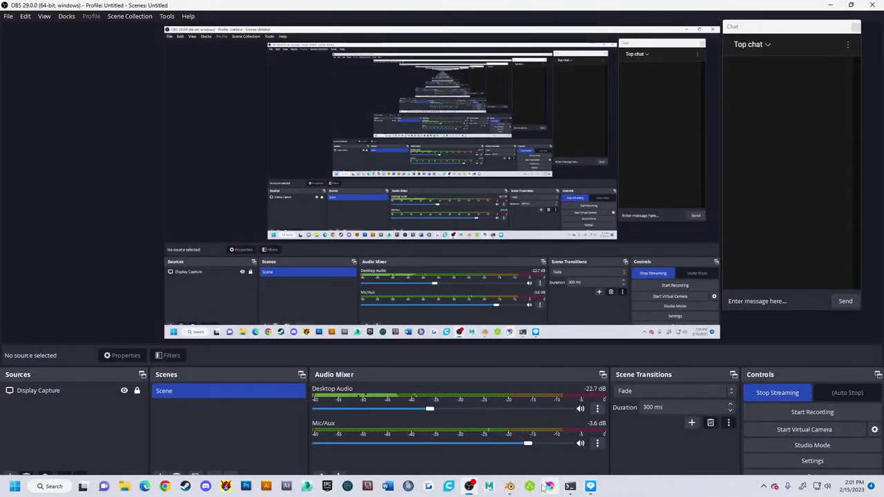
Switch from OBS to the Relief Project file in Blender.
left_click(509, 486)
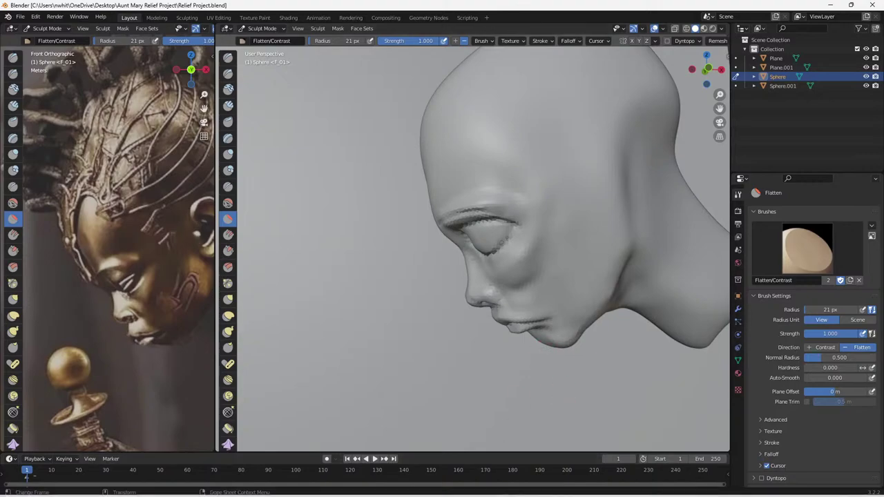
left_click(469, 486)
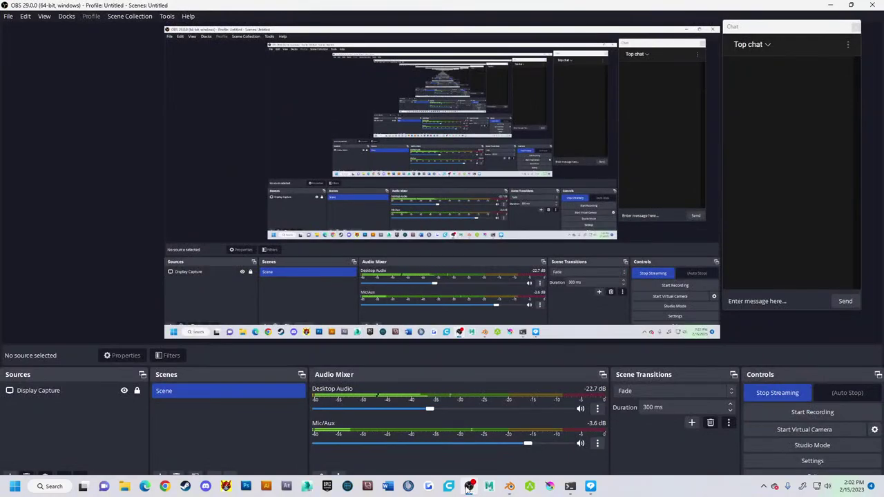
left_click(468, 486)
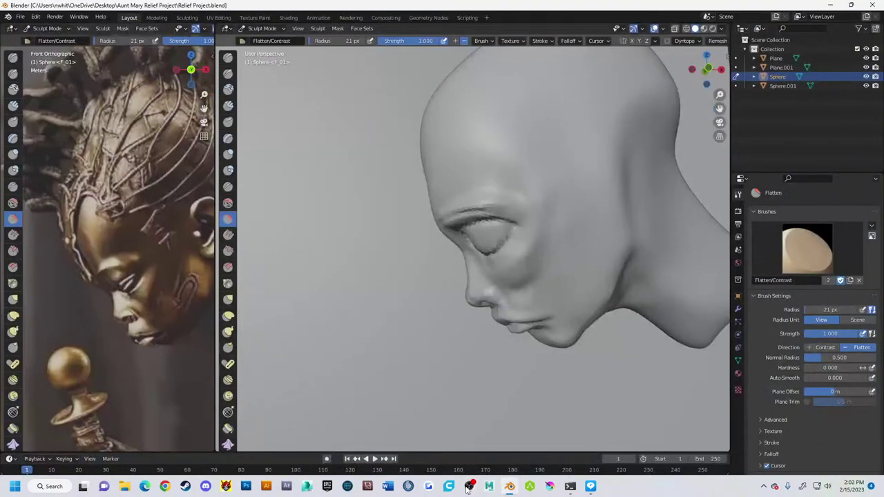
key("XF86AudioLowerVolume")
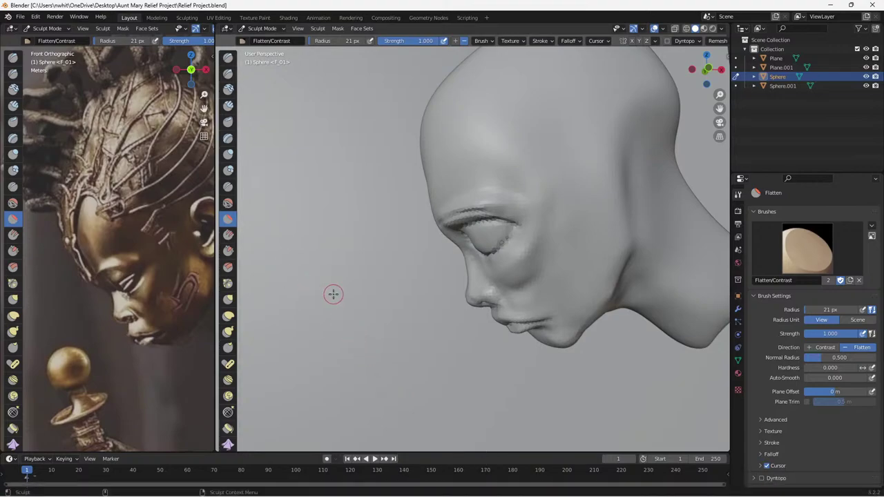
Compare the sculpted head's profile with the younger figure's head in the reference image.
scroll(118, 293, "down", 8)
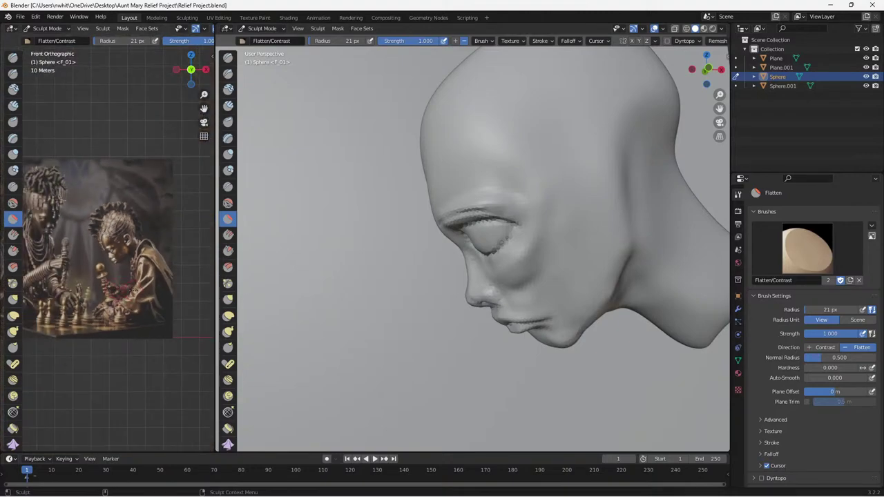
scroll(125, 307, "up", 4)
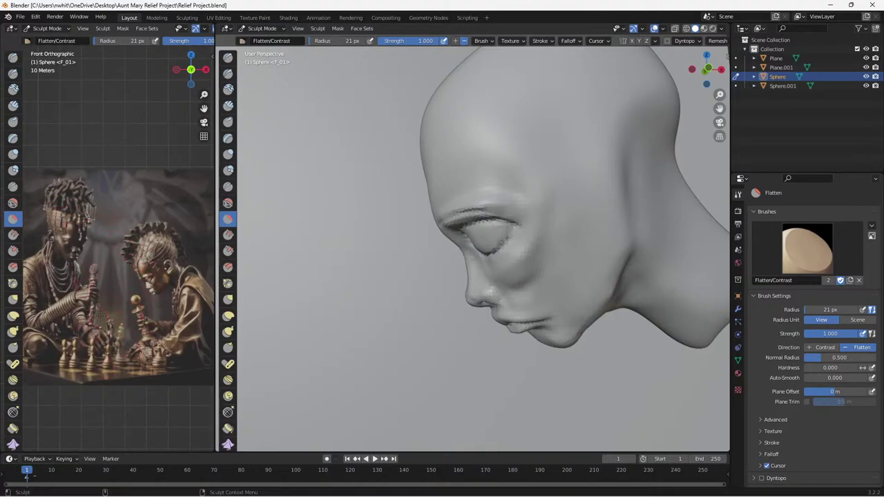
scroll(115, 300, "up", 5)
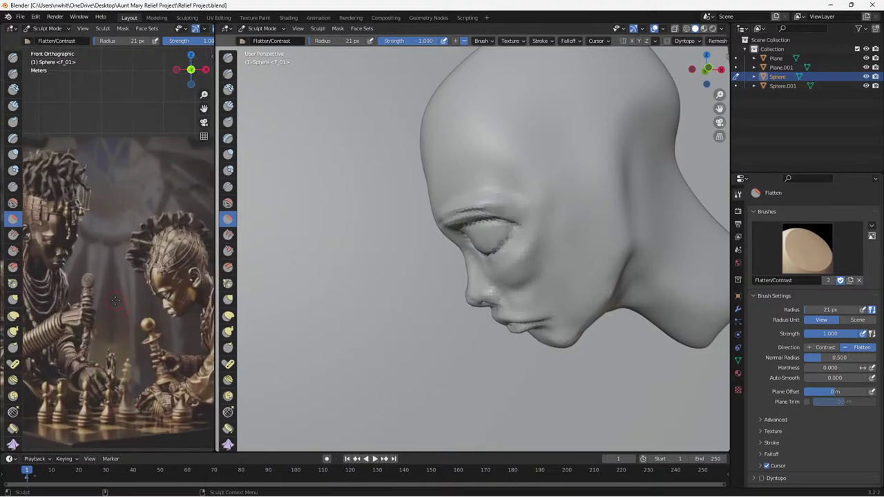
scroll(118, 298, "up", 5)
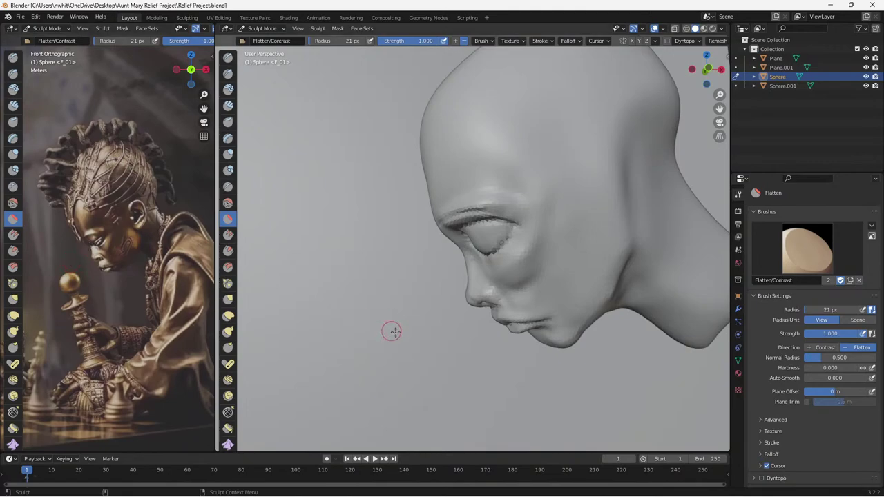
scroll(400, 331, "down", 6)
mouse_move(499, 311)
middle_mouse_down()
mouse_move(513, 310)
mouse_move(503, 329)
mouse_move(503, 320)
middle_mouse_up()
scroll(503, 319, "up", 3)
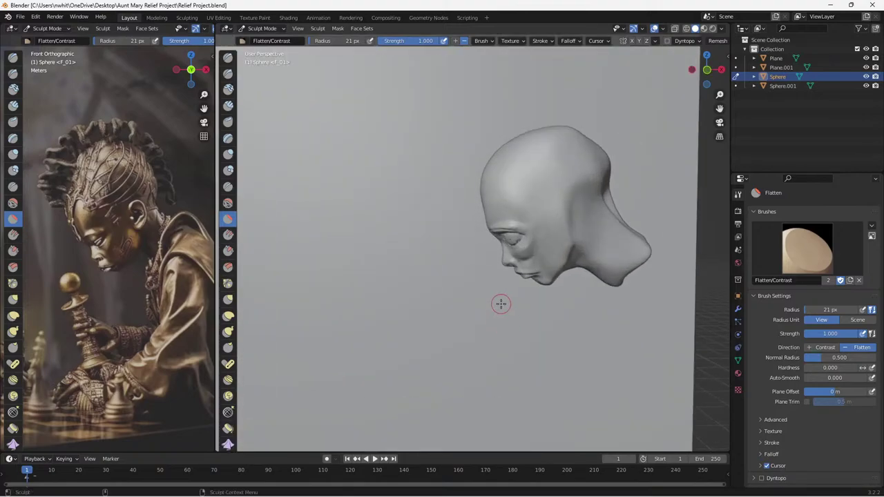
scroll(98, 245, "up", 5)
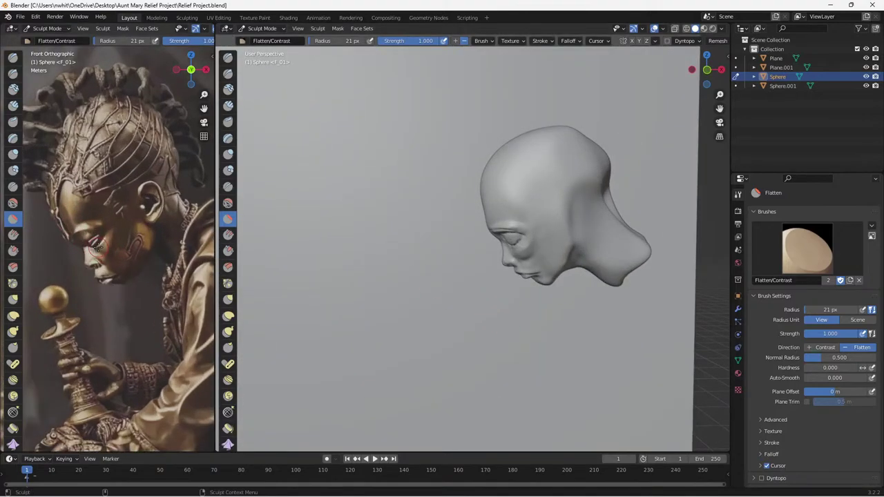
middle_click_drag(110, 186, 120, 253, "shift")
scroll(102, 231, "down", 1)
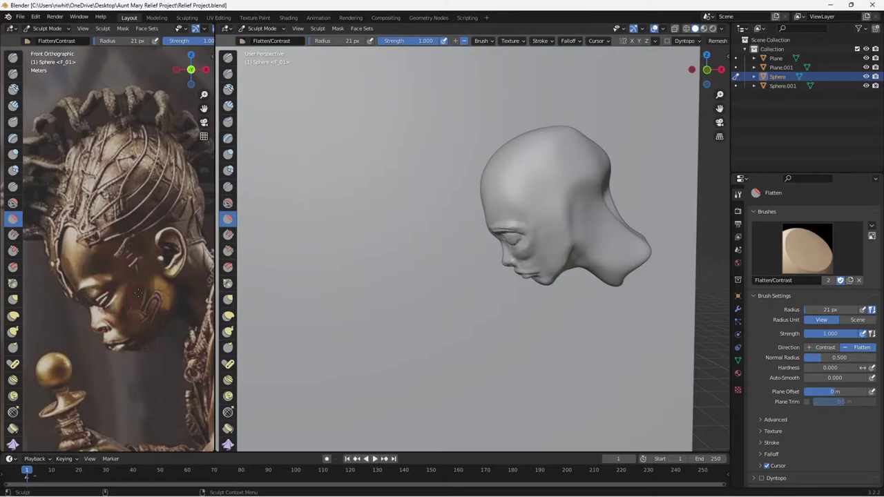
scroll(476, 273, "up", 6)
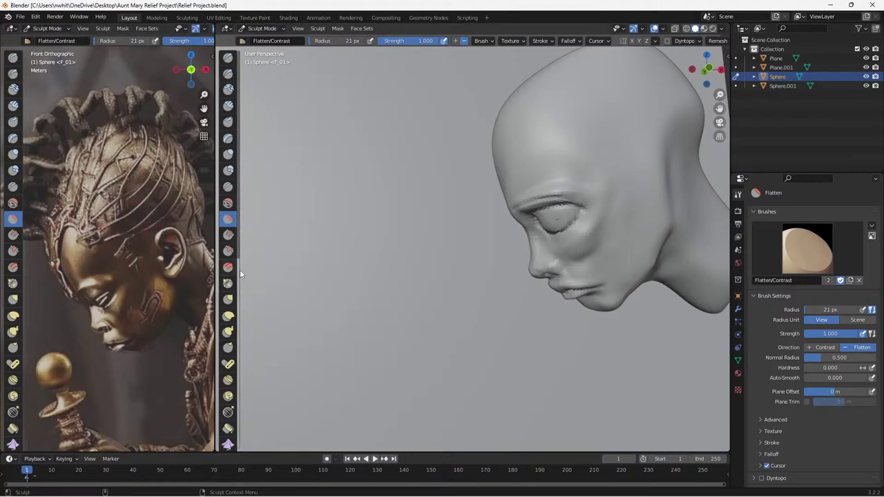
middle_click_drag(431, 267, 351, 301)
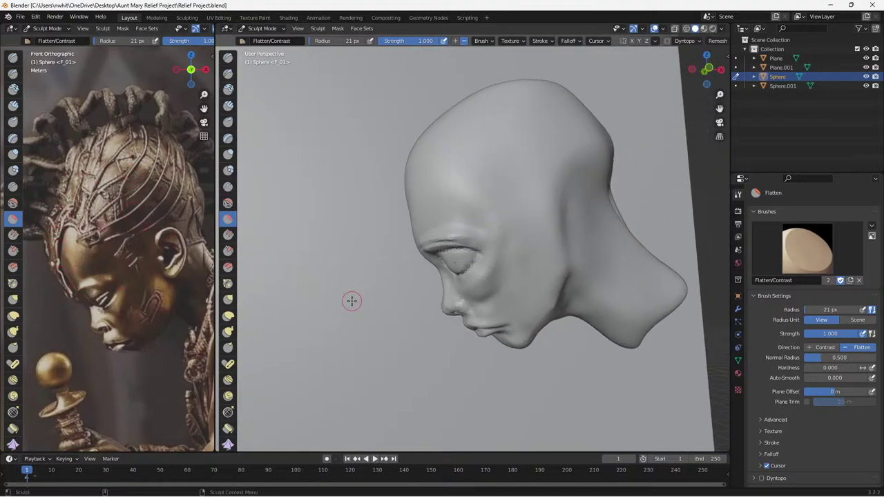
scroll(343, 309, "up", 2)
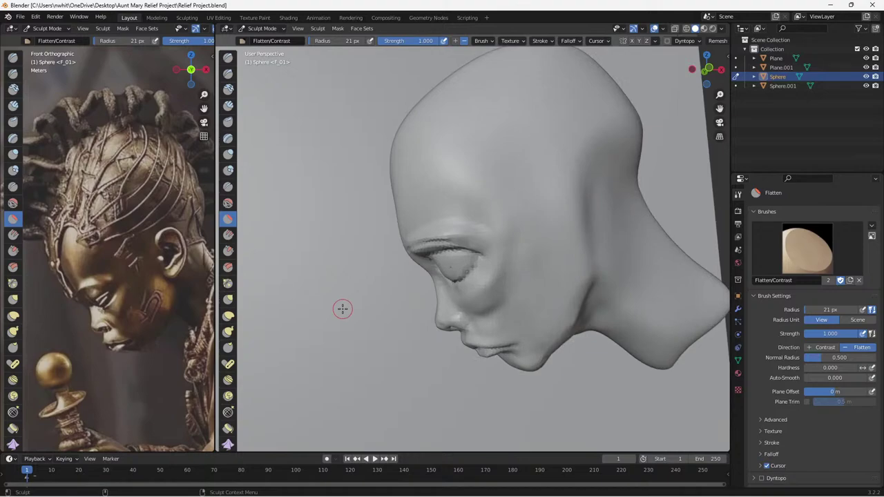
scroll(343, 309, "down", 2)
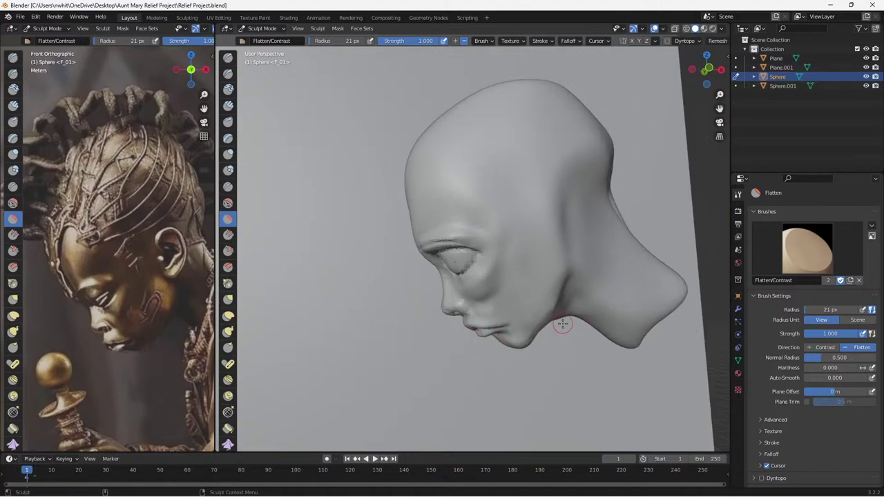
Choose the Grab brush with a 64 px radius and widen the reference image's viewport.
key("bracketright")
key("bracketright")
key("bracketright")
key("bracketright")
key("bracketright")
key("bracketright")
key("bracketright")
key("bracketright")
key("bracketright")
key("bracketright")
key("bracketright")
left_click(227, 298)
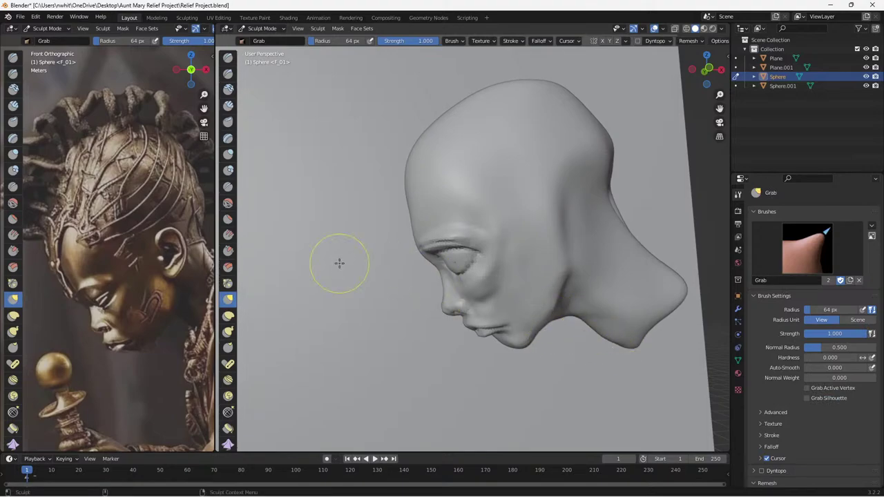
left_click_drag(218, 237, 284, 237)
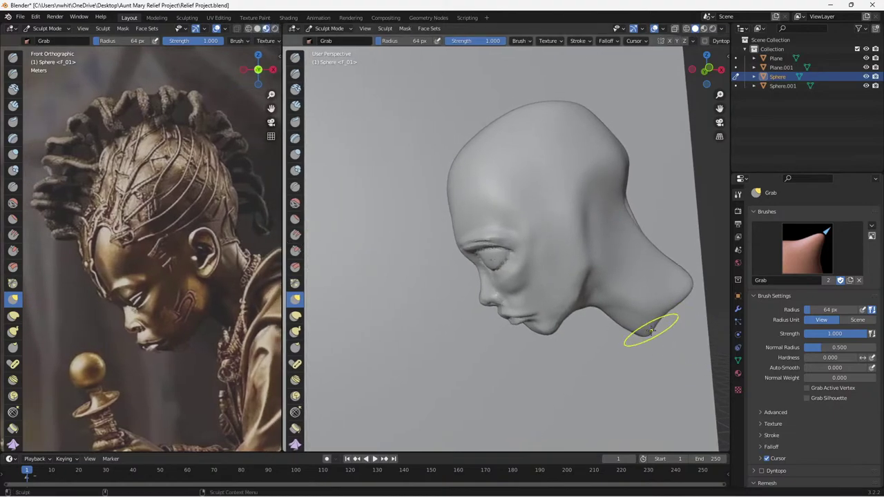
Reshape the base of the neck with the Grab brush, pulling its rounded back corner inward into a straighter end.
left_click_drag(668, 310, 674, 308)
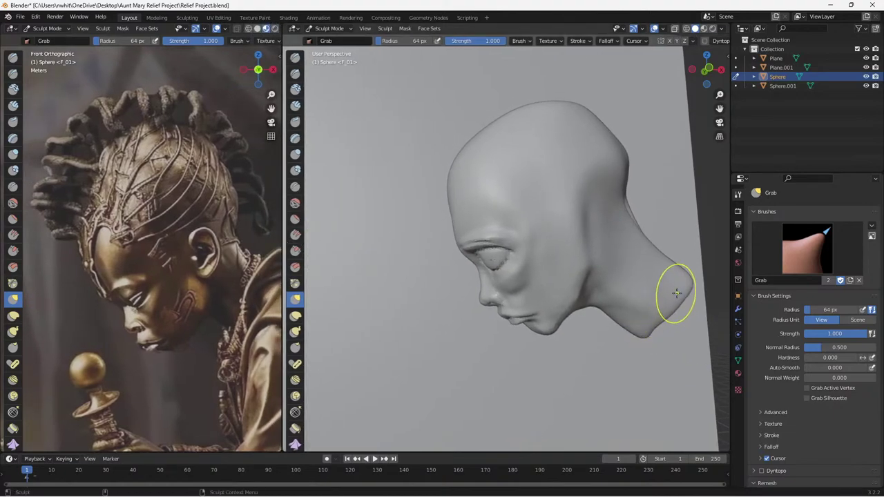
left_click_drag(679, 273, 683, 278)
mouse_move(681, 275)
left_mouse_down()
mouse_move(647, 238)
mouse_move(680, 290)
mouse_move(656, 324)
left_mouse_up()
left_click_drag(664, 260, 677, 279)
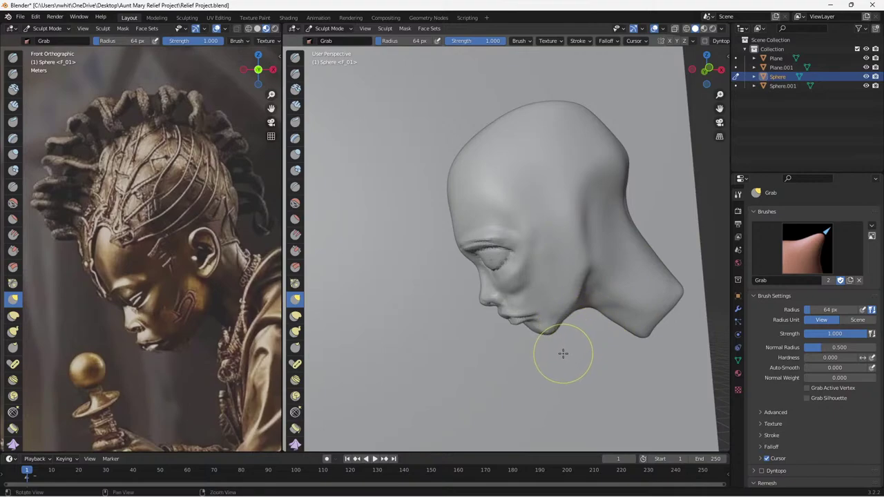
Examine the head from the front and side, and check its mesh density around the eye in wireframe shading.
middle_click_drag(562, 355, 629, 346)
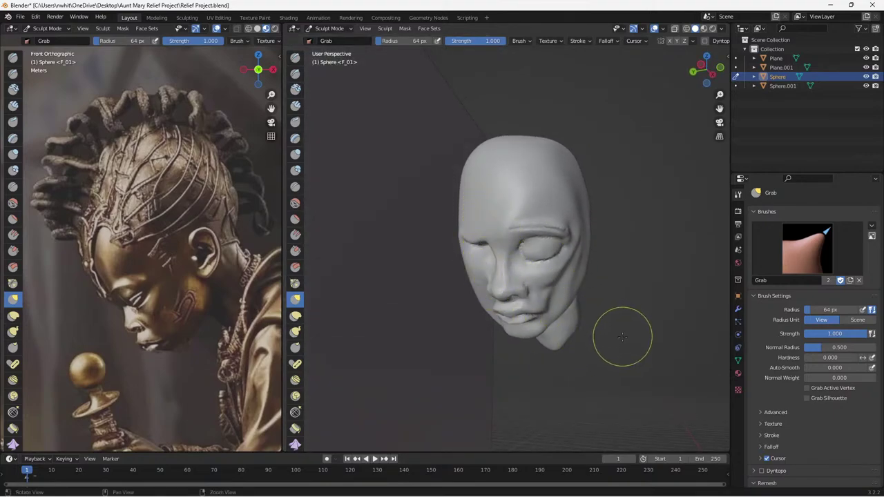
mouse_move(621, 336)
middle_mouse_down()
mouse_move(647, 333)
mouse_move(584, 318)
mouse_move(568, 339)
mouse_move(599, 341)
mouse_move(562, 354)
mouse_move(596, 347)
mouse_move(573, 339)
mouse_move(589, 346)
mouse_move(600, 304)
mouse_move(566, 347)
mouse_move(582, 345)
middle_mouse_up()
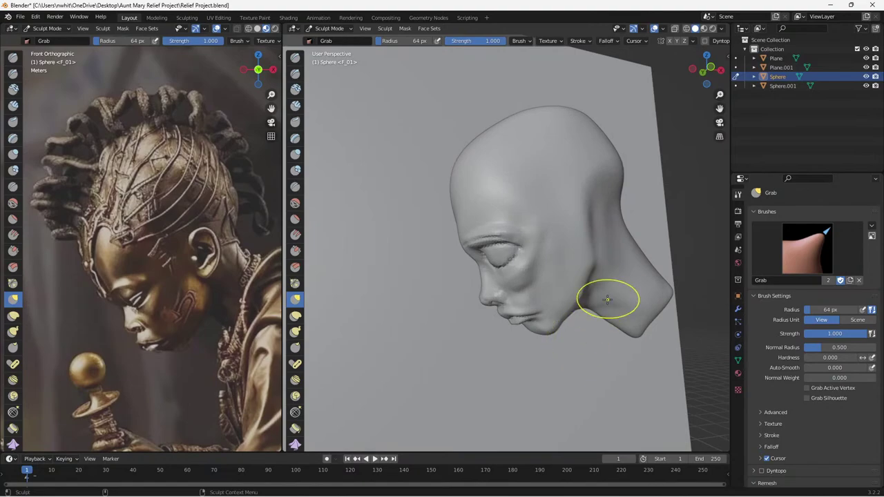
scroll(498, 296, "up", 5)
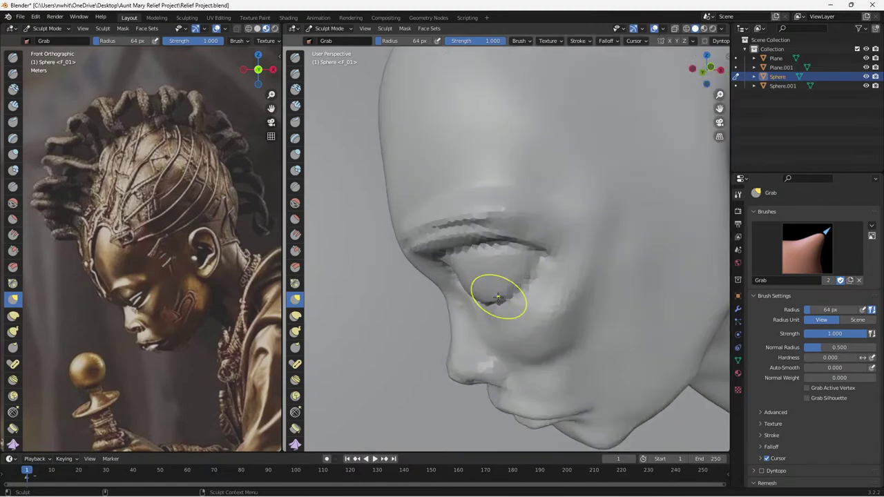
scroll(503, 296, "down", 2)
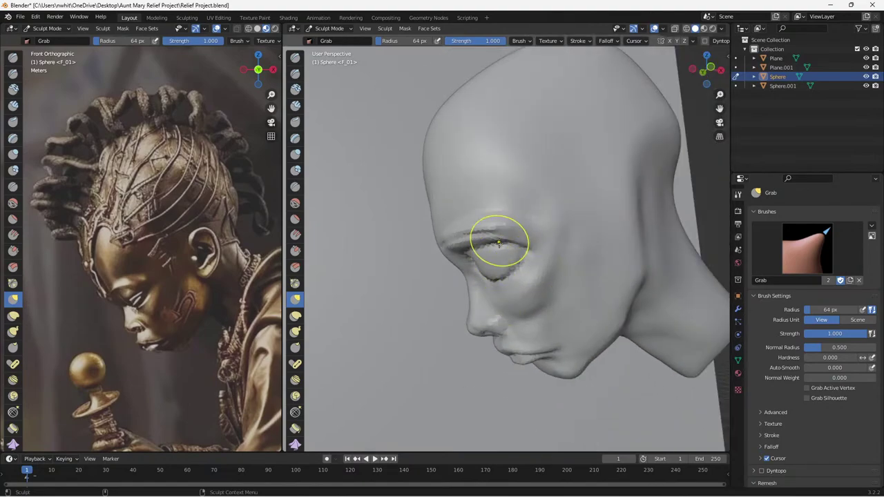
left_click(685, 29)
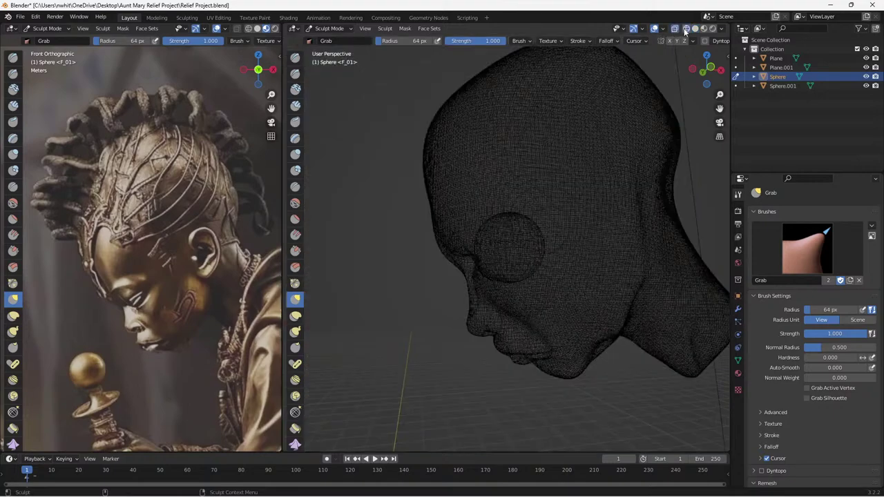
left_click(694, 28)
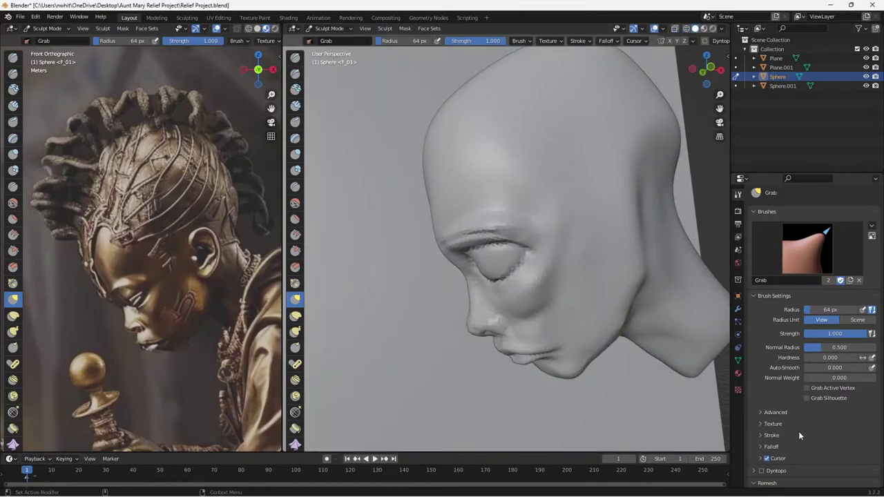
Remesh the head with a voxel size of 0.1 m and save the project.
scroll(801, 429, "down", 2)
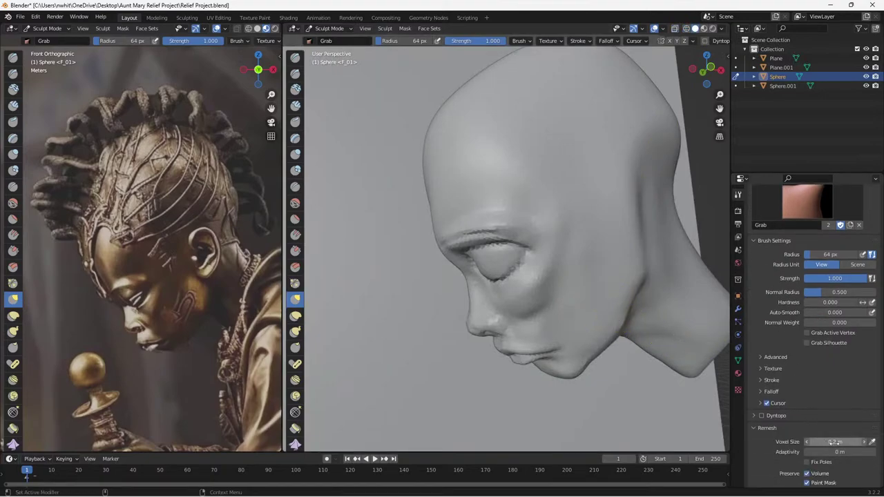
left_click(836, 443)
left_click(812, 442)
key("Return")
scroll(758, 446, "down", 4)
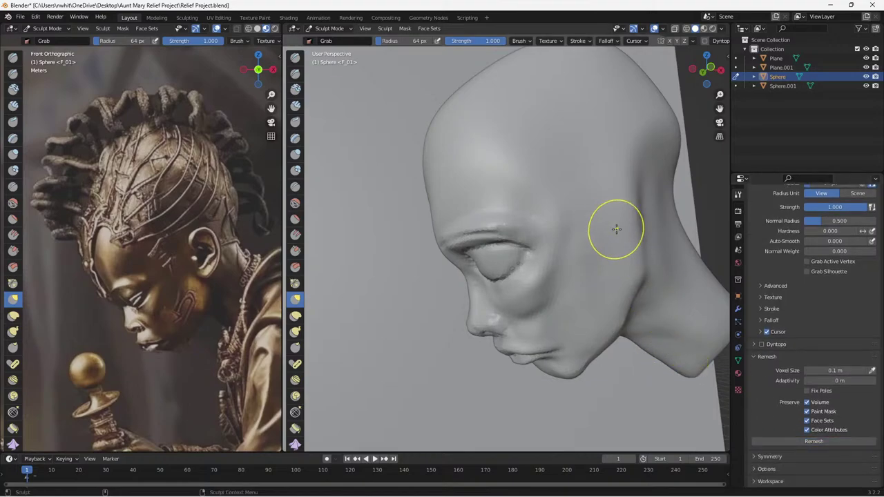
key("ctrl+s")
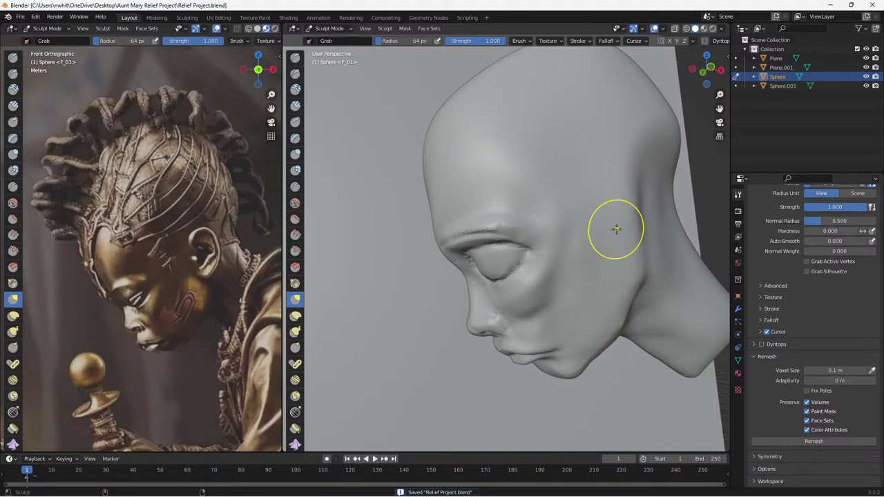
left_click(686, 30)
left_click(695, 29)
Smooth the jagged eyelid edges around the eyeball and reduce the Grab brush radius to 19 px.
scroll(500, 258, "up", 4)
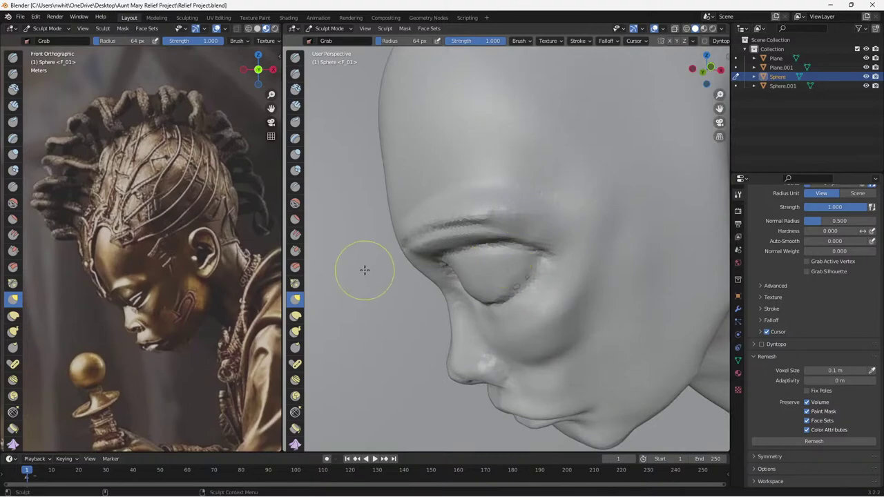
mouse_move(527, 275)
left_mouse_down()
mouse_move(488, 302)
mouse_move(462, 271)
left_mouse_up()
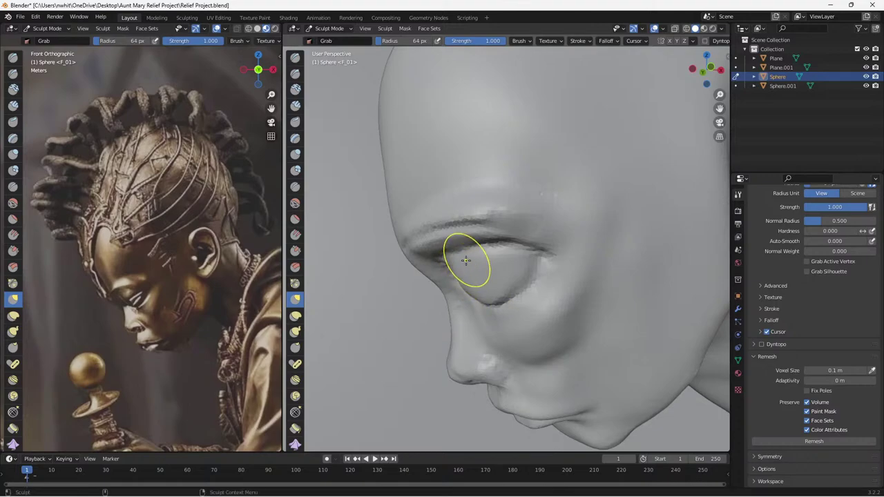
key("bracketleft")
key("bracketleft")
key("bracketleft")
key("bracketleft")
key("bracketleft")
key("bracketleft")
key("bracketleft")
key("bracketleft")
key("bracketleft")
key("bracketleft")
key("bracketleft")
key("bracketleft")
key("bracketleft")
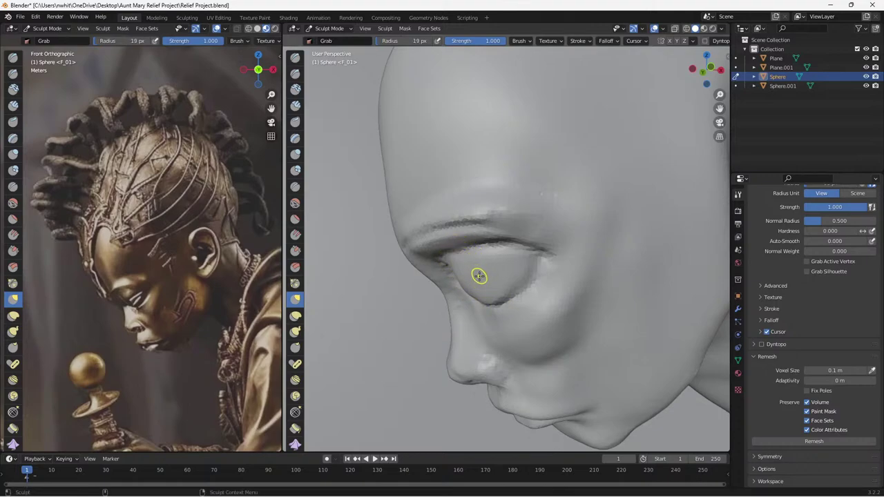
Carve a sharp crease between the eyeball and the lower eyelid out to the outer corner with the Draw Sharp brush.
left_click(296, 74)
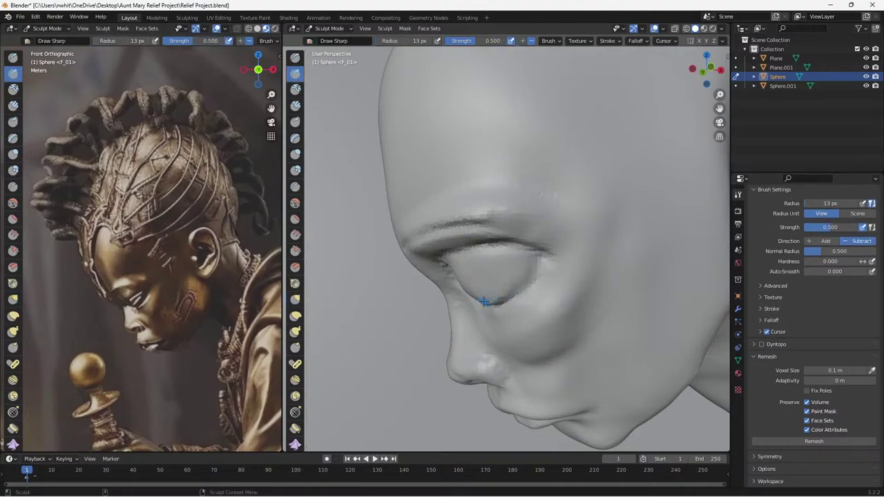
left_click_drag(484, 302, 519, 276)
mouse_move(509, 286)
left_mouse_down()
mouse_move(519, 275)
mouse_move(492, 295)
left_mouse_up()
middle_click_drag(475, 298, 529, 239)
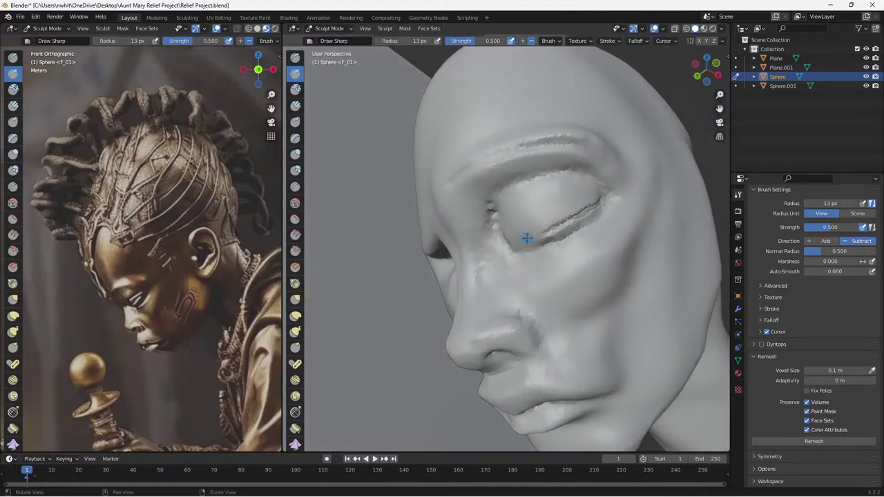
left_click_drag(551, 229, 535, 238)
left_click_drag(551, 230, 541, 236)
mouse_move(550, 231)
left_mouse_down()
mouse_move(524, 241)
mouse_move(543, 252)
left_mouse_up()
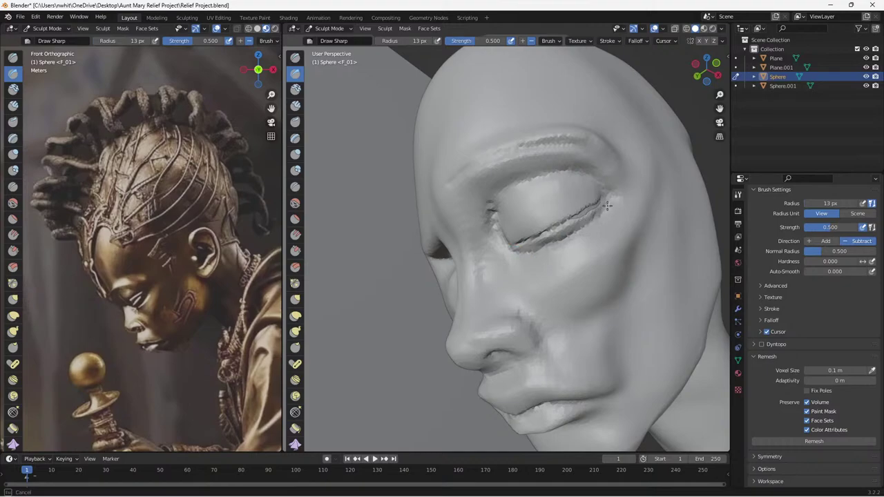
left_click_drag(611, 199, 609, 197)
Carve sharp creases at the eye's inner corner and along the upper eyelid with the Draw Sharp brush.
left_click_drag(497, 226, 495, 194)
mouse_move(497, 202)
middle_mouse_down()
mouse_move(487, 230)
mouse_move(466, 236)
middle_mouse_up()
left_click_drag(439, 210, 439, 210)
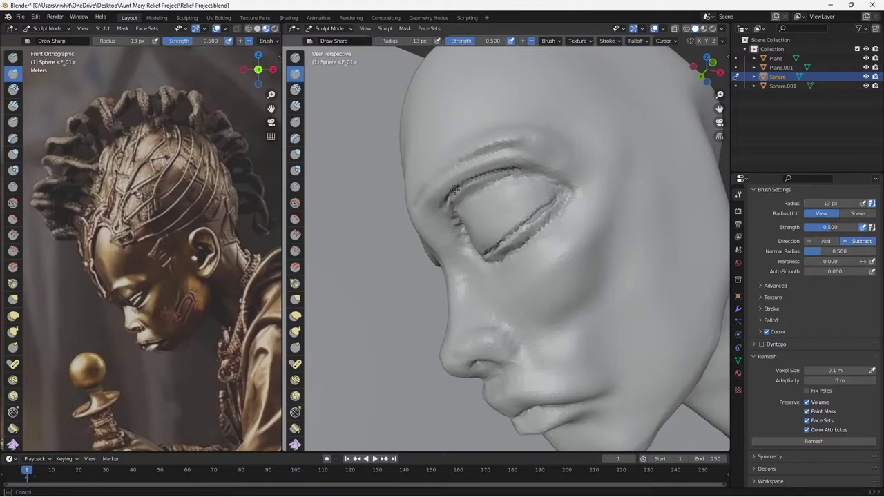
mouse_move(544, 170)
middle_mouse_down()
mouse_move(559, 172)
mouse_move(560, 209)
mouse_move(573, 183)
middle_mouse_up()
left_click_drag(445, 210, 447, 217)
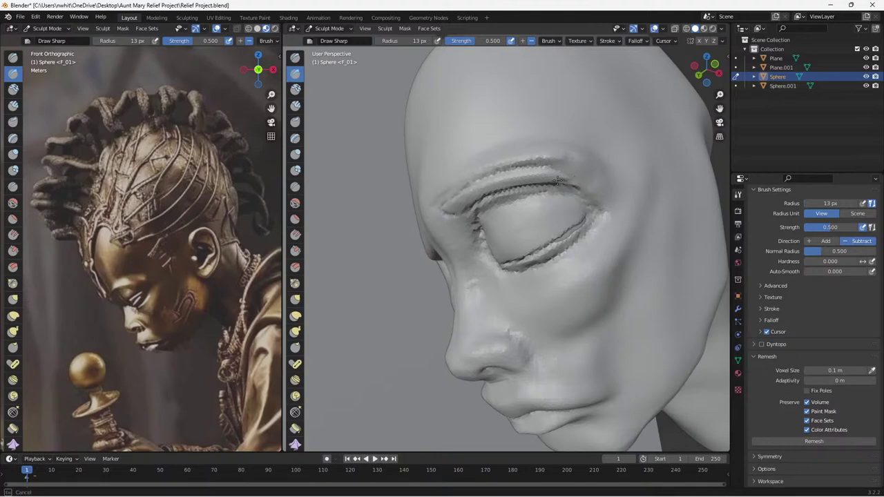
left_click_drag(467, 209, 460, 213)
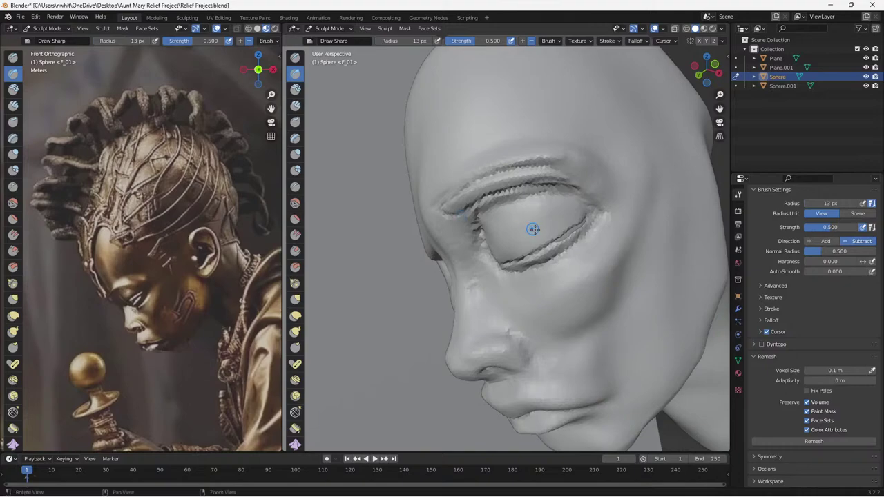
Carve a crease around the nostril wing and down onto the cheek with the Draw Sharp brush.
mouse_move(533, 229)
left_mouse_down("alt")
mouse_move(524, 260)
mouse_move(535, 261)
left_mouse_up("alt")
mouse_move(535, 259)
middle_mouse_down()
mouse_move(562, 215)
mouse_move(563, 240)
middle_mouse_up()
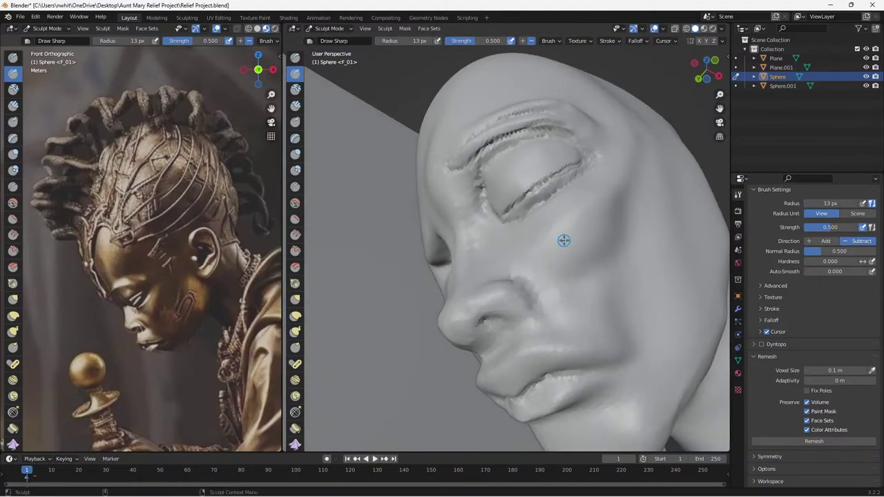
left_click_drag(517, 280, 510, 275)
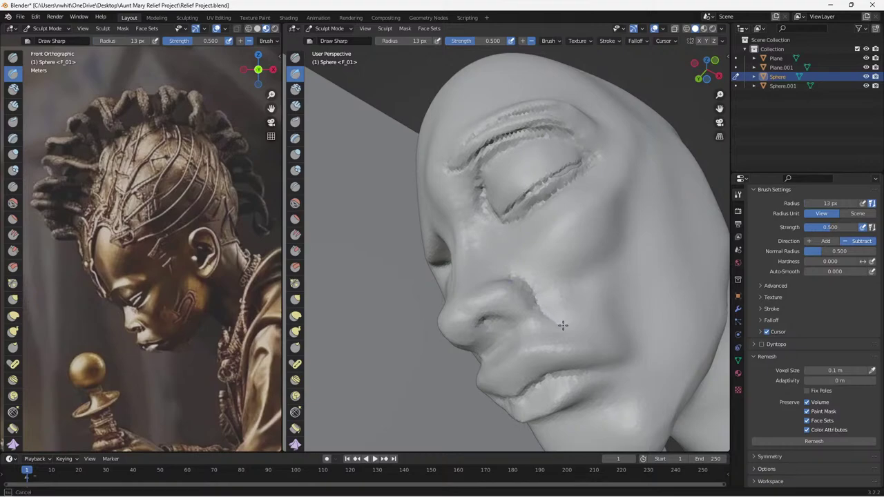
left_click_drag(513, 274, 516, 278)
Define the upper lip's border with Draw Sharp strokes from the front of the mouth to its corner.
middle_click_drag(540, 333, 545, 355)
left_click_drag(487, 388, 481, 390)
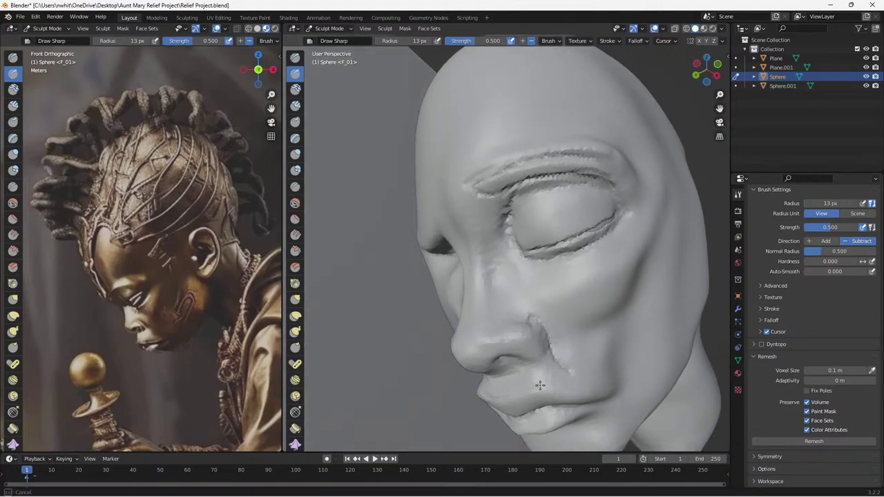
left_click_drag(584, 389, 592, 379)
mouse_move(546, 359)
middle_mouse_down()
mouse_move(559, 369)
mouse_move(509, 371)
mouse_move(518, 393)
middle_mouse_up()
mouse_move(519, 393)
left_mouse_down()
mouse_move(530, 396)
mouse_move(502, 392)
left_mouse_up()
middle_click_drag(534, 373, 582, 355)
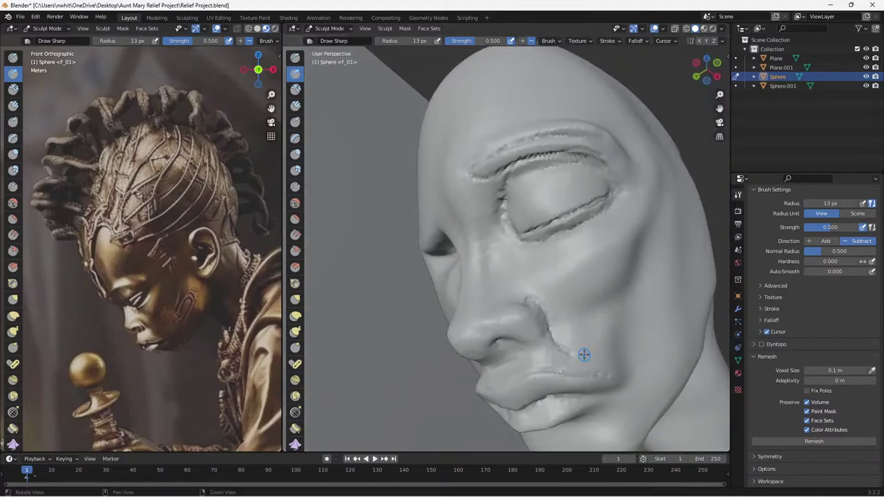
left_click_drag(537, 373, 525, 374)
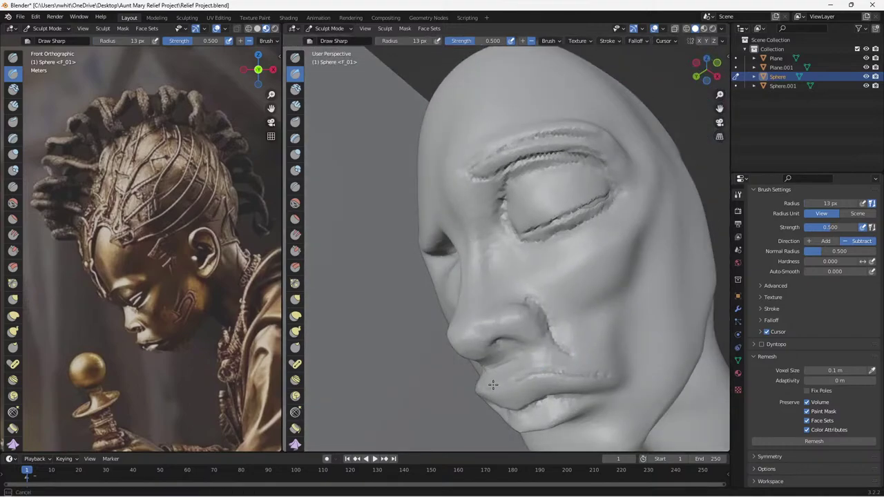
Shape the nostril opening from below with the Grab brush at a radius of 24 px.
middle_click_drag(521, 361, 551, 254)
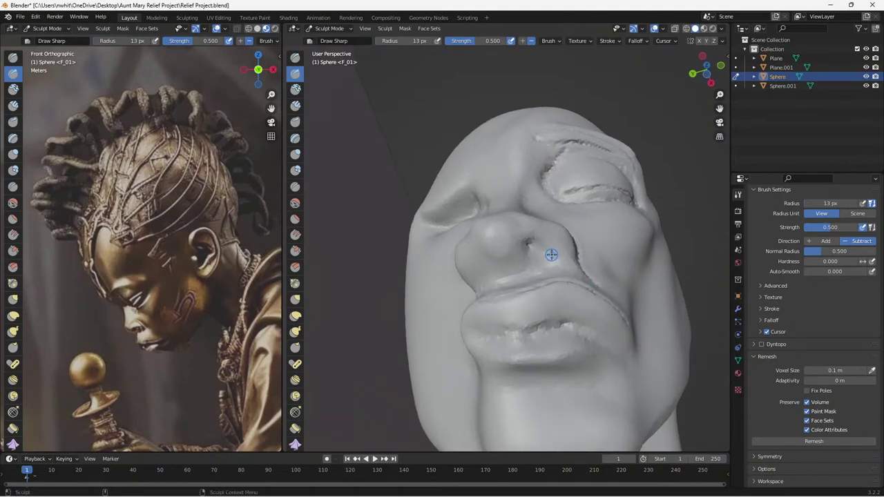
left_click(295, 298)
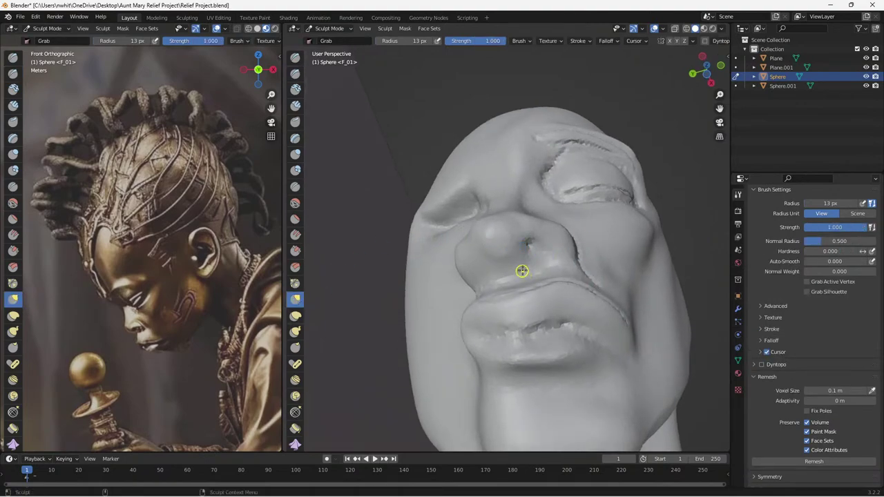
key("bracketright")
key("bracketright")
middle_click_drag(532, 250, 444, 286)
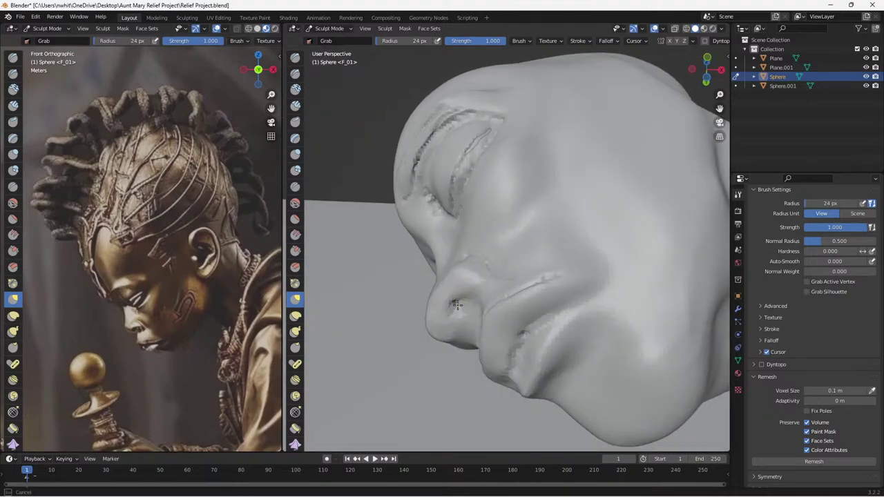
left_click_drag(462, 305, 458, 305)
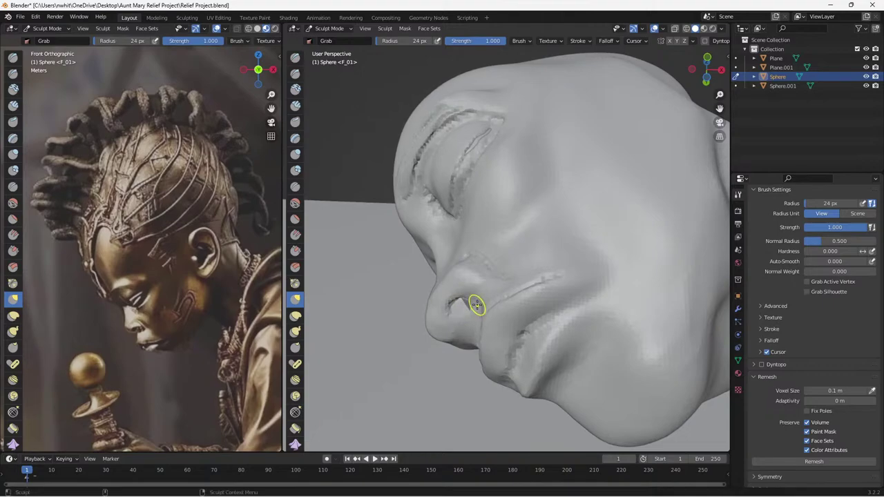
Hollow out the nostril with the Inflate/Deflate brush set to Deflate.
mouse_move(477, 306)
middle_mouse_down()
mouse_move(519, 285)
mouse_move(509, 262)
middle_mouse_up()
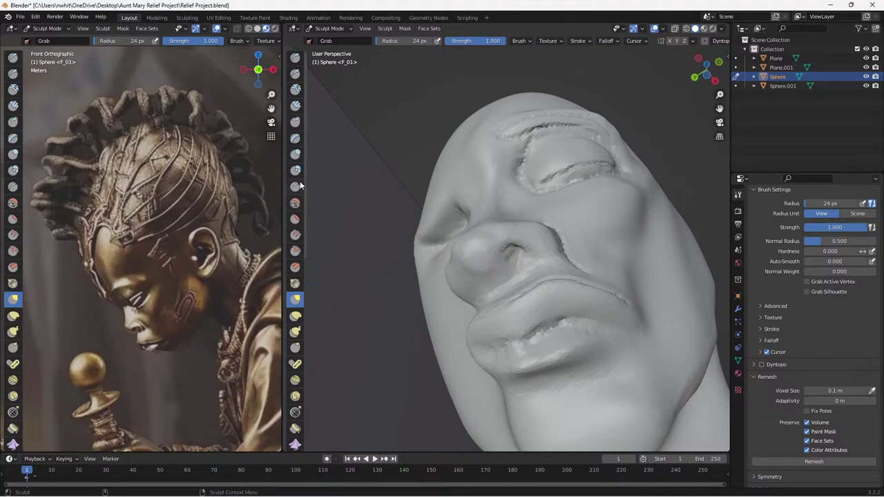
left_click(295, 154)
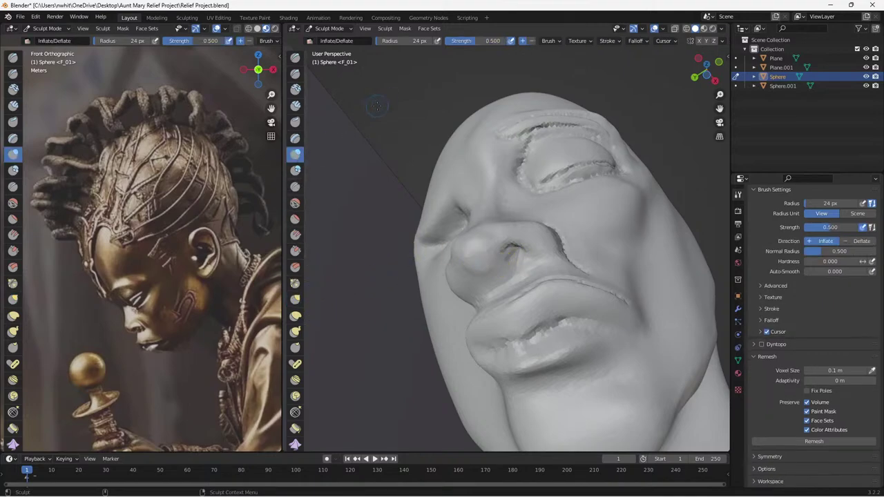
left_click(531, 41)
left_click_drag(511, 249, 517, 257)
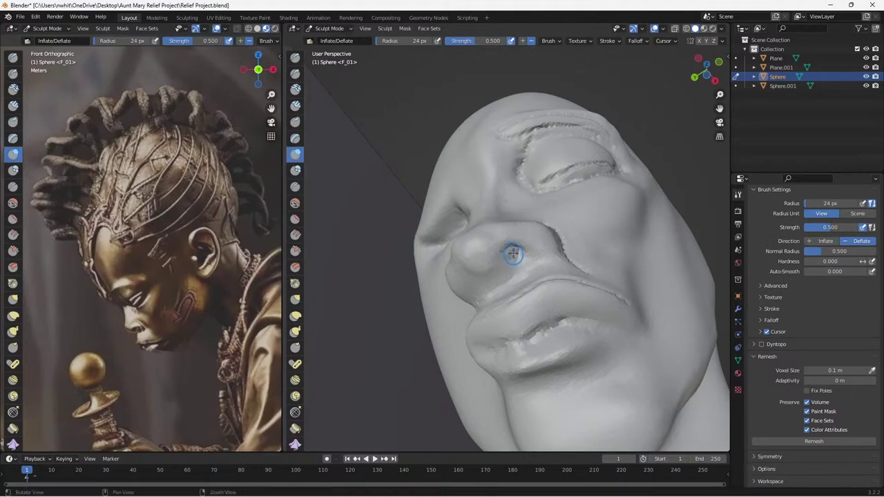
Push the nostril's inner surface deeper into the nose with the Grab brush.
middle_click_drag(515, 257, 531, 230)
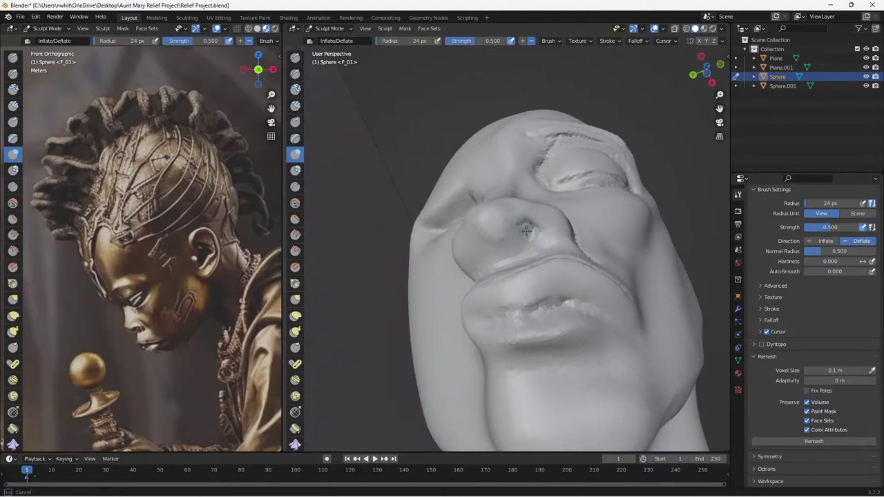
left_click(295, 300)
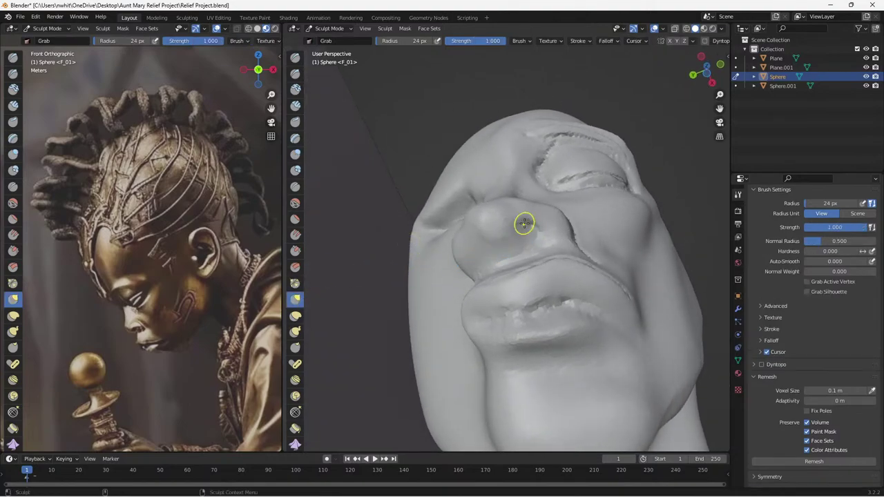
mouse_move(527, 228)
left_mouse_down()
mouse_move(522, 234)
mouse_move(525, 227)
left_mouse_up()
left_click_drag(526, 227, 523, 228)
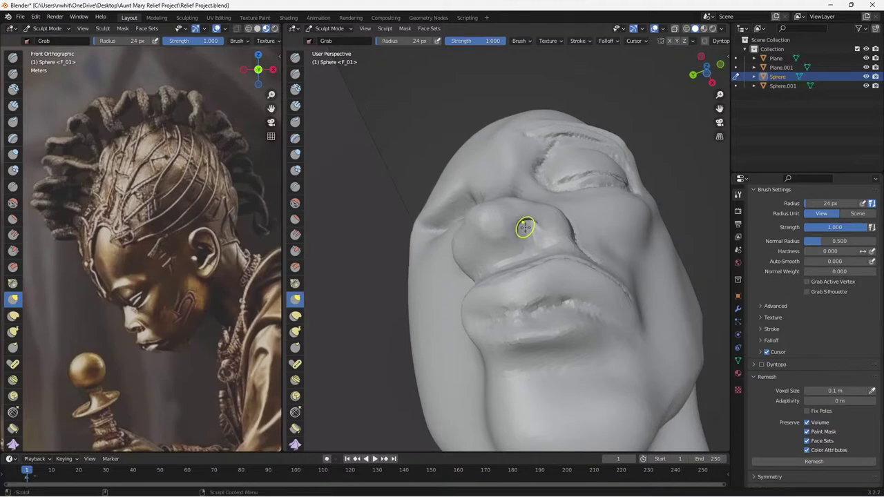
Deepen and widen the nostril cavity from several angles with the Draw Sharp brush.
mouse_move(523, 228)
middle_mouse_down()
mouse_move(478, 228)
mouse_move(449, 242)
middle_mouse_up()
left_click(295, 73)
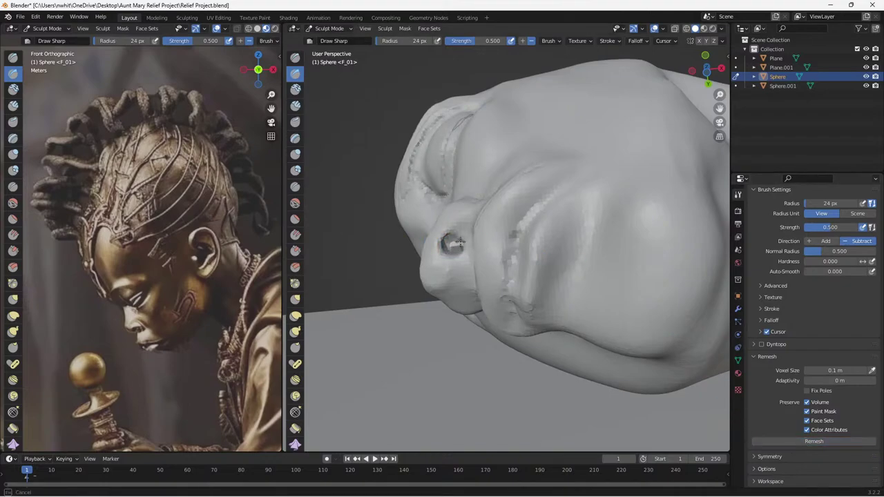
left_click_drag(456, 239, 454, 243)
mouse_move(450, 242)
middle_mouse_down()
mouse_move(477, 263)
mouse_move(546, 264)
middle_mouse_up()
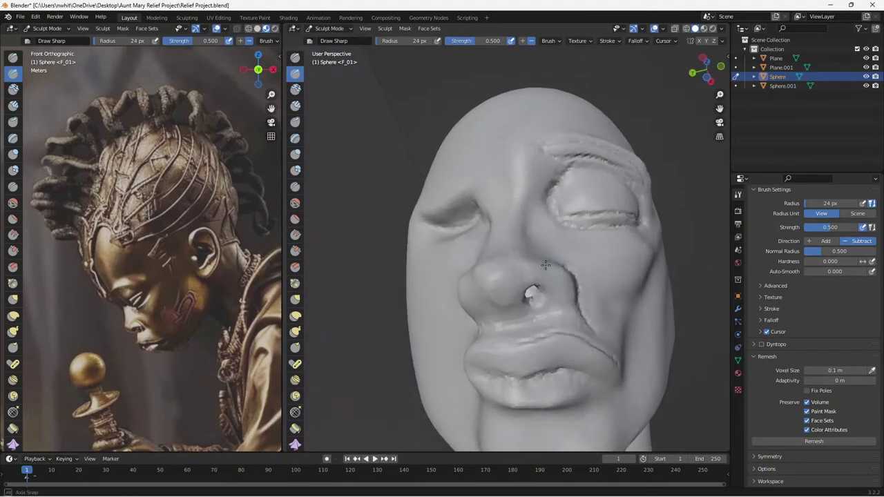
left_click_drag(532, 292, 537, 293)
middle_click_drag(544, 291, 564, 273)
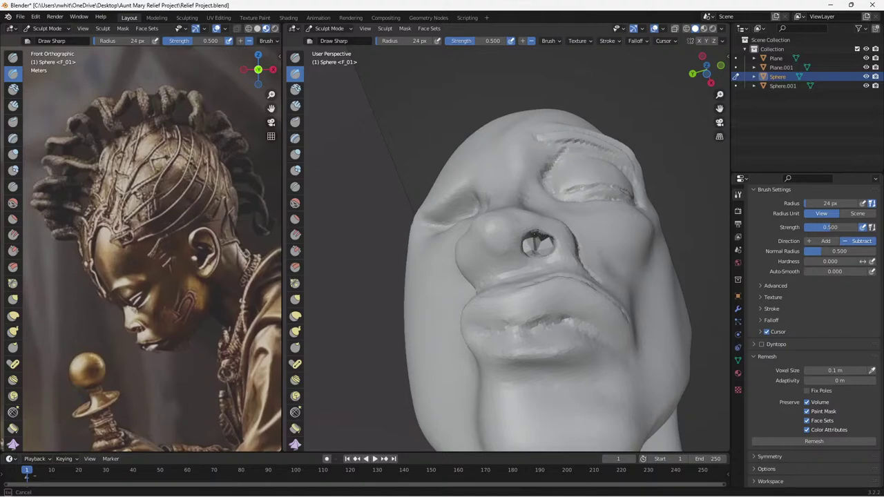
Deepen the fold that runs from the nostril wing toward the mouth corner with Draw Sharp strokes.
mouse_move(574, 228)
middle_mouse_down()
mouse_move(572, 285)
mouse_move(530, 297)
mouse_move(491, 288)
mouse_move(519, 263)
mouse_move(522, 295)
mouse_move(499, 288)
mouse_move(495, 256)
mouse_move(487, 270)
mouse_move(515, 276)
mouse_move(507, 268)
middle_mouse_up()
left_click_drag(507, 268, 542, 301)
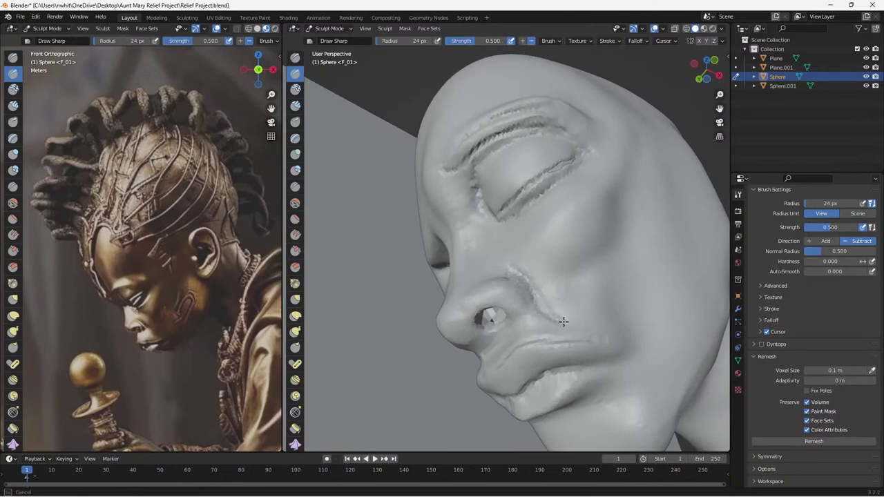
mouse_move(554, 306)
middle_mouse_down()
mouse_move(570, 373)
mouse_move(562, 310)
mouse_move(574, 308)
mouse_move(582, 288)
middle_mouse_up()
left_click_drag(496, 295, 515, 299)
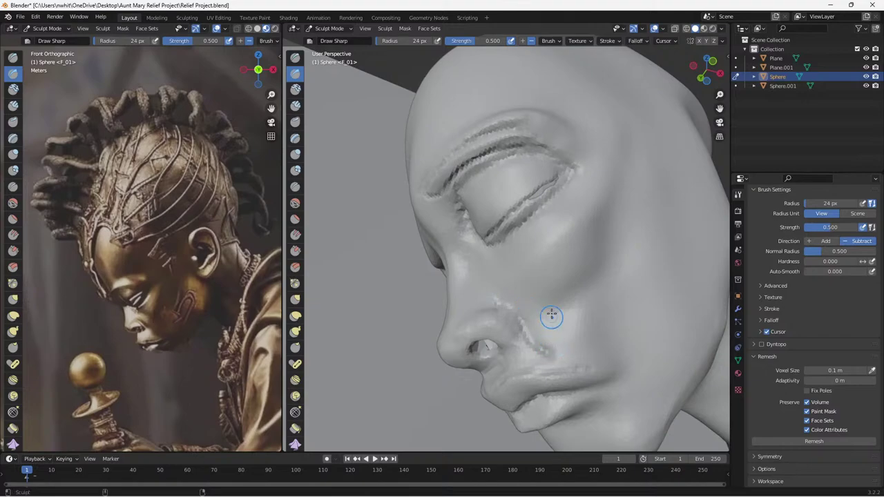
Adjust the lower eyelid with the Elastic Deform brush and enlarge its radius to 50 px.
mouse_move(558, 251)
middle_mouse_down()
mouse_move(551, 288)
mouse_move(539, 270)
middle_mouse_up()
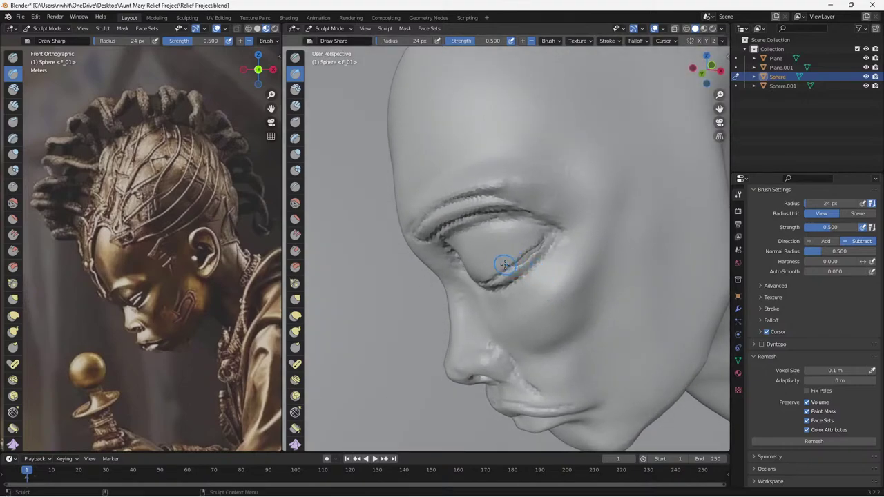
left_click(295, 154)
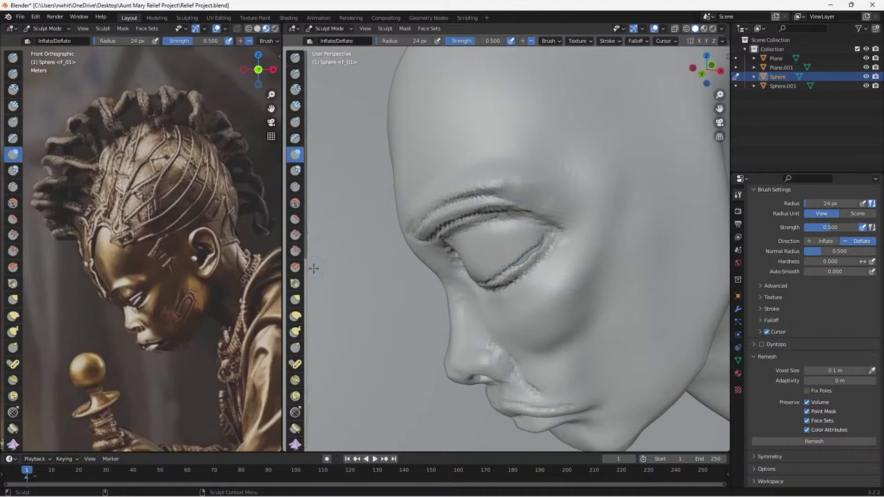
left_click(295, 317)
mouse_move(500, 274)
left_mouse_down()
mouse_move(513, 285)
mouse_move(536, 270)
left_mouse_up()
key("bracketright")
key("bracketright")
key("bracketright")
key("bracketright")
key("bracketright")
key("bracketright")
key("bracketright")
key("bracketright")
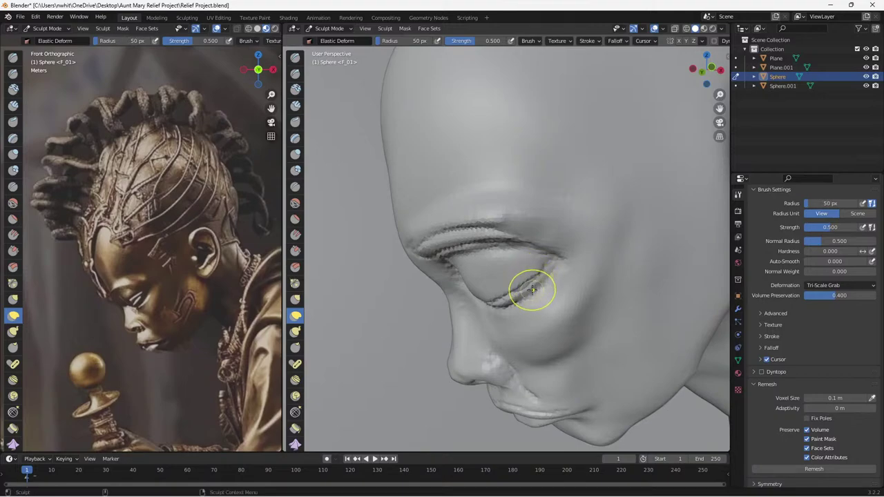
Reshape the lower eyelid and the eye's outer corner from the side and front with the Elastic Deform brush.
middle_click_drag(528, 288, 508, 306)
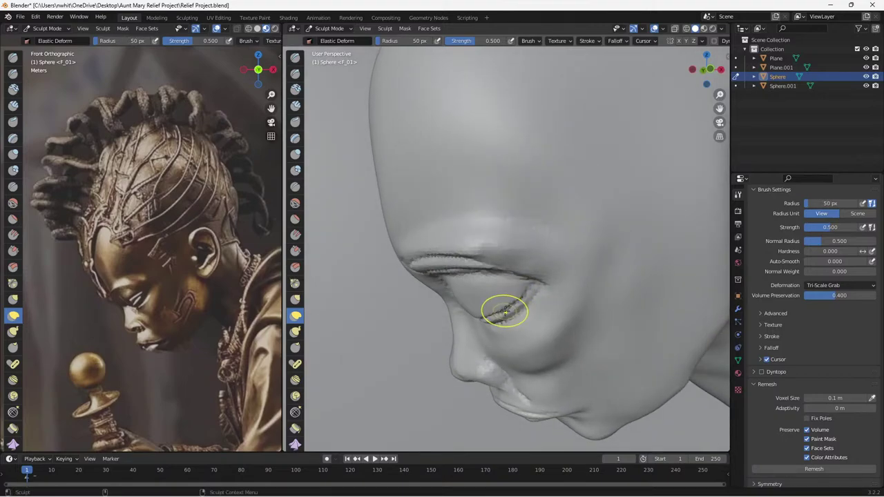
mouse_move(504, 312)
left_mouse_down()
mouse_move(521, 299)
mouse_move(528, 304)
left_mouse_up()
middle_click_drag(517, 314, 567, 255)
left_click_drag(603, 188, 601, 191)
middle_click_drag(601, 191, 611, 292)
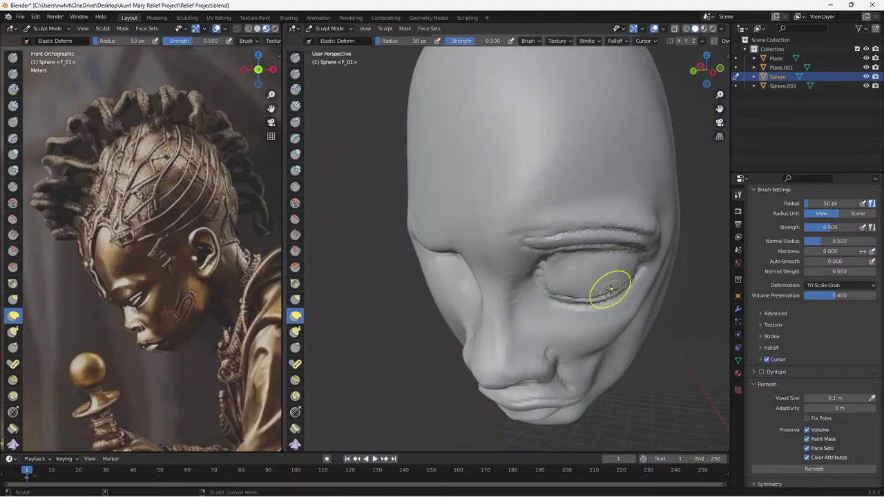
left_click_drag(598, 294, 610, 294)
middle_click_drag(620, 296, 618, 311)
left_click_drag(618, 298, 619, 294)
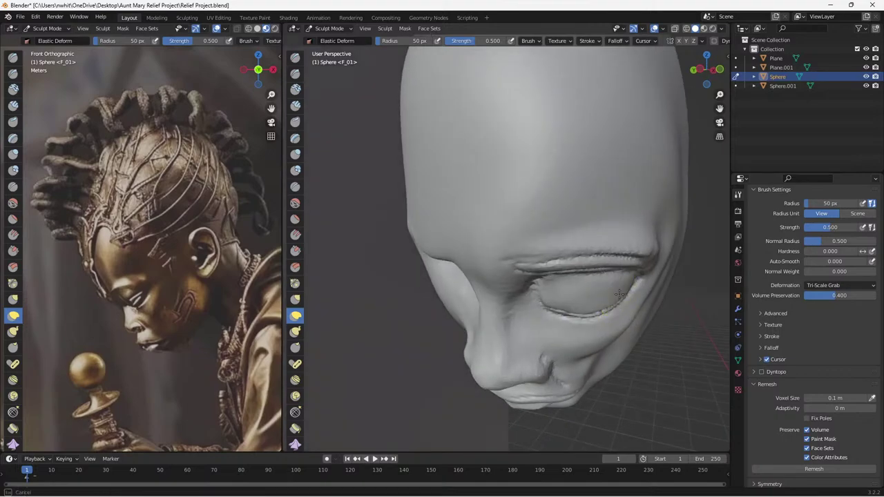
Reduce the Elastic Deform brush radius to 25 px for finer work around the lower eyelid.
mouse_move(620, 294)
middle_mouse_down()
mouse_move(535, 310)
mouse_move(598, 286)
mouse_move(566, 247)
mouse_move(610, 291)
middle_mouse_up()
mouse_move(562, 310)
middle_mouse_down()
mouse_move(574, 300)
mouse_move(566, 237)
mouse_move(568, 300)
middle_mouse_up()
key("bracketleft")
key("bracketleft")
key("bracketleft")
key("bracketleft")
key("bracketleft")
key("bracketleft")
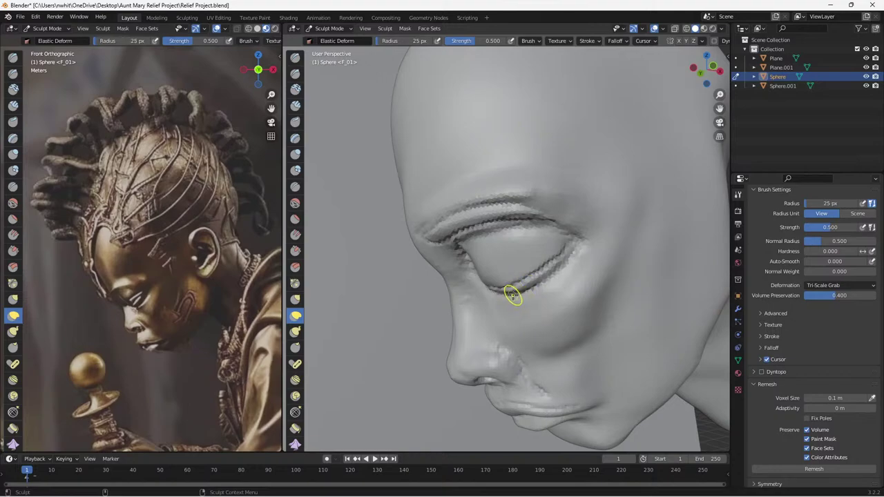
Carve the angular scar markings into the temple with the Draw Sharp brush at a 19 px radius, following the reference image.
scroll(511, 294, "down", 5)
middle_click_drag(538, 319, 521, 303)
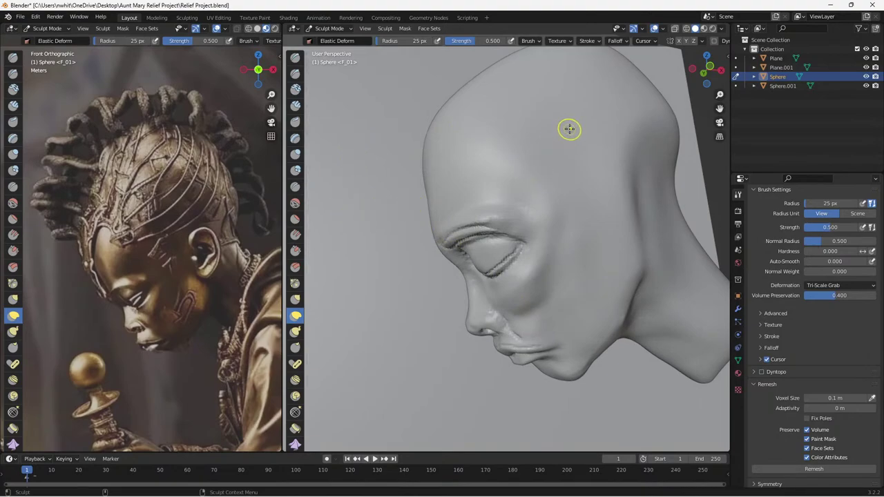
key("bracketleft")
key("bracketleft")
left_click(295, 72)
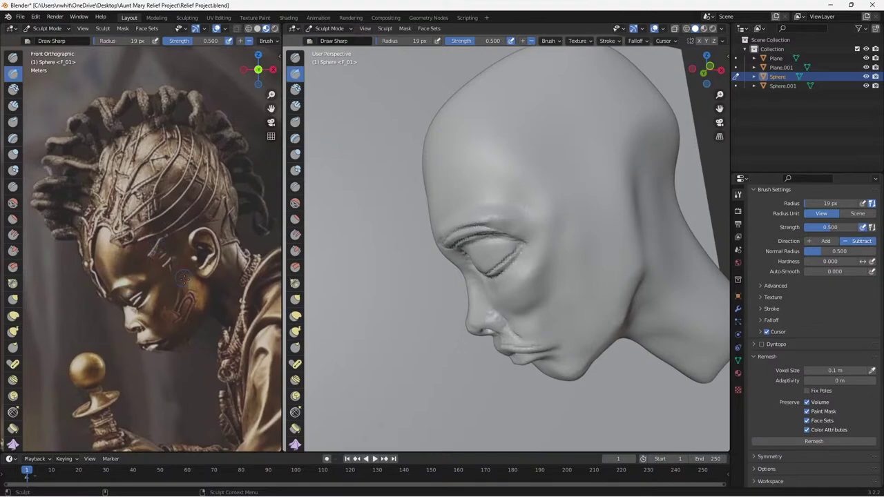
scroll(155, 271, "up", 5)
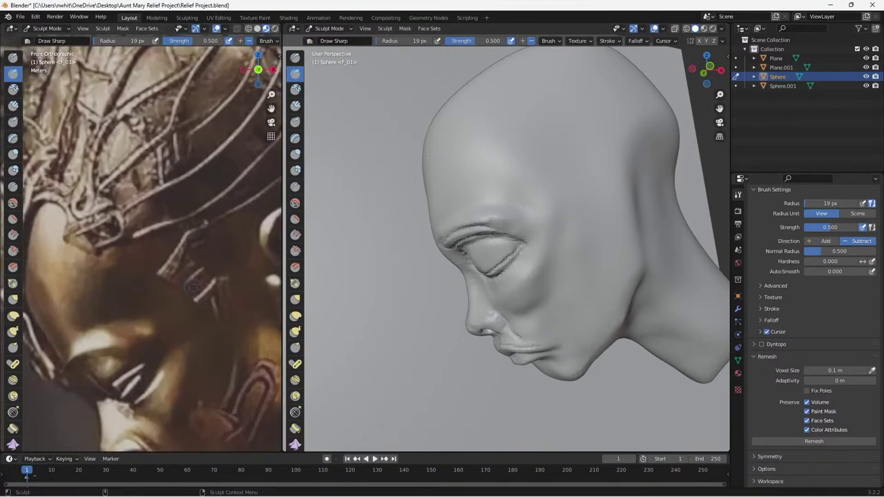
scroll(193, 287, "down", 3)
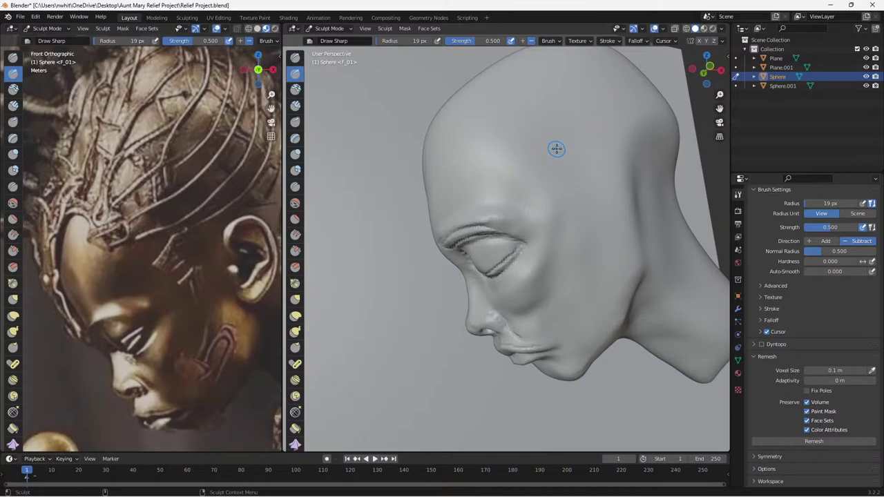
left_click_drag(557, 148, 556, 150)
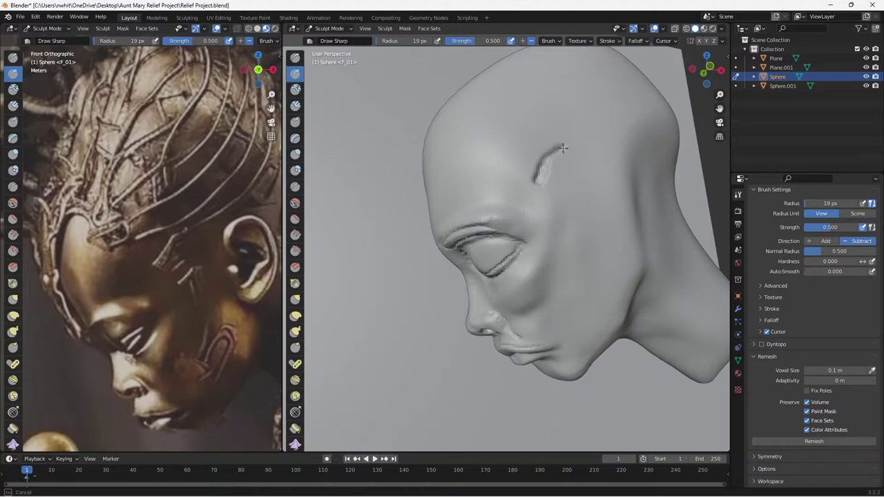
left_click_drag(556, 154, 557, 158)
key("b")
key("Escape")
key("b")
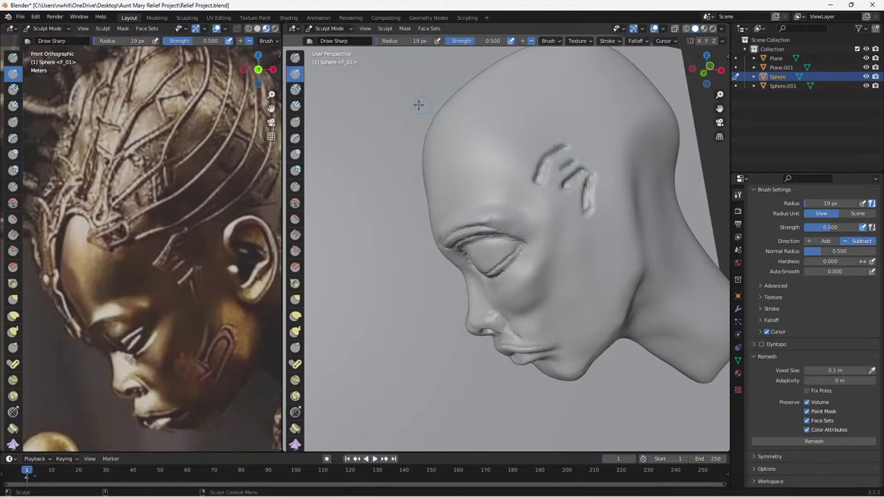
Build up raised ridges along the carved temple markings with the Draw brush.
key("x")
mouse_move(568, 180)
left_mouse_down()
mouse_move(574, 178)
mouse_move(563, 188)
mouse_move(585, 170)
mouse_move(588, 206)
left_mouse_up()
mouse_move(594, 174)
left_mouse_down()
mouse_move(589, 205)
mouse_move(591, 181)
mouse_move(568, 184)
mouse_move(573, 157)
mouse_move(562, 170)
mouse_move(572, 160)
mouse_move(560, 142)
mouse_move(533, 178)
mouse_move(563, 141)
mouse_move(542, 166)
mouse_move(548, 149)
left_mouse_up()
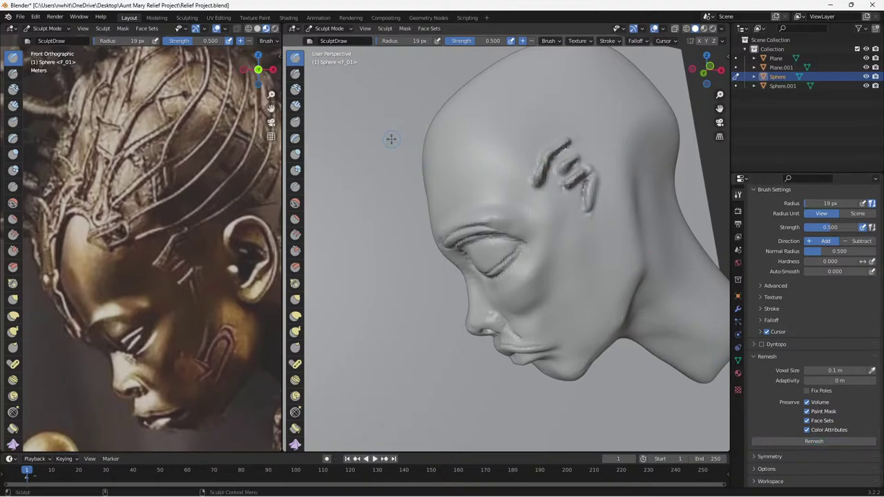
Flatten the tops and sides of the raised temple markings with the Flatten/Contrast brush.
left_click(295, 219)
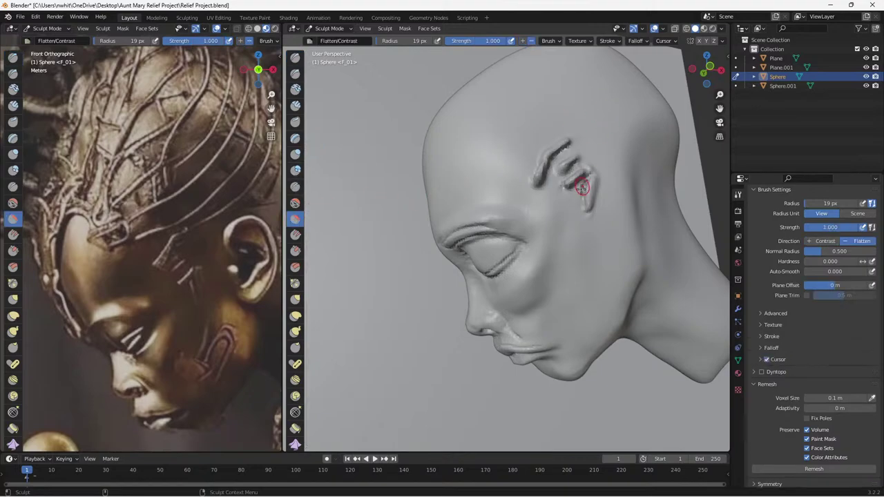
mouse_move(585, 194)
left_mouse_down()
mouse_move(589, 184)
mouse_move(589, 201)
mouse_move(585, 172)
mouse_move(572, 180)
mouse_move(587, 168)
mouse_move(575, 181)
mouse_move(562, 166)
left_mouse_up()
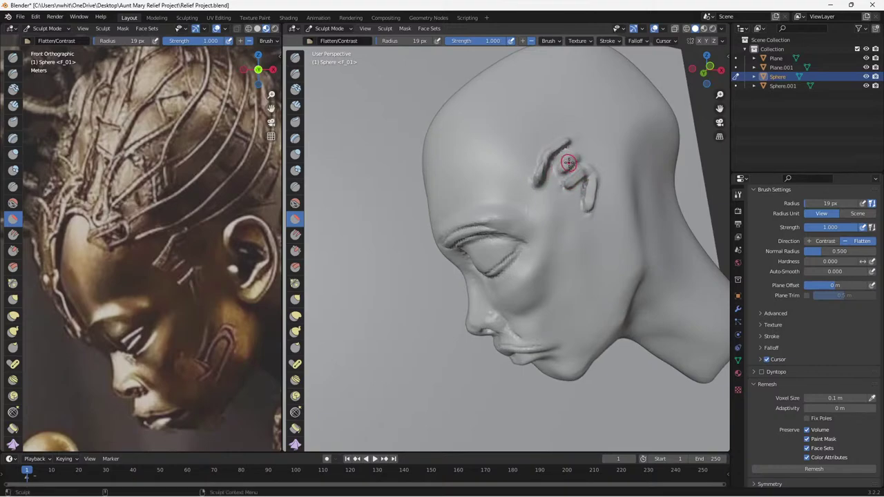
mouse_move(575, 156)
left_mouse_down()
mouse_move(526, 136)
mouse_move(534, 158)
mouse_move(539, 148)
mouse_move(536, 177)
mouse_move(554, 148)
left_mouse_up()
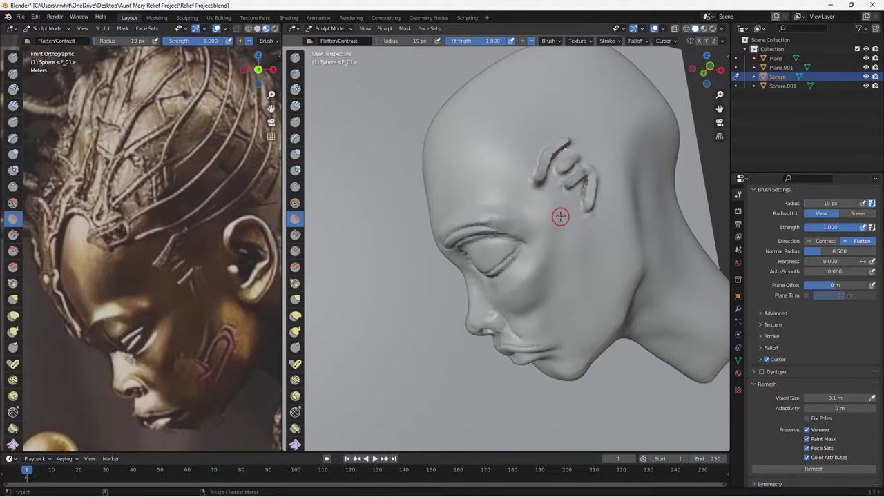
middle_click_drag(558, 208, 557, 177)
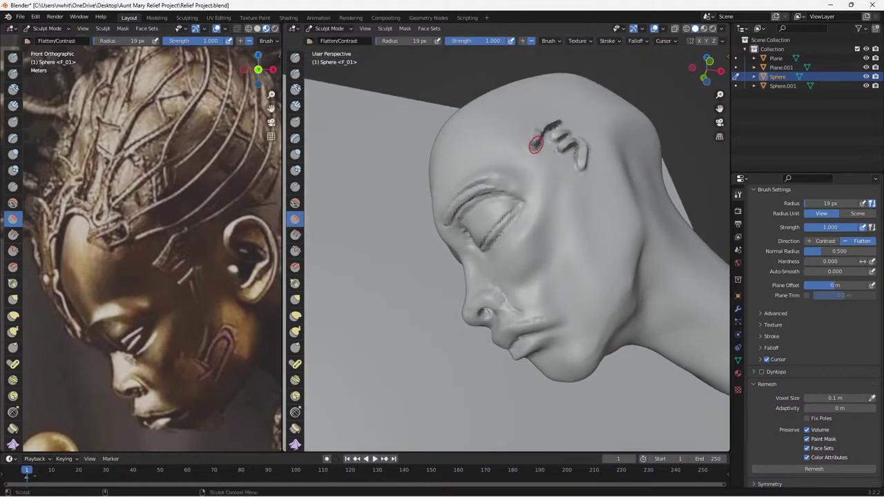
middle_click_drag(562, 147, 602, 208)
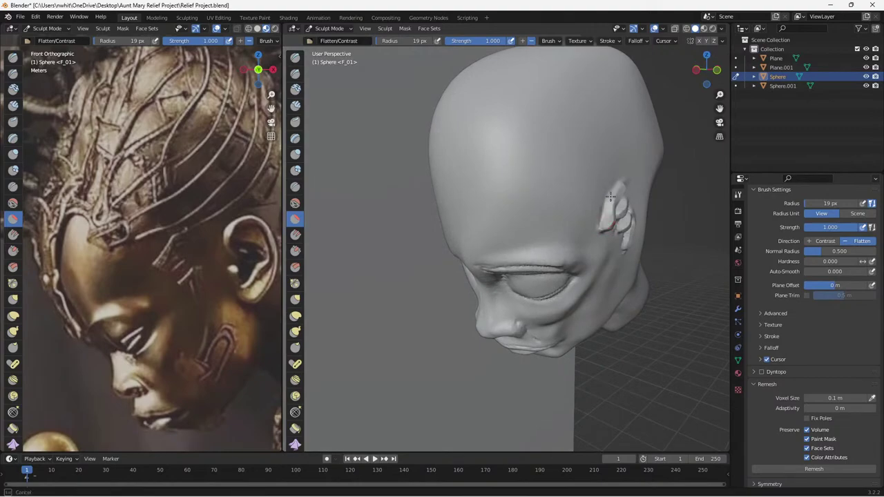
mouse_move(629, 198)
middle_mouse_down()
mouse_move(604, 214)
mouse_move(570, 199)
mouse_move(634, 228)
mouse_move(578, 168)
mouse_move(564, 172)
middle_mouse_up()
mouse_move(452, 145)
left_mouse_down()
mouse_move(456, 159)
mouse_move(463, 133)
left_mouse_up()
middle_click_drag(500, 119, 525, 152)
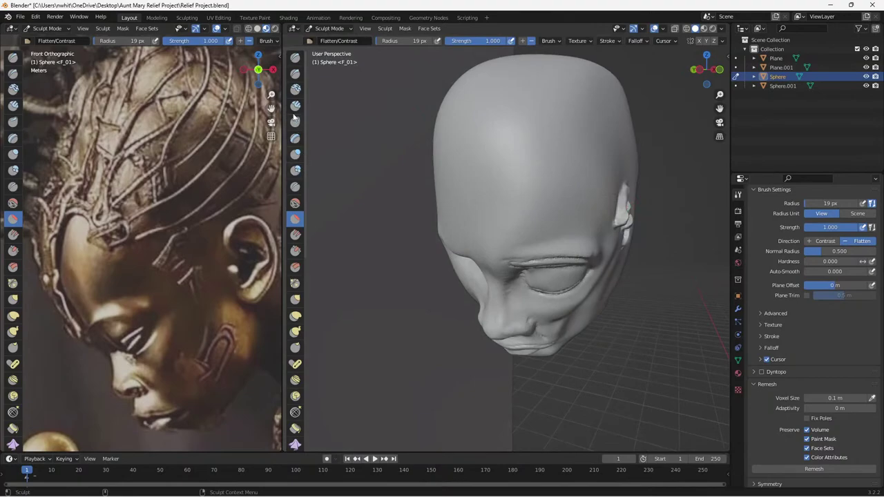
Reshape the raised temple markings with the Grab brush at a 21 px radius, slimming the ridge nearest the forehead.
left_click(296, 299)
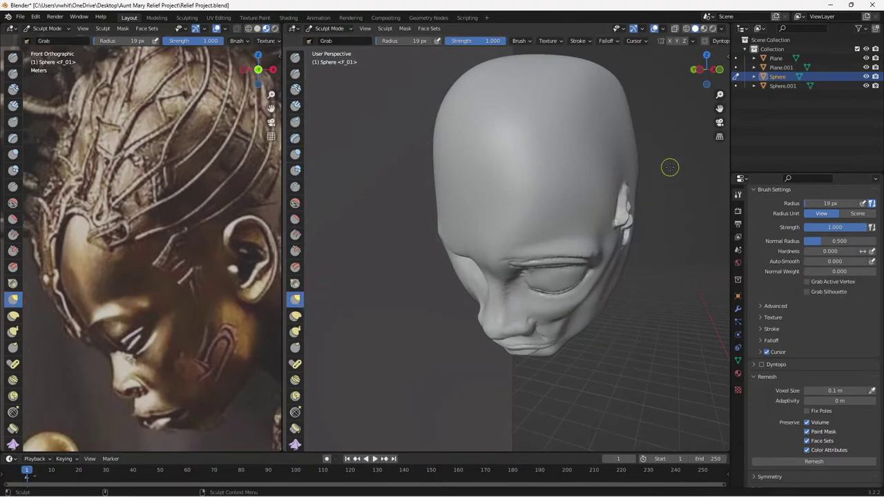
scroll(656, 227, "up", 2)
scroll(652, 225, "down", 2)
middle_click_drag(651, 198, 564, 233)
scroll(564, 233, "up", 3)
middle_click_drag(616, 248, 605, 243)
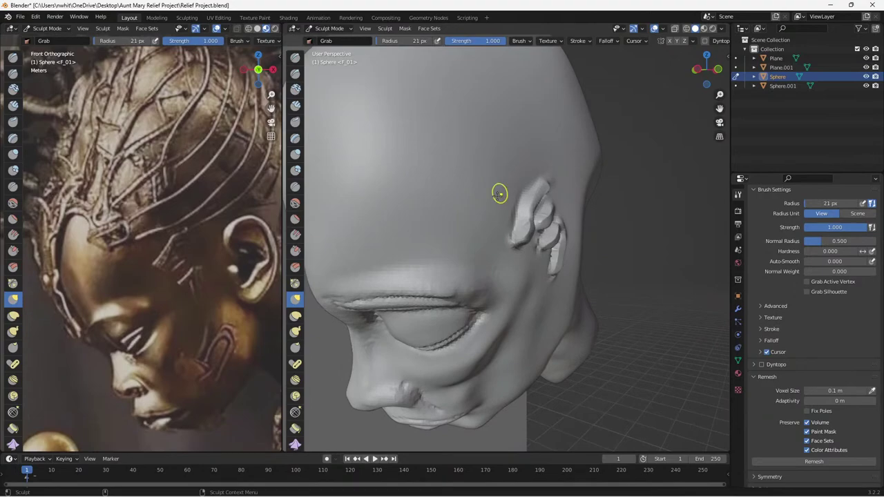
mouse_move(539, 194)
left_mouse_down()
mouse_move(525, 203)
mouse_move(529, 231)
mouse_move(529, 214)
left_mouse_up()
mouse_move(540, 192)
left_mouse_down()
mouse_move(544, 185)
mouse_move(523, 232)
left_mouse_up()
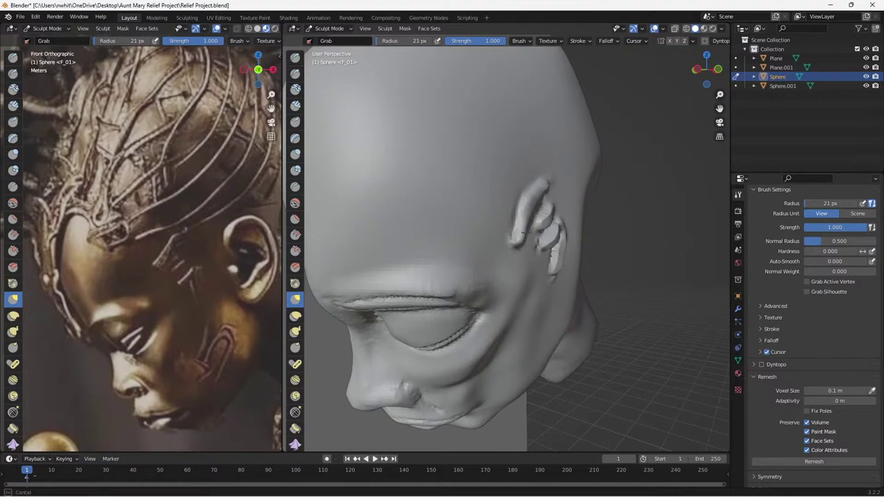
left_click_drag(531, 214, 566, 211)
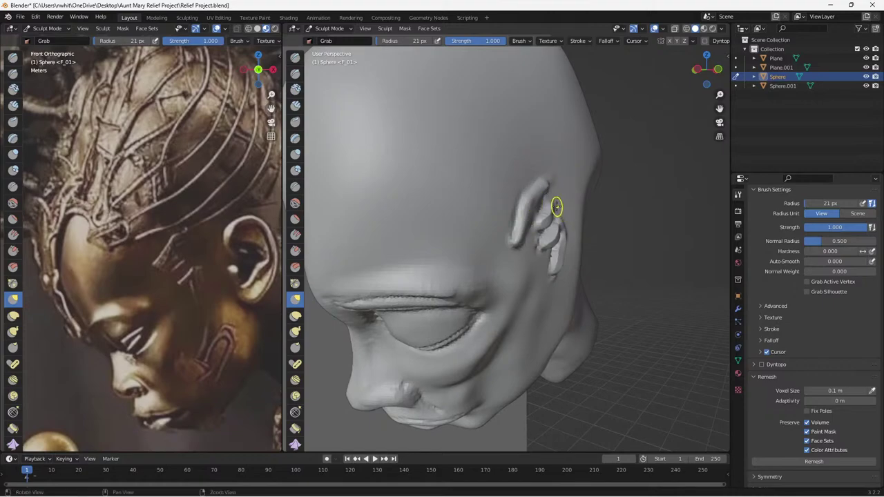
Define the edges of the temple marking nearest the forehead with Draw Sharp strokes.
mouse_move(559, 203)
middle_mouse_down()
mouse_move(524, 174)
mouse_move(513, 181)
middle_mouse_up()
left_click(295, 73)
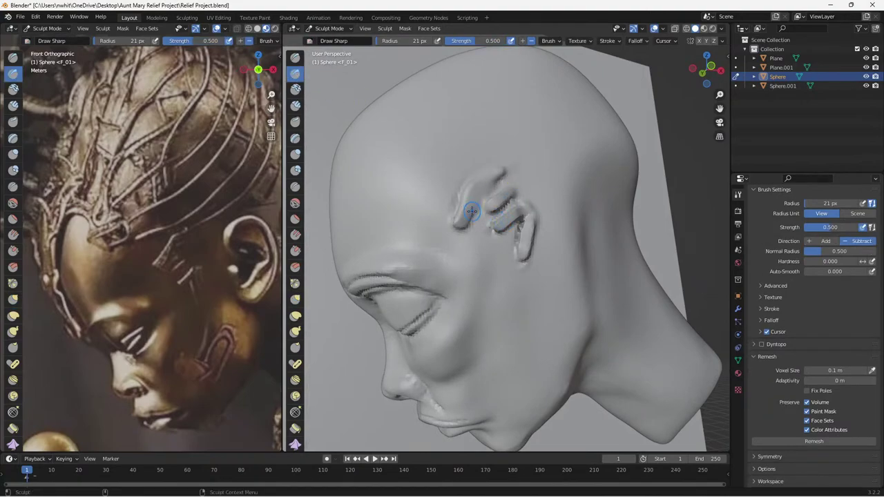
left_click_drag(471, 210, 493, 181)
left_click_drag(475, 214, 484, 199)
mouse_move(484, 199)
middle_mouse_down()
mouse_move(558, 239)
mouse_move(558, 221)
middle_mouse_up()
mouse_move(513, 237)
left_mouse_down()
mouse_move(536, 185)
mouse_move(512, 234)
left_mouse_up()
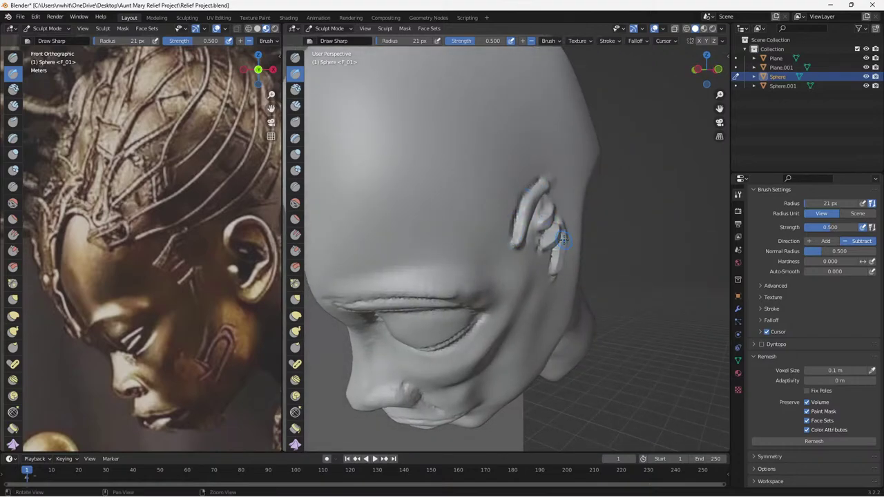
Deepen the grooves around the middle and rear temple markings with Draw Sharp strokes from several angles.
middle_click_drag(563, 240, 529, 237)
mouse_move(528, 237)
left_mouse_down()
mouse_move(529, 203)
mouse_move(512, 232)
left_mouse_up()
middle_click_drag(526, 229, 491, 213)
left_click_drag(495, 210, 502, 229)
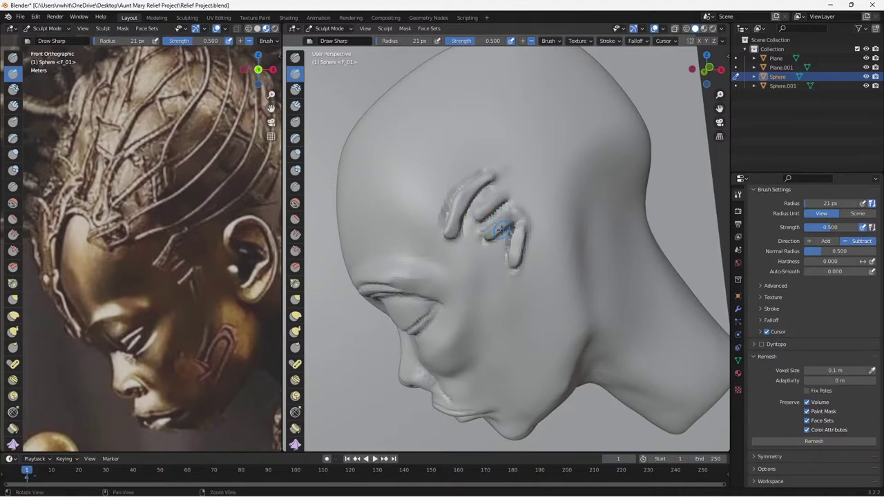
mouse_move(510, 238)
middle_mouse_down()
mouse_move(568, 242)
mouse_move(544, 243)
middle_mouse_up()
left_click_drag(544, 242, 537, 255)
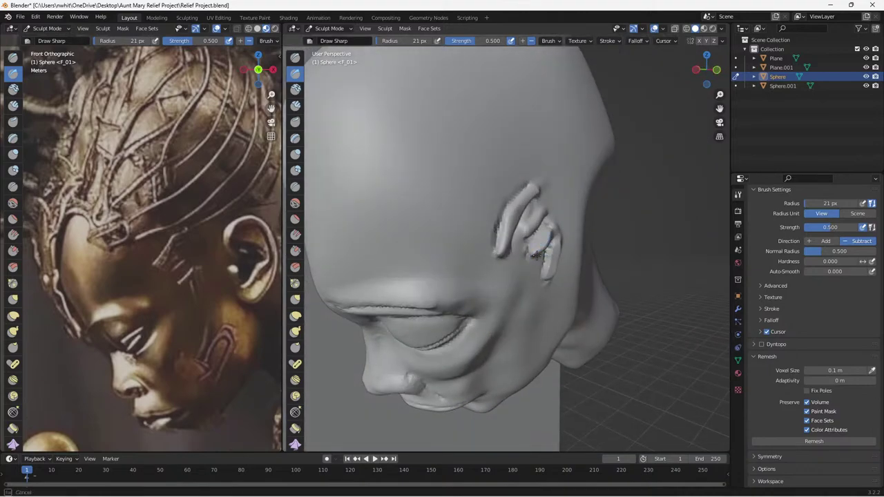
middle_click_drag(558, 277, 536, 237)
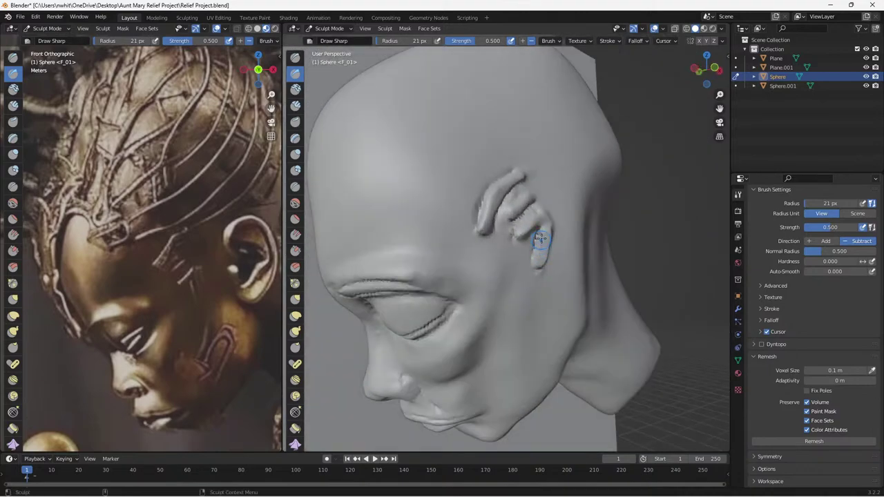
mouse_move(545, 229)
left_mouse_down()
mouse_move(542, 258)
mouse_move(533, 243)
left_mouse_up()
middle_click_drag(537, 270, 521, 258)
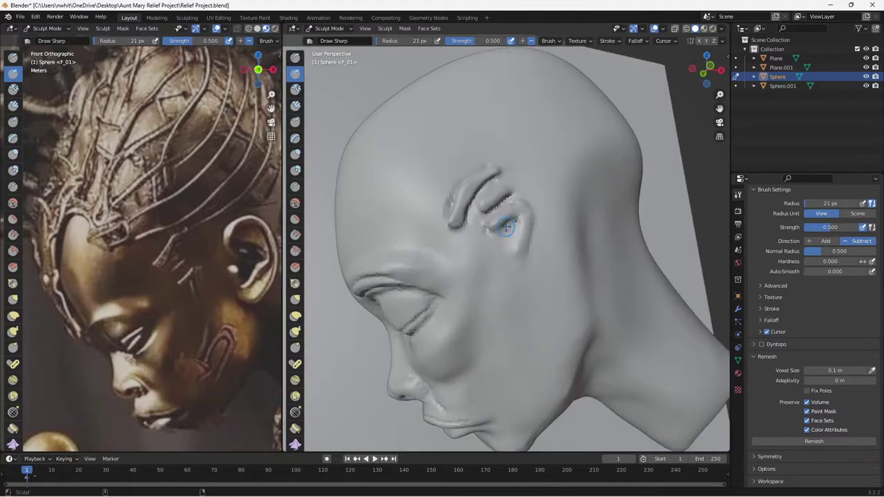
Smooth the middle and hooked rear temple markings with the Flatten/Contrast brush.
left_click(295, 219)
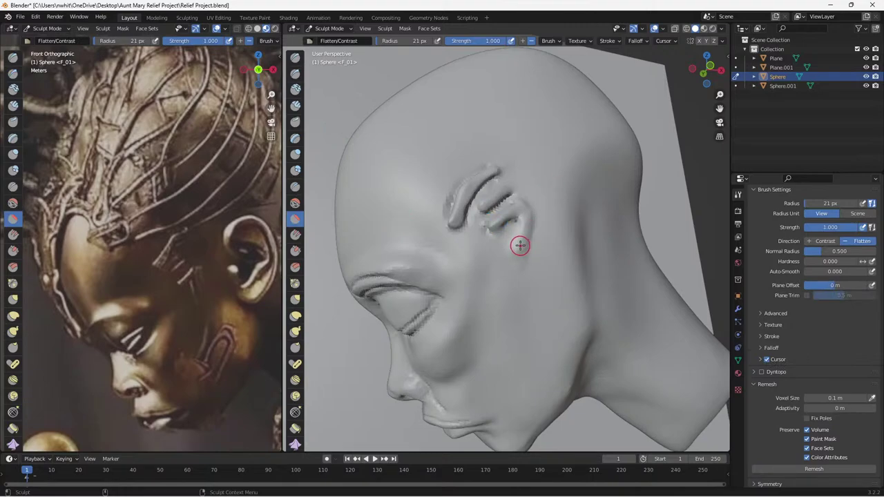
mouse_move(520, 245)
left_mouse_down()
mouse_move(527, 217)
mouse_move(497, 223)
mouse_move(511, 210)
mouse_move(545, 235)
left_mouse_up()
middle_click_drag(545, 235, 575, 266)
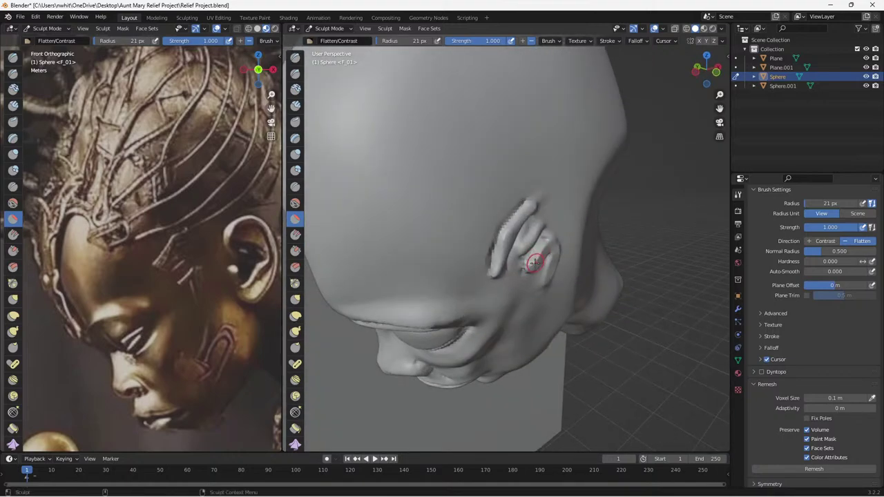
mouse_move(534, 262)
left_mouse_down()
mouse_move(527, 262)
mouse_move(548, 247)
left_mouse_up()
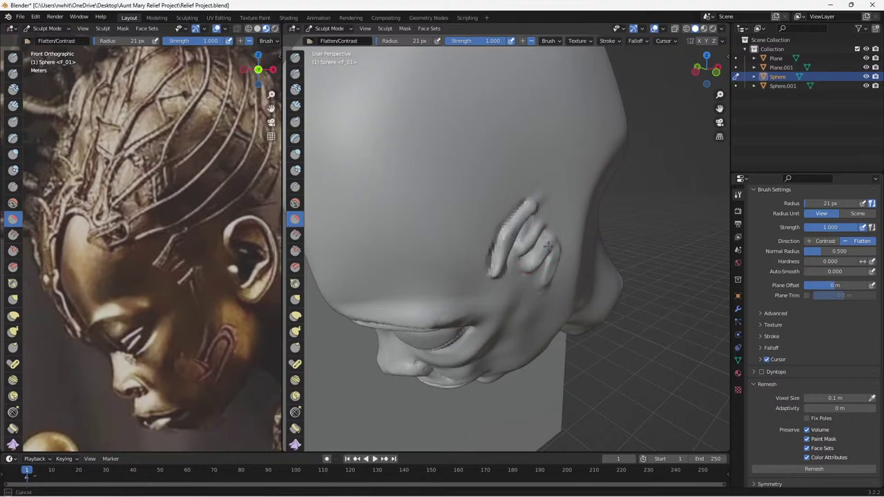
mouse_move(566, 251)
middle_mouse_down()
mouse_move(509, 241)
mouse_move(484, 198)
middle_mouse_up()
Even out the sides of the long temple marking nearest the forehead with Flatten/Contrast strokes.
mouse_move(484, 198)
left_mouse_down()
mouse_move(474, 209)
mouse_move(484, 204)
mouse_move(469, 195)
mouse_move(485, 182)
mouse_move(439, 207)
mouse_move(453, 181)
mouse_move(464, 181)
left_mouse_up()
middle_click_drag(495, 198, 519, 219)
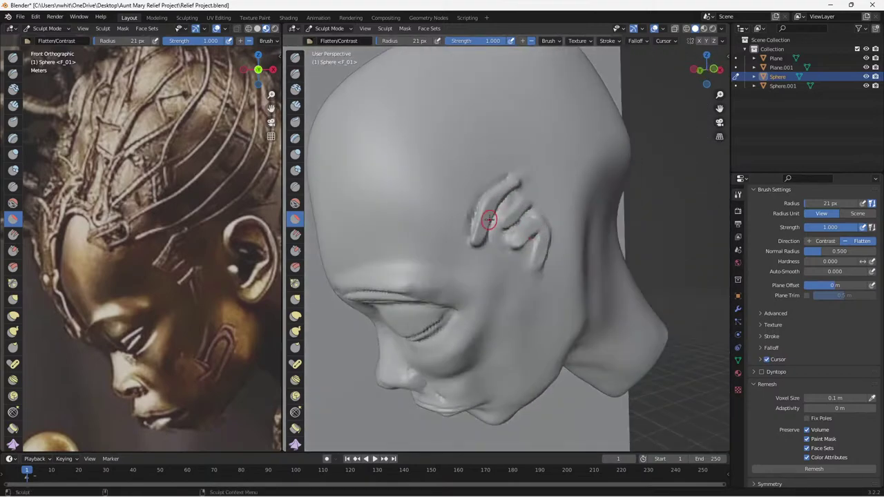
left_click_drag(483, 226, 488, 203)
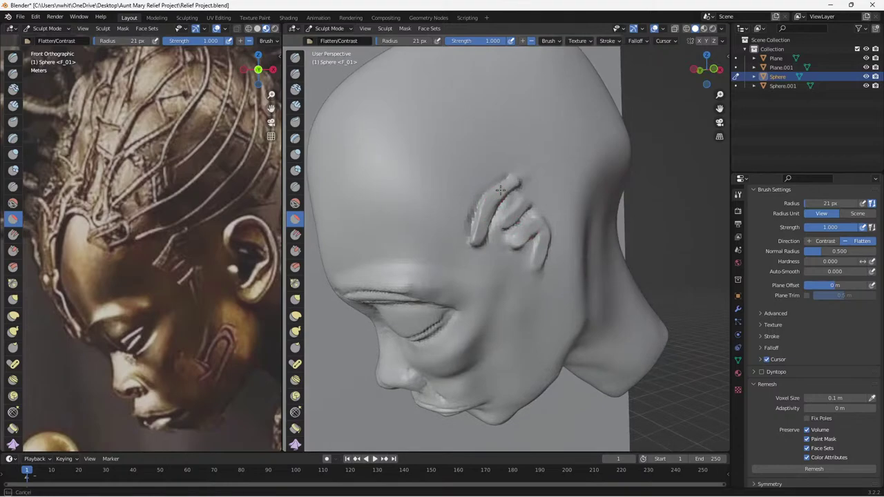
mouse_move(517, 174)
middle_mouse_down()
mouse_move(558, 222)
mouse_move(562, 213)
middle_mouse_up()
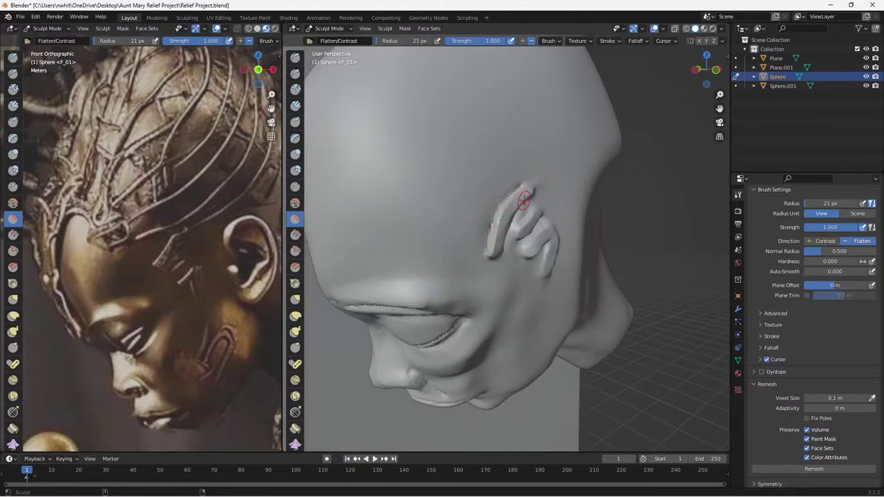
middle_click_drag(543, 267, 496, 201)
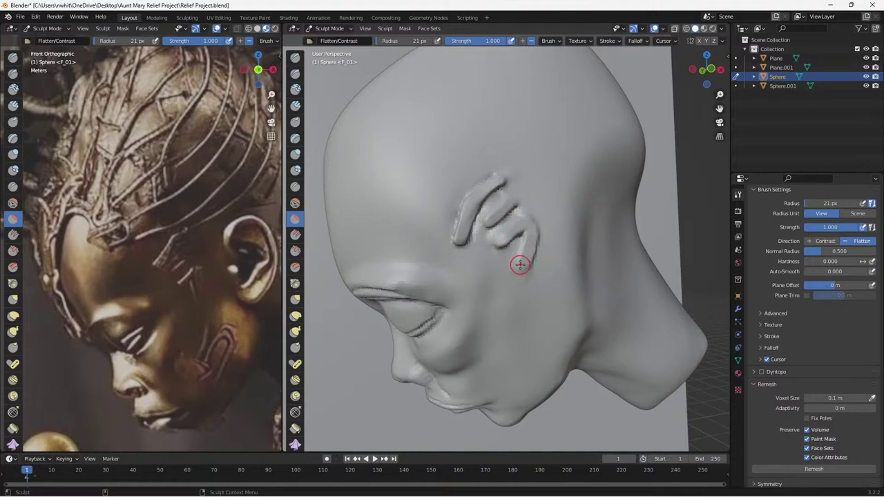
Sharpen the lower ends and outlines of the temple markings with the Draw Sharp brush.
left_click(294, 300)
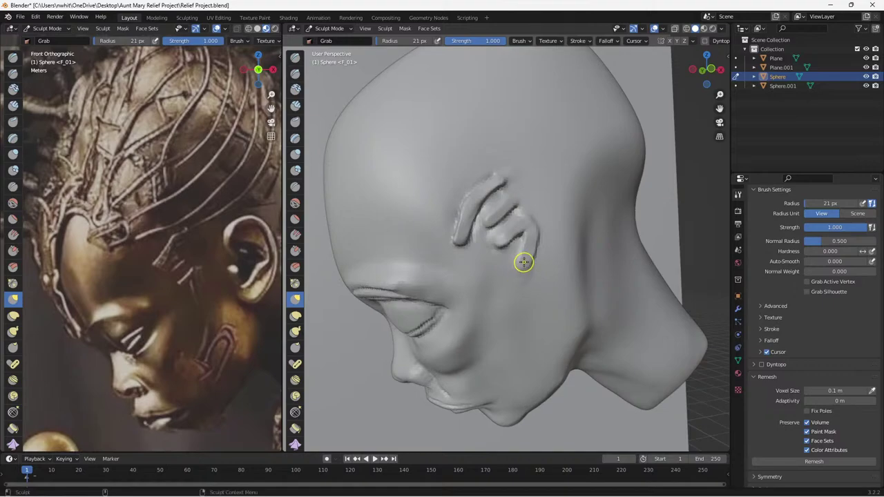
left_click(295, 73)
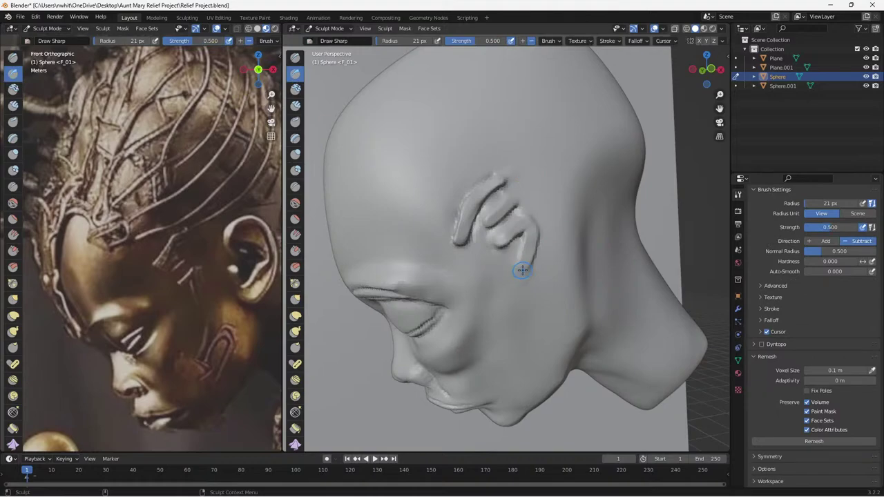
mouse_move(520, 271)
left_mouse_down()
mouse_move(522, 235)
mouse_move(508, 244)
mouse_move(529, 270)
left_mouse_up()
left_click_drag(491, 248, 494, 244)
left_click_drag(495, 243, 484, 233)
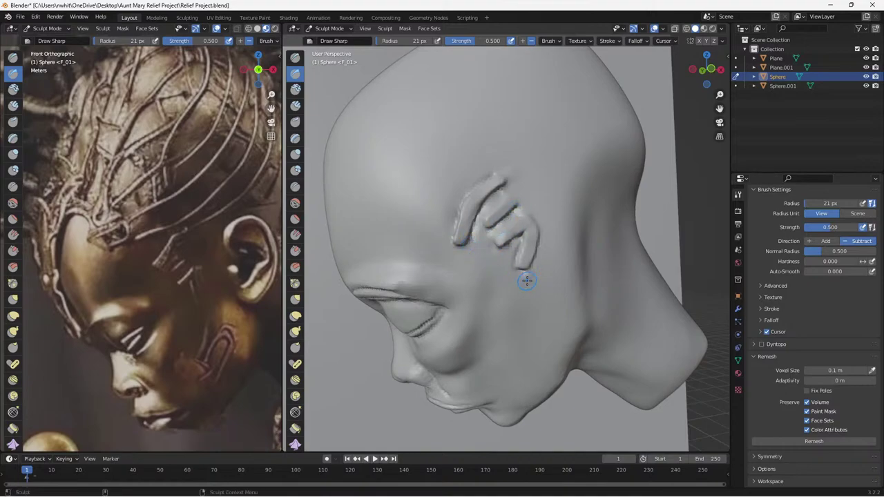
mouse_move(525, 274)
middle_mouse_down()
mouse_move(531, 252)
mouse_move(515, 264)
mouse_move(517, 307)
mouse_move(517, 282)
middle_mouse_up()
left_click_drag(491, 265, 485, 256)
mouse_move(485, 257)
middle_mouse_down()
mouse_move(518, 345)
mouse_move(513, 275)
mouse_move(470, 203)
middle_mouse_up()
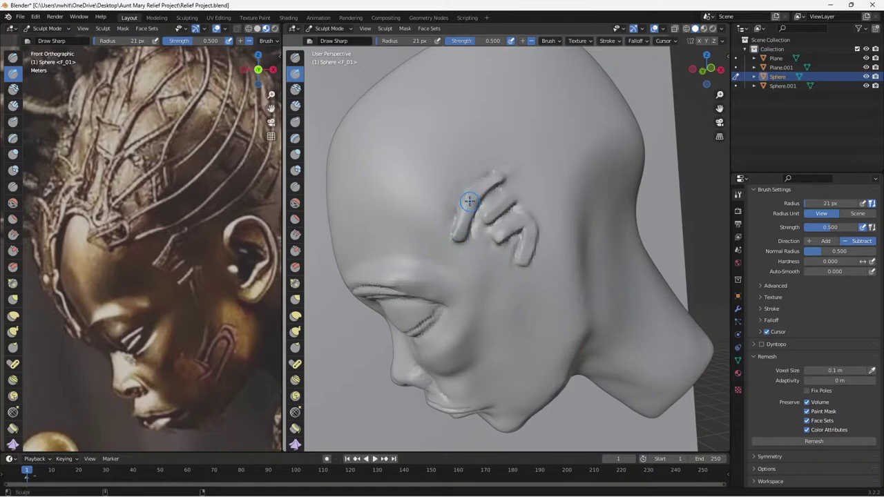
mouse_move(522, 247)
middle_mouse_down()
mouse_move(514, 228)
mouse_move(517, 237)
middle_mouse_up()
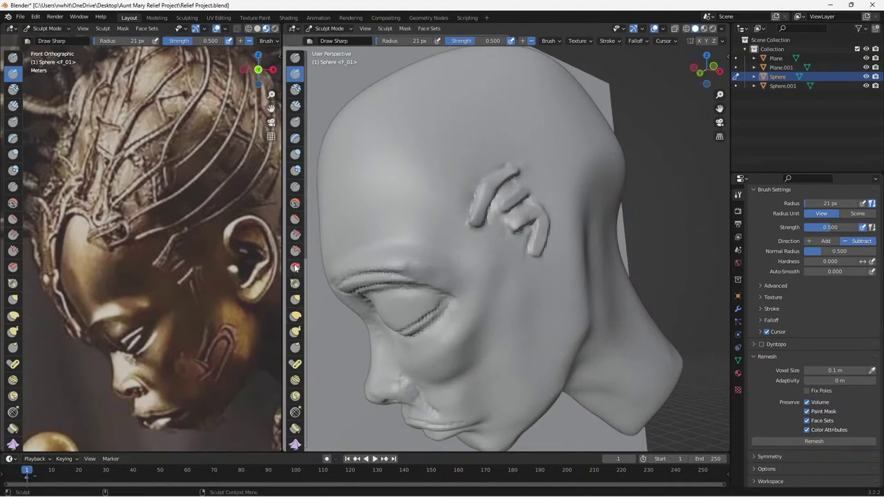
Smooth the surface and upper end of the long temple marking nearest the forehead with Flatten/Contrast strokes.
left_click(295, 219)
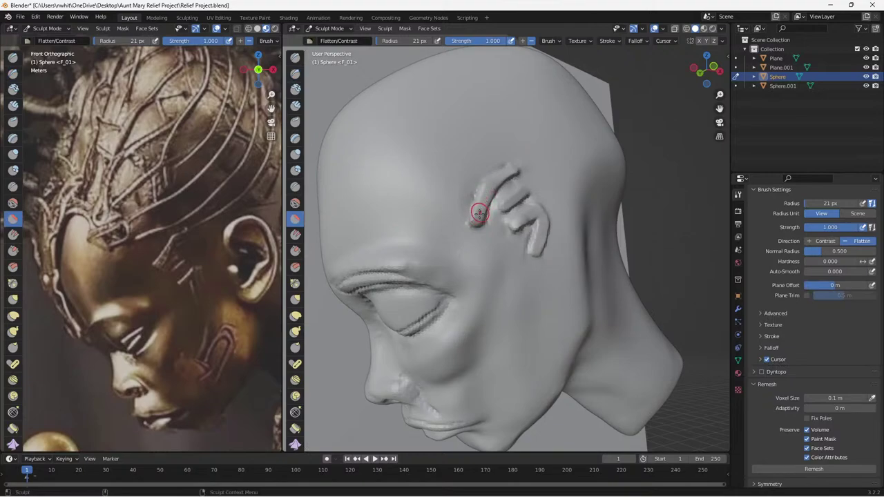
left_click_drag(479, 210, 494, 185)
left_click_drag(495, 185, 521, 173)
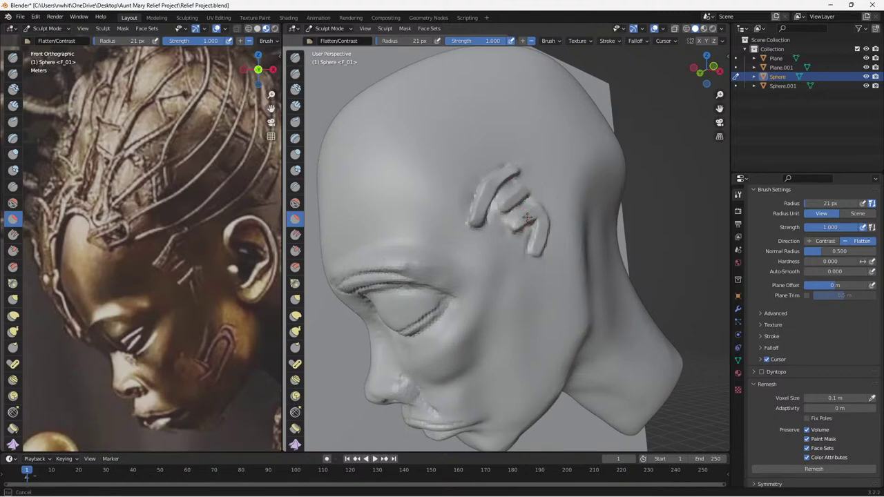
mouse_move(534, 282)
middle_mouse_down()
mouse_move(527, 294)
mouse_move(490, 280)
middle_mouse_up()
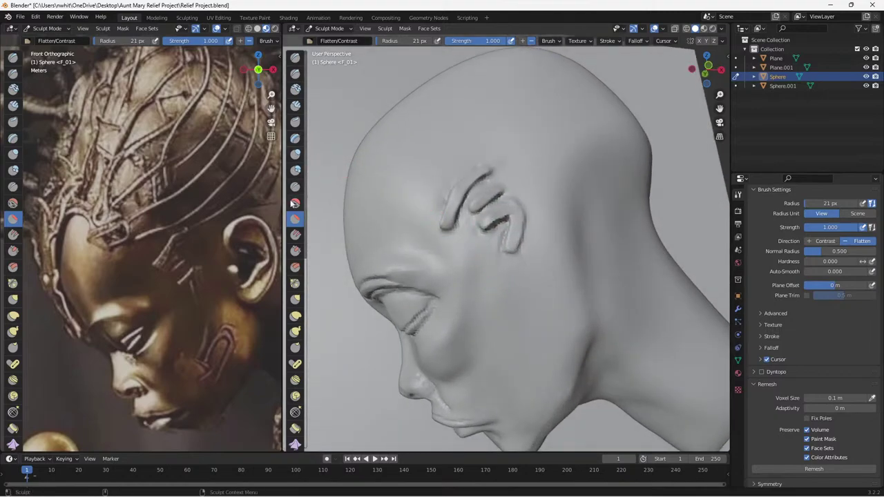
Reshape the outer edge and lower end of the hooked rear temple marking with the Grab brush, and smooth its rear side.
left_click(295, 301)
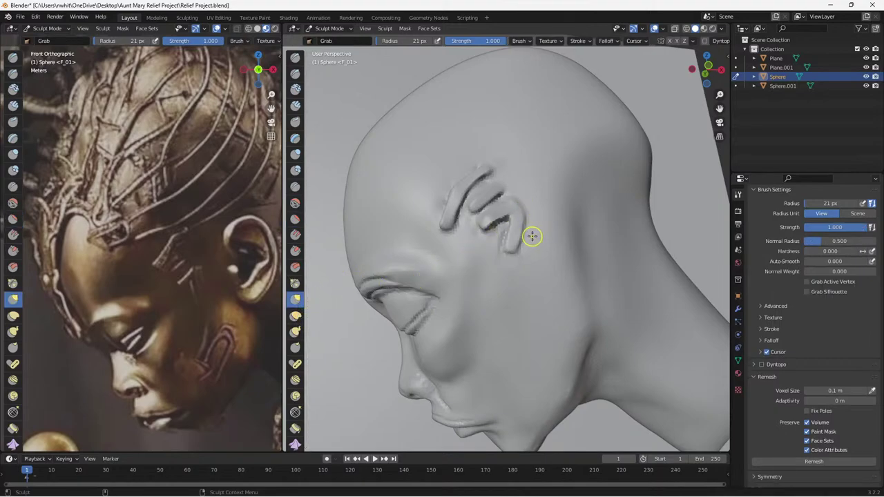
mouse_move(527, 239)
middle_mouse_down()
mouse_move(521, 246)
mouse_move(490, 235)
middle_mouse_up()
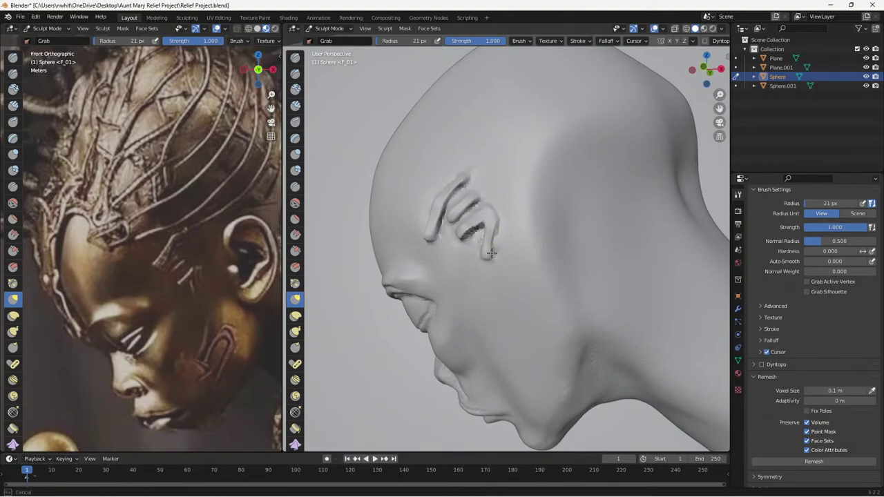
left_click_drag(490, 254, 496, 228)
left_click_drag(497, 227, 496, 231)
left_click_drag(496, 231, 490, 254)
middle_click_drag(507, 255, 537, 257)
left_click_drag(521, 225, 517, 256, "shift")
left_click(428, 208)
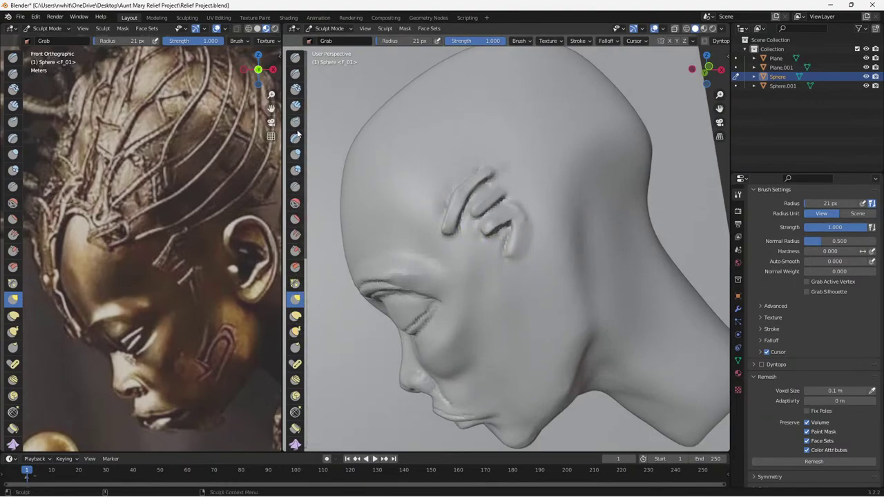
Carve a crisp outline around the rear and lower end of the hooked temple marking with the Draw Sharp brush.
left_click(295, 73)
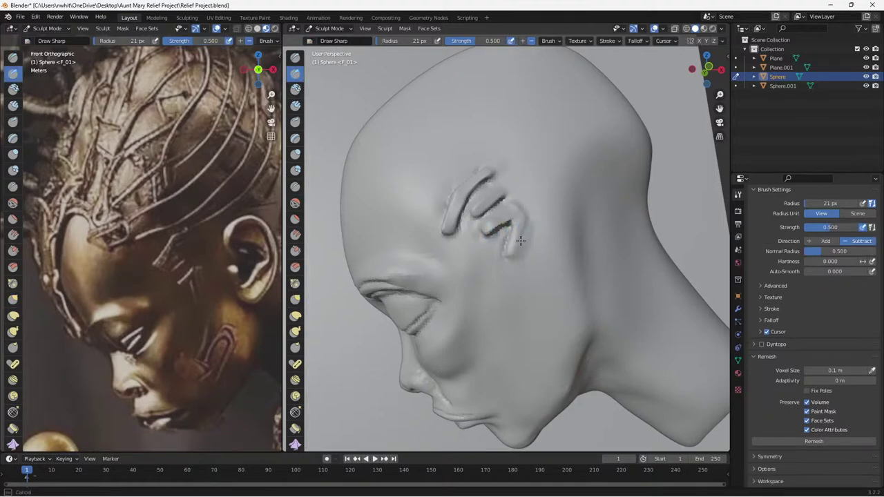
mouse_move(530, 225)
left_mouse_down()
mouse_move(506, 245)
mouse_move(506, 261)
left_mouse_up()
mouse_move(506, 261)
middle_mouse_down()
mouse_move(555, 276)
mouse_move(529, 272)
middle_mouse_up()
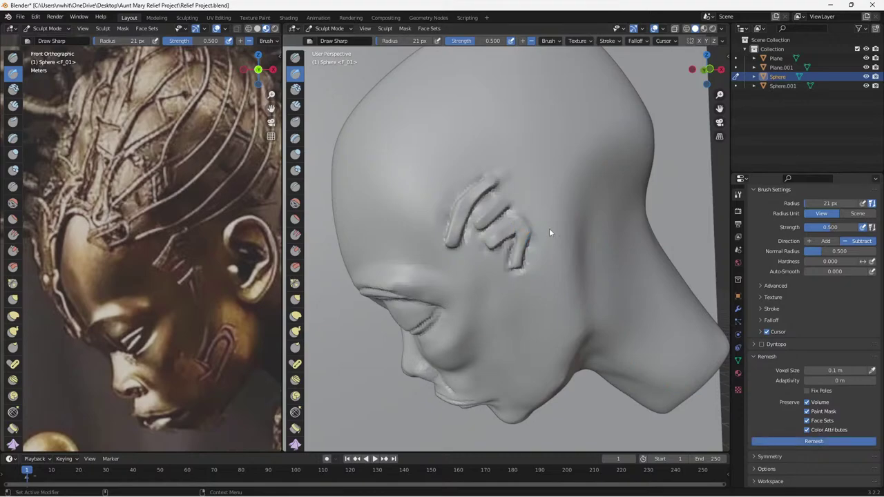
mouse_move(513, 282)
middle_mouse_down()
mouse_move(551, 278)
mouse_move(515, 244)
mouse_move(529, 280)
mouse_move(490, 239)
middle_mouse_up()
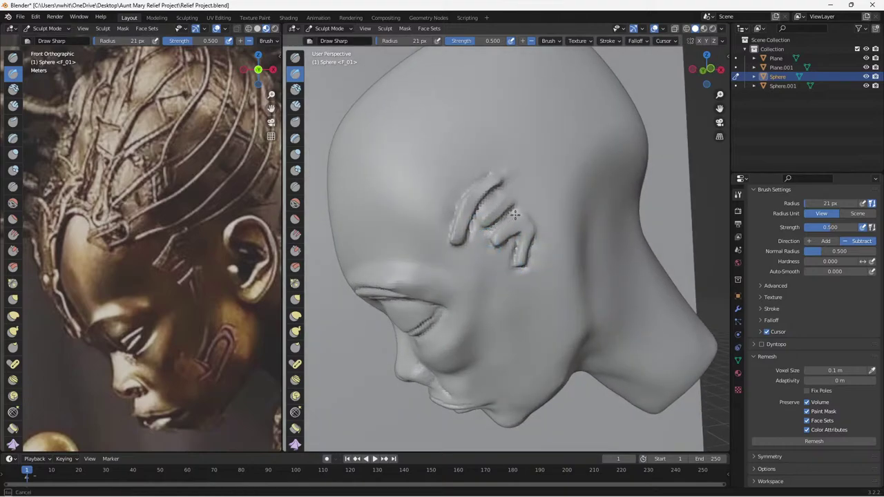
Deepen the grooves around the middle temple marking and along the lower inner edge of the long one with Draw Sharp.
mouse_move(521, 212)
middle_mouse_down()
mouse_move(545, 229)
mouse_move(509, 237)
mouse_move(518, 226)
middle_mouse_up()
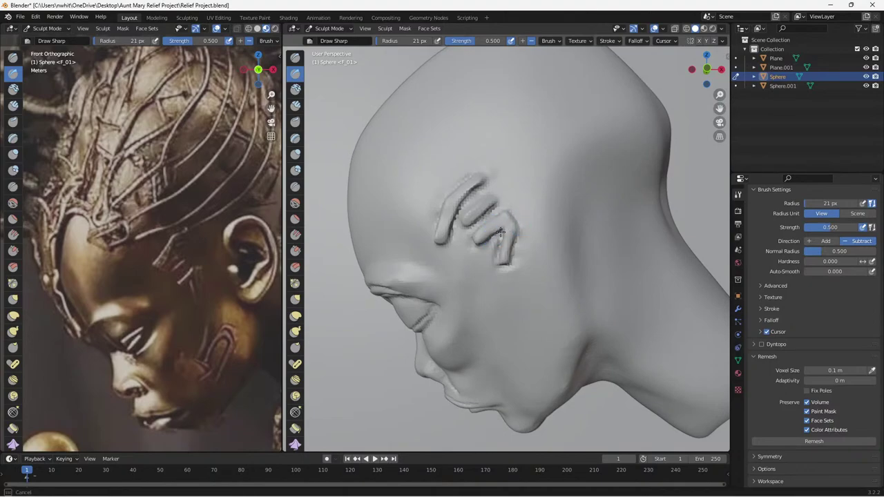
mouse_move(500, 239)
middle_mouse_down()
mouse_move(487, 236)
mouse_move(500, 207)
middle_mouse_up()
left_click_drag(469, 224, 499, 206)
left_click_drag(470, 241, 453, 249)
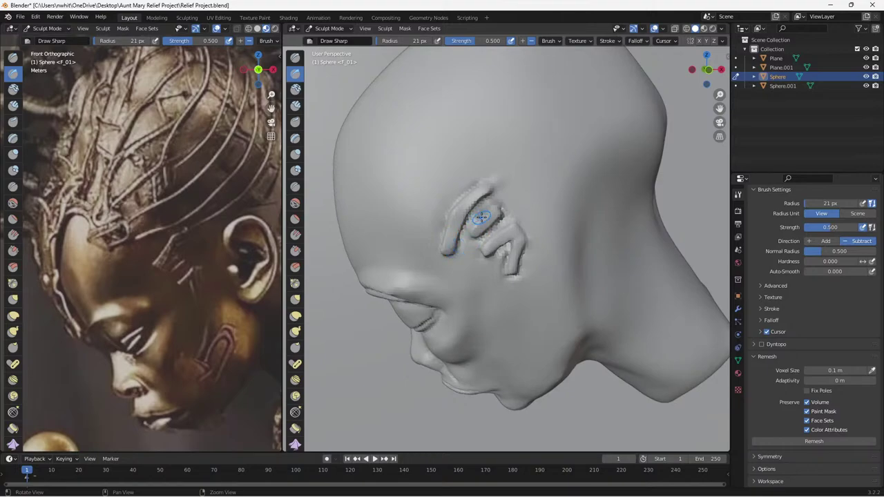
Outline the forehead side and upper end of the long temple marking with Draw Sharp strokes.
mouse_move(482, 217)
middle_mouse_down()
mouse_move(482, 197)
mouse_move(509, 162)
mouse_move(486, 202)
middle_mouse_up()
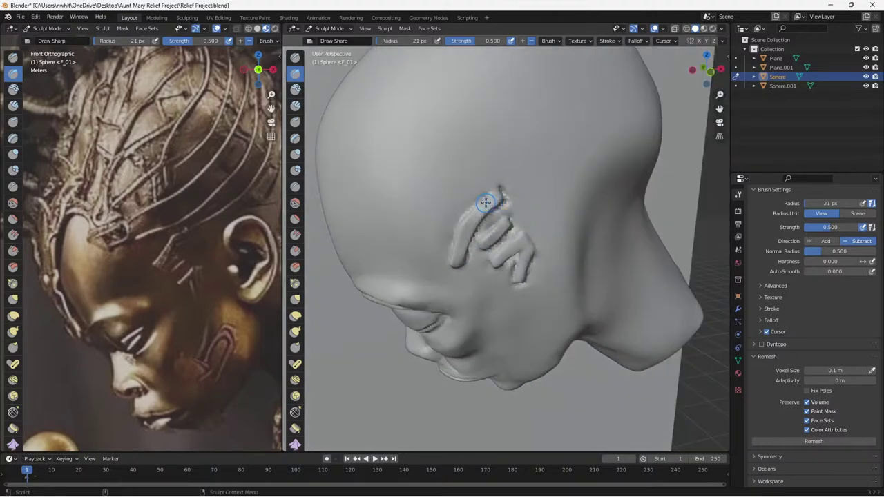
mouse_move(453, 265)
left_mouse_down()
mouse_move(462, 217)
mouse_move(502, 187)
left_mouse_up()
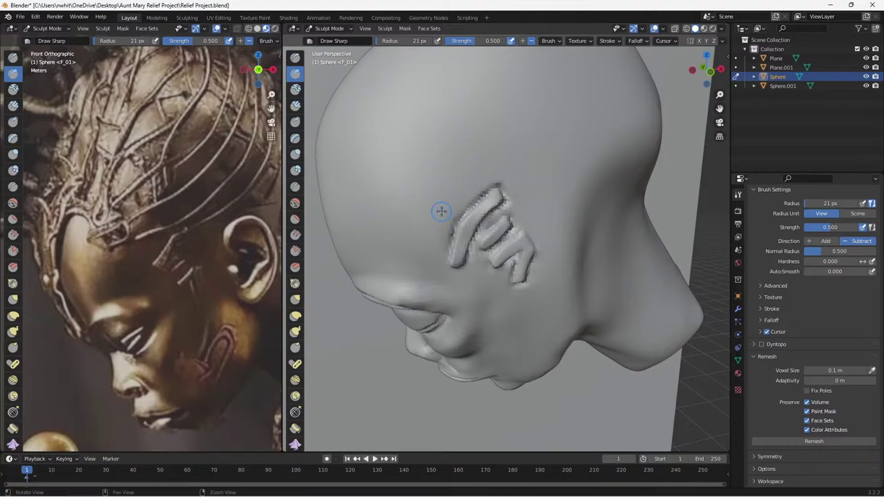
mouse_move(438, 209)
middle_mouse_down()
mouse_move(544, 209)
mouse_move(545, 187)
mouse_move(457, 203)
mouse_move(477, 214)
mouse_move(547, 193)
mouse_move(505, 236)
mouse_move(535, 201)
mouse_move(485, 174)
mouse_move(485, 256)
mouse_move(497, 245)
middle_mouse_up()
Even out the tops of the long and middle temple markings with the Flatten/Contrast brush.
left_click(296, 219)
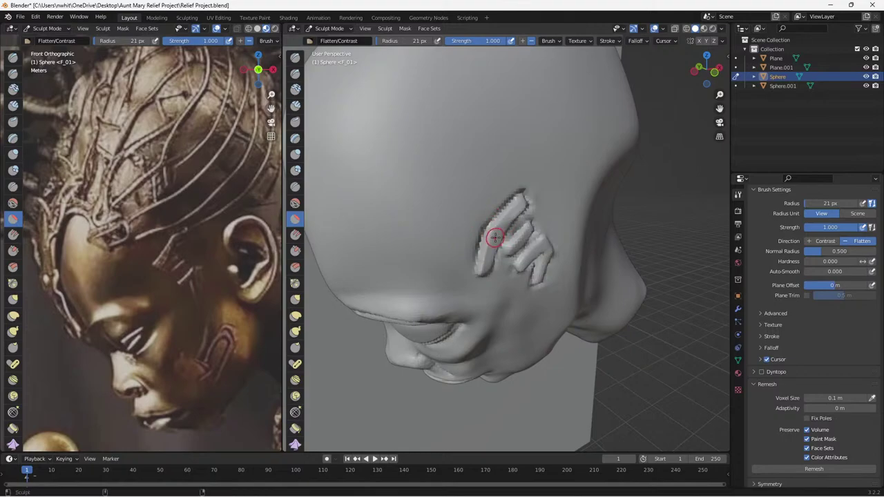
left_click_drag(495, 237, 511, 213)
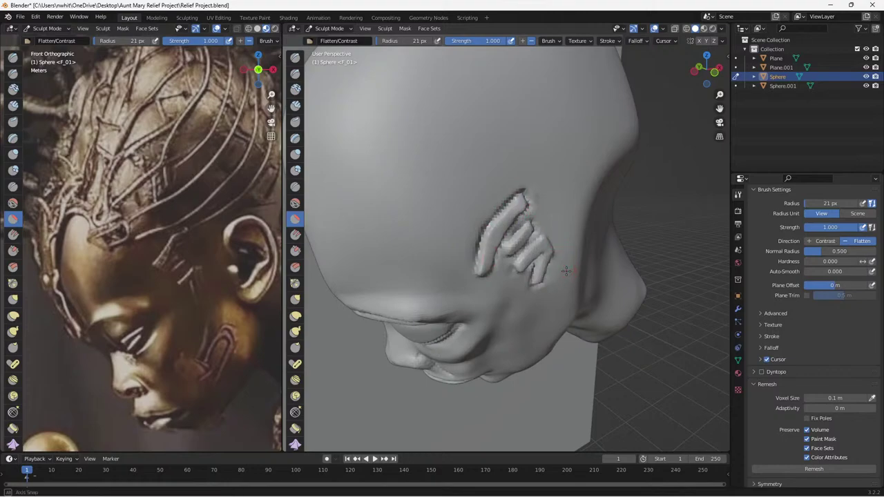
middle_click_drag(569, 268, 499, 243)
left_click_drag(499, 245, 493, 240)
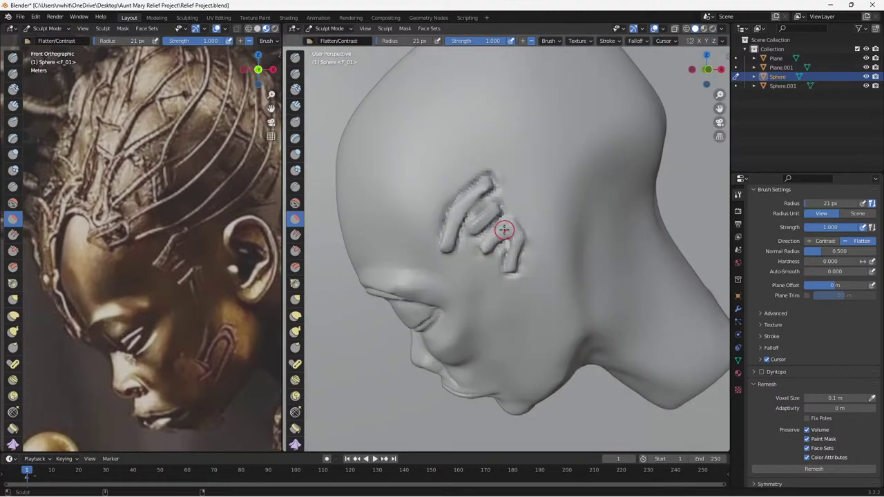
middle_click_drag(473, 232, 479, 214)
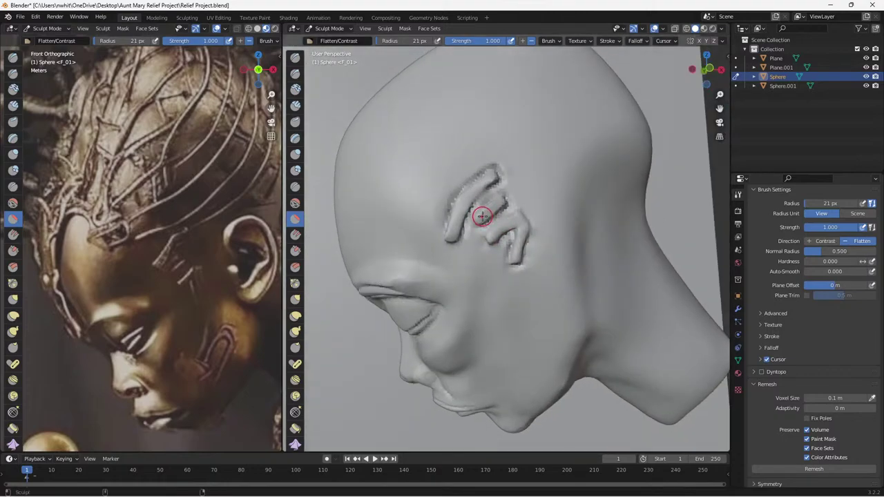
Recut the grooves between the middle and hooked temple markings with Draw Sharp from several angles, and save the file.
left_click(294, 74)
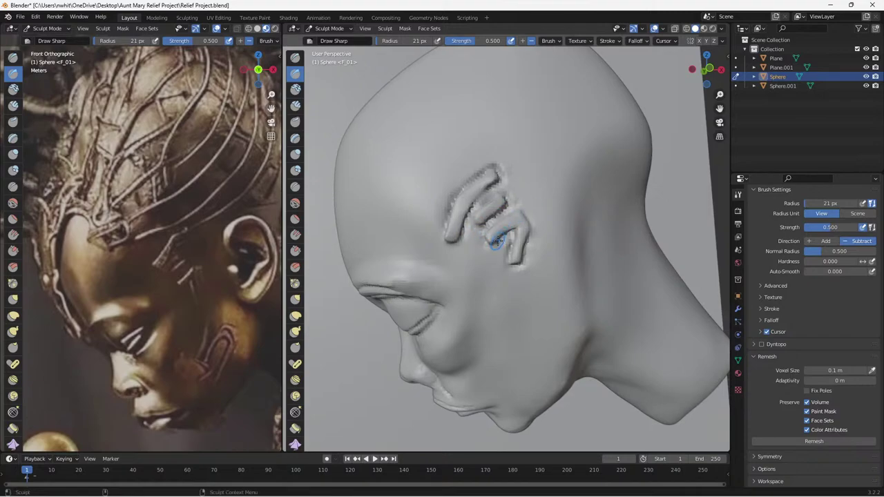
middle_click_drag(560, 239, 501, 242)
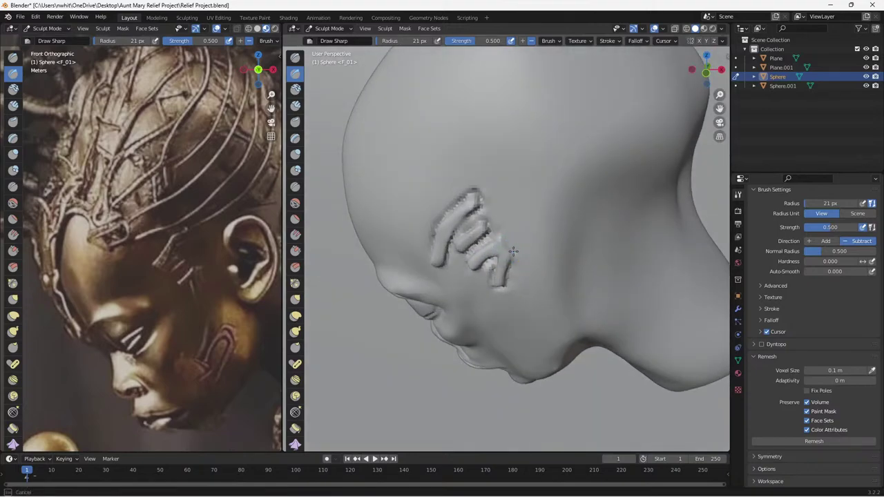
middle_click_drag(529, 270, 500, 246)
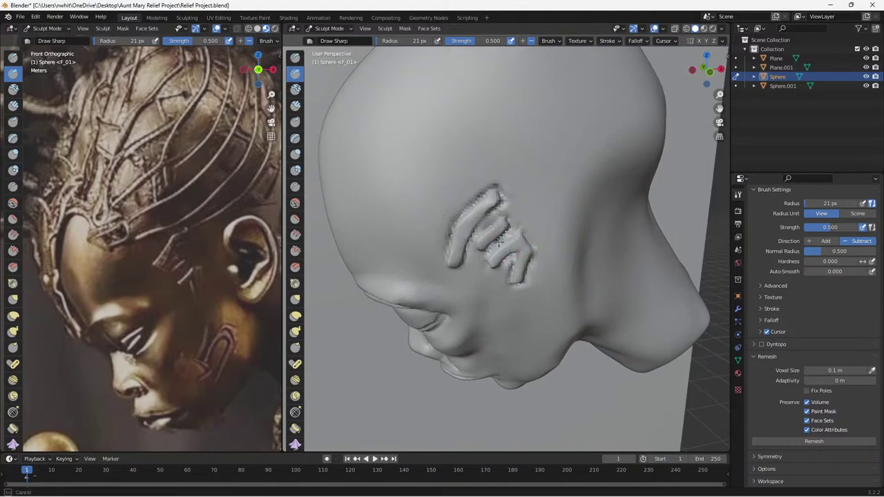
mouse_move(473, 217)
middle_mouse_down()
mouse_move(502, 212)
mouse_move(477, 203)
mouse_move(443, 218)
middle_mouse_up()
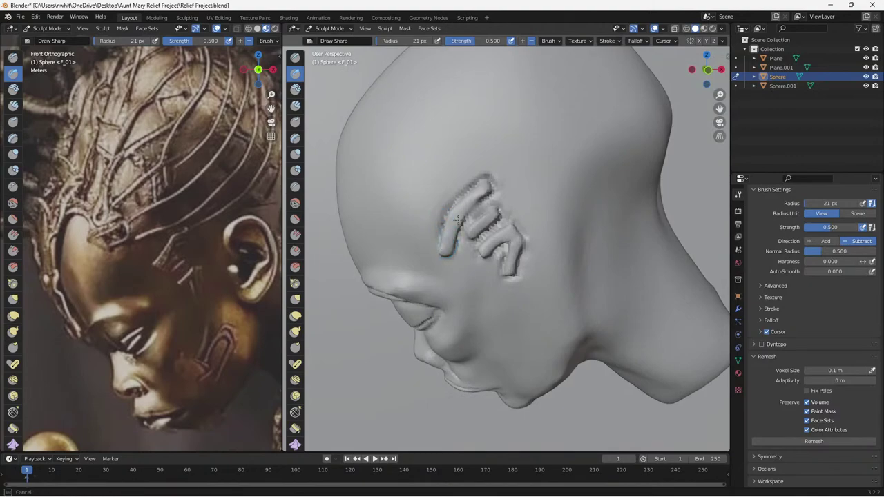
mouse_move(496, 245)
middle_mouse_down()
mouse_move(555, 228)
mouse_move(531, 231)
mouse_move(510, 223)
mouse_move(516, 218)
middle_mouse_up()
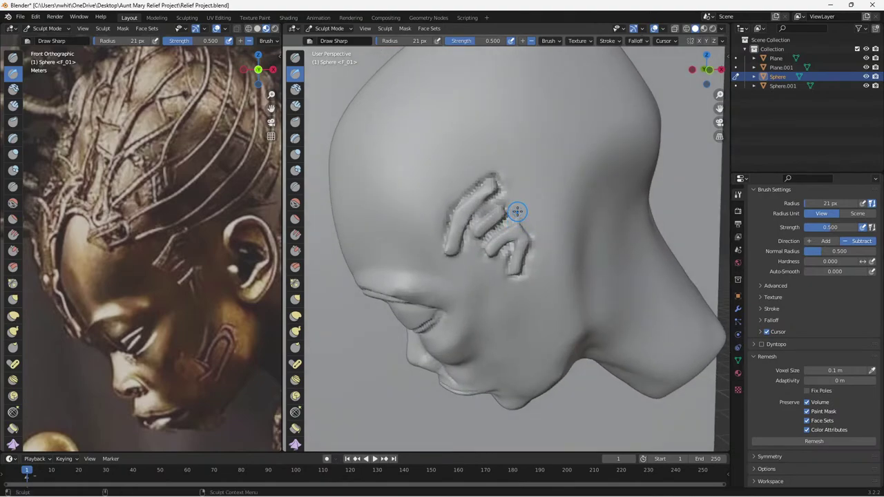
key("ctrl+s")
Touch up the edges of the long temple marking and the lower end of the hooked one with Draw Sharp.
middle_click_drag(517, 211, 512, 210)
mouse_move(453, 231)
middle_mouse_down()
mouse_move(449, 256)
mouse_move(479, 235)
mouse_move(465, 239)
middle_mouse_up()
middle_click_drag(464, 239, 442, 254)
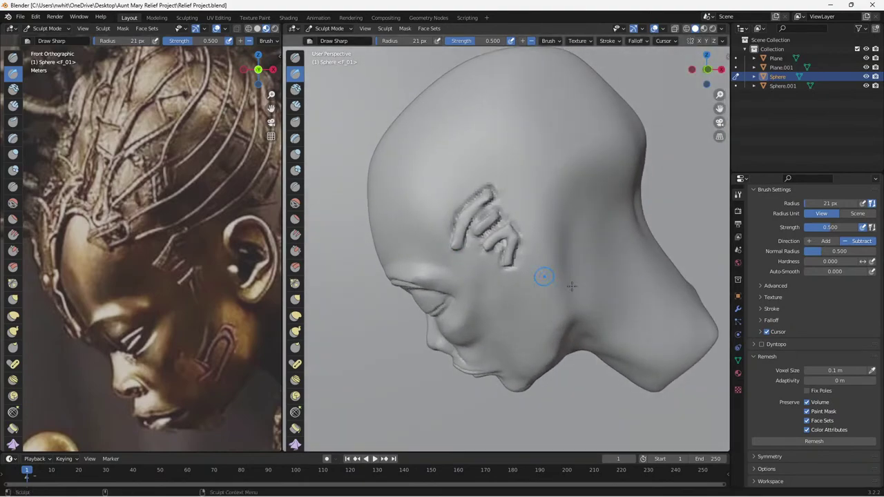
mouse_move(486, 294)
middle_mouse_down()
mouse_move(502, 266)
mouse_move(486, 276)
middle_mouse_up()
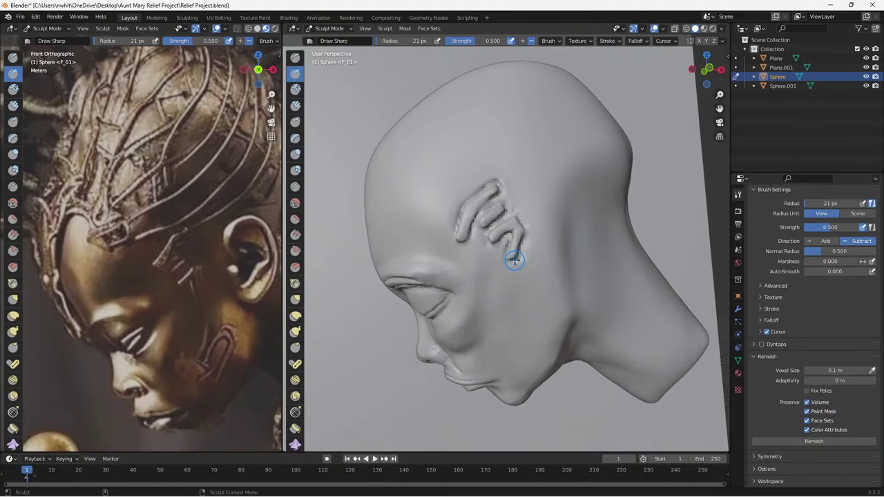
Pull the lower end of the hooked temple marking into shape with the Elastic Deform brush at a 30 px radius.
left_click(299, 316)
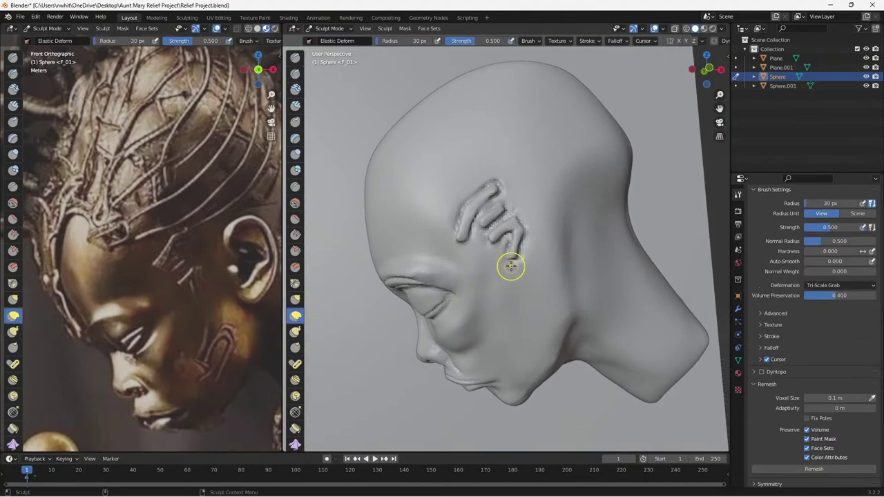
key("f")
left_click_drag(516, 262, 516, 261)
left_click_drag(516, 259, 517, 266)
left_click_drag(516, 264, 521, 276)
middle_click_drag(521, 276, 550, 264)
left_click_drag(535, 256, 535, 256)
middle_click_drag(532, 247, 526, 272)
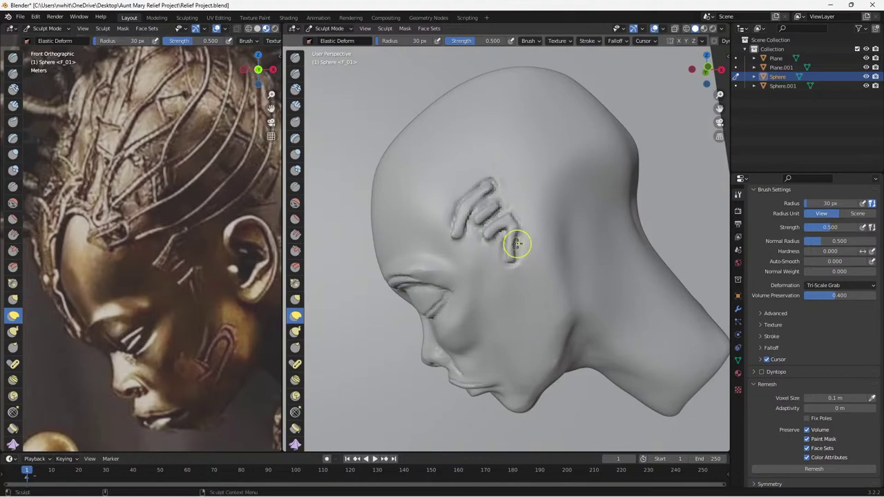
Nudge the inner side of the hooked temple marking with Elastic Deform and save the file.
middle_click_drag(548, 256, 556, 272)
left_click_drag(503, 241, 504, 240)
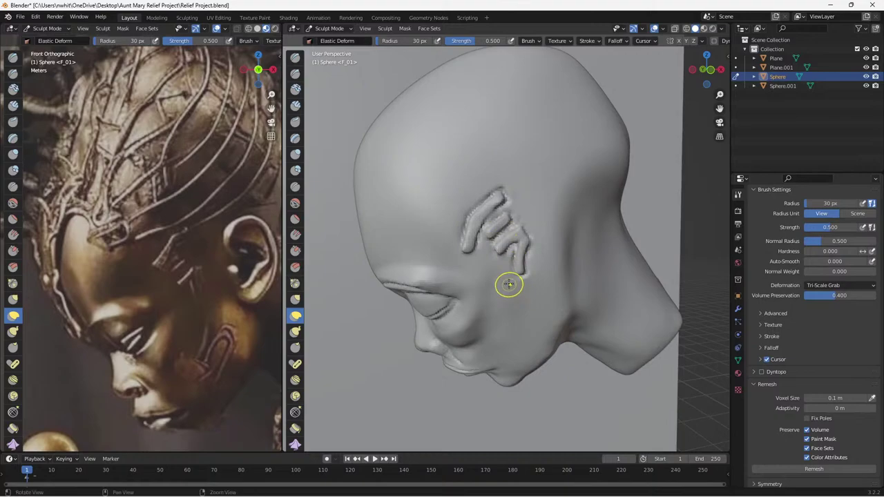
mouse_move(507, 282)
middle_mouse_down()
mouse_move(513, 252)
mouse_move(462, 269)
mouse_move(432, 248)
mouse_move(466, 246)
mouse_move(479, 256)
mouse_move(493, 227)
mouse_move(512, 247)
middle_mouse_up()
key("ctrl+s")
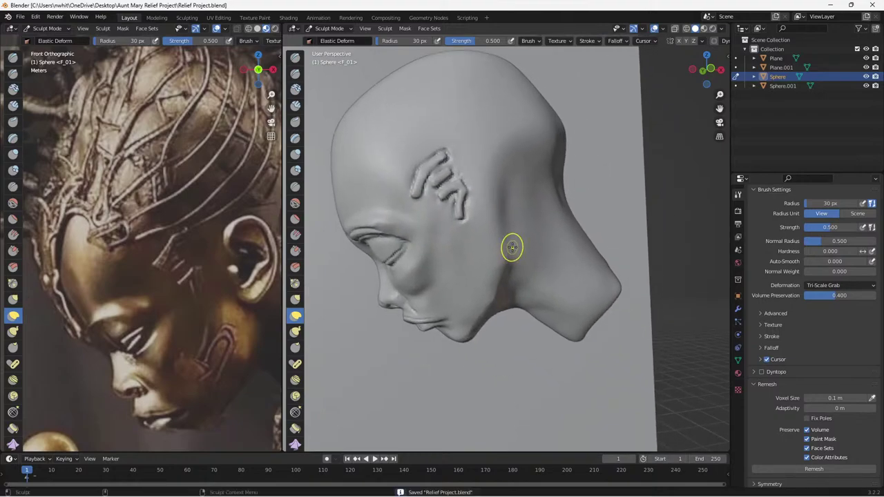
Leave sculpting for Object Mode, deselect the head and add a UV sphere to the scene.
scroll(236, 338, "up", 3)
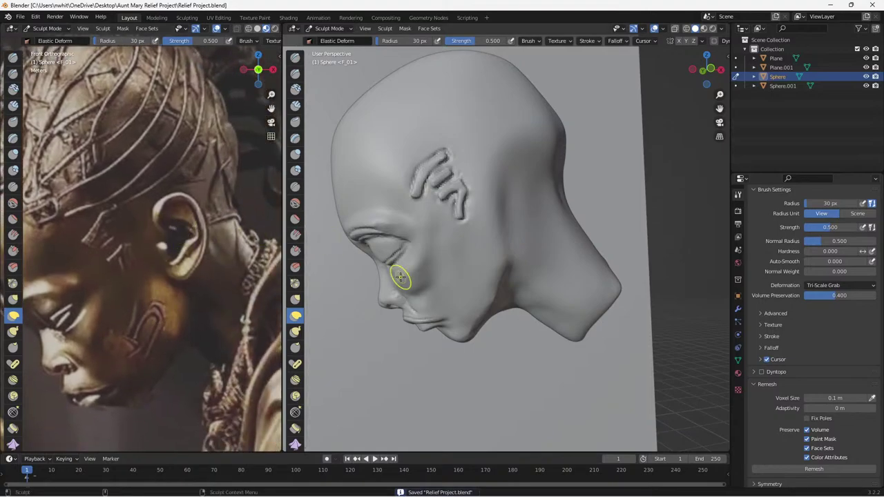
left_click(332, 28)
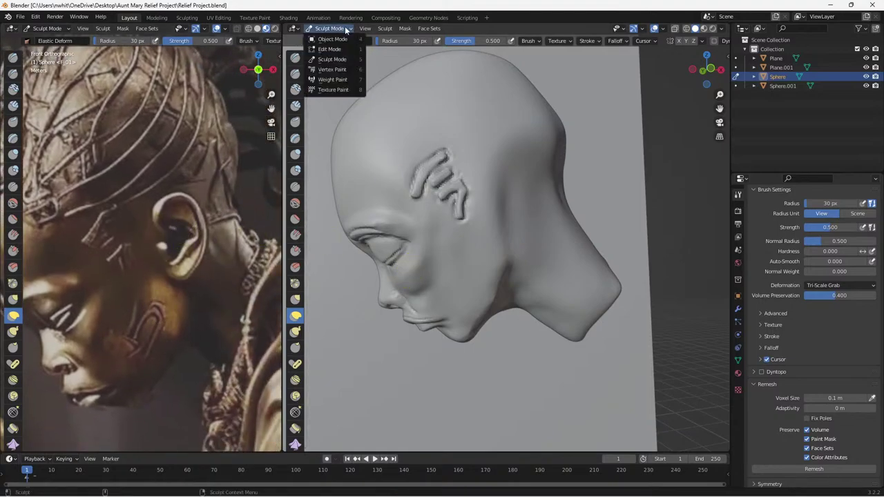
left_click(338, 39)
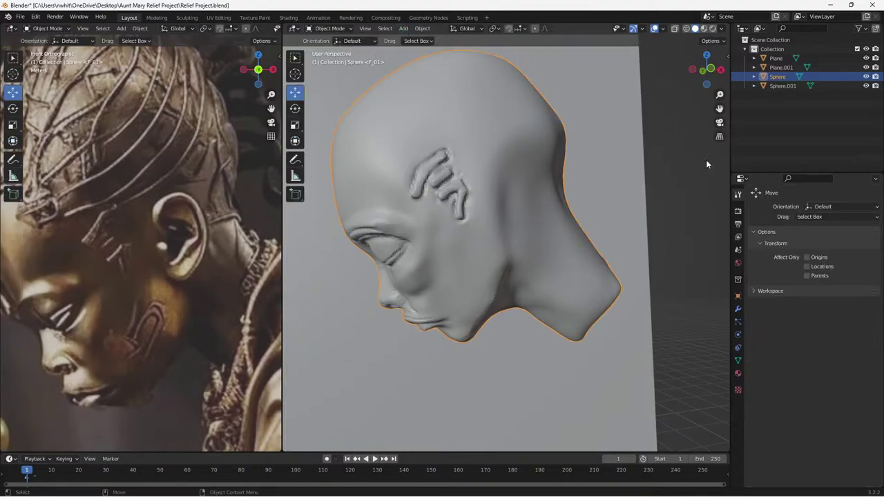
left_click(672, 155)
left_click(405, 29)
mouse_move(423, 51)
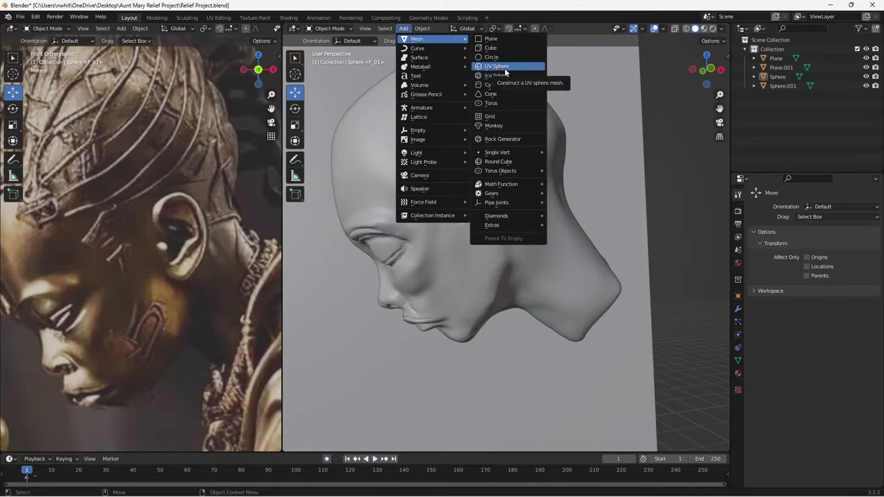
left_click(504, 66)
Raise the new sphere along the Z axis to the height of the head, and select the head.
scroll(416, 236, "down", 5)
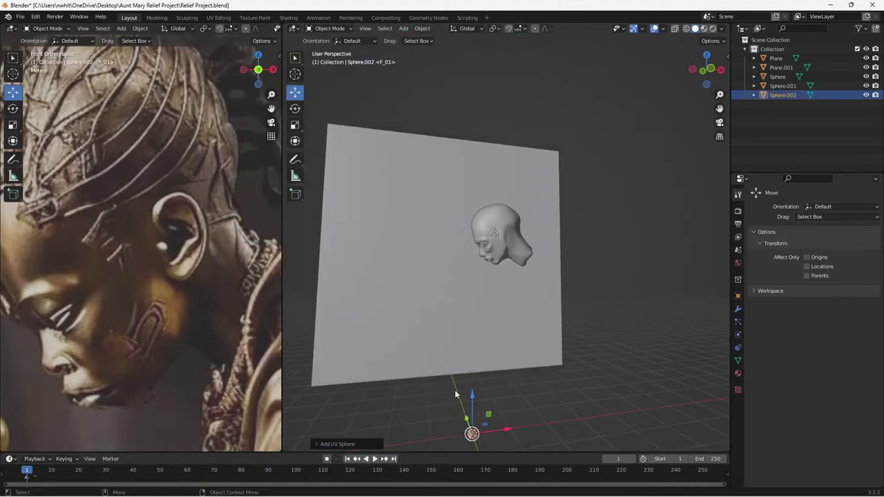
left_click_drag(471, 406, 487, 196)
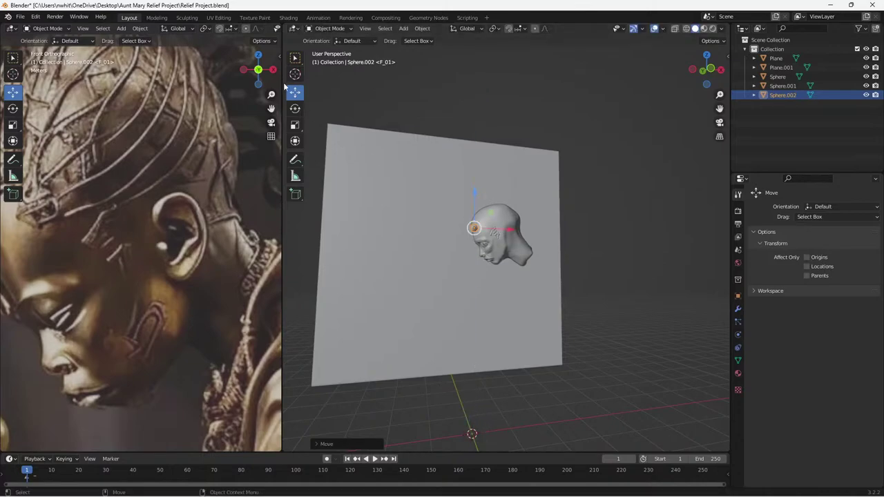
scroll(516, 221, "up", 4)
middle_click_drag(515, 221, 458, 217)
left_click(484, 225)
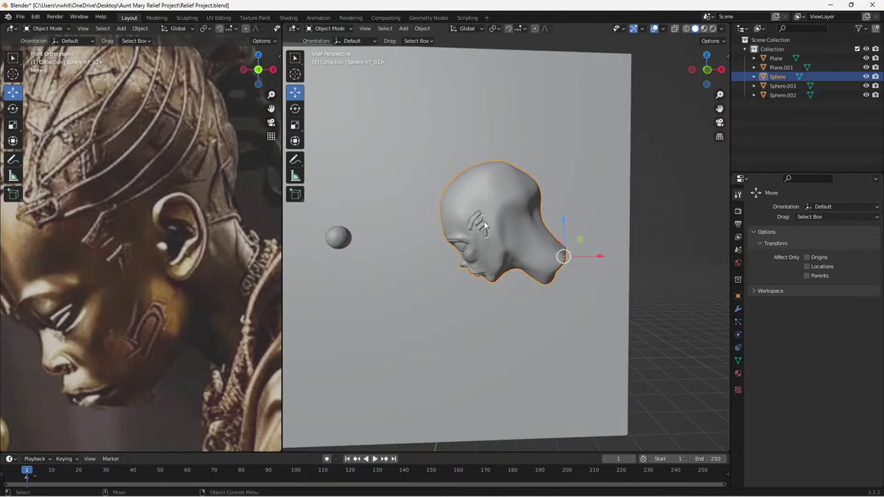
Select the small sphere and move it along X and Y until it sits against the side of the head.
left_click(348, 239)
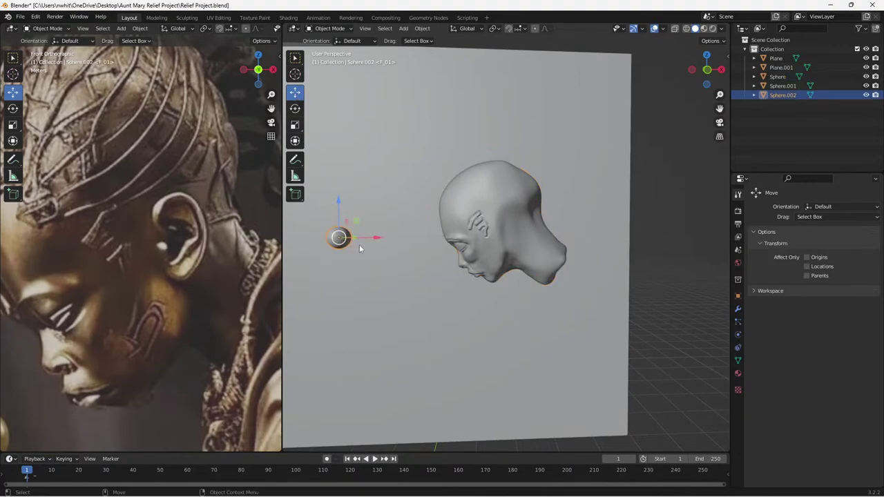
left_click_drag(376, 238, 540, 238)
middle_click_drag(541, 237, 552, 296)
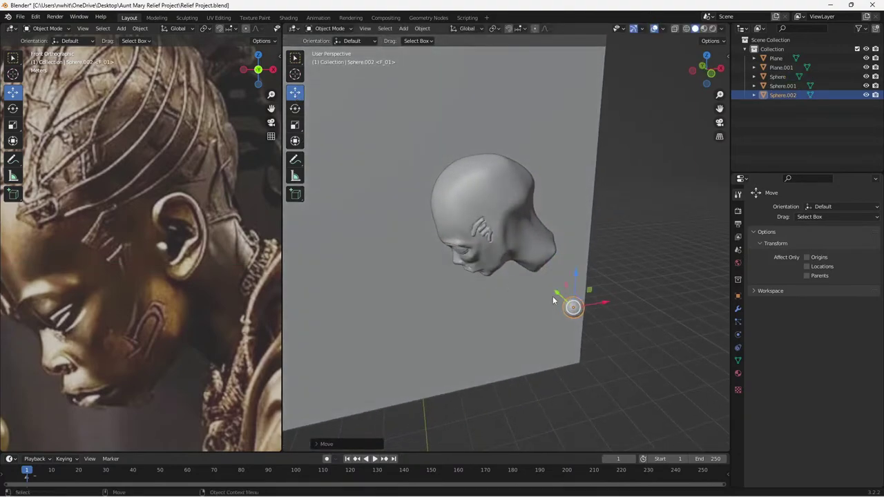
key("g")
key("y")
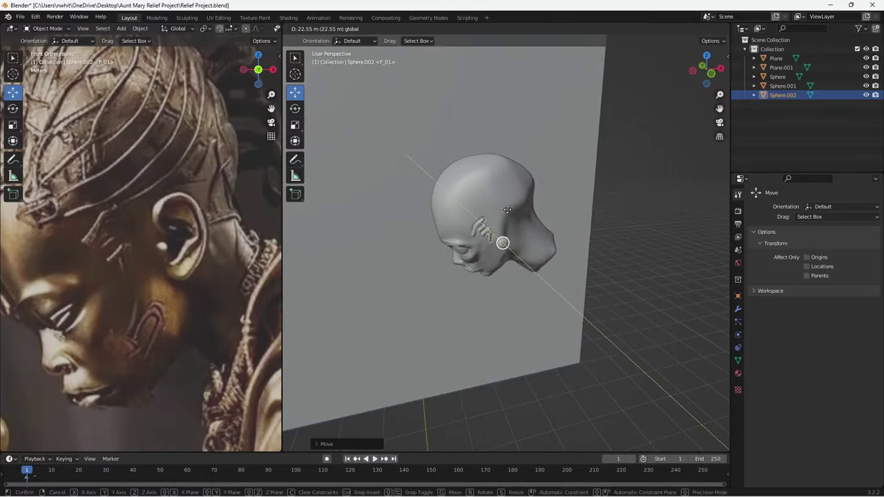
left_click(505, 207)
Fine-tune the small sphere's position so it sits at ear height behind the raised temple markings.
scroll(508, 228, "up", 4)
middle_click_drag(530, 251, 497, 211)
left_click_drag(500, 211, 504, 183)
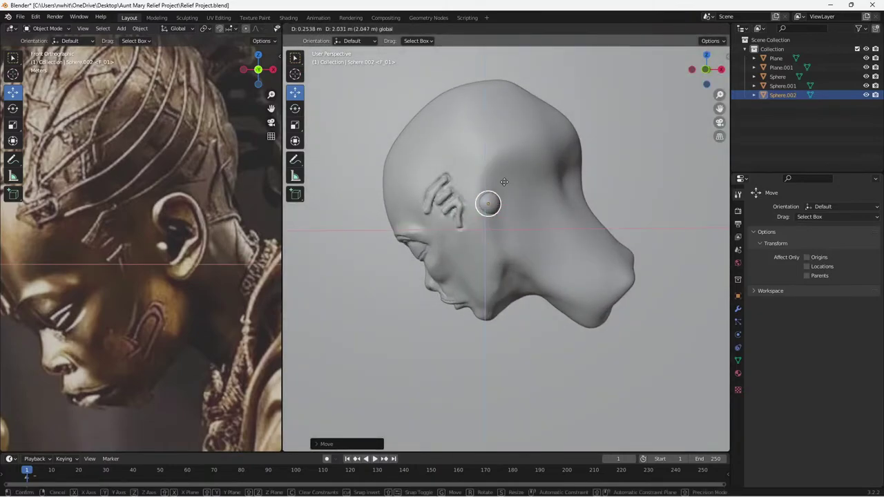
left_click(506, 163)
scroll(483, 197, "up", 2)
middle_click_drag(483, 198, 524, 247)
key("g")
left_click(517, 253)
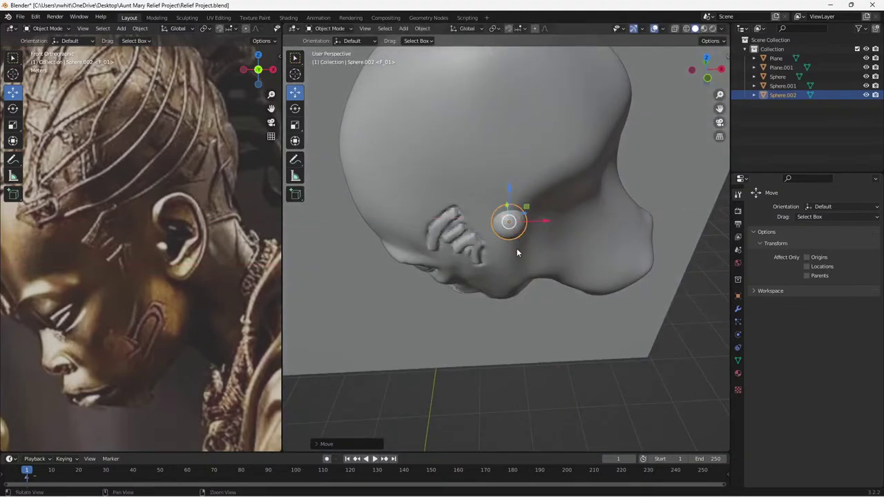
left_click_drag(516, 248, 519, 208, "alt")
mouse_move(442, 181)
left_mouse_down("alt")
mouse_move(502, 222)
mouse_move(435, 173)
left_mouse_up("alt")
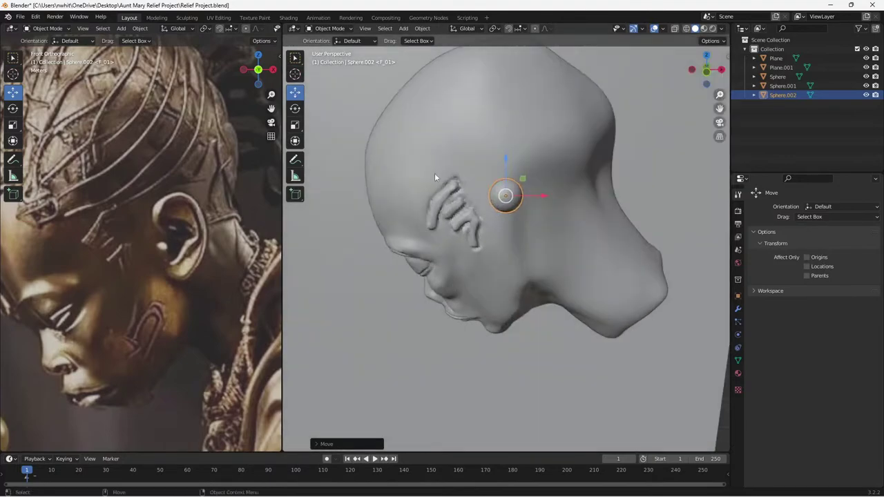
Switch the small sphere to Sculpt Mode and remesh it with a 0.1 m voxel size.
left_click(326, 29)
left_click(333, 57)
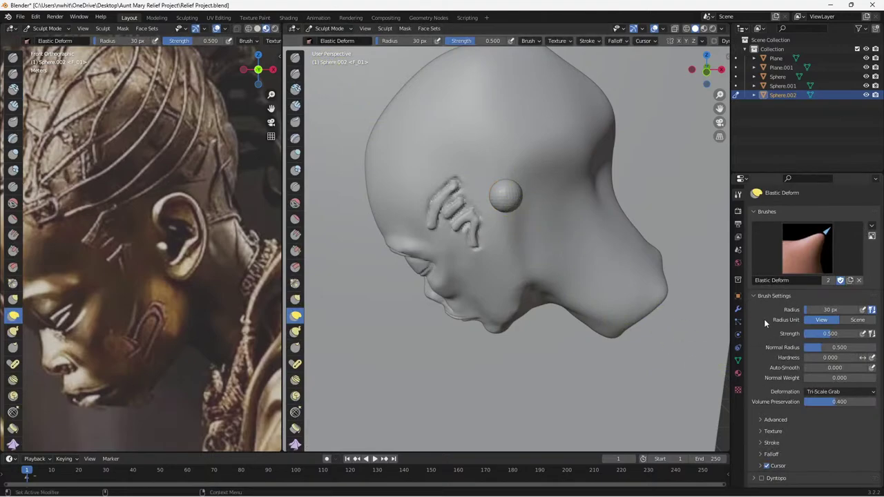
scroll(759, 359, "down", 5)
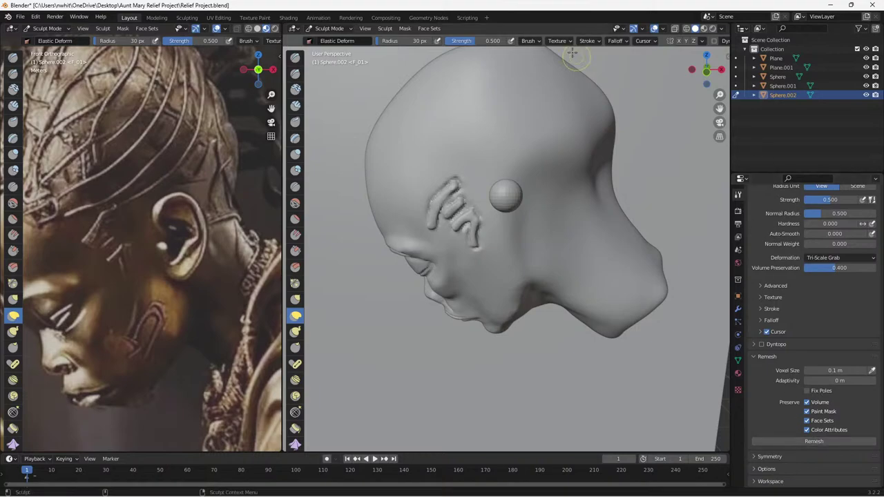
scroll(525, 179, "up", 1)
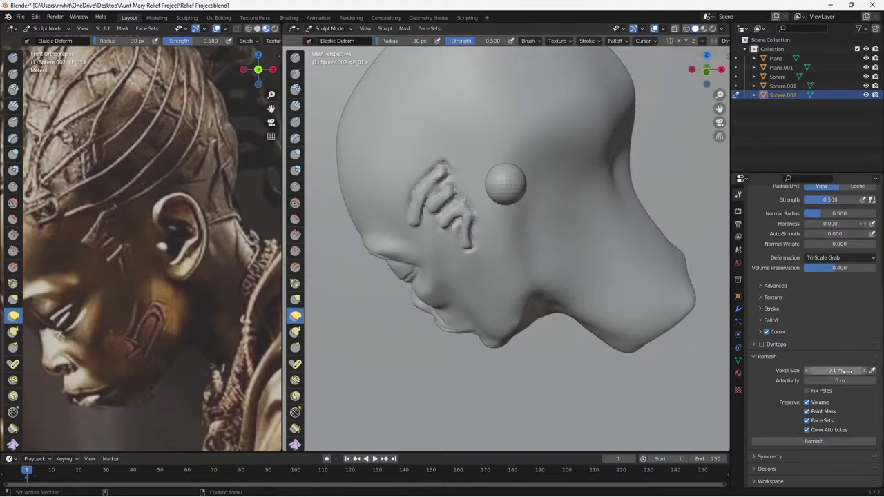
scroll(503, 176, "up", 4)
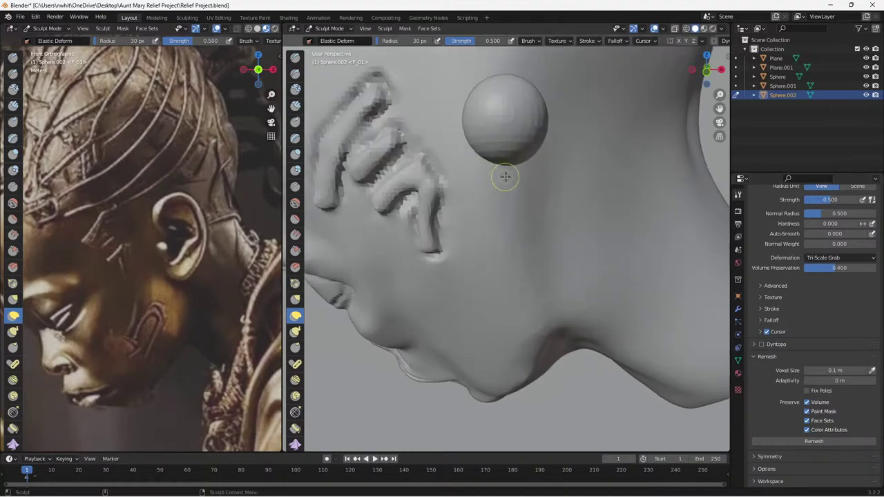
scroll(505, 174, "down", 1)
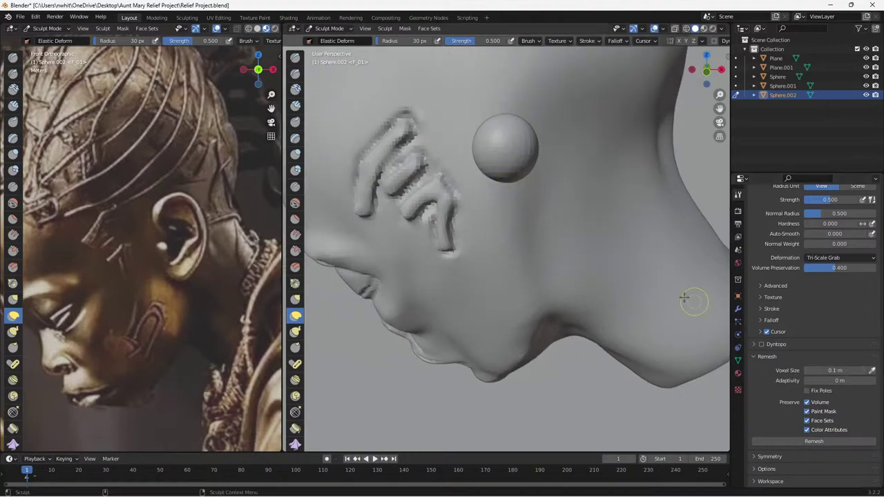
middle_click_drag(490, 234, 569, 279)
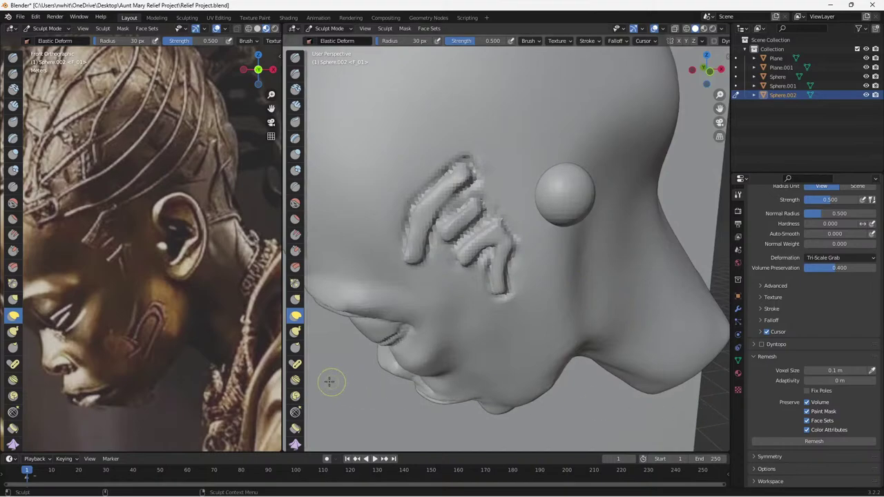
Scale the sphere up evenly so it is closer to the size of the ear.
scroll(297, 363, "down", 8)
scroll(300, 364, "down", 1)
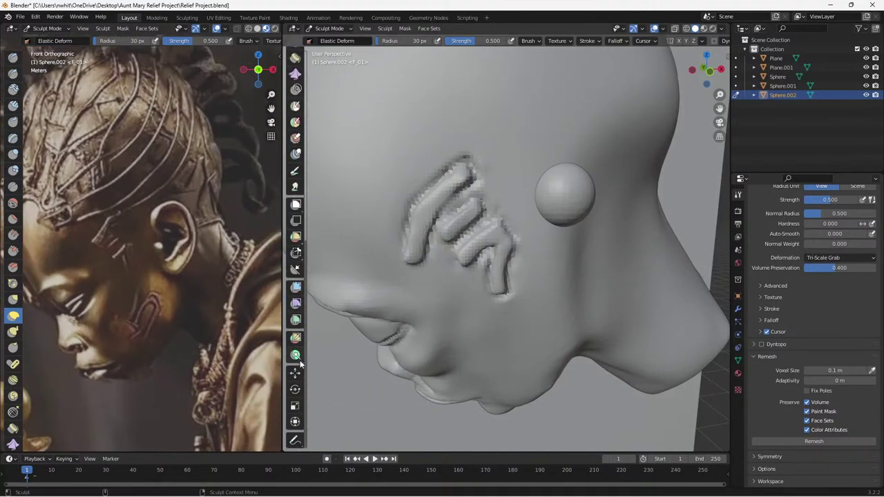
left_click(295, 408)
mouse_move(546, 233)
left_mouse_down()
mouse_move(544, 261)
mouse_move(543, 249)
left_mouse_up()
middle_click_drag(543, 248, 483, 297)
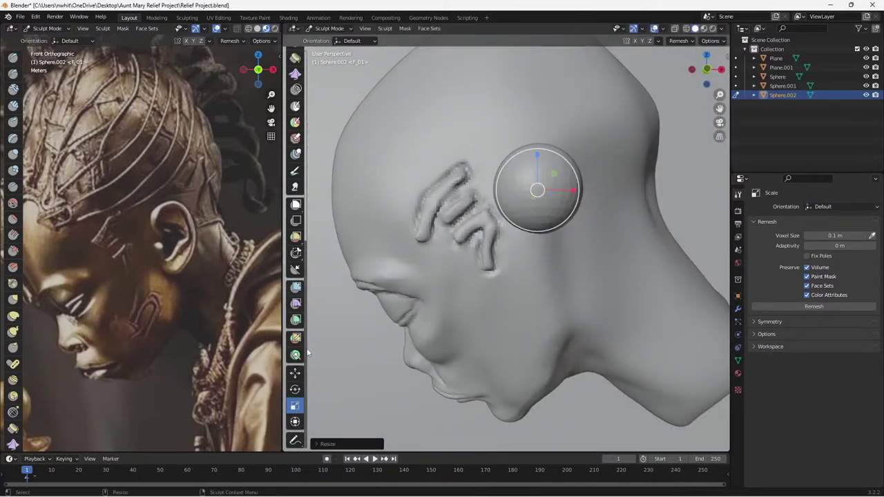
Move the enlarged sphere back and slightly down to the ear's location on the side of the head.
left_click(295, 373)
middle_click_drag(407, 307, 456, 304)
middle_click_drag(554, 303, 571, 269)
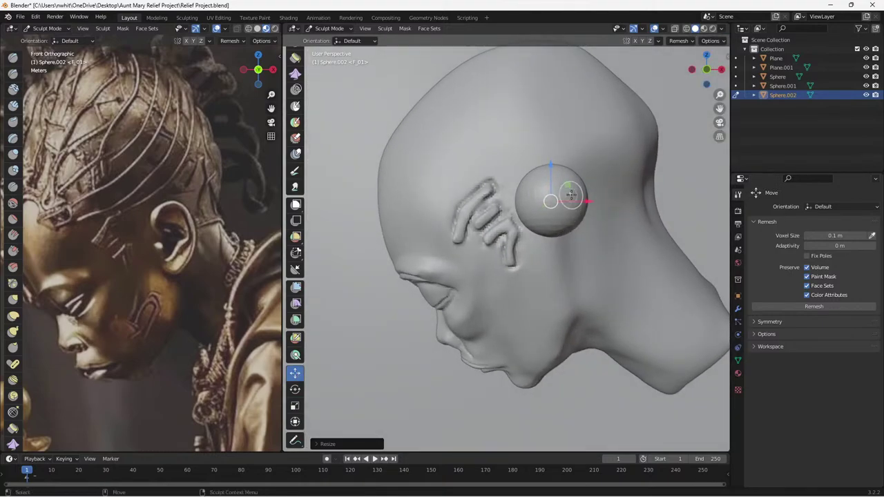
left_click_drag(567, 183, 592, 195)
middle_click_drag(592, 196, 609, 244)
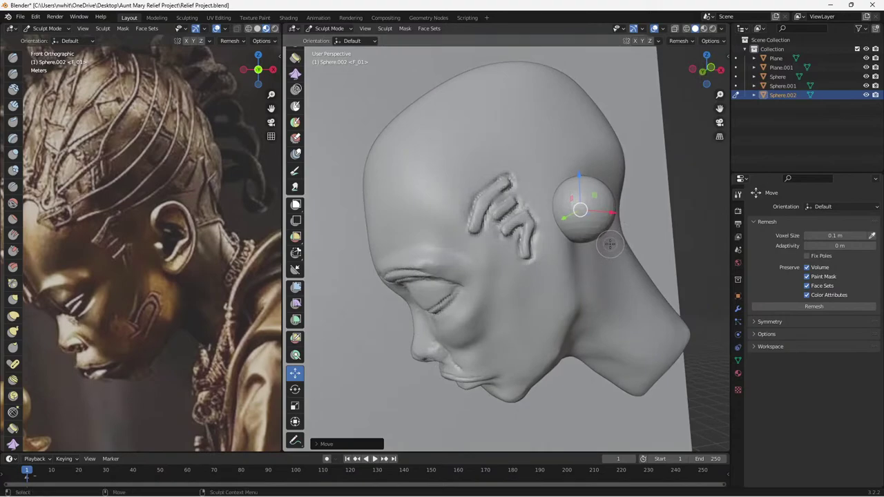
middle_click_drag(595, 243, 580, 221)
left_click_drag(590, 207, 586, 211)
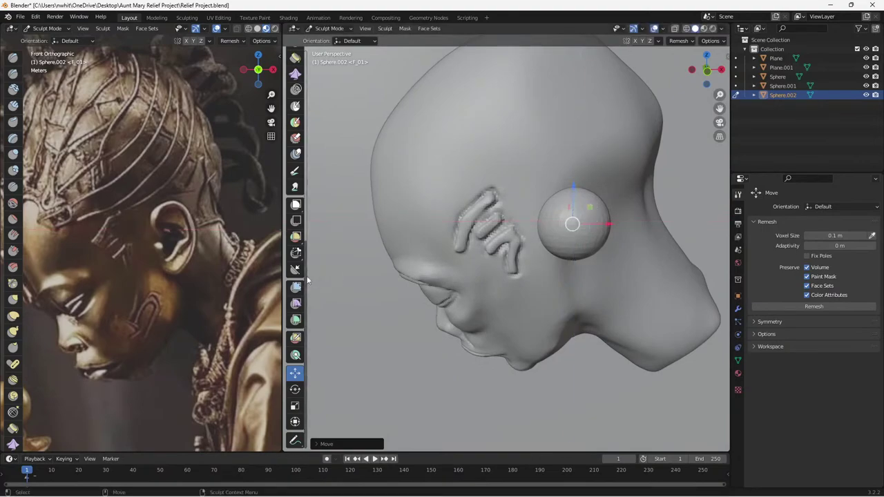
Choose the Elastic Deform brush and enlarge its radius to 71 px.
scroll(302, 324, "up", 10)
scroll(302, 324, "up", 3)
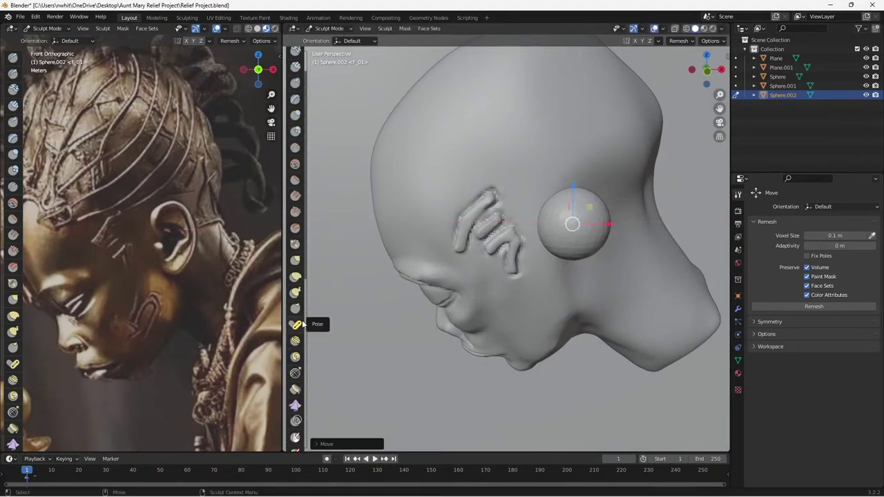
left_click(295, 277)
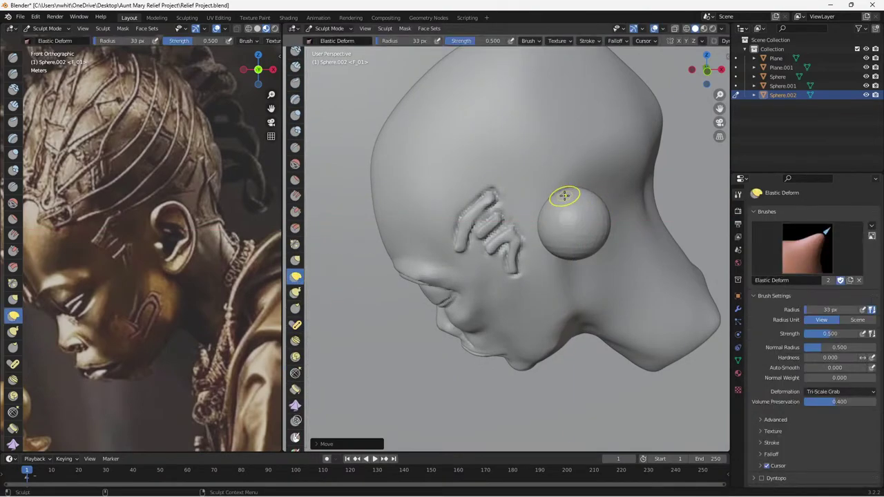
key("bracketright")
key("bracketright")
key("bracketright")
key("bracketright")
key("bracketright")
key("bracketright")
key("bracketright")
key("bracketright")
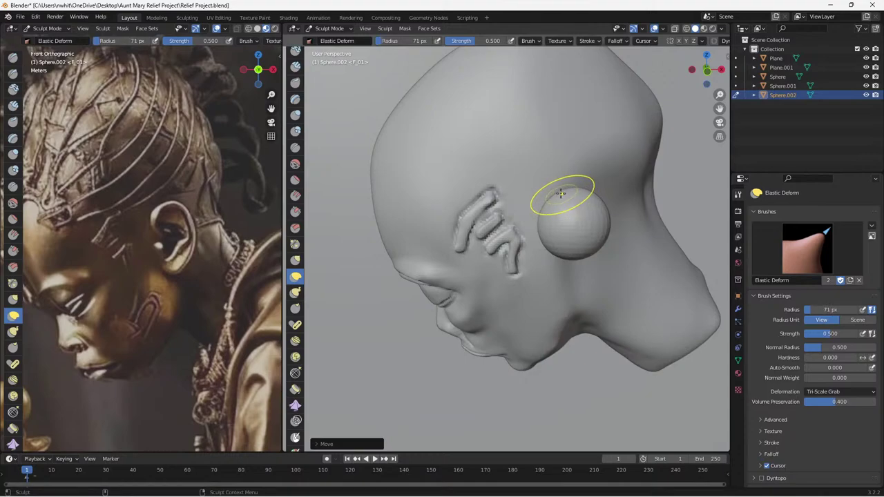
Flatten the sphere's outward-facing side into a disc with the Flatten brush at 71 px radius and strength 1.000.
left_click(295, 181)
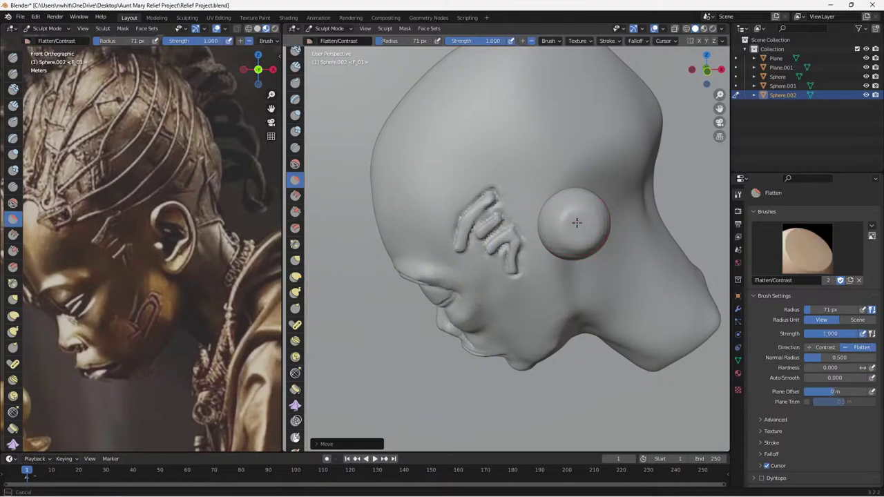
mouse_move(577, 223)
left_mouse_down()
mouse_move(566, 211)
mouse_move(574, 230)
mouse_move(571, 221)
left_mouse_up()
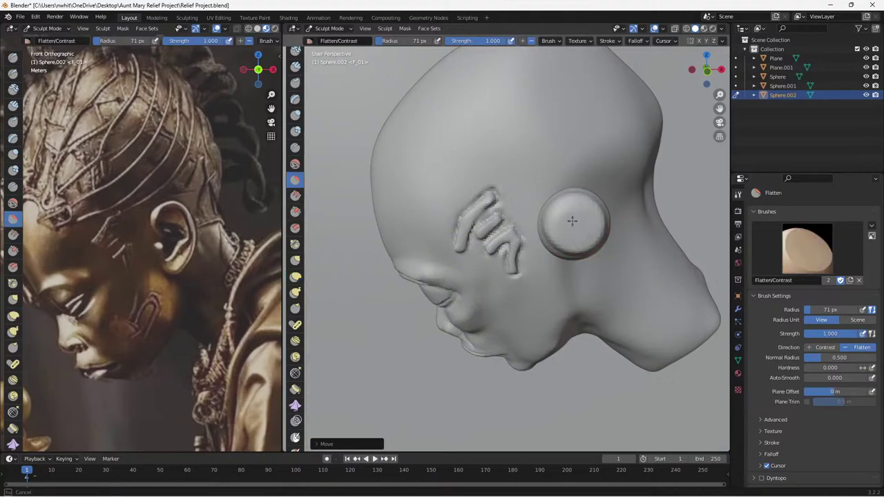
middle_click_drag(574, 232, 583, 217)
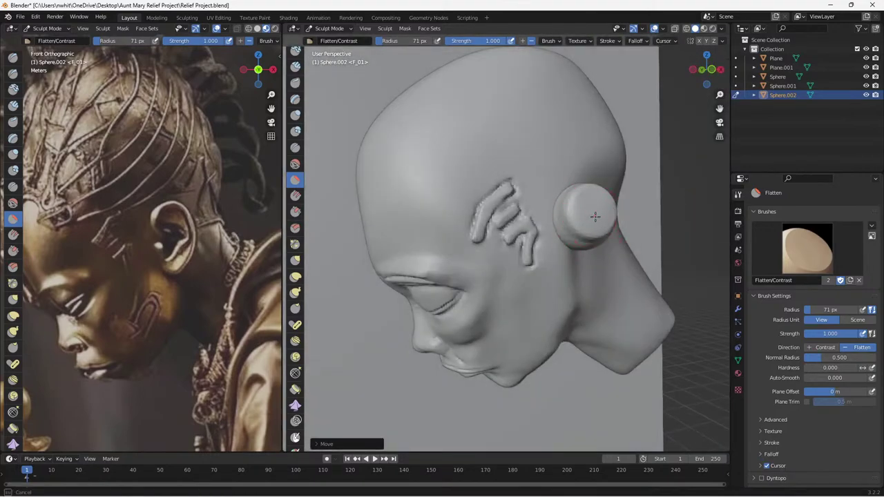
mouse_move(584, 216)
left_mouse_down()
mouse_move(588, 209)
mouse_move(588, 225)
left_mouse_up()
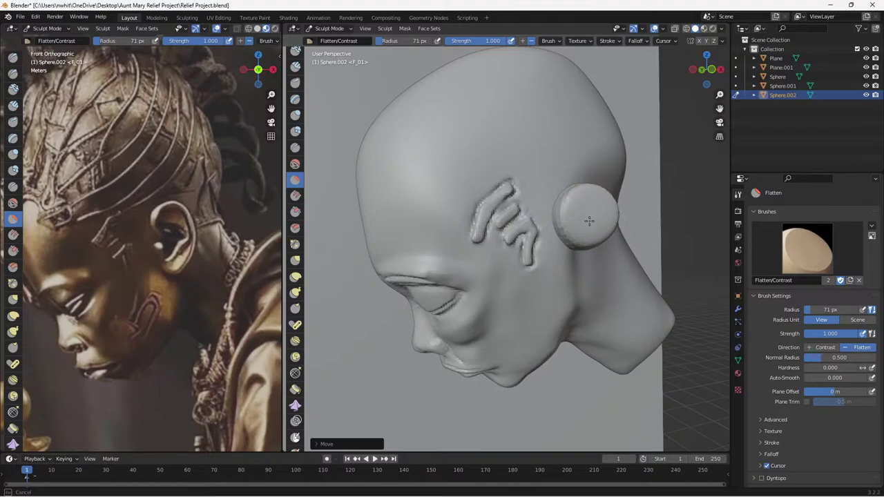
middle_click_drag(573, 246, 497, 238)
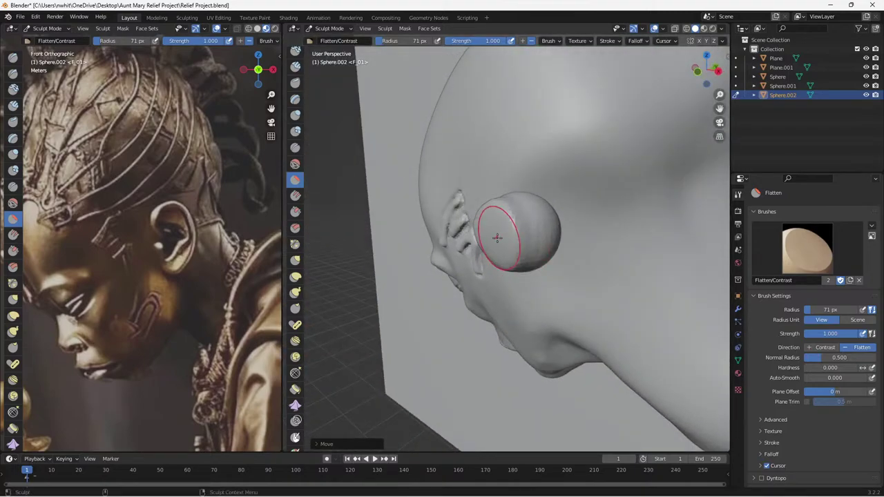
mouse_move(497, 238)
left_mouse_down()
mouse_move(510, 228)
mouse_move(485, 231)
left_mouse_up()
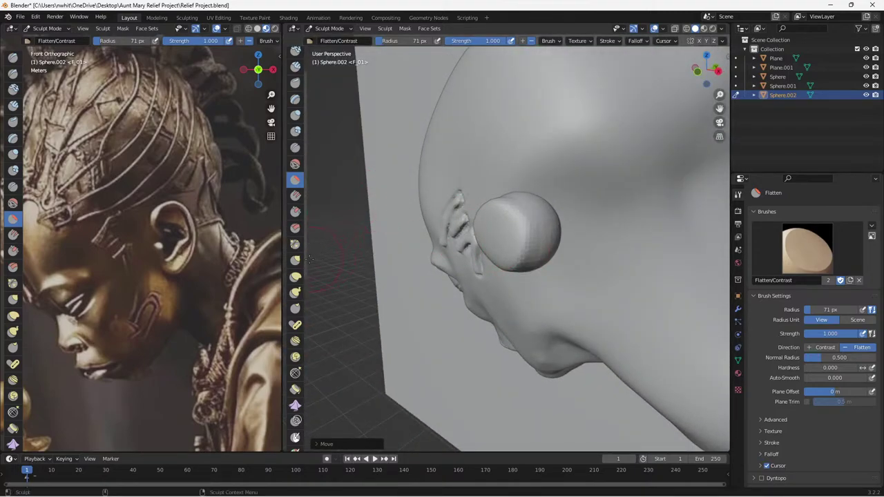
Push the flattened face of the sphere in toward the head with Elastic Deform to make the ear thinner.
left_click(294, 276)
mouse_move(345, 264)
middle_mouse_down()
mouse_move(446, 292)
mouse_move(440, 239)
middle_mouse_up()
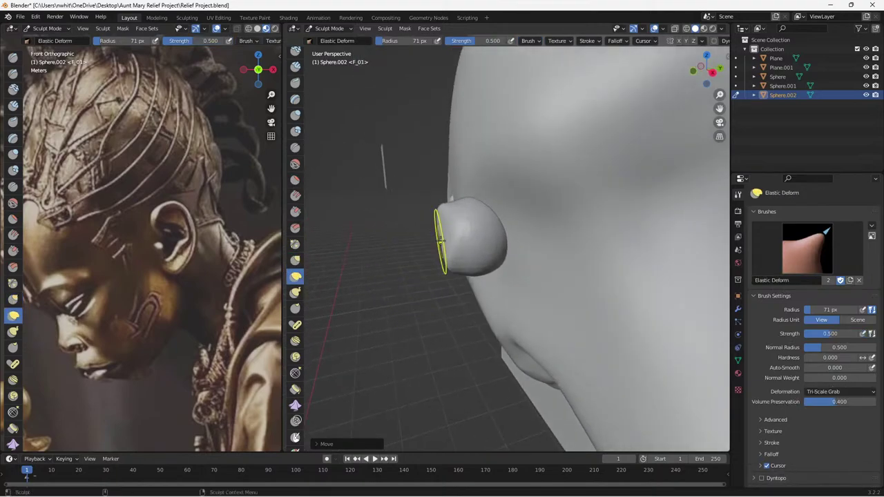
mouse_move(441, 240)
left_mouse_down()
mouse_move(460, 243)
mouse_move(441, 226)
mouse_move(463, 260)
mouse_move(454, 232)
mouse_move(461, 255)
left_mouse_up()
mouse_move(463, 253)
middle_mouse_down()
mouse_move(526, 263)
mouse_move(587, 238)
mouse_move(553, 231)
mouse_move(504, 276)
mouse_move(529, 233)
mouse_move(532, 285)
middle_mouse_up()
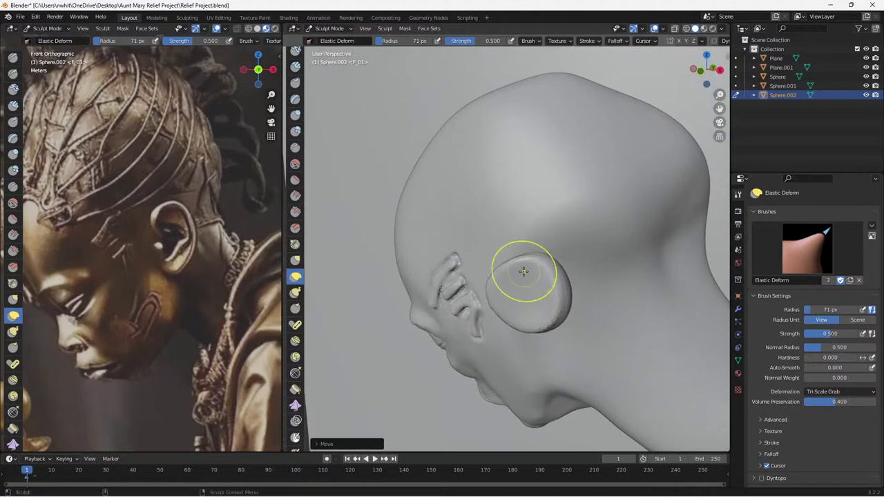
Shape the disc into an ear outline with Elastic Deform, pulling its lower end down into a narrow lobe.
middle_click_drag(535, 252, 546, 268)
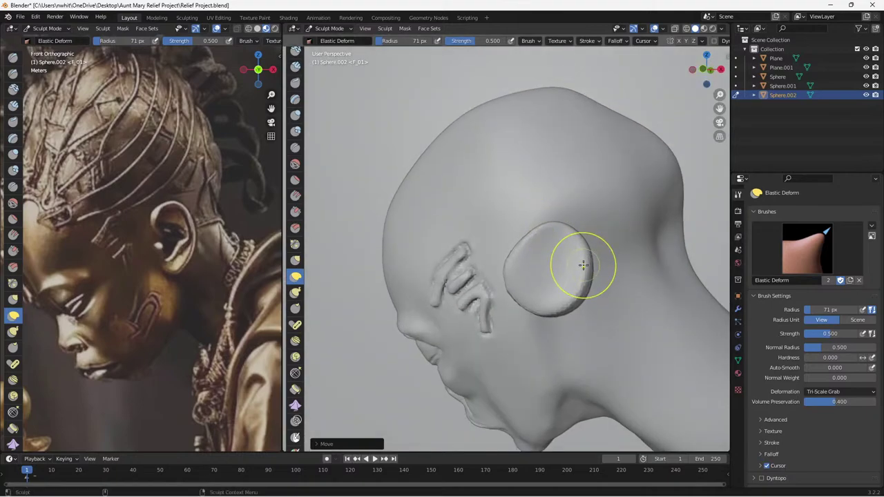
mouse_move(569, 300)
left_mouse_down()
mouse_move(568, 321)
mouse_move(549, 333)
left_mouse_up()
middle_click_drag(488, 285, 527, 264)
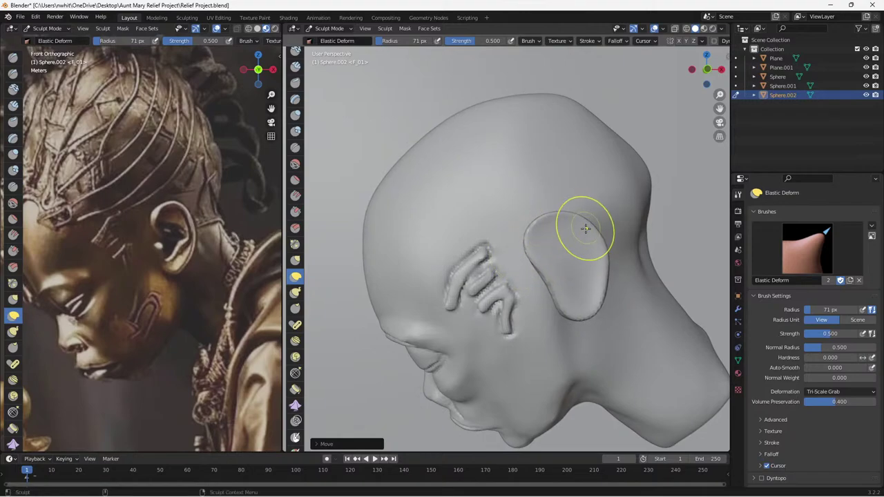
Refine the ear's outline and its outward tilt from the head with Elastic Deform, checking it from behind and the side.
mouse_move(586, 229)
middle_mouse_down()
mouse_move(582, 271)
mouse_move(591, 276)
mouse_move(483, 331)
middle_mouse_up()
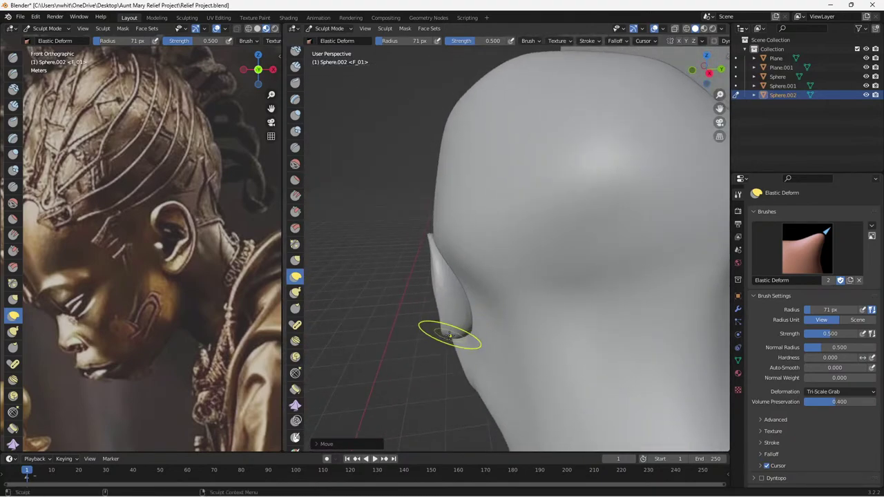
middle_click_drag(446, 324, 582, 377)
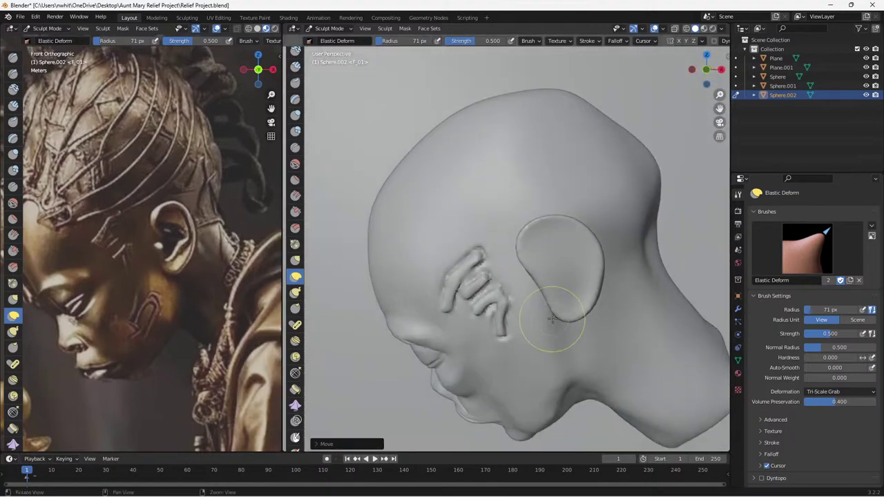
mouse_move(559, 262)
middle_mouse_down()
mouse_move(607, 245)
mouse_move(614, 261)
mouse_move(586, 246)
mouse_move(437, 291)
mouse_move(428, 284)
middle_mouse_up()
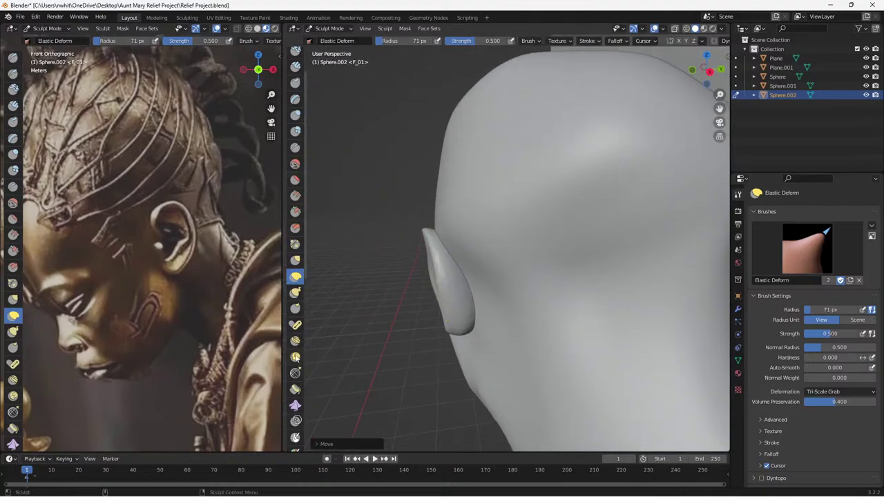
middle_click_drag(354, 327, 432, 259)
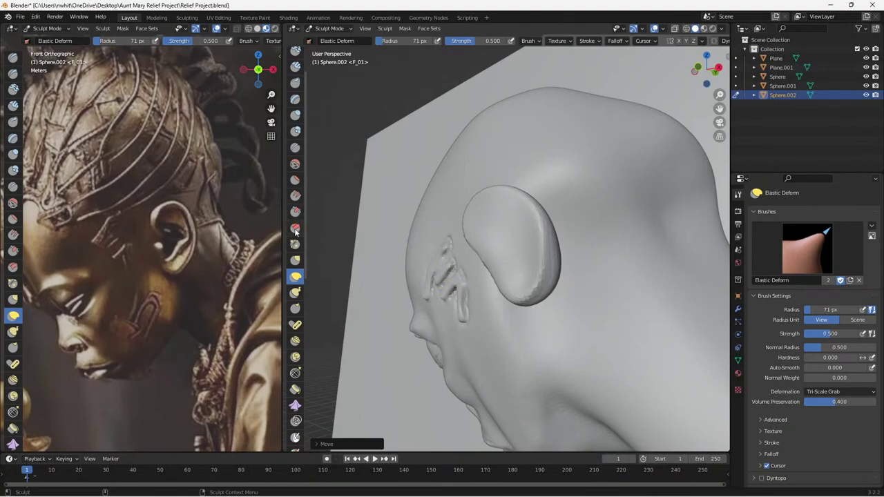
middle_click_drag(483, 266, 471, 276)
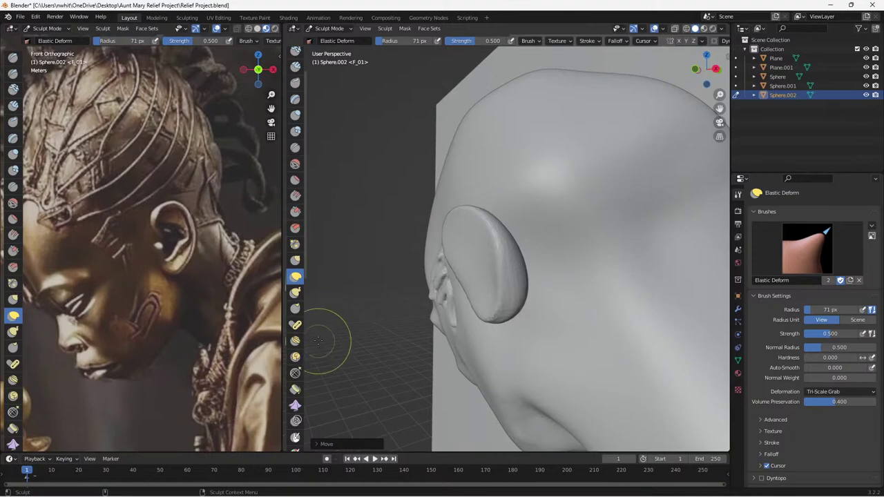
Adjust the ear's thickness and its tilt against the head with Elastic Deform, working from behind and the front.
mouse_move(440, 276)
middle_mouse_down()
mouse_move(525, 310)
mouse_move(518, 263)
mouse_move(523, 297)
mouse_move(560, 254)
middle_mouse_up()
mouse_move(559, 254)
left_mouse_down()
mouse_move(545, 231)
mouse_move(550, 209)
mouse_move(577, 209)
left_mouse_up()
left_click_drag(602, 252, 597, 276)
mouse_move(573, 223)
left_mouse_down()
mouse_move(579, 210)
mouse_move(580, 252)
left_mouse_up()
mouse_move(580, 252)
middle_mouse_down()
mouse_move(568, 233)
mouse_move(573, 253)
mouse_move(529, 261)
mouse_move(614, 257)
middle_mouse_up()
left_click_drag(586, 237, 584, 255)
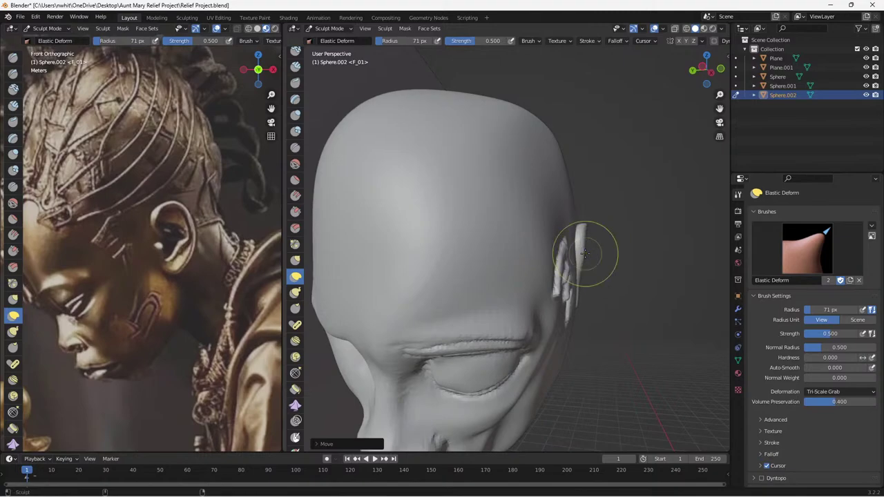
Reshape the ear's upper tip from behind with Elastic Deform so it sits closer to the head.
mouse_move(585, 253)
middle_mouse_down()
mouse_move(600, 271)
mouse_move(525, 255)
mouse_move(456, 266)
middle_mouse_up()
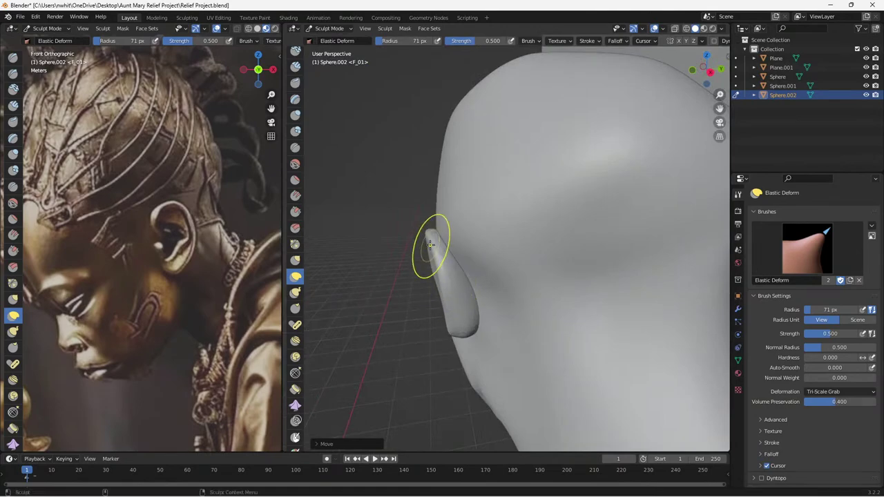
left_click_drag(430, 235, 429, 229)
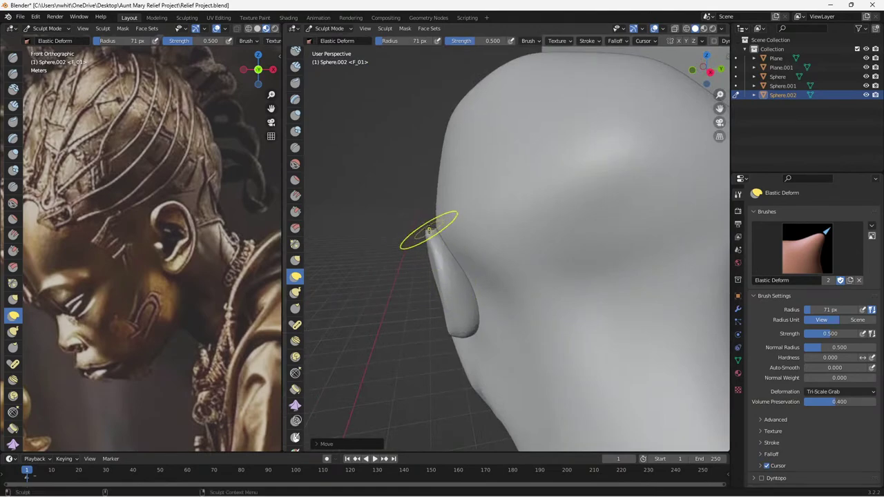
mouse_move(421, 255)
middle_mouse_down()
mouse_move(447, 214)
mouse_move(430, 253)
mouse_move(417, 242)
middle_mouse_up()
left_click_drag(418, 243, 441, 235)
left_click_drag(447, 241, 438, 262)
Refine the ear's lower back edge and push its front edge toward the face with Elastic Deform.
mouse_move(438, 262)
middle_mouse_down()
mouse_move(592, 257)
mouse_move(633, 265)
middle_mouse_up()
middle_click_drag(592, 247, 565, 283)
left_click_drag(565, 283, 550, 280)
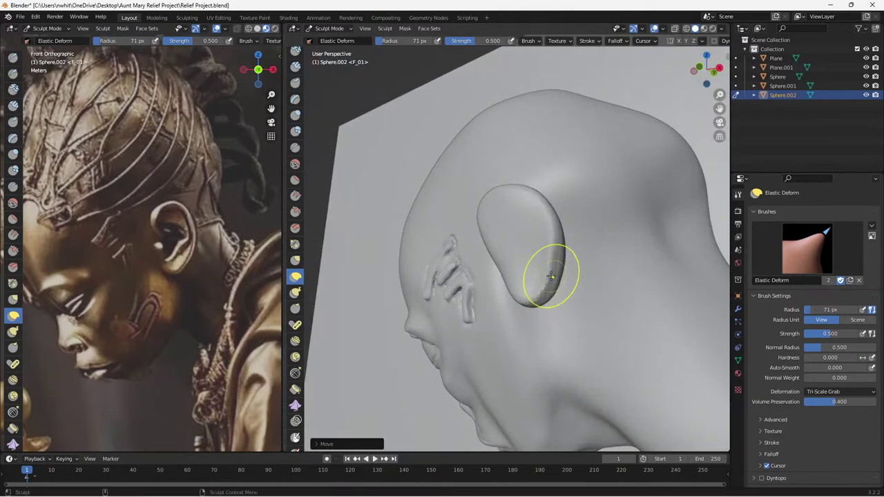
middle_click_drag(550, 280, 589, 299)
mouse_move(582, 292)
left_mouse_down()
mouse_move(594, 304)
mouse_move(561, 297)
left_mouse_up()
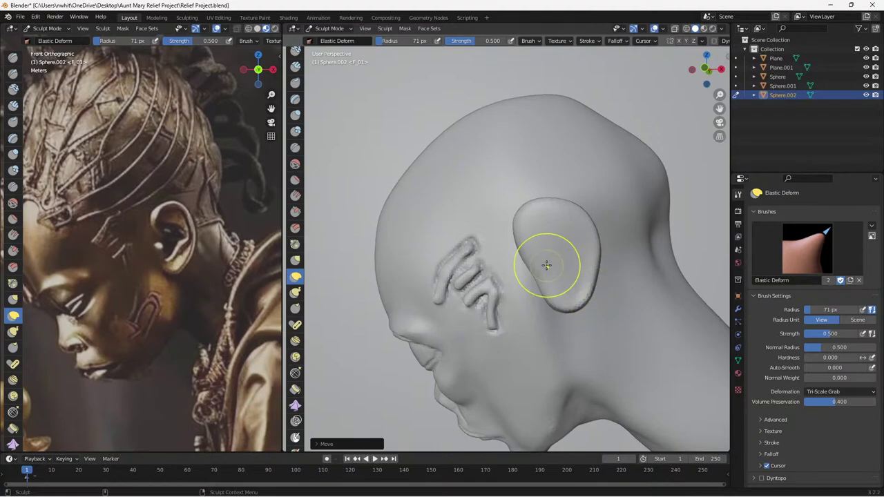
mouse_move(547, 257)
left_mouse_down()
mouse_move(536, 228)
mouse_move(529, 259)
left_mouse_up()
Round the ear's upper outline with Elastic Deform, then level its outer face with Flatten at 71 px radius and strength 1.000.
mouse_move(529, 258)
middle_mouse_down()
mouse_move(584, 256)
mouse_move(540, 241)
middle_mouse_up()
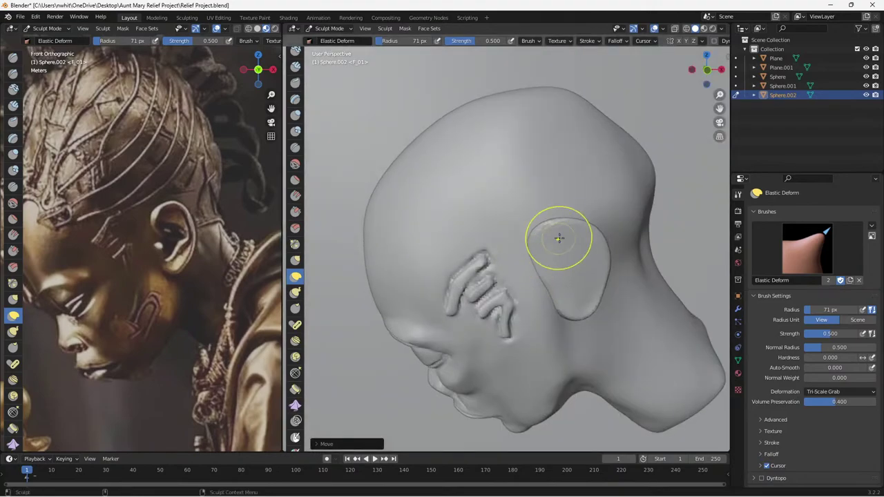
left_click_drag(572, 225, 577, 221)
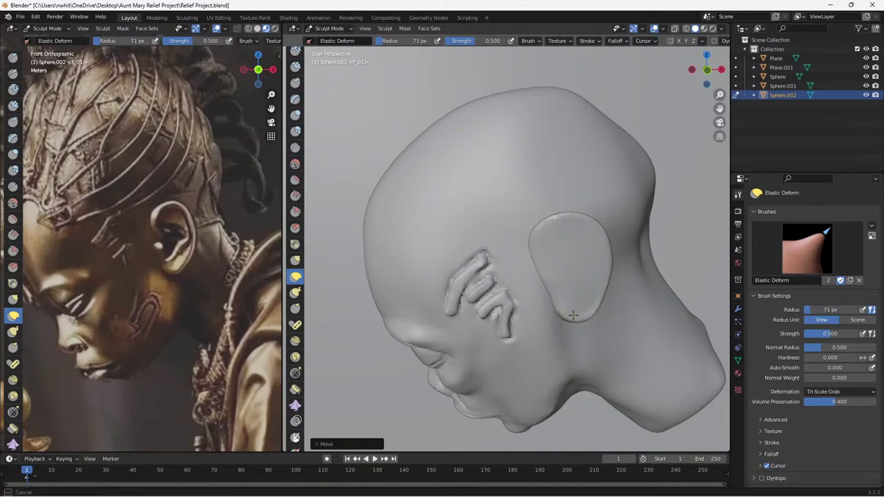
left_click_drag(602, 235, 594, 227)
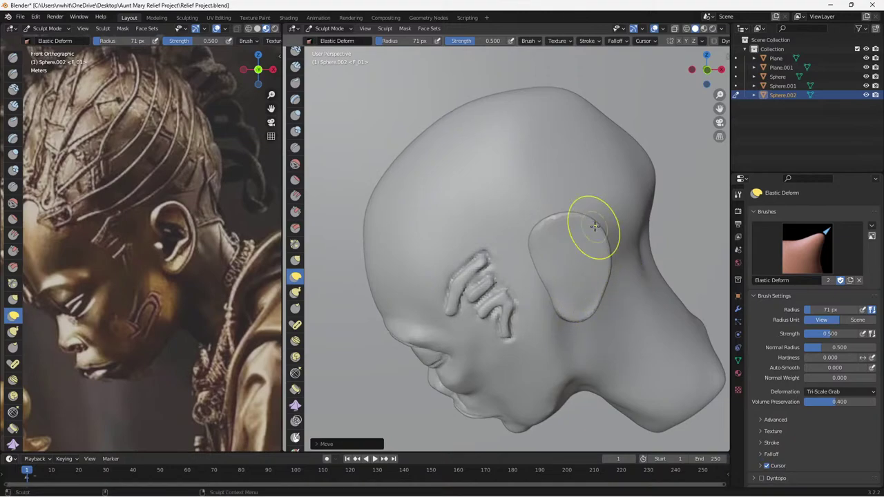
left_click(294, 179)
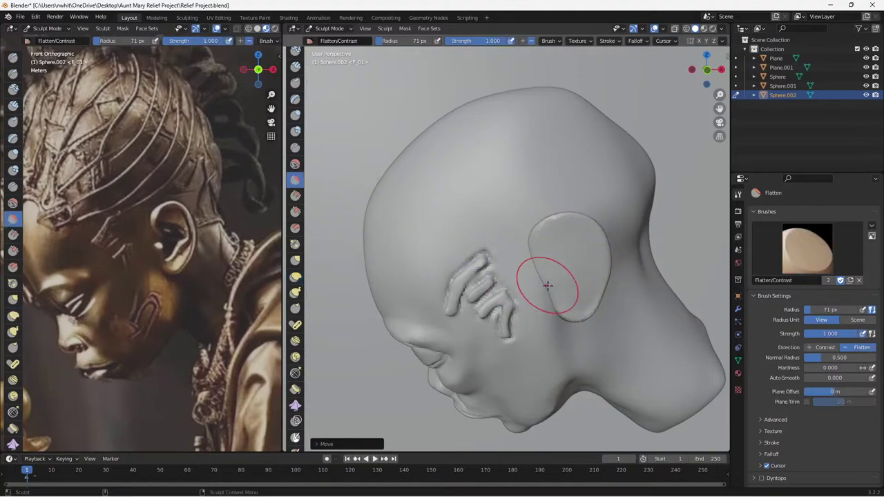
left_click_drag(543, 276, 571, 274)
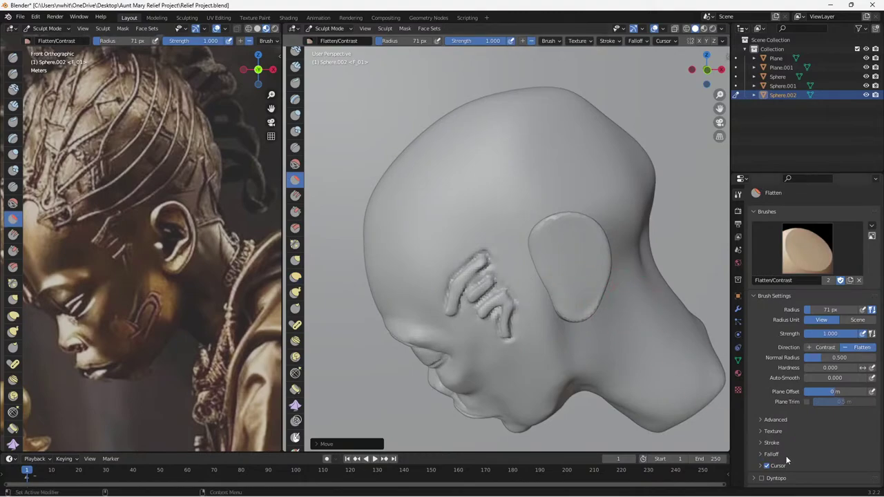
Carve a groove inside the ear's rim and around the notch above the lobe with Draw Sharp set to Subtract, 17 px, strength 0.500.
scroll(794, 445, "down", 5)
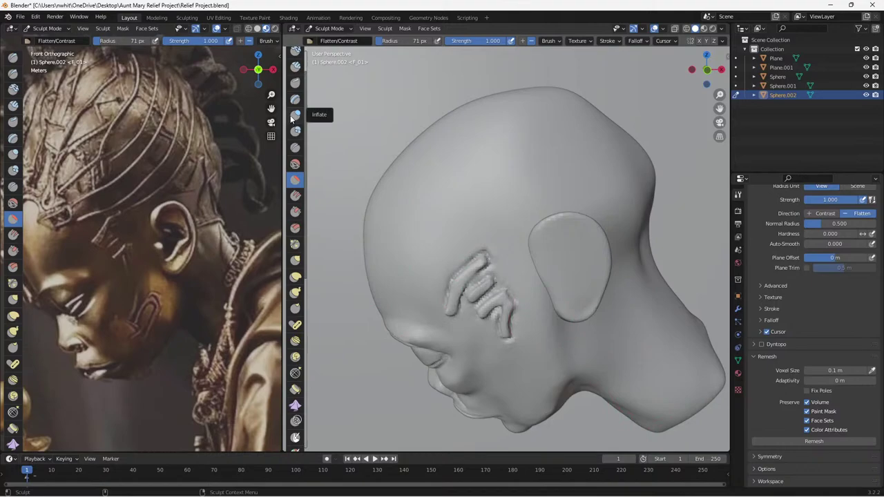
scroll(298, 151, "up", 2)
left_click(295, 74)
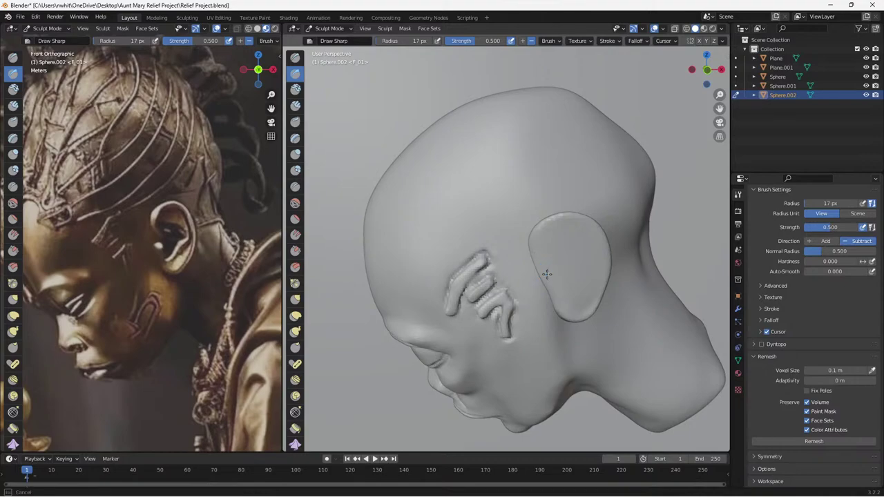
mouse_move(545, 277)
left_mouse_down()
mouse_move(543, 241)
mouse_move(564, 221)
mouse_move(586, 230)
left_mouse_up()
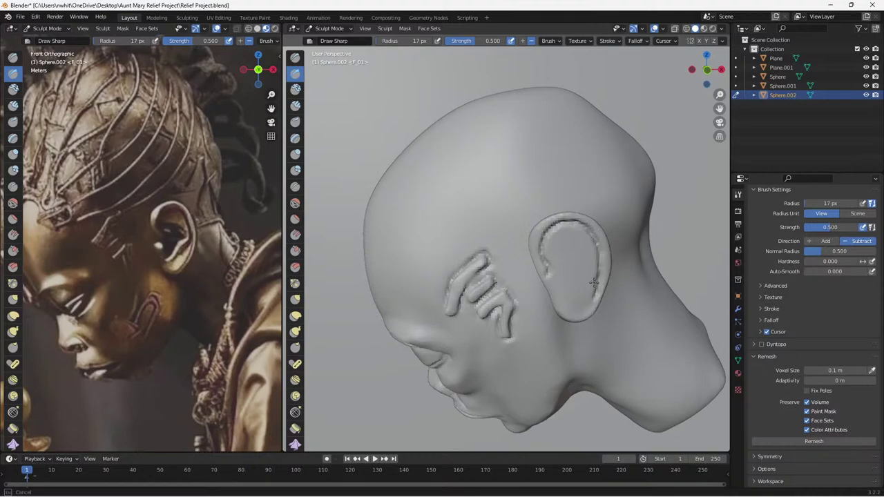
mouse_move(590, 285)
left_mouse_down()
mouse_move(598, 278)
mouse_move(562, 298)
mouse_move(546, 271)
mouse_move(591, 281)
mouse_move(594, 245)
mouse_move(570, 234)
left_mouse_up()
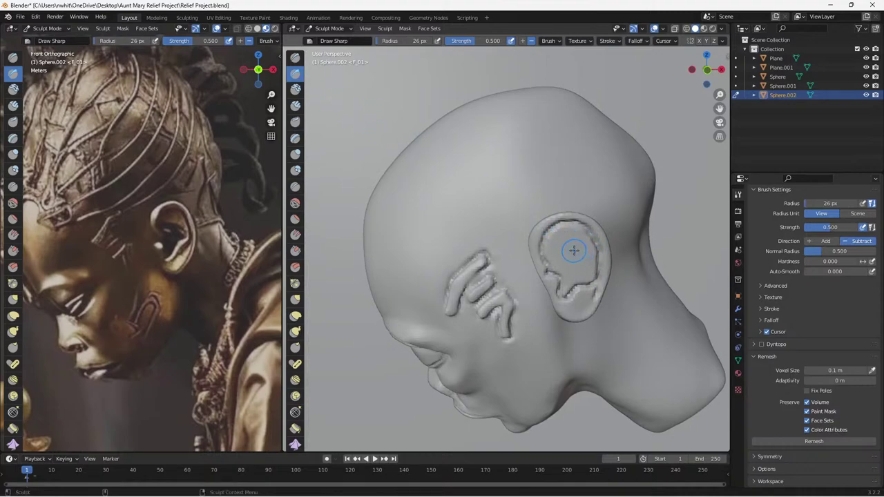
Hollow out the ear's inner bowl with wider Draw Sharp strokes and deepen the folds above the lobe at a 17 px radius.
mouse_move(573, 245)
left_mouse_down()
mouse_move(567, 252)
mouse_move(559, 241)
mouse_move(584, 240)
mouse_move(575, 262)
mouse_move(579, 238)
mouse_move(564, 259)
left_mouse_up()
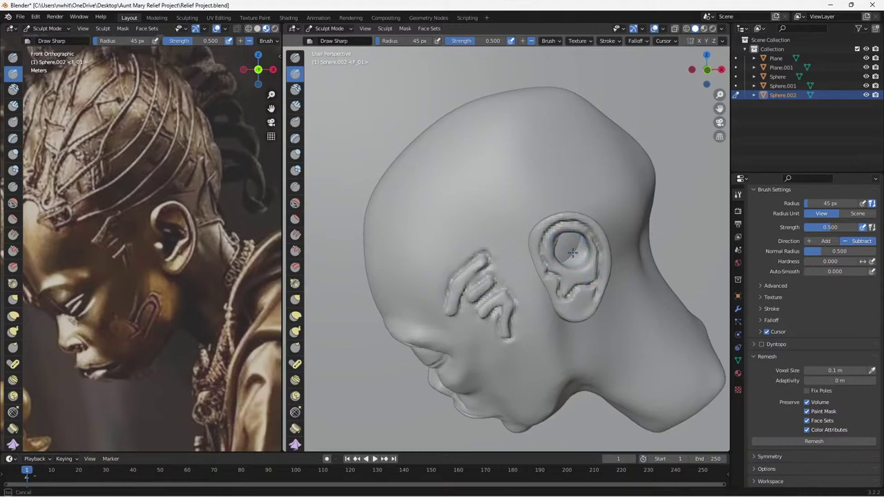
mouse_move(573, 253)
left_mouse_down()
mouse_move(561, 248)
mouse_move(572, 259)
left_mouse_up()
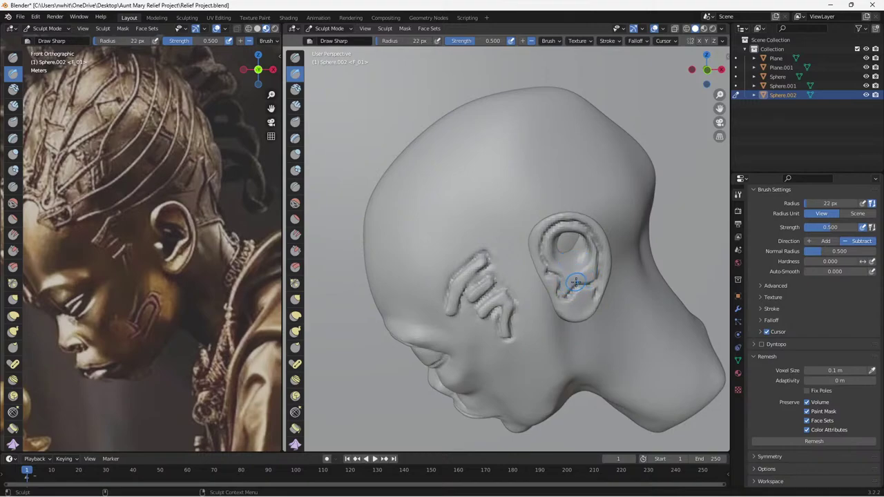
left_click_drag(580, 295, 579, 302)
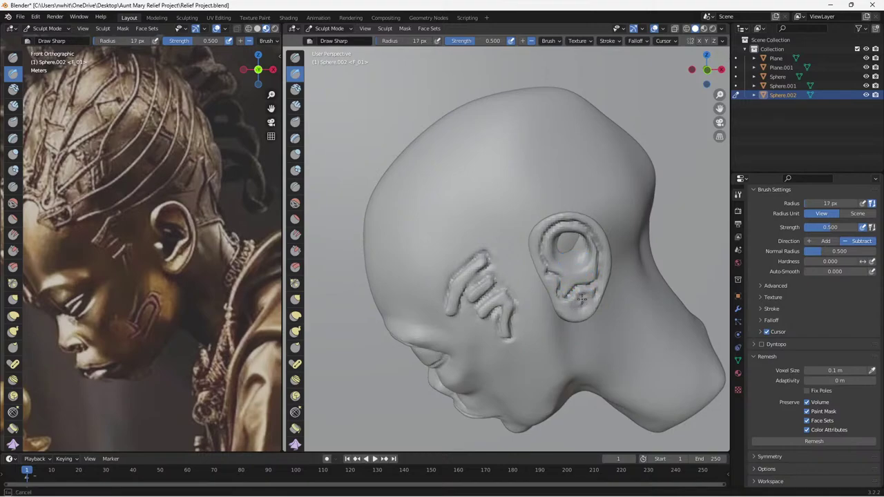
mouse_move(594, 293)
left_mouse_down()
mouse_move(582, 294)
mouse_move(578, 308)
mouse_move(603, 274)
mouse_move(600, 248)
mouse_move(590, 293)
left_mouse_up()
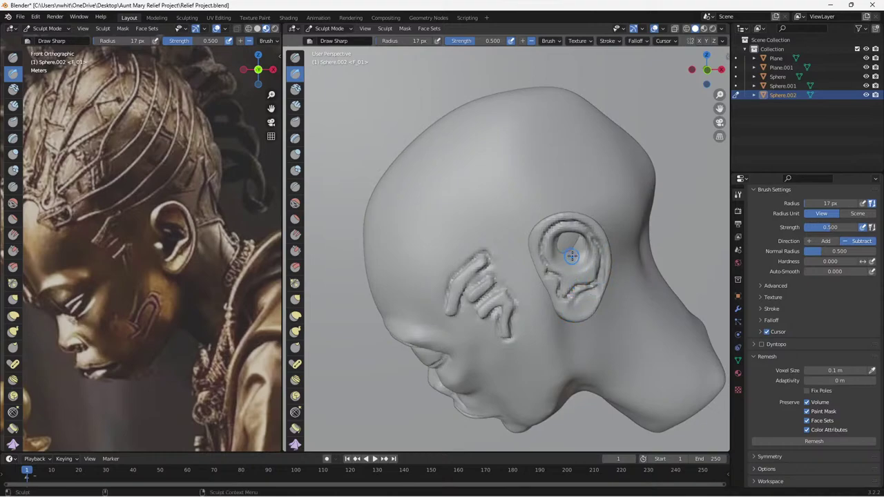
left_click_drag(576, 255, 567, 266)
Build up the small front flap and the rim of the ear with the Draw brush set to Add, 17 px, strength 0.500.
left_click(294, 57)
mouse_move(550, 275)
left_mouse_down()
mouse_move(556, 290)
mouse_move(535, 239)
mouse_move(556, 219)
mouse_move(584, 220)
left_mouse_up()
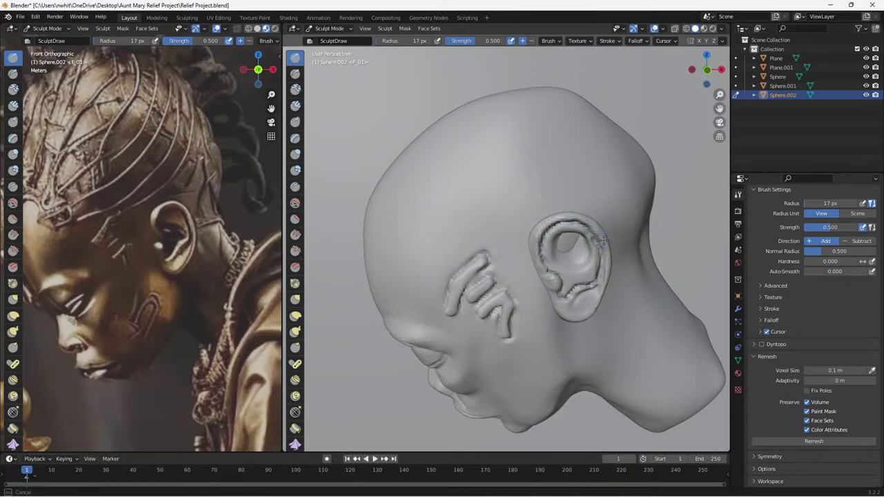
left_click_drag(604, 279, 601, 294)
Even out the ear's outer rim and front flap with the Flatten brush at 17 px radius and strength 1.000.
mouse_move(589, 291)
middle_mouse_down()
mouse_move(529, 302)
mouse_move(620, 285)
mouse_move(310, 229)
middle_mouse_up()
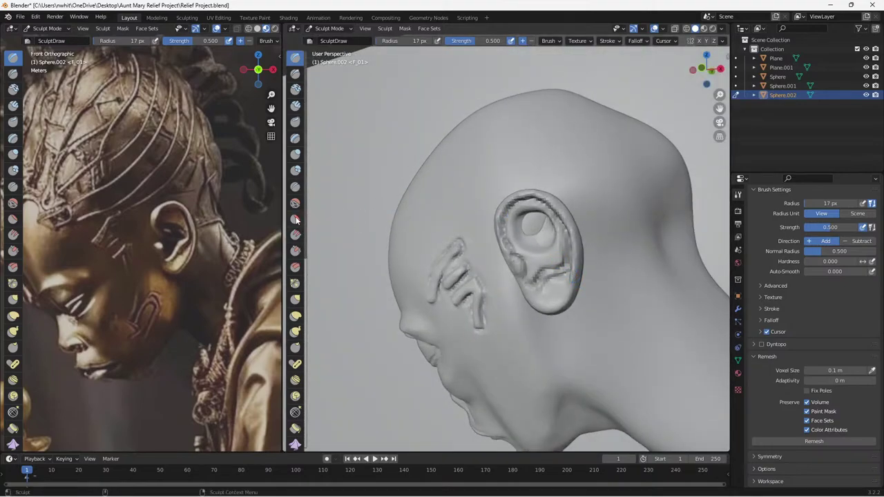
left_click(295, 220)
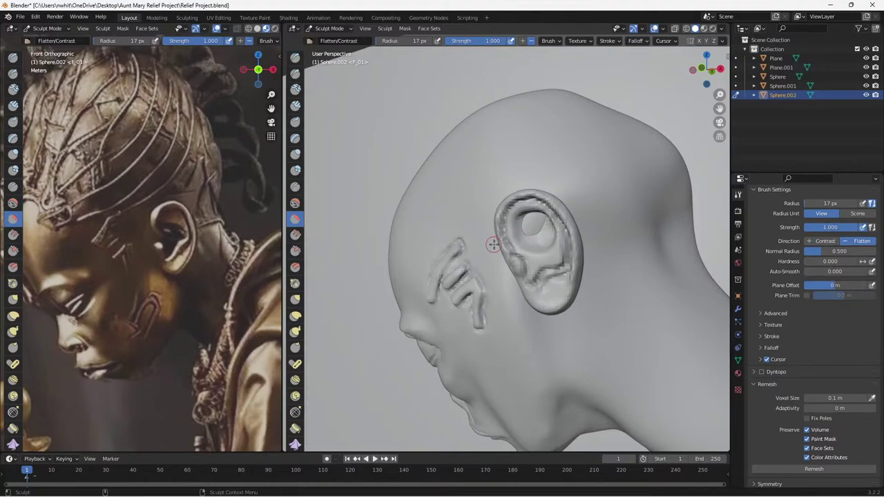
left_click_drag(501, 245, 498, 232)
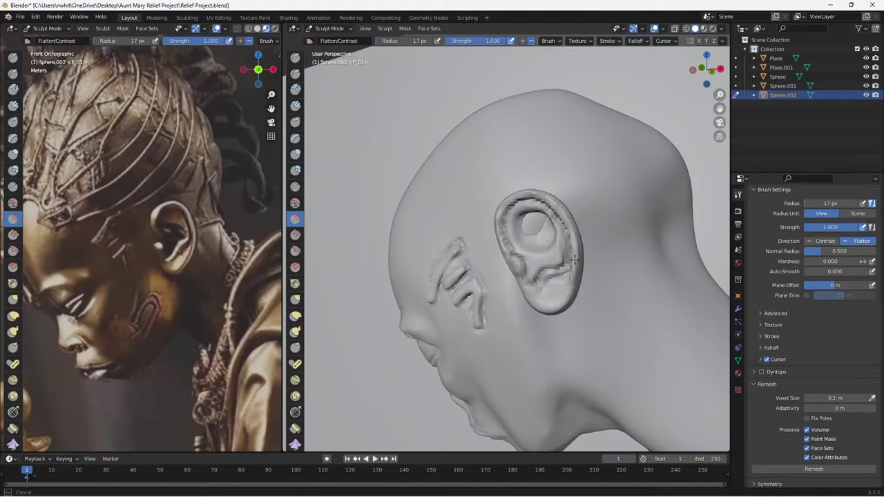
middle_click_drag(571, 248, 558, 267)
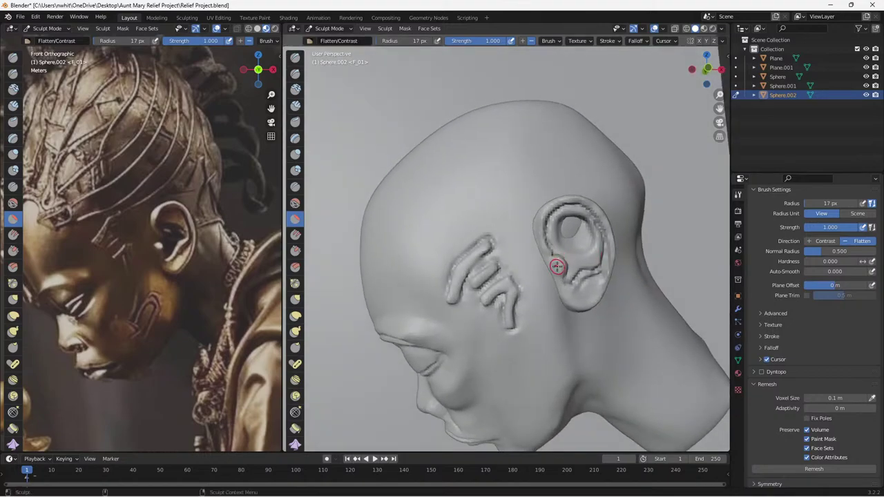
mouse_move(557, 275)
left_mouse_down()
mouse_move(562, 256)
mouse_move(574, 270)
left_mouse_up()
Flatten the ear's upper rim, the inner folds above the lobe and the raised centre of the bowl.
mouse_move(574, 270)
middle_mouse_down()
mouse_move(543, 276)
mouse_move(553, 284)
mouse_move(536, 294)
mouse_move(519, 216)
middle_mouse_up()
mouse_move(520, 216)
left_mouse_down()
mouse_move(530, 200)
mouse_move(555, 202)
left_mouse_up()
mouse_move(563, 205)
left_mouse_down()
mouse_move(562, 253)
mouse_move(578, 263)
left_mouse_up()
mouse_move(578, 263)
middle_mouse_down()
mouse_move(602, 259)
mouse_move(568, 245)
middle_mouse_up()
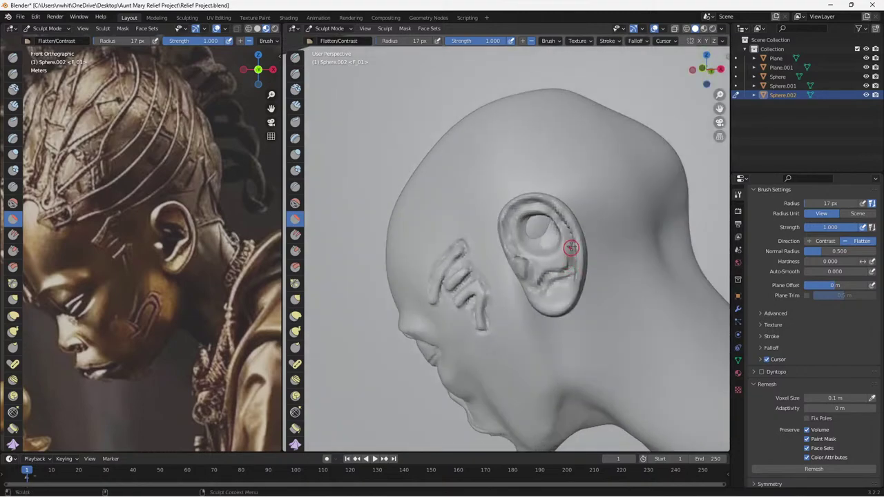
mouse_move(562, 268)
left_mouse_down()
mouse_move(540, 280)
mouse_move(562, 244)
mouse_move(562, 272)
mouse_move(547, 291)
mouse_move(563, 281)
mouse_move(560, 288)
left_mouse_up()
middle_click_drag(560, 288, 598, 265)
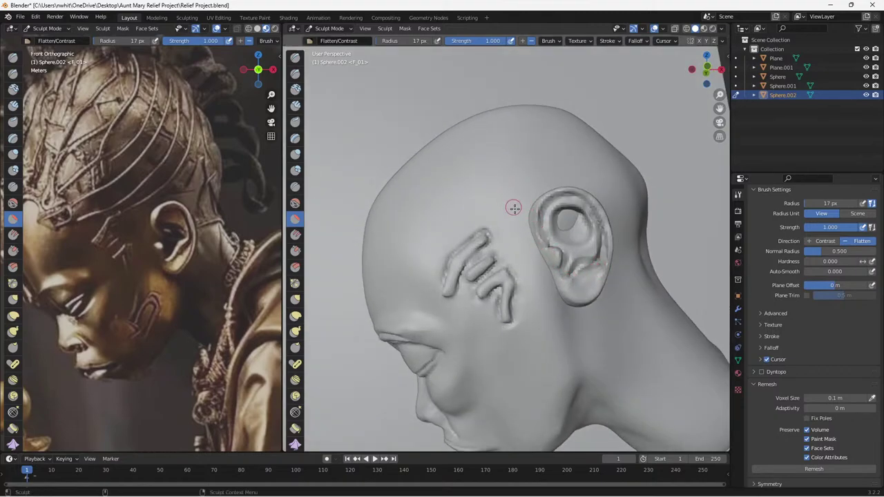
middle_click_drag(544, 235, 519, 234)
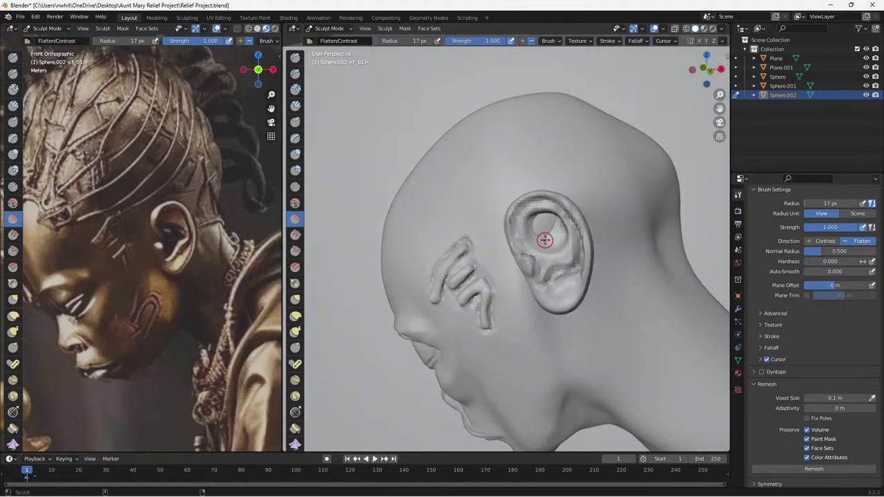
left_click_drag(545, 239, 546, 221)
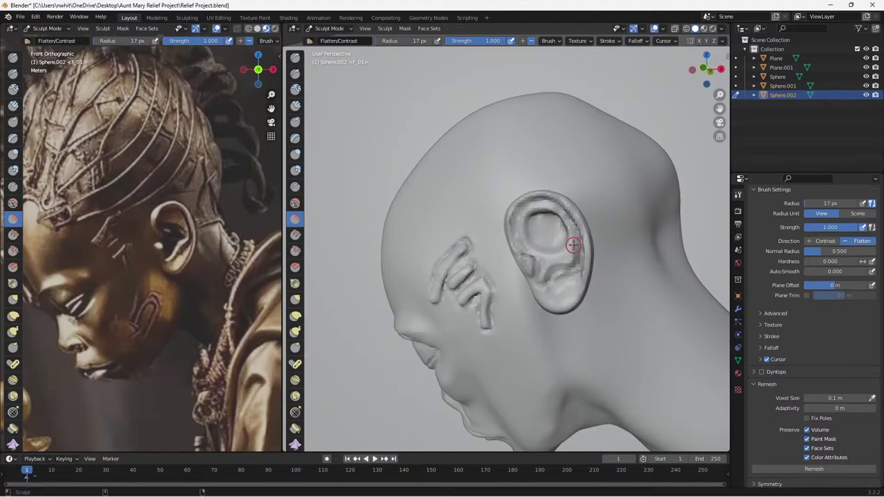
Smooth the ear's rim and remesh the ear with a voxel size of 0.1 m.
middle_click_drag(573, 246, 534, 236)
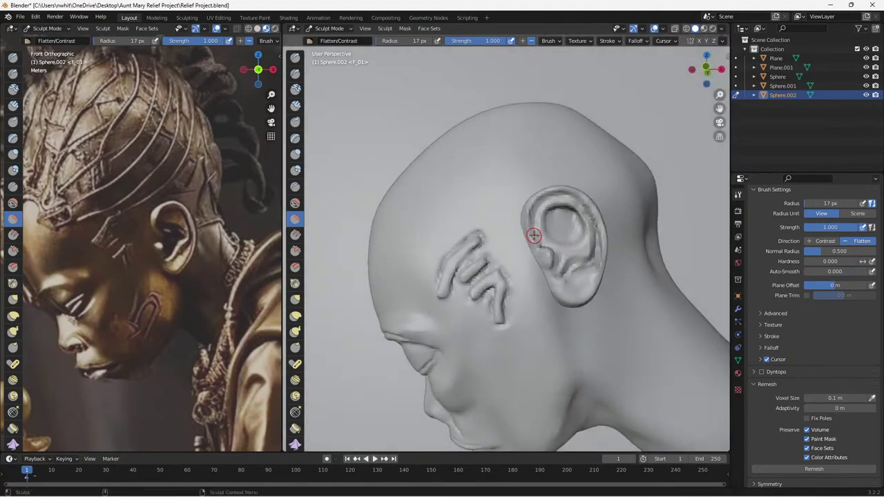
mouse_move(530, 230)
left_mouse_down("shift")
mouse_move(529, 209)
mouse_move(551, 191)
mouse_move(578, 193)
mouse_move(612, 270)
left_mouse_up("shift")
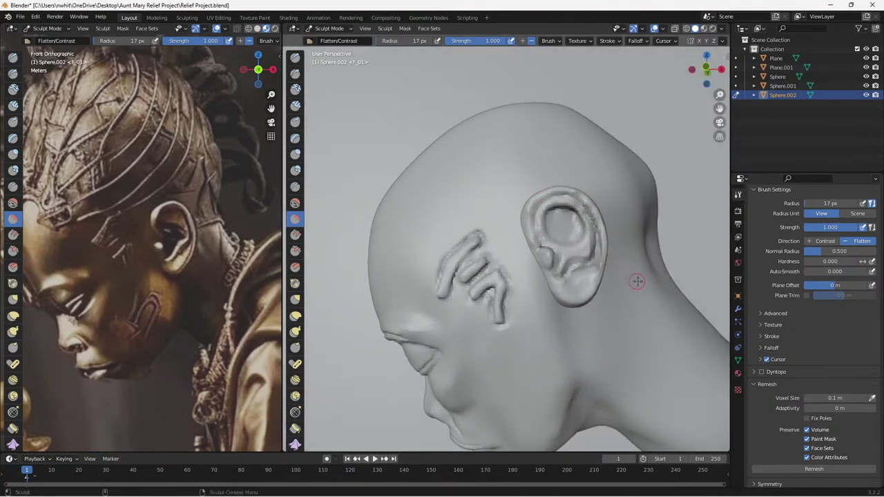
left_click(808, 469)
Deepen the groove along the ear's back rim and the notch above the lobe with Draw Sharp at 17 px, strength 0.500.
middle_click_drag(639, 224, 563, 250)
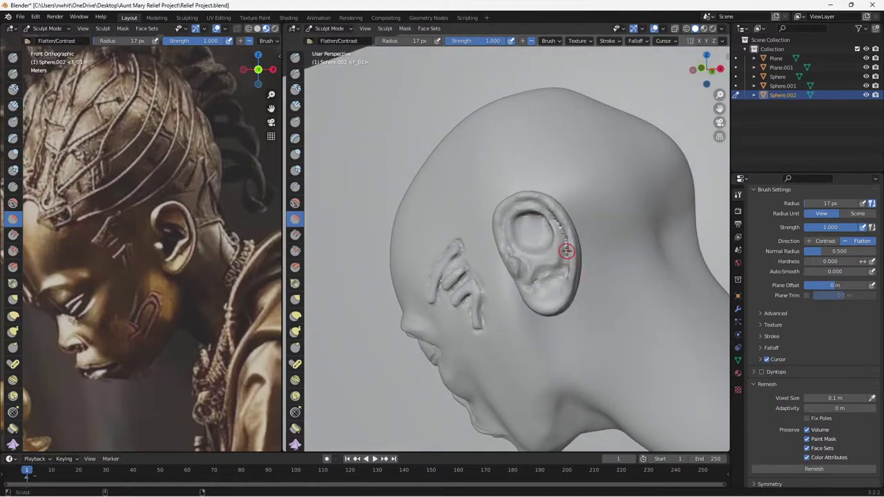
left_click(295, 73)
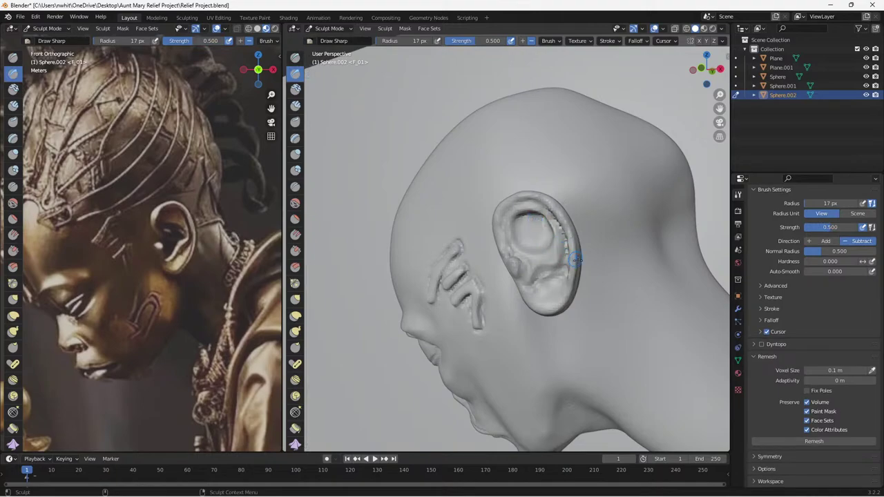
middle_click_drag(576, 259, 592, 222)
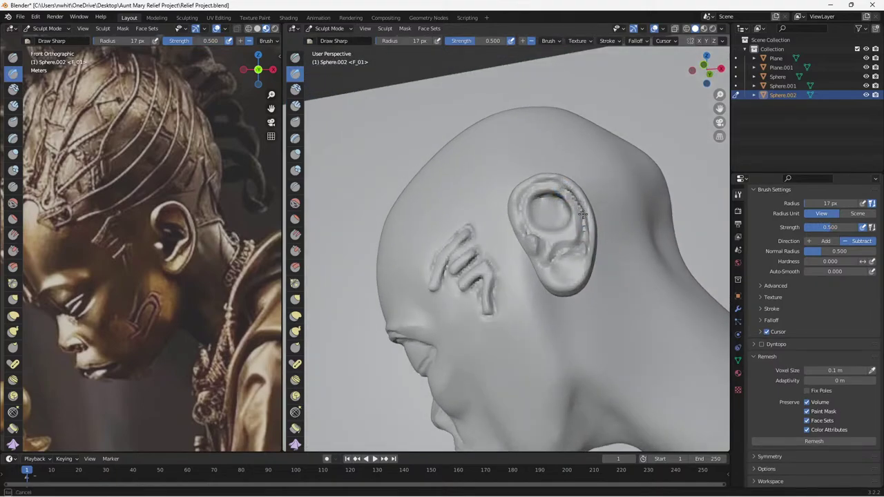
mouse_move(584, 206)
middle_mouse_down()
mouse_move(682, 247)
mouse_move(598, 259)
middle_mouse_up()
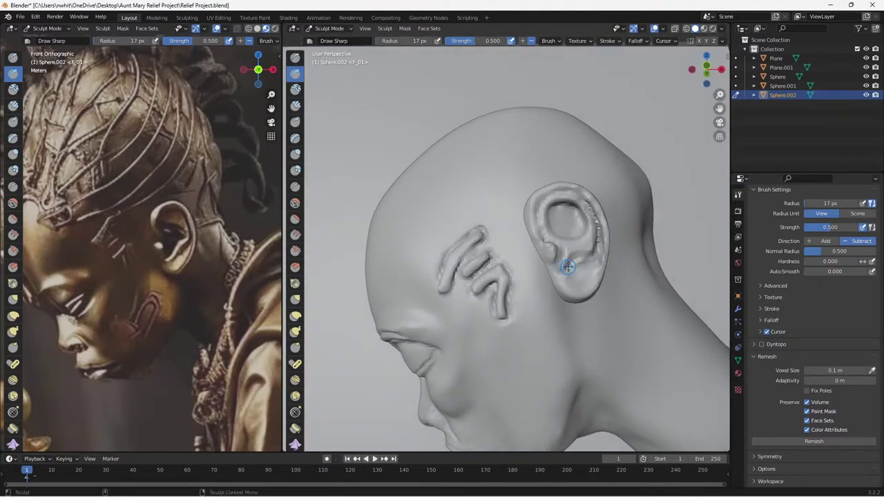
mouse_move(569, 269)
left_mouse_down()
mouse_move(590, 258)
mouse_move(598, 239)
mouse_move(596, 256)
left_mouse_up()
middle_click_drag(596, 257, 583, 260)
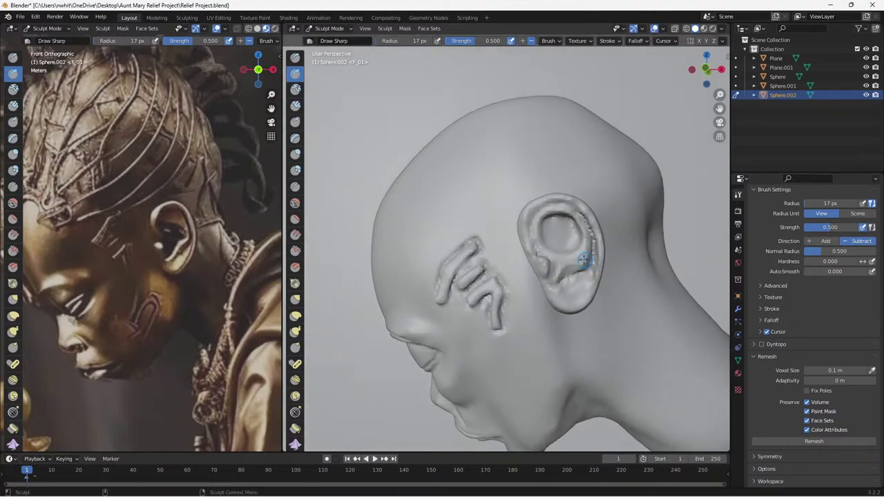
Reshape the lower edge of the ear's bowl and the fold above the lobe with the Grab brush at 31 px radius.
left_click(295, 316)
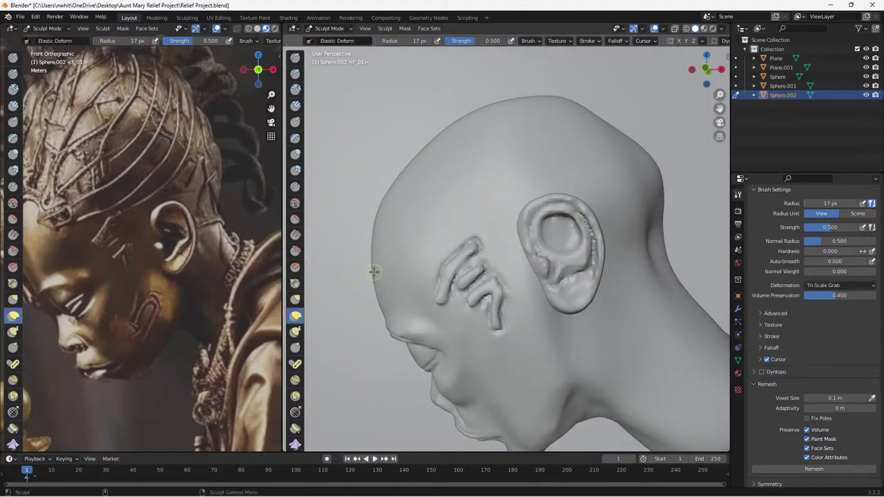
left_click_drag(561, 239, 542, 253)
key("g")
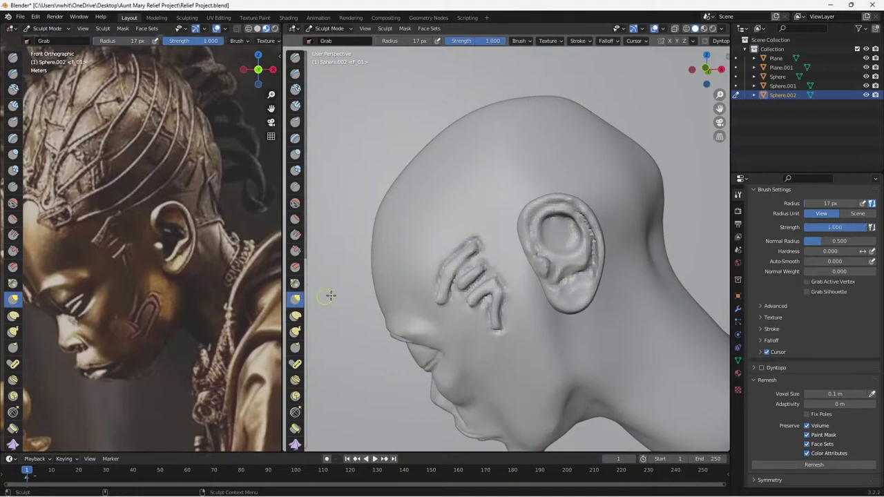
key("bracketright")
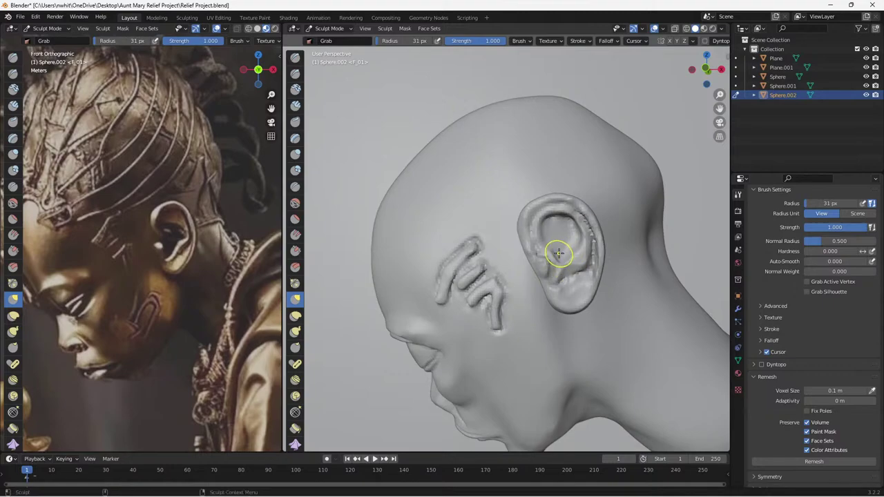
mouse_move(546, 250)
left_mouse_down()
mouse_move(543, 231)
mouse_move(572, 216)
mouse_move(581, 234)
mouse_move(577, 256)
left_mouse_up()
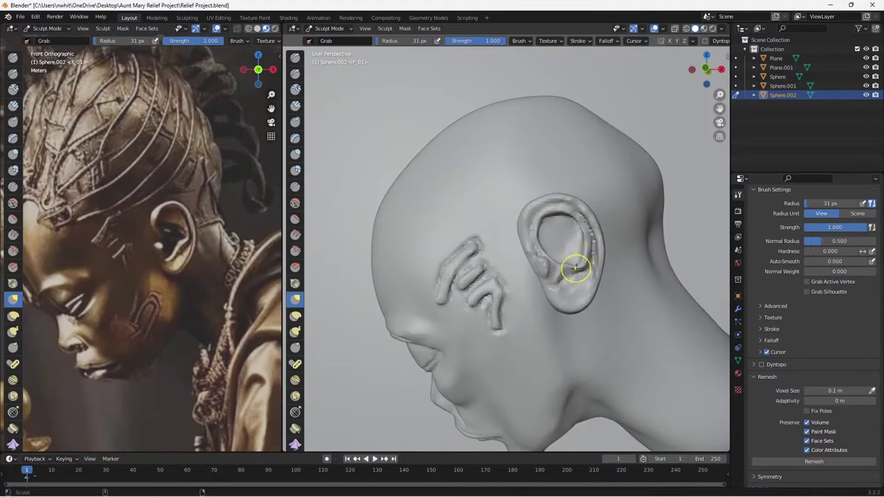
mouse_move(575, 269)
left_mouse_down()
mouse_move(584, 258)
mouse_move(554, 276)
mouse_move(559, 266)
left_mouse_up()
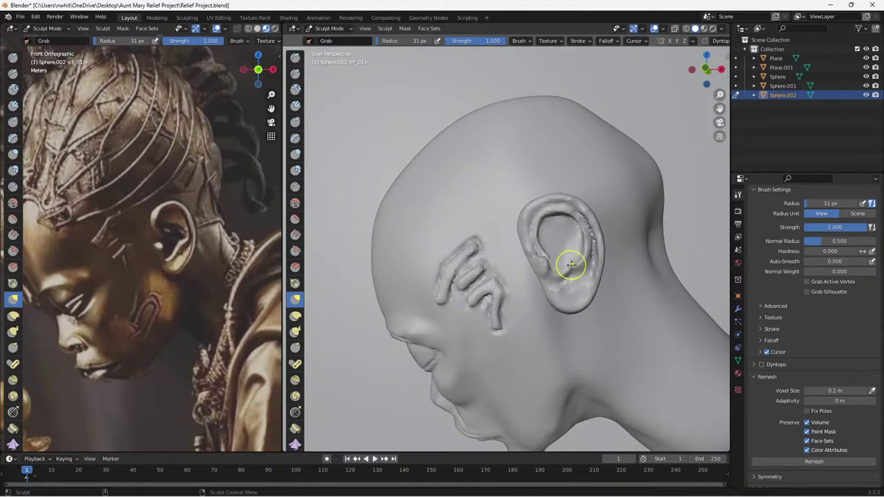
Pull the ear's front edge into shape and define the notch between the front flap and the fold above the lobe.
middle_click_drag(580, 264, 492, 261)
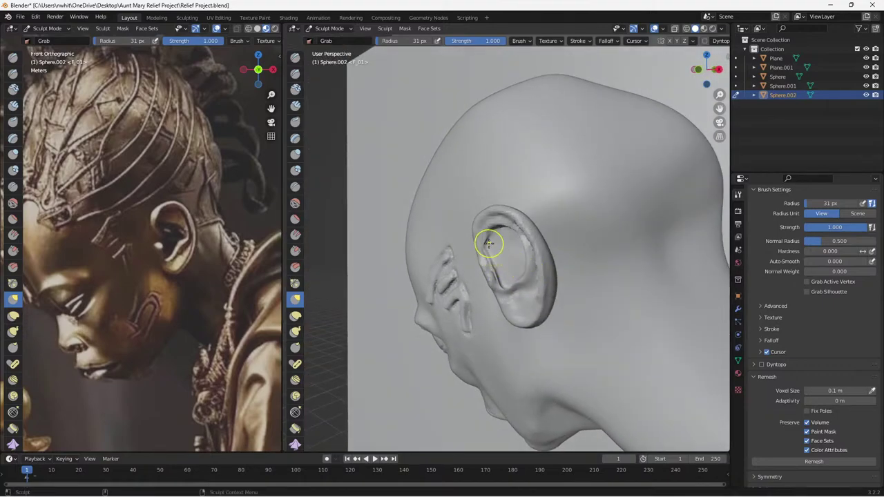
left_click_drag(488, 235, 492, 233)
middle_click_drag(507, 252, 564, 241)
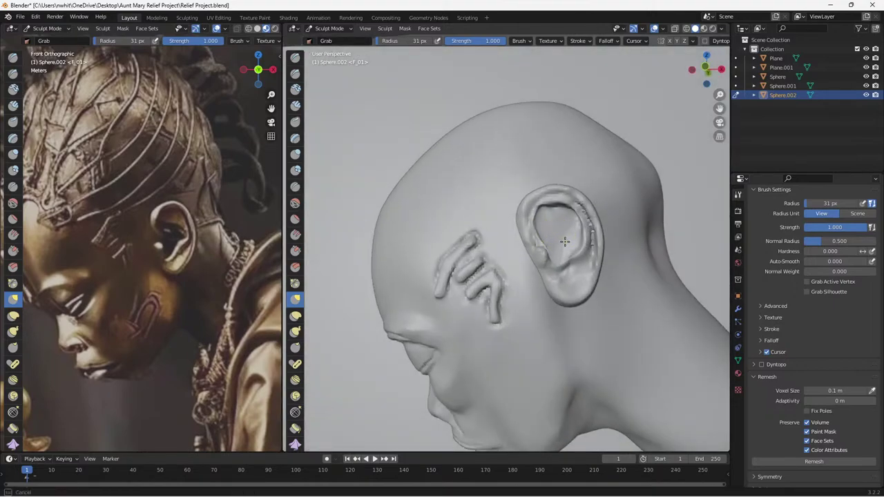
mouse_move(564, 223)
left_mouse_down()
mouse_move(575, 252)
mouse_move(560, 251)
mouse_move(568, 275)
mouse_move(584, 264)
mouse_move(556, 286)
mouse_move(572, 283)
left_mouse_up()
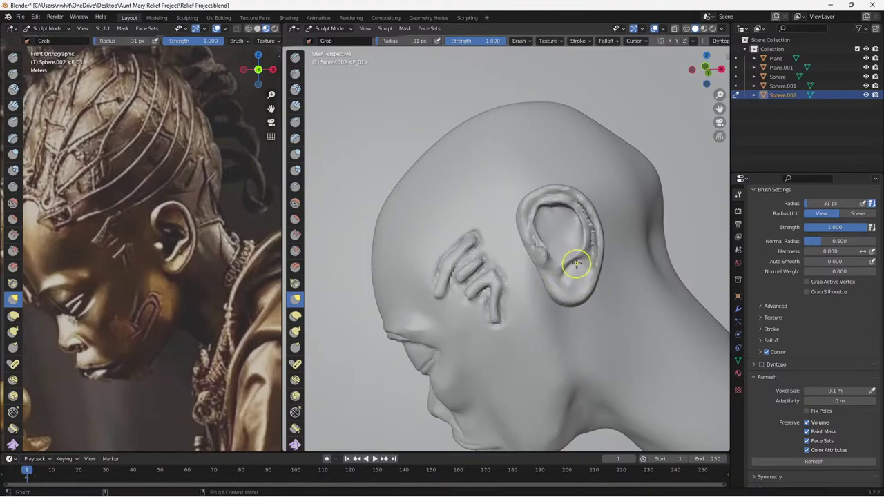
Refine the inner fold along the back of the ear's bowl with the Grab brush at 8 px radius.
key("bracketleft")
key("bracketleft")
key("bracketleft")
key("bracketleft")
key("bracketleft")
key("bracketleft")
mouse_move(587, 265)
left_mouse_down()
mouse_move(592, 232)
mouse_move(589, 247)
left_mouse_up()
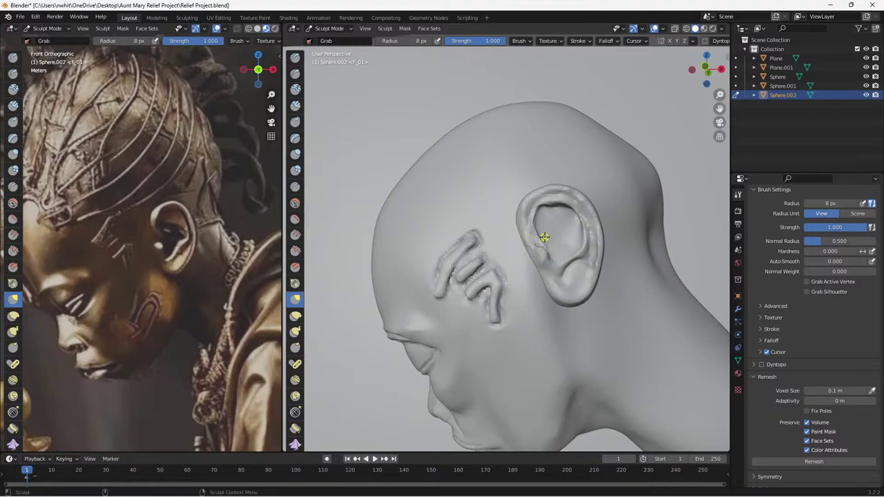
mouse_move(475, 486)
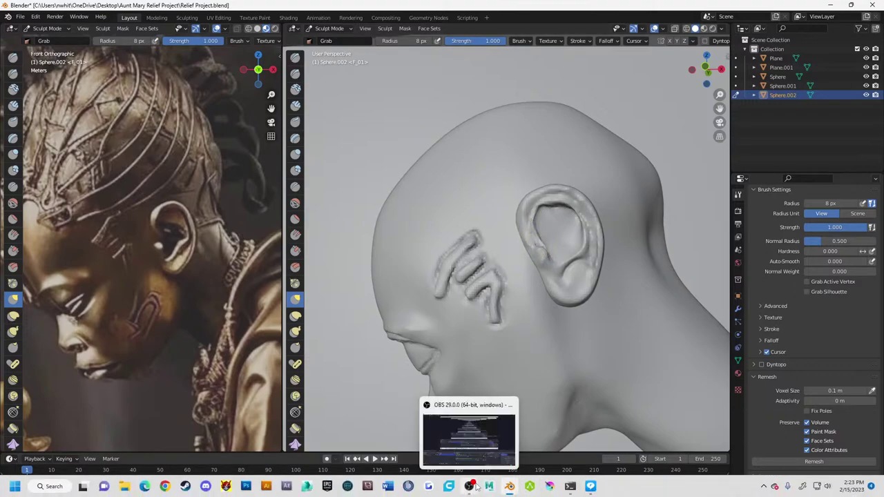
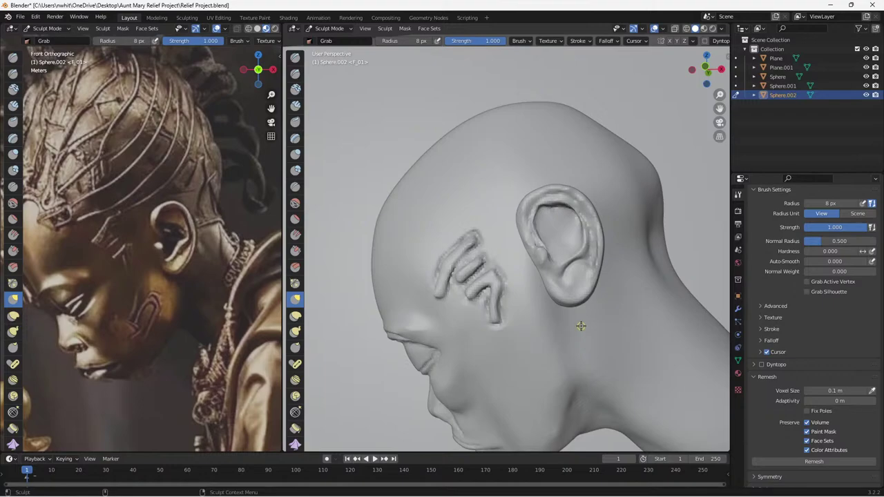
Even out the front edge of the ear's bowl with the Flatten brush at 8 px radius and strength 1.000.
middle_click_drag(464, 273, 538, 276)
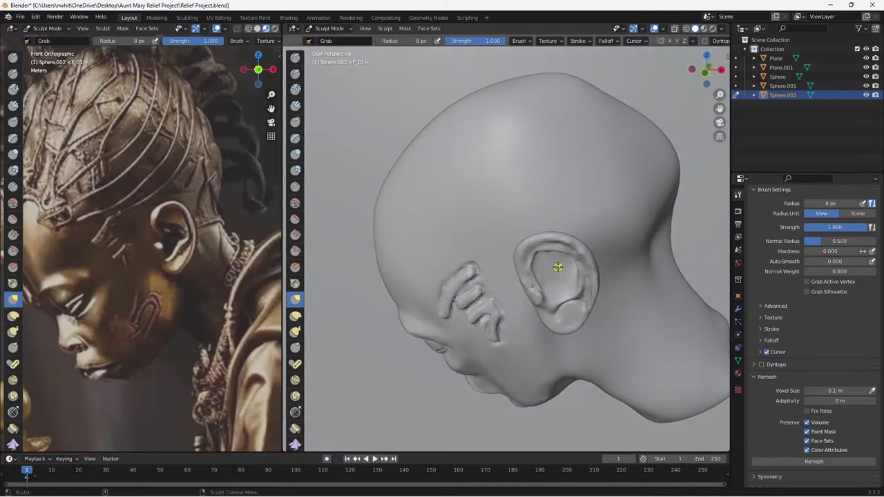
left_click(295, 57)
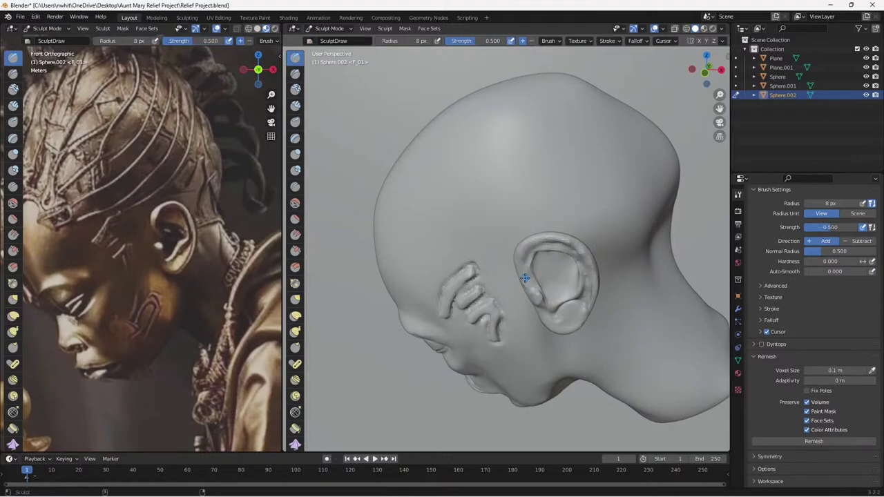
middle_click_drag(430, 295, 420, 247)
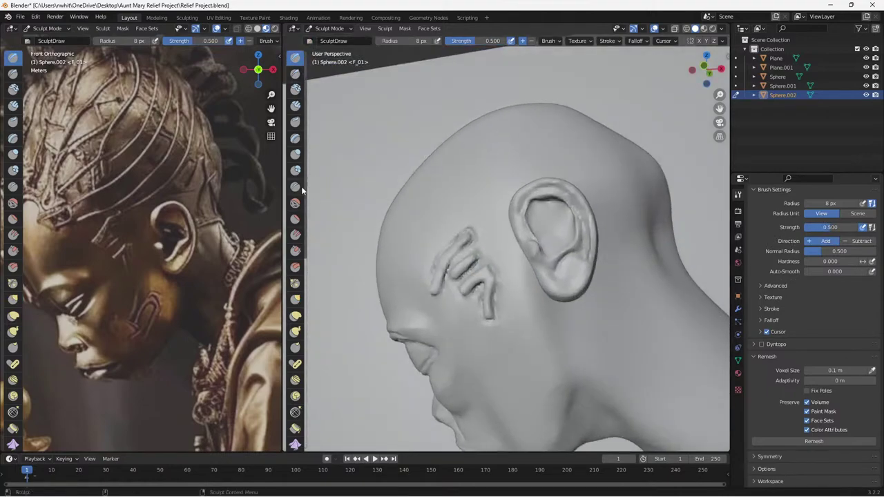
left_click(295, 218)
mouse_move(322, 221)
middle_mouse_down()
mouse_move(492, 269)
mouse_move(546, 265)
mouse_move(555, 281)
mouse_move(508, 289)
middle_mouse_up()
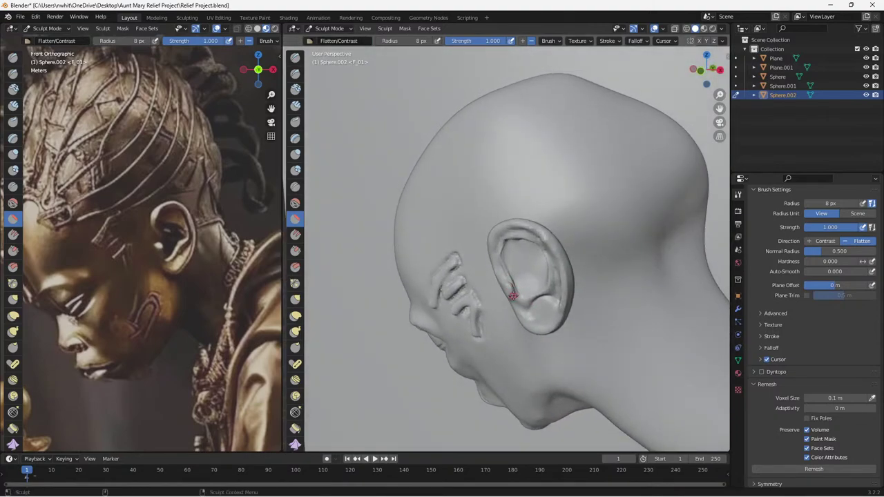
left_click_drag(504, 262, 502, 252)
Flatten the inner fold along the back of the bowl and the ridge running down to the lobe.
mouse_move(503, 243)
middle_mouse_down()
mouse_move(496, 218)
mouse_move(541, 195)
middle_mouse_up()
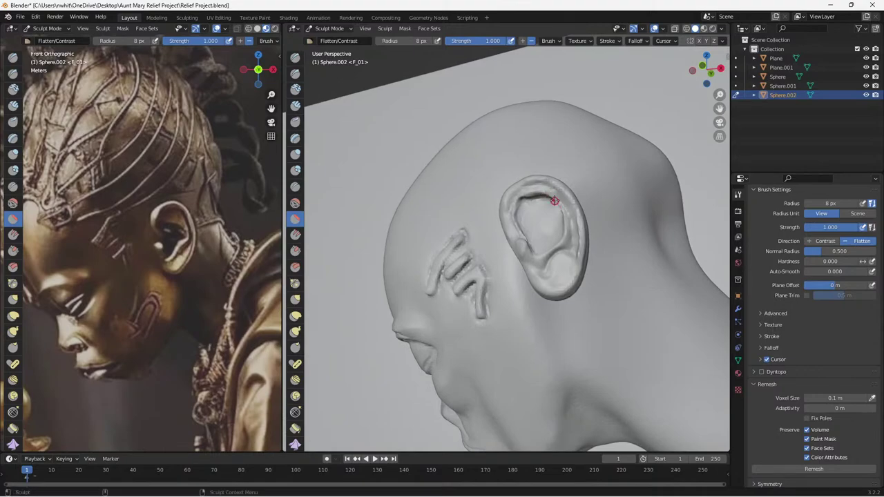
left_click_drag(565, 235, 564, 219)
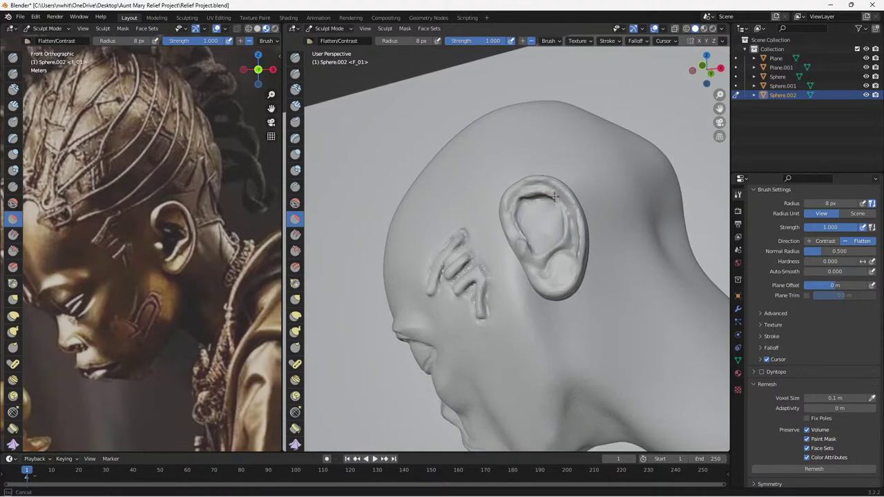
mouse_move(554, 250)
left_mouse_down()
mouse_move(544, 257)
mouse_move(578, 229)
left_mouse_up()
mouse_move(515, 197)
left_mouse_down()
mouse_move(507, 217)
mouse_move(544, 245)
left_mouse_up()
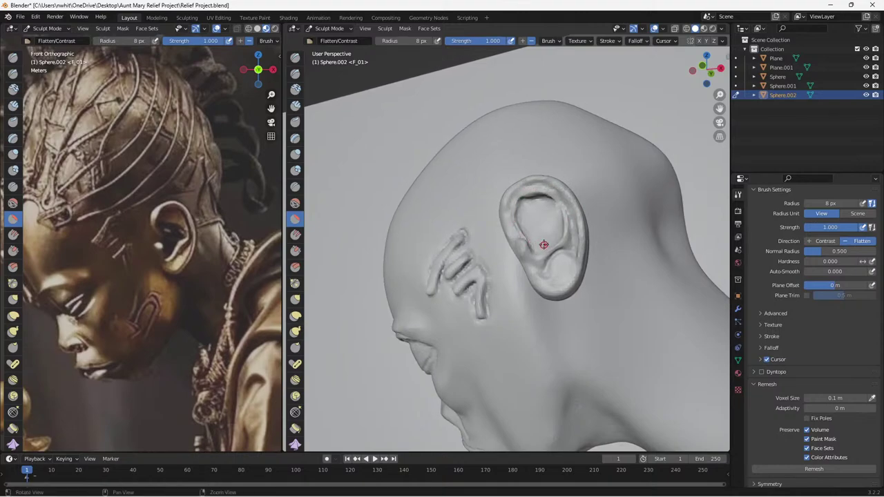
Flatten the bumps along the ear's upper outer rim with short strokes.
mouse_move(544, 244)
middle_mouse_down()
mouse_move(604, 243)
mouse_move(581, 214)
middle_mouse_up()
mouse_move(582, 214)
left_mouse_down()
mouse_move(574, 231)
mouse_move(595, 210)
left_mouse_up()
middle_click_drag(595, 211, 564, 205)
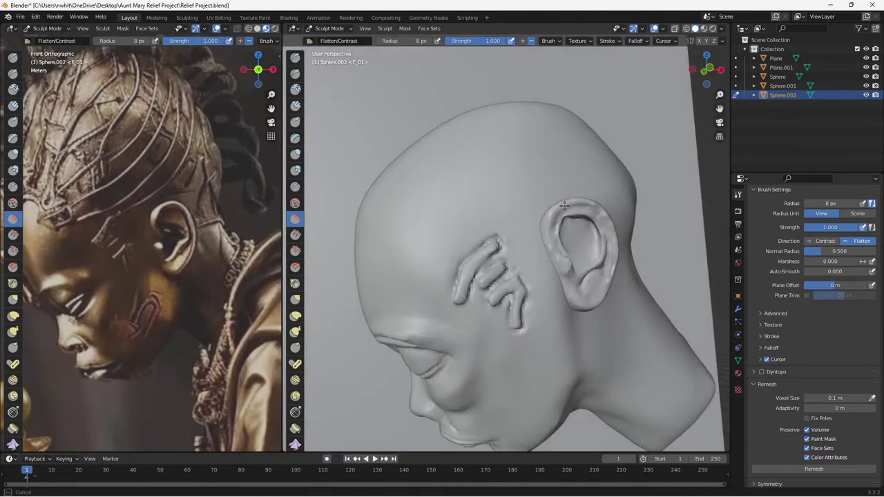
left_click_drag(592, 205, 599, 211)
left_click_drag(599, 211, 594, 209)
mouse_move(594, 208)
left_mouse_down()
mouse_move(576, 205)
mouse_move(566, 230)
left_mouse_up()
Flatten the upper edge of the ear's bowl and the back inner fold down towards the lobe.
middle_click_drag(586, 246, 555, 241)
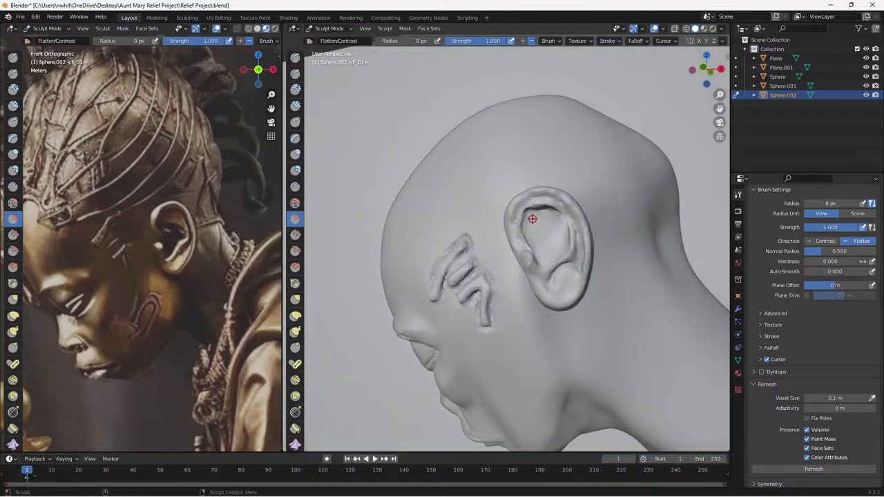
left_click_drag(529, 214, 540, 203)
left_click_drag(555, 218, 567, 231)
mouse_move(585, 255)
middle_mouse_down()
mouse_move(608, 254)
mouse_move(598, 256)
middle_mouse_up()
left_click_drag(599, 254, 593, 243)
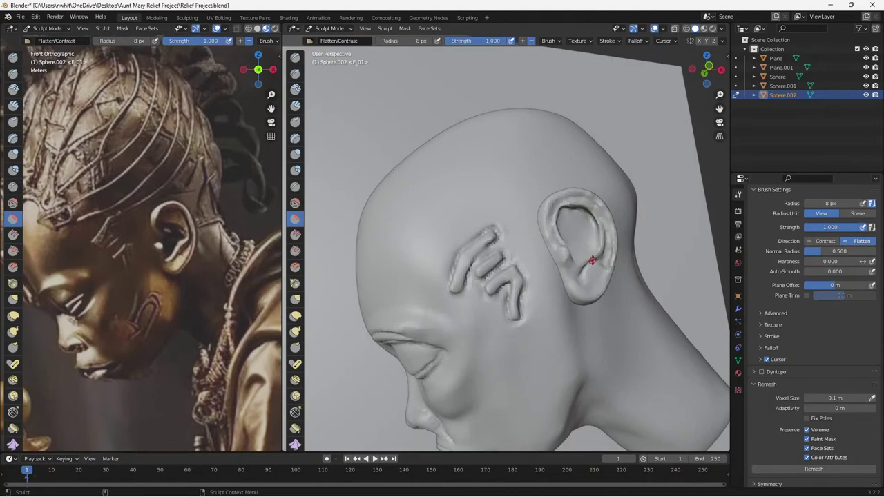
Build up the fold above the ear's bowl with SculptDraw in Add mode at 8 px radius, strength 0.500.
left_click(294, 57)
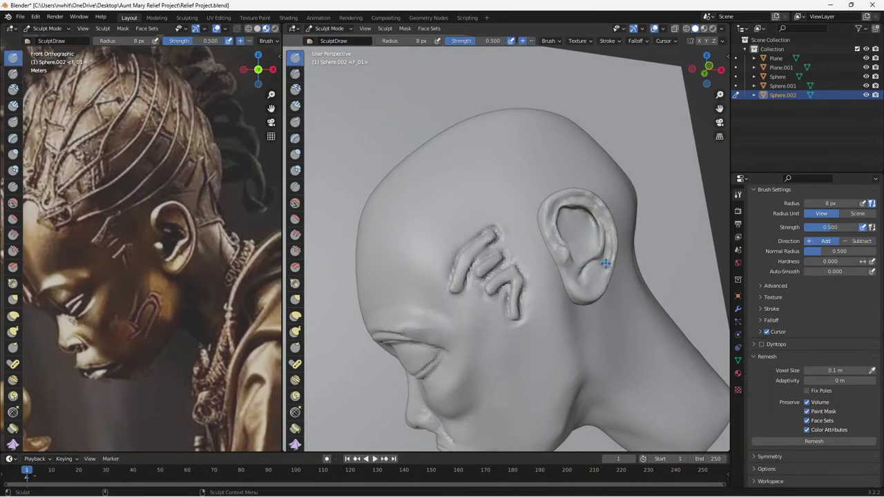
middle_click_drag(604, 263, 560, 250)
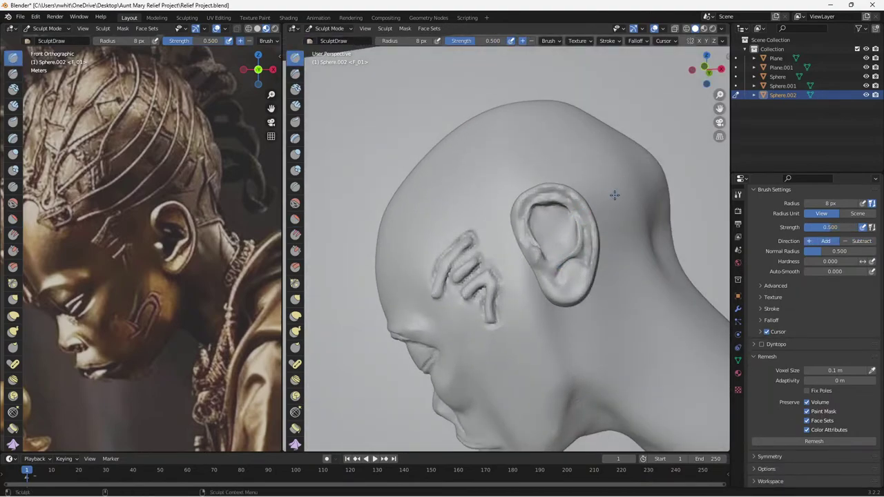
middle_click_drag(580, 214, 571, 201)
mouse_move(550, 195)
left_mouse_down()
mouse_move(538, 198)
mouse_move(552, 206)
left_mouse_up()
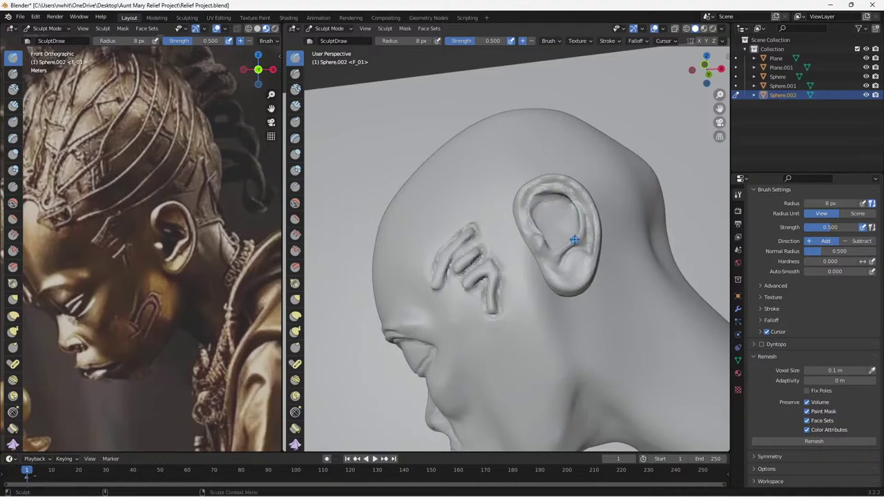
mouse_move(574, 239)
middle_mouse_down()
mouse_move(640, 260)
mouse_move(414, 159)
middle_mouse_up()
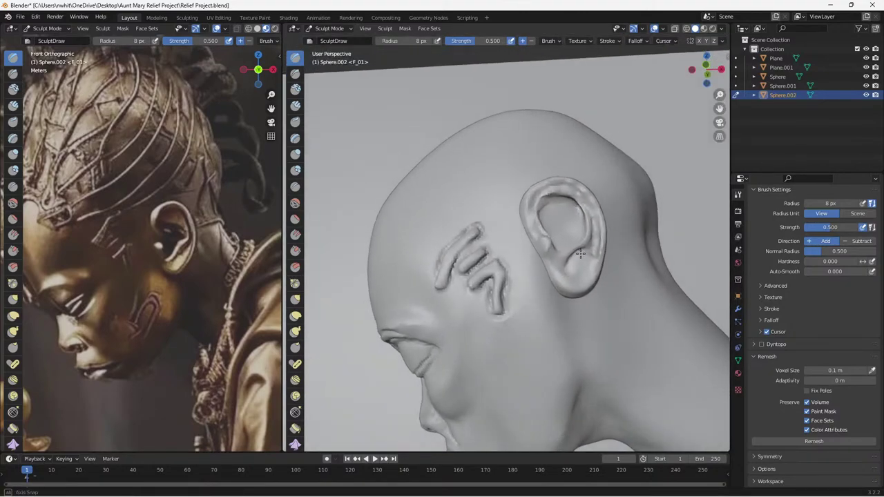
Carve the edges of the ear's bowl deeper with Draw Sharp in Subtract mode at 11 px radius, strength 0.500.
left_click(295, 74)
middle_click_drag(582, 256, 546, 216)
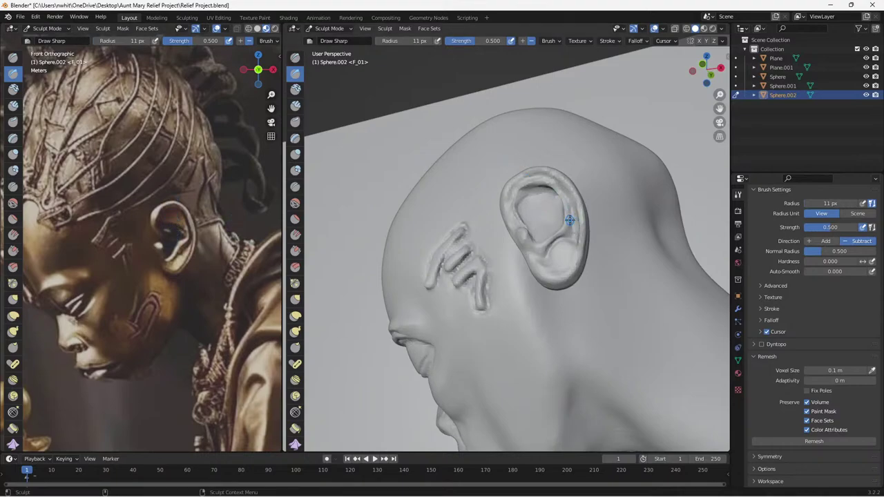
middle_click_drag(544, 232, 559, 201)
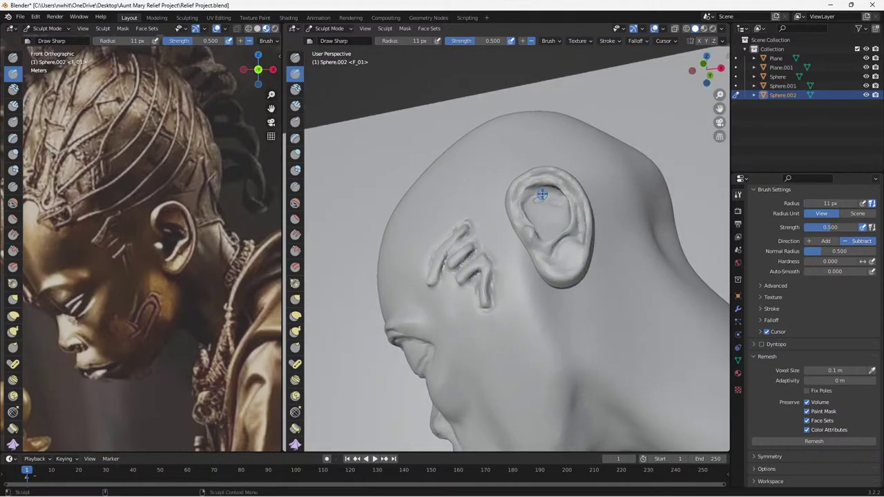
Add a raised fold inside the upper part of the ear's bowl with SculptDraw at 11 px radius, strength 0.500.
key("x")
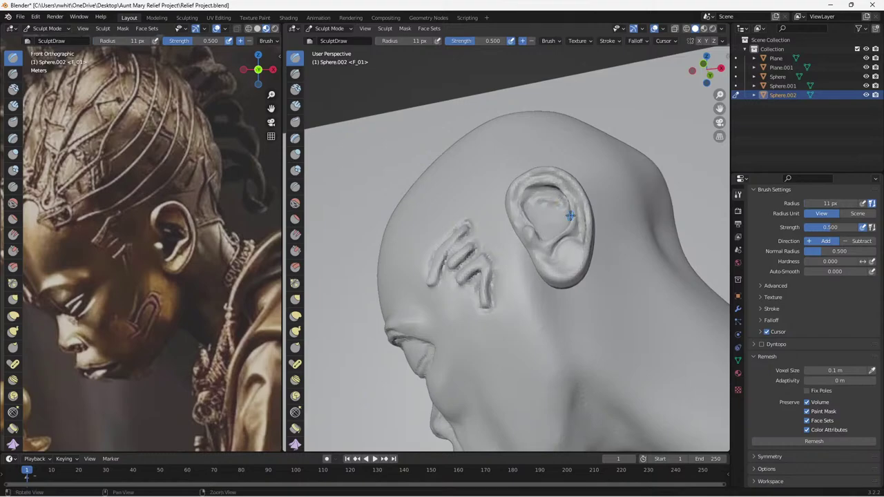
middle_click_drag(572, 207, 578, 225)
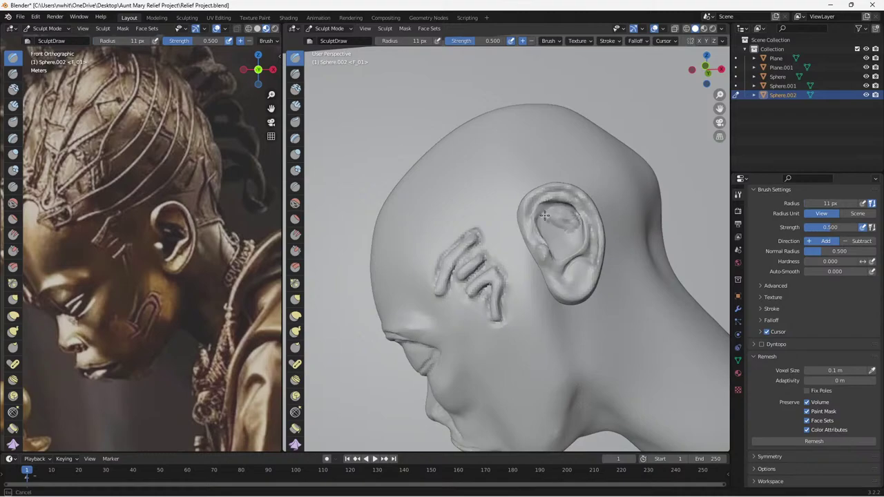
mouse_move(571, 223)
middle_mouse_down()
mouse_move(553, 216)
mouse_move(567, 184)
middle_mouse_up()
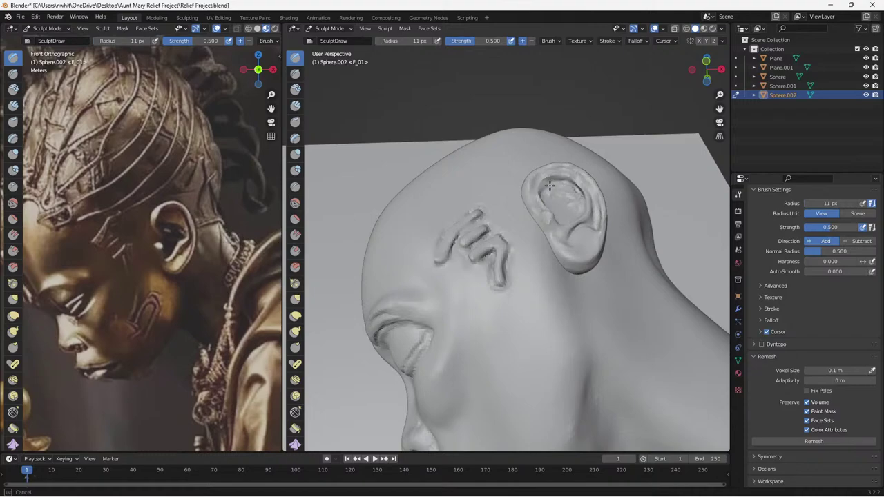
left_click_drag(545, 189, 575, 191)
left_click_drag(602, 223, 588, 253)
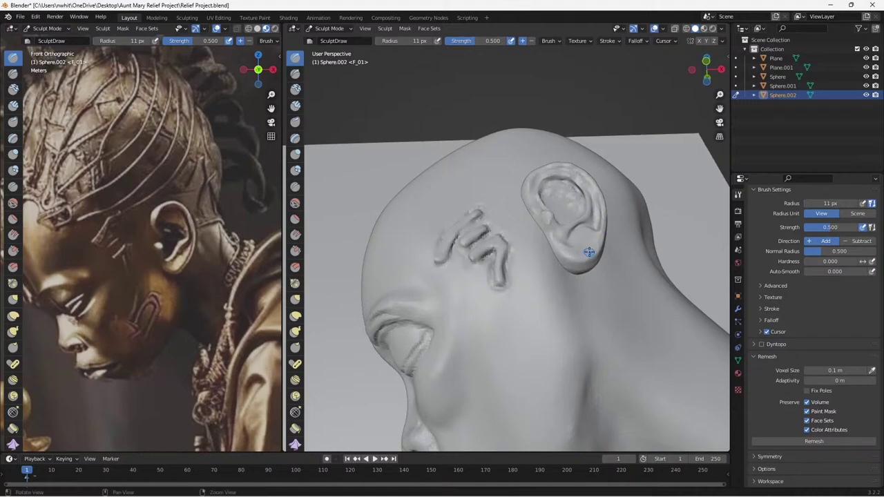
middle_click_drag(595, 226, 574, 232)
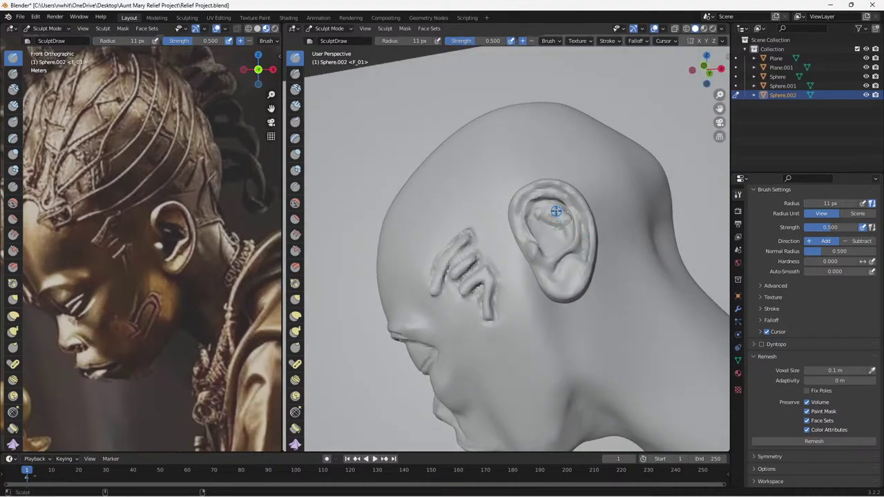
Flatten the fold in the ear's upper bowl and carve into the bowl's centre with Draw Sharp in Subtract mode at 13 px radius.
left_click(295, 219)
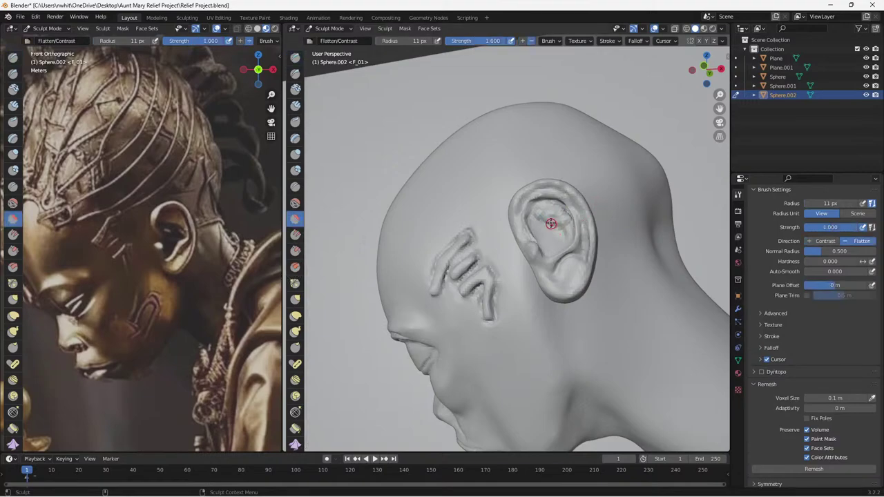
mouse_move(556, 220)
left_mouse_down()
mouse_move(533, 216)
mouse_move(558, 211)
mouse_move(549, 213)
mouse_move(558, 227)
mouse_move(545, 217)
mouse_move(562, 225)
left_mouse_up()
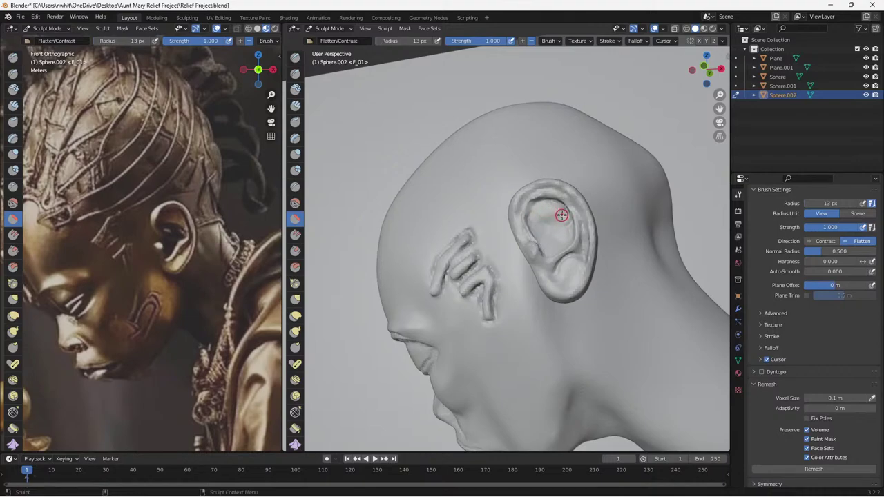
left_click(295, 73)
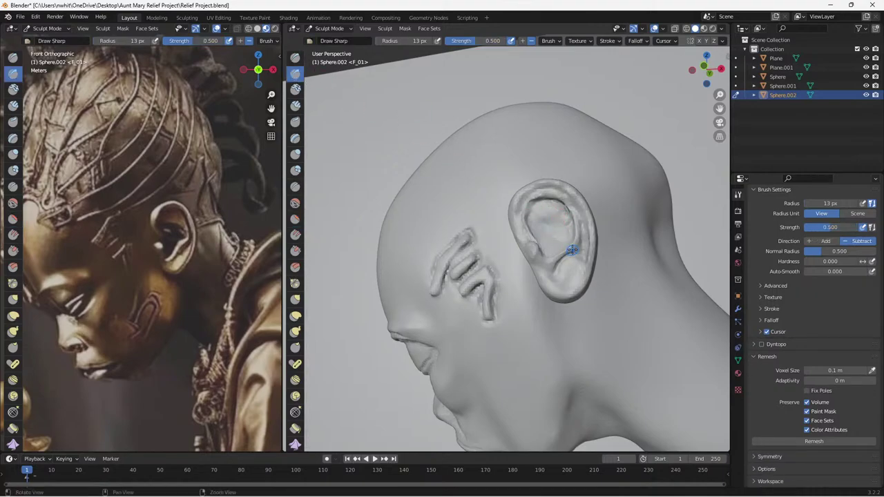
mouse_move(568, 250)
middle_mouse_down()
mouse_move(563, 269)
mouse_move(554, 246)
middle_mouse_up()
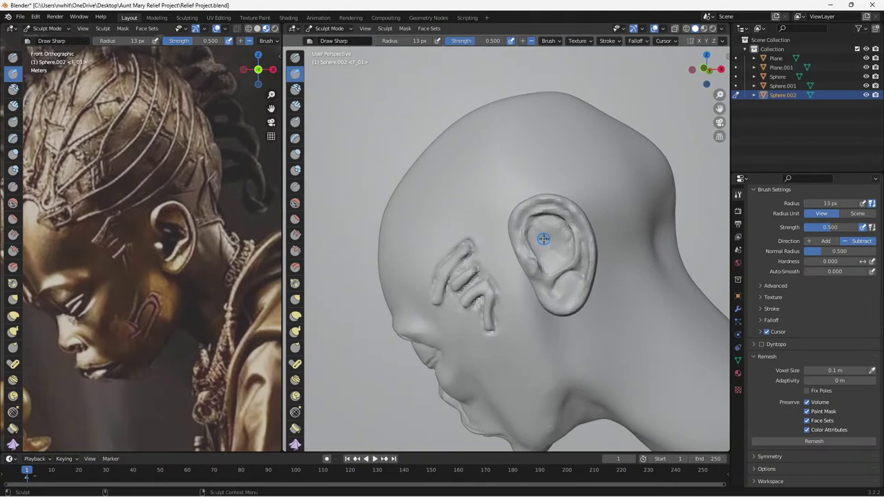
left_click_drag(537, 237, 542, 239)
mouse_move(553, 259)
left_mouse_down()
mouse_move(555, 244)
mouse_move(550, 251)
mouse_move(564, 256)
mouse_move(553, 260)
mouse_move(543, 243)
mouse_move(554, 265)
mouse_move(542, 245)
mouse_move(551, 250)
left_mouse_up()
Carve the ear canal deeper into the lower bowl with Draw Sharp in Subtract mode at 17 px radius, strength 0.500.
key("bracketright")
middle_click_drag(588, 283, 627, 279)
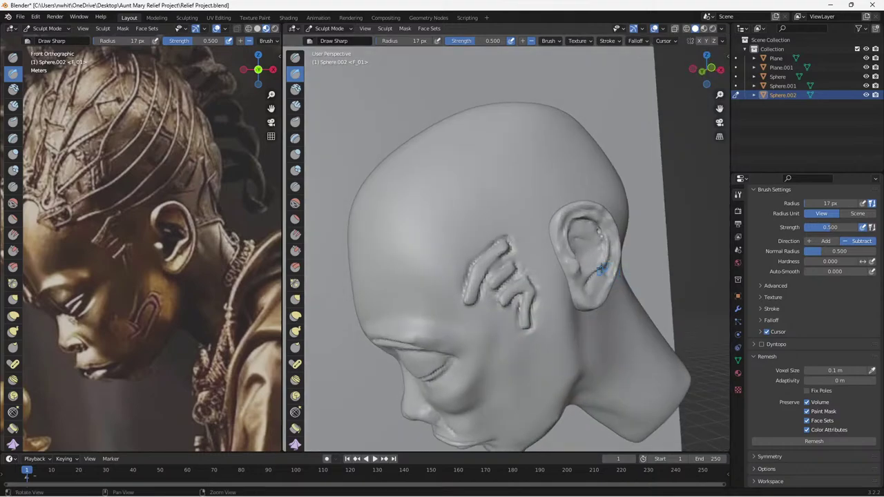
left_click_drag(600, 270, 587, 260)
mouse_move(599, 267)
middle_mouse_down()
mouse_move(615, 237)
mouse_move(598, 253)
middle_mouse_up()
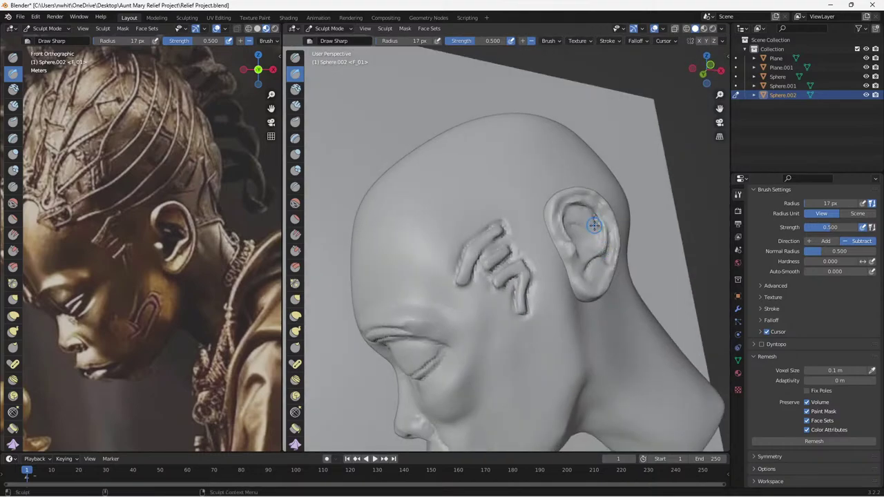
mouse_move(587, 232)
left_mouse_down("shift")
mouse_move(572, 223)
mouse_move(568, 247)
left_mouse_up("shift")
left_click_drag(589, 240, 584, 250)
mouse_move(584, 249)
left_mouse_down()
mouse_move(579, 236)
mouse_move(586, 246)
left_mouse_up()
middle_click_drag(598, 260, 562, 260)
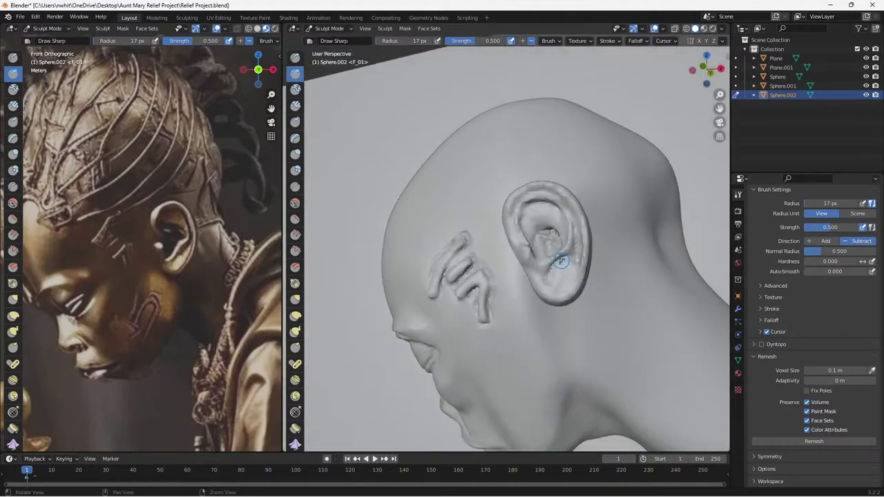
left_click_drag(542, 241, 546, 238)
Switch sculpting from the ear to the head mesh and choose the Grab brush at 31 px radius, strength 1.000.
left_click(345, 30)
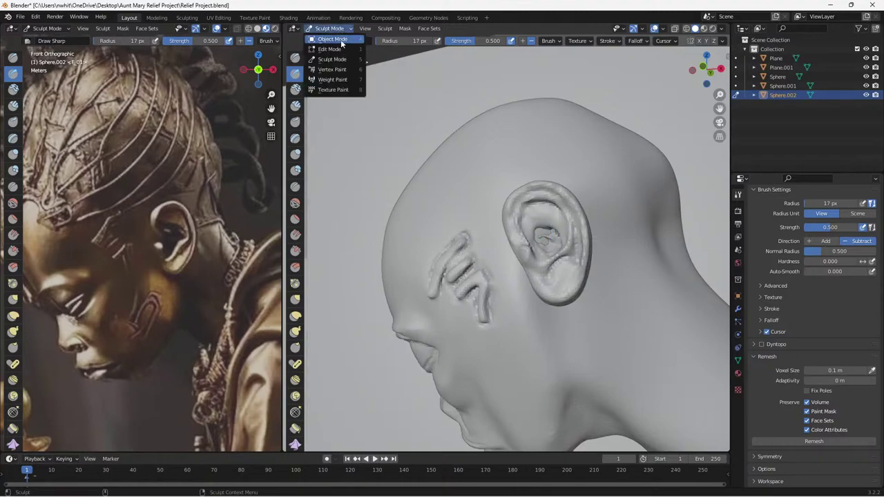
left_click(340, 40)
left_click(449, 175)
left_click(332, 29)
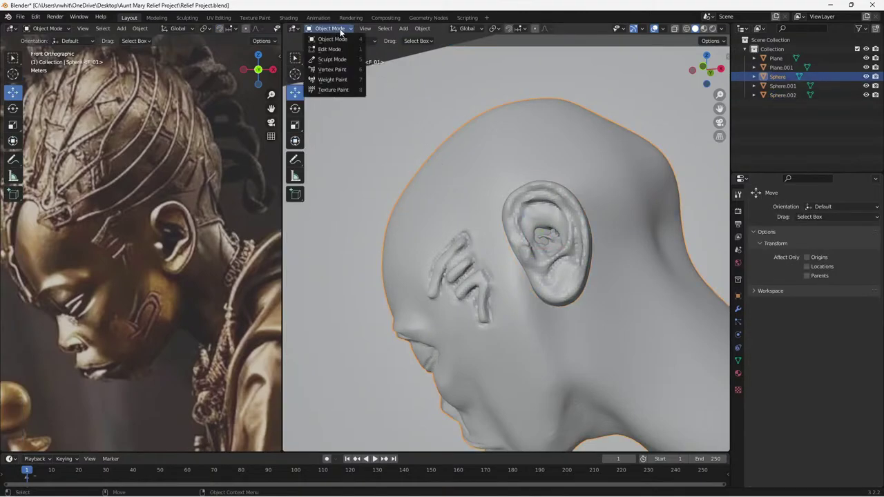
left_click(337, 60)
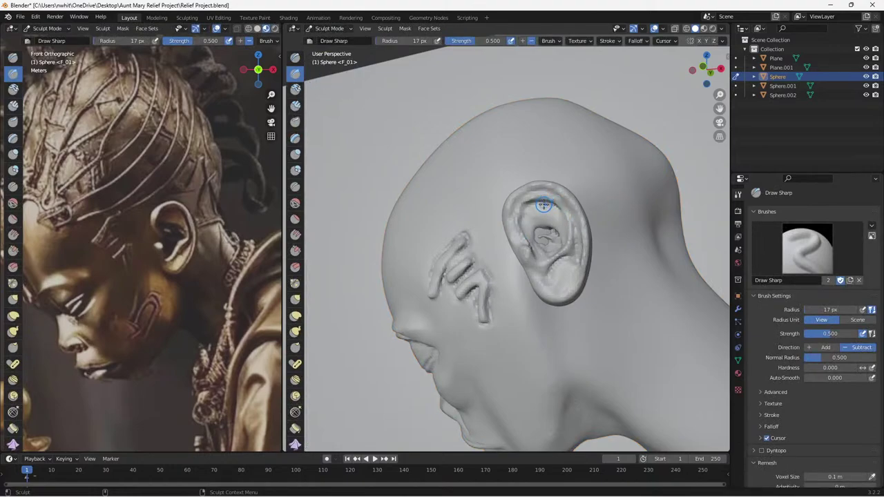
left_click(295, 298)
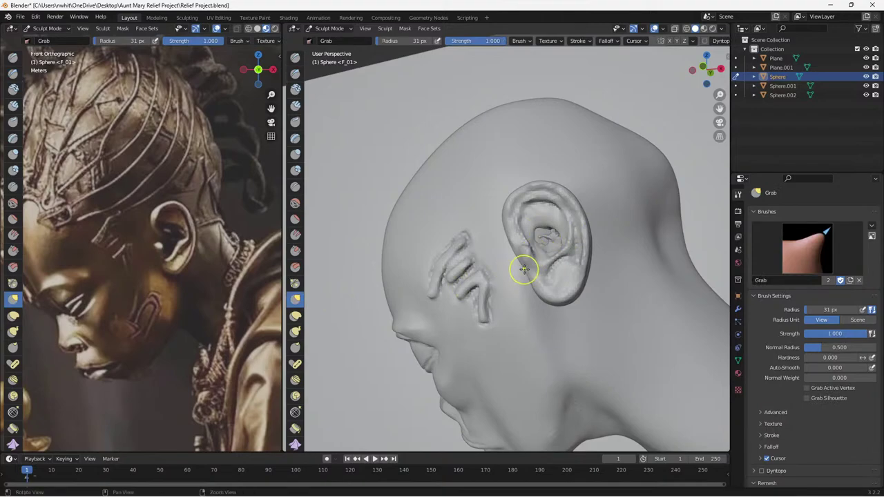
mouse_move(518, 267)
middle_mouse_down()
mouse_move(555, 297)
mouse_move(552, 280)
mouse_move(522, 256)
middle_mouse_up()
middle_click_drag(554, 292, 632, 251)
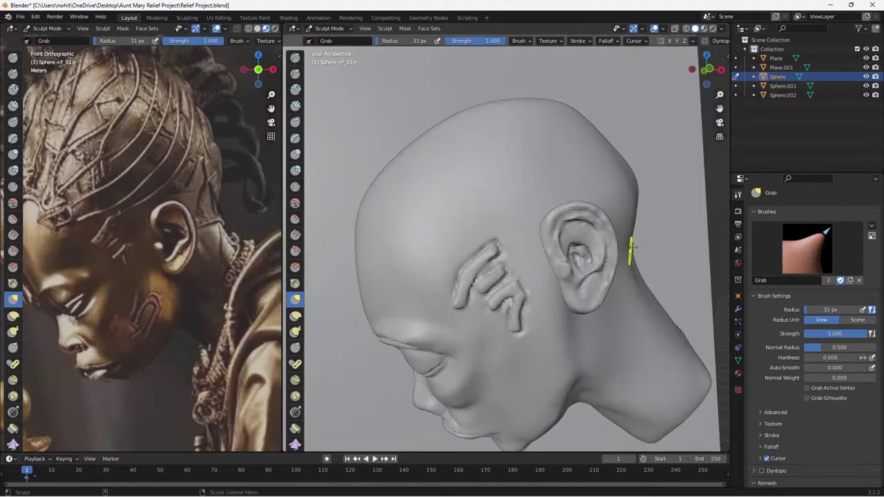
Inspect in wireframe how the ear sits against the head's surface, and return to solid shading.
left_click(686, 29)
middle_click_drag(566, 248, 683, 69)
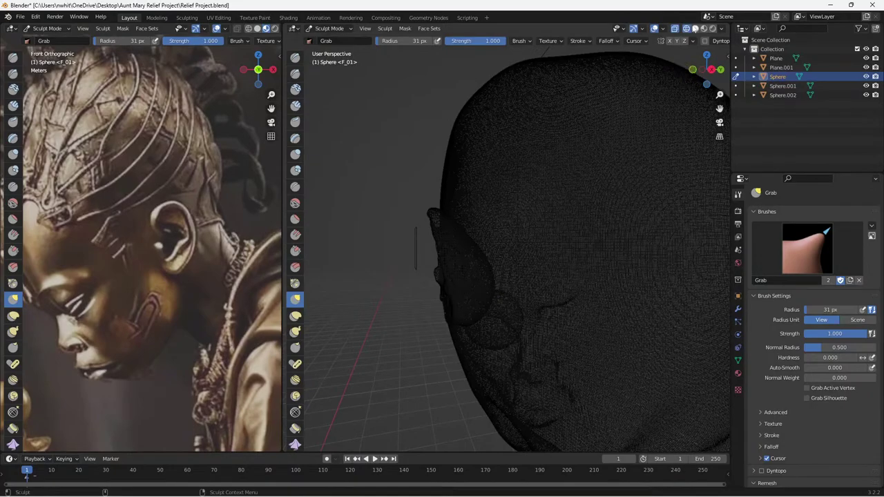
left_click(694, 29)
middle_click_drag(591, 168, 651, 266)
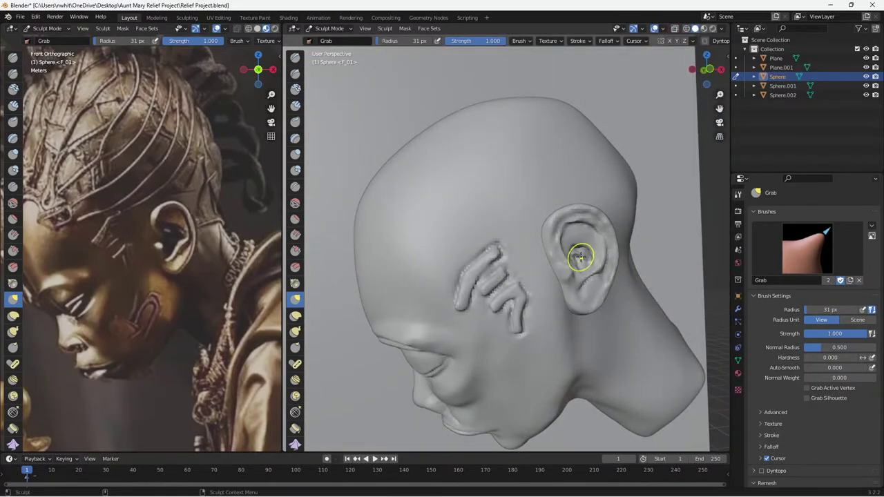
middle_click_drag(580, 258, 488, 282)
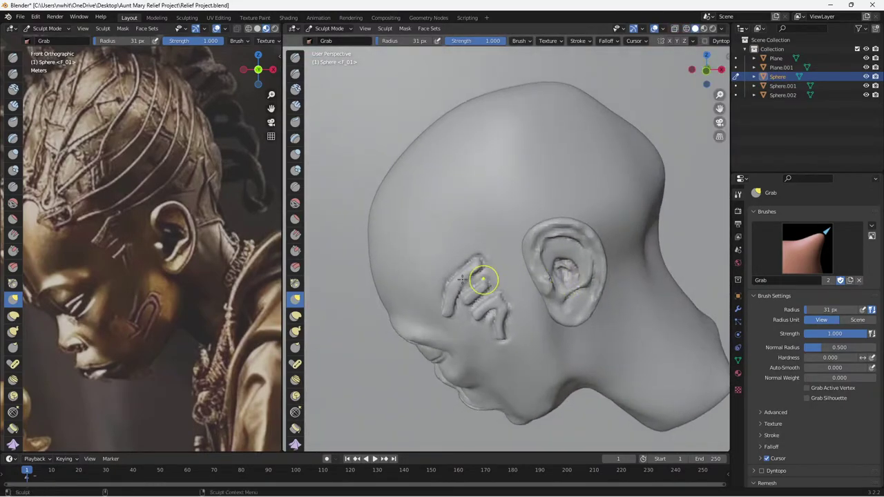
Try to push in the head's surface behind the ear canal using Elastic Deform at 31 px radius, strength 0.500.
scroll(307, 316, "down", 5)
left_click(296, 320)
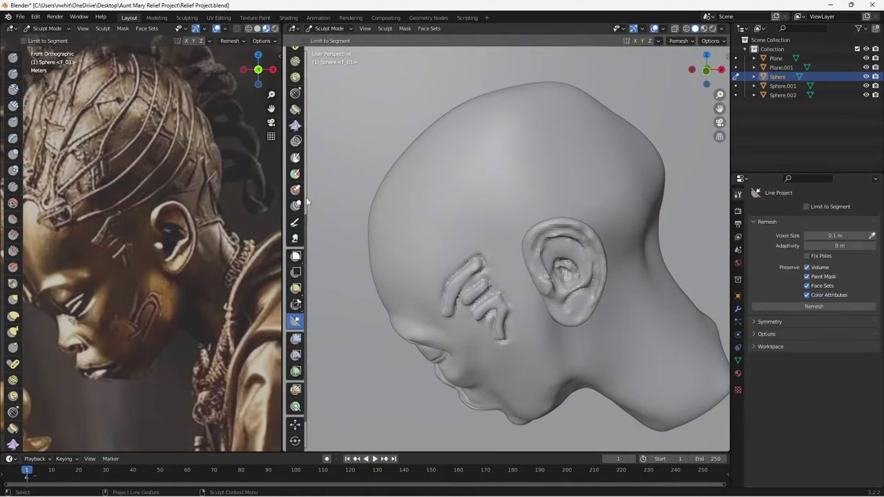
scroll(307, 250, "up", 5)
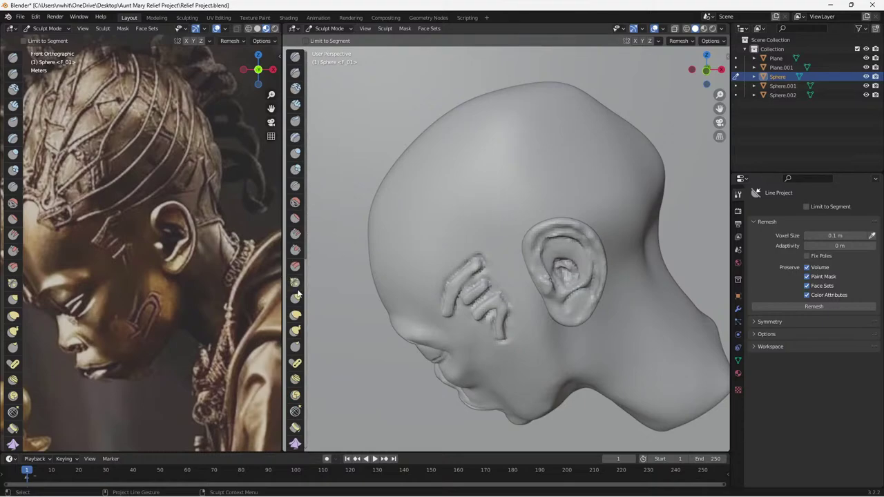
scroll(295, 280, "down", 3)
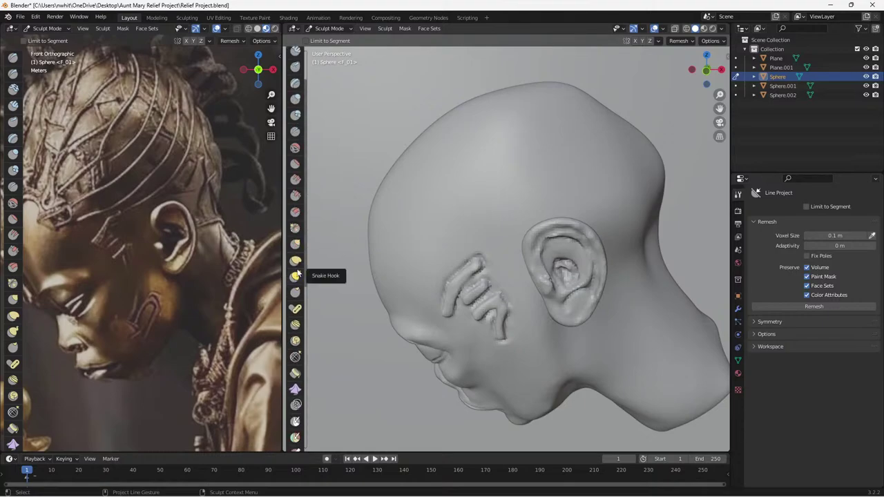
left_click(295, 260)
middle_click_drag(582, 158, 586, 241)
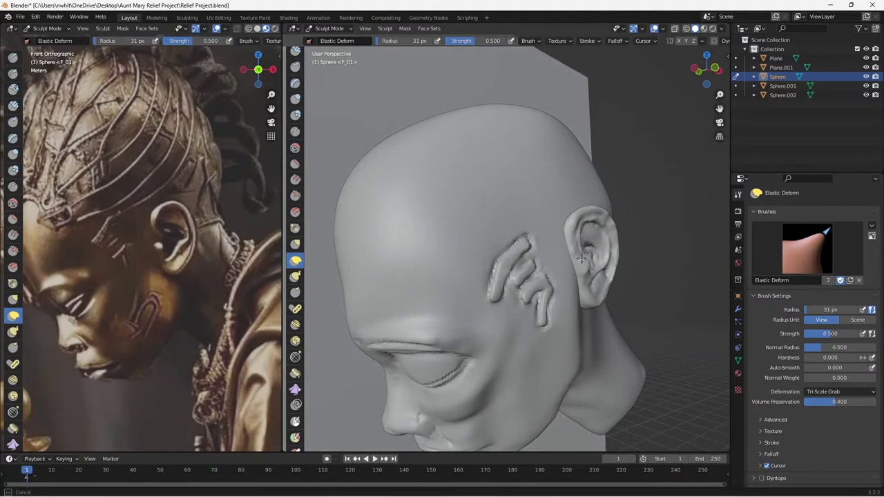
middle_click_drag(608, 270, 494, 248)
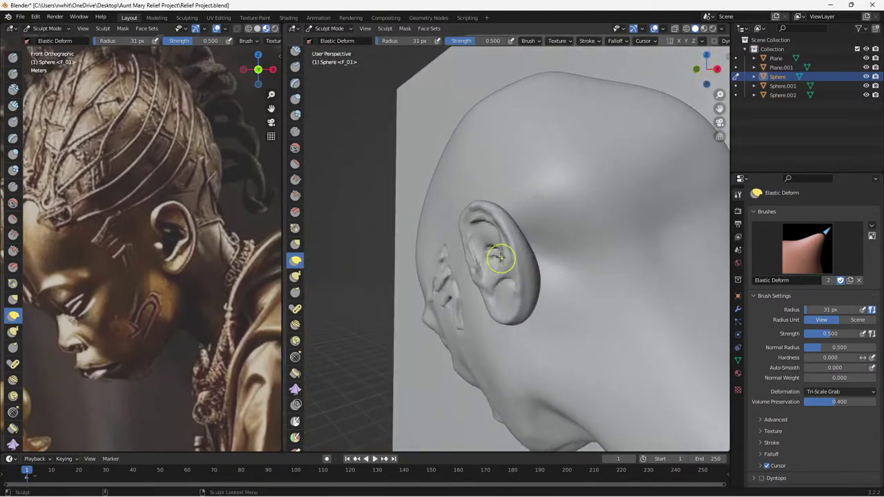
middle_click_drag(359, 53, 364, 53)
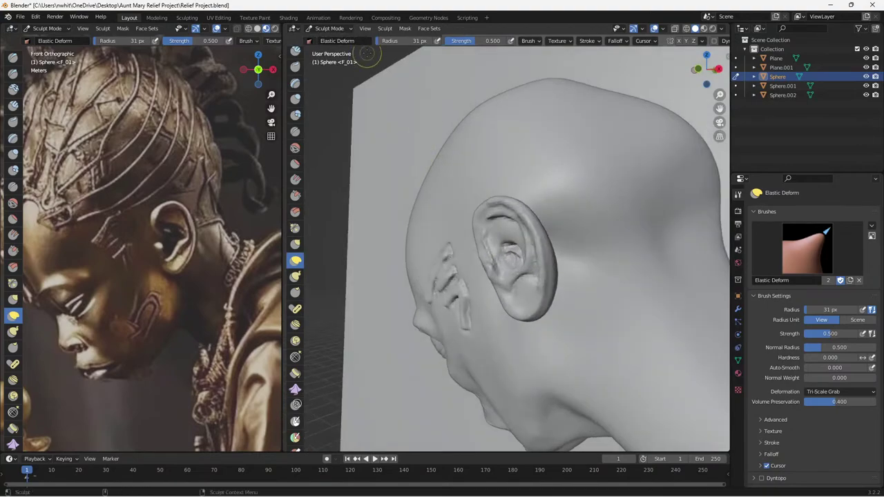
Switch sculpting back to the ear mesh and reshape the ear canal with Elastic Deform at 31 px radius, strength 0.500.
left_click(329, 29)
left_click(332, 39)
left_click(479, 239)
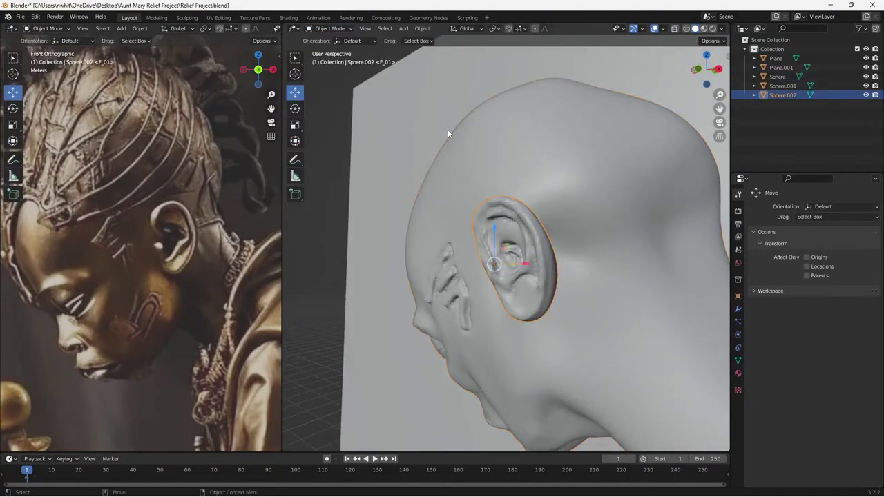
left_click(330, 28)
left_click(332, 60)
mouse_move(514, 203)
middle_mouse_down()
mouse_move(587, 273)
mouse_move(548, 242)
middle_mouse_up()
left_click(295, 73)
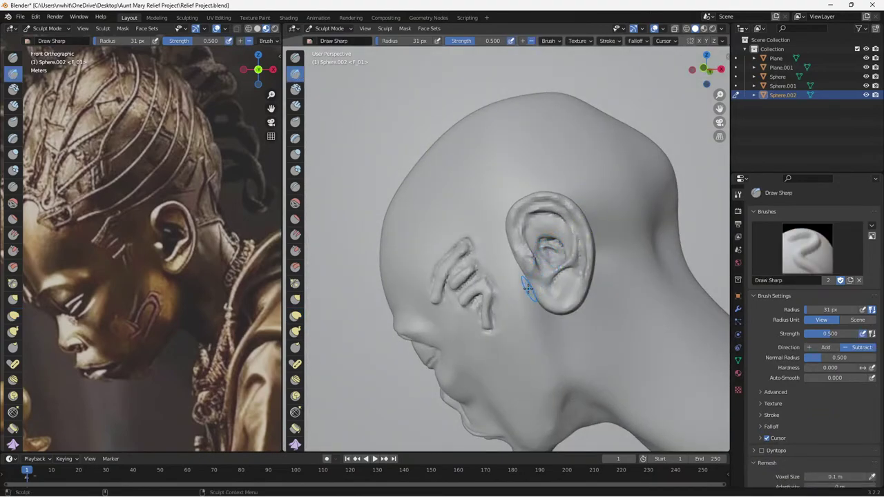
left_click(295, 315)
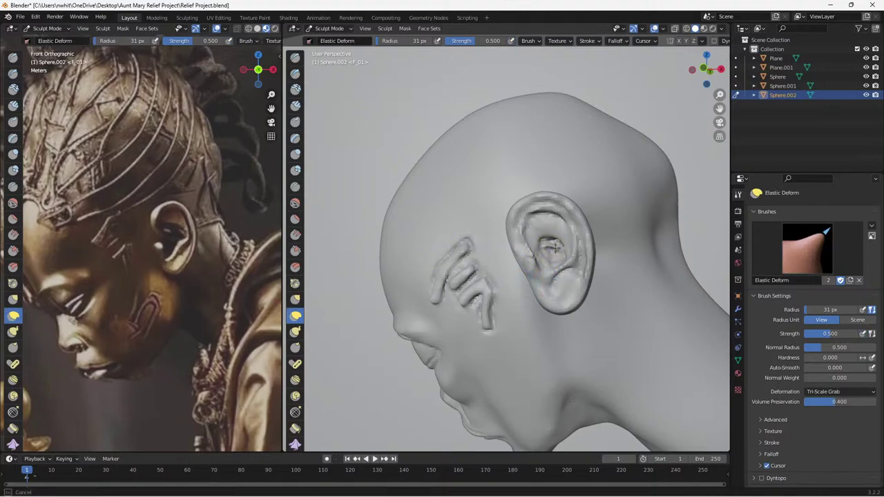
key("space")
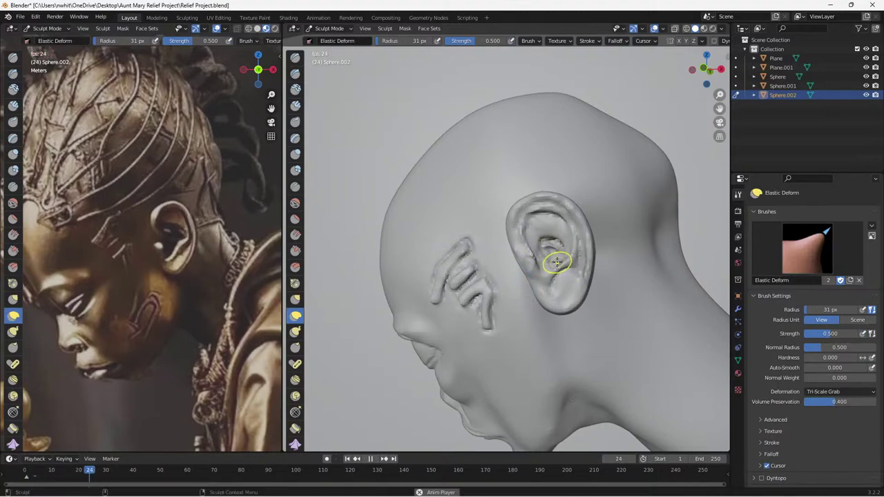
key("space")
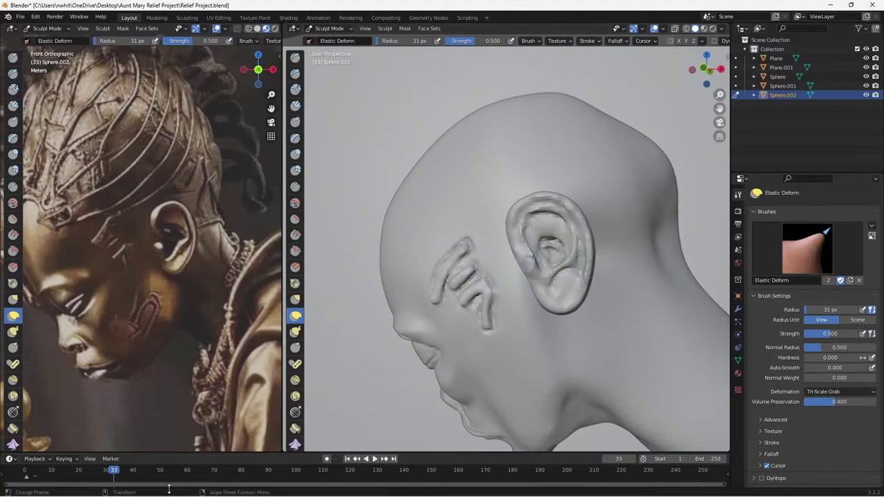
left_click_drag(108, 476, 24, 476)
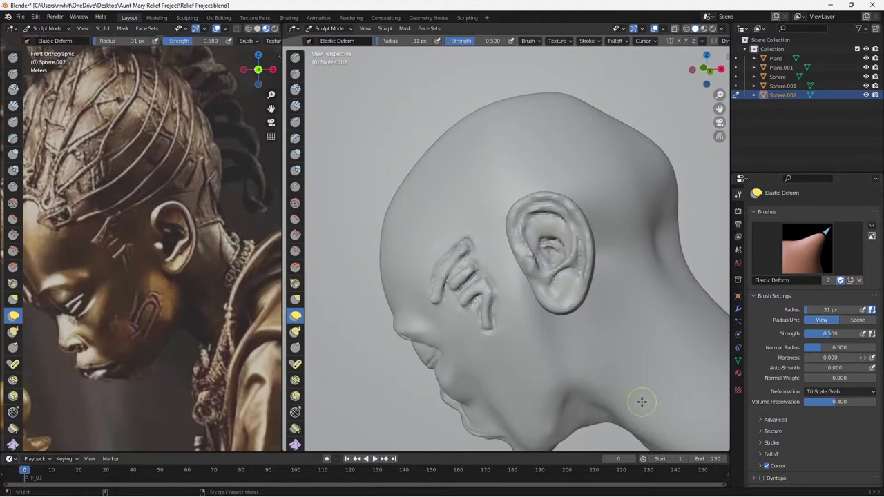
Push the ear canal inwards and reshape its opening from several angles with Grab at 31 px radius, strength 1.000.
middle_click_drag(538, 276, 517, 285)
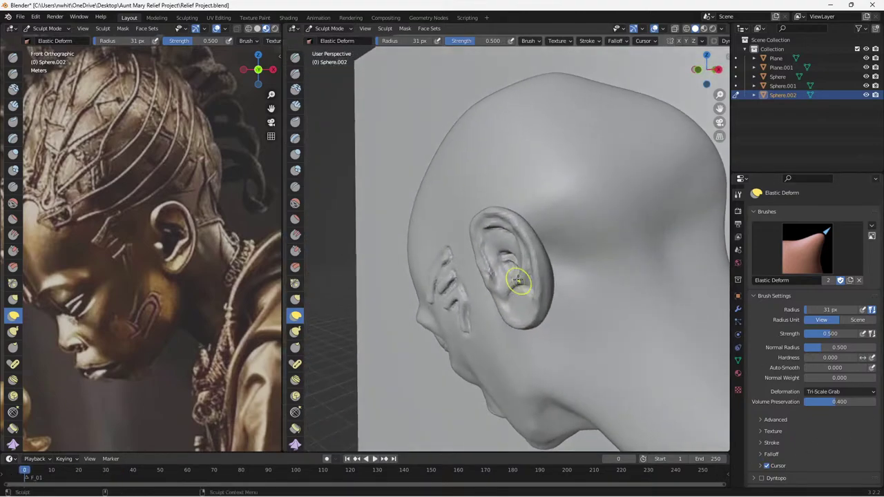
left_click(295, 299)
left_click_drag(514, 251, 513, 265)
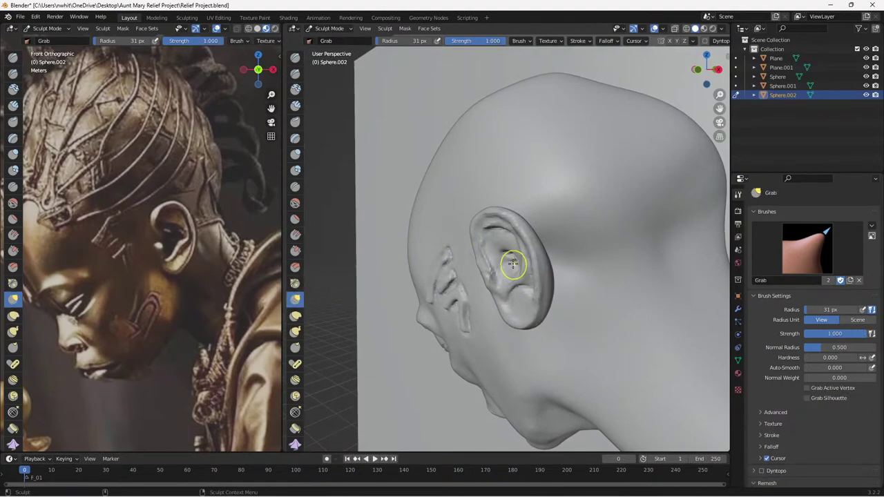
mouse_move(553, 280)
middle_mouse_down()
mouse_move(556, 262)
mouse_move(533, 226)
mouse_move(600, 295)
mouse_move(580, 285)
middle_mouse_up()
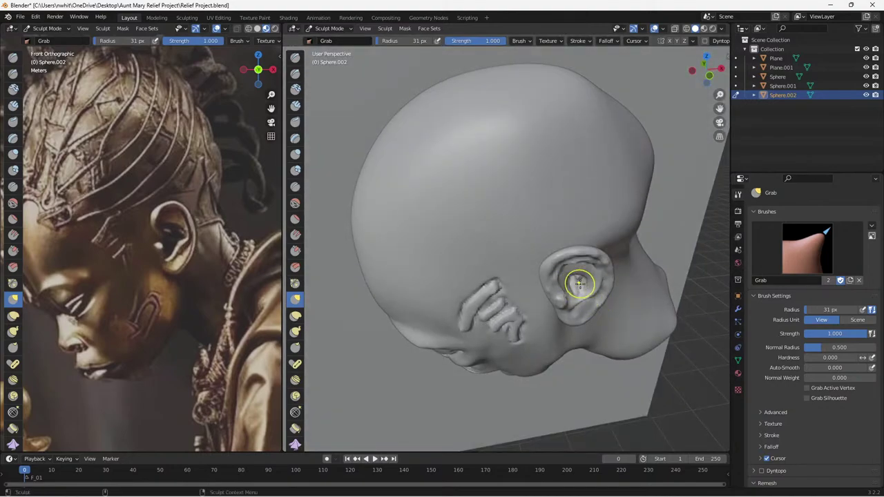
left_click_drag(583, 279, 584, 276)
mouse_move(588, 288)
middle_mouse_down()
mouse_move(511, 245)
mouse_move(483, 211)
middle_mouse_up()
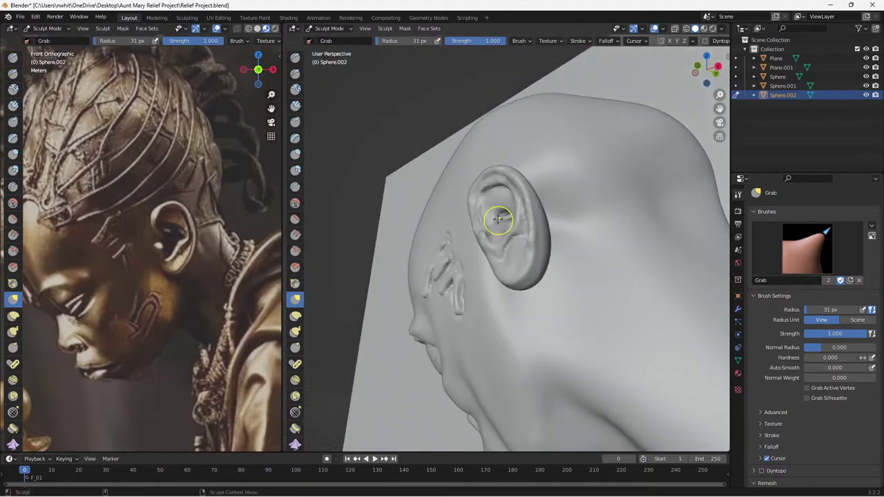
middle_click_drag(526, 254, 586, 302)
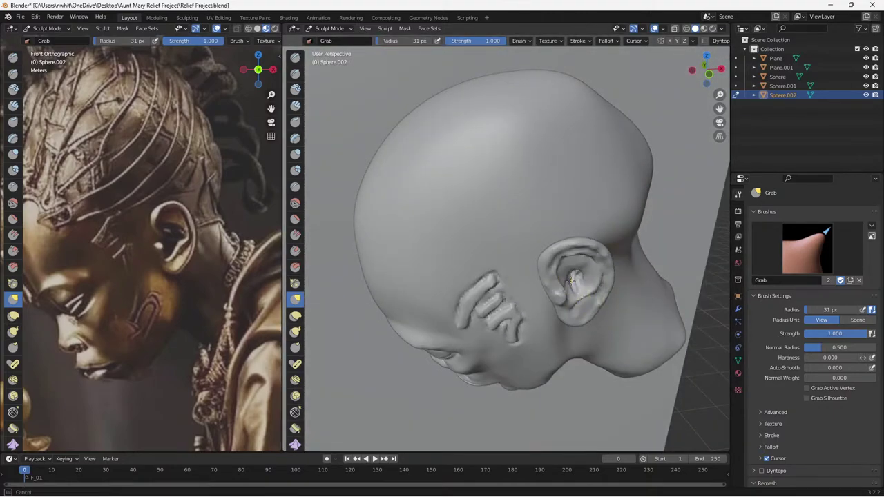
middle_click_drag(580, 271, 562, 247)
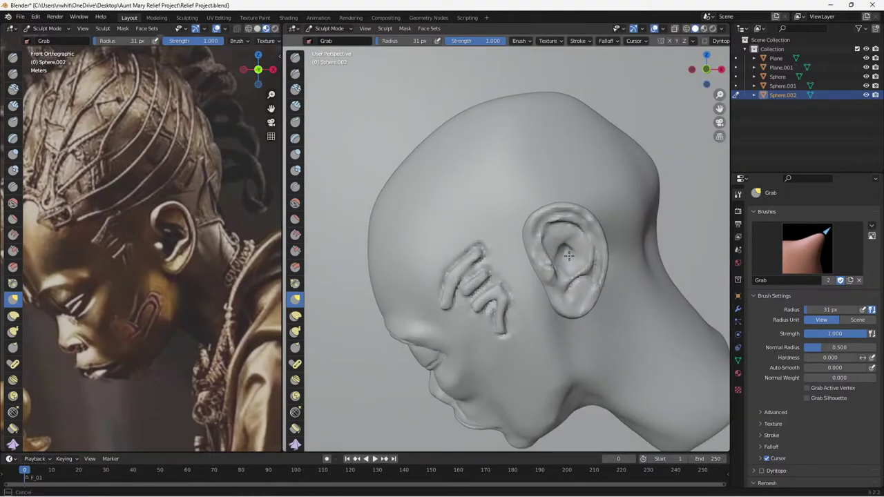
mouse_move(571, 257)
middle_mouse_down()
mouse_move(489, 199)
mouse_move(566, 276)
mouse_move(582, 233)
middle_mouse_up()
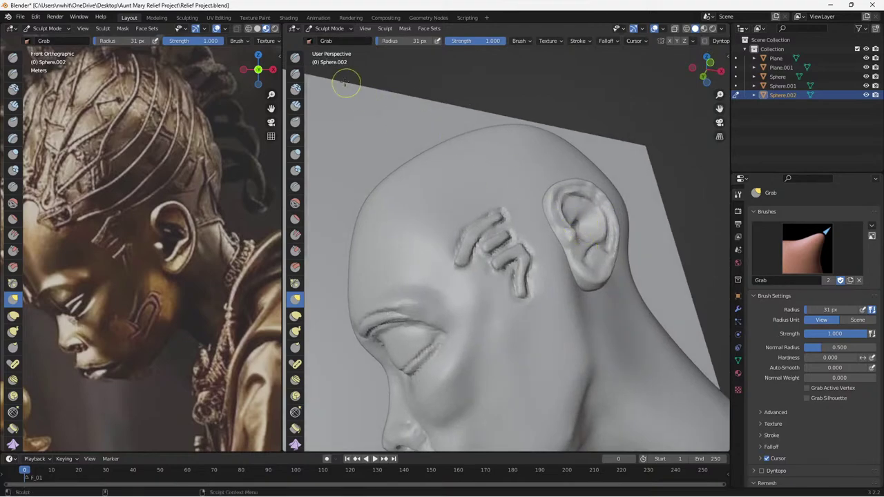
Carve the ear canal and the bowl around it deeper with Draw Sharp in Subtract mode at 31 px radius, strength 0.500.
left_click(295, 74)
mouse_move(483, 228)
middle_mouse_down()
mouse_move(517, 234)
mouse_move(533, 225)
middle_mouse_up()
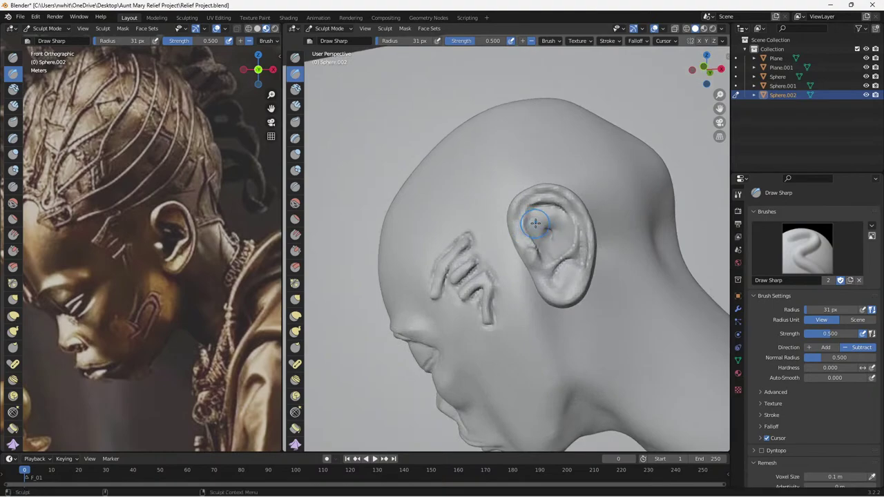
left_click_drag(535, 222, 547, 222)
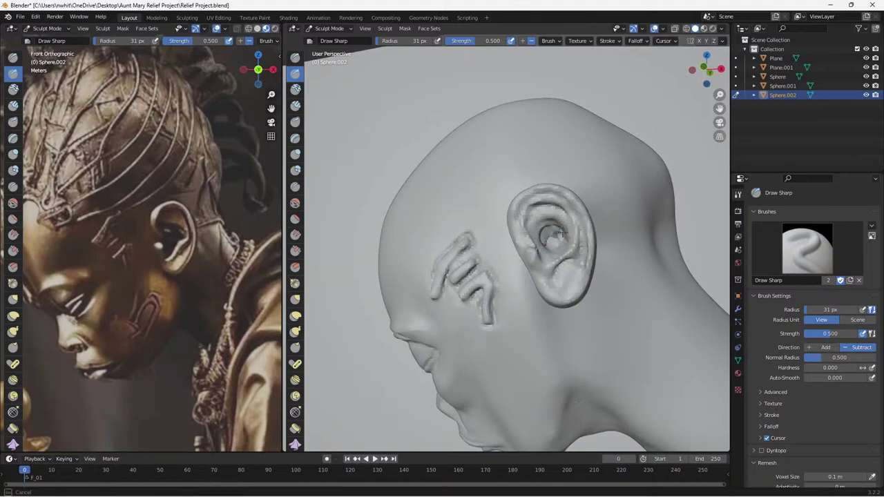
left_click_drag(548, 230, 551, 240)
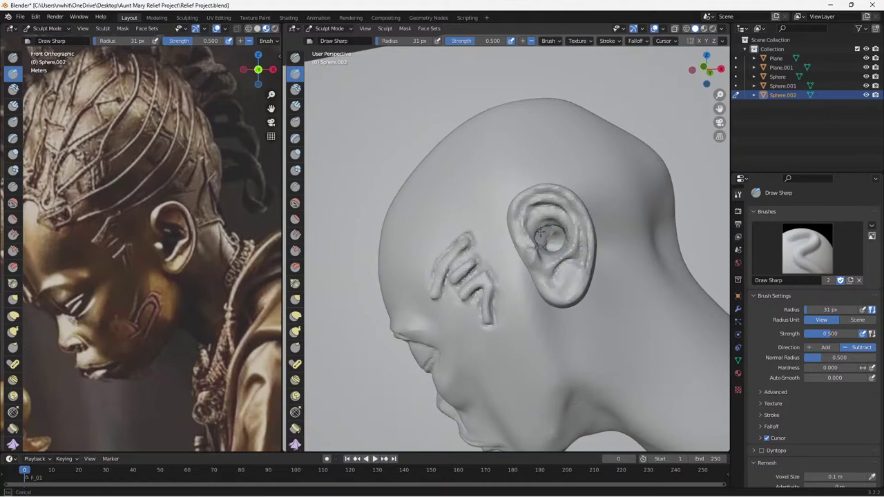
mouse_move(571, 222)
middle_mouse_down()
mouse_move(620, 249)
mouse_move(598, 270)
mouse_move(594, 262)
middle_mouse_up()
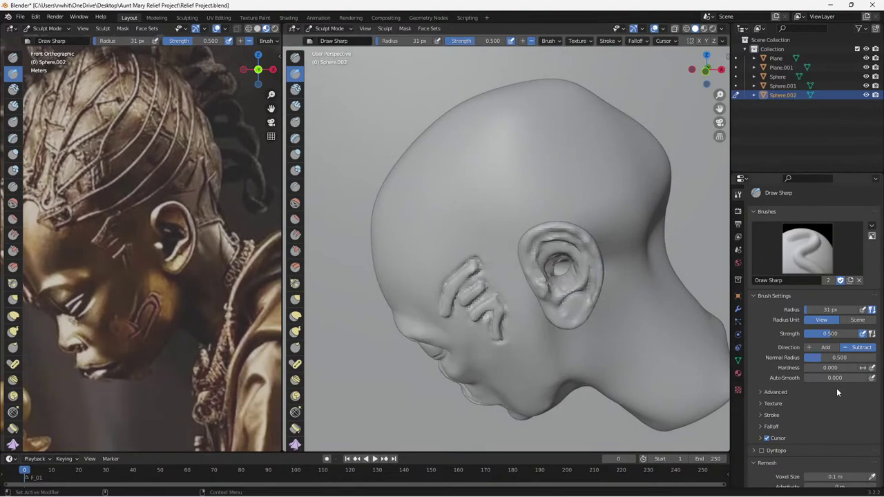
scroll(832, 390, "down", 3)
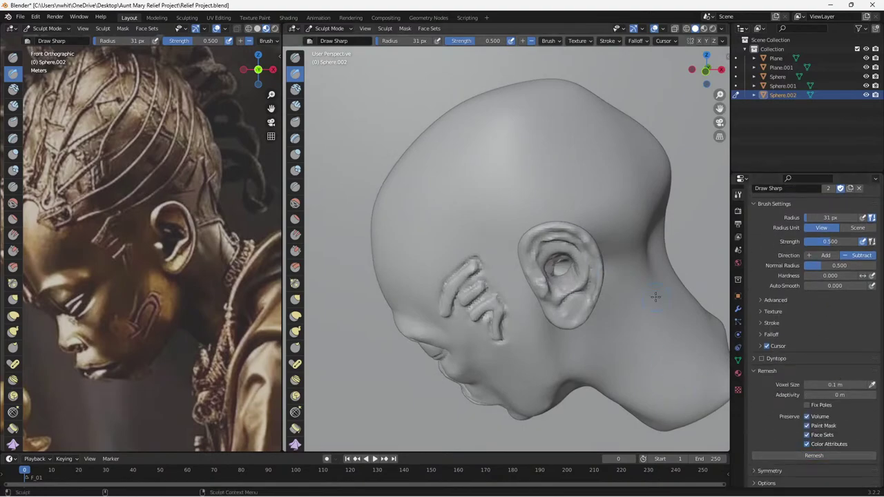
middle_click_drag(499, 280, 473, 247)
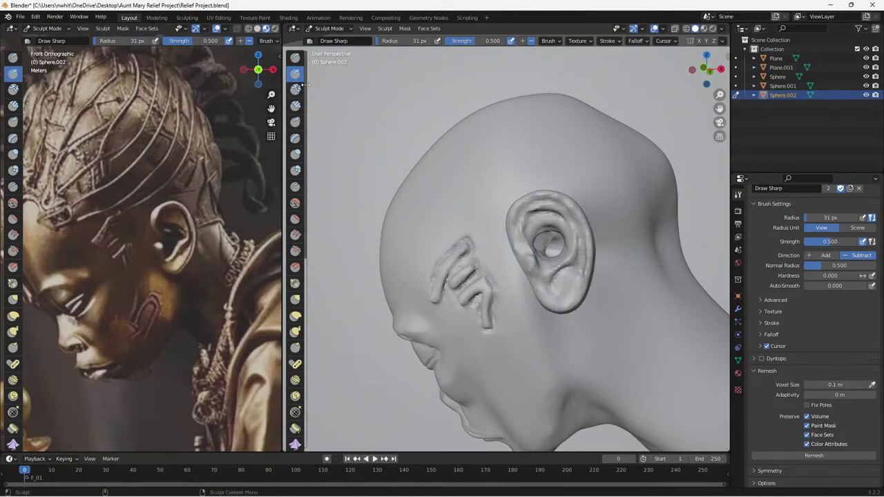
Build up the area above the earlobe and the ear's upper rim with SculptDraw at 31 px radius, strength 0.500.
key("x")
mouse_move(552, 267)
left_mouse_down()
mouse_move(550, 238)
mouse_move(554, 246)
mouse_move(546, 248)
mouse_move(559, 230)
mouse_move(542, 280)
left_mouse_up()
mouse_move(542, 280)
middle_mouse_down()
mouse_move(604, 271)
mouse_move(556, 290)
mouse_move(549, 276)
mouse_move(593, 235)
mouse_move(513, 185)
middle_mouse_up()
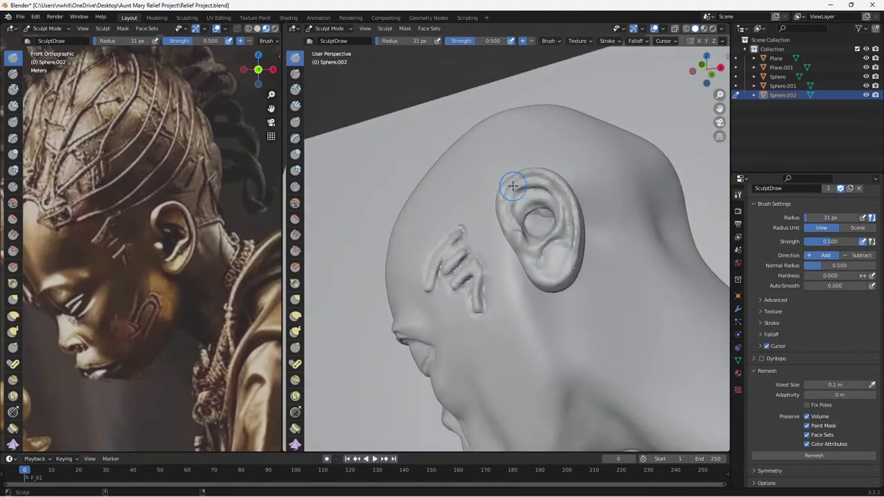
left_click_drag(513, 185, 539, 185)
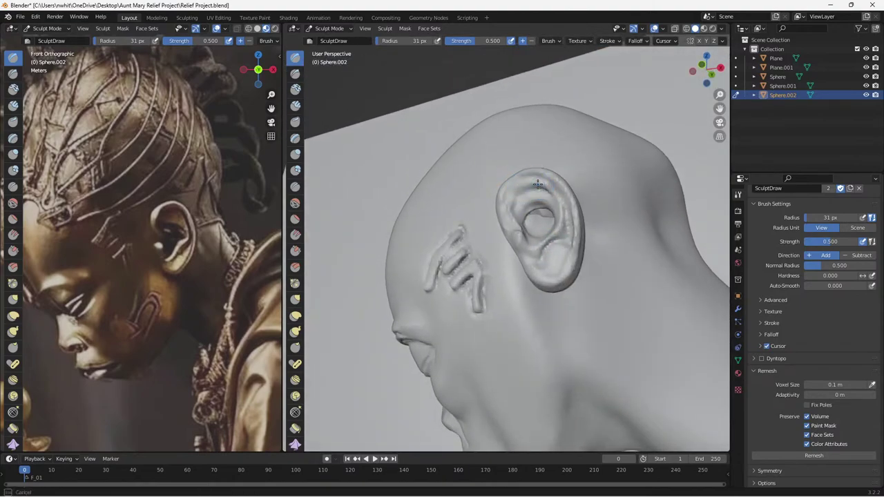
Flatten the folds above the ear canal with Flatten/Contrast at 21 px radius, strength 1.000.
left_click(295, 219)
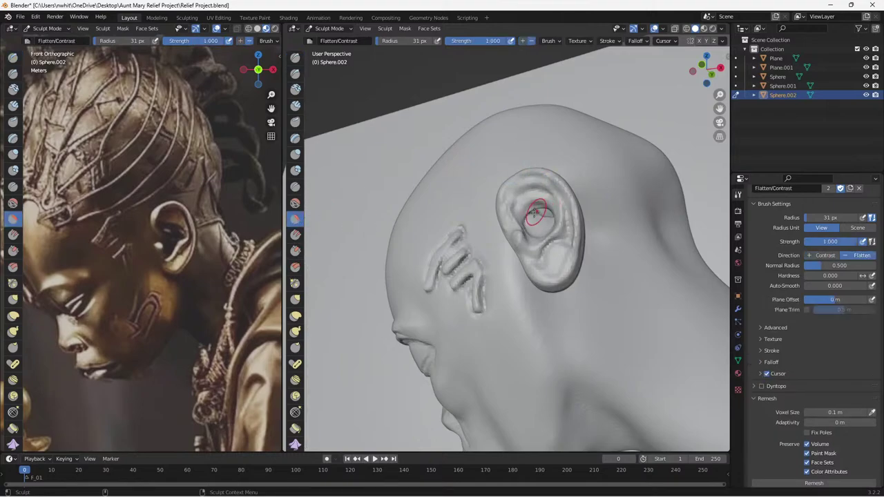
key("bracketleft")
key("bracketleft")
mouse_move(527, 211)
left_mouse_down()
mouse_move(545, 207)
mouse_move(536, 197)
mouse_move(553, 210)
mouse_move(521, 193)
left_mouse_up()
mouse_move(520, 193)
left_mouse_down()
mouse_move(531, 188)
mouse_move(520, 183)
mouse_move(531, 182)
mouse_move(558, 206)
left_mouse_up()
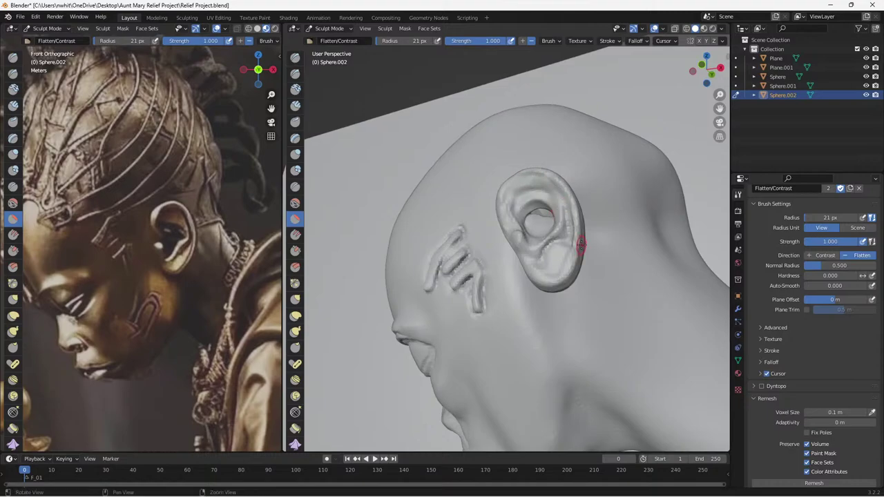
Even out the face of the ear's outer rim from the top down to the lobe with Flatten/Contrast at 21 px radius.
left_click_drag(582, 244, 615, 261, "alt")
middle_click_drag(615, 261, 593, 250)
left_click_drag(550, 186, 564, 187)
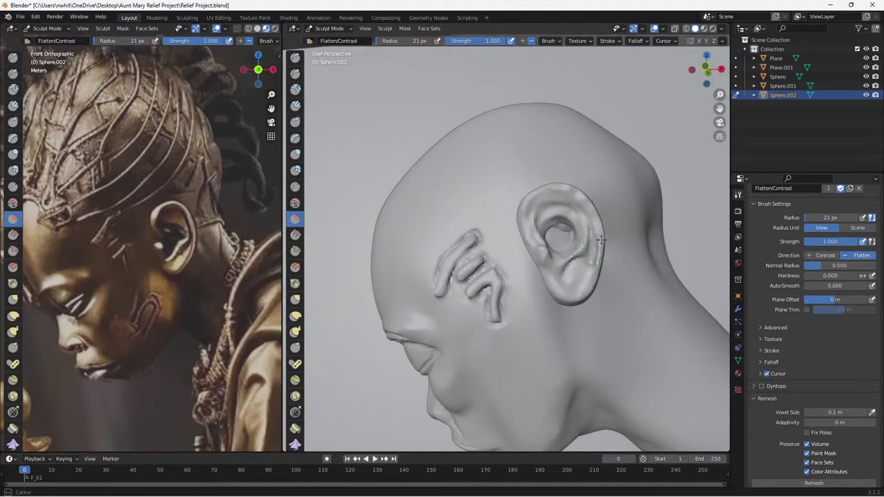
left_click_drag(589, 286, 587, 276)
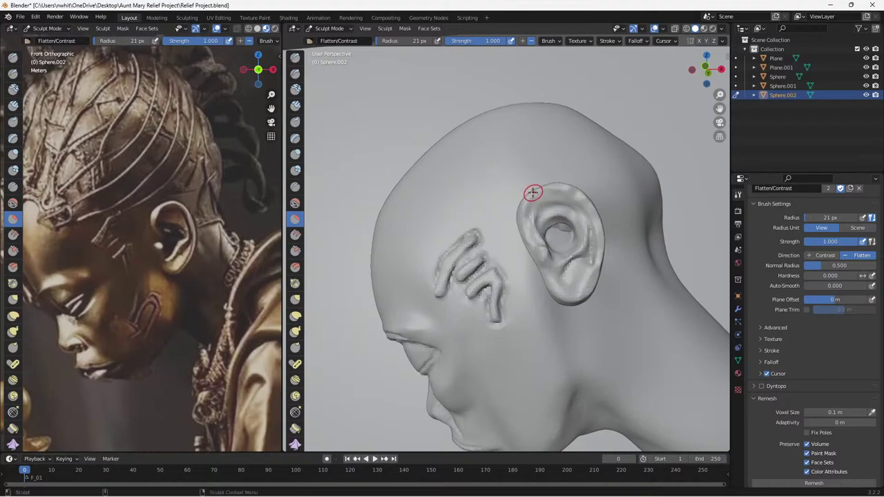
left_click_drag(581, 200, 571, 190)
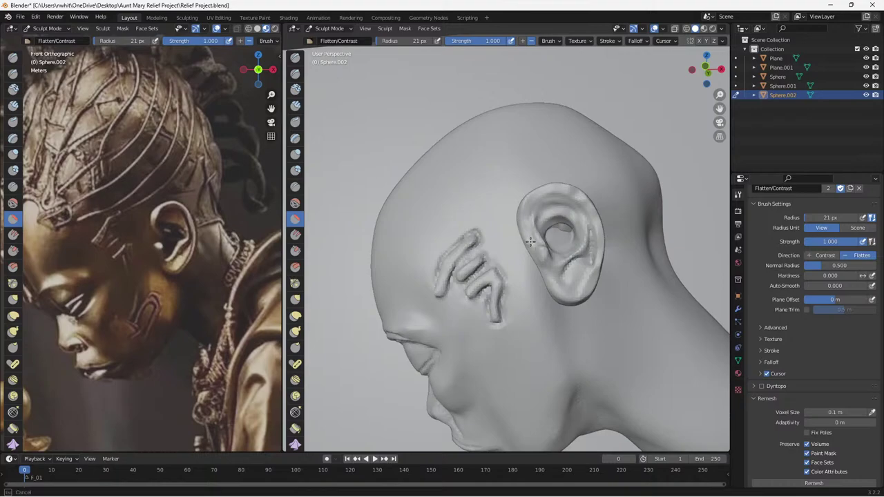
left_click_drag(525, 202, 527, 200)
Flatten the rear edge of the ear's outer rim from behind and above with Flatten/Contrast at 21 px radius.
middle_click_drag(601, 292, 536, 299)
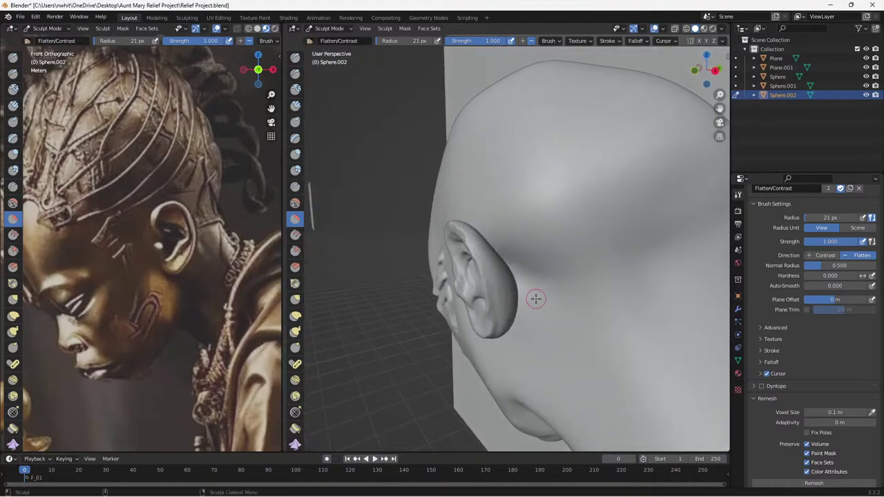
mouse_move(491, 325)
left_mouse_down()
mouse_move(488, 270)
mouse_move(464, 228)
left_mouse_up()
middle_click_drag(464, 228, 507, 302)
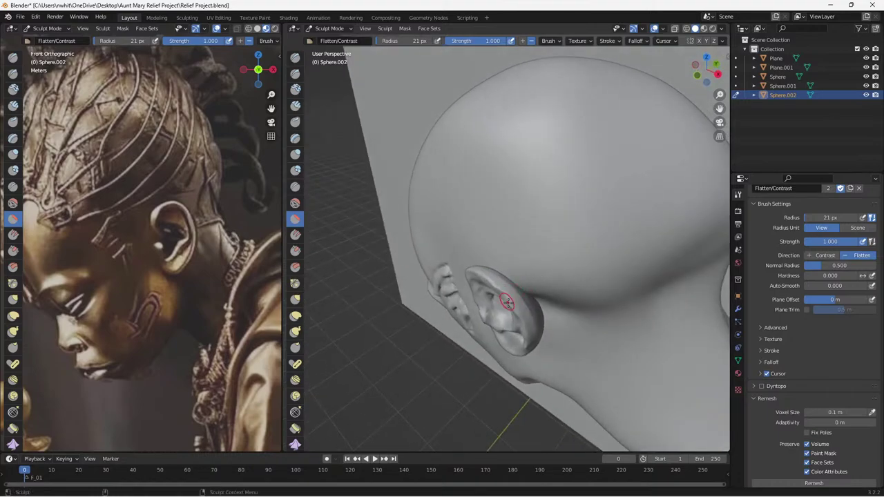
left_click_drag(512, 296, 481, 270)
left_click_drag(509, 295, 482, 269)
Flatten the upper front edge of the ear's rim as seen from the face side, using Flatten/Contrast at 21 px radius.
middle_click_drag(536, 339, 580, 226)
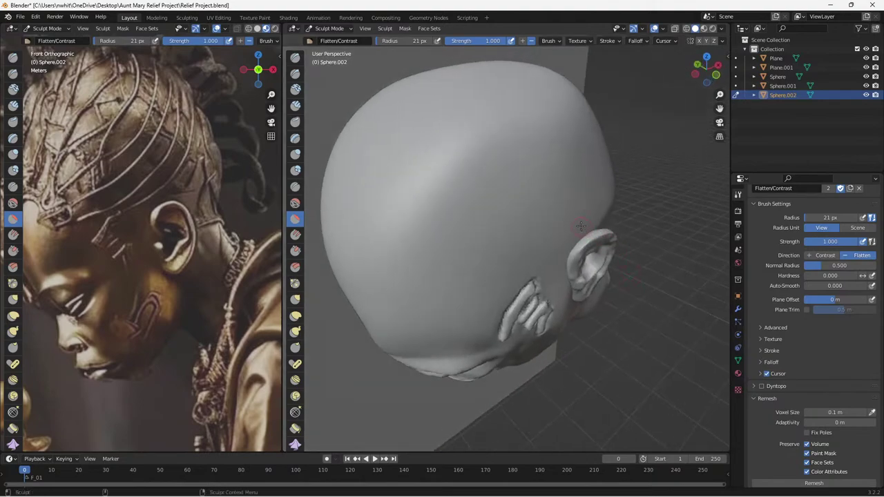
left_click_drag(600, 228, 593, 236)
left_click_drag(598, 231, 583, 245)
left_click_drag(581, 248, 575, 256)
middle_click_drag(575, 256, 501, 304)
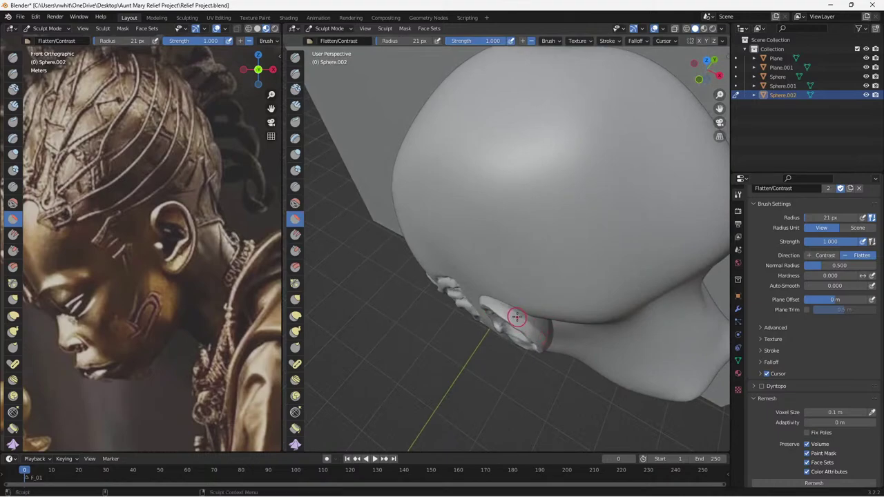
Touch up the top of the ear's rim with Flatten/Contrast at 21 px radius and examine its surface up close.
middle_click_drag(528, 336, 545, 284)
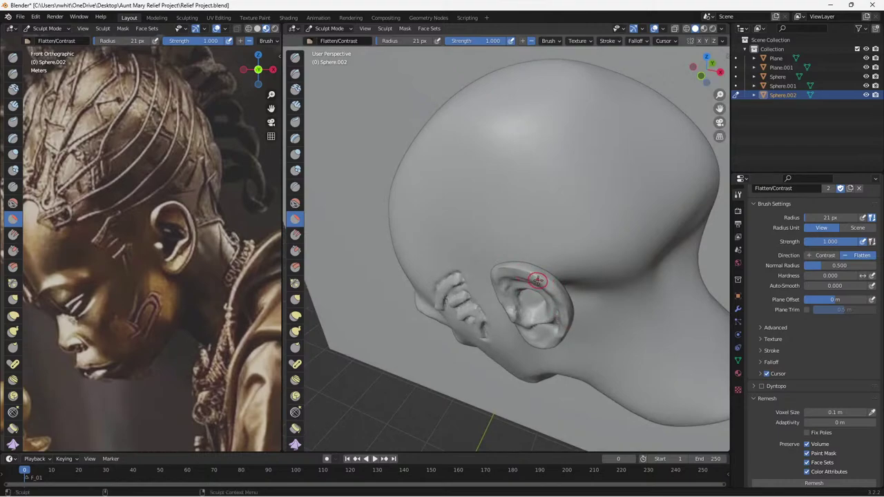
left_click_drag(537, 280, 538, 276)
scroll(556, 319, "up", 5)
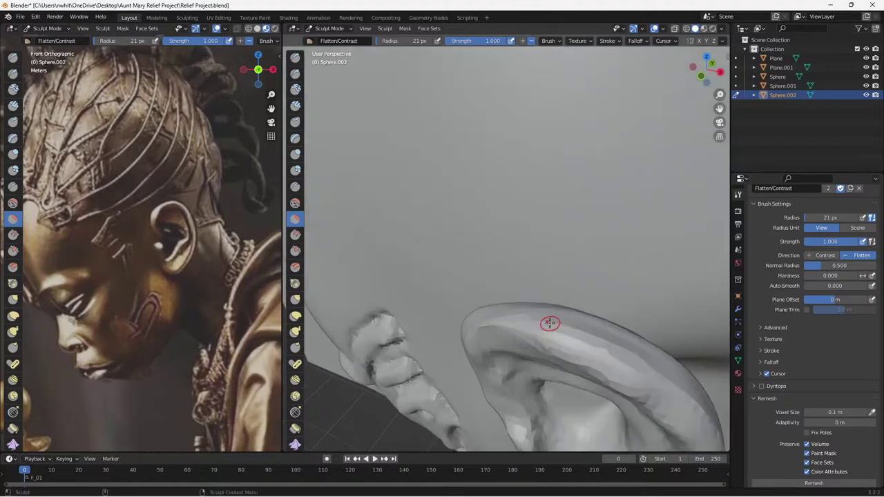
scroll(596, 283, "down", 2)
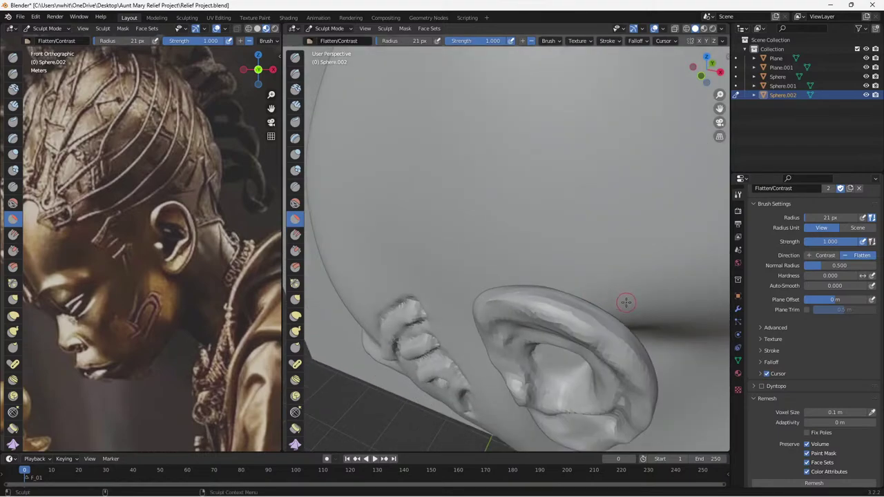
middle_click_drag(626, 302, 573, 280)
scroll(556, 274, "up", 2)
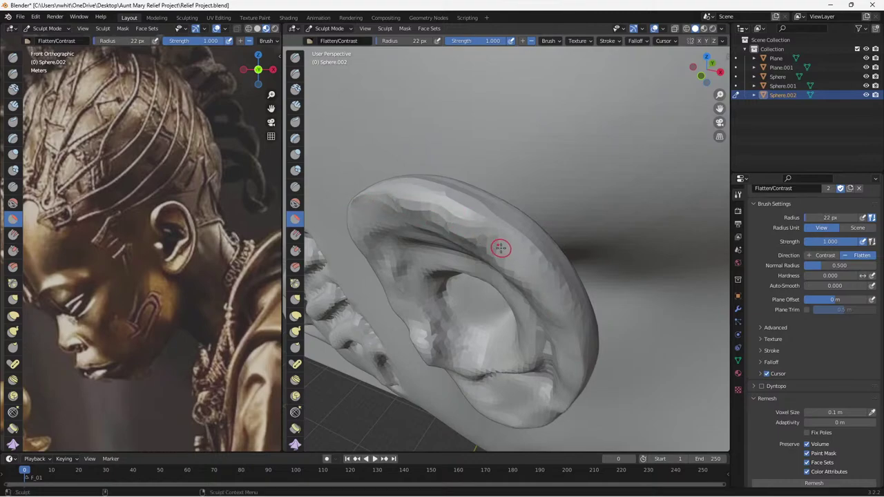
scroll(475, 203, "down", 5)
scroll(504, 268, "up", 3)
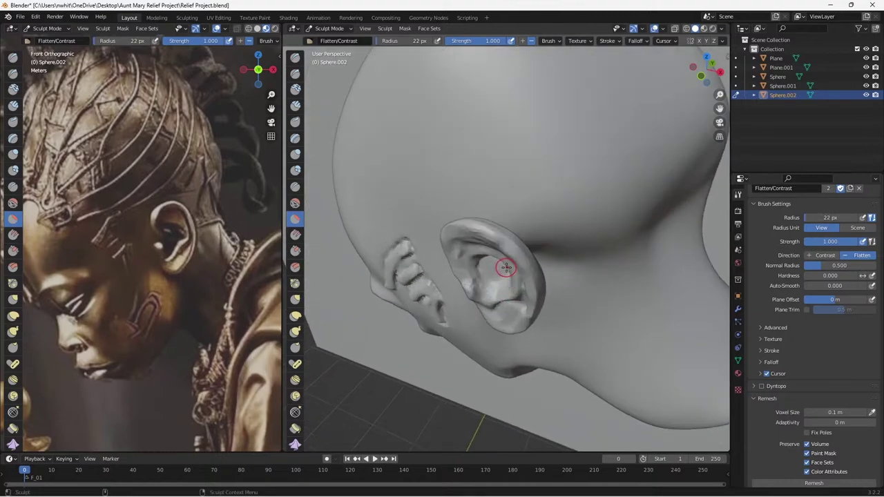
Flatten the tragus, the ear's front edge and the bottom of the lobe with Flatten/Contrast at 28 px radius.
middle_click_drag(505, 269, 539, 239)
scroll(538, 238, "up", 2)
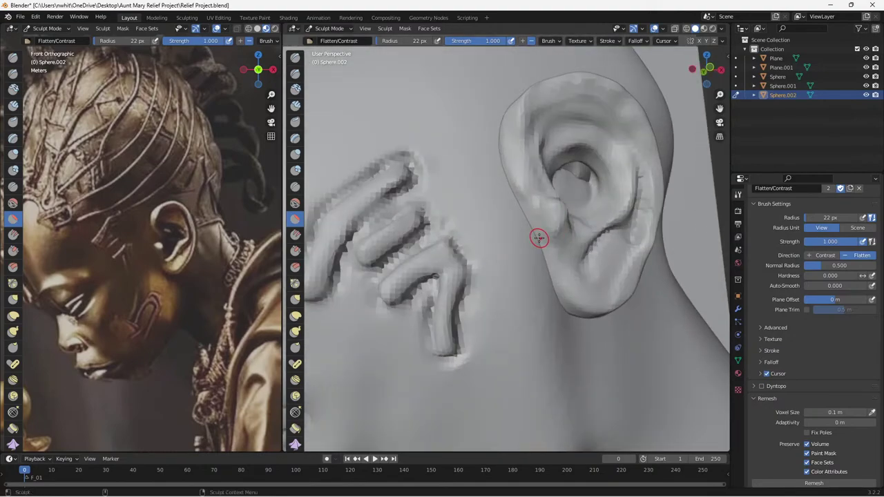
key("bracketright")
mouse_move(561, 214)
left_mouse_down()
mouse_move(555, 204)
mouse_move(560, 240)
left_mouse_up()
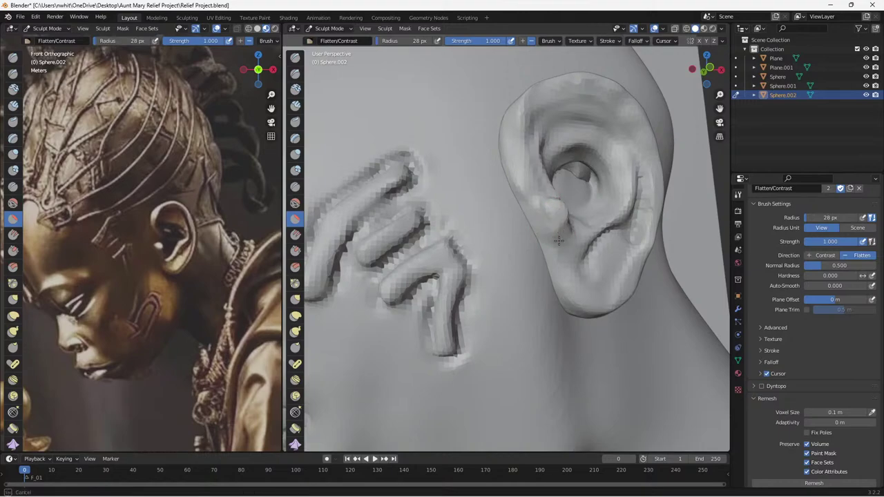
mouse_move(545, 199)
left_mouse_down()
mouse_move(559, 223)
mouse_move(544, 227)
mouse_move(547, 241)
left_mouse_up()
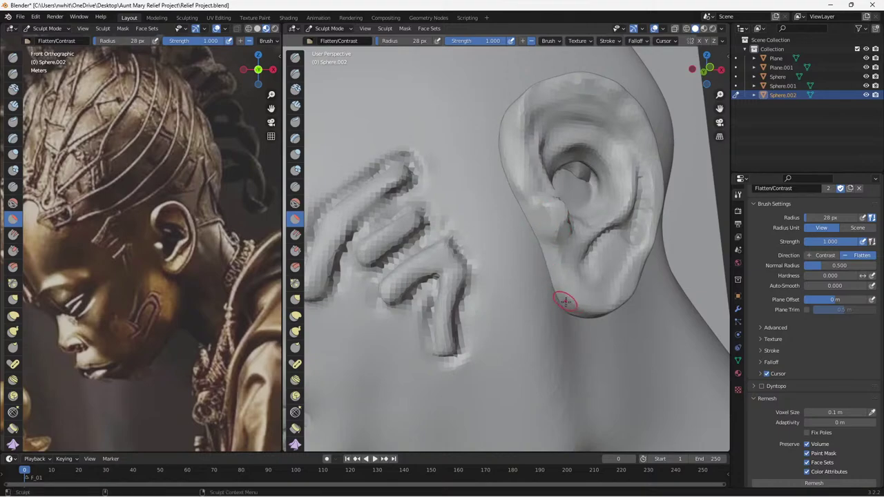
left_click_drag(582, 317, 588, 331)
Set the Flatten/Contrast radius to 61 px and flatten the underside of the earlobe.
middle_click_drag(575, 334, 516, 233)
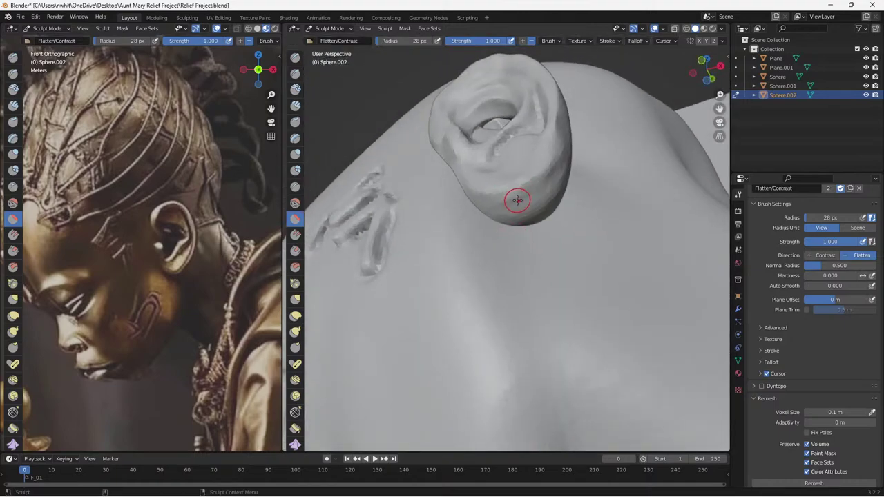
key("f")
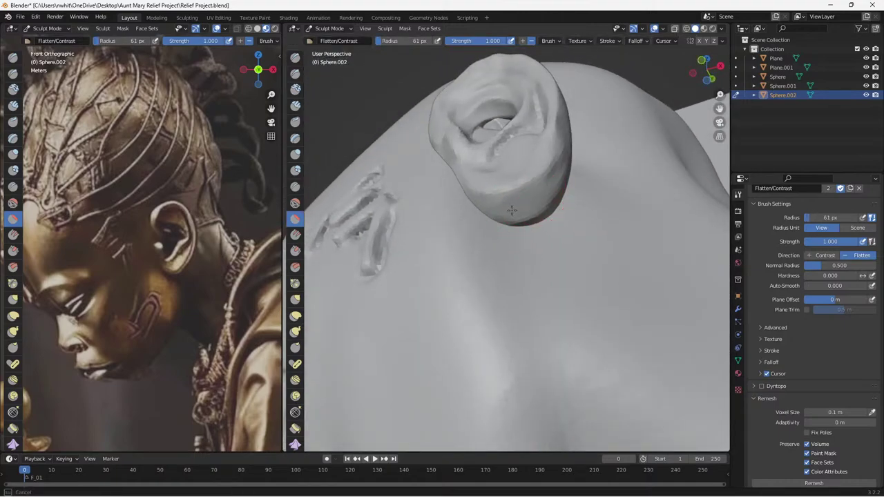
left_click(513, 211)
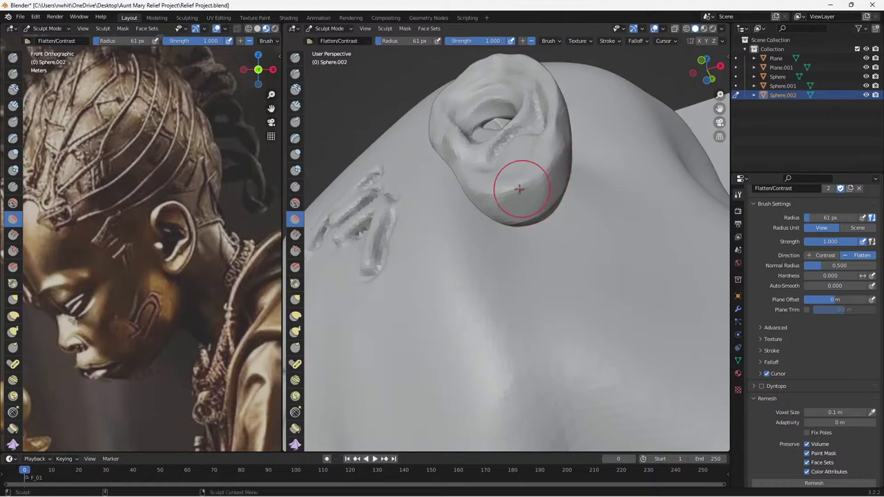
middle_click_drag(509, 202, 565, 273)
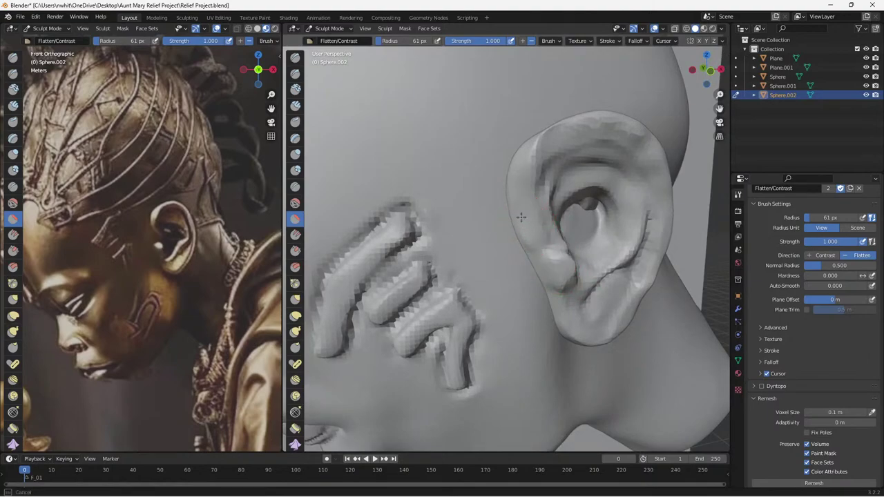
Flatten the front and top of the ear's rim from above with Flatten/Contrast at 61 px radius.
mouse_move(523, 214)
middle_mouse_down()
mouse_move(545, 241)
mouse_move(605, 210)
middle_mouse_up()
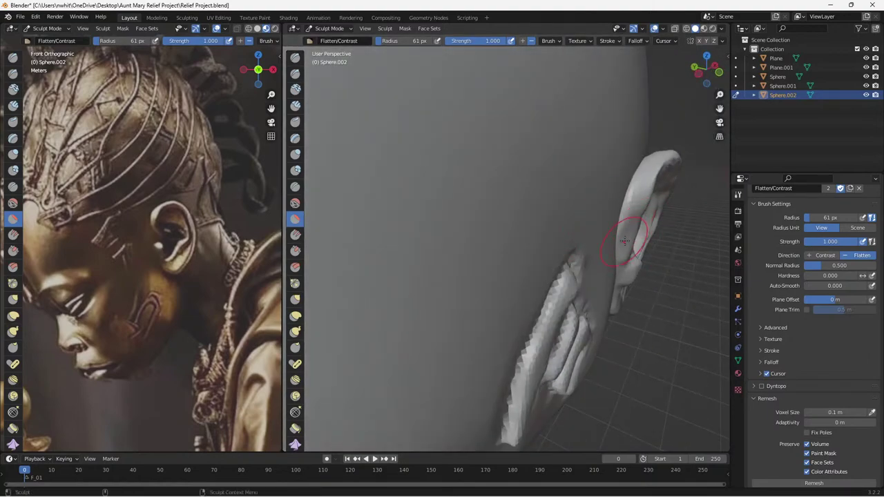
middle_click_drag(647, 181, 629, 231)
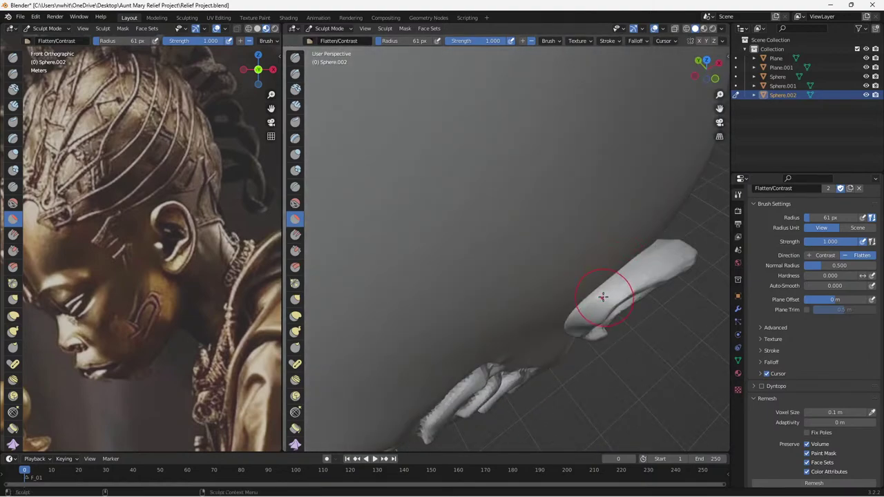
left_click_drag(602, 298, 627, 281)
left_click_drag(600, 300, 639, 273)
left_click_drag(618, 288, 656, 264)
Flatten the ear's upper rim towards the back and along its rear side with Flatten/Contrast at 61 px radius.
middle_click_drag(680, 286, 603, 223)
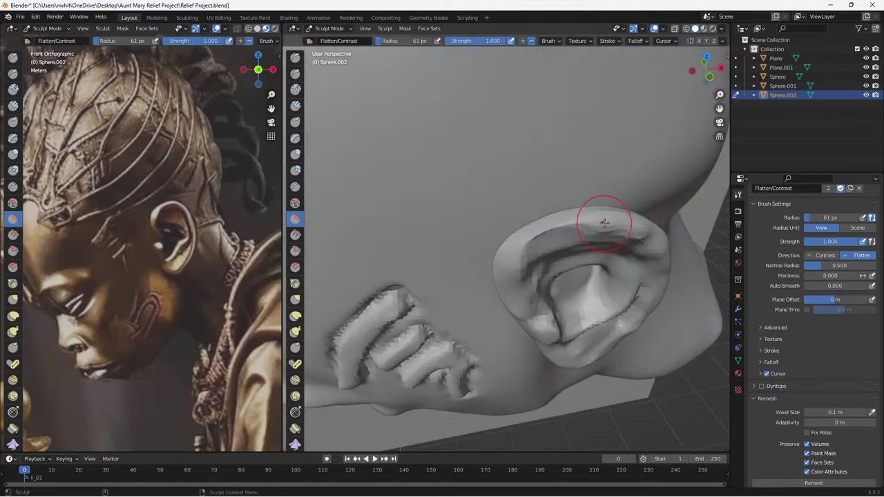
left_click_drag(584, 219, 658, 249)
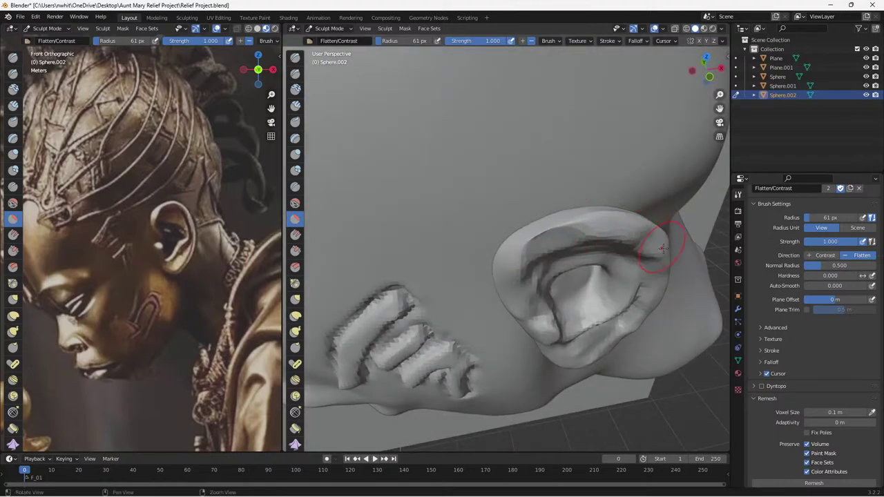
middle_click_drag(662, 249, 449, 238)
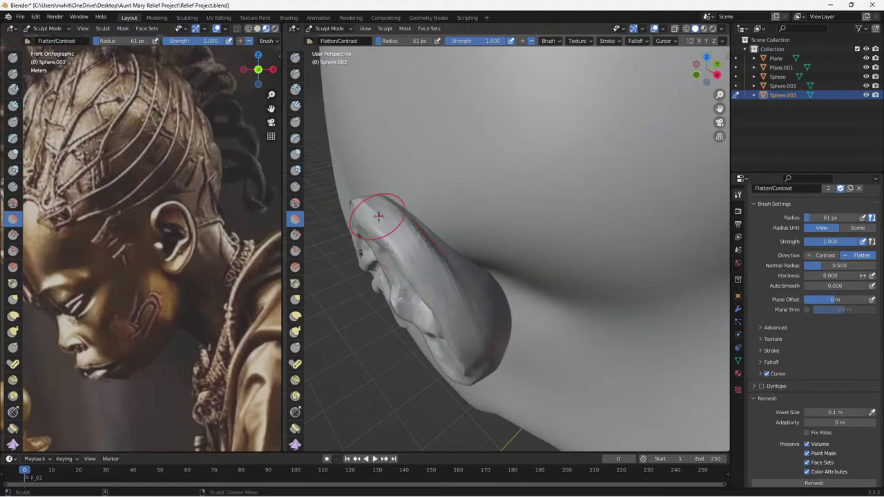
left_click_drag(378, 216, 391, 231)
left_click_drag(357, 201, 414, 226)
middle_click_drag(427, 230, 385, 147)
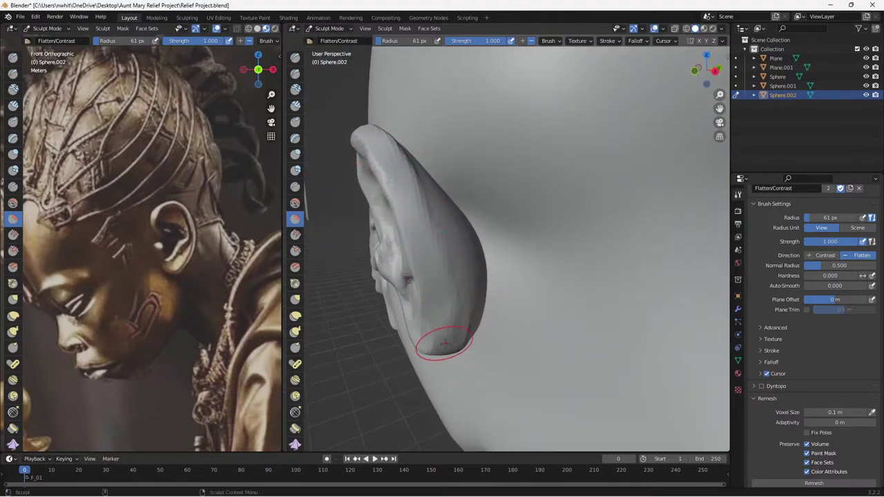
Flatten the back of the ear at 61 px radius and its front edge at 38 px radius with Flatten/Contrast.
mouse_move(445, 343)
left_mouse_down()
mouse_move(430, 253)
mouse_move(453, 213)
left_mouse_up()
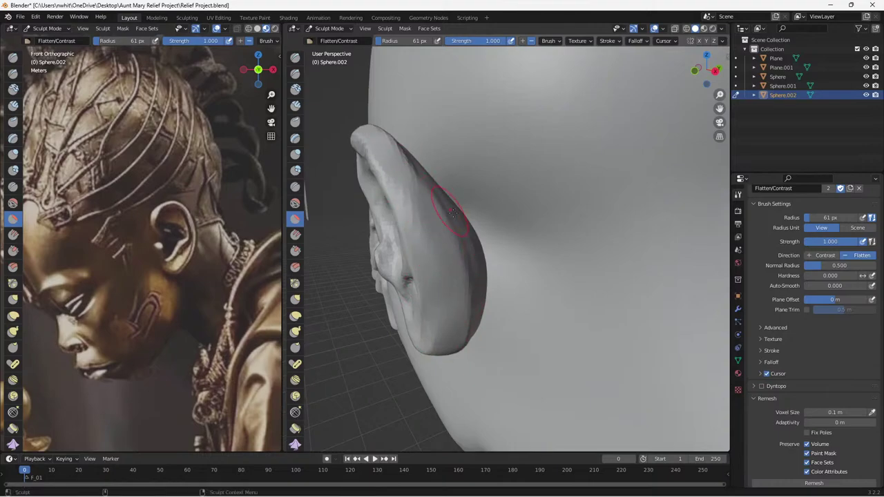
middle_click_drag(452, 212, 536, 217)
middle_click_drag(543, 246, 506, 263)
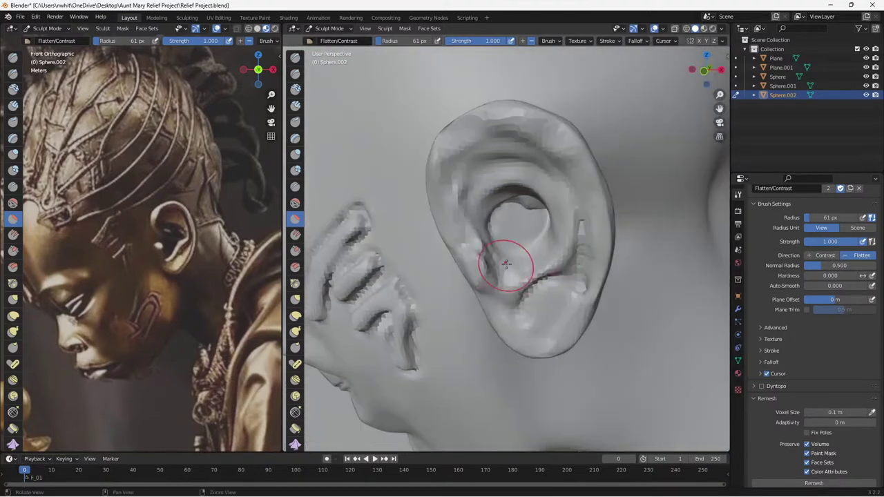
key("bracketleft")
key("bracketleft")
key("bracketleft")
key("bracketleft")
left_click_drag(479, 264, 470, 255)
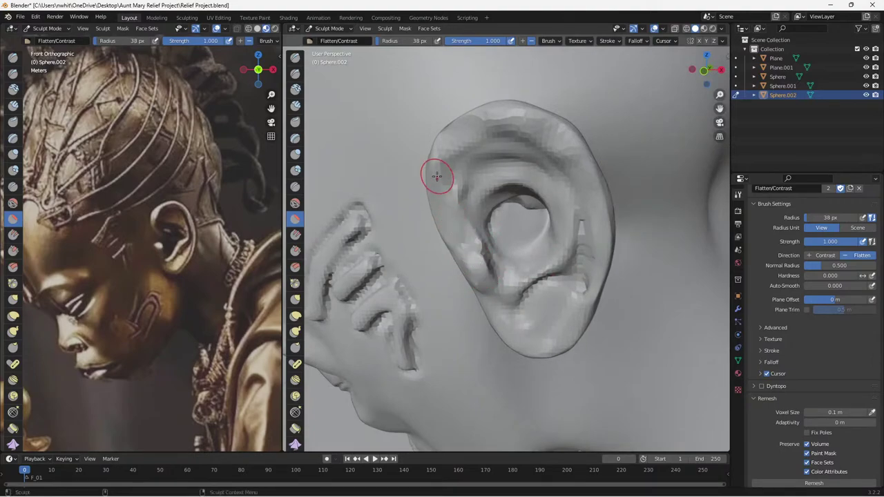
Carve a groove beneath the ear's upper rim with Draw Sharp at 16 px radius, set to Subtract.
left_click(295, 73)
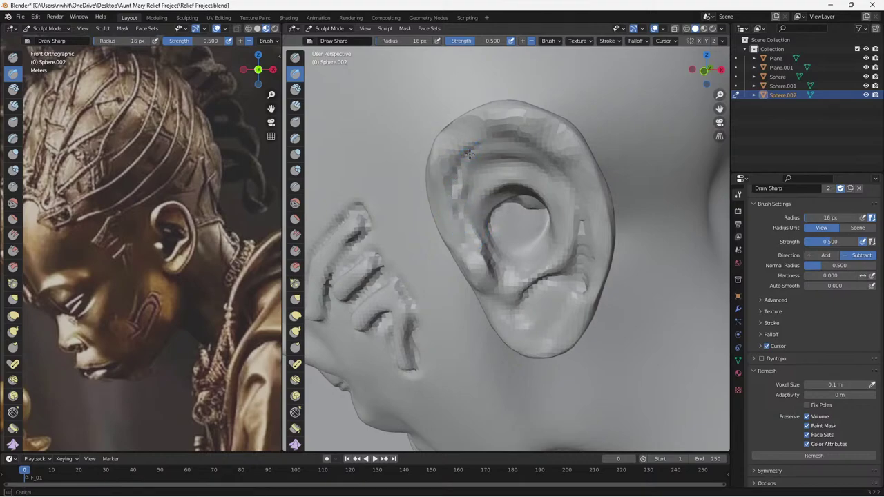
left_click_drag(469, 154, 480, 142)
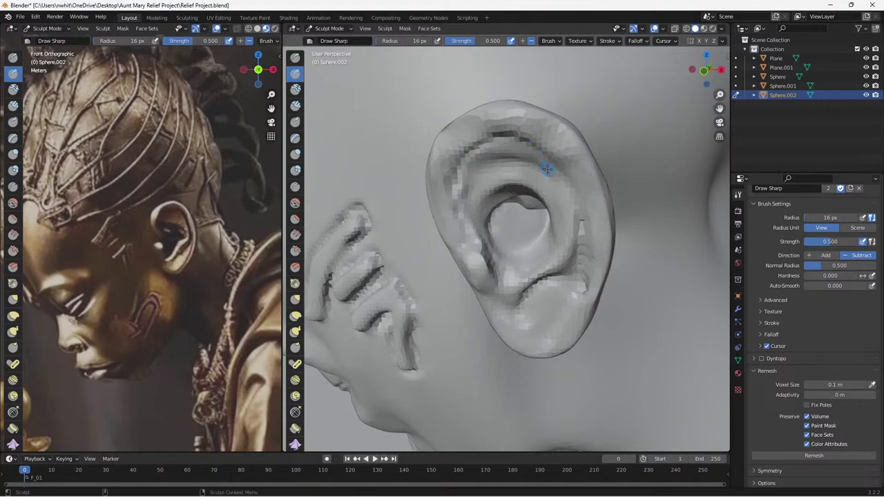
middle_click_drag(547, 170, 592, 102)
mouse_move(592, 101)
left_mouse_down()
mouse_move(574, 106)
mouse_move(622, 165)
left_mouse_up()
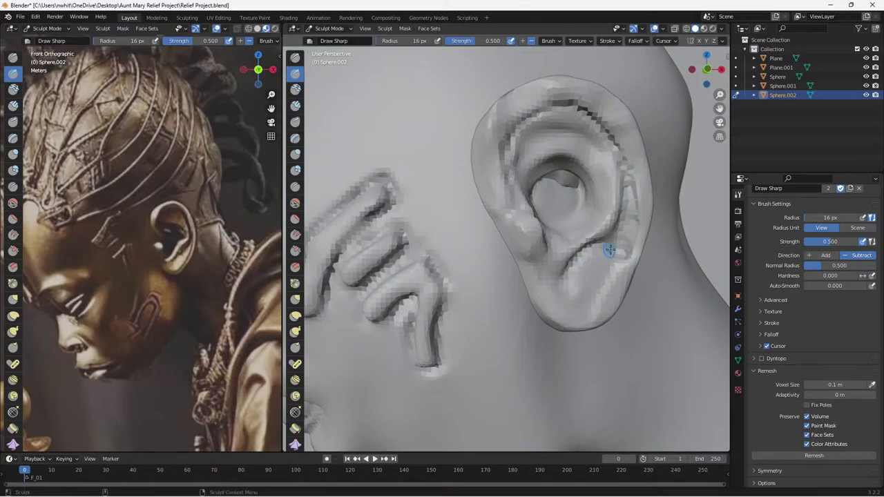
Carve the crease around the earlobe and up inside the ear's rear rim with Draw Sharp at 16 px radius.
mouse_move(589, 255)
left_mouse_down()
mouse_move(606, 265)
mouse_move(606, 285)
mouse_move(554, 300)
left_mouse_up()
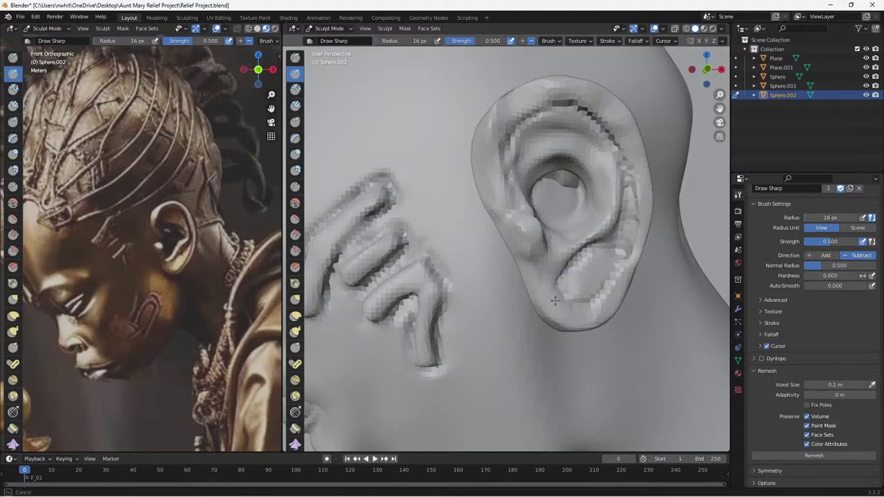
left_click_drag(626, 250, 635, 201)
left_click_drag(636, 222, 624, 163)
left_click_drag(628, 185, 622, 163)
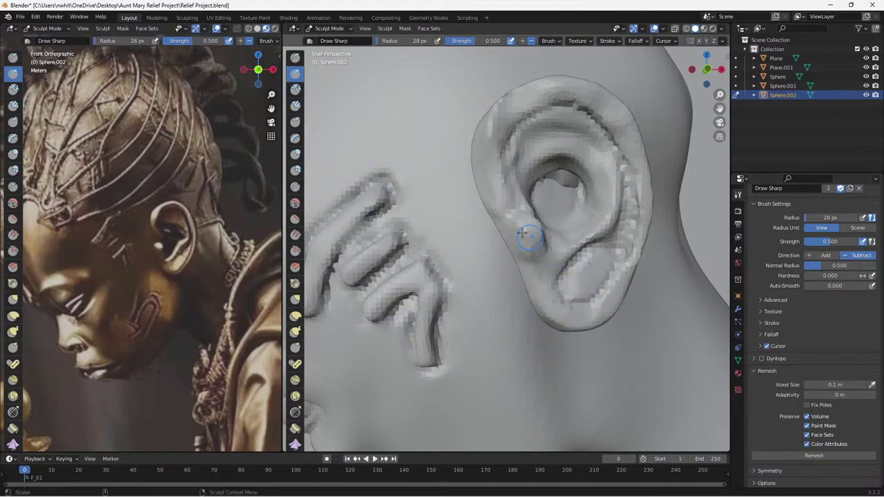
Flatten the rear rim crease with Flatten/Contrast, and soften the groove under the upper rim at 22 px radius.
key("shift+t")
mouse_move(592, 274)
left_mouse_down()
mouse_move(582, 291)
mouse_move(601, 276)
mouse_move(596, 257)
mouse_move(627, 255)
mouse_move(626, 165)
mouse_move(632, 189)
left_mouse_up()
key("bracketleft")
key("bracketleft")
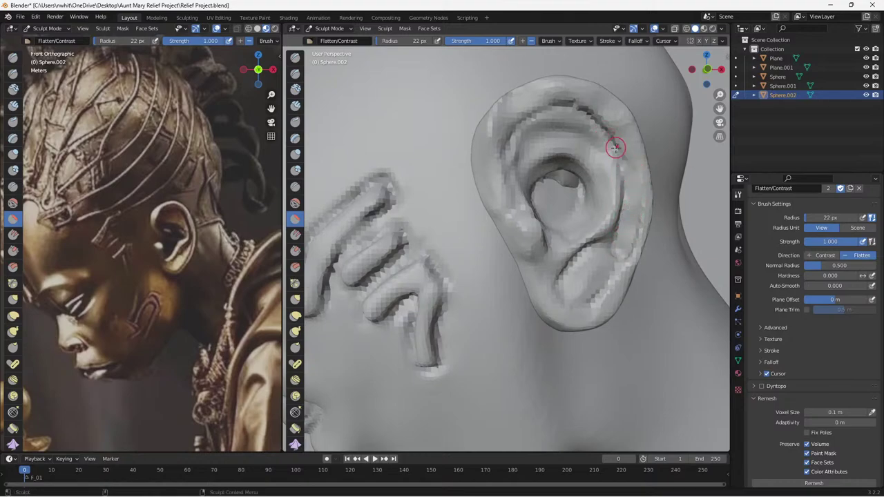
mouse_move(615, 148)
left_mouse_down()
mouse_move(610, 137)
mouse_move(623, 158)
mouse_move(585, 103)
mouse_move(553, 102)
left_mouse_up()
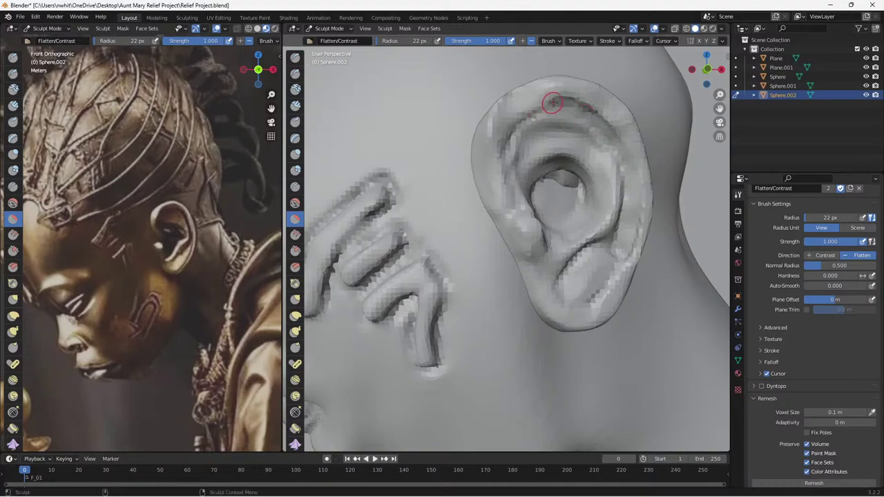
mouse_move(503, 138)
left_mouse_down()
mouse_move(512, 130)
mouse_move(507, 148)
mouse_move(524, 120)
left_mouse_up()
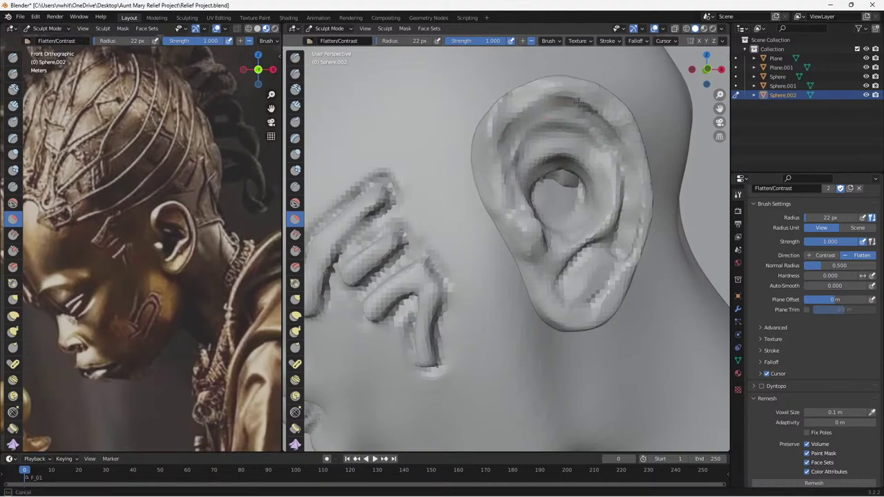
Flatten the rear part of the upper groove and the inside of the ear's rear rim with Flatten/Contrast at 22 px.
left_click_drag(573, 100, 606, 123)
mouse_move(605, 123)
left_mouse_down()
mouse_move(618, 138)
mouse_move(612, 131)
left_mouse_up()
mouse_move(603, 122)
left_mouse_down()
mouse_move(625, 159)
mouse_move(620, 246)
left_mouse_up()
left_click_drag(619, 245, 618, 246)
mouse_move(617, 246)
left_mouse_down()
mouse_move(614, 257)
mouse_move(637, 221)
left_mouse_up()
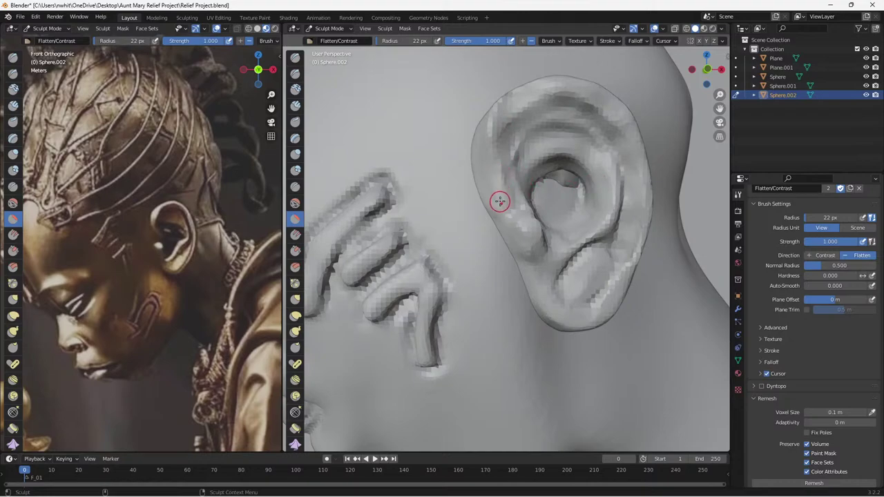
Flatten the ear's front edge and upper rim with Flatten/Contrast at 22 px radius, and save the file.
mouse_move(530, 226)
left_mouse_down()
mouse_move(510, 204)
mouse_move(491, 128)
mouse_move(499, 117)
left_mouse_up()
left_click_drag(487, 131, 542, 86)
mouse_move(503, 112)
left_mouse_down()
mouse_move(571, 88)
mouse_move(596, 104)
left_mouse_up()
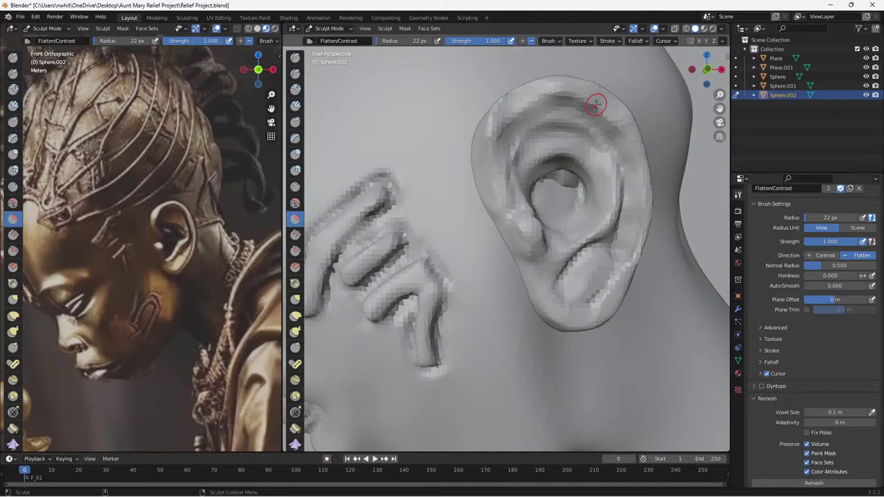
scroll(590, 184, "down", 5)
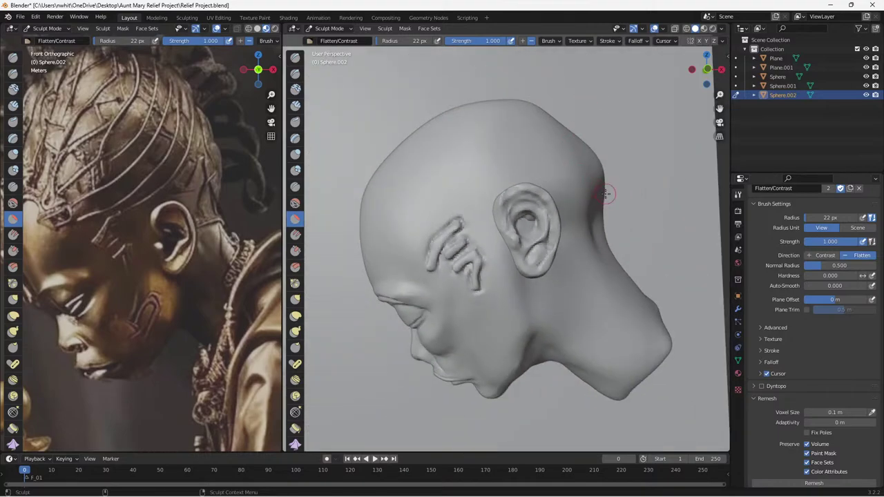
key("ctrl+s")
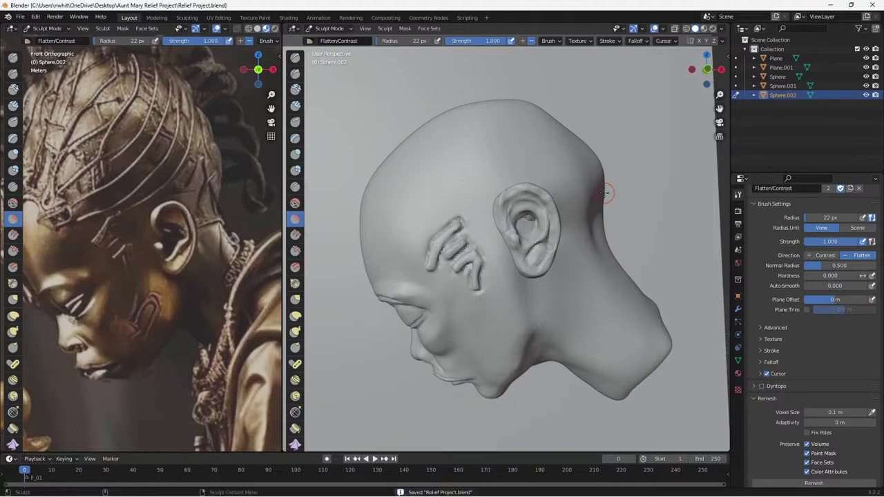
Check the stream in OBS, switch back to Blender and return the timeline to frame 0.
mouse_move(585, 207)
middle_mouse_down()
mouse_move(467, 203)
mouse_move(496, 184)
mouse_move(607, 186)
mouse_move(493, 194)
mouse_move(537, 200)
mouse_move(559, 216)
middle_mouse_up()
scroll(495, 184, "up", 2)
scroll(501, 195, "down", 1)
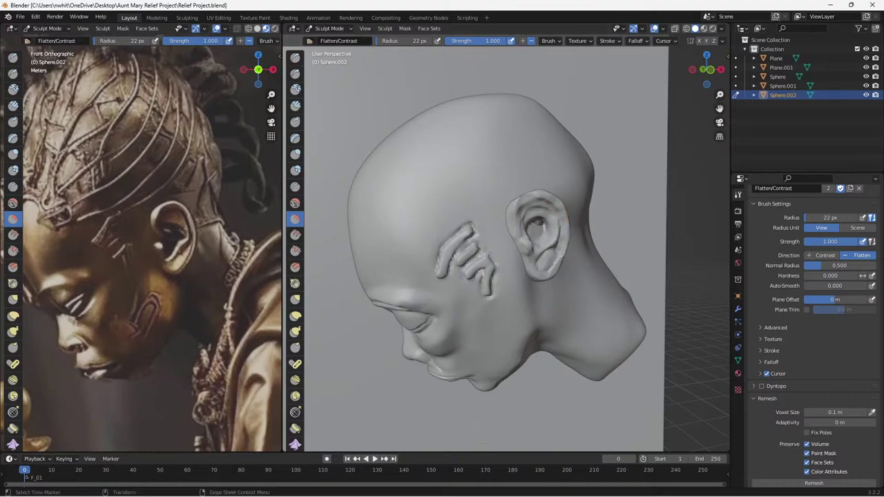
mouse_move(469, 488)
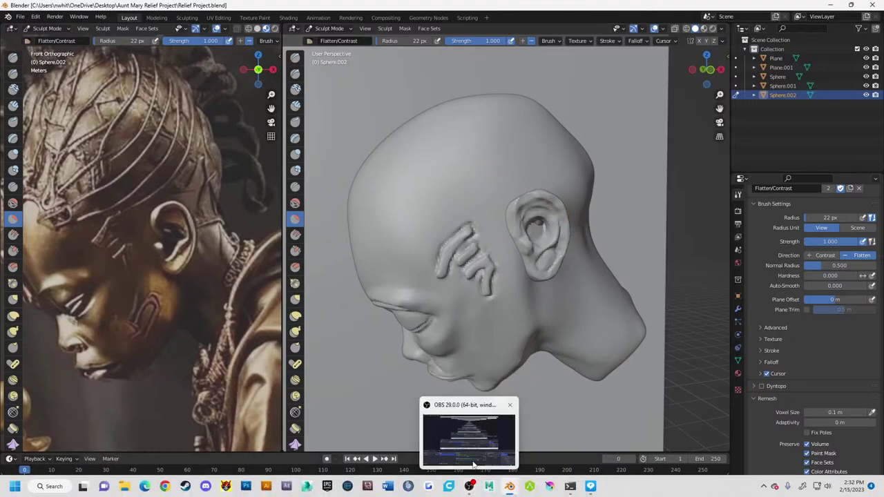
left_click(473, 460)
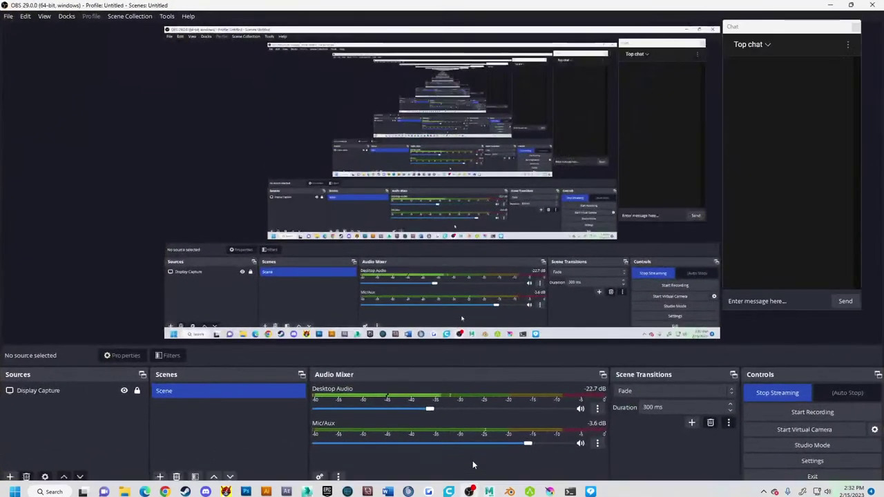
left_click(831, 6)
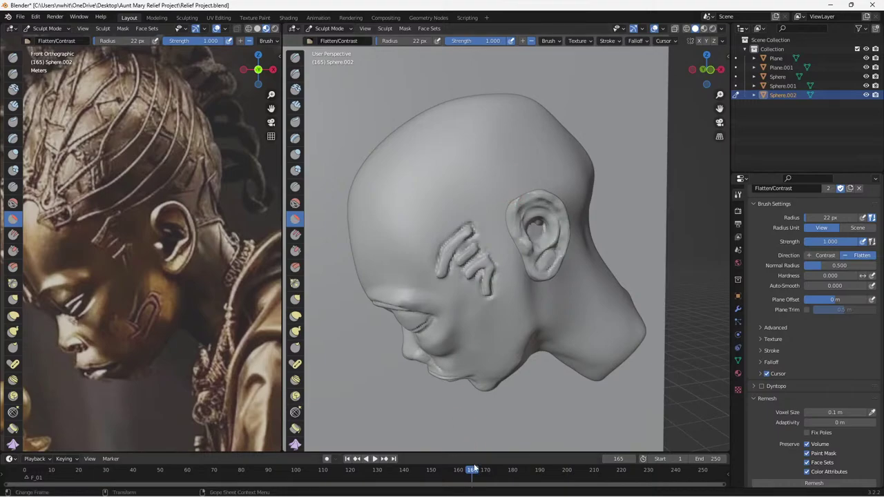
left_click_drag(473, 471, 20, 481)
key("space")
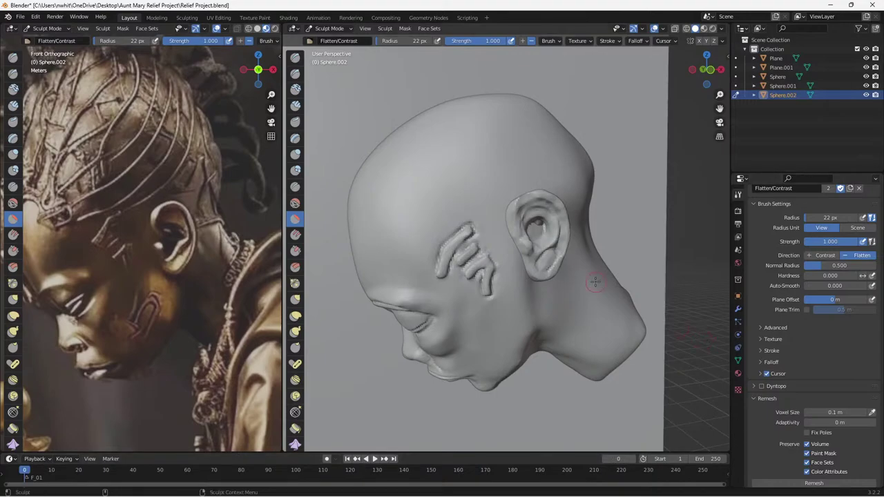
Switch sculpting from the ear to the head object, Sphere, in Sculpt Mode.
scroll(562, 287, "down", 2)
scroll(566, 300, "up", 2)
middle_click_drag(570, 301, 545, 265)
scroll(537, 256, "up", 3)
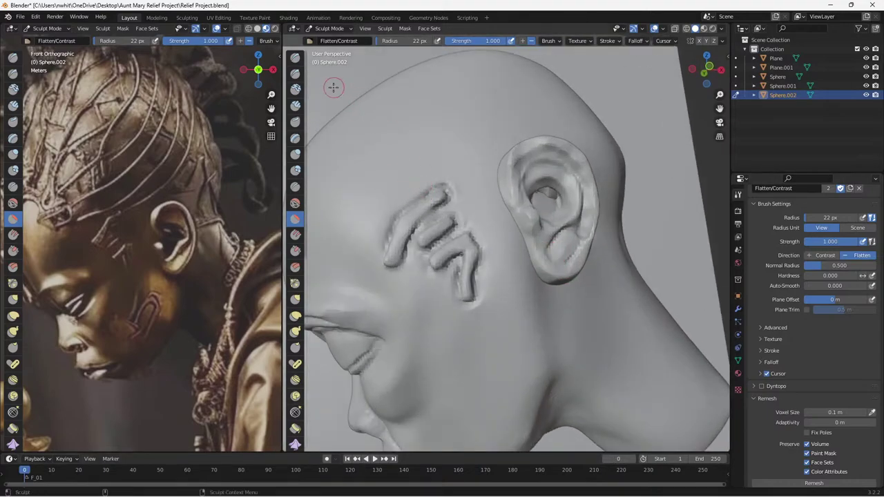
left_click(295, 57)
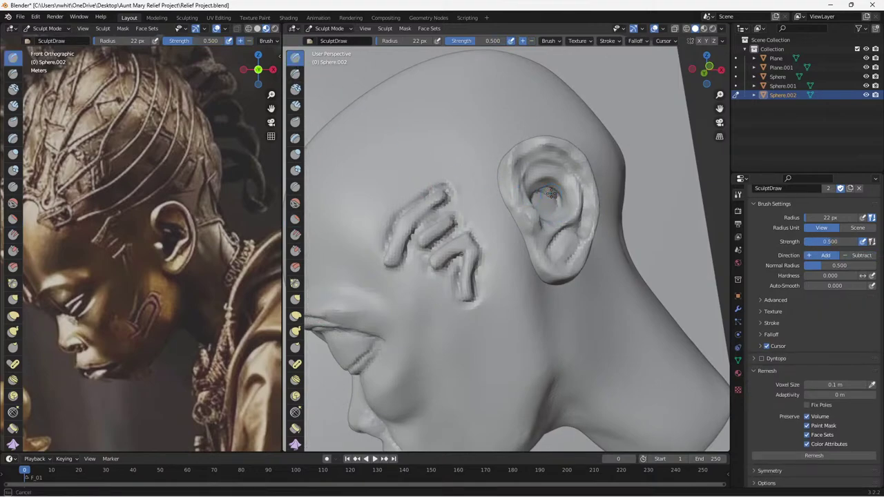
left_click(329, 29)
left_click(338, 44)
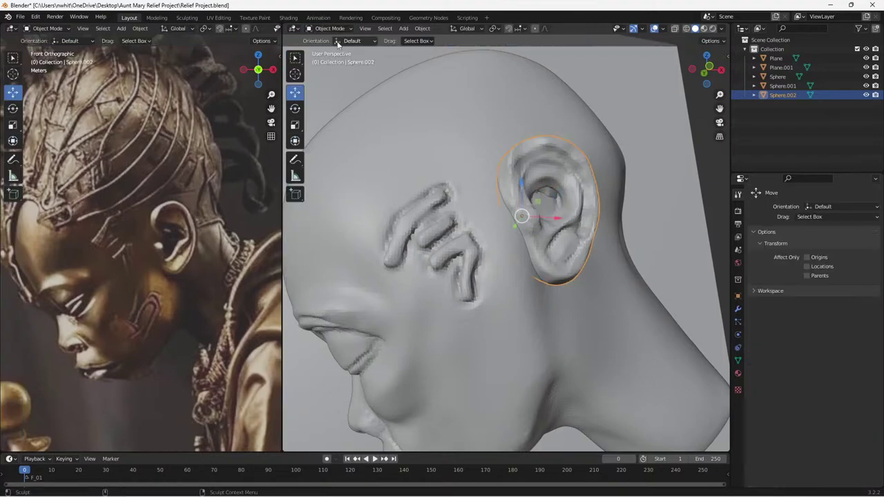
left_click(419, 124)
left_click(329, 28)
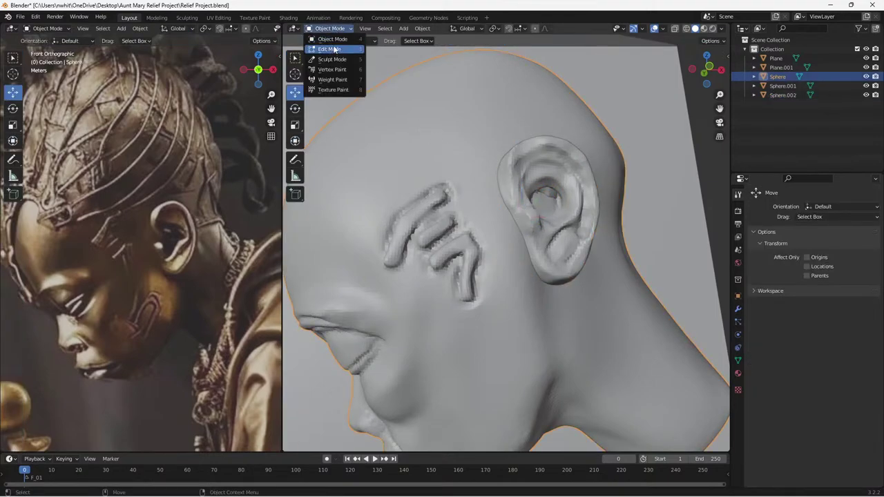
left_click(331, 60)
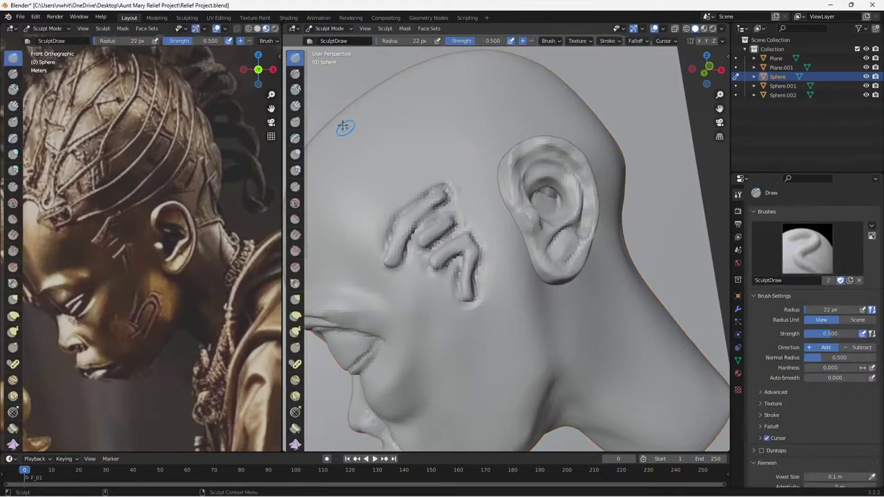
Reshape the head surface inside the ear canal with Elastic Deform at 22 px and Flatten/Contrast at 61 px radius.
left_click(296, 315)
left_click_drag(555, 191, 530, 192)
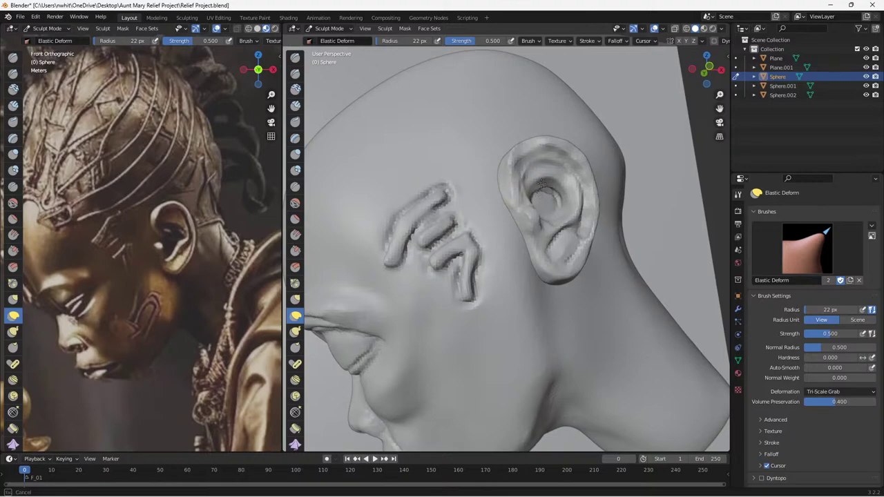
left_click_drag(540, 181, 535, 185)
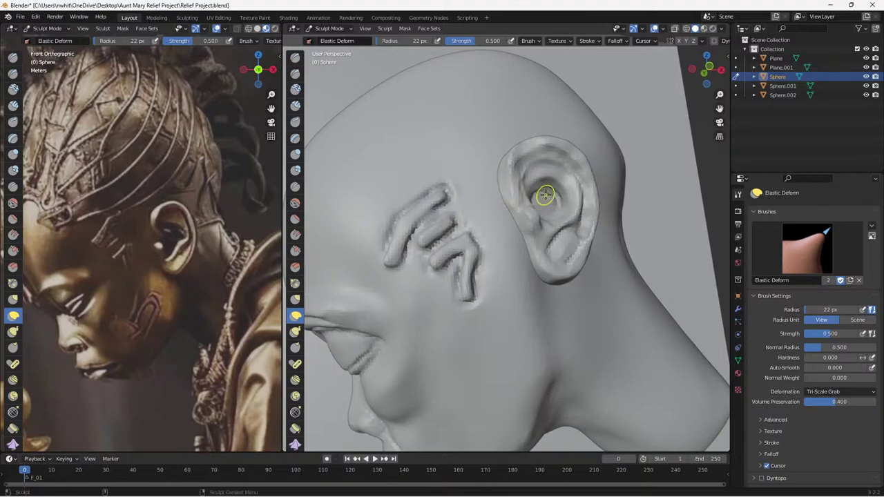
left_click(296, 219)
key("f")
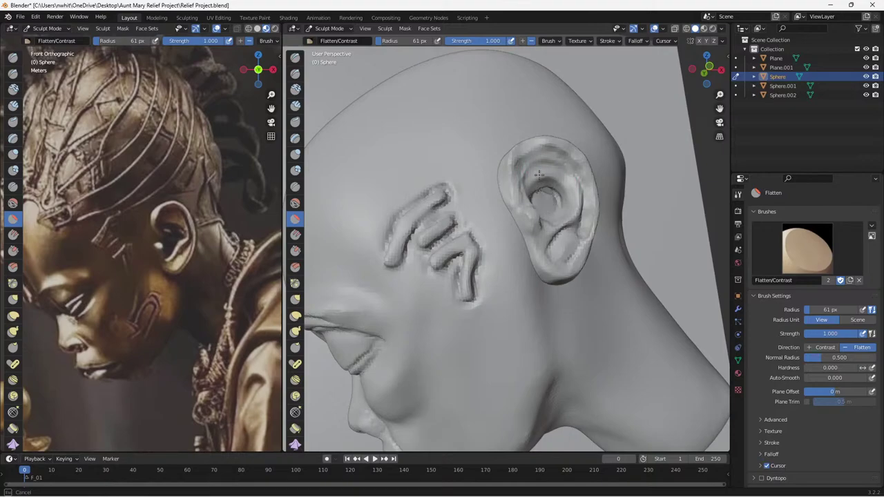
left_click_drag(550, 182, 537, 194)
Choose the Grab brush with a 66 px radius and save the file.
left_click(295, 301)
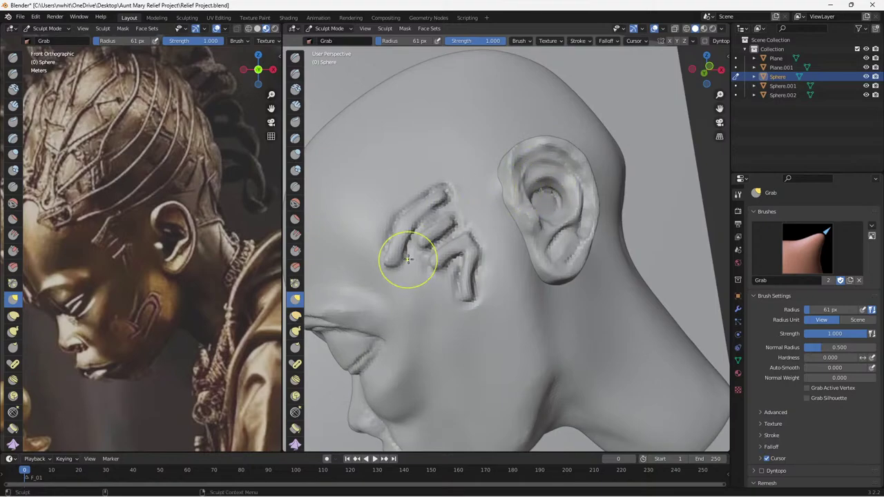
scroll(428, 242, "down", 3)
mouse_move(623, 250)
middle_mouse_down()
mouse_move(511, 282)
mouse_move(507, 298)
mouse_move(642, 267)
mouse_move(509, 284)
mouse_move(515, 265)
mouse_move(514, 295)
mouse_move(532, 306)
mouse_move(617, 266)
middle_mouse_up()
key("ctrl+s")
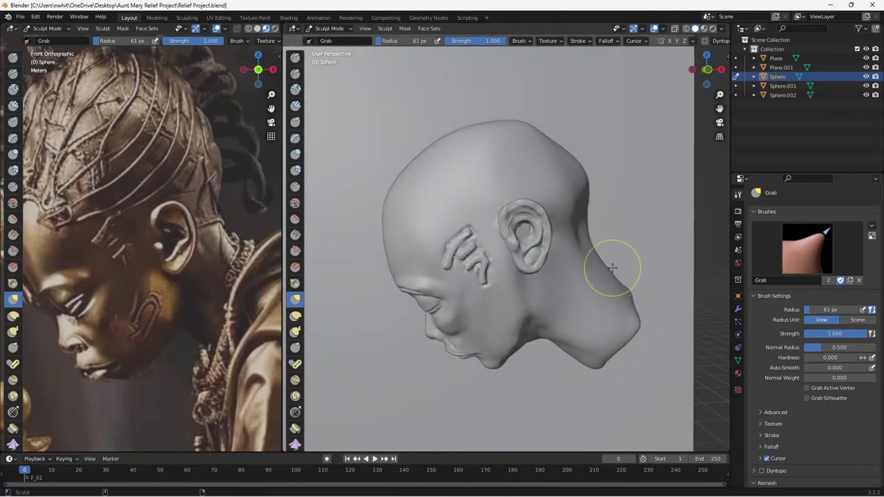
mouse_move(560, 302)
middle_mouse_down()
mouse_move(521, 312)
mouse_move(509, 306)
mouse_move(554, 282)
mouse_move(548, 287)
middle_mouse_up()
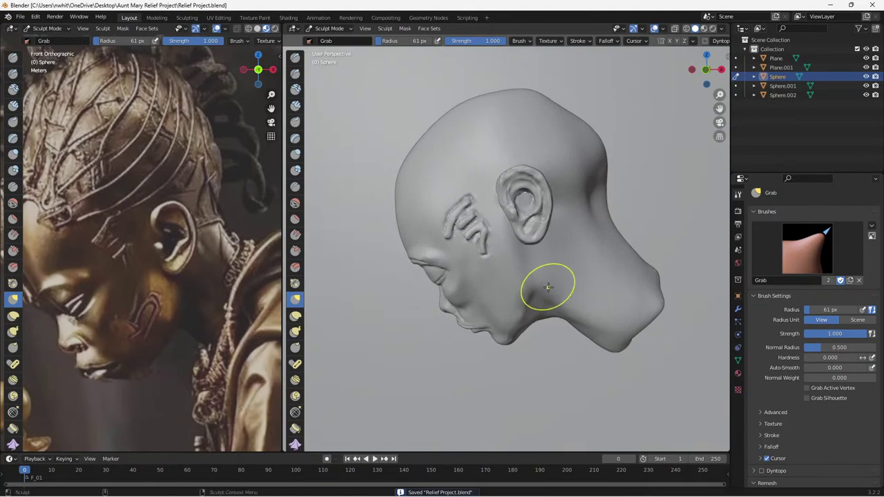
key("bracketright")
key("bracketright")
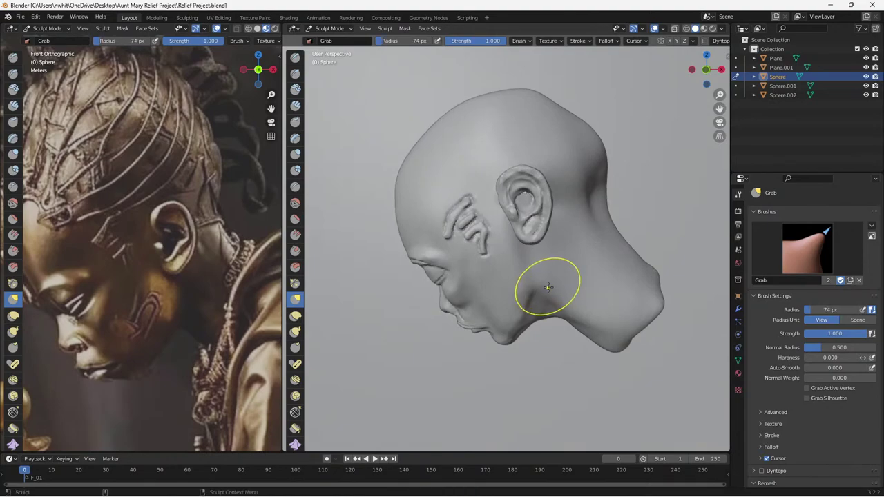
key("bracketleft")
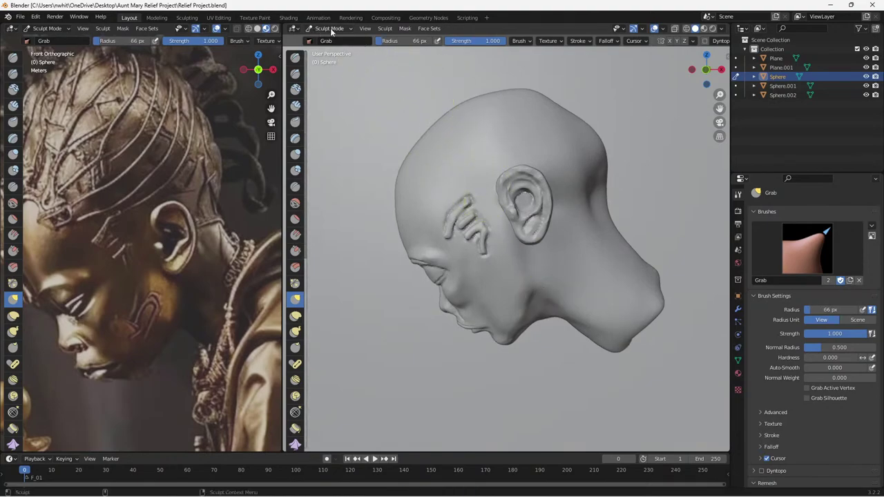
Switch sculpting from the head back to the ear object, Sphere.002, in Sculpt Mode.
left_click(330, 28)
left_click(330, 39)
left_click(504, 198)
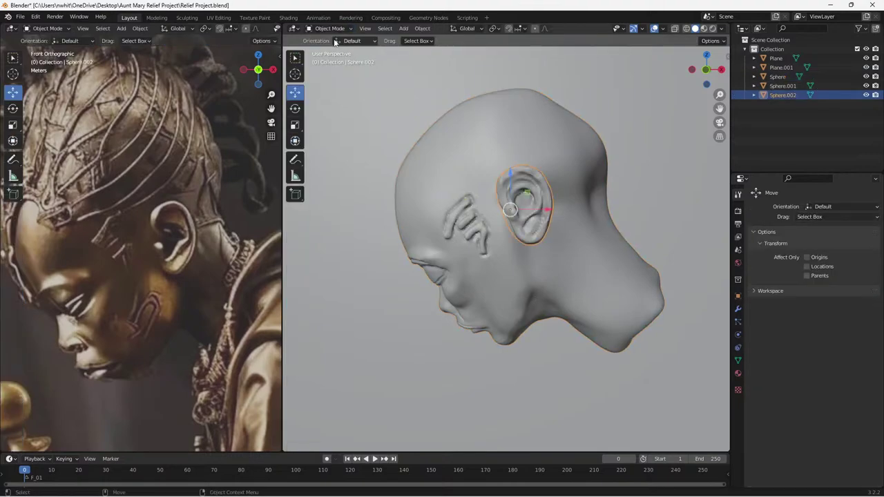
left_click(330, 28)
left_click(332, 60)
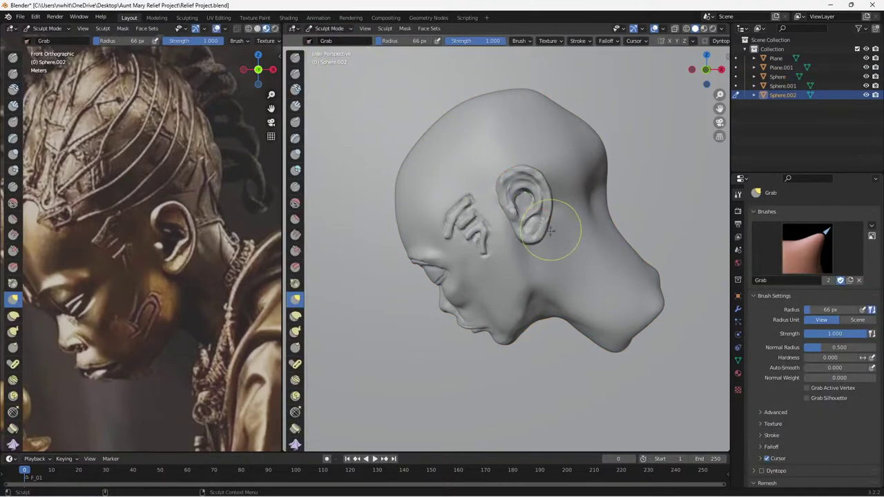
Reduce the Grab brush radius to 23 px for fine adjustments along the ear's lower rear edge.
key("bracketleft")
key("bracketleft")
key("bracketleft")
key("bracketleft")
key("bracketleft")
key("bracketleft")
key("bracketleft")
key("bracketleft")
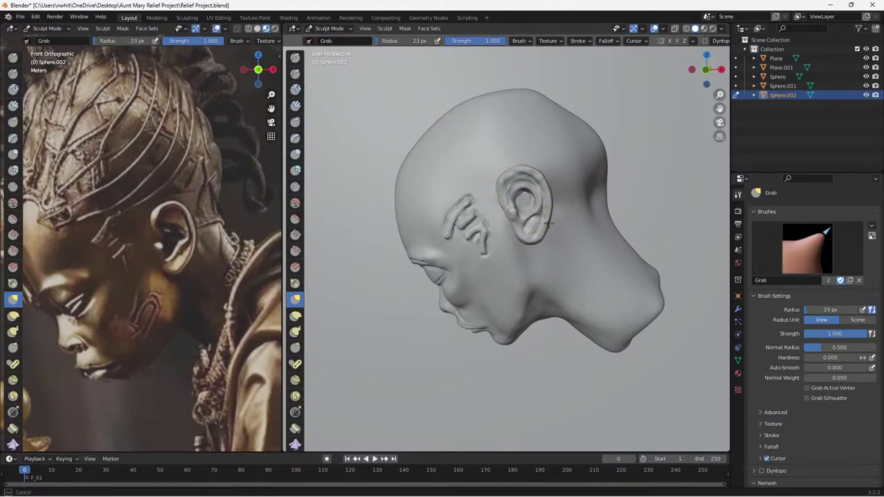
Reshape the earlobe and the ear's lower rear rim with Elastic Deform at 30 px radius, and save the file.
left_click(295, 316)
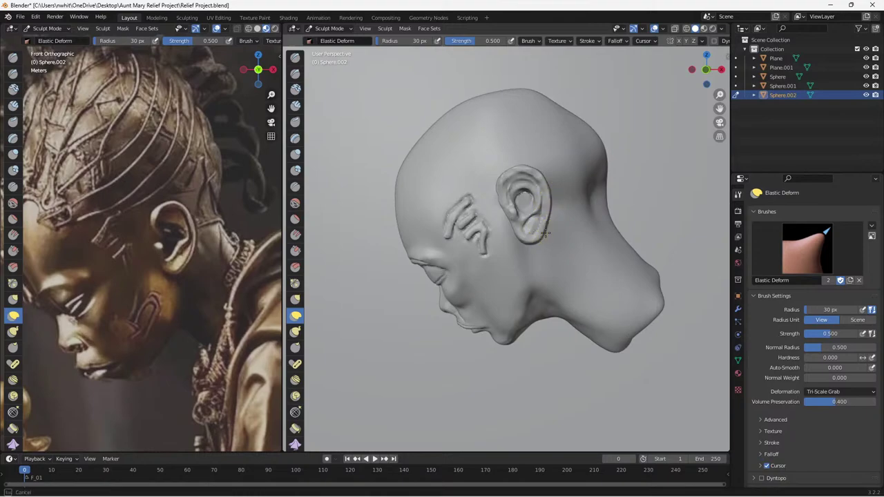
mouse_move(535, 239)
left_mouse_down()
mouse_move(523, 246)
mouse_move(516, 228)
mouse_move(536, 241)
left_mouse_up()
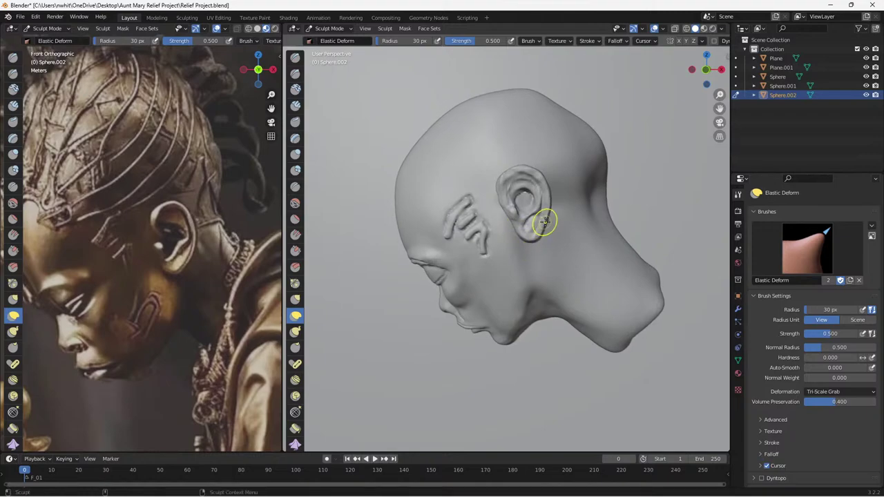
left_click_drag(547, 216, 548, 212)
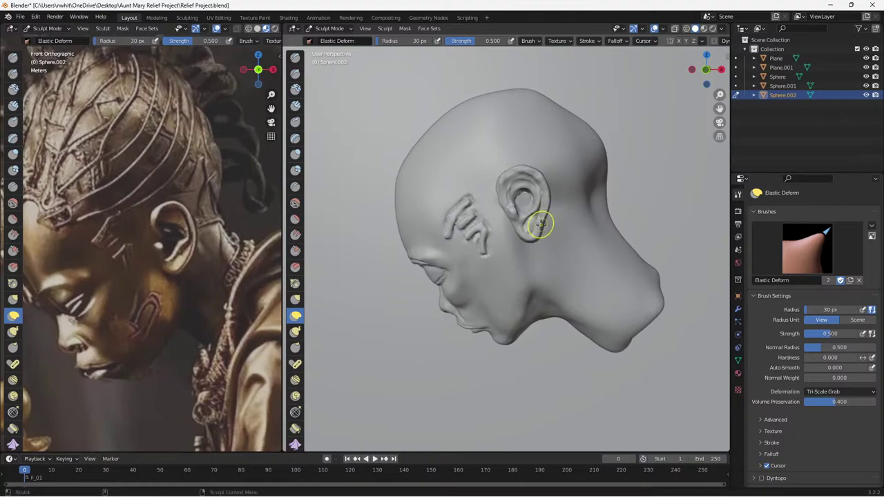
mouse_move(522, 235)
left_mouse_down()
mouse_move(515, 233)
mouse_move(533, 239)
left_mouse_up()
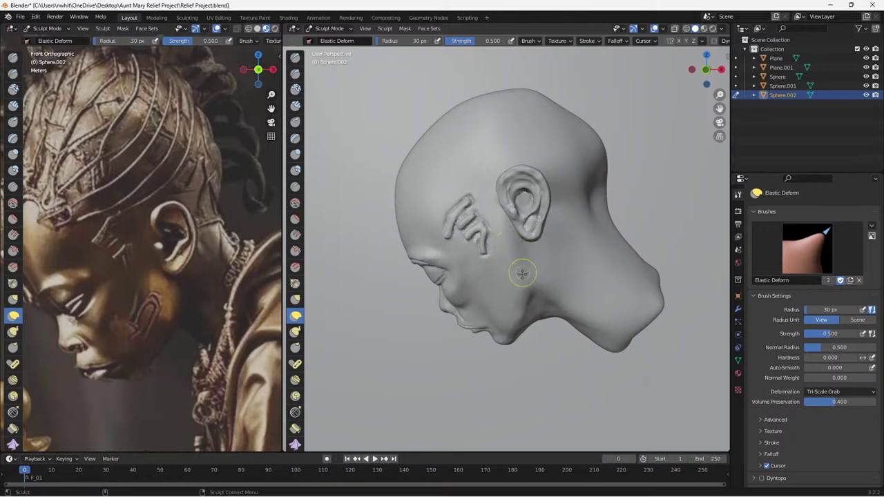
mouse_move(522, 278)
middle_mouse_down()
mouse_move(626, 259)
mouse_move(510, 214)
middle_mouse_up()
scroll(509, 213, "up", 5)
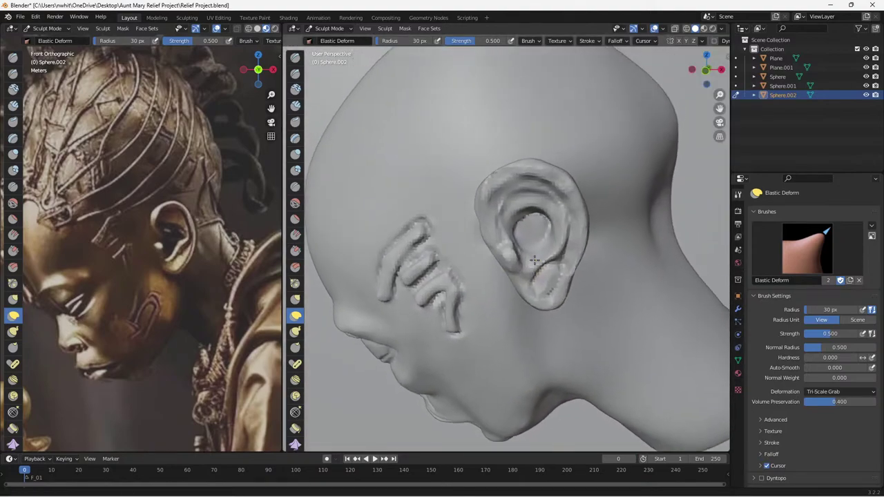
scroll(531, 259, "up", 5)
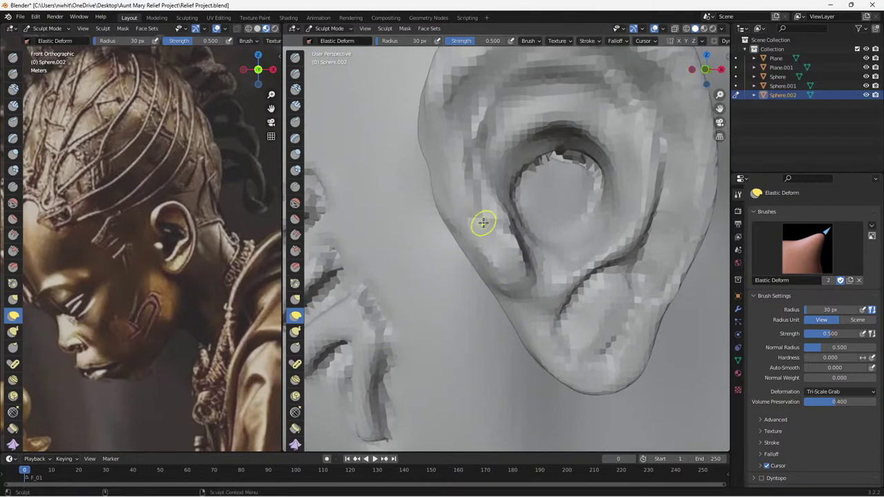
scroll(484, 223, "down", 6)
mouse_move(483, 235)
middle_mouse_down()
mouse_move(509, 280)
mouse_move(575, 284)
mouse_move(519, 295)
mouse_move(583, 298)
mouse_move(563, 316)
middle_mouse_up()
scroll(508, 281, "up", 2)
scroll(508, 280, "down", 2)
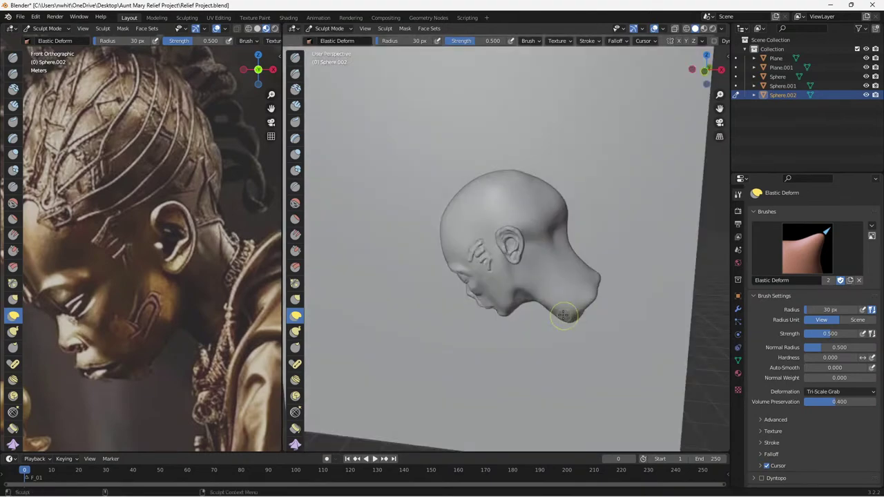
key("ctrl+s")
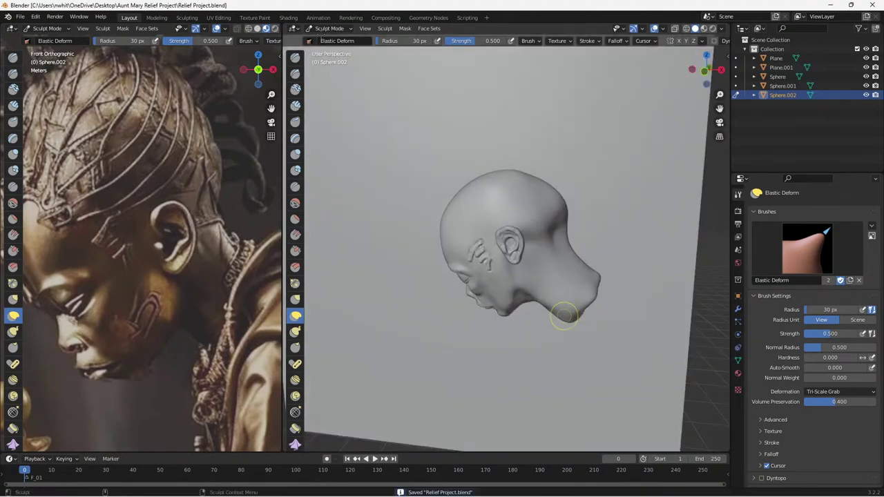
Leave Sculpt Mode on the ear and return to Object Mode.
left_click(322, 30)
left_click(322, 41)
scroll(369, 198, "down", 2)
left_click_drag(368, 198, 390, 206, "alt")
middle_click_drag(389, 206, 403, 216)
key("g")
left_click(347, 184)
scroll(426, 214, "up", 1)
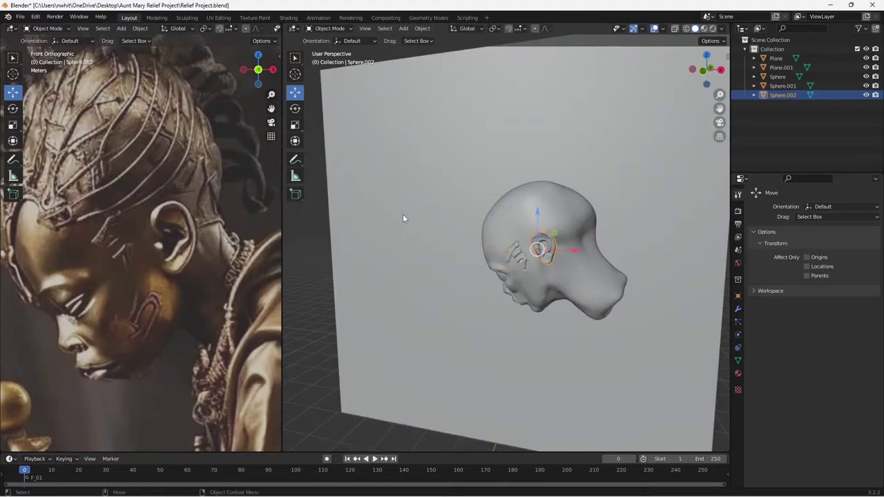
Select the head object, Sphere, save the file and put the head into Sculpt Mode.
left_click(331, 28)
left_click(514, 202)
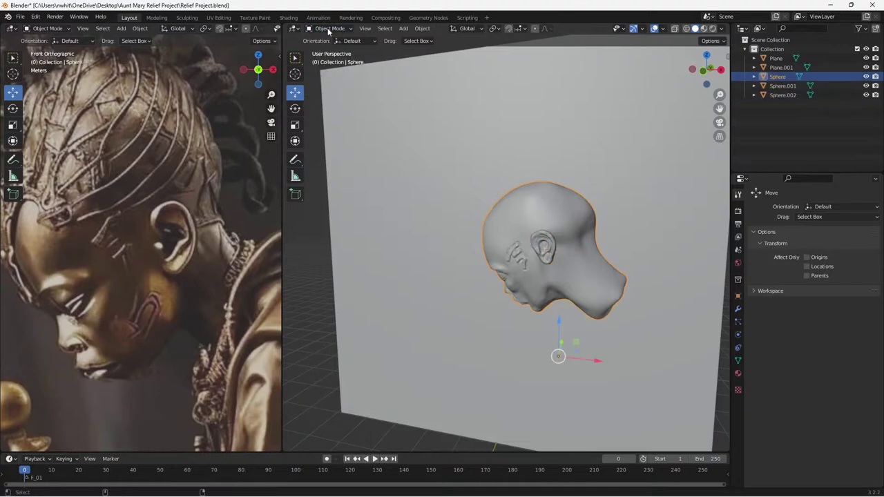
key("ctrl+s")
left_click(329, 29)
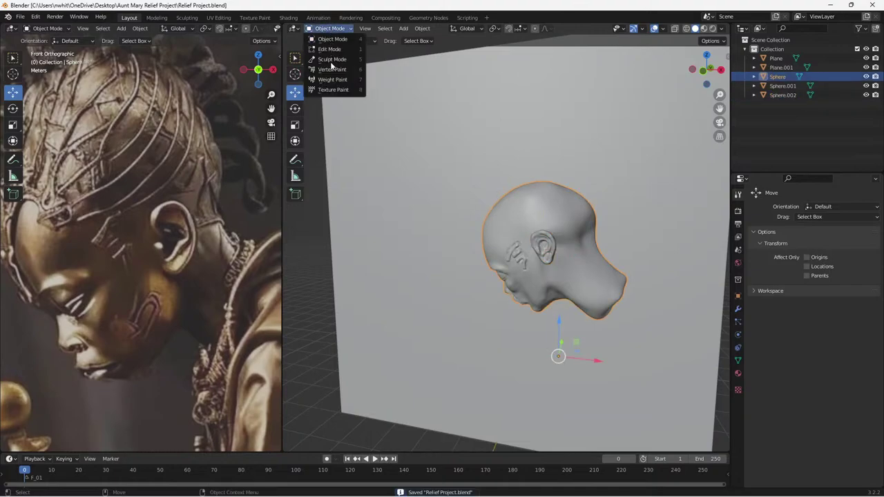
left_click(332, 60)
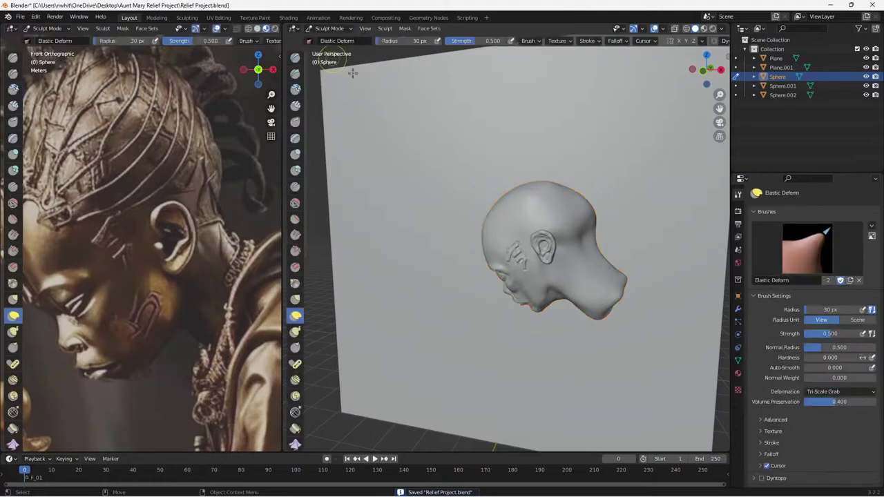
Set the timeline's current frame back to 0.
mouse_move(438, 207)
middle_mouse_down()
mouse_move(430, 207)
mouse_move(438, 219)
mouse_move(459, 217)
mouse_move(428, 213)
mouse_move(446, 199)
mouse_move(401, 228)
middle_mouse_up()
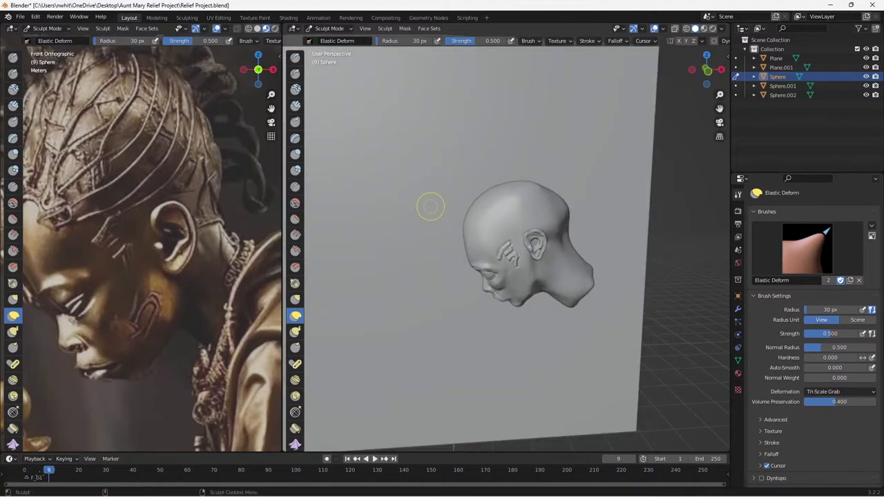
left_click_drag(36, 471, 11, 470)
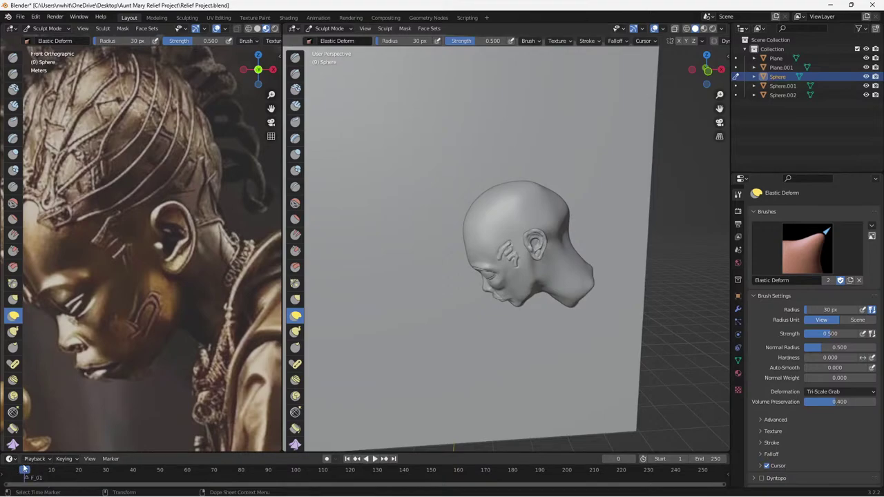
scroll(422, 387, "down", 2)
scroll(550, 348, "up", 1)
scroll(550, 349, "down", 1)
scroll(551, 349, "up", 3)
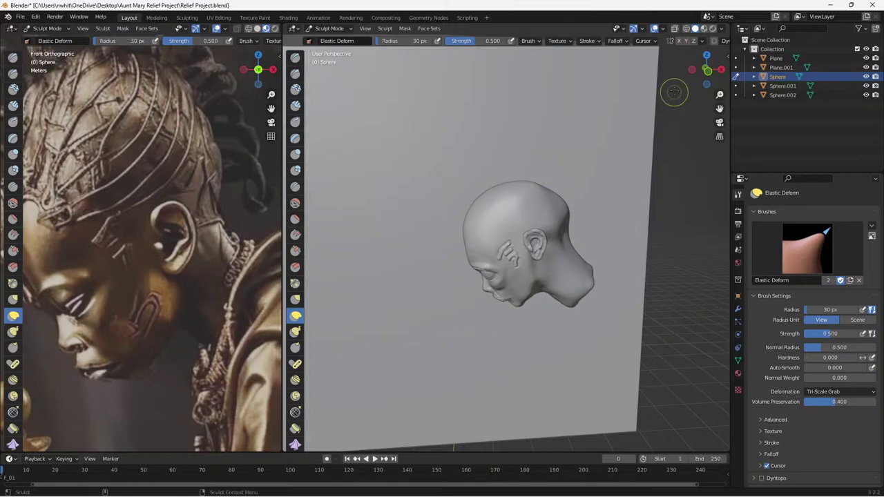
Examine the sculpted head's forehead and skull profile against the full head, hair and headpiece in the reference image.
left_click(706, 69)
mouse_move(481, 258)
middle_mouse_down()
mouse_move(450, 295)
mouse_move(476, 293)
mouse_move(469, 288)
middle_mouse_up()
scroll(484, 291, "up", 2)
scroll(187, 290, "down", 1)
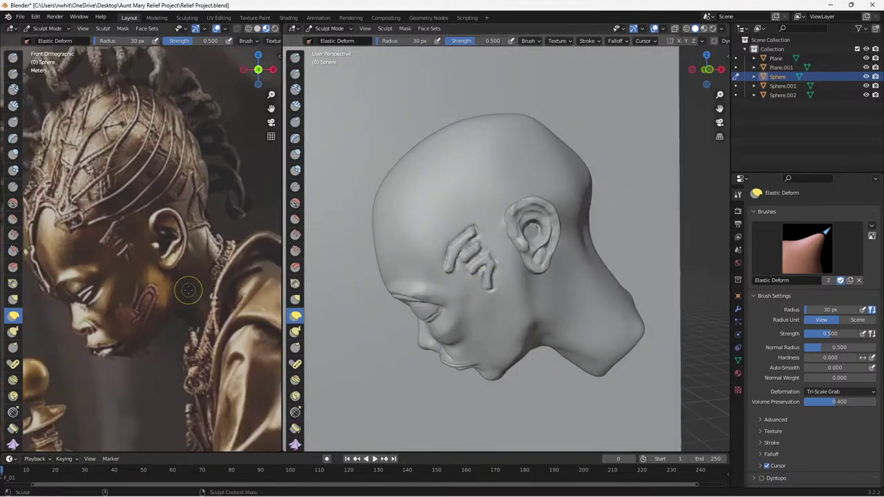
middle_click_drag(177, 284, 239, 320, "shift")
scroll(165, 238, "down", 2)
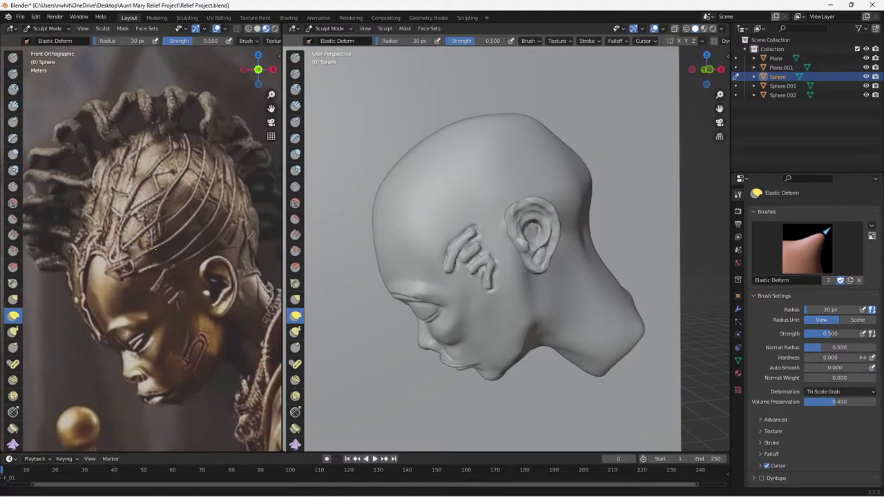
scroll(153, 249, "up", 2)
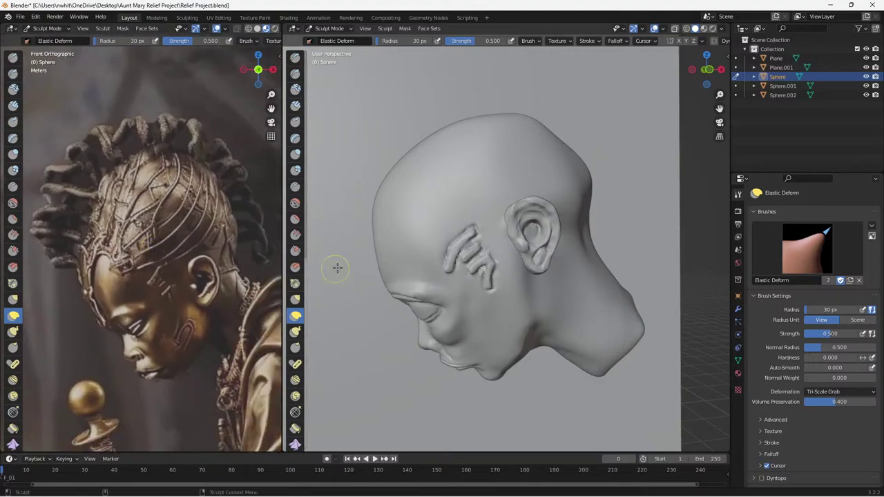
middle_click_drag(383, 317, 389, 323)
left_click_drag(389, 323, 387, 289)
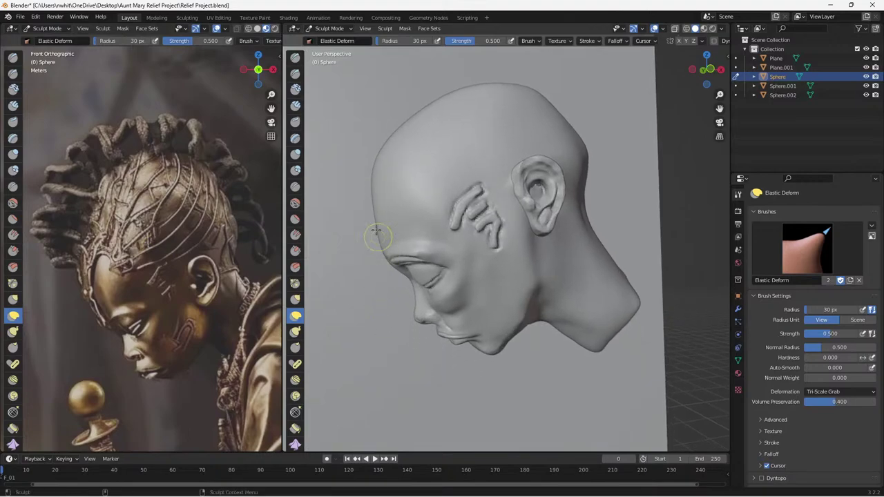
mouse_move(391, 163)
middle_mouse_down()
mouse_move(385, 185)
mouse_move(397, 163)
middle_mouse_up()
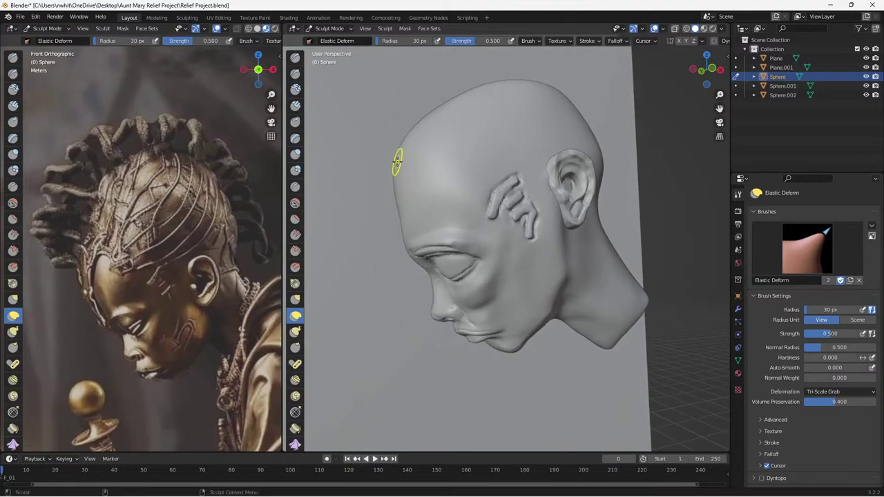
Save the project file and bring up the Remesh settings for the head in Sculpt Mode.
key("ctrl+s")
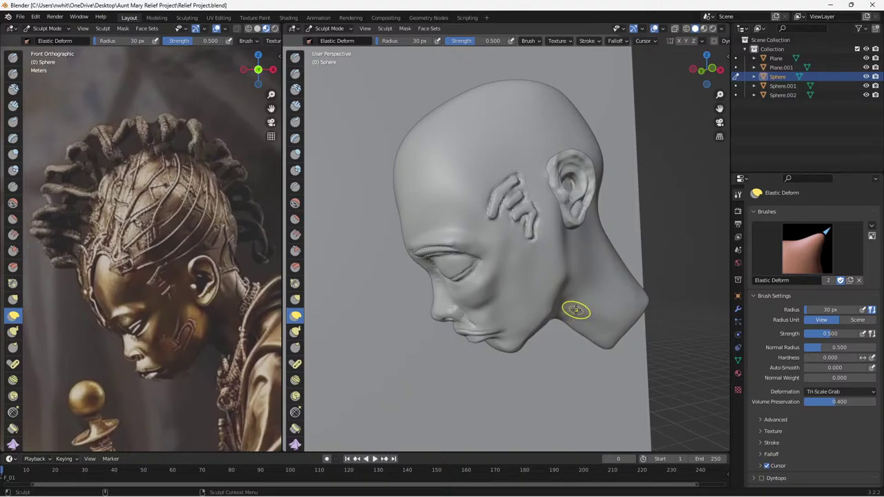
left_click(345, 28)
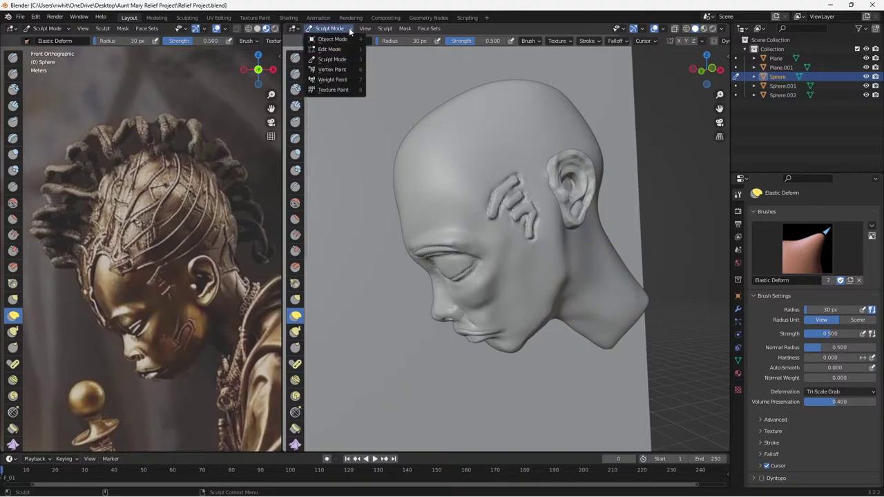
left_click(350, 29)
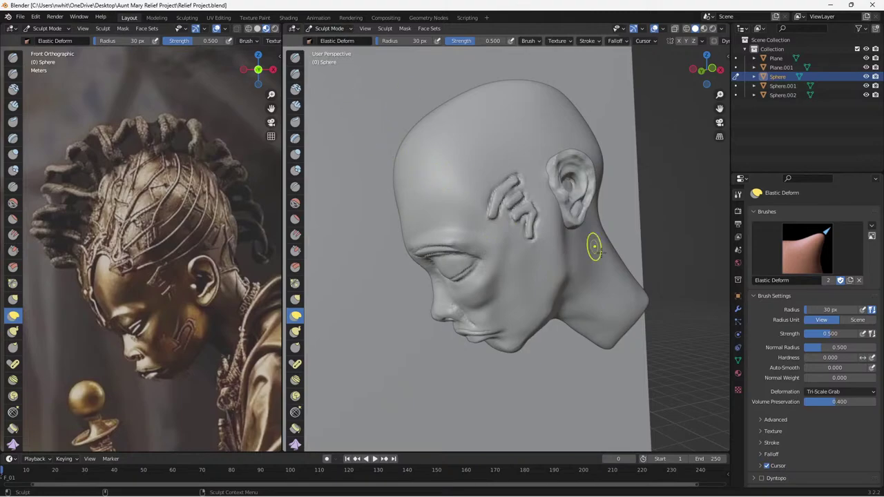
scroll(767, 411, "down", 5)
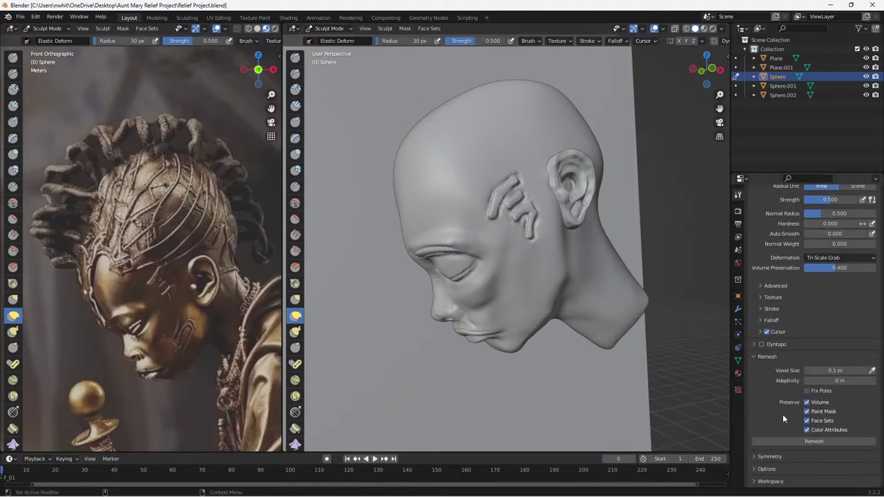
Switch the head to Object Mode and back to Sculpt Mode, and remesh it with a 0.1 m voxel size.
left_click(332, 28)
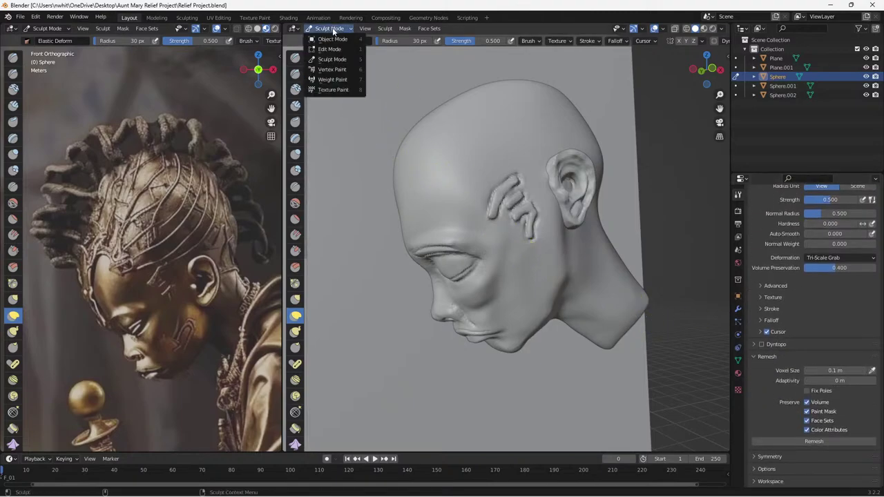
left_click(332, 40)
left_click(326, 28)
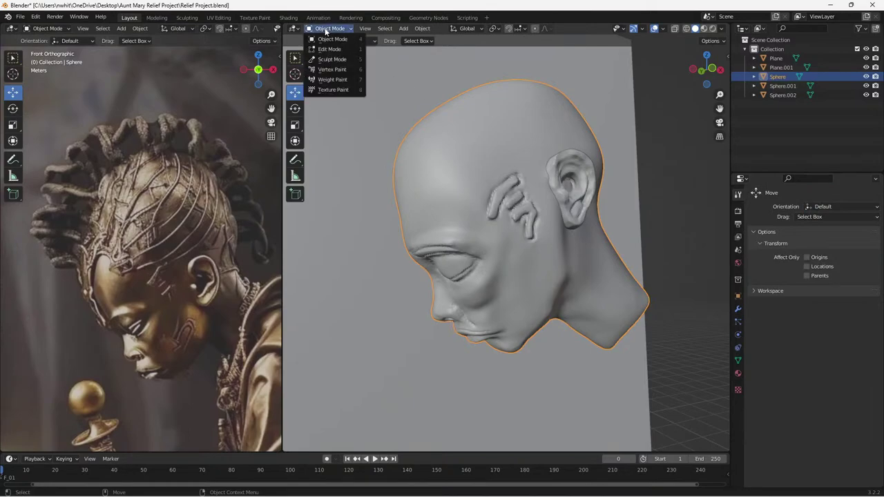
left_click(328, 63)
scroll(804, 415, "down", 5)
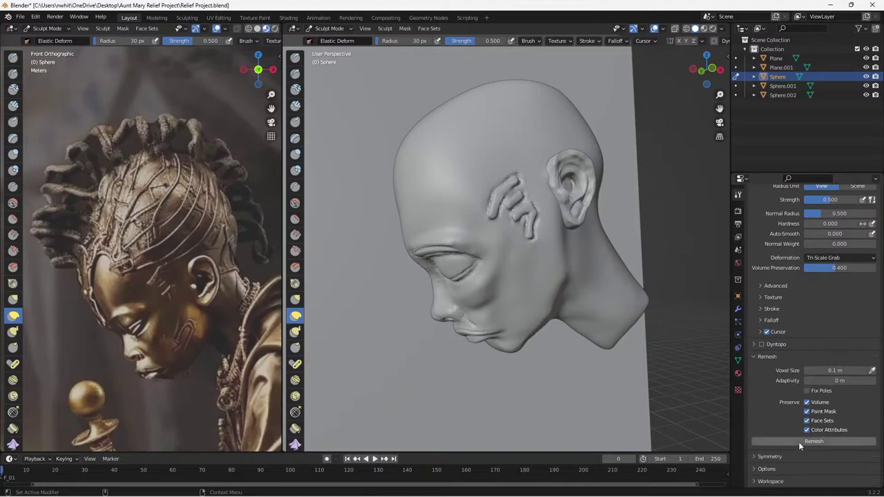
left_click(799, 441)
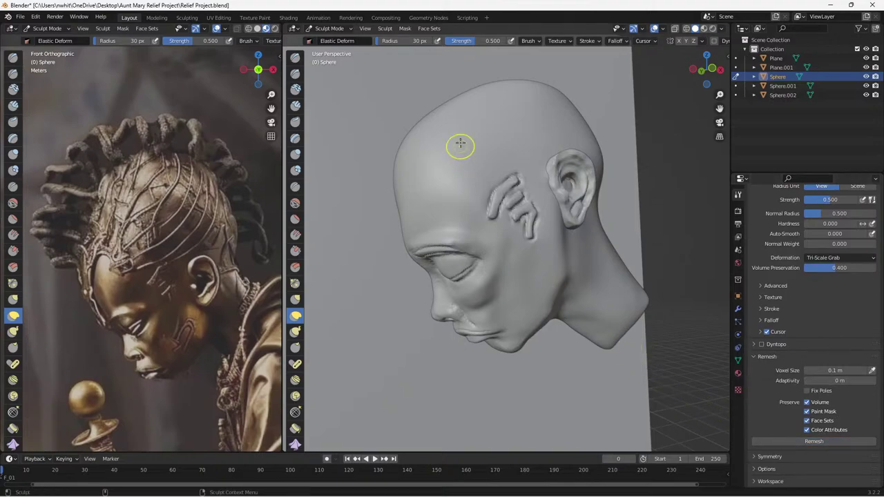
In wireframe display, set the voxel size to 0.07 m, save the file and remesh the head.
left_click(686, 30)
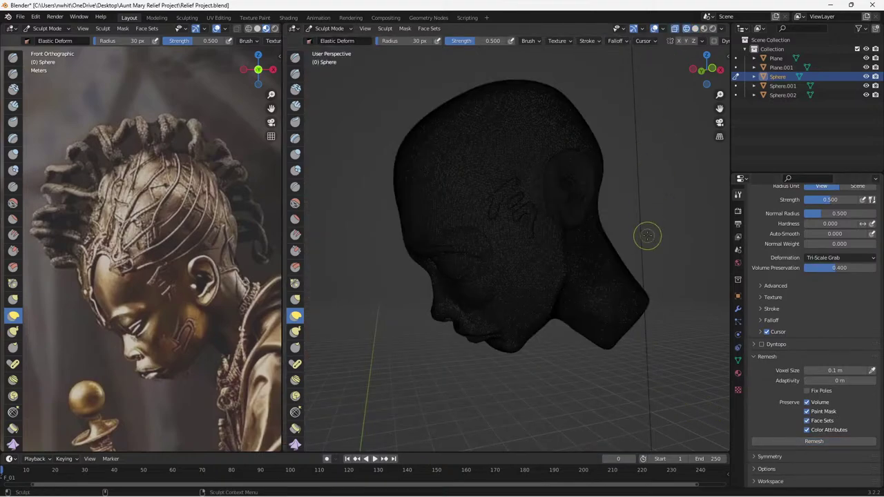
left_click(828, 371)
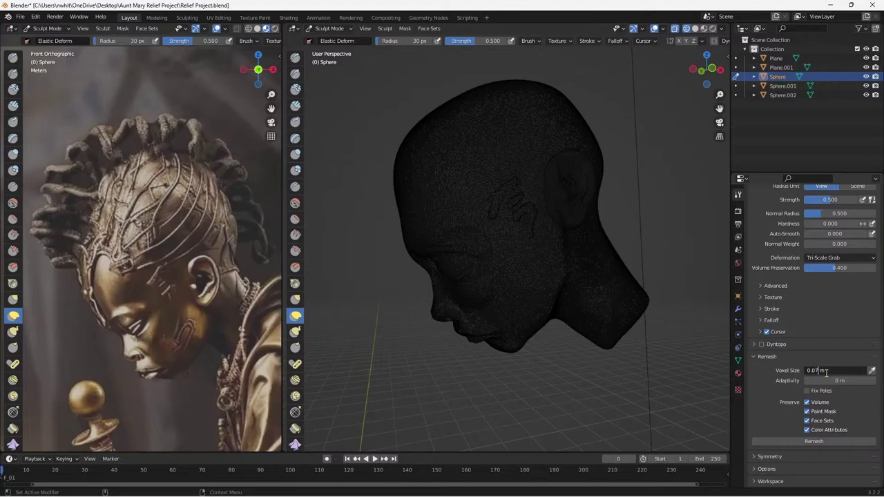
key("Return")
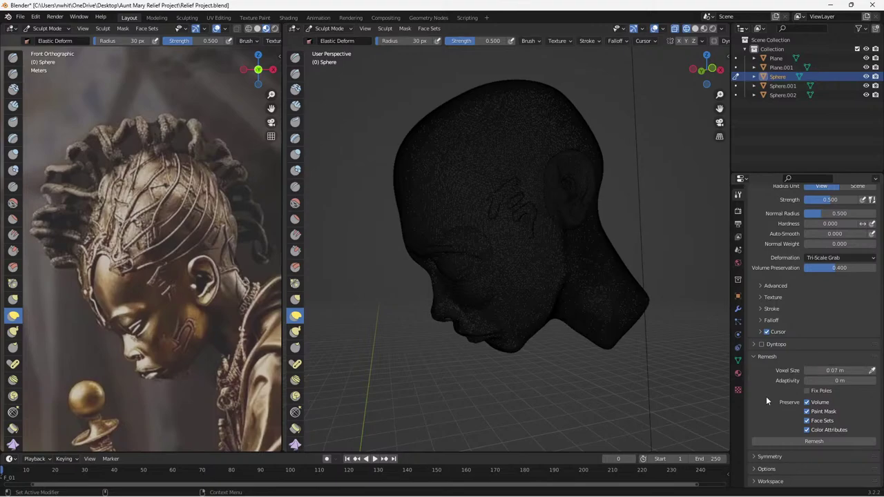
key("ctrl+s")
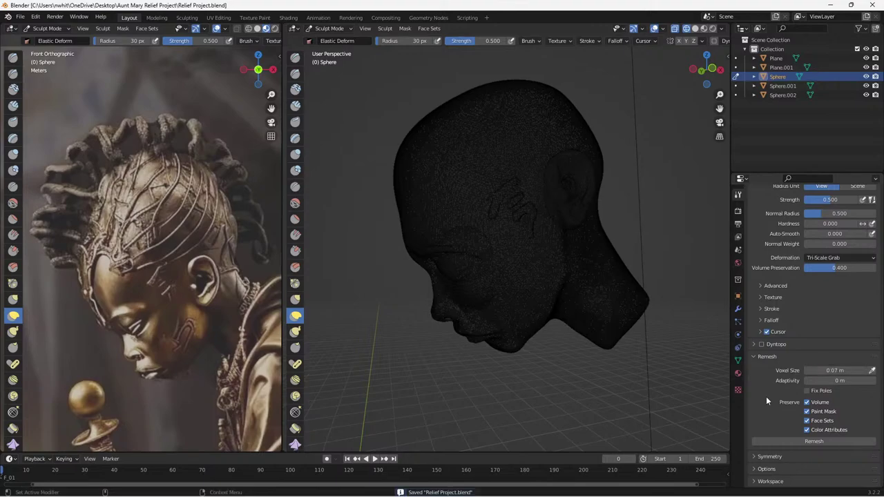
scroll(493, 310, "up", 5)
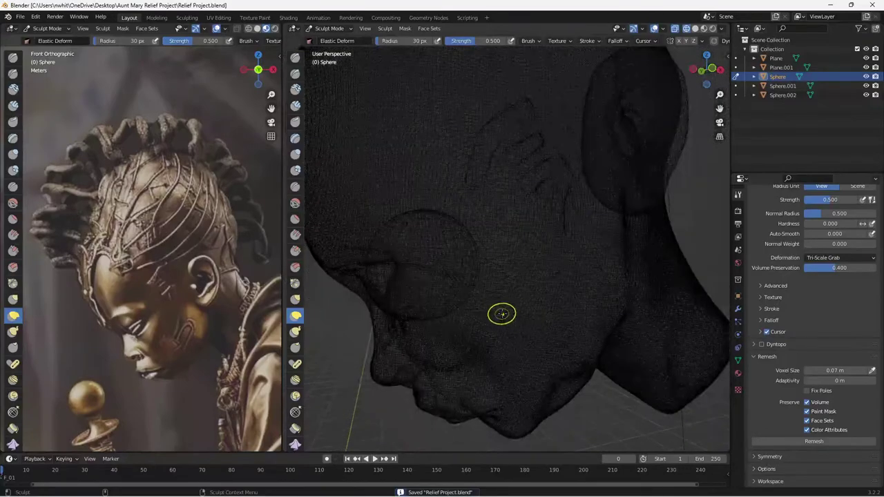
scroll(526, 320, "up", 2)
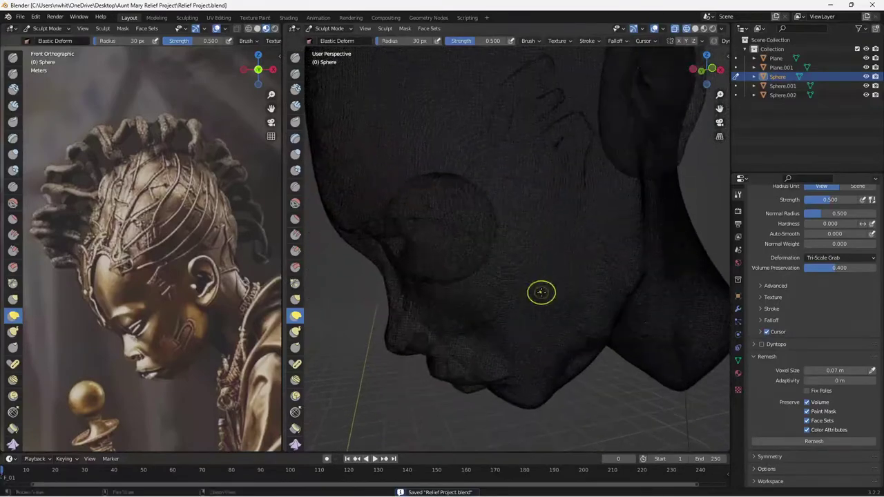
left_click(791, 441)
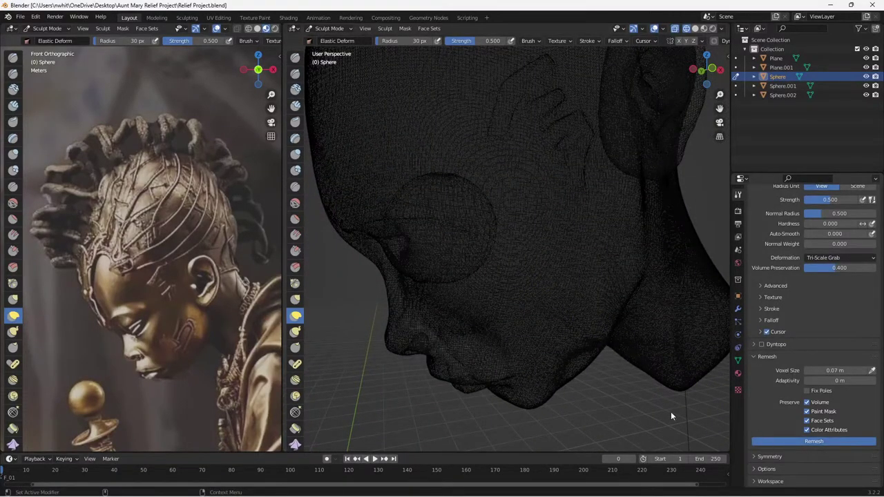
mouse_move(626, 396)
middle_mouse_down()
mouse_move(646, 386)
mouse_move(573, 388)
mouse_move(627, 389)
middle_mouse_up()
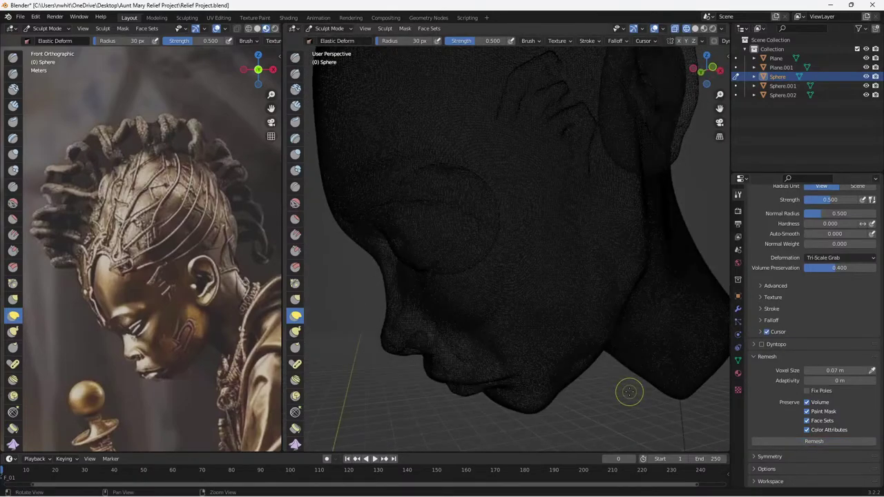
Set the voxel size to 0.05 m and remesh the head again.
left_click(852, 370)
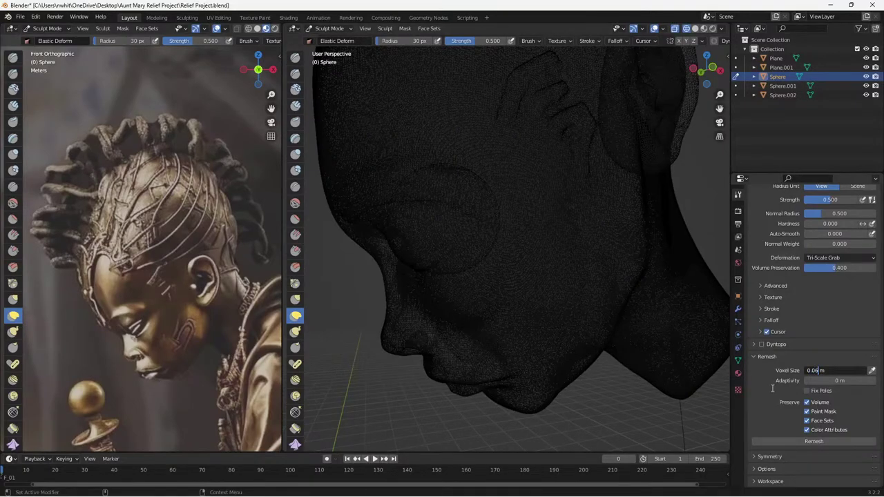
key("Return")
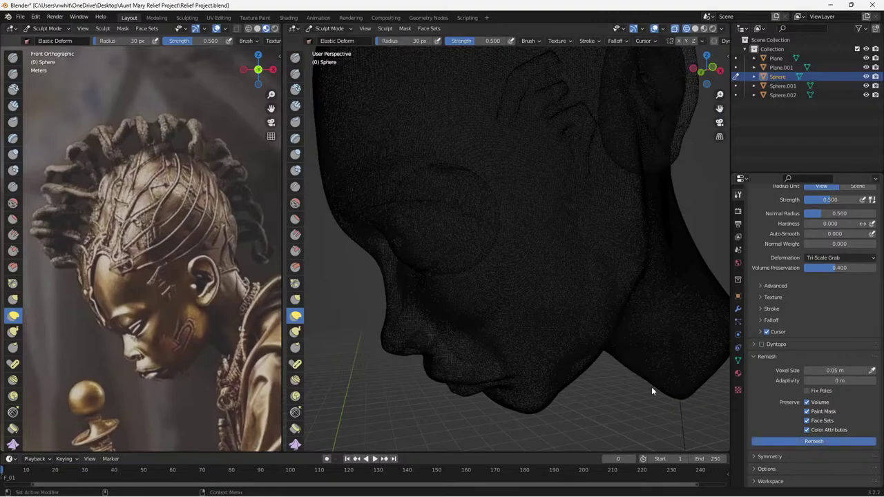
middle_click_drag(651, 388, 610, 384)
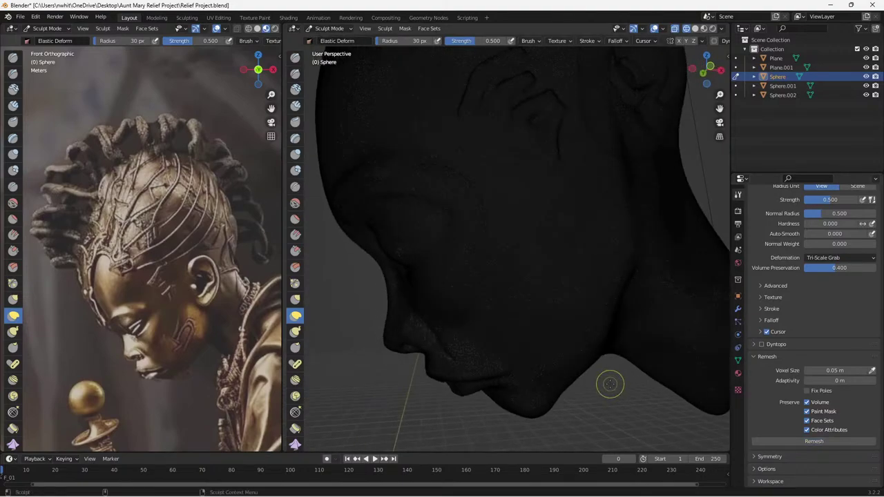
Switch the head to Object Mode and back to Sculpt Mode, and return the viewport to solid shading.
left_click(329, 29)
left_click(335, 39)
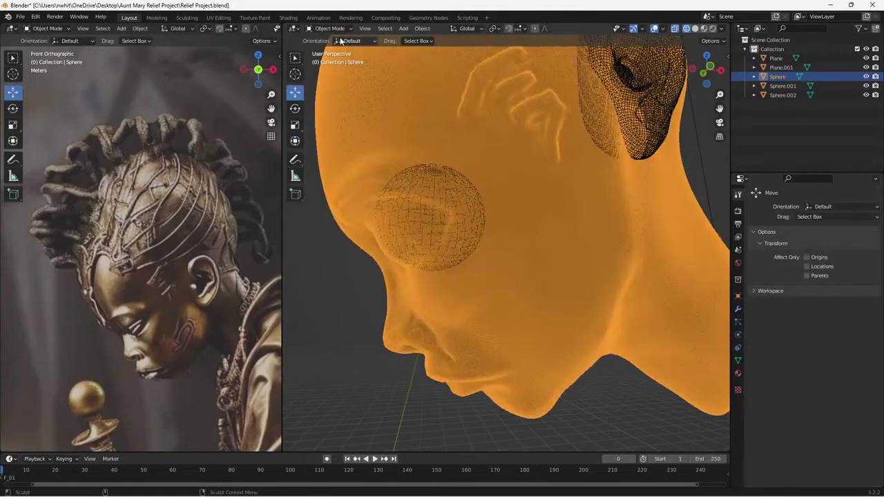
left_click(342, 29)
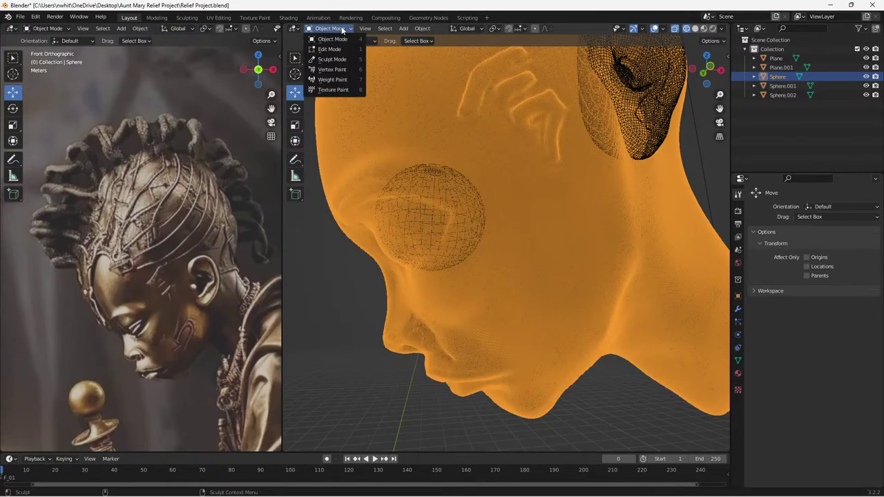
left_click(337, 60)
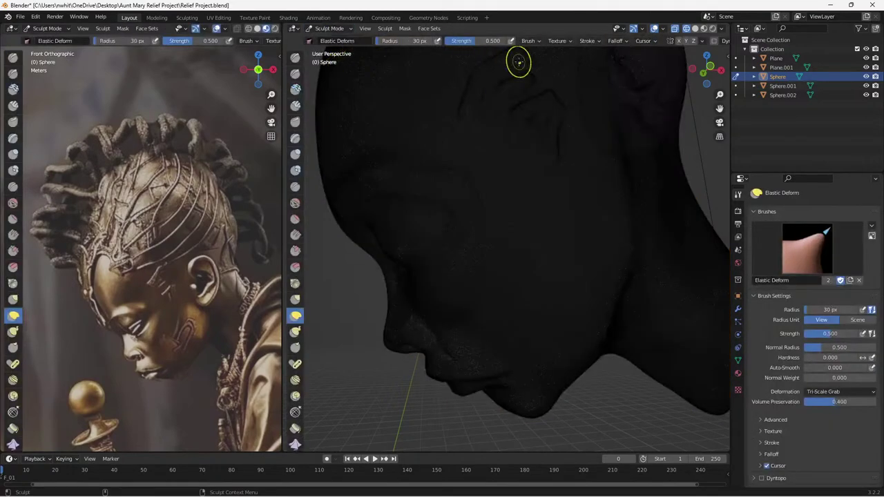
left_click(695, 28)
Reduce the sculpt brush radius to 21 px over the face and save the project.
scroll(467, 256, "down", 4)
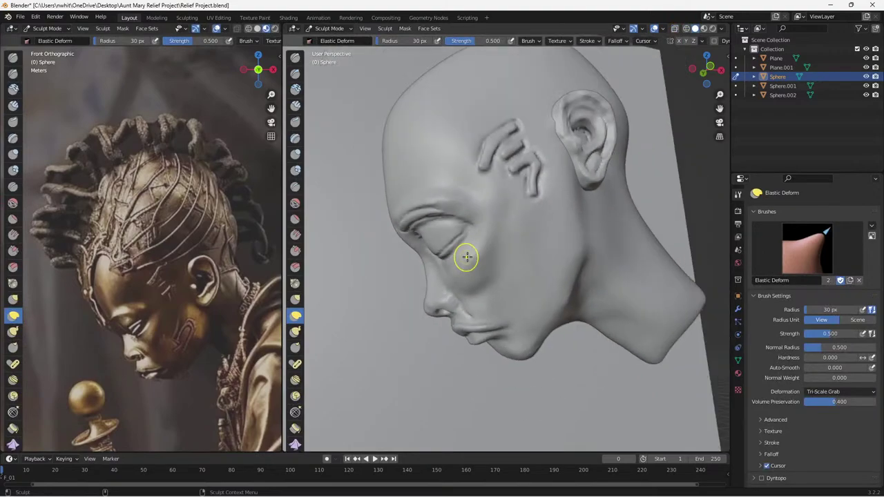
mouse_move(468, 257)
middle_mouse_down()
mouse_move(519, 289)
mouse_move(499, 282)
mouse_move(523, 246)
mouse_move(537, 267)
middle_mouse_up()
scroll(495, 276, "up", 5)
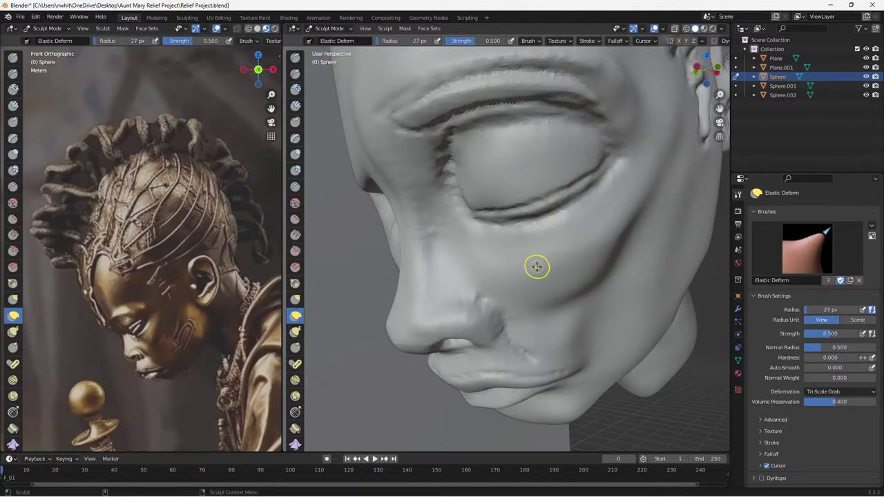
key("ctrl+s")
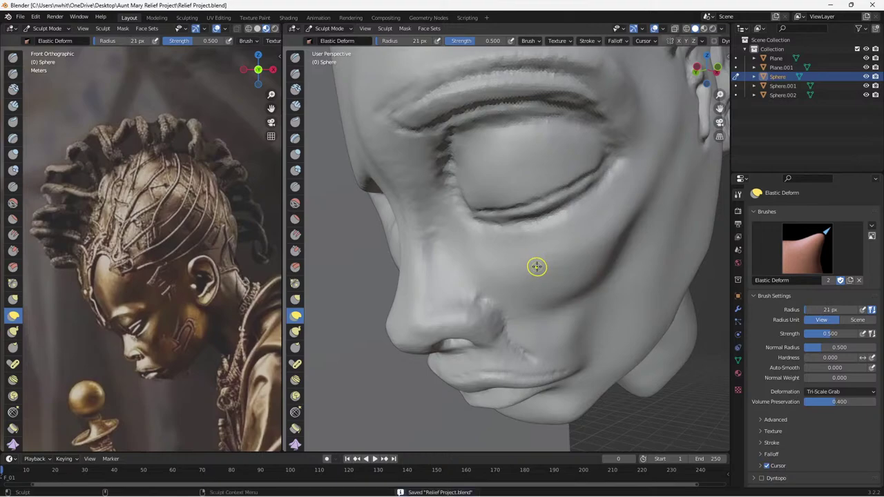
Smooth the crease beside the nostril and the adjoining cheek with the Flatten brush at 21 px radius.
scroll(533, 269, "down", 2)
middle_click_drag(575, 314, 557, 296)
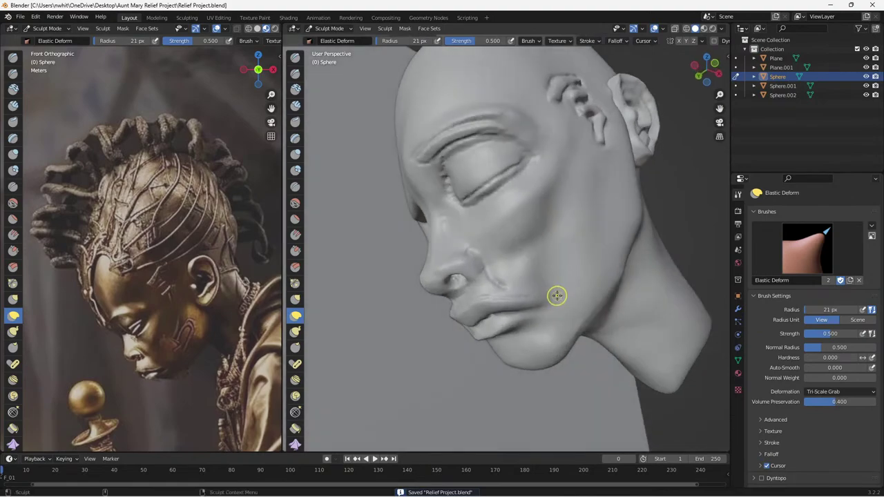
scroll(556, 295, "up", 2)
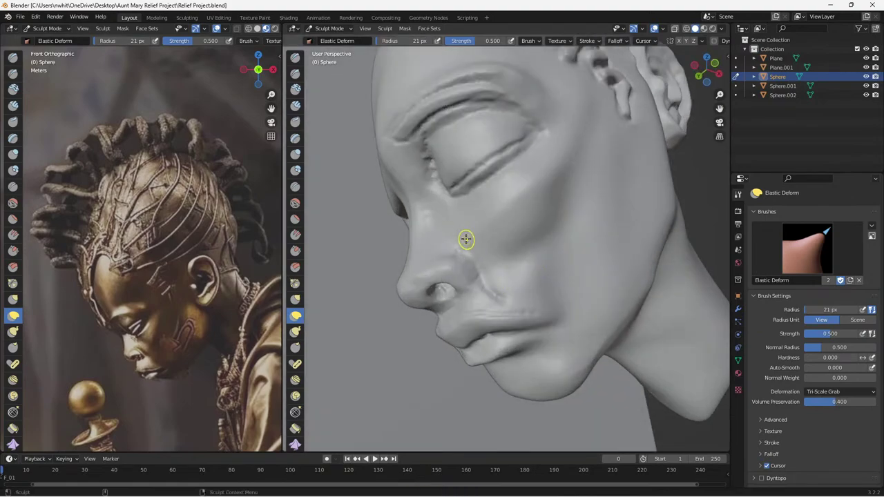
left_click(295, 219)
mouse_move(495, 283)
left_mouse_down()
mouse_move(499, 289)
mouse_move(462, 247)
mouse_move(501, 302)
mouse_move(491, 299)
mouse_move(512, 297)
mouse_move(477, 292)
mouse_move(509, 296)
mouse_move(464, 250)
mouse_move(477, 260)
left_mouse_up()
mouse_move(499, 296)
left_mouse_down()
mouse_move(482, 269)
mouse_move(505, 288)
left_mouse_up()
middle_click_drag(511, 287, 562, 276)
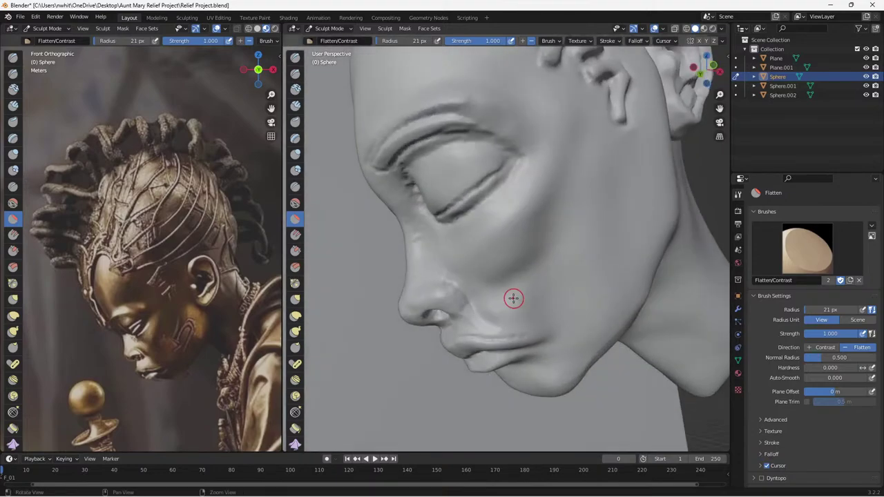
left_click_drag(513, 298, 443, 277)
middle_click_drag(511, 272, 524, 284)
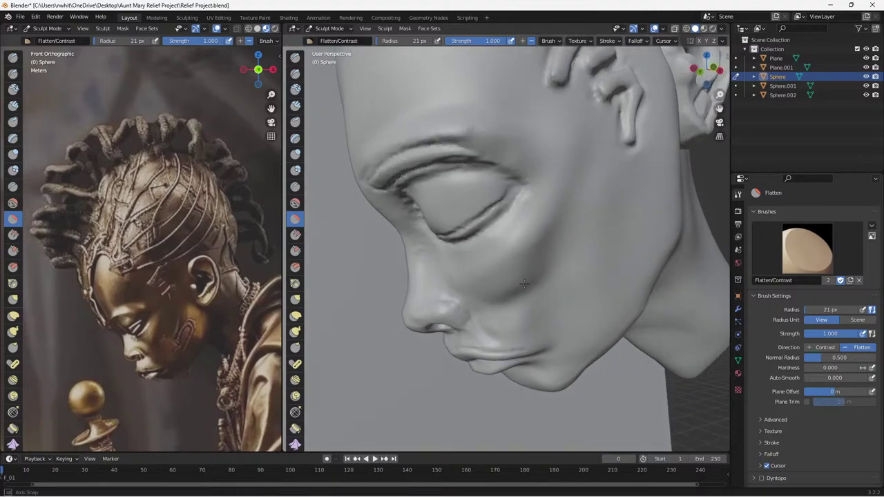
left_click_drag(524, 268, 526, 268)
Flatten the lower eyelid rim and its crease from the inner to the outer corner of the eye.
middle_click_drag(526, 268, 524, 263)
left_click_drag(454, 232, 467, 225)
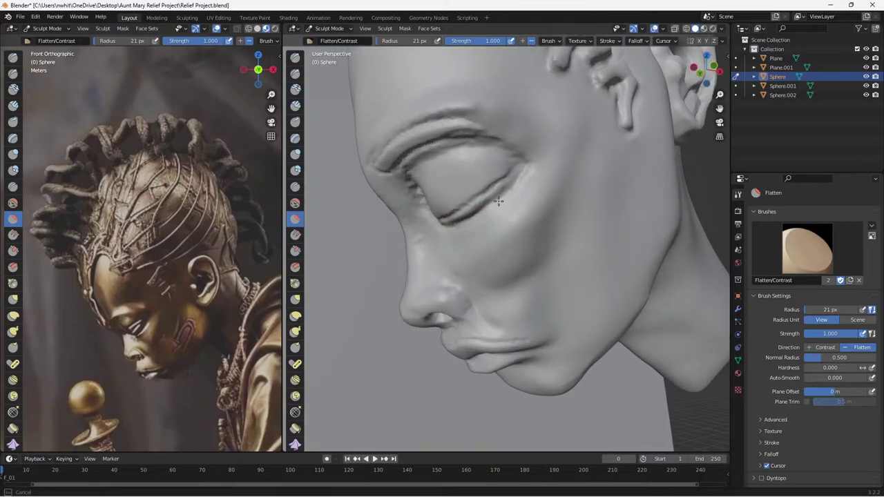
left_click_drag(524, 179, 529, 174)
left_click_drag(479, 217, 446, 232)
left_click_drag(478, 217, 456, 227)
left_click_drag(456, 227, 449, 223)
left_click_drag(449, 222, 506, 181)
left_click_drag(513, 174, 520, 164)
mouse_move(451, 220)
left_mouse_down()
mouse_move(459, 213)
mouse_move(449, 228)
mouse_move(483, 205)
left_mouse_up()
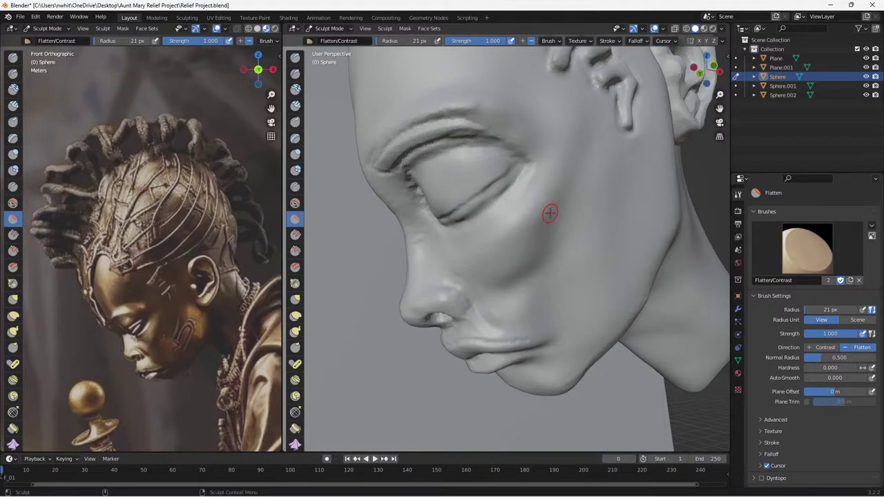
mouse_move(525, 188)
left_mouse_down()
mouse_move(501, 201)
mouse_move(522, 181)
mouse_move(471, 172)
left_mouse_up()
Flatten the inner end and length of the upper eyelid fold, and the brow ridge just above it.
mouse_move(391, 164)
left_mouse_down()
mouse_move(399, 155)
mouse_move(394, 163)
left_mouse_up()
left_click_drag(389, 171, 393, 166)
mouse_move(389, 168)
left_mouse_down()
mouse_move(405, 142)
mouse_move(482, 131)
left_mouse_up()
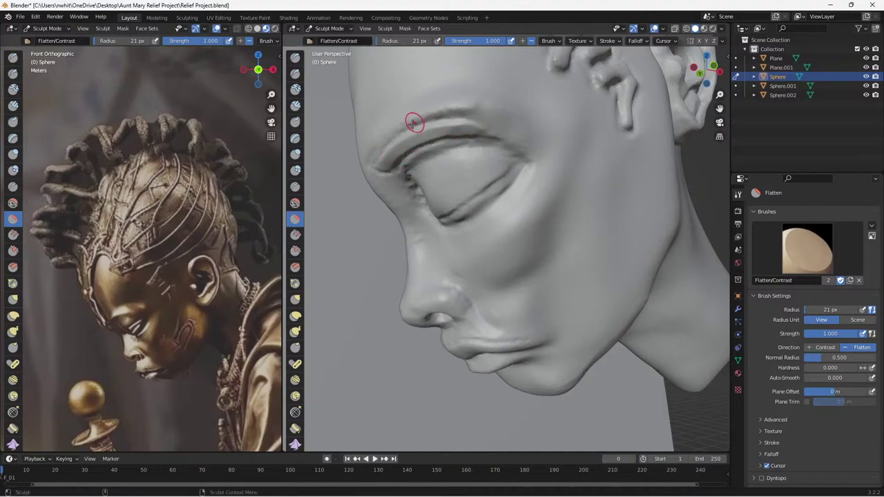
mouse_move(364, 152)
left_mouse_down()
mouse_move(408, 118)
mouse_move(480, 111)
left_mouse_up()
mouse_move(424, 109)
left_mouse_down()
mouse_move(468, 105)
mouse_move(422, 117)
left_mouse_up()
Flatten the rough inner eye corner and the creases below and above the upper eyelid fold.
mouse_move(373, 179)
left_mouse_down()
mouse_move(400, 177)
mouse_move(424, 211)
mouse_move(388, 184)
mouse_move(399, 213)
mouse_move(437, 225)
left_mouse_up()
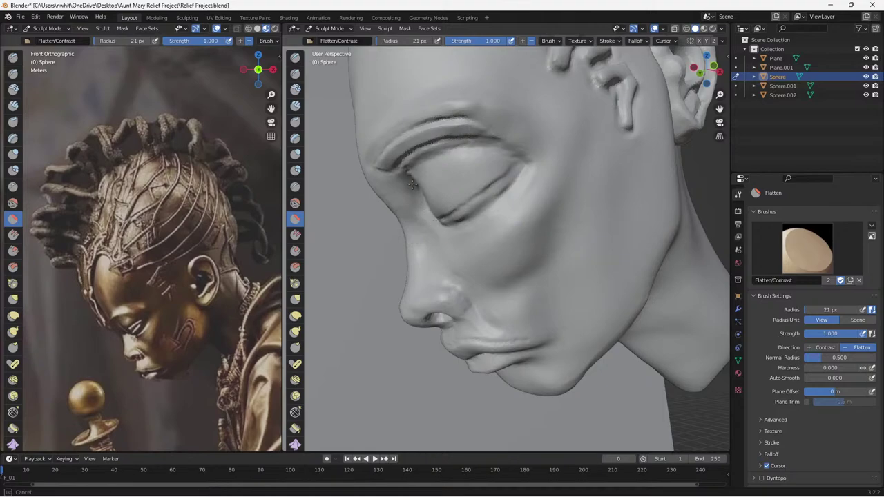
mouse_move(420, 154)
left_mouse_down()
mouse_move(408, 159)
mouse_move(450, 144)
mouse_move(518, 155)
mouse_move(470, 142)
mouse_move(424, 158)
mouse_move(476, 145)
mouse_move(449, 145)
mouse_move(500, 145)
mouse_move(519, 156)
left_mouse_up()
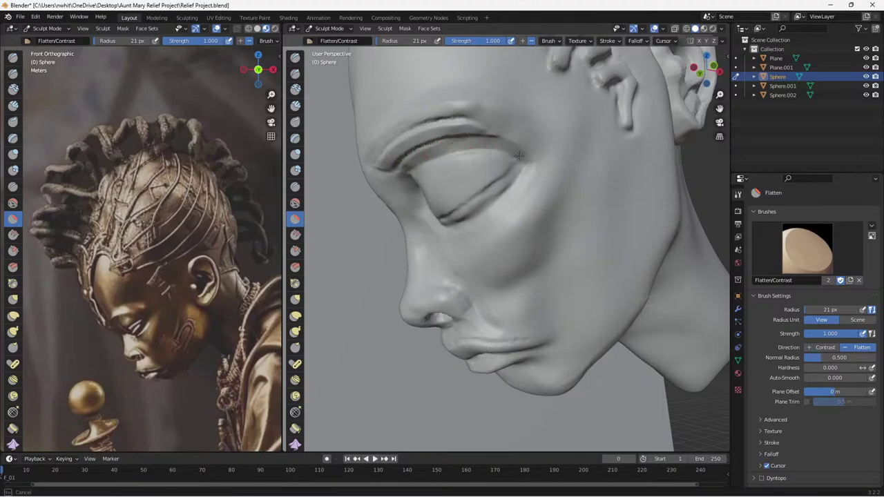
left_click_drag(466, 146, 397, 163)
left_click_drag(409, 127, 442, 115)
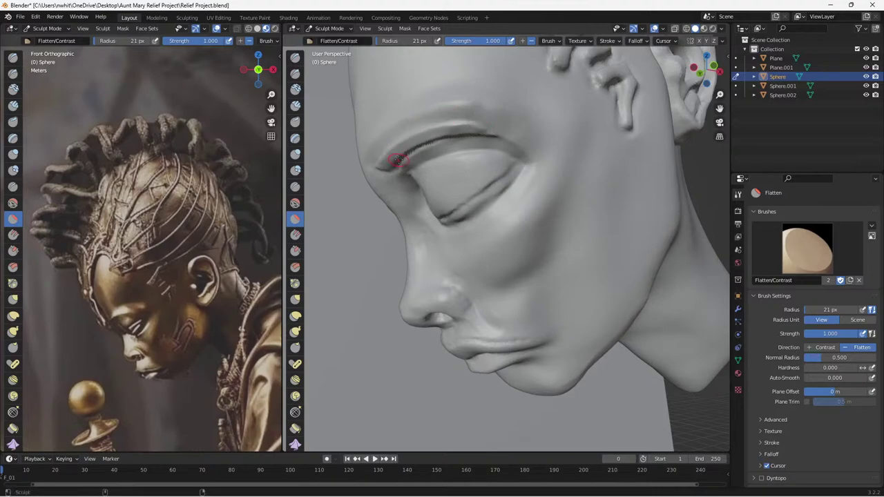
Flatten the inner end of the upper eyelid fold, and its rise toward the middle with the brush radius reduced to 12 px.
middle_click_drag(450, 181, 440, 173)
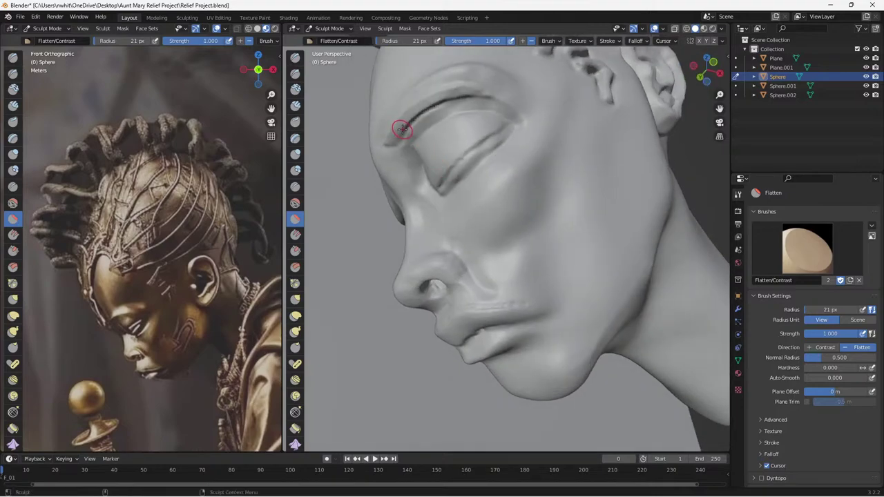
mouse_move(403, 140)
left_mouse_down()
mouse_move(420, 111)
mouse_move(463, 99)
mouse_move(426, 108)
left_mouse_up()
key("bracketleft")
key("bracketleft")
key("bracketleft")
key("bracketleft")
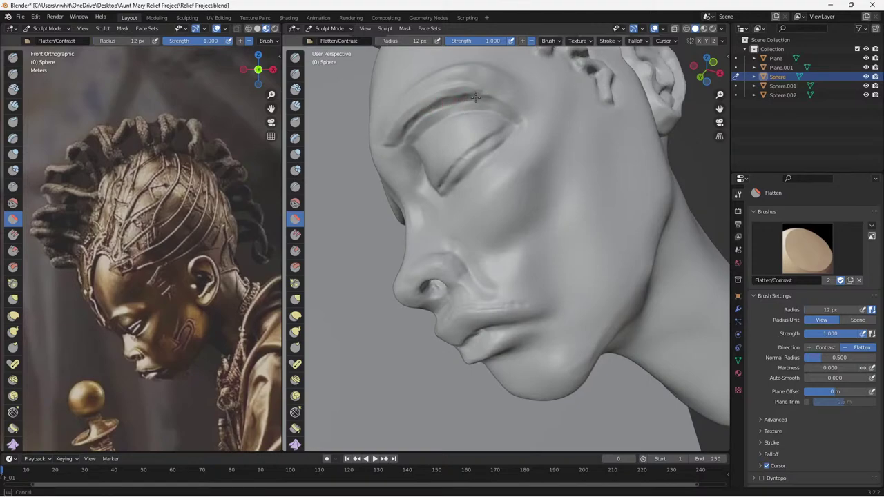
mouse_move(418, 120)
left_mouse_down()
mouse_move(408, 128)
mouse_move(441, 101)
mouse_move(482, 96)
mouse_move(468, 96)
left_mouse_up()
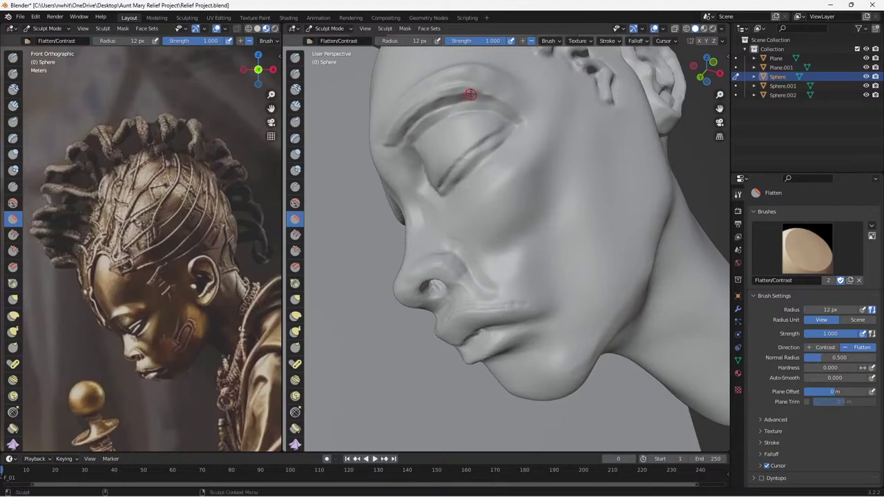
Flatten the deep crease beneath the brow from its inner end past the middle toward the outer side.
mouse_move(450, 136)
middle_mouse_down()
mouse_move(448, 153)
mouse_move(404, 143)
middle_mouse_up()
mouse_move(405, 143)
left_mouse_down()
mouse_move(439, 124)
mouse_move(510, 122)
mouse_move(499, 123)
left_mouse_up()
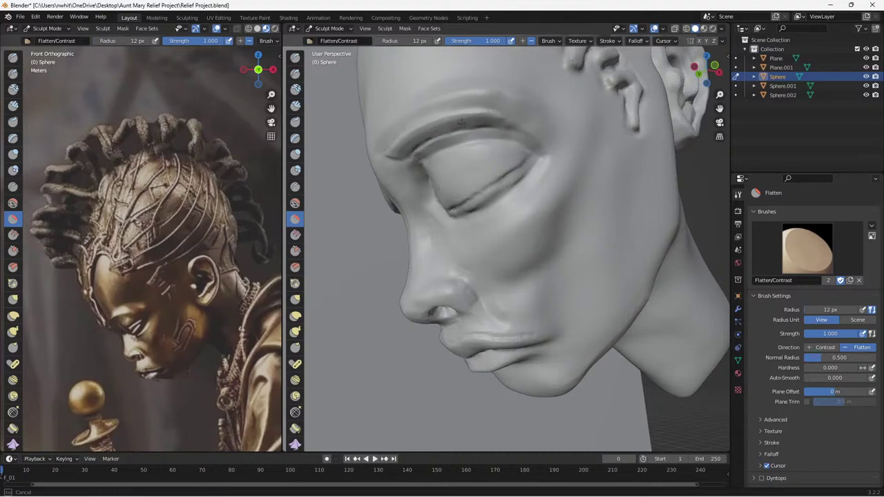
left_click_drag(490, 124, 509, 134)
Flatten the lower eyelid rim from the outer corner inward and the upper part of the closed eyelid.
left_click_drag(518, 156, 523, 161)
mouse_move(476, 190)
left_mouse_down()
mouse_move(467, 198)
mouse_move(494, 184)
left_mouse_up()
mouse_move(459, 204)
left_mouse_down()
mouse_move(454, 213)
mouse_move(512, 172)
mouse_move(458, 216)
mouse_move(433, 151)
mouse_move(420, 156)
mouse_move(496, 138)
left_mouse_up()
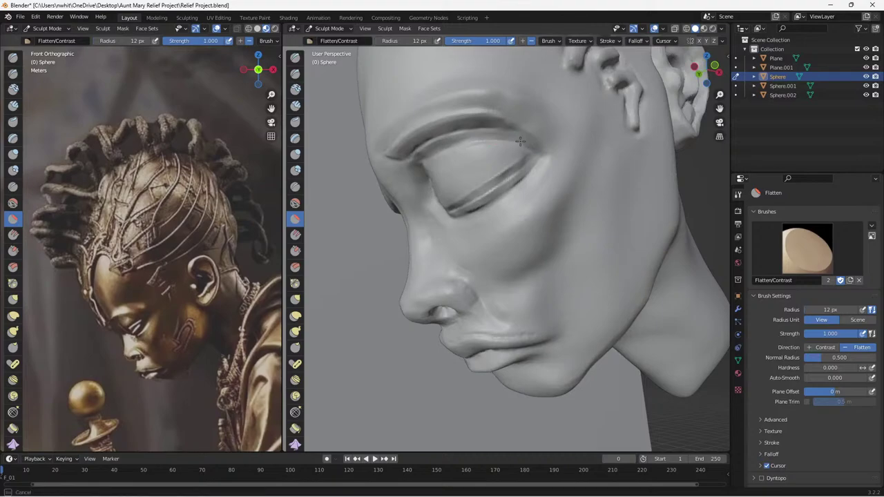
mouse_move(442, 148)
left_mouse_down()
mouse_move(452, 142)
mouse_move(418, 161)
mouse_move(457, 139)
mouse_move(484, 134)
mouse_move(431, 152)
mouse_move(499, 140)
mouse_move(457, 150)
mouse_move(471, 157)
left_mouse_up()
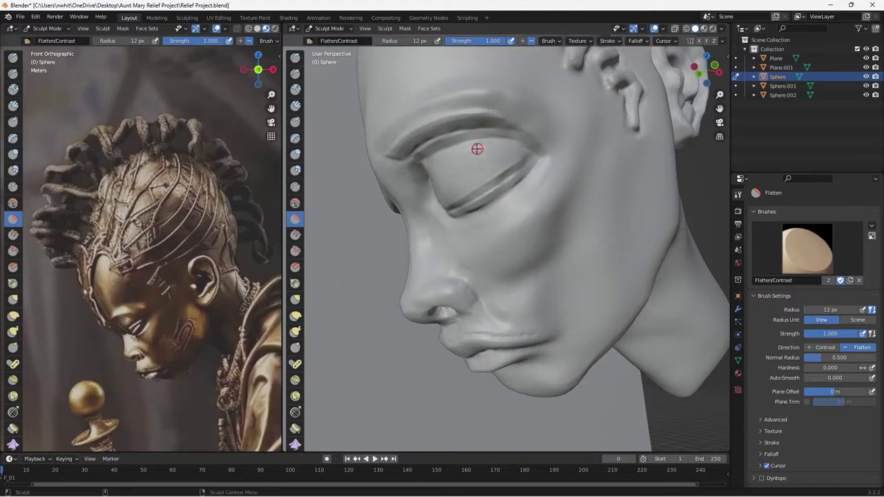
Flatten the inner eye corner and the rim and crease of the lower eyelid from a more frontal angle.
middle_click_drag(460, 173, 488, 150)
left_click_drag(489, 146, 492, 142)
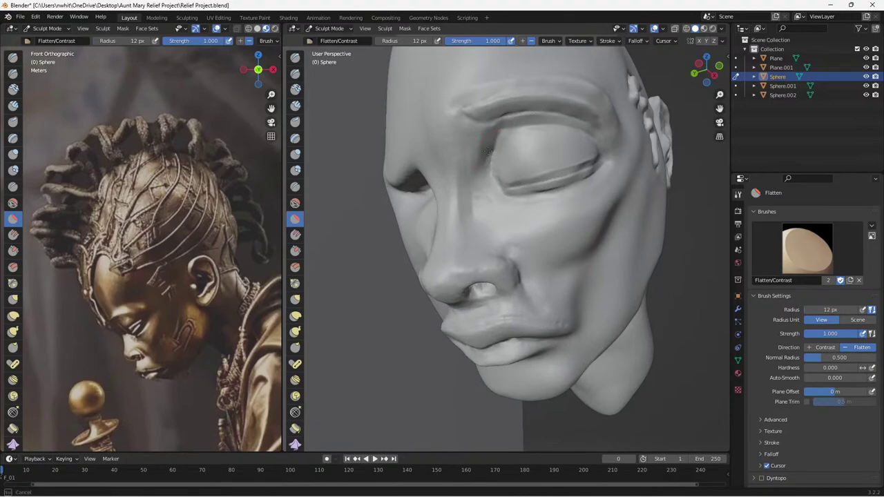
mouse_move(487, 173)
left_mouse_down()
mouse_move(492, 132)
mouse_move(479, 181)
mouse_move(484, 151)
mouse_move(488, 169)
left_mouse_up()
mouse_move(563, 183)
left_mouse_down()
mouse_move(543, 195)
mouse_move(584, 178)
left_mouse_up()
mouse_move(517, 194)
left_mouse_down()
mouse_move(562, 195)
mouse_move(607, 163)
left_mouse_up()
mouse_move(555, 195)
left_mouse_down()
mouse_move(564, 198)
mouse_move(535, 197)
left_mouse_up()
mouse_move(536, 198)
left_mouse_down()
mouse_move(495, 197)
mouse_move(568, 190)
mouse_move(603, 171)
mouse_move(537, 198)
mouse_move(496, 190)
left_mouse_up()
mouse_move(484, 158)
left_mouse_down()
mouse_move(483, 138)
mouse_move(481, 169)
mouse_move(500, 194)
mouse_move(479, 167)
mouse_move(500, 126)
left_mouse_up()
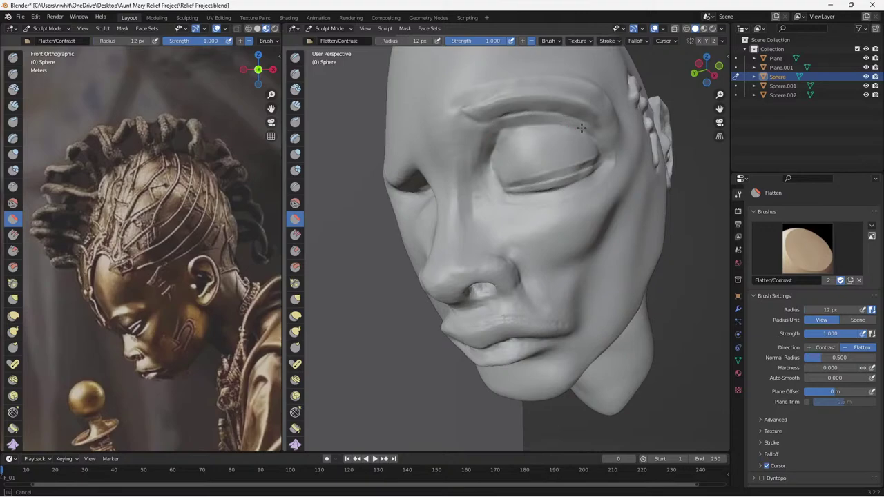
Flatten the skin around the outer eye corner, along the lower lid, and around the inner corner.
mouse_move(603, 145)
left_mouse_down()
mouse_move(606, 155)
mouse_move(617, 143)
mouse_move(577, 207)
mouse_move(615, 171)
mouse_move(614, 158)
mouse_move(575, 195)
mouse_move(520, 205)
mouse_move(571, 198)
left_mouse_up()
mouse_move(618, 171)
left_mouse_down()
mouse_move(560, 196)
mouse_move(479, 210)
mouse_move(502, 211)
mouse_move(475, 188)
left_mouse_up()
left_click_drag(475, 188, 472, 187)
mouse_move(571, 222)
middle_mouse_down()
mouse_move(507, 231)
mouse_move(524, 249)
mouse_move(527, 232)
middle_mouse_up()
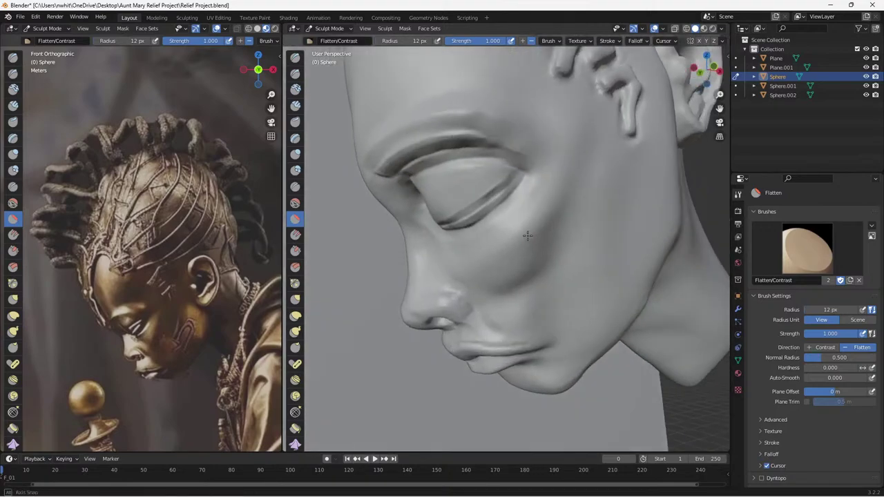
mouse_move(416, 221)
left_mouse_down()
mouse_move(476, 163)
mouse_move(515, 145)
mouse_move(506, 144)
left_mouse_up()
Flatten the upper eyelid crease from its inner end across the middle and the lid surface below it.
middle_click_drag(481, 140, 469, 131)
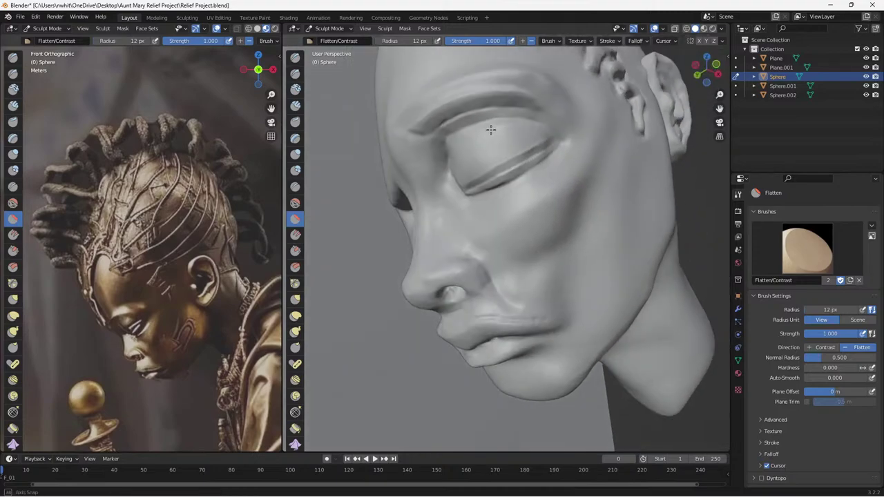
left_click_drag(432, 131, 504, 108)
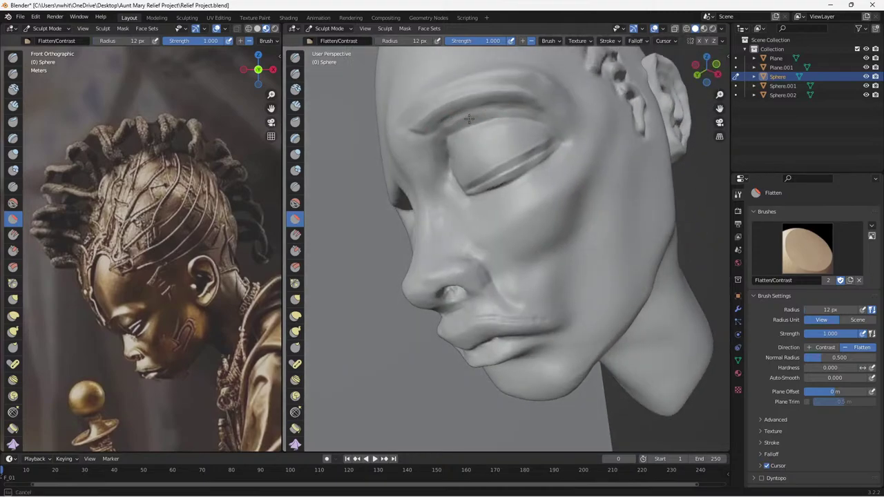
mouse_move(513, 107)
left_mouse_down()
mouse_move(429, 127)
mouse_move(499, 102)
mouse_move(498, 128)
left_mouse_up()
Flatten the outer half of the lower eyelid rim and save the project file.
mouse_move(559, 198)
middle_mouse_down()
mouse_move(518, 232)
mouse_move(508, 203)
mouse_move(483, 200)
middle_mouse_up()
left_click_drag(483, 199, 499, 184)
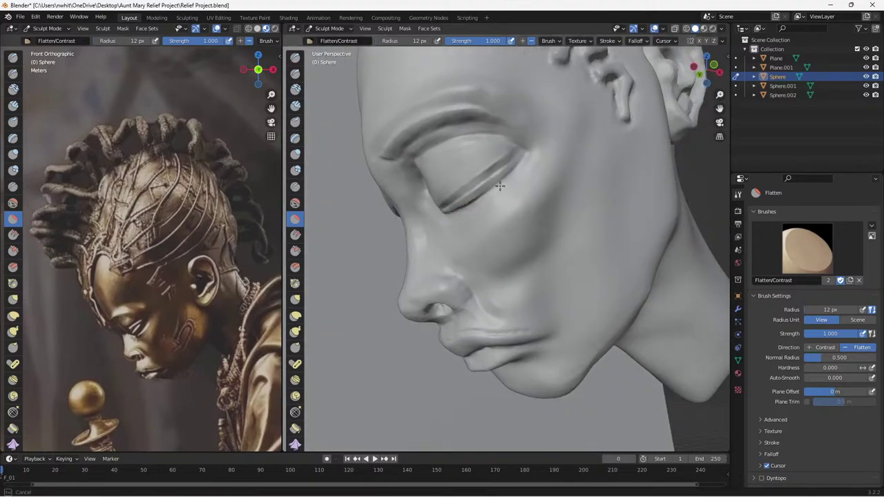
middle_click_drag(560, 213, 540, 214)
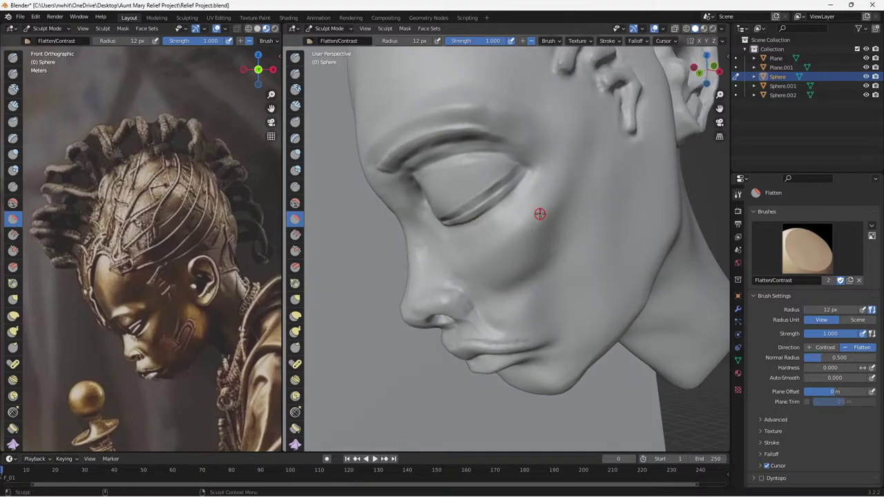
key("ctrl+s")
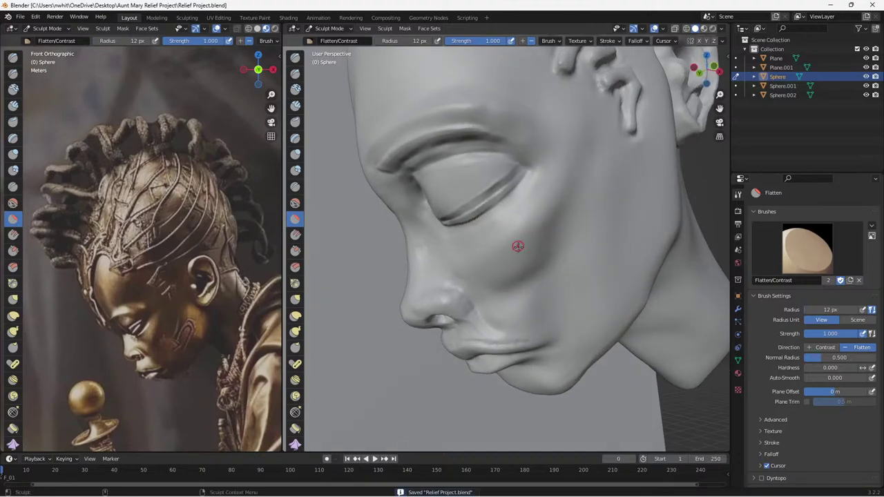
Flatten the lower lip's underside and the hollow above the chin with the brush radius raised to 28 px.
mouse_move(517, 246)
middle_mouse_down()
mouse_move(526, 275)
mouse_move(531, 232)
mouse_move(507, 273)
mouse_move(529, 249)
middle_mouse_up()
scroll(506, 272, "up", 5)
scroll(511, 272, "up", 2)
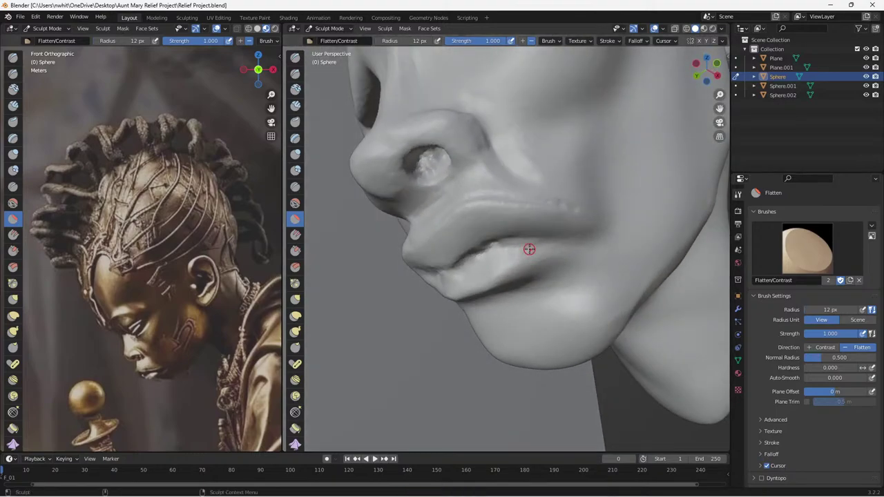
key("bracketright")
key("bracketright")
key("bracketright")
key("bracketright")
key("bracketright")
key("bracketright")
key("bracketright")
key("bracketright")
key("bracketright")
key("bracketright")
key("bracketright")
middle_click_drag(469, 295, 486, 273)
mouse_move(506, 240)
left_mouse_down()
mouse_move(458, 237)
mouse_move(525, 207)
left_mouse_up()
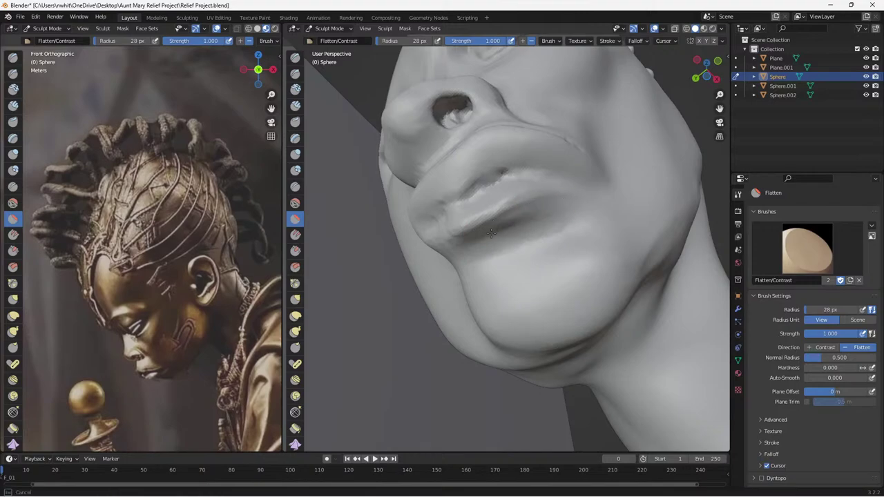
mouse_move(491, 233)
left_mouse_down()
mouse_move(479, 239)
mouse_move(522, 212)
mouse_move(484, 239)
mouse_move(529, 219)
mouse_move(525, 207)
mouse_move(482, 239)
mouse_move(543, 208)
mouse_move(473, 239)
mouse_move(560, 200)
mouse_move(502, 224)
mouse_move(556, 209)
mouse_move(536, 237)
mouse_move(473, 259)
left_mouse_up()
Flatten the lower lip's surface and its jagged upper edge along the mouth opening toward the corner.
mouse_move(495, 241)
middle_mouse_down()
mouse_move(495, 270)
mouse_move(483, 277)
middle_mouse_up()
mouse_move(442, 293)
left_mouse_down()
mouse_move(479, 292)
mouse_move(543, 260)
mouse_move(486, 279)
left_mouse_up()
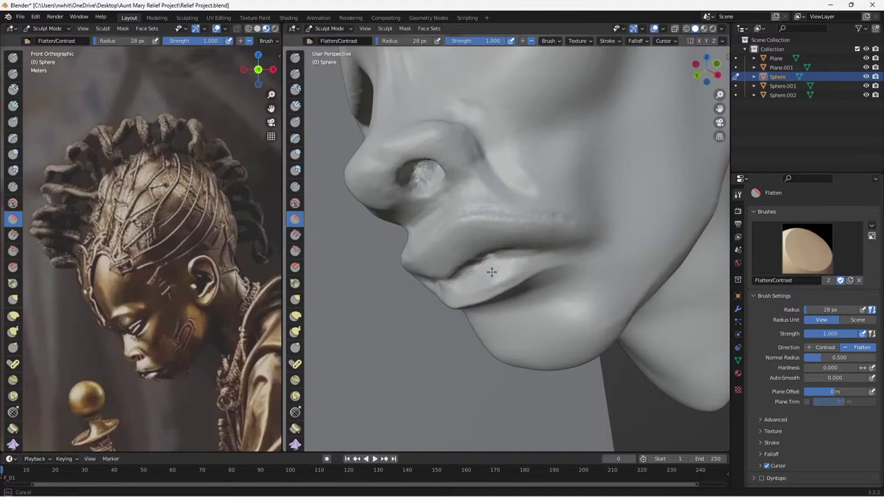
left_click_drag(527, 259, 501, 265)
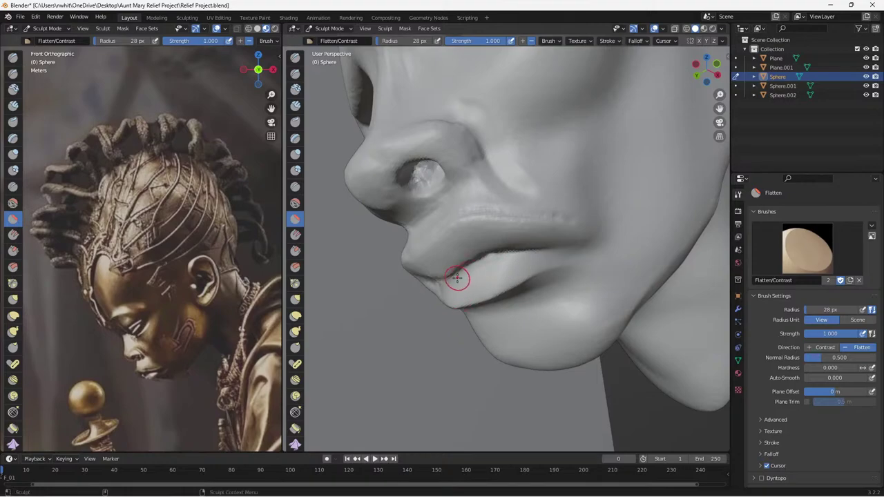
mouse_move(505, 262)
middle_mouse_down()
mouse_move(537, 244)
mouse_move(496, 253)
middle_mouse_up()
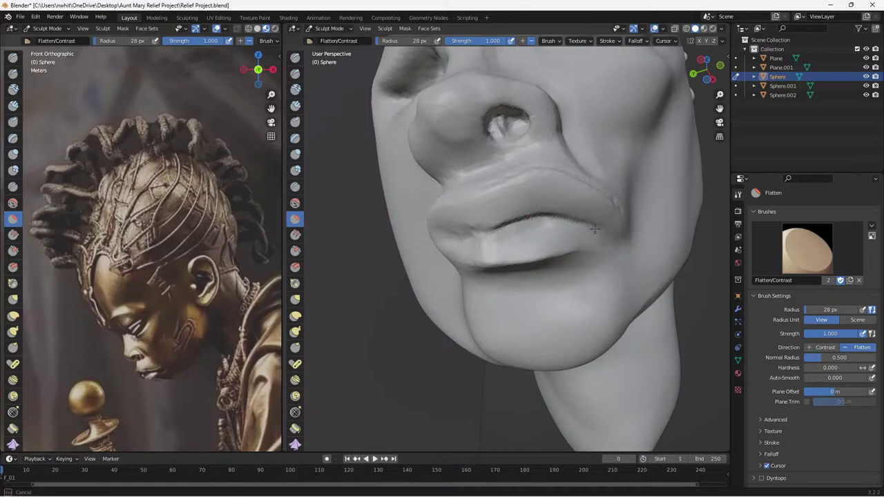
mouse_move(604, 232)
left_mouse_down()
mouse_move(524, 250)
mouse_move(529, 225)
mouse_move(595, 229)
mouse_move(547, 225)
mouse_move(578, 226)
mouse_move(511, 239)
left_mouse_up()
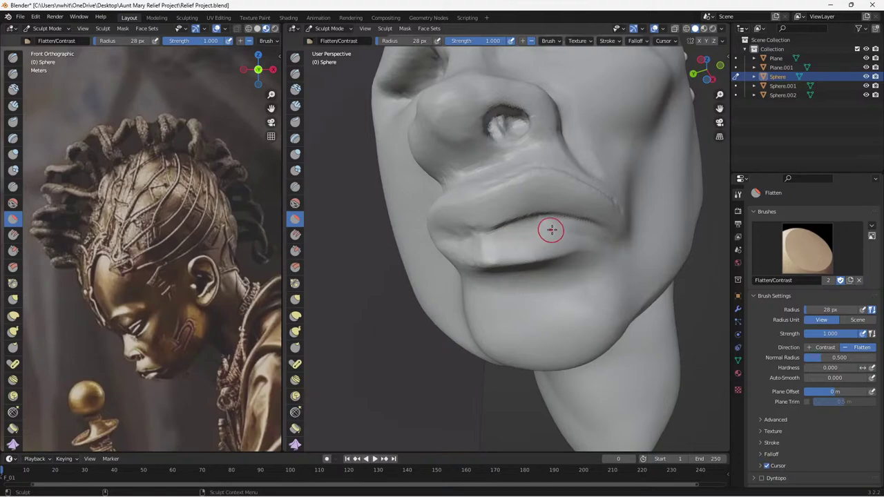
Flatten the upper lip's lower edge from the centre to the mouth corner, and the middle of its surface.
mouse_move(552, 223)
middle_mouse_down()
mouse_move(565, 237)
mouse_move(514, 248)
mouse_move(484, 242)
middle_mouse_up()
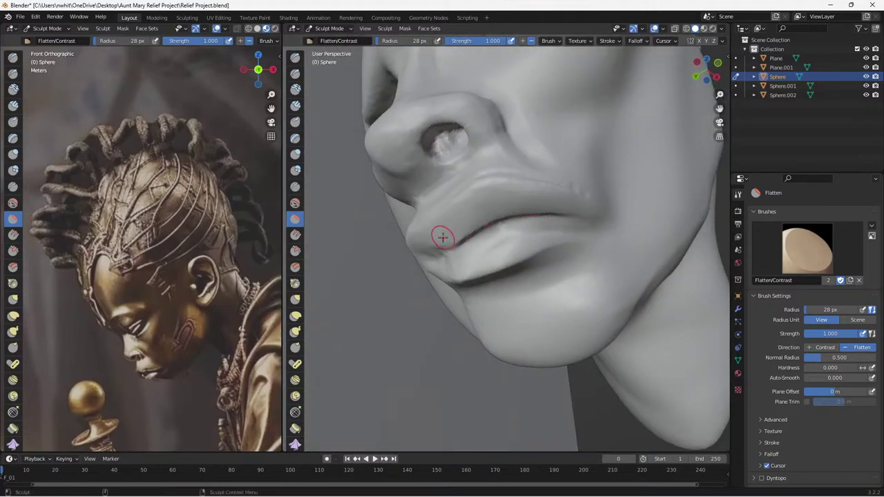
left_click_drag(444, 237, 465, 225)
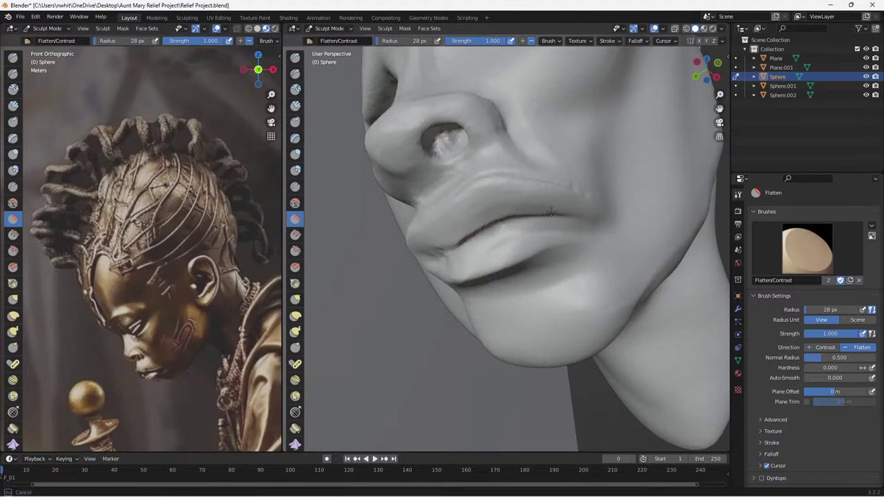
left_click_drag(550, 211, 575, 208)
mouse_move(488, 210)
left_mouse_down()
mouse_move(489, 187)
mouse_move(487, 205)
left_mouse_up()
Flatten the front tip of the upper lip and its face back toward the mouth corner.
mouse_move(488, 205)
middle_mouse_down()
mouse_move(483, 237)
mouse_move(467, 245)
middle_mouse_up()
mouse_move(411, 274)
left_mouse_down()
mouse_move(447, 249)
mouse_move(533, 244)
mouse_move(429, 276)
mouse_move(485, 248)
mouse_move(548, 241)
mouse_move(470, 252)
mouse_move(428, 277)
left_mouse_up()
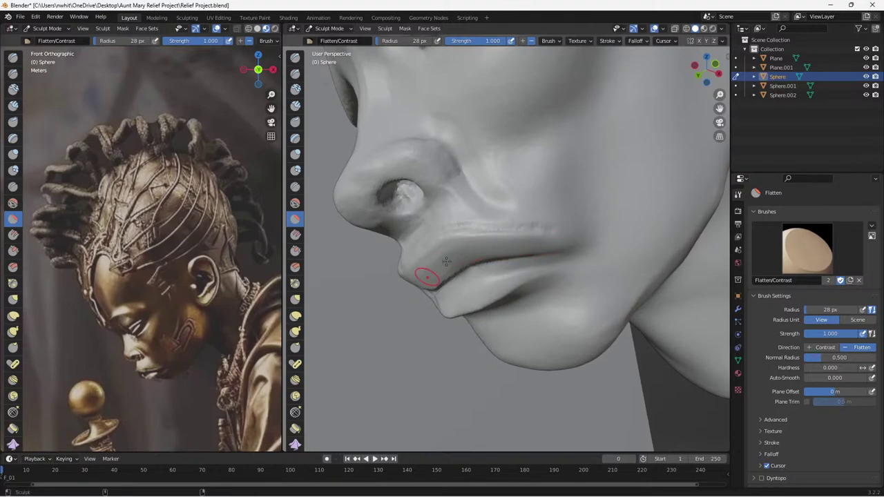
mouse_move(454, 250)
left_mouse_down()
mouse_move(418, 274)
mouse_move(558, 243)
mouse_move(419, 270)
mouse_move(443, 268)
left_mouse_up()
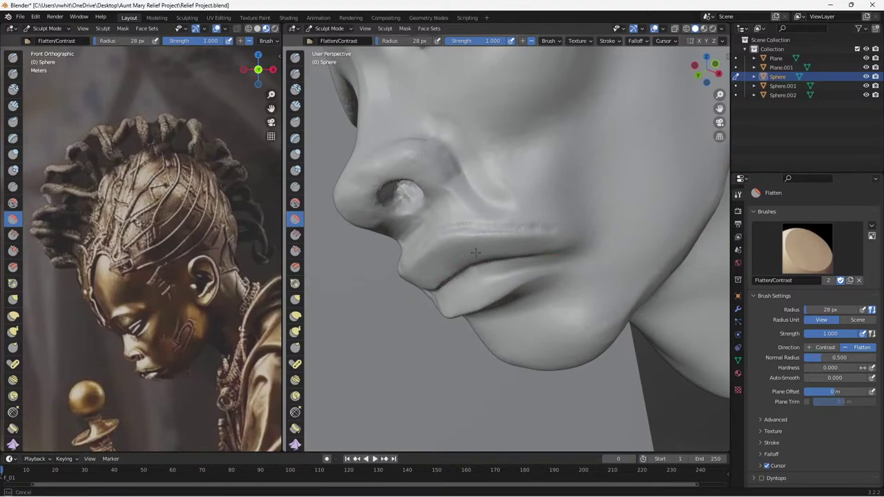
left_click_drag(542, 241, 570, 223)
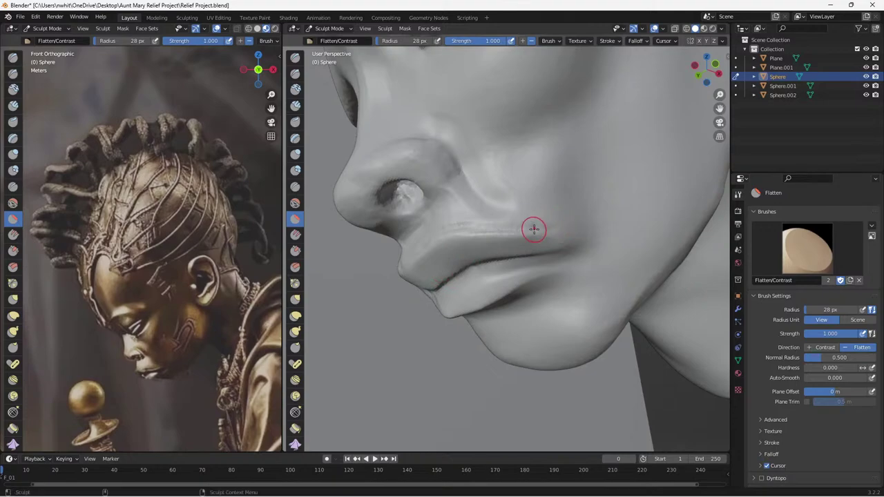
Flatten the ridge along the upper lip's top border from the front to the mouth corner.
mouse_move(532, 227)
middle_mouse_down()
mouse_move(588, 232)
mouse_move(590, 240)
mouse_move(493, 262)
middle_mouse_up()
mouse_move(443, 271)
left_mouse_down()
mouse_move(434, 274)
mouse_move(488, 257)
mouse_move(524, 264)
left_mouse_up()
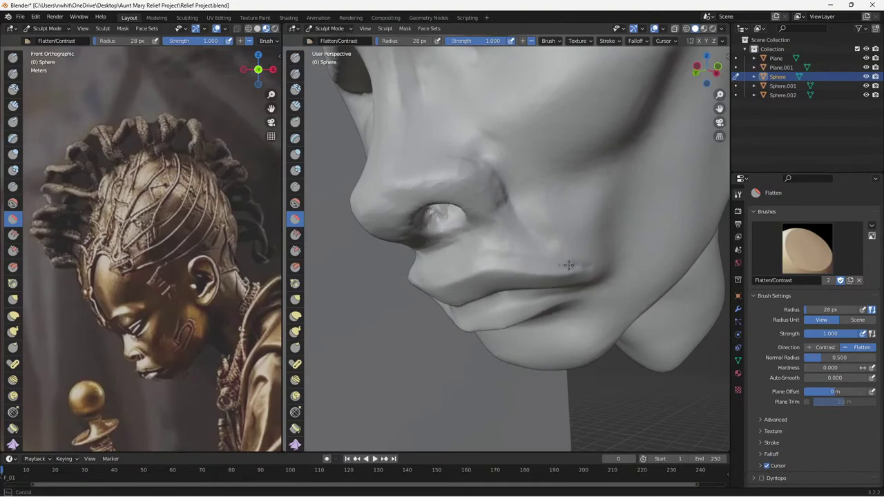
mouse_move(590, 263)
left_mouse_down()
mouse_move(526, 259)
mouse_move(434, 274)
mouse_move(476, 256)
mouse_move(461, 272)
mouse_move(430, 276)
mouse_move(483, 260)
mouse_move(447, 276)
mouse_move(584, 263)
mouse_move(509, 263)
mouse_move(578, 266)
mouse_move(564, 265)
left_mouse_up()
left_click(423, 276)
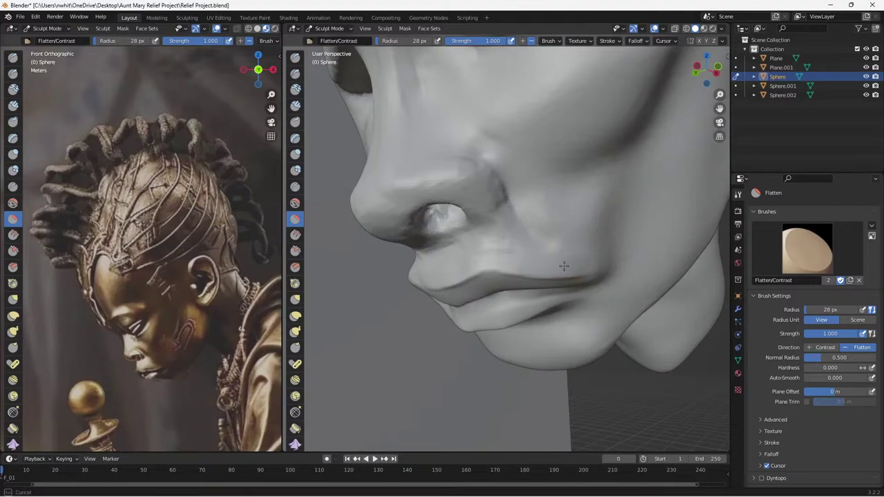
Flatten the skin above the upper lip and around the mouth corner up to the lower cheek.
mouse_move(480, 255)
left_mouse_down()
mouse_move(429, 275)
mouse_move(569, 261)
left_mouse_up()
left_click_drag(569, 261, 619, 267)
left_click_drag(613, 256, 613, 258)
left_click_drag(613, 257, 621, 215)
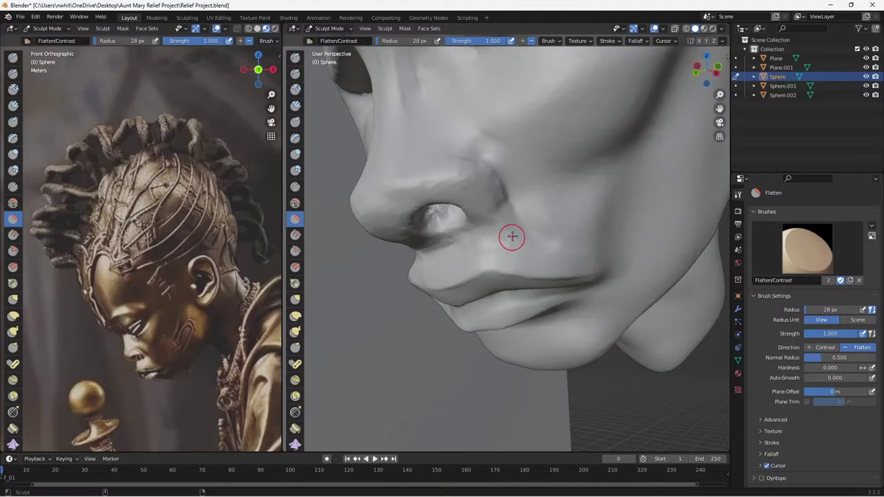
Flatten the fold running from the nostril wing to the mouth and the area beneath the nostril.
left_click_drag(544, 231, 551, 229)
mouse_move(532, 199)
left_mouse_down()
mouse_move(551, 209)
mouse_move(525, 214)
left_mouse_up()
mouse_move(535, 214)
left_mouse_down()
mouse_move(493, 253)
mouse_move(484, 241)
mouse_move(440, 273)
mouse_move(461, 260)
left_mouse_up()
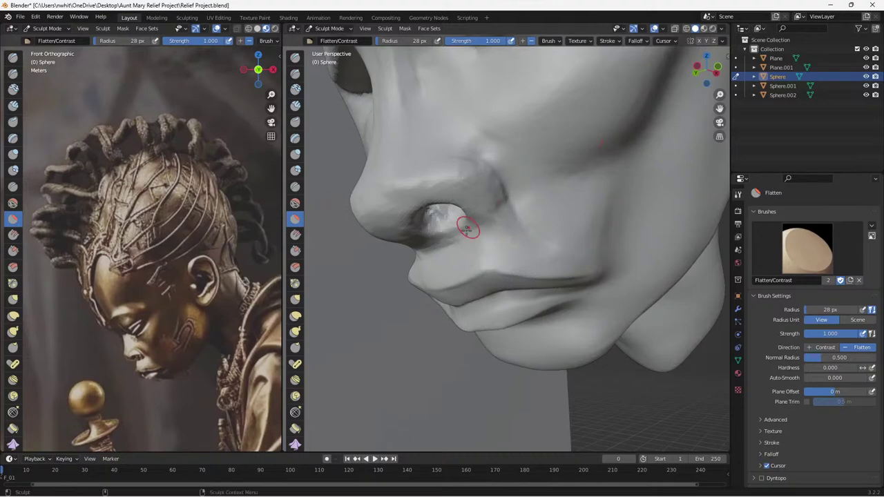
Carve the philtrum groove between the nose base and the upper lip with the Draw Sharp brush in subtract direction.
left_click(295, 74)
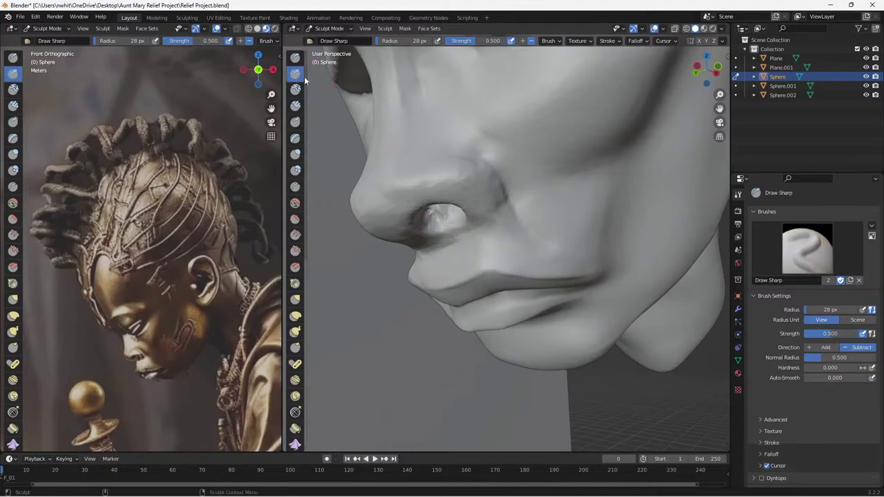
left_click_drag(449, 245, 446, 247)
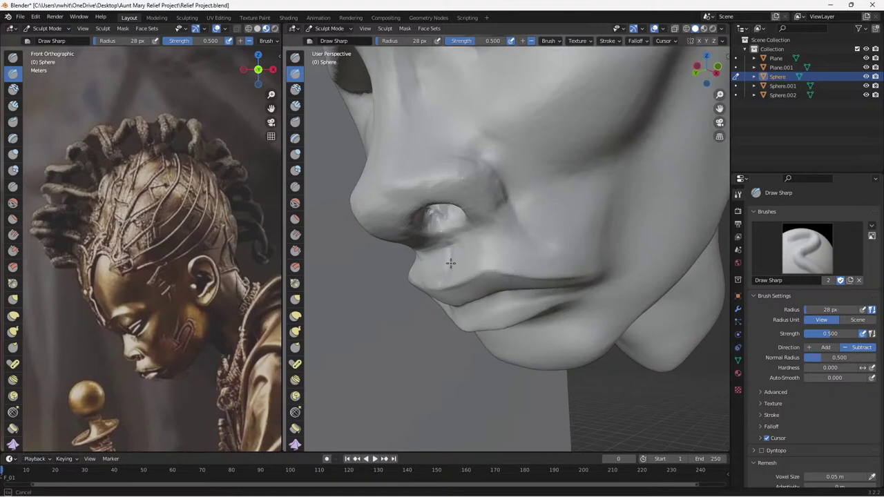
left_click_drag(442, 280, 442, 251)
middle_click_drag(438, 253, 482, 241)
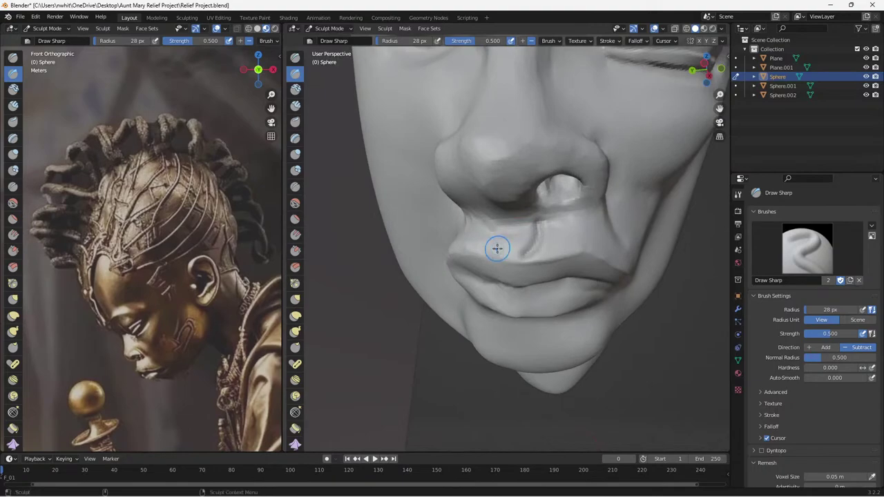
mouse_move(489, 221)
left_mouse_down()
mouse_move(498, 252)
mouse_move(507, 256)
mouse_move(494, 237)
mouse_move(518, 253)
left_mouse_up()
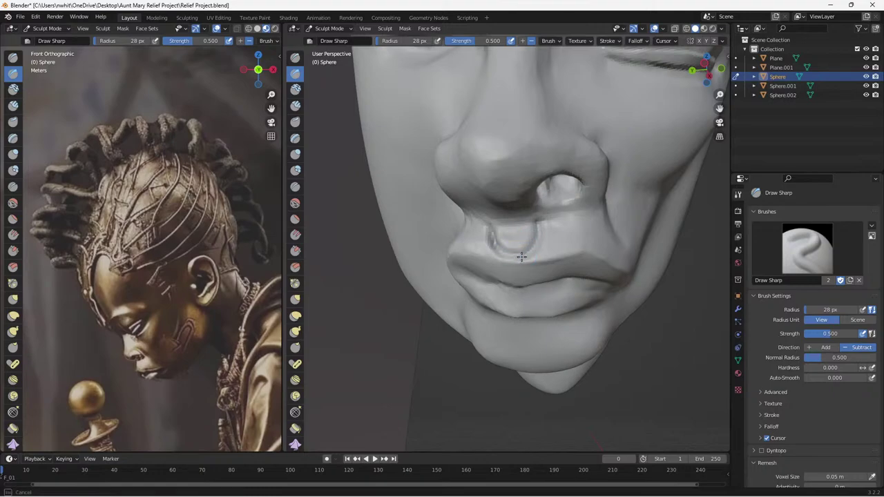
mouse_move(496, 226)
left_mouse_down()
mouse_move(527, 239)
mouse_move(533, 228)
mouse_move(515, 227)
mouse_move(504, 242)
left_mouse_up()
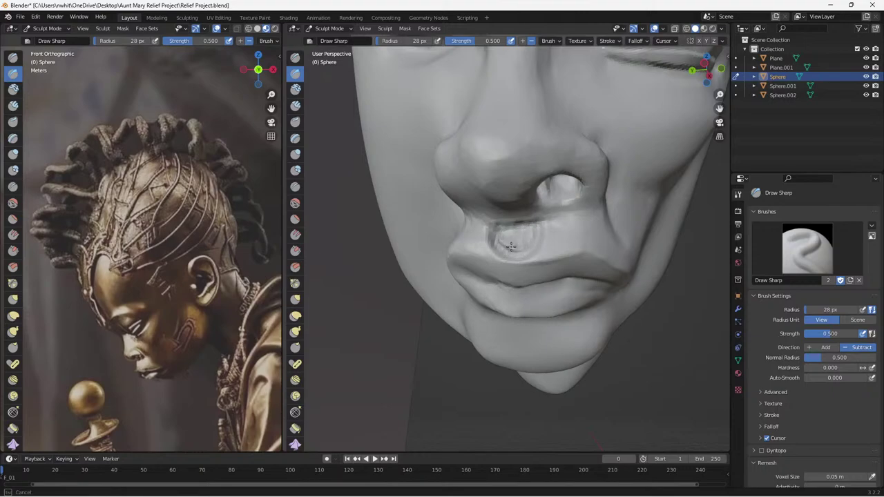
mouse_move(522, 239)
left_mouse_down()
mouse_move(516, 233)
mouse_move(524, 233)
mouse_move(507, 247)
mouse_move(546, 233)
left_mouse_up()
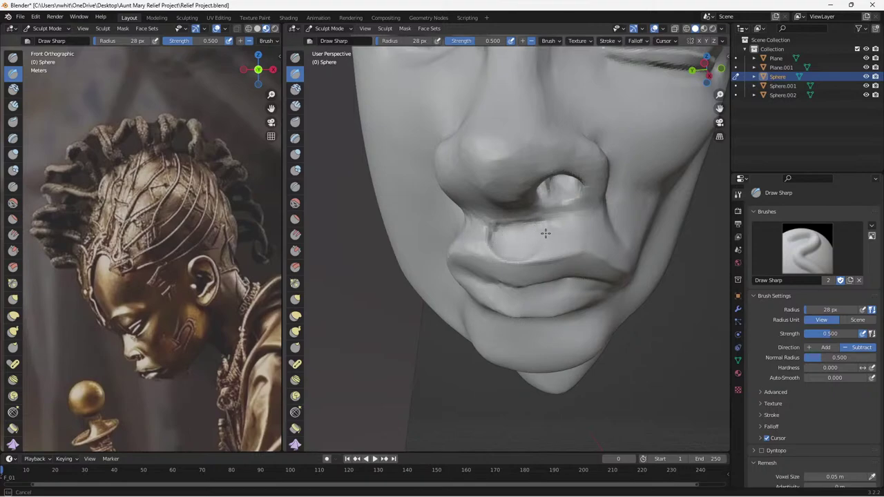
Flatten the side edge of the philtrum below the nostril and the front tip of the upper lip.
mouse_move(547, 232)
middle_mouse_down()
mouse_move(592, 256)
mouse_move(511, 260)
mouse_move(517, 253)
mouse_move(334, 140)
middle_mouse_up()
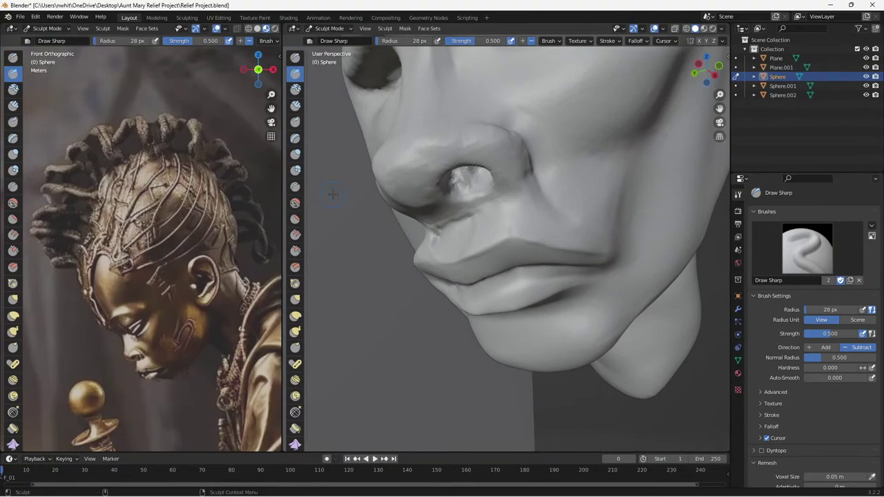
left_click(293, 220)
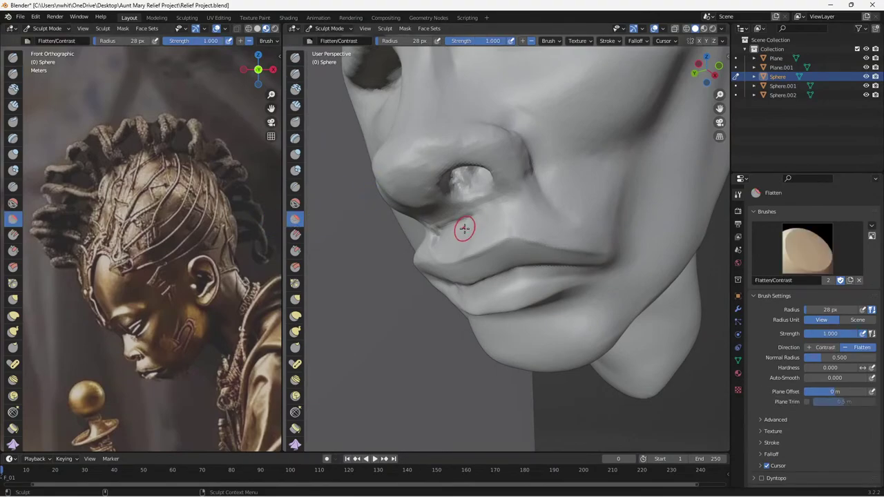
middle_click_drag(472, 241, 493, 226)
mouse_move(493, 226)
left_mouse_down()
mouse_move(479, 198)
mouse_move(490, 193)
mouse_move(467, 197)
left_mouse_up()
middle_click_drag(468, 197, 428, 251)
left_click_drag(428, 258, 432, 275)
left_click_drag(432, 275, 429, 270)
mouse_move(429, 270)
left_mouse_down()
mouse_move(497, 283)
mouse_move(479, 264)
left_mouse_up()
Flatten the hollow and far rim of the philtrum from the front, and save the project.
middle_click_drag(480, 264, 543, 261)
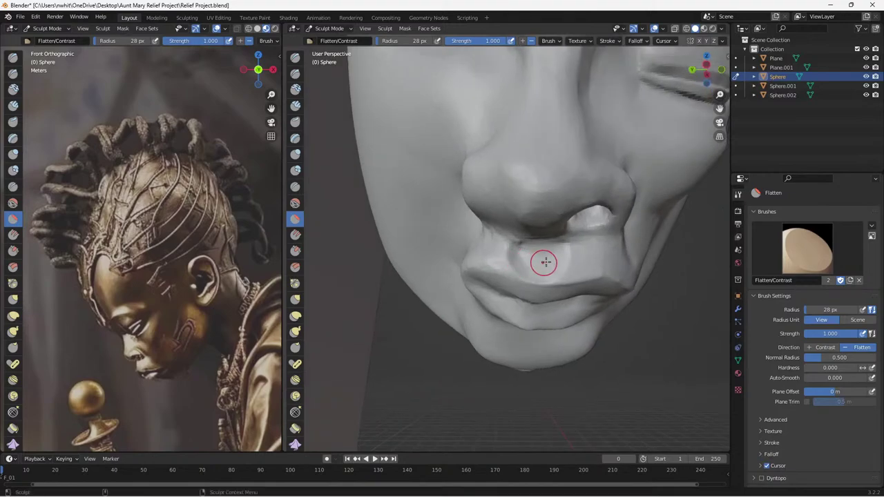
left_click_drag(543, 260, 563, 247)
mouse_move(549, 257)
left_mouse_down()
mouse_move(524, 251)
mouse_move(553, 253)
mouse_move(561, 270)
left_mouse_up()
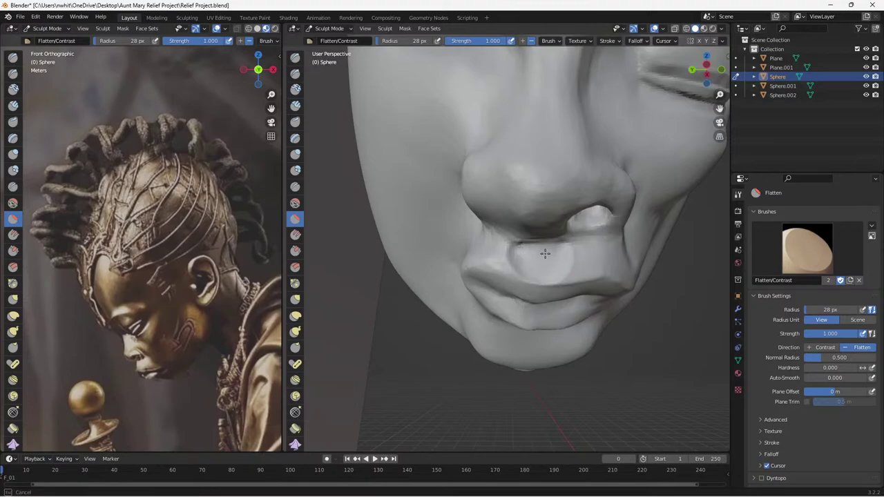
left_click_drag(544, 253, 550, 252)
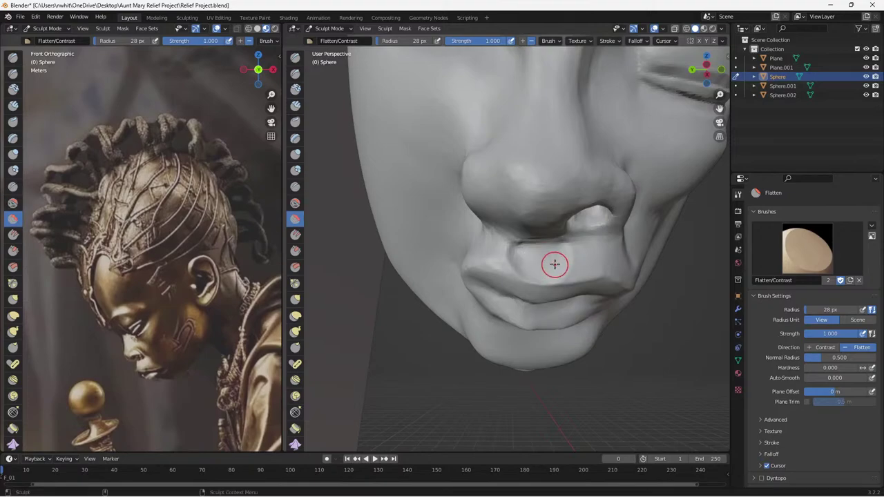
key("ctrl+s")
Examine the face from the front and in profile to compare the nose and lips with the reference.
scroll(556, 215, "down", 6)
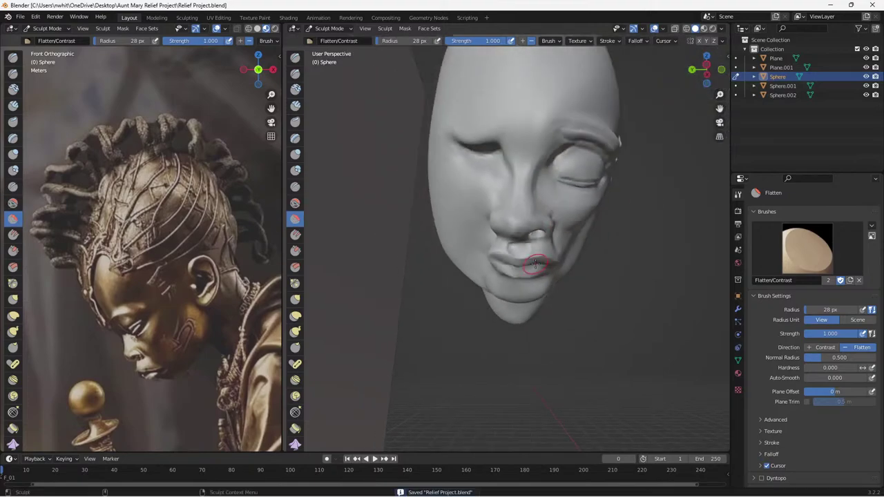
mouse_move(562, 278)
middle_mouse_down()
mouse_move(459, 293)
mouse_move(525, 301)
mouse_move(567, 319)
mouse_move(548, 322)
mouse_move(556, 296)
mouse_move(529, 308)
mouse_move(564, 229)
middle_mouse_up()
scroll(464, 295, "up", 2)
scroll(483, 298, "down", 2)
scroll(495, 298, "up", 1)
mouse_move(556, 260)
middle_mouse_down()
mouse_move(566, 304)
mouse_move(575, 304)
middle_mouse_up()
left_click_drag(633, 282, 582, 282, "alt")
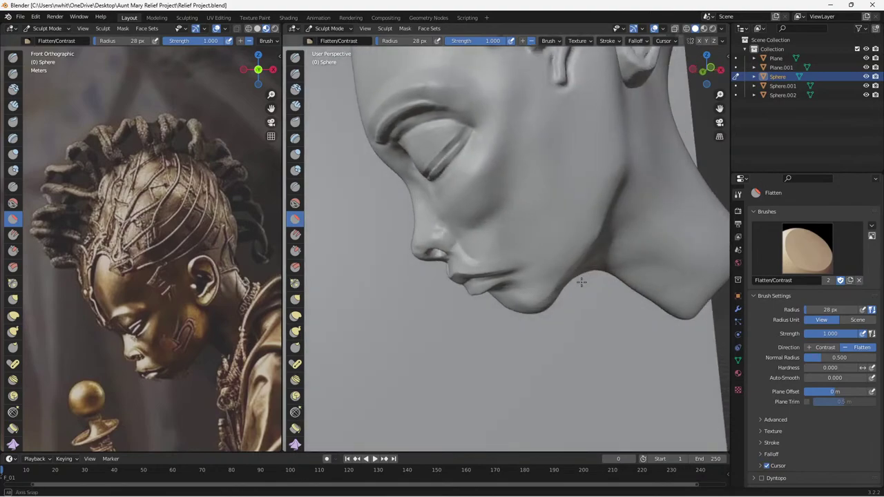
scroll(439, 269, "up", 1)
middle_click_drag(444, 267, 527, 283, "alt")
scroll(526, 283, "up", 2)
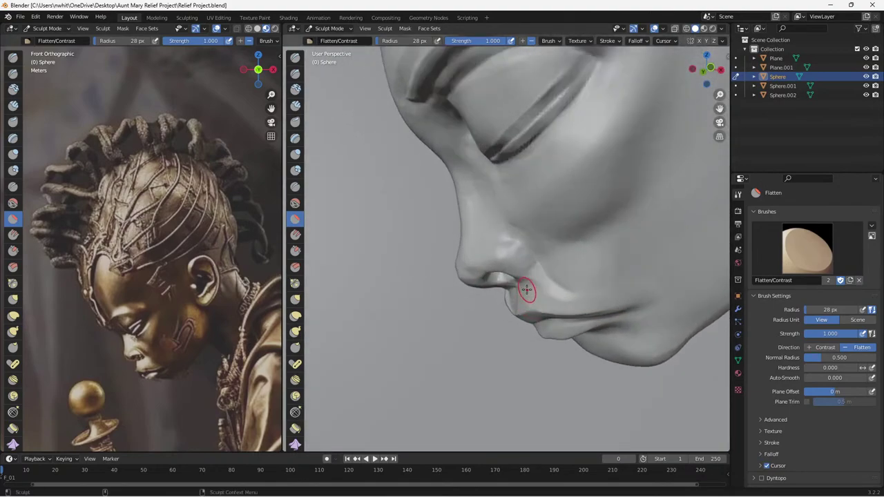
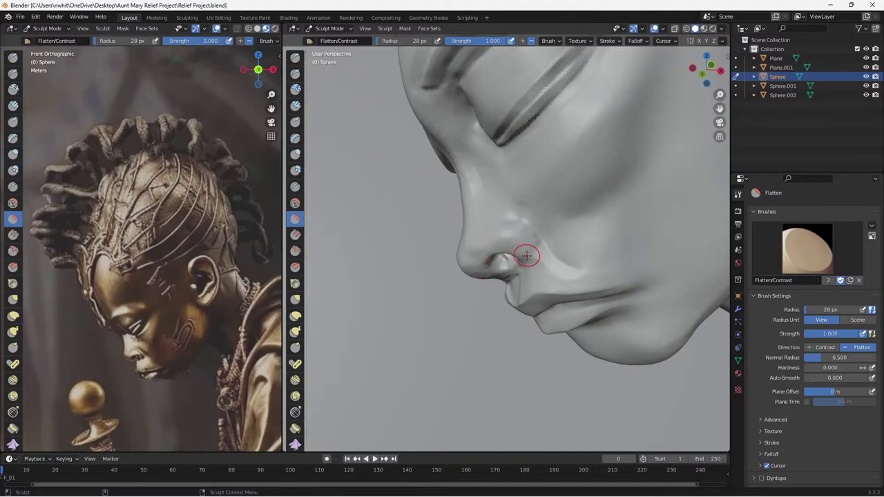
Flatten the lower edge of the nostril wing and the underside of the nose between the tip and nostril.
mouse_move(533, 243)
left_mouse_down()
mouse_move(509, 227)
mouse_move(527, 237)
mouse_move(518, 255)
mouse_move(479, 256)
mouse_move(480, 270)
mouse_move(479, 257)
mouse_move(477, 266)
mouse_move(463, 262)
mouse_move(496, 249)
mouse_move(487, 256)
mouse_move(515, 257)
mouse_move(496, 254)
left_mouse_up()
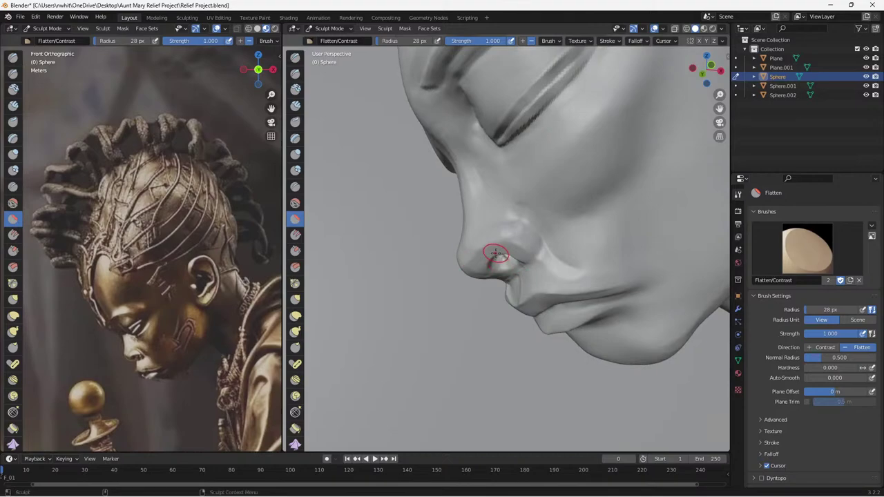
middle_click_drag(493, 258, 507, 230)
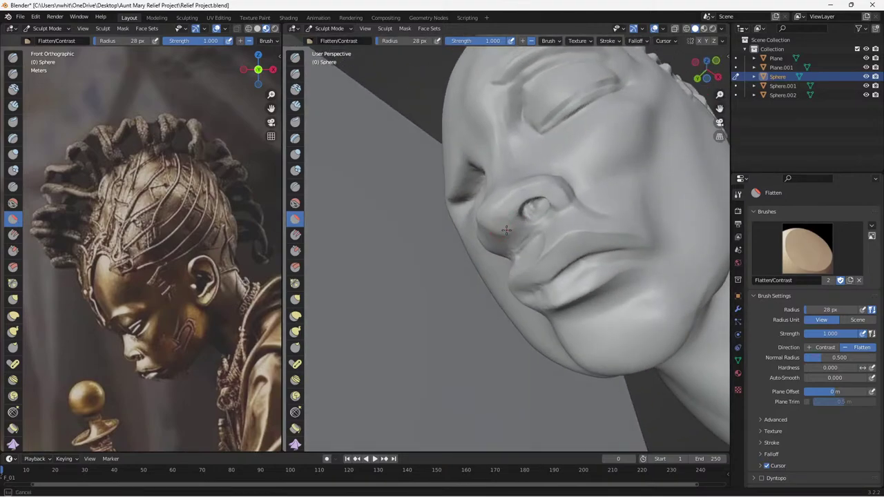
left_click_drag(497, 228, 492, 224)
mouse_move(515, 236)
middle_mouse_down()
mouse_move(489, 233)
mouse_move(495, 238)
middle_mouse_up()
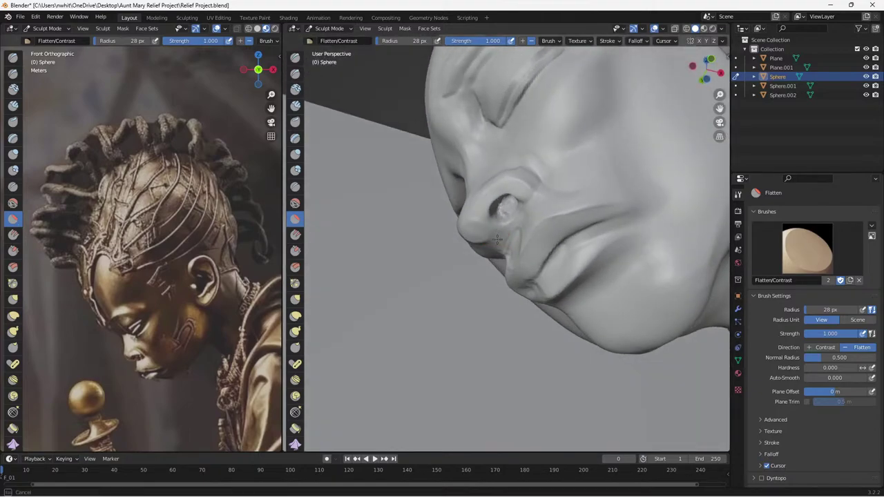
left_click_drag(505, 231, 501, 229)
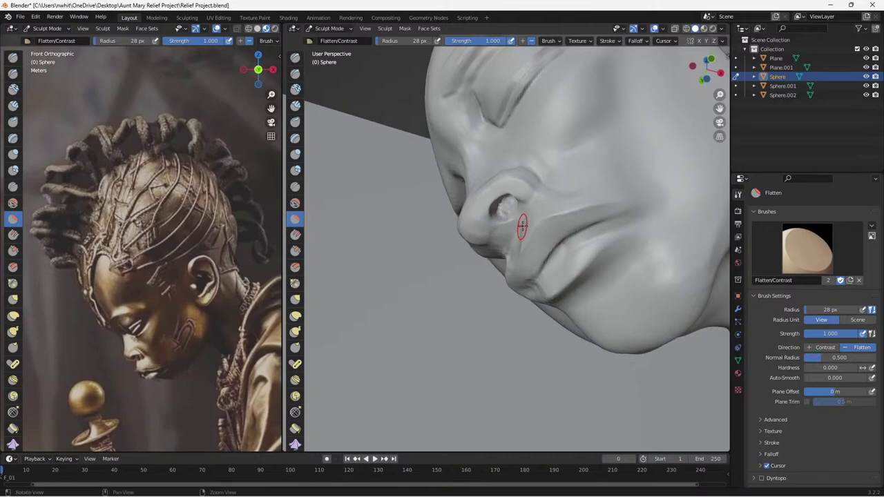
Flatten the side of the nostril wing down to the nostril rim in profile.
mouse_move(519, 225)
middle_mouse_down()
mouse_move(525, 255)
mouse_move(520, 242)
middle_mouse_up()
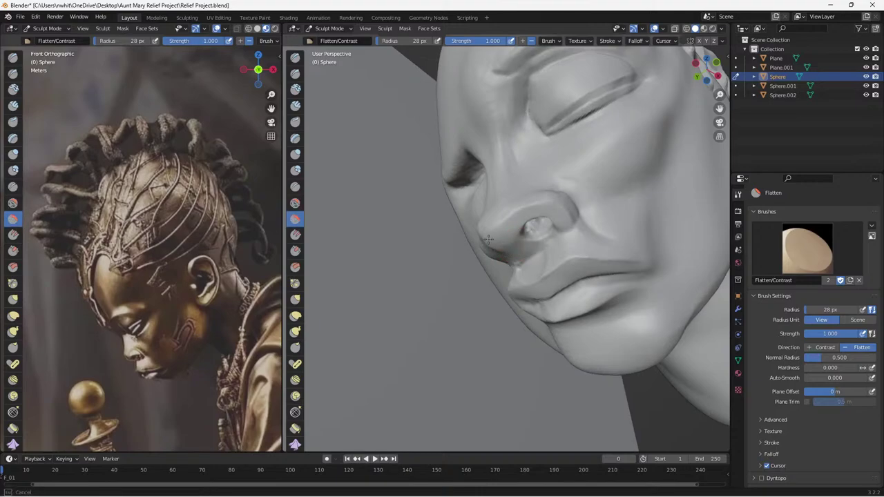
middle_click_drag(531, 230, 486, 276)
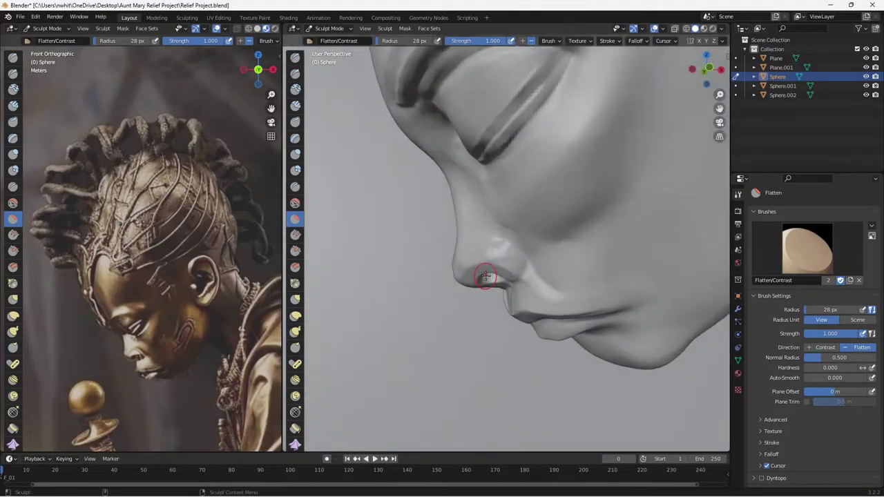
left_click_drag(496, 259, 502, 275)
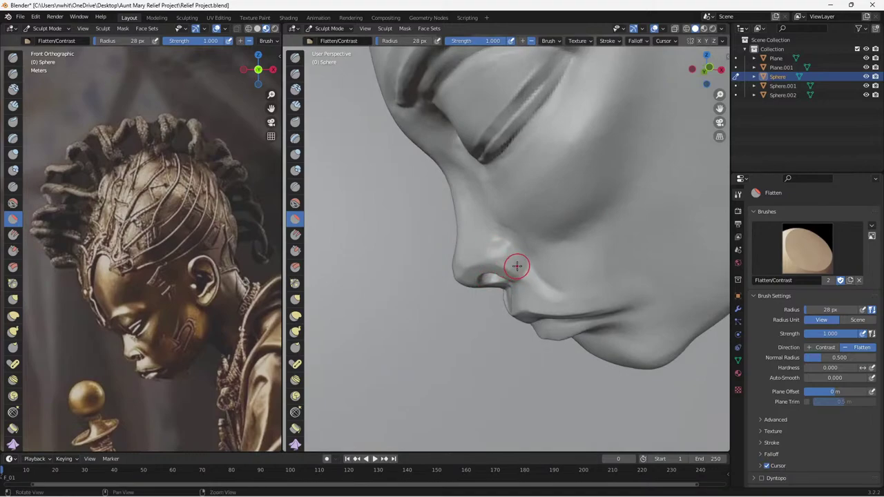
Carve a crease around the top and back of the nostril wing with the Draw Sharp brush.
middle_click_drag(518, 262, 553, 264)
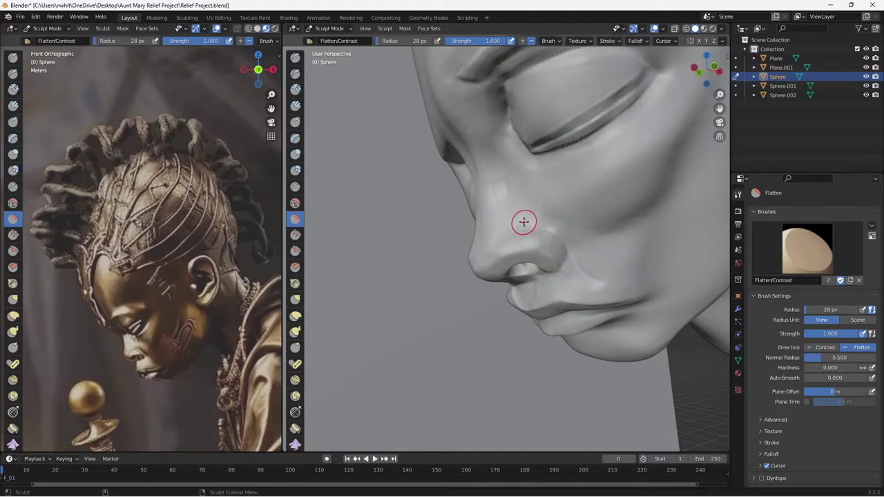
left_click(294, 73)
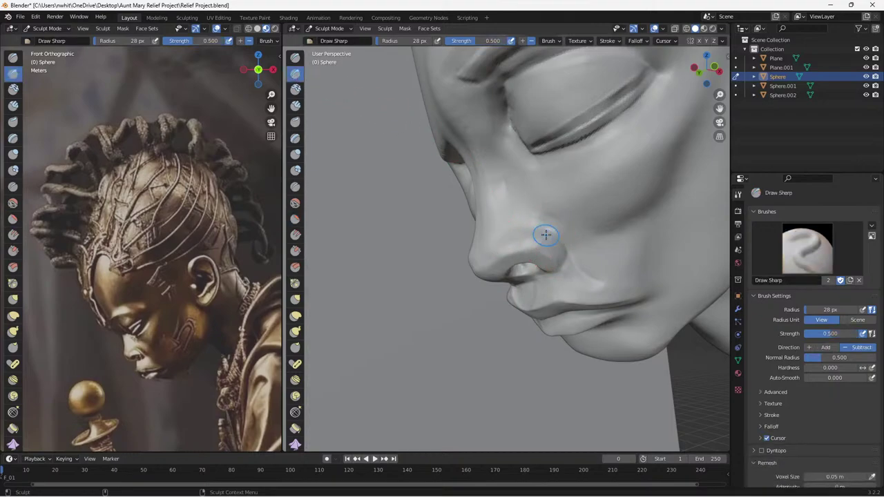
mouse_move(563, 264)
left_mouse_down()
mouse_move(561, 239)
mouse_move(536, 229)
mouse_move(515, 240)
left_mouse_up()
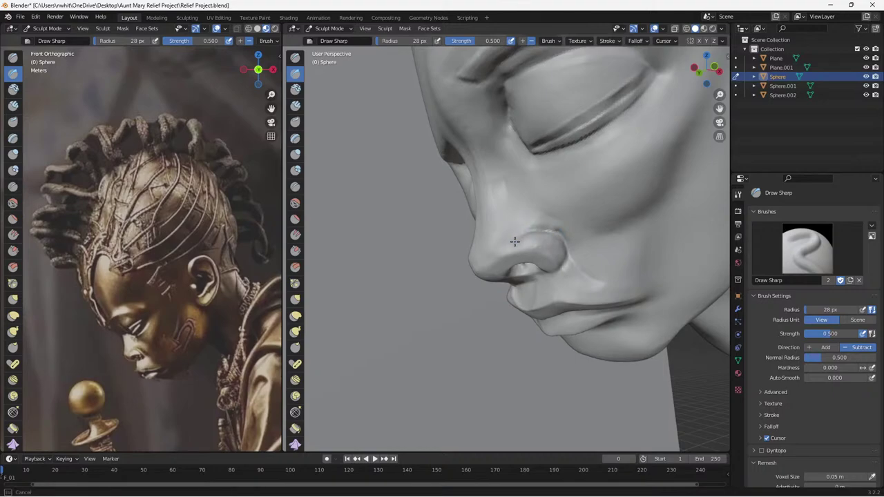
left_click_drag(552, 232, 562, 236)
mouse_move(582, 237)
middle_mouse_down()
mouse_move(629, 253)
mouse_move(537, 256)
middle_mouse_up()
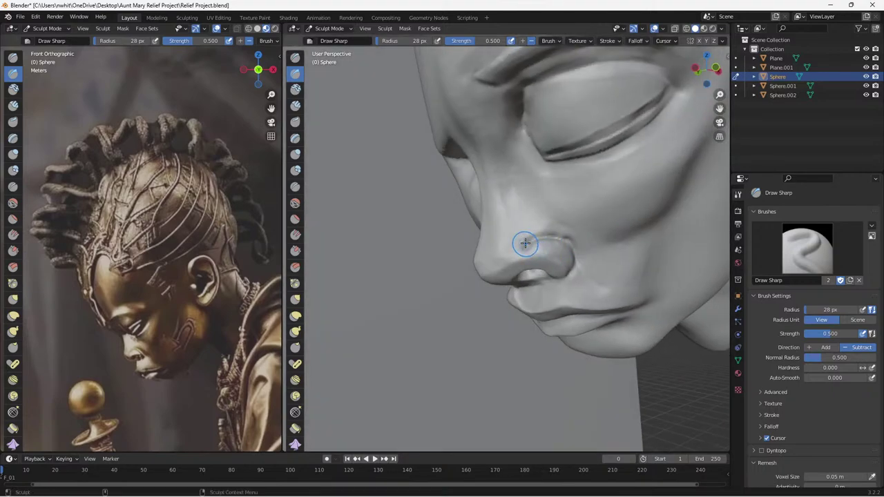
left_click_drag(525, 244, 528, 243)
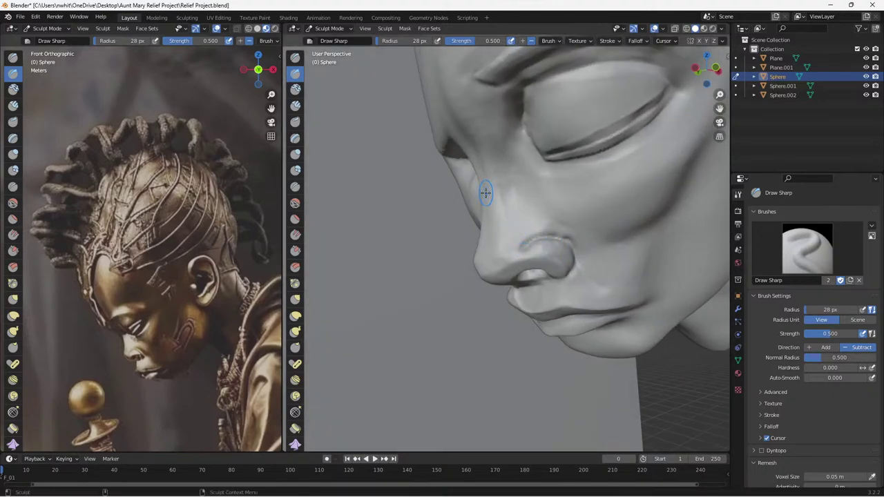
Flatten the carved crease around the nostril wing from the side of the nose tip to the cheek.
left_click(294, 219)
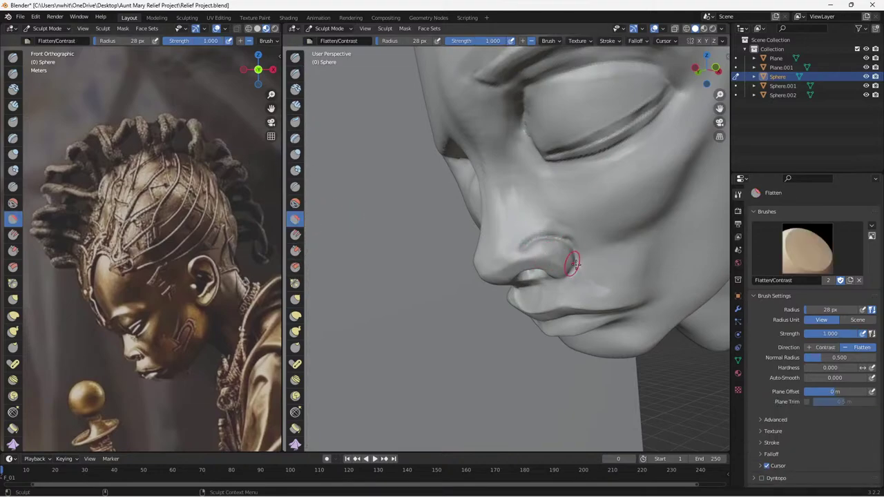
middle_click_drag(600, 280, 569, 279)
left_click_drag(508, 256, 516, 239)
left_click_drag(507, 255, 515, 238)
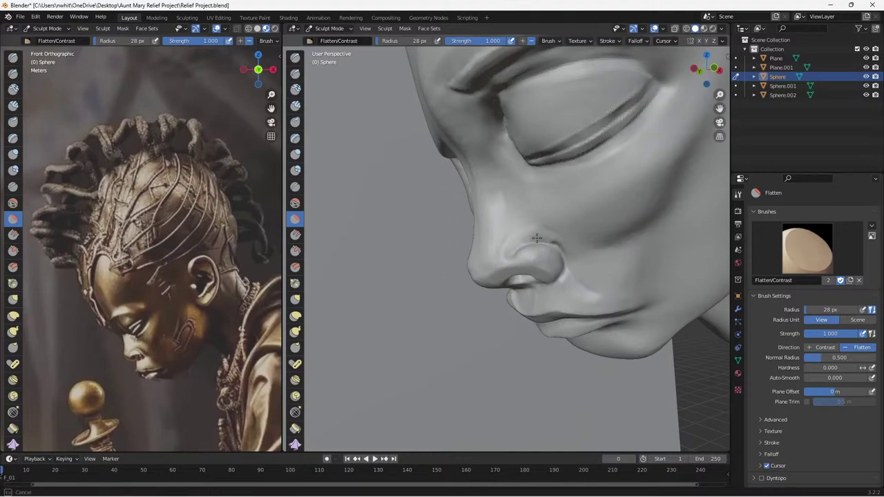
left_click_drag(543, 237, 566, 255)
mouse_move(543, 238)
left_mouse_down()
mouse_move(511, 250)
mouse_move(559, 274)
left_mouse_up()
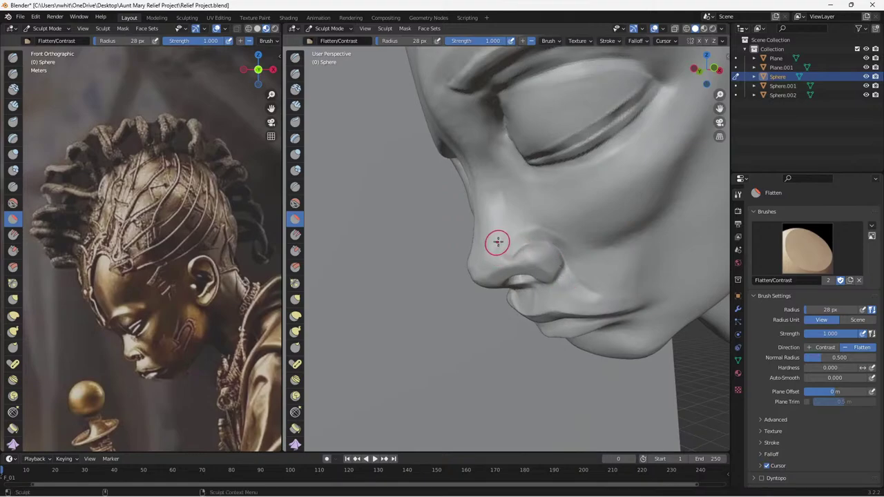
Flatten the side of the nose above and in front of the nostril wing and the fold beside the mouth.
mouse_move(516, 226)
left_mouse_down()
mouse_move(502, 255)
mouse_move(530, 228)
left_mouse_up()
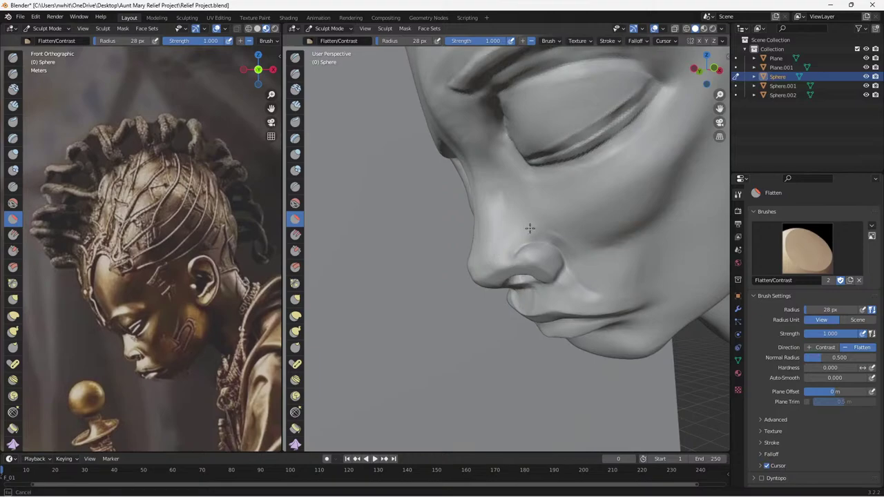
left_click_drag(564, 293, 572, 284)
mouse_move(553, 288)
middle_mouse_down()
mouse_move(584, 253)
mouse_move(596, 253)
mouse_move(547, 282)
mouse_move(503, 272)
middle_mouse_up()
middle_click_drag(530, 303, 515, 241)
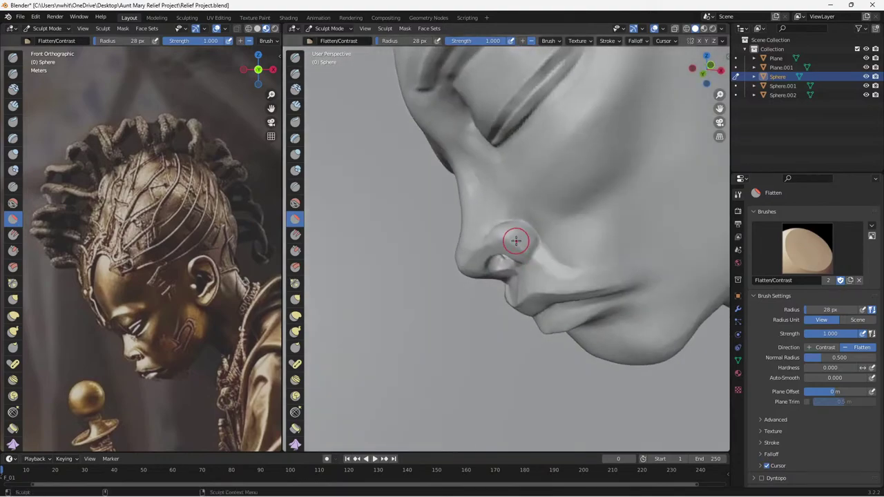
left_click_drag(490, 236, 485, 236)
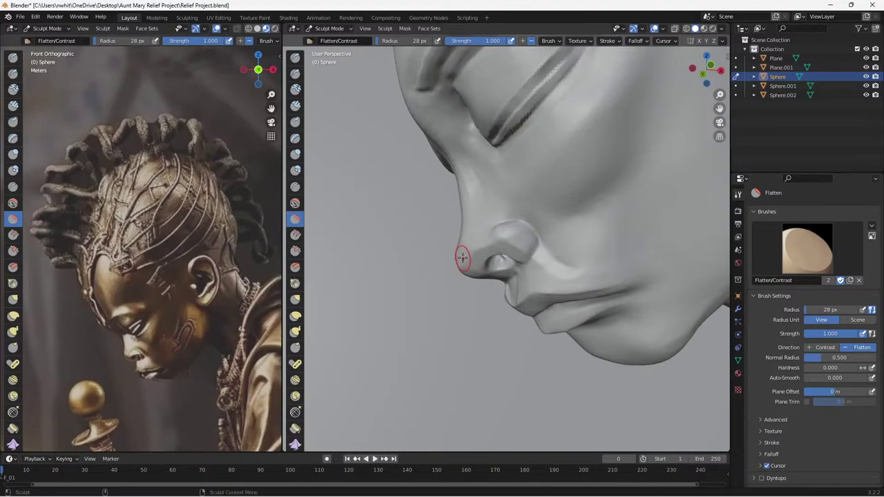
mouse_move(461, 252)
middle_mouse_down()
mouse_move(537, 305)
mouse_move(562, 266)
middle_mouse_up()
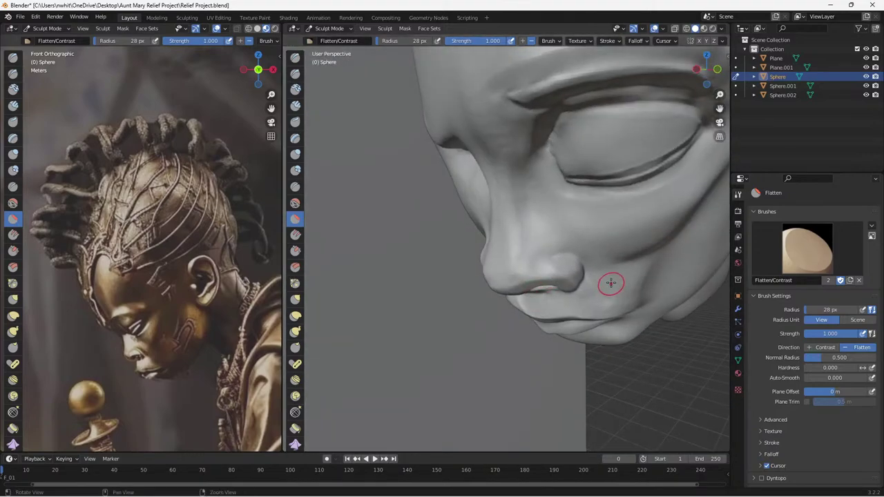
mouse_move(608, 283)
middle_mouse_down()
mouse_move(618, 258)
mouse_move(569, 277)
mouse_move(576, 262)
mouse_move(600, 258)
mouse_move(605, 272)
mouse_move(629, 260)
mouse_move(575, 256)
middle_mouse_up()
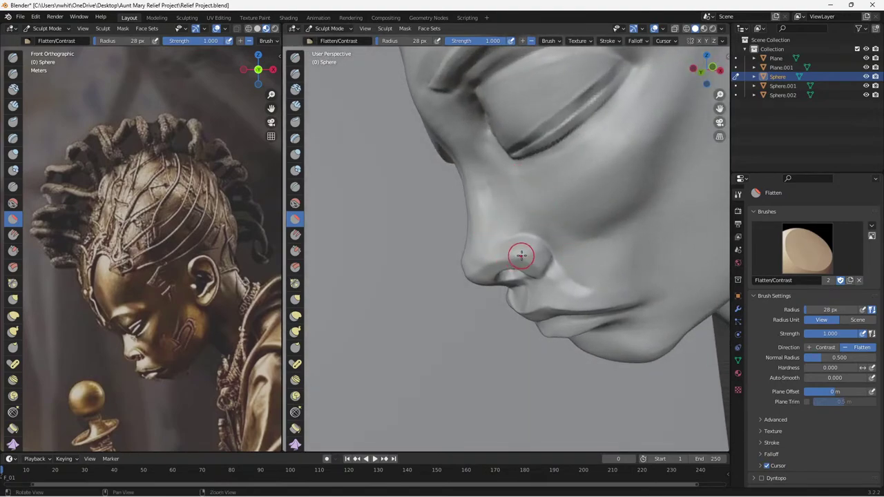
Flatten the side of the nose from the tip up towards the inner eye corner, using a brush radius of 41 px.
middle_click_drag(518, 255, 529, 251)
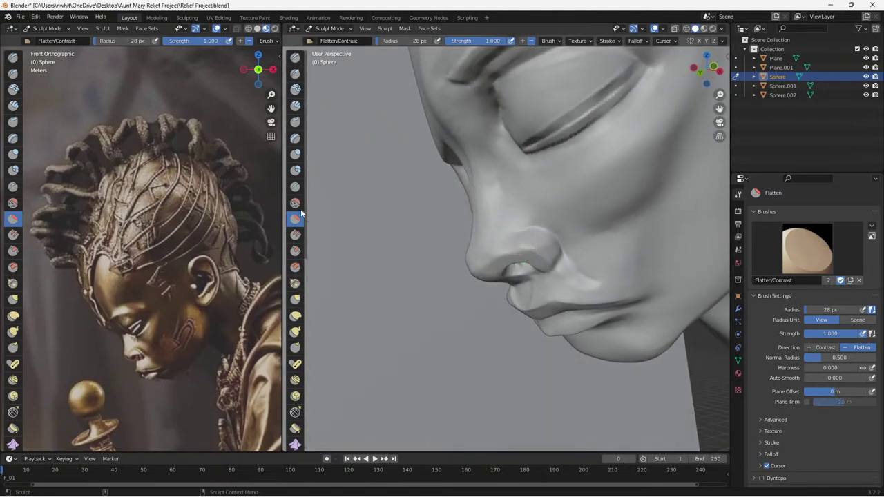
key("bracketright")
key("bracketright")
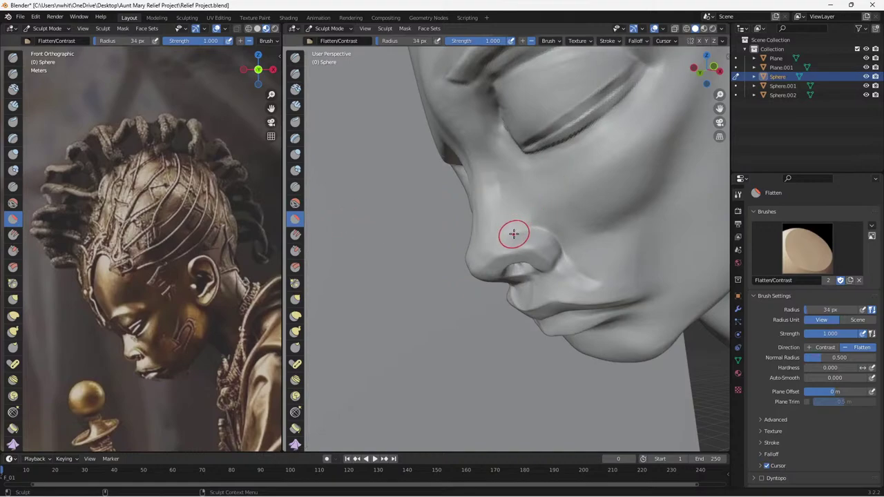
key("bracketright")
key("bracketright")
middle_click_drag(501, 246, 478, 251)
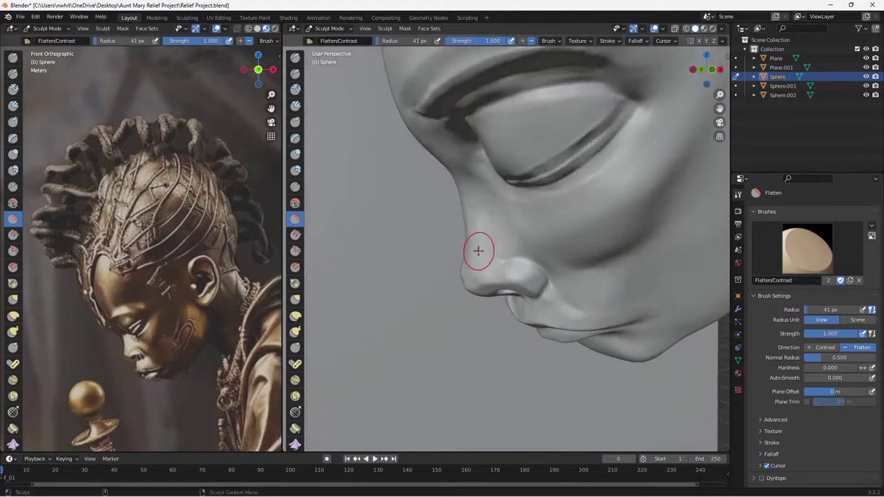
left_click_drag(474, 257, 478, 205)
mouse_move(476, 247)
left_mouse_down()
mouse_move(473, 201)
mouse_move(476, 227)
mouse_move(484, 200)
left_mouse_up()
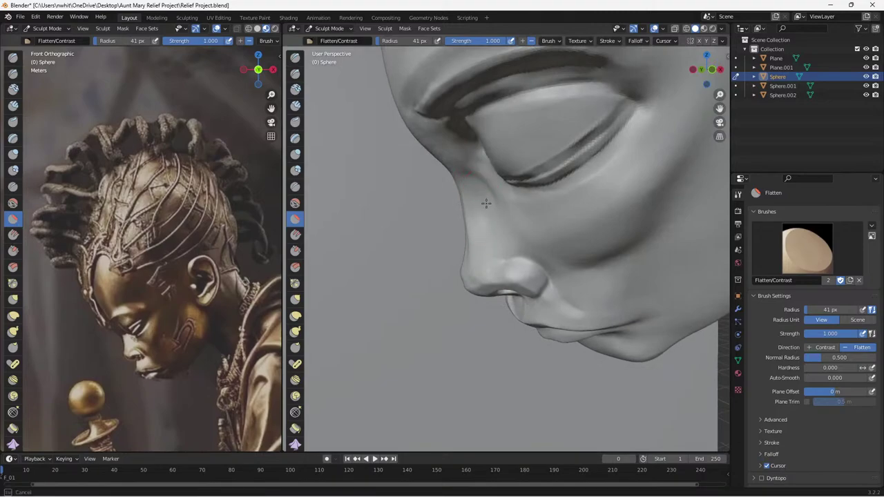
Flatten the transition between the inner eye corner and the upper side of the nose.
middle_click_drag(503, 213, 508, 154)
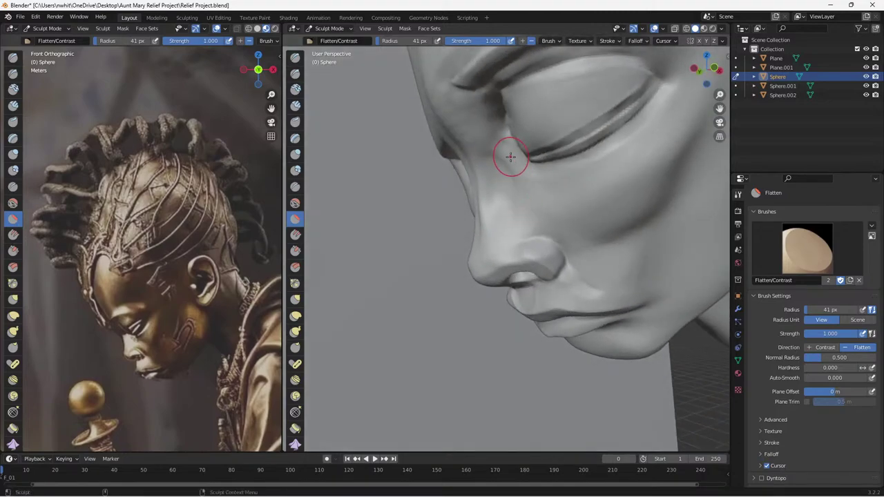
left_click_drag(497, 150, 499, 147)
left_click_drag(515, 169, 498, 145)
mouse_move(488, 155)
left_mouse_down()
mouse_move(495, 145)
mouse_move(472, 125)
mouse_move(477, 148)
mouse_move(476, 120)
mouse_move(491, 134)
mouse_move(500, 212)
mouse_move(517, 197)
left_mouse_up()
Flatten the ridge along the nose bridge, from between the eyes down to the tip.
middle_click_drag(517, 198, 550, 189)
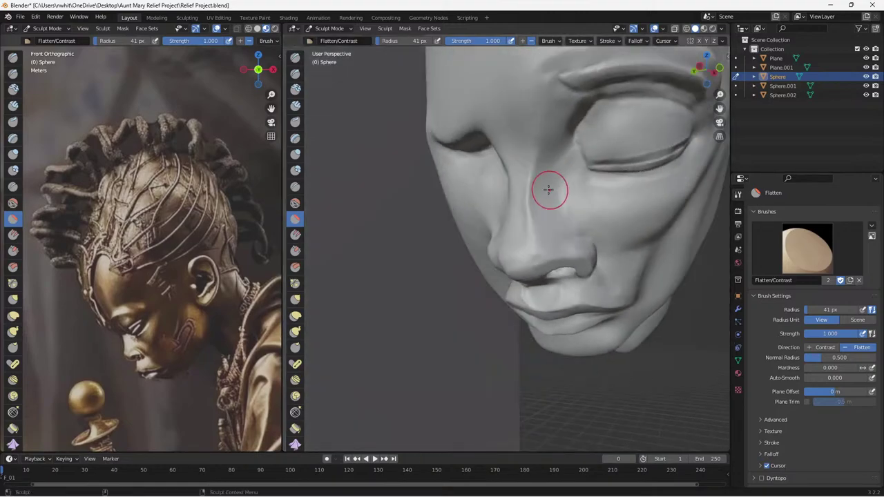
left_click_drag(521, 173, 520, 239)
left_click_drag(527, 157, 522, 203)
mouse_move(533, 139)
left_mouse_down()
mouse_move(522, 198)
mouse_move(528, 259)
left_mouse_up()
left_click(524, 257)
Flatten the root of the nose and the area between the brows.
middle_click_drag(533, 155, 517, 199)
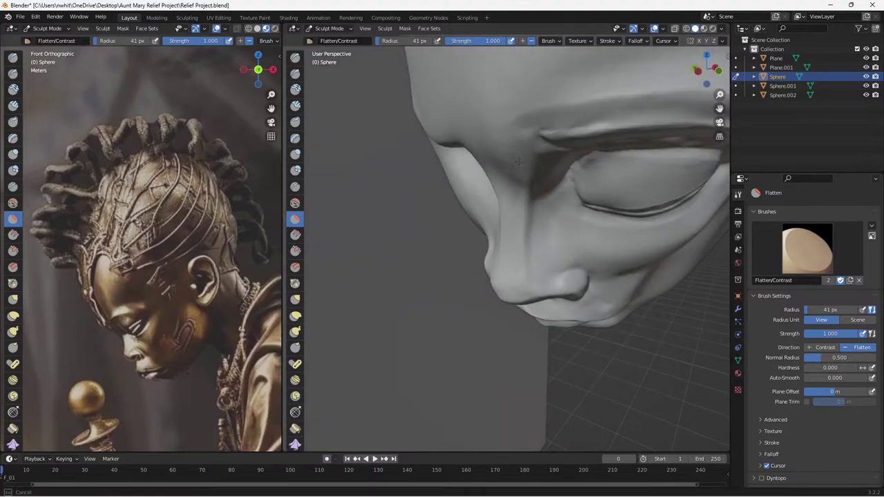
mouse_move(519, 162)
left_mouse_down()
mouse_move(512, 136)
mouse_move(499, 134)
mouse_move(521, 135)
mouse_move(514, 169)
mouse_move(505, 128)
left_mouse_up()
left_click_drag(507, 159, 507, 118)
left_click_drag(512, 158, 509, 127)
left_click_drag(520, 158, 518, 150)
left_click_drag(489, 130, 522, 131)
Save the relief project file.
scroll(522, 131, "down", 3)
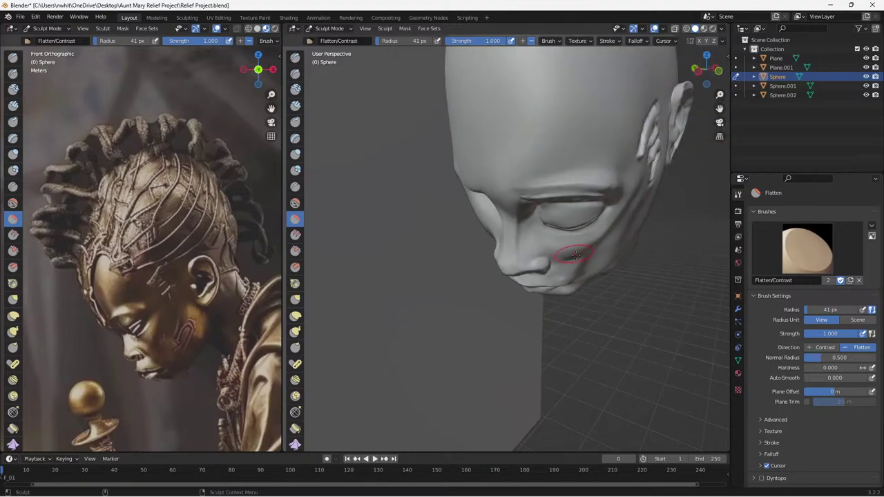
mouse_move(573, 248)
middle_mouse_down()
mouse_move(654, 234)
mouse_move(584, 255)
mouse_move(595, 255)
middle_mouse_up()
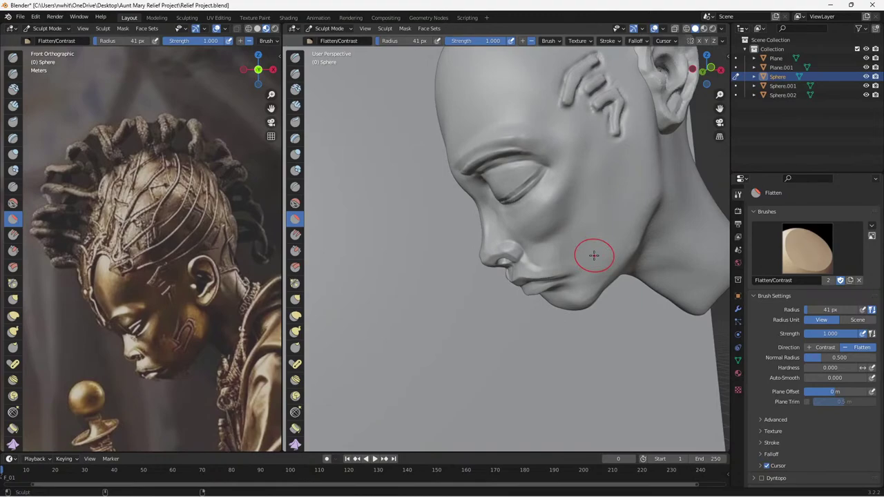
key("ctrl+s")
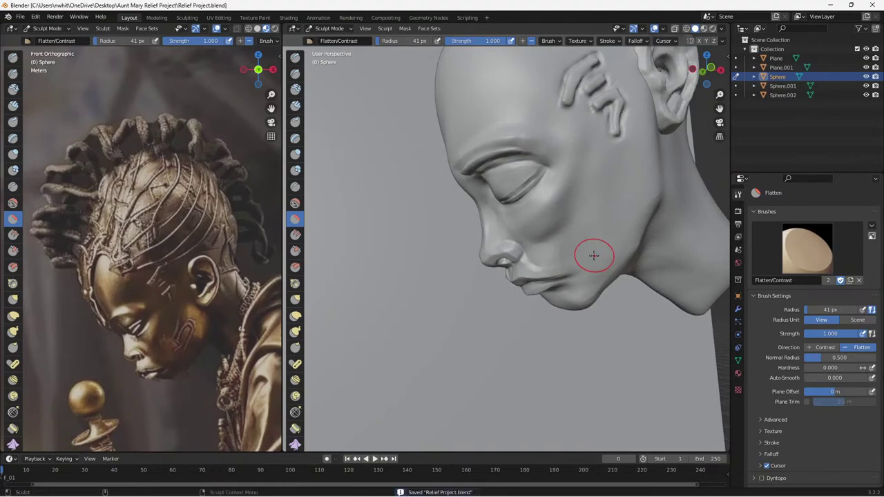
Examine the whole head's profile, including the face, cheek, ear and jawline, against the reference image.
scroll(587, 253, "down", 3)
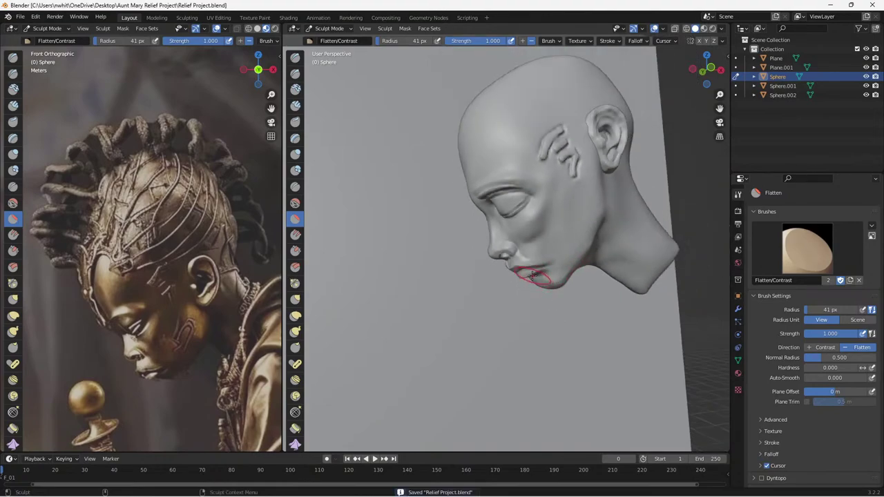
scroll(592, 266, "up", 3)
mouse_move(506, 275)
middle_mouse_down()
mouse_move(520, 181)
mouse_move(544, 274)
mouse_move(473, 276)
mouse_move(587, 239)
mouse_move(559, 303)
middle_mouse_up()
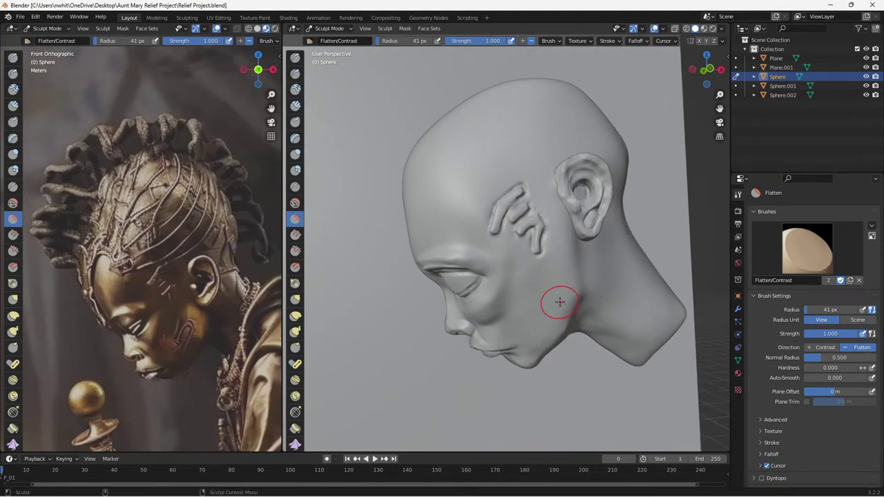
scroll(560, 301, "up", 5)
scroll(559, 301, "down", 4)
mouse_move(559, 299)
middle_mouse_down()
mouse_move(561, 286)
mouse_move(557, 296)
mouse_move(540, 295)
middle_mouse_up()
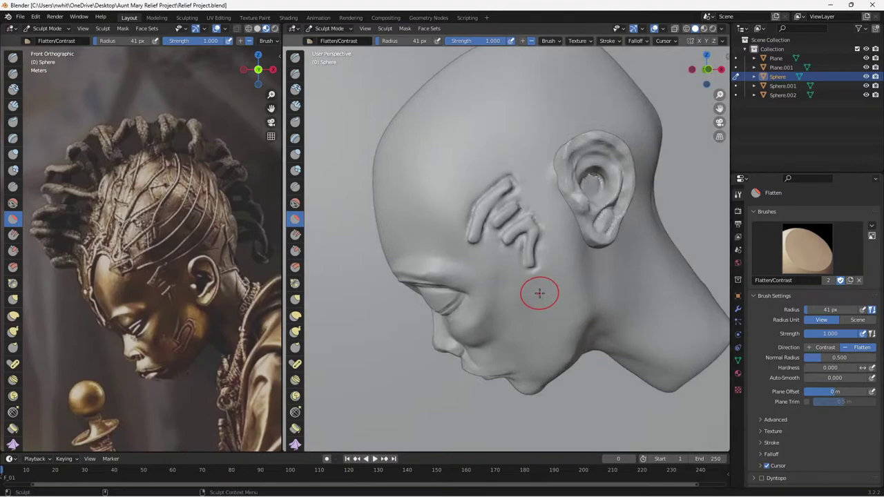
scroll(538, 291, "up", 3)
scroll(537, 291, "down", 3)
scroll(537, 291, "up", 3)
scroll(537, 291, "down", 3)
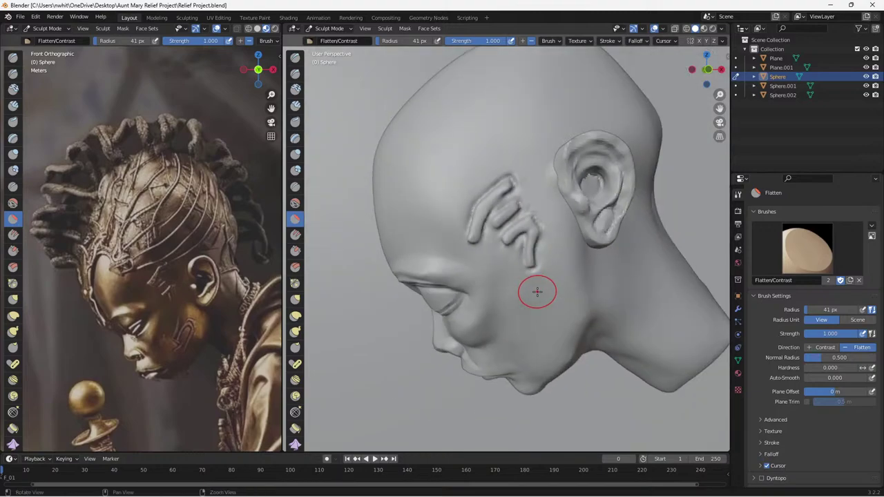
mouse_move(538, 292)
middle_mouse_down()
mouse_move(584, 255)
mouse_move(506, 260)
mouse_move(566, 262)
mouse_move(538, 258)
middle_mouse_up()
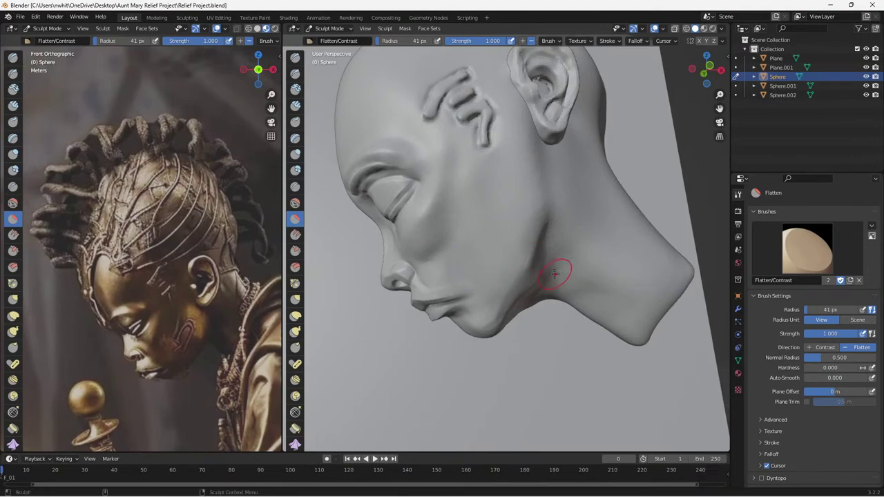
Flatten the underside of the jaw where it meets the neck, enlarging the brush radius to 61 px.
middle_click_drag(542, 292, 524, 294)
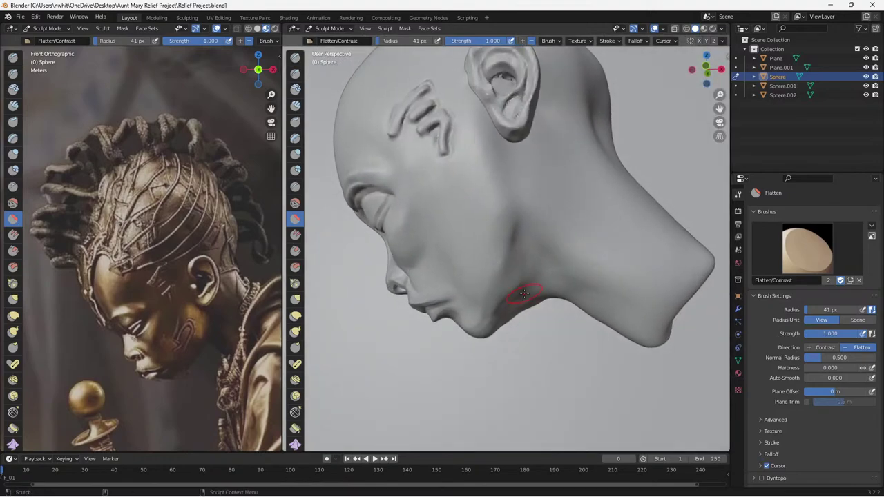
mouse_move(527, 249)
left_mouse_down()
mouse_move(488, 318)
mouse_move(506, 295)
left_mouse_up()
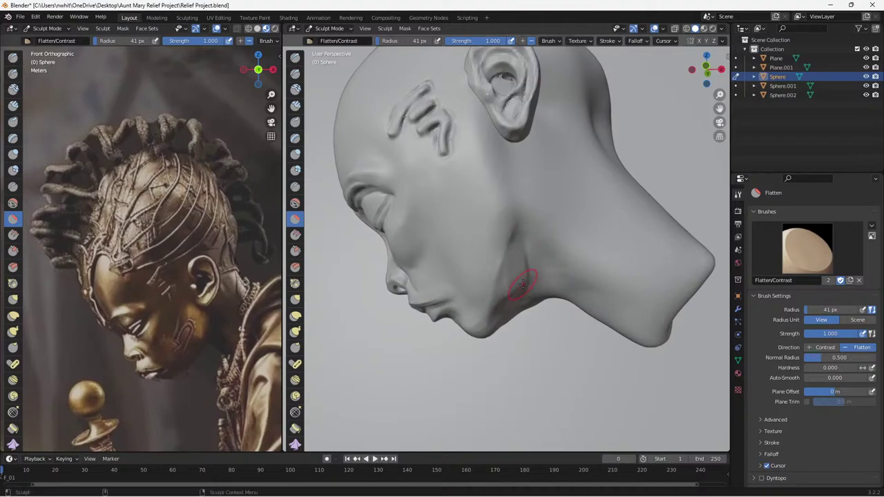
middle_click_drag(473, 253, 518, 267)
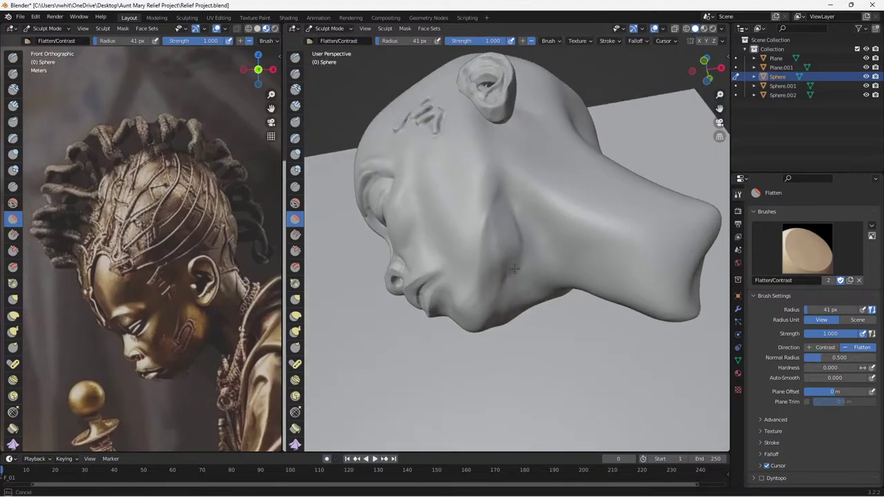
left_click_drag(510, 251, 505, 251)
key("f")
mouse_move(504, 230)
left_mouse_down()
mouse_move(505, 248)
mouse_move(507, 225)
left_mouse_up()
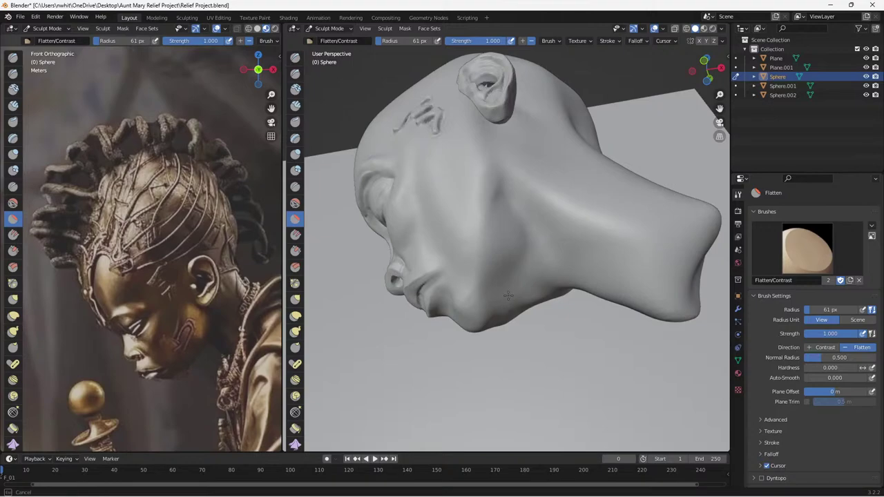
middle_click_drag(511, 253, 545, 261)
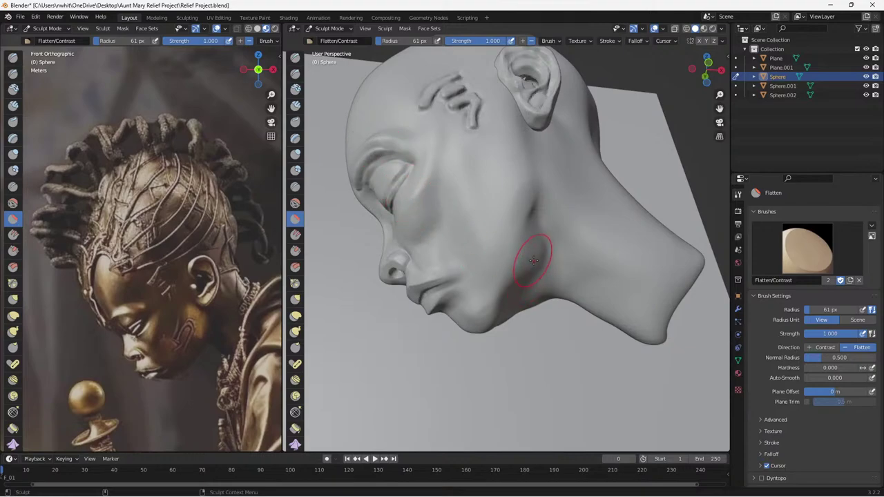
Set the Flatten brush radius to 21 px and refine the lower jaw edge towards the chin.
key("f")
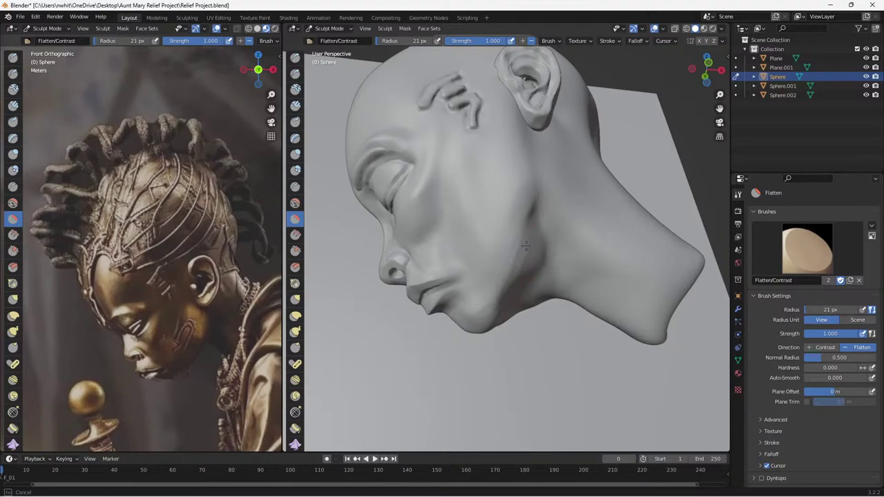
left_click(499, 317)
middle_click_drag(523, 303, 525, 304)
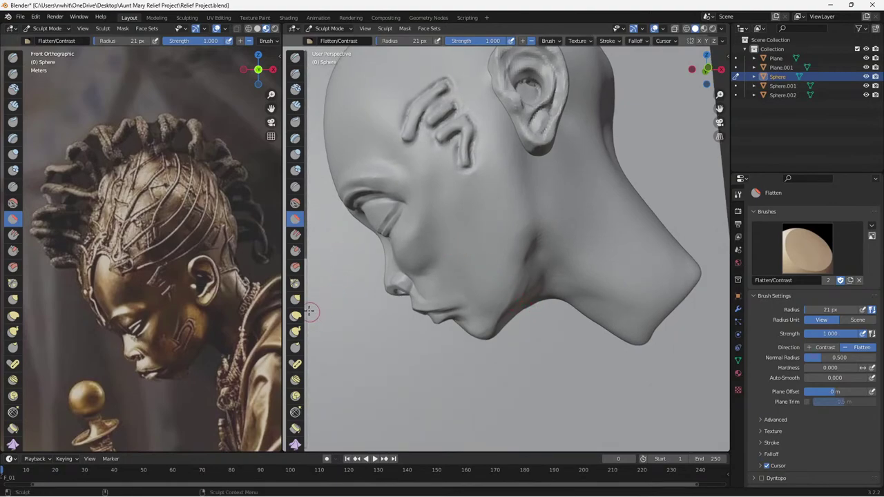
Reshape the jawline between the chin and the jaw angle with the Elastic Deform brush at a 58 px radius.
left_click(294, 314)
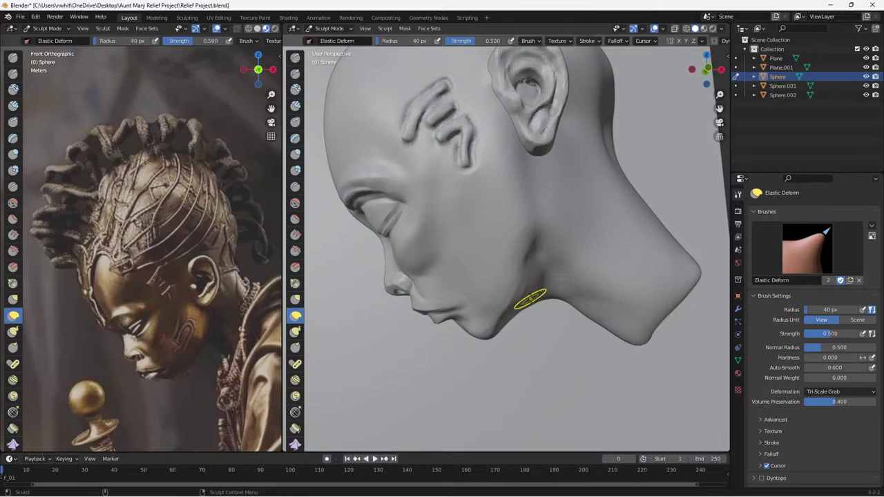
key("f")
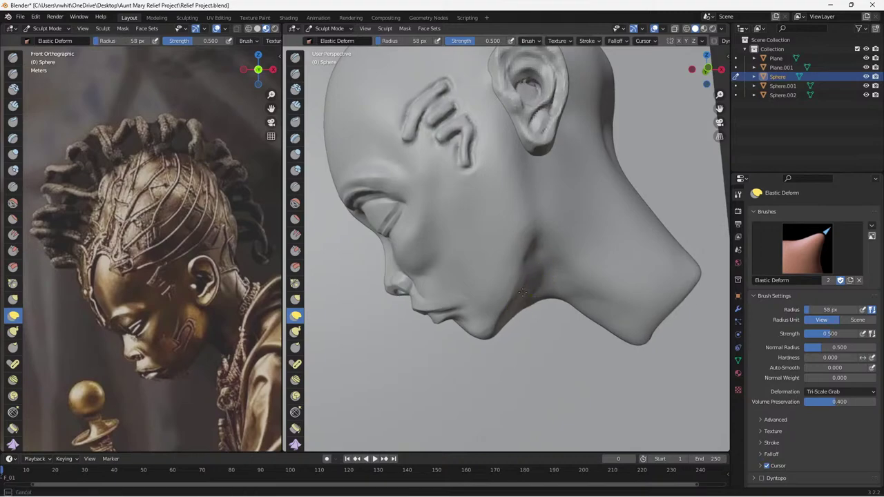
left_click(516, 288)
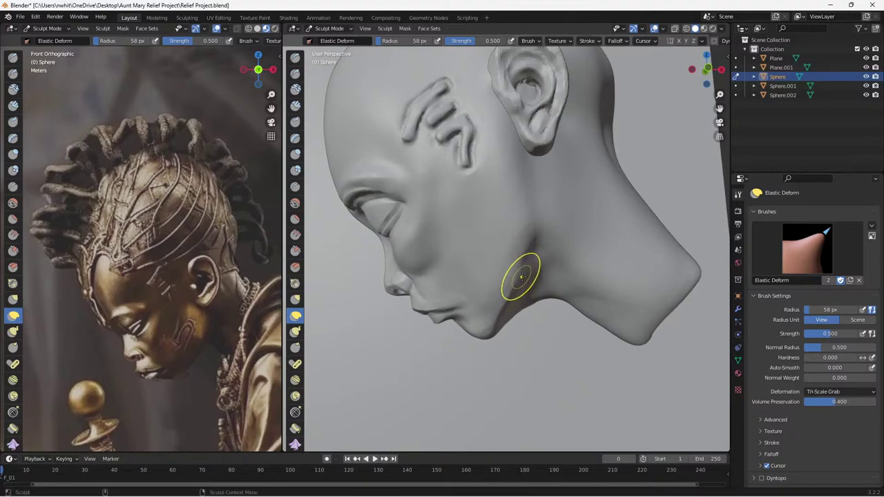
left_click_drag(522, 279, 528, 260)
left_click_drag(528, 261, 532, 256)
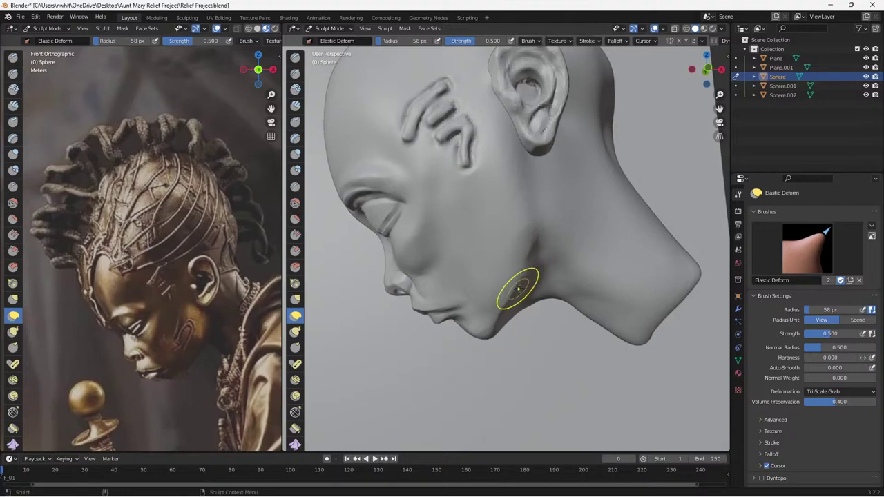
mouse_move(518, 288)
left_mouse_down()
mouse_move(509, 310)
mouse_move(527, 297)
left_mouse_up()
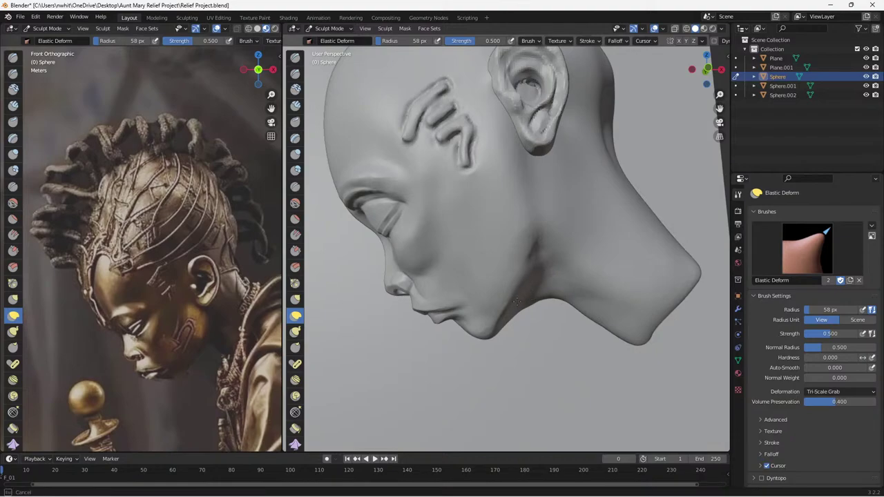
left_click_drag(503, 317, 505, 319)
left_click_drag(539, 254, 539, 256)
left_click_drag(547, 332, 529, 348)
left_click_drag(536, 274, 534, 277)
left_click_drag(533, 308, 534, 312)
Touch up the underside of the jaw with Elastic Deform and save the project file.
mouse_move(537, 311)
middle_mouse_down()
mouse_move(548, 249)
mouse_move(487, 281)
mouse_move(491, 290)
mouse_move(497, 282)
middle_mouse_up()
left_click_drag(497, 282, 497, 282)
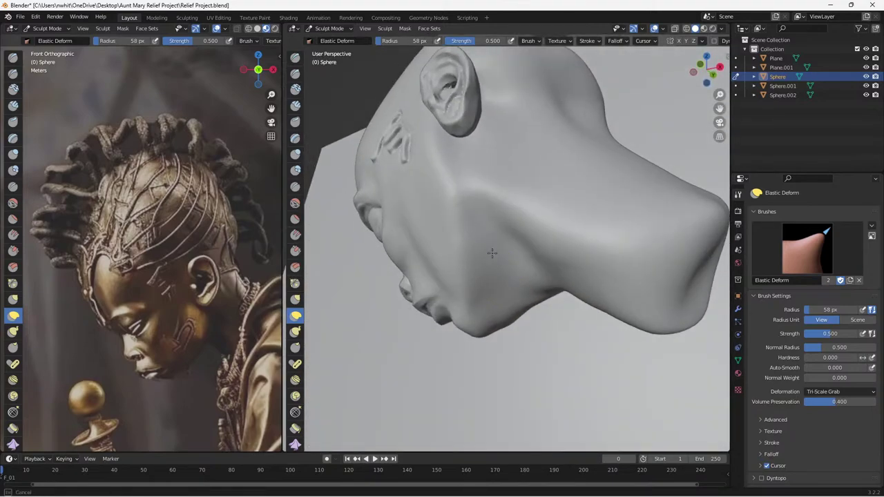
mouse_move(492, 252)
middle_mouse_down()
mouse_move(494, 276)
mouse_move(525, 278)
middle_mouse_up()
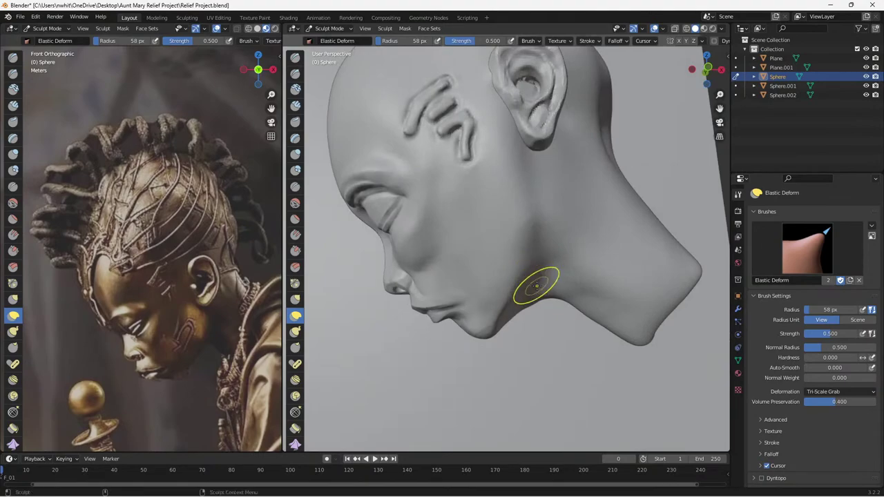
key("ctrl+s")
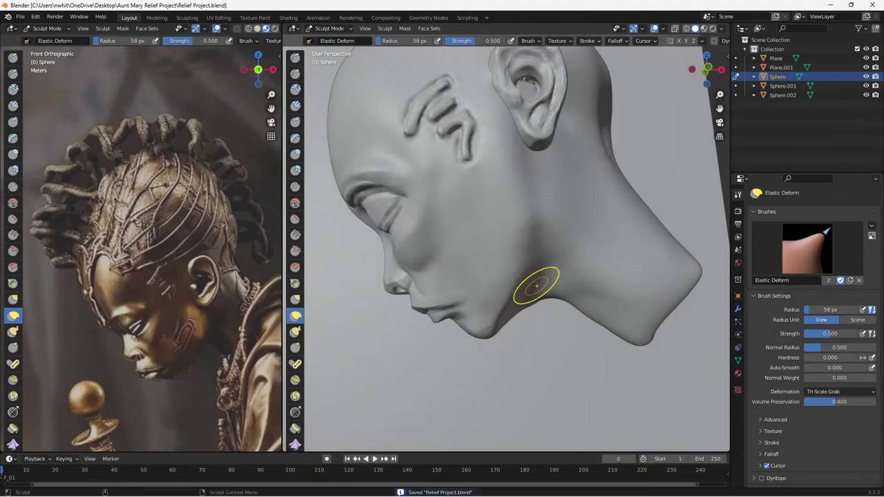
Inspect the reshaped jawline, cheek and facial proportions from the front and side.
scroll(536, 285, "down", 4)
mouse_move(517, 254)
middle_mouse_down()
mouse_move(556, 255)
mouse_move(556, 265)
middle_mouse_up()
scroll(552, 257, "up", 3)
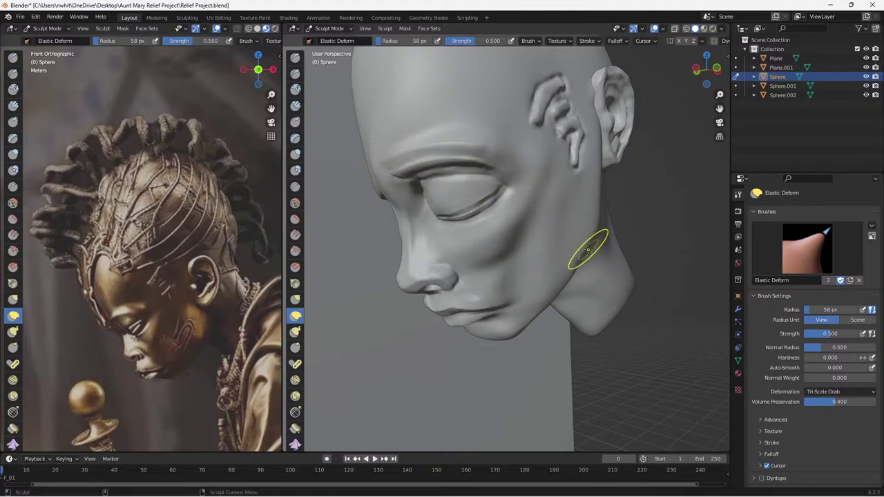
mouse_move(629, 251)
middle_mouse_down()
mouse_move(642, 224)
mouse_move(639, 245)
mouse_move(619, 253)
mouse_move(627, 248)
middle_mouse_up()
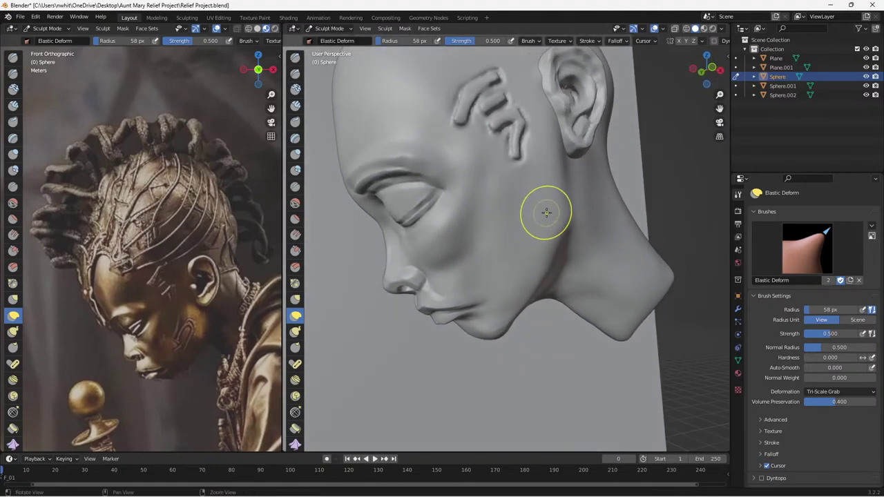
mouse_move(546, 214)
middle_mouse_down("shift")
mouse_move(542, 277)
mouse_move(548, 239)
mouse_move(552, 249)
mouse_move(576, 238)
mouse_move(518, 242)
mouse_move(543, 244)
middle_mouse_up("shift")
scroll(528, 257, "up", 2)
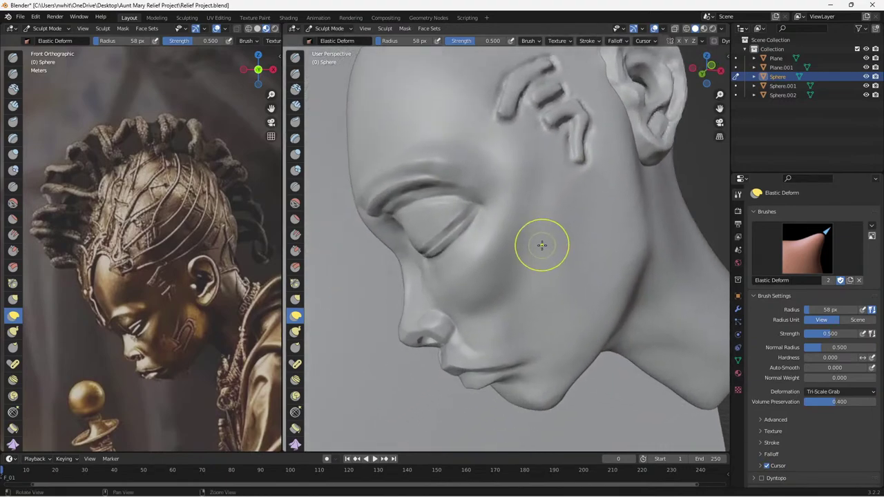
Carve a crease beneath the lower eyelid out to the outer eye corner with Draw Sharp at a 22 px radius.
scroll(149, 332, "up", 6)
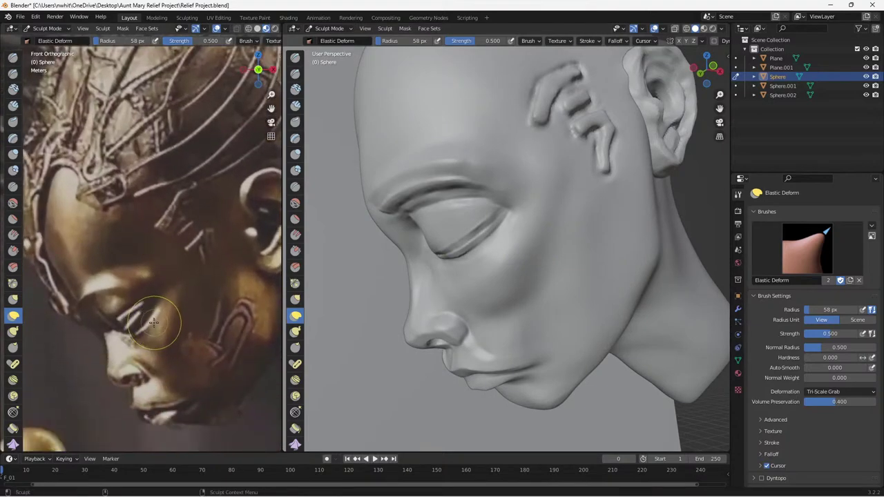
key("bracketleft")
key("bracketleft")
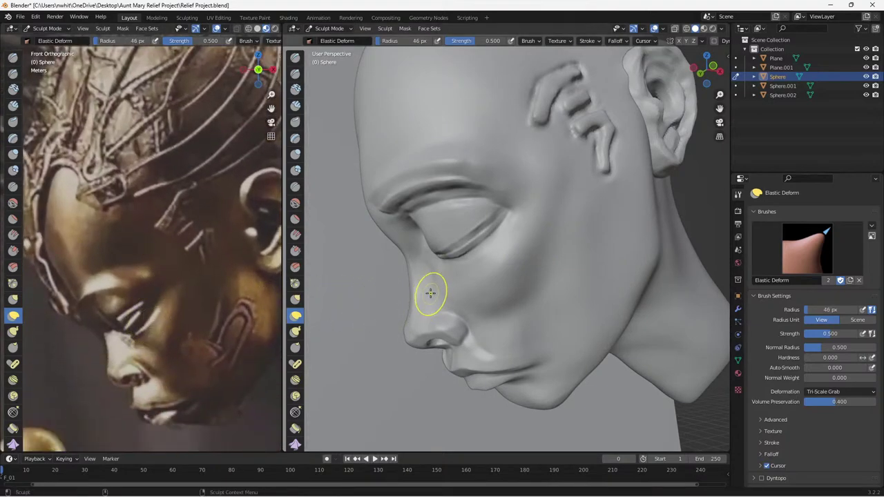
left_click(295, 73)
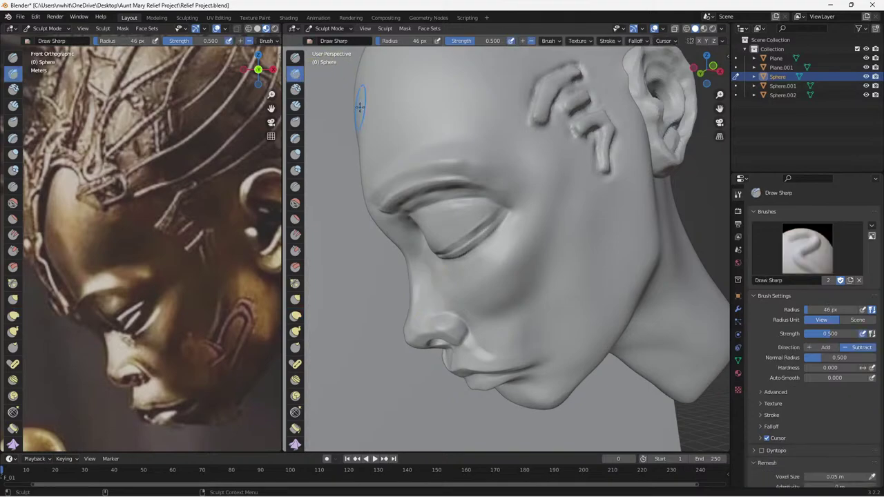
key("bracketleft")
left_click_drag(449, 265, 453, 267)
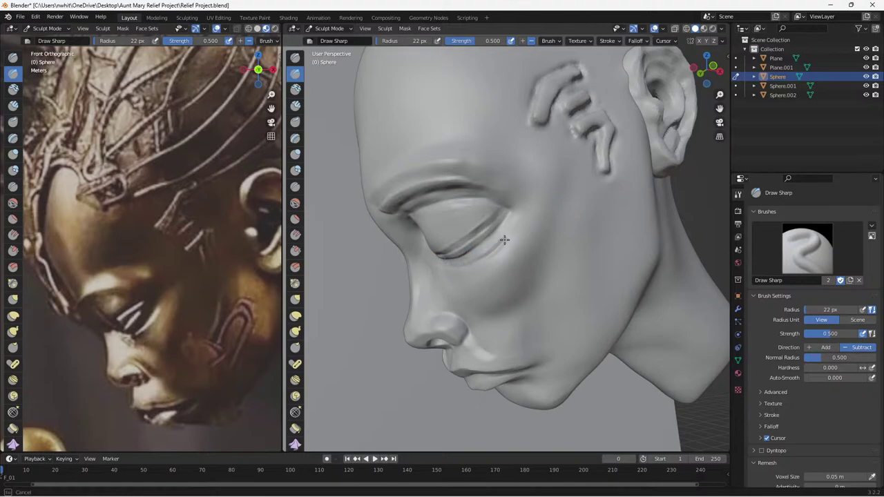
left_click_drag(497, 250, 448, 264)
mouse_move(520, 260)
left_mouse_down()
mouse_move(465, 292)
mouse_move(484, 252)
left_mouse_up()
Soften the crease and skin beneath the eye with the Flatten brush at a 22 px radius, and save the project file.
left_click(295, 218)
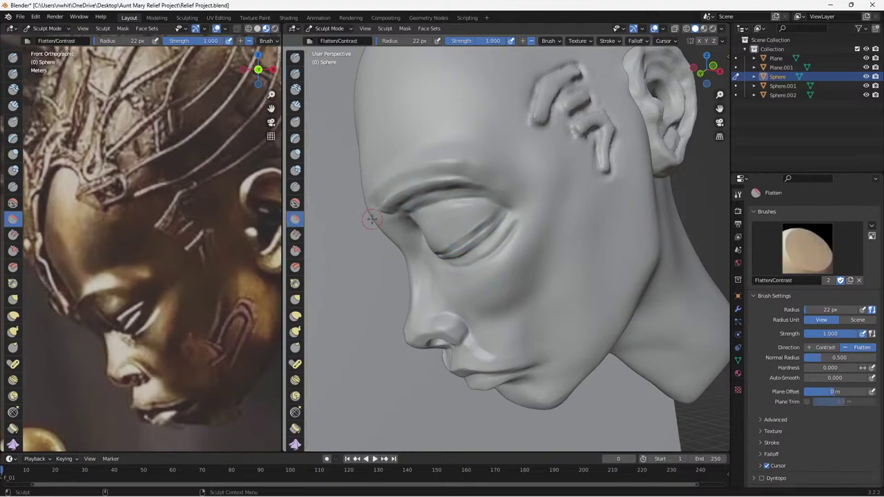
mouse_move(507, 225)
left_mouse_down()
mouse_move(484, 250)
mouse_move(501, 234)
mouse_move(509, 244)
mouse_move(466, 273)
mouse_move(500, 252)
mouse_move(502, 260)
left_mouse_up()
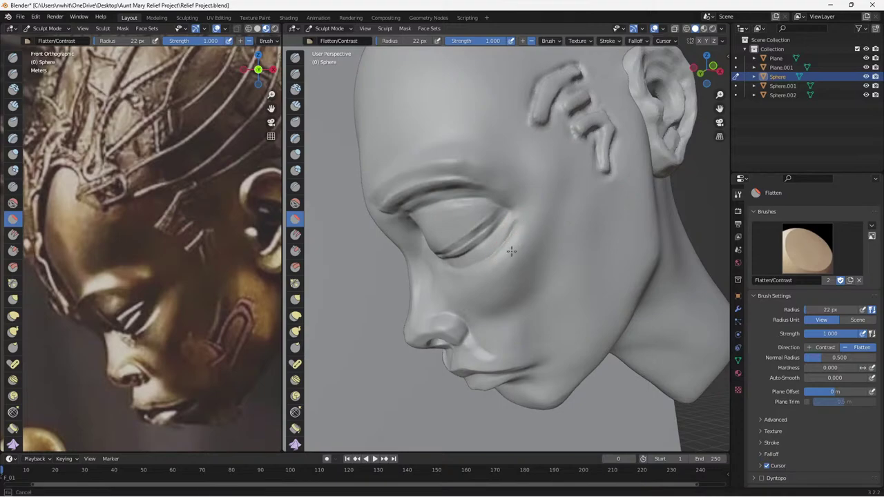
mouse_move(523, 215)
left_mouse_down()
mouse_move(510, 254)
mouse_move(522, 223)
mouse_move(511, 239)
mouse_move(486, 242)
mouse_move(472, 272)
mouse_move(502, 253)
left_mouse_up()
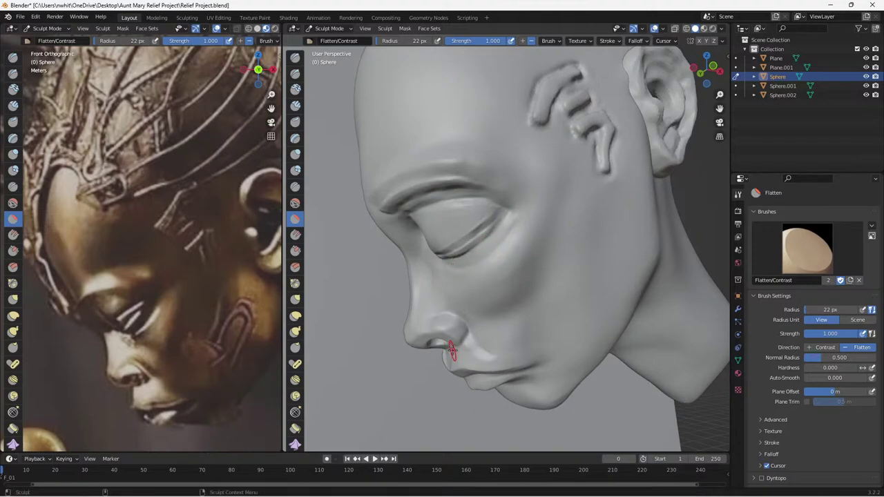
scroll(456, 331, "down", 4)
mouse_move(577, 316)
middle_mouse_down()
mouse_move(622, 278)
mouse_move(562, 293)
middle_mouse_up()
scroll(621, 277, "up", 3)
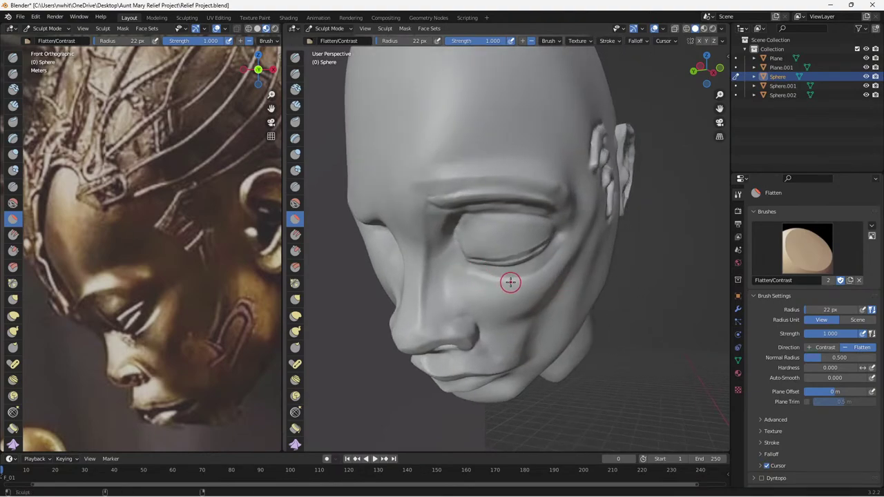
left_click_drag(509, 284, 470, 273)
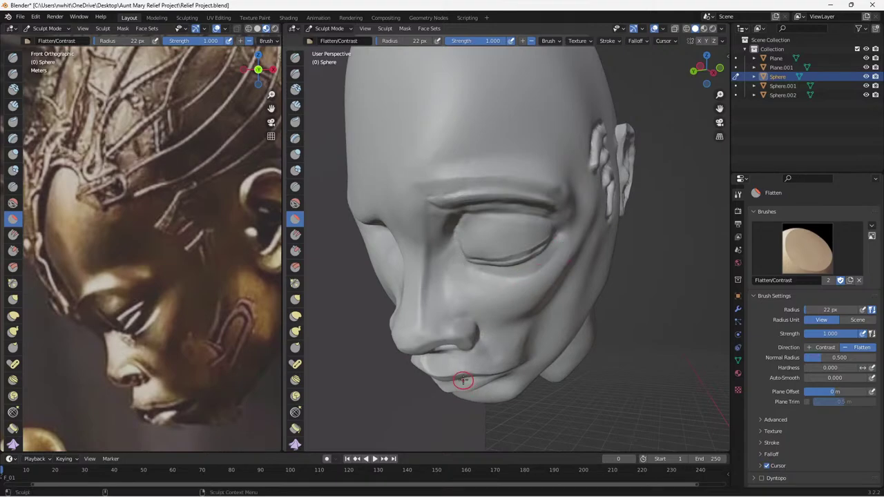
mouse_move(462, 383)
middle_mouse_down()
mouse_move(552, 401)
mouse_move(530, 402)
middle_mouse_up()
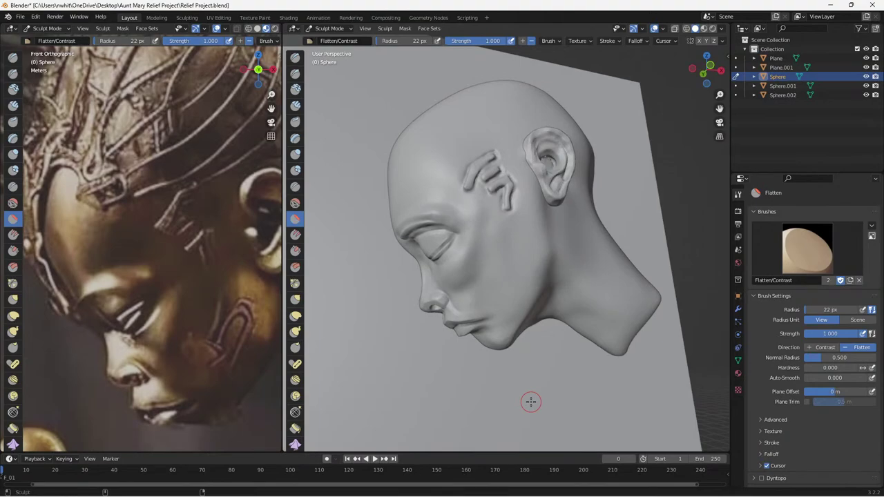
key("ctrl+s")
Flatten the edges and tops of the raised temple markings at full brush strength.
middle_click_drag(493, 287, 484, 306)
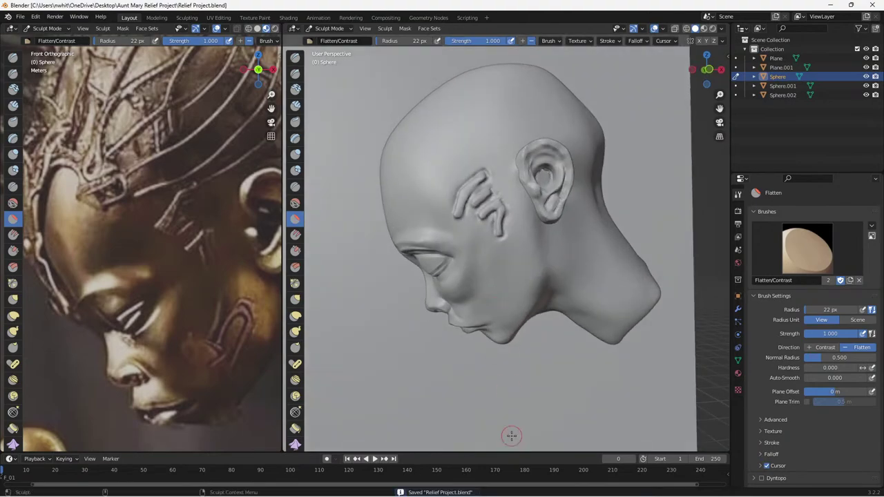
scroll(497, 183, "up", 2)
middle_click_drag(486, 197, 519, 235)
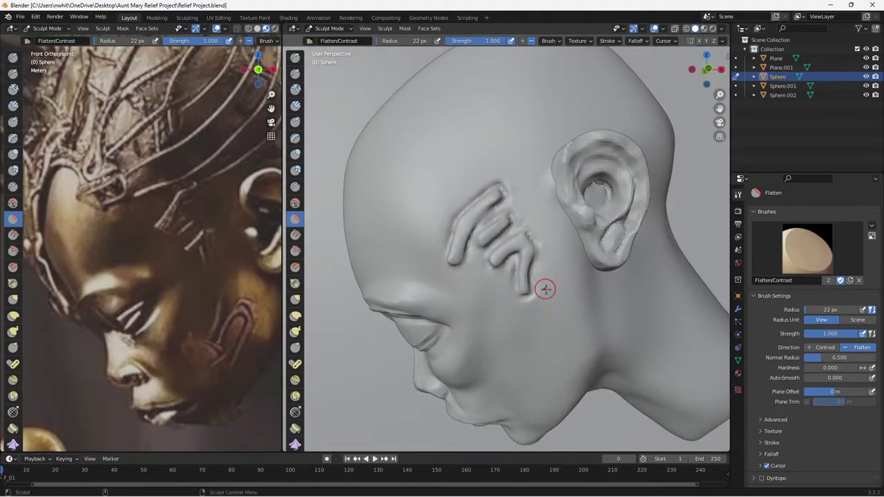
scroll(506, 261, "up", 2)
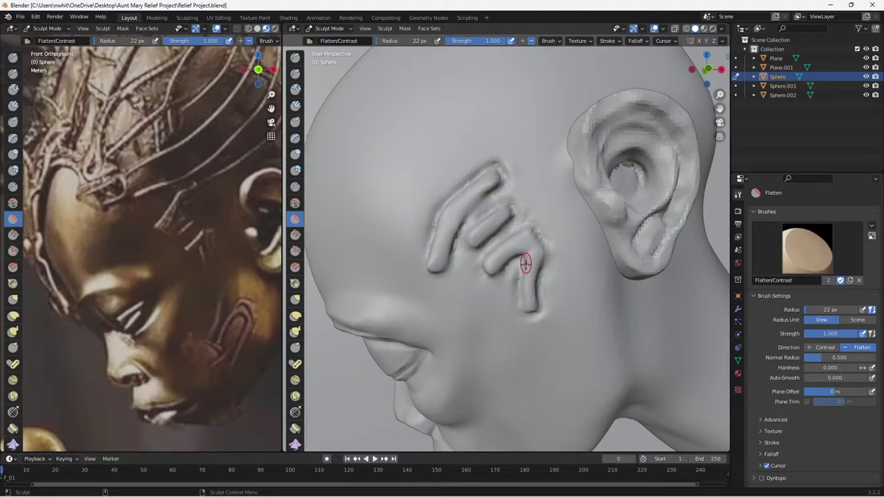
left_click_drag(550, 256, 550, 295)
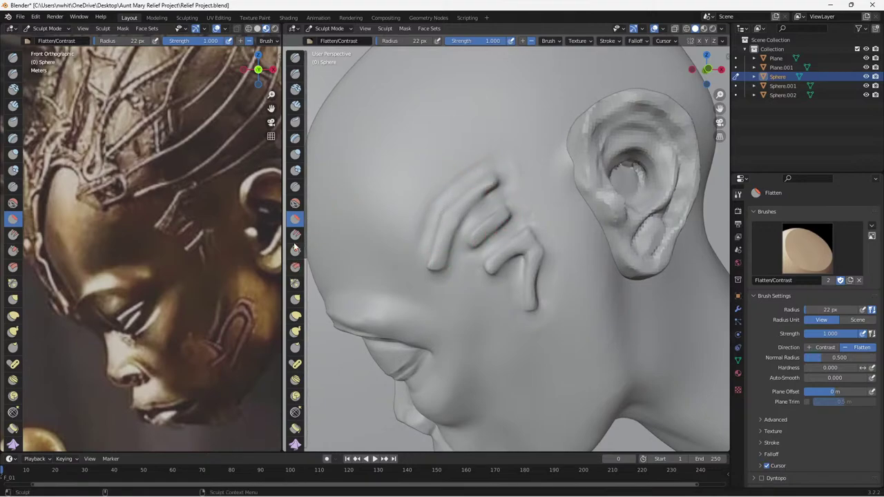
left_click_drag(486, 186, 487, 187)
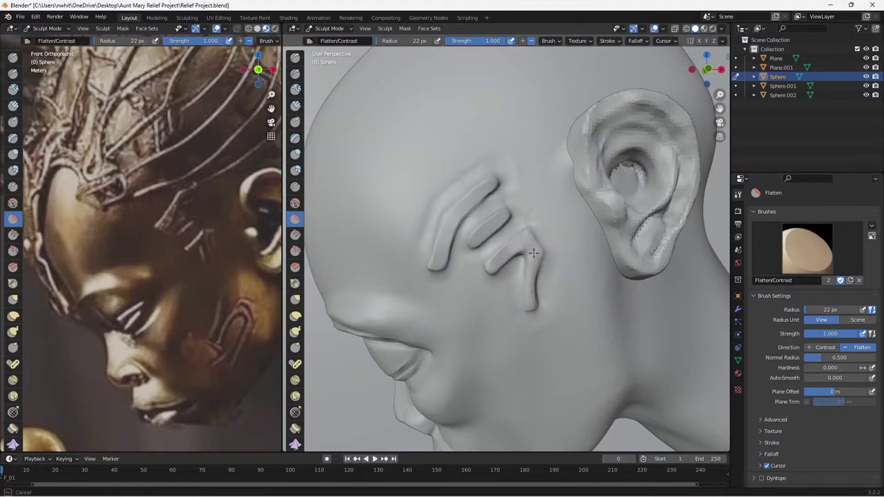
left_click_drag(529, 256, 531, 301)
Flatten the forehead surface along the front edge of the temple markings.
middle_click_drag(504, 232, 546, 241)
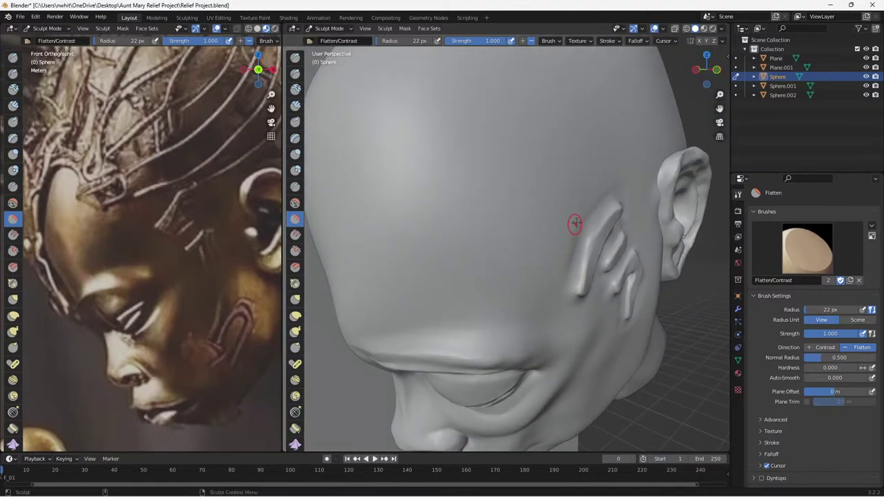
left_click_drag(618, 178, 600, 198)
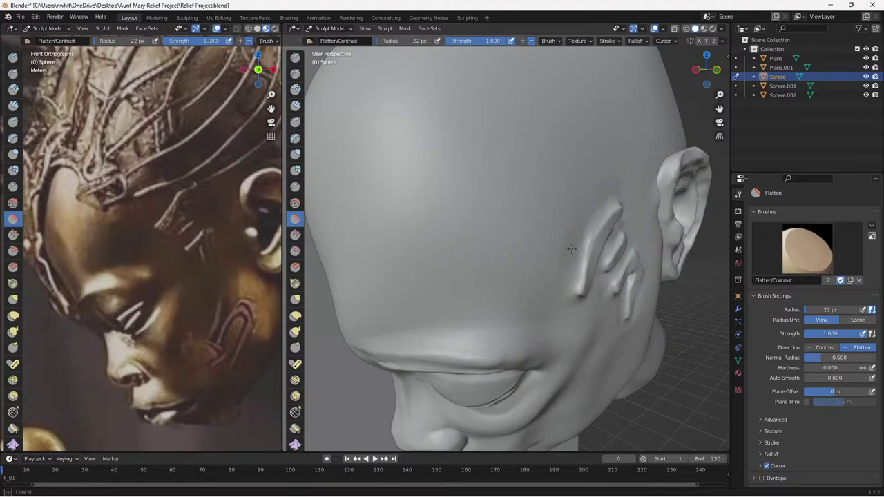
left_click_drag(568, 226, 551, 301)
Flatten the skin around and between the temple markings, and save the project file.
middle_click_drag(548, 281, 495, 251)
left_click_drag(424, 192, 483, 290)
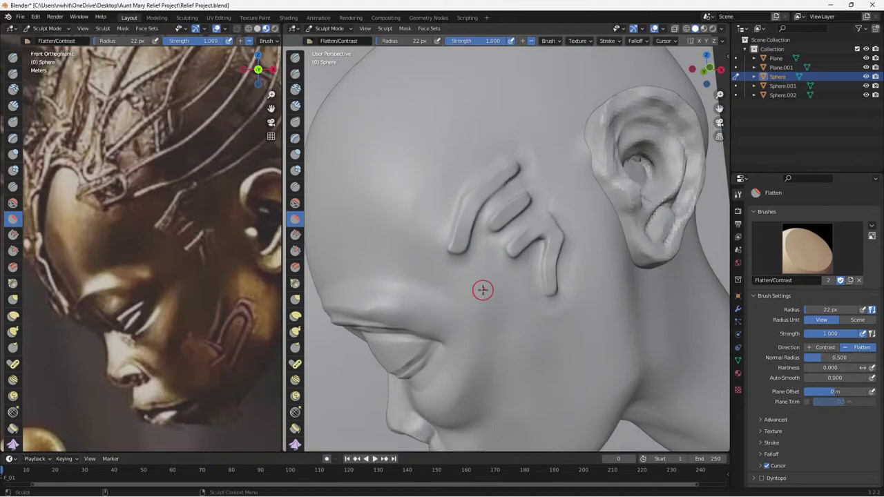
left_click_drag(487, 254, 488, 251)
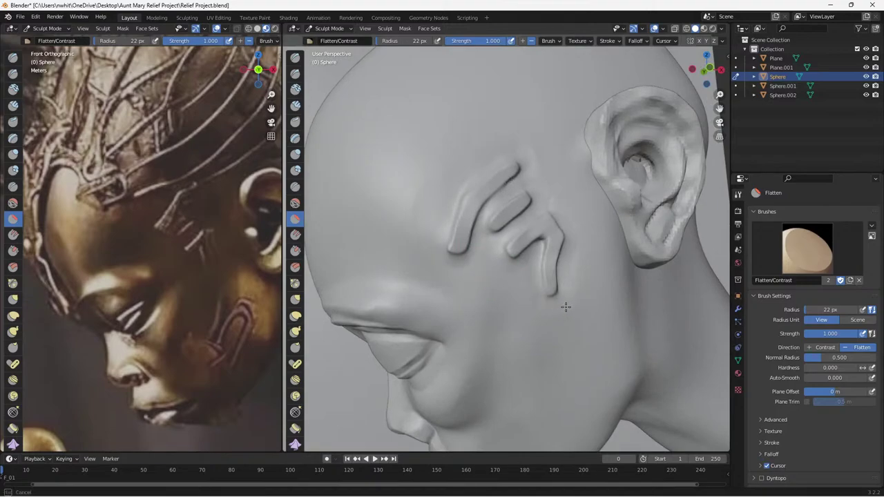
left_click_drag(583, 228, 552, 262)
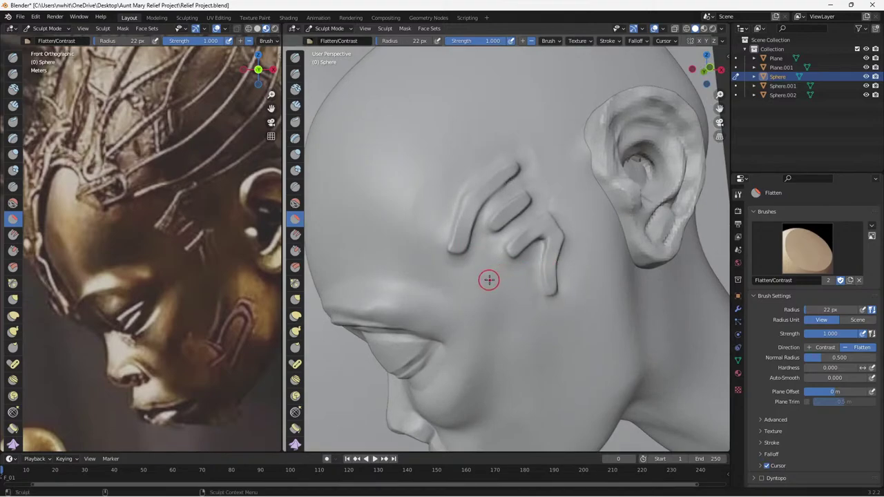
left_click_drag(489, 232, 473, 233)
mouse_move(515, 290)
middle_mouse_down()
mouse_move(501, 292)
mouse_move(509, 298)
middle_mouse_up()
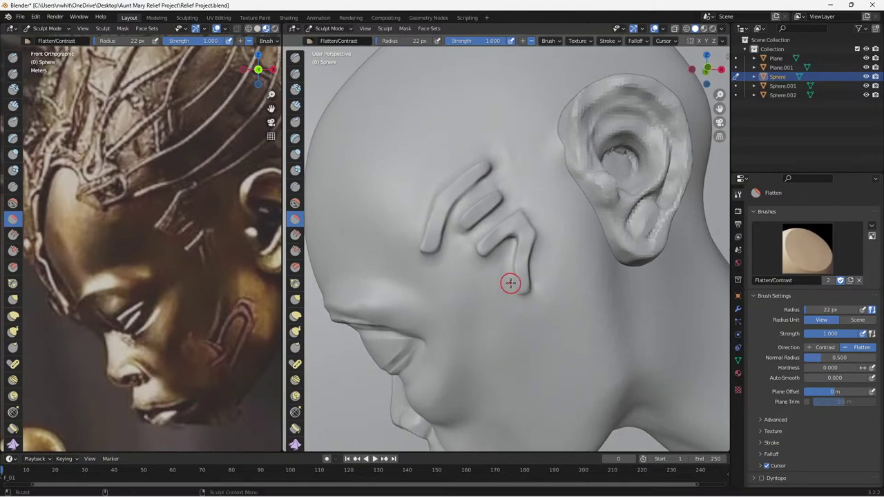
key("ctrl+s")
scroll(509, 283, "down", 4)
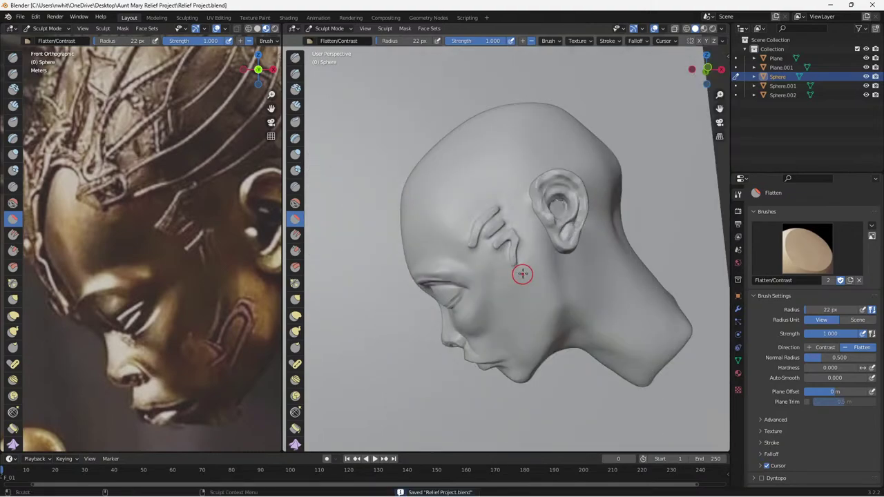
Leave sculpting on the head, select the ear object Sphere.002 and enter Sculpt Mode on it.
middle_click_drag(520, 276, 548, 272)
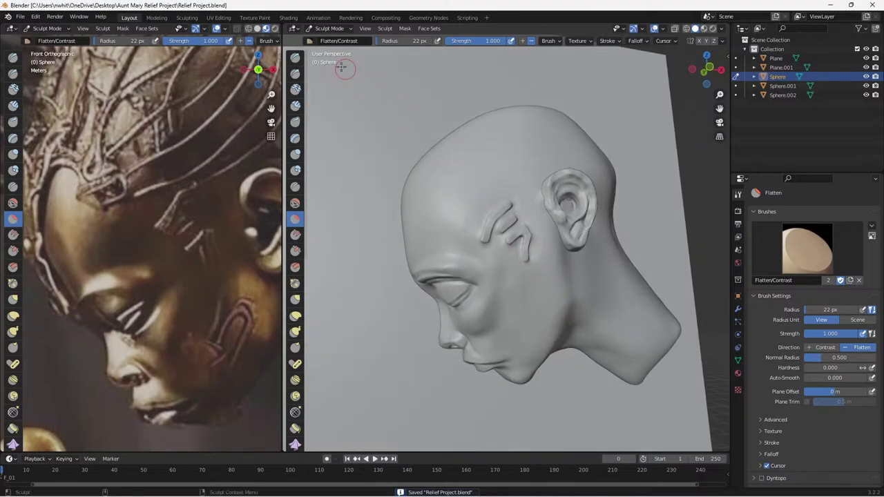
left_click(334, 31)
left_click(338, 50)
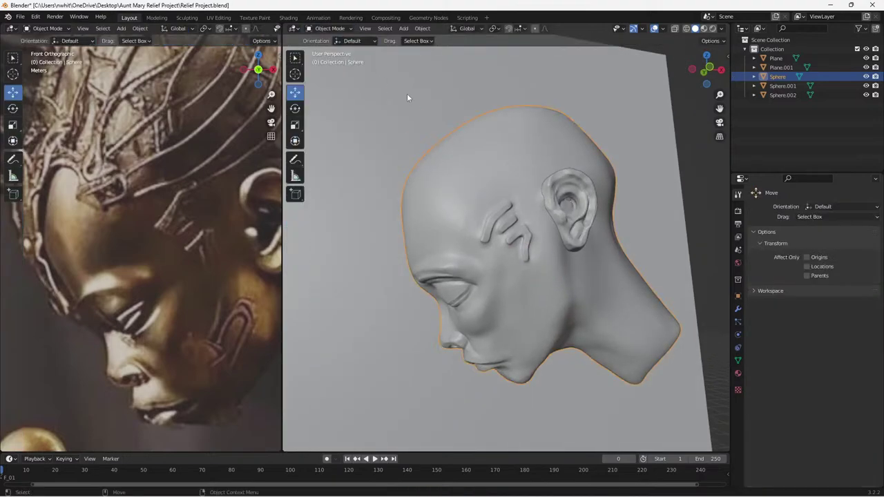
left_click(558, 211)
left_click(329, 28)
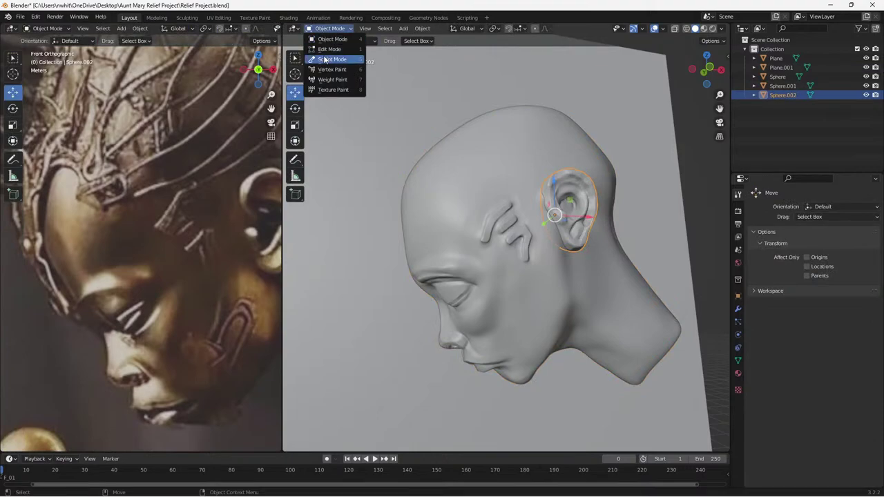
left_click(336, 62)
middle_click_drag(553, 265, 588, 266)
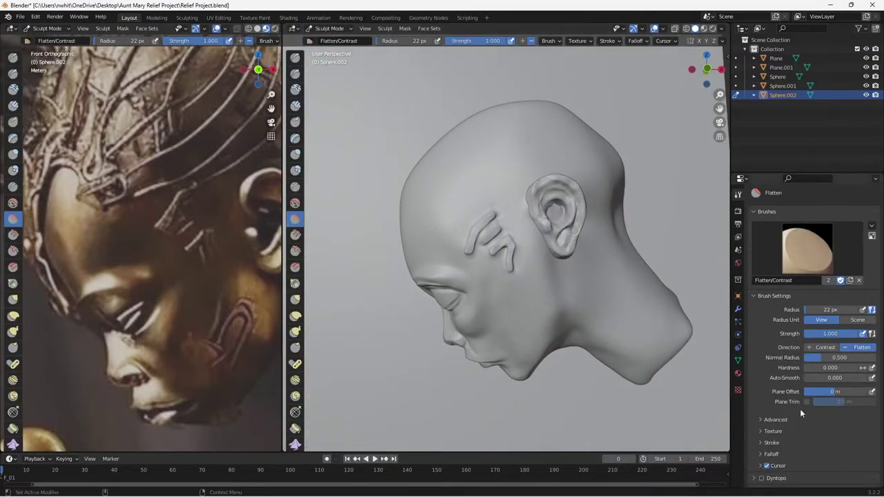
Check the ear's mesh density in wireframe, remesh the ear with a 0.05 m voxel size and save the file.
scroll(804, 408, "down", 2)
scroll(806, 412, "down", 2)
scroll(615, 249, "up", 4)
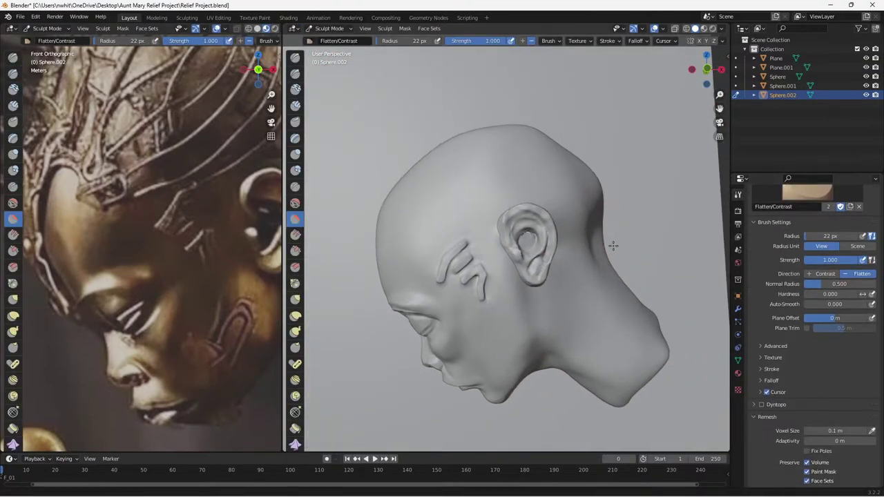
left_click(687, 31)
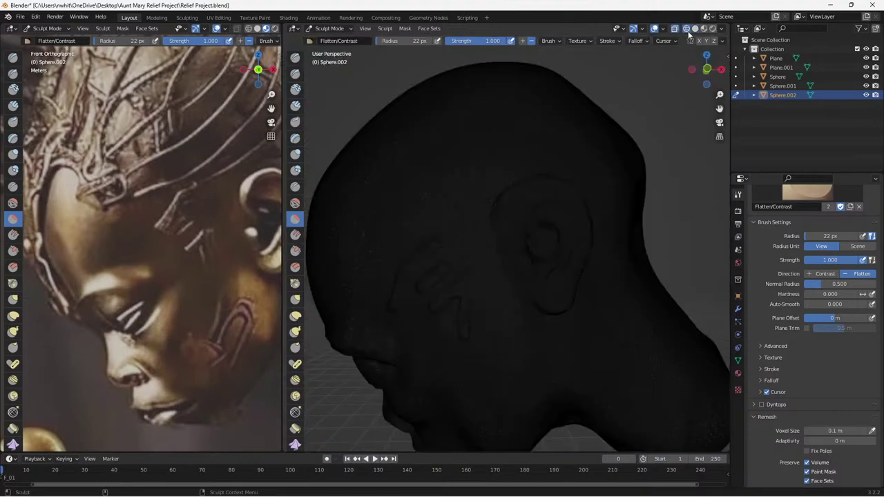
middle_click_drag(631, 149, 641, 114)
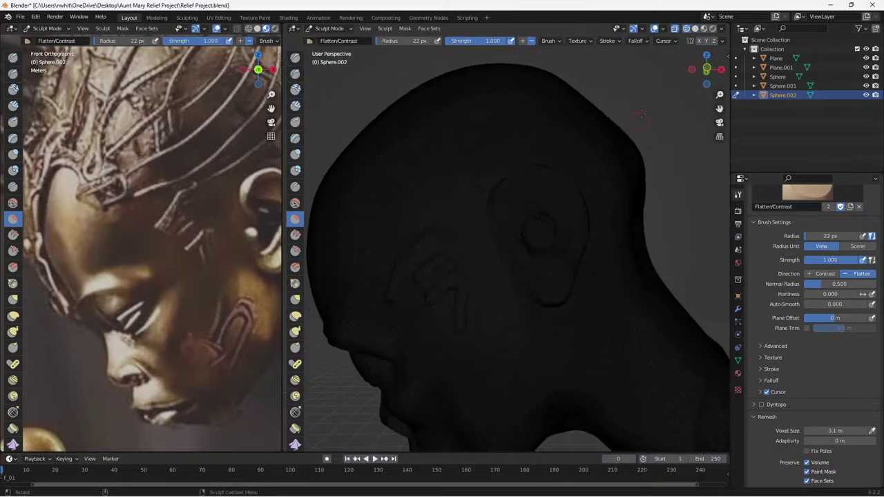
left_click(694, 30)
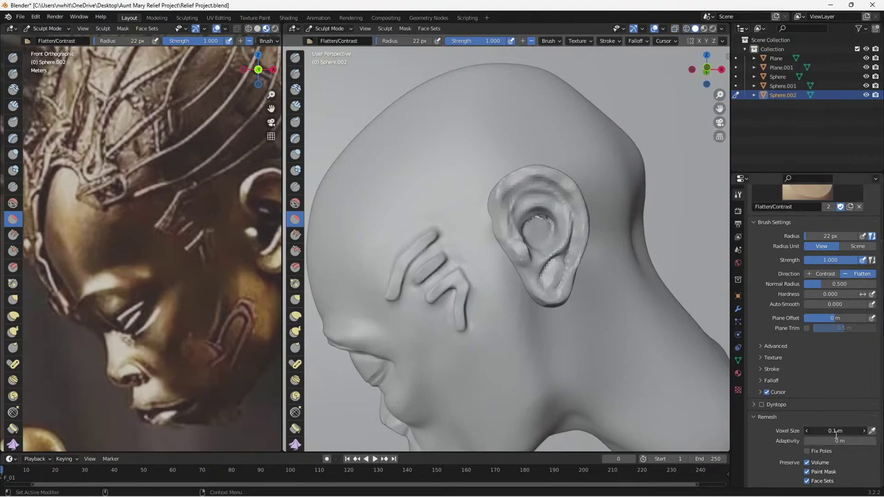
left_click(821, 431)
key("Return")
scroll(820, 370, "down", 2)
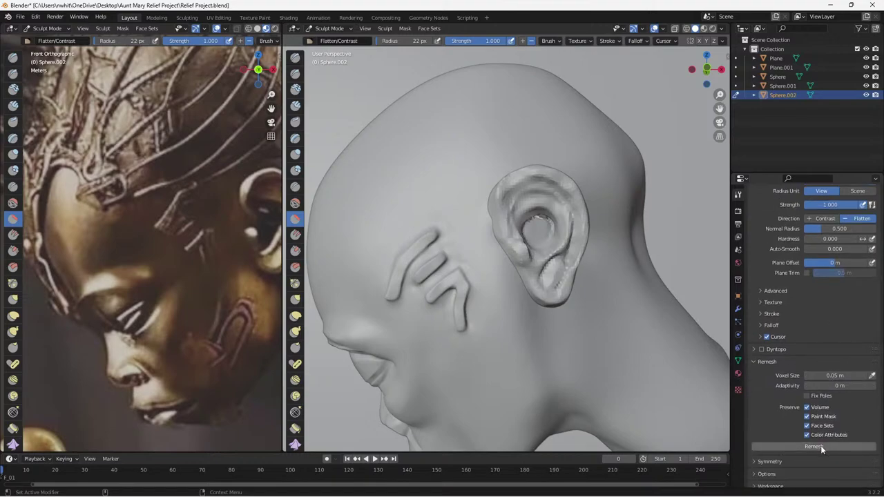
key("ctrl+s")
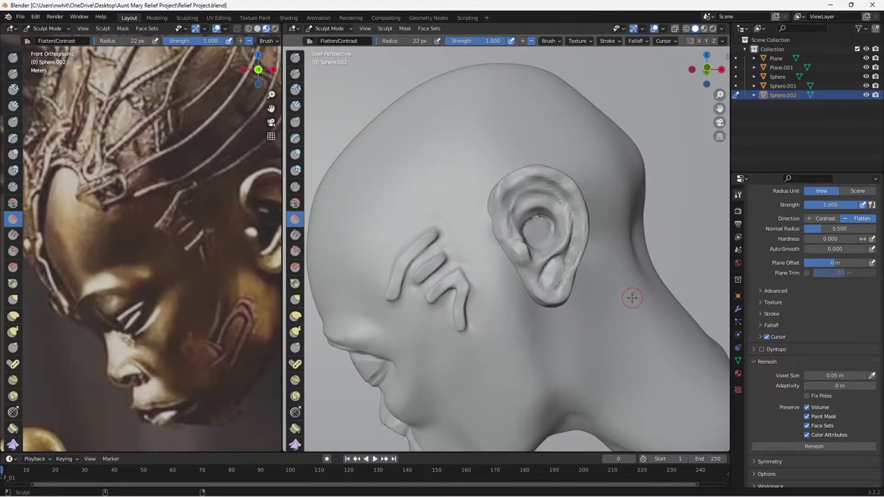
Examine the remeshed ear's topology in wireframe and its surface in solid shading.
scroll(629, 290, "up", 2)
left_click(686, 29)
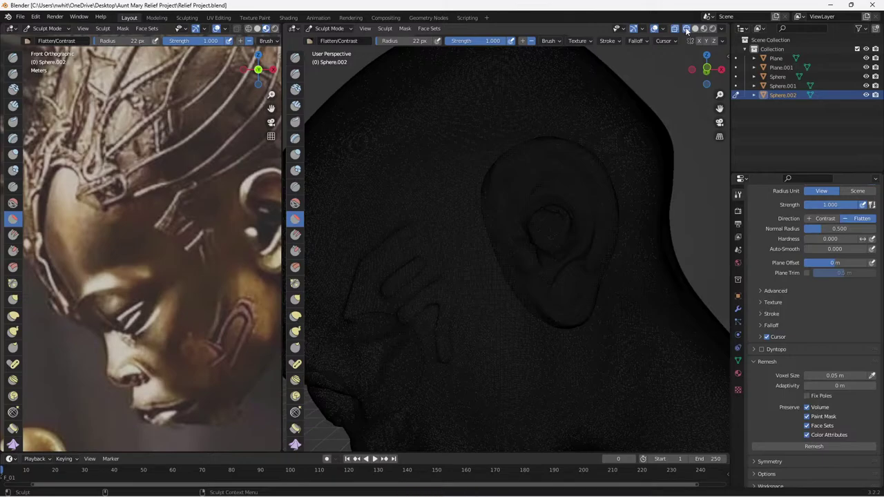
mouse_move(658, 93)
middle_mouse_down()
mouse_move(712, 233)
mouse_move(680, 70)
middle_mouse_up()
left_click(696, 29)
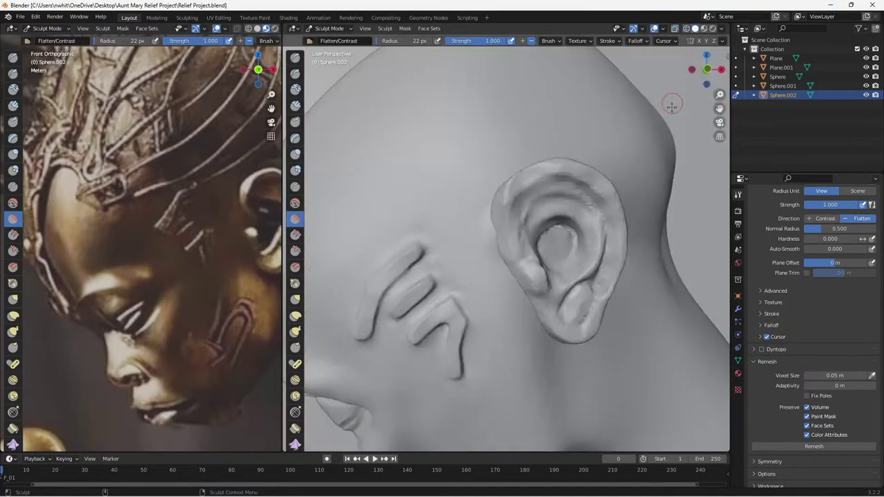
middle_click_drag(657, 268, 560, 330)
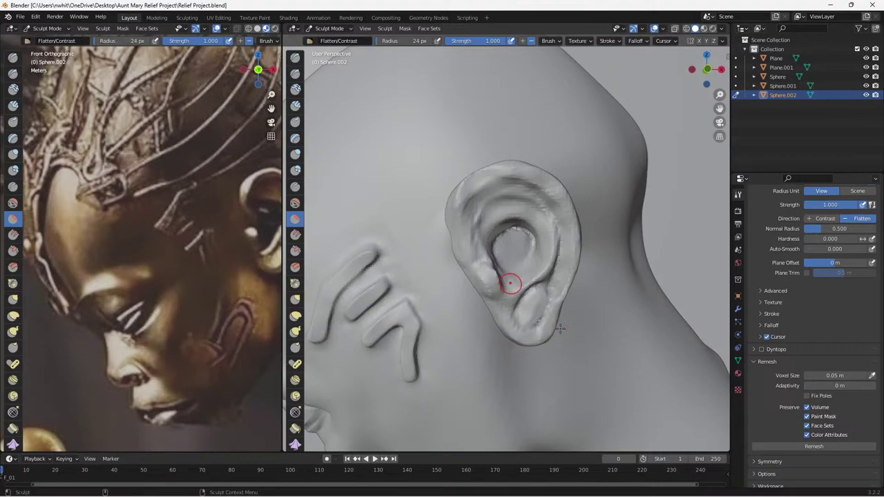
Flatten the ear's outer rim from the lobe around the top to the tragus, with the brush radius at 27 px.
key("bracketright")
key("bracketright")
key("bracketright")
mouse_move(524, 331)
left_mouse_down()
mouse_move(544, 329)
mouse_move(557, 304)
mouse_move(570, 226)
left_mouse_up()
key("bracketleft")
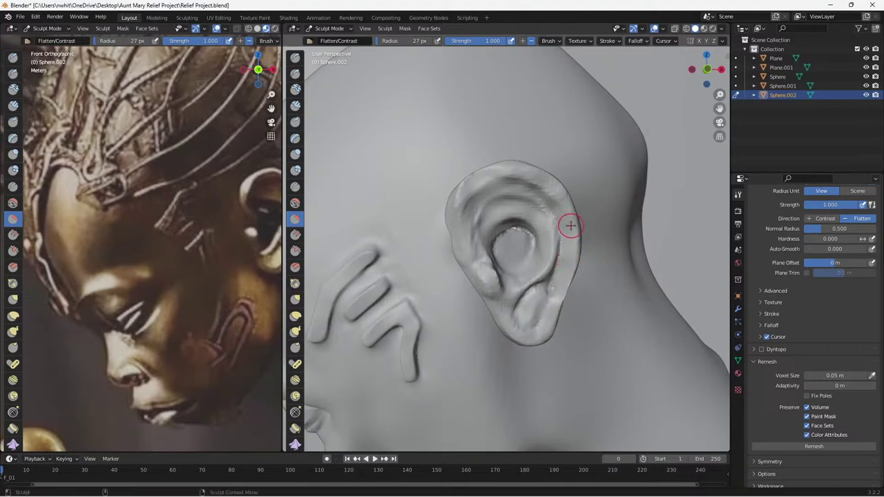
mouse_move(543, 180)
left_mouse_down()
mouse_move(572, 221)
mouse_move(519, 171)
mouse_move(472, 186)
left_mouse_up()
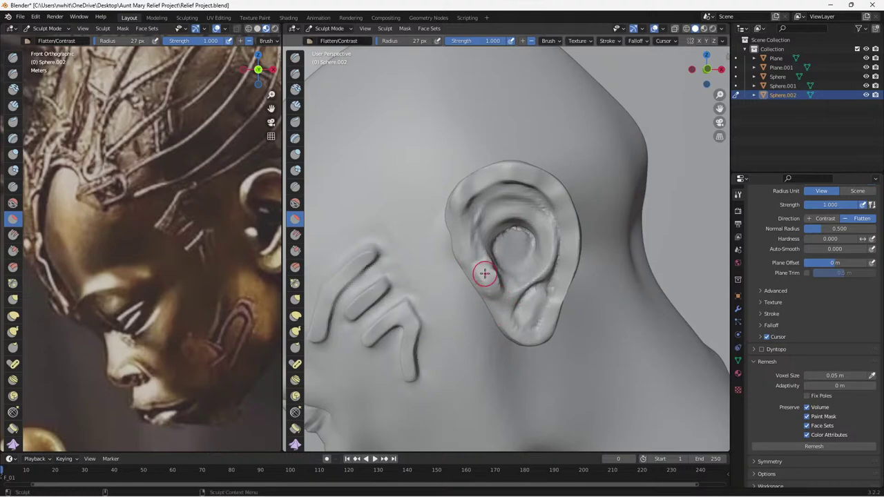
left_click_drag(485, 274, 497, 288)
left_click_drag(486, 272, 499, 292)
mouse_move(482, 265)
left_mouse_down()
mouse_move(500, 297)
mouse_move(527, 292)
mouse_move(503, 305)
mouse_move(519, 335)
mouse_move(466, 225)
mouse_move(488, 199)
mouse_move(478, 211)
mouse_move(471, 194)
mouse_move(460, 203)
mouse_move(464, 186)
mouse_move(491, 177)
mouse_move(558, 202)
mouse_move(571, 248)
mouse_move(541, 183)
mouse_move(554, 196)
mouse_move(528, 186)
mouse_move(553, 199)
mouse_move(538, 323)
mouse_move(550, 302)
mouse_move(518, 329)
mouse_move(499, 292)
mouse_move(509, 299)
mouse_move(550, 292)
mouse_move(565, 236)
mouse_move(556, 198)
mouse_move(562, 212)
left_mouse_up()
Reduce the Flatten brush radius to 14 px and refine the upper rim, the front fold and the lobe of the ear.
key("bracketleft")
key("bracketleft")
key("bracketleft")
key("bracketleft")
key("bracketleft")
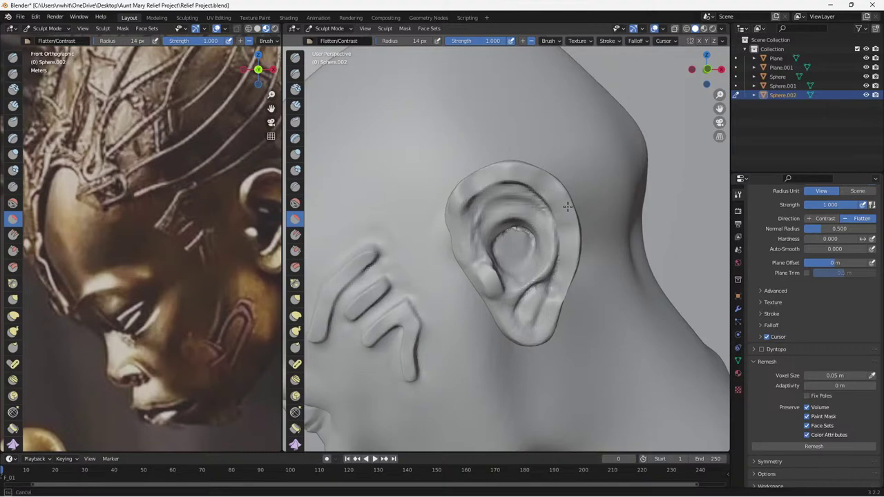
left_click_drag(551, 191, 509, 179)
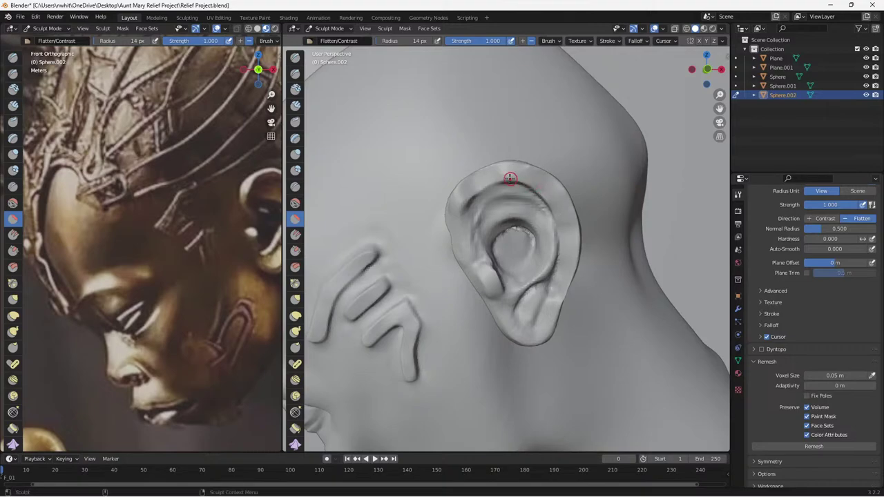
left_click_drag(462, 211, 468, 206)
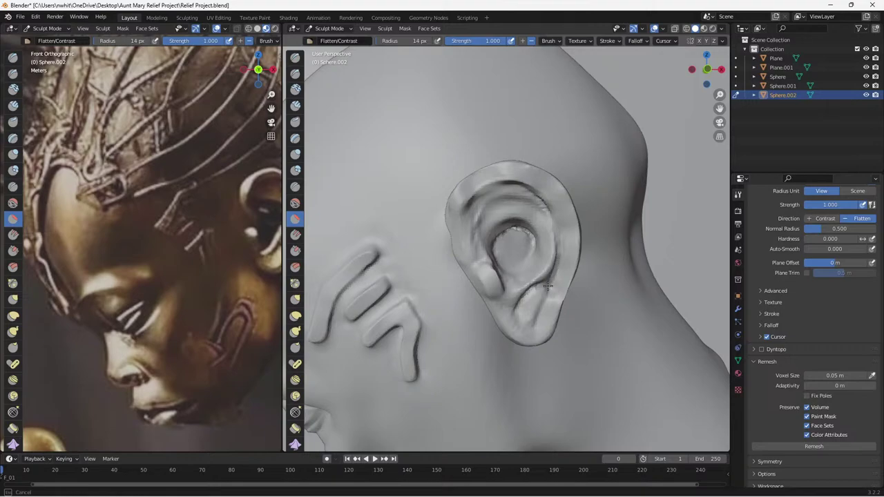
left_click_drag(534, 315, 535, 326)
Flatten the rough edges of the ear's inner folds and around the ear canal opening.
middle_click_drag(552, 235, 566, 247)
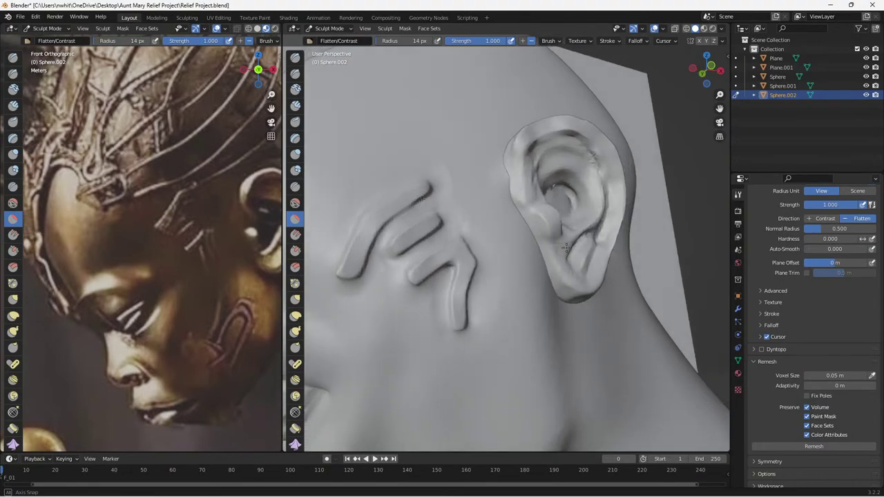
mouse_move(566, 246)
left_mouse_down()
mouse_move(597, 244)
mouse_move(605, 221)
mouse_move(610, 187)
mouse_move(584, 144)
left_mouse_up()
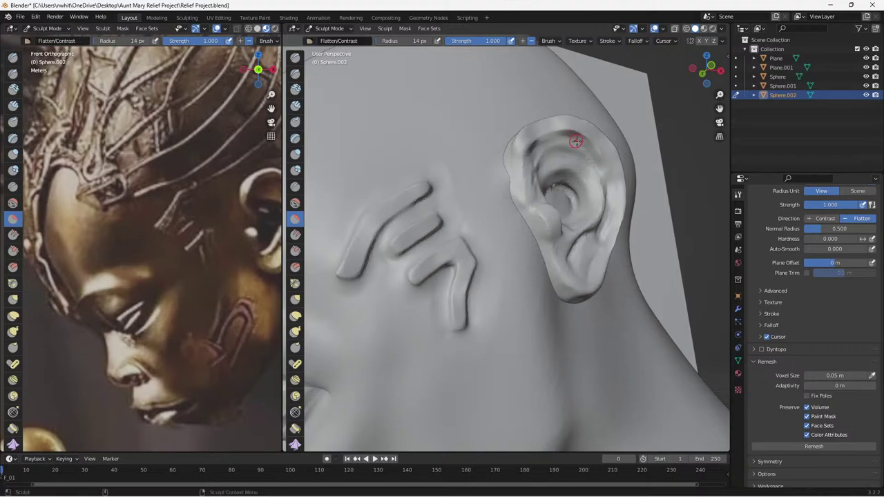
middle_click_drag(613, 204, 588, 231)
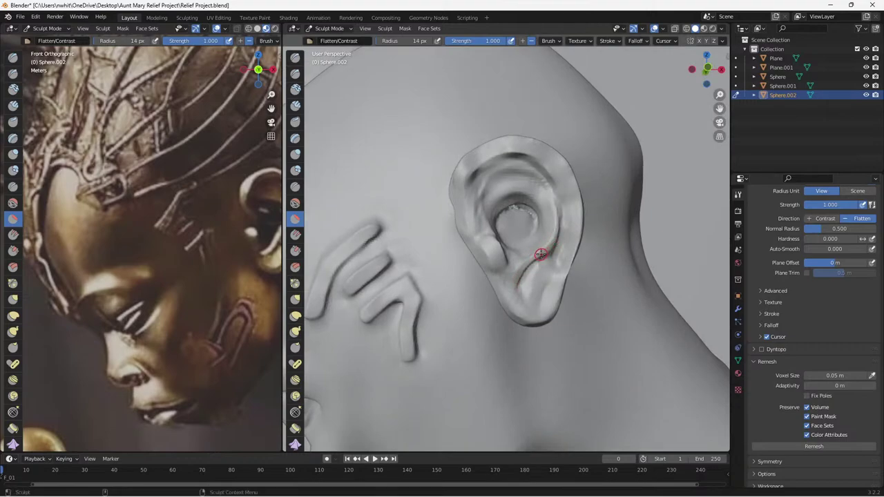
left_click_drag(553, 202, 553, 187)
mouse_move(498, 221)
left_mouse_down()
mouse_move(522, 233)
mouse_move(513, 208)
left_mouse_up()
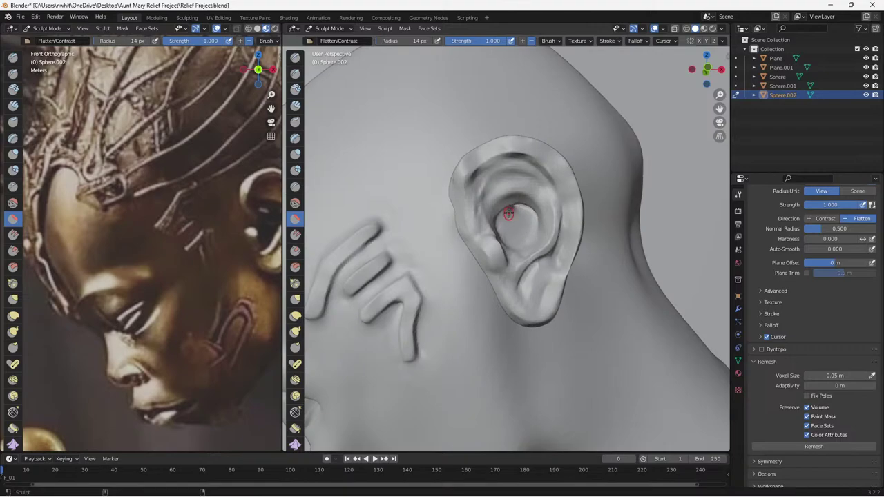
mouse_move(502, 213)
left_mouse_down()
mouse_move(511, 206)
mouse_move(539, 210)
mouse_move(538, 217)
mouse_move(517, 201)
mouse_move(500, 206)
mouse_move(517, 189)
left_mouse_up()
mouse_move(545, 225)
left_mouse_down()
mouse_move(508, 200)
mouse_move(529, 198)
mouse_move(515, 203)
mouse_move(520, 196)
mouse_move(519, 205)
left_mouse_up()
Flatten the front inner fold and the area beside the ear canal, working from behind the ear.
left_click_drag(495, 252, 478, 259, "alt")
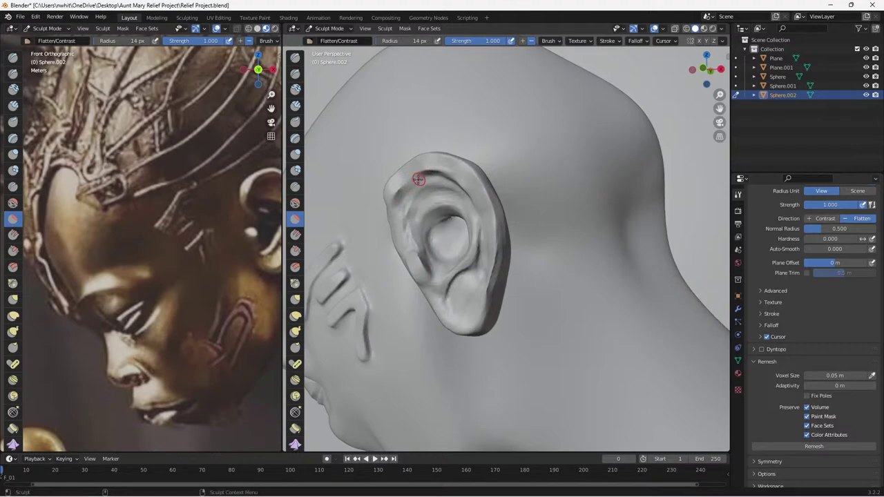
left_click_drag(420, 254, 416, 255)
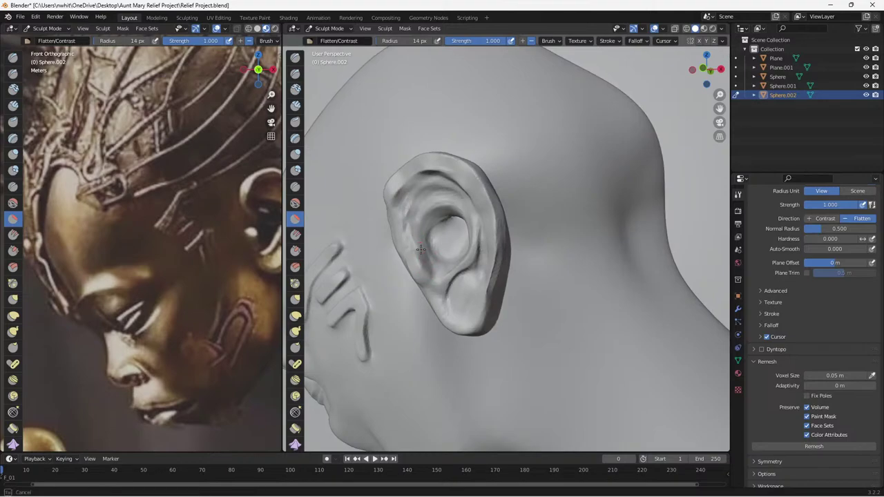
left_click_drag(416, 198, 453, 247)
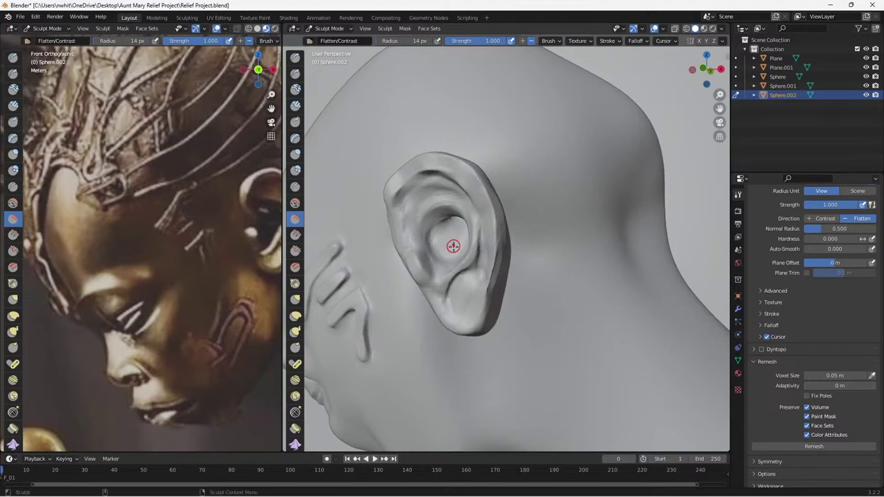
Flatten the groove beneath the ear's upper rim and the surface of its rear rim.
middle_click_drag(487, 278, 543, 310)
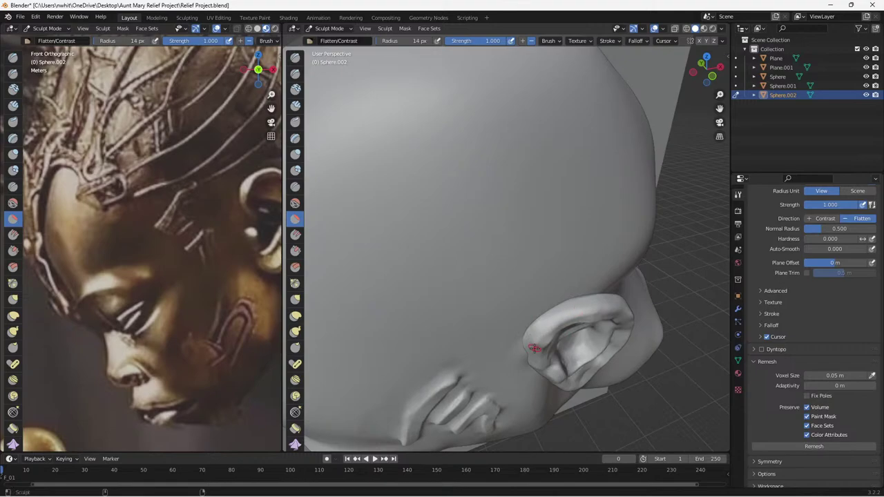
middle_click_drag(569, 311, 545, 254)
left_click_drag(502, 149, 475, 128)
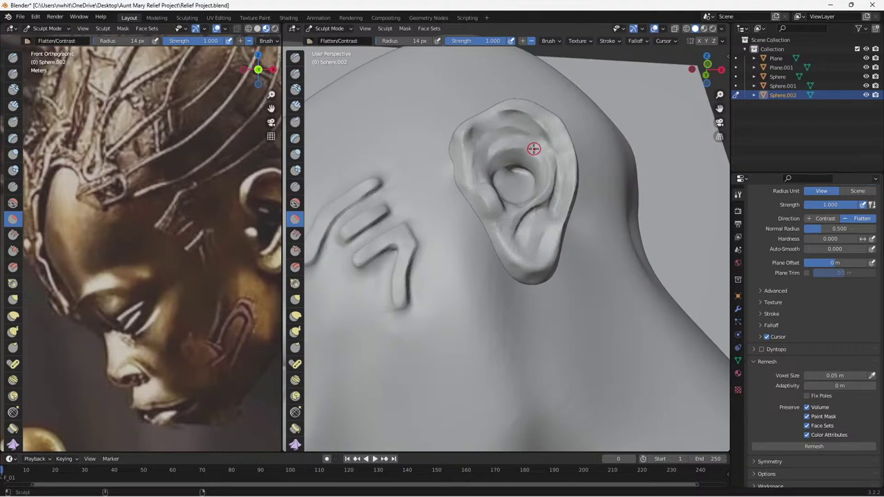
mouse_move(479, 136)
left_mouse_down()
mouse_move(500, 118)
mouse_move(537, 137)
mouse_move(513, 122)
left_mouse_up()
middle_click_drag(573, 159, 618, 206)
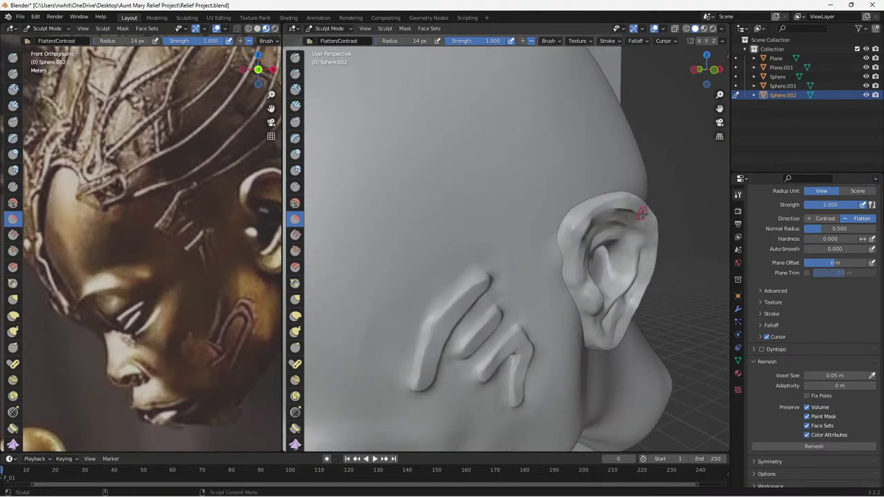
left_click_drag(651, 237, 628, 316)
middle_click_drag(636, 259, 601, 249)
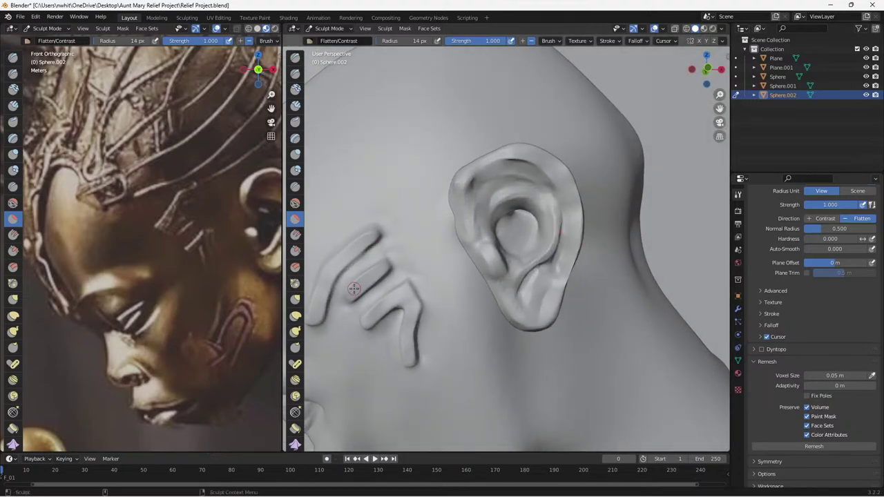
Reshape the ear's outer contour with Elastic Deform, rounding the upper rim and enlarging the radius to 34 px for the lobe.
left_click(295, 316)
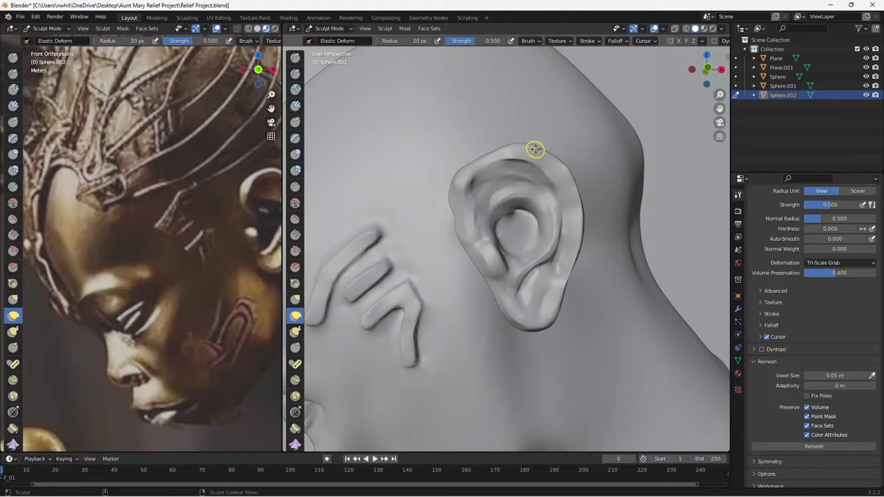
left_click_drag(545, 153, 557, 165)
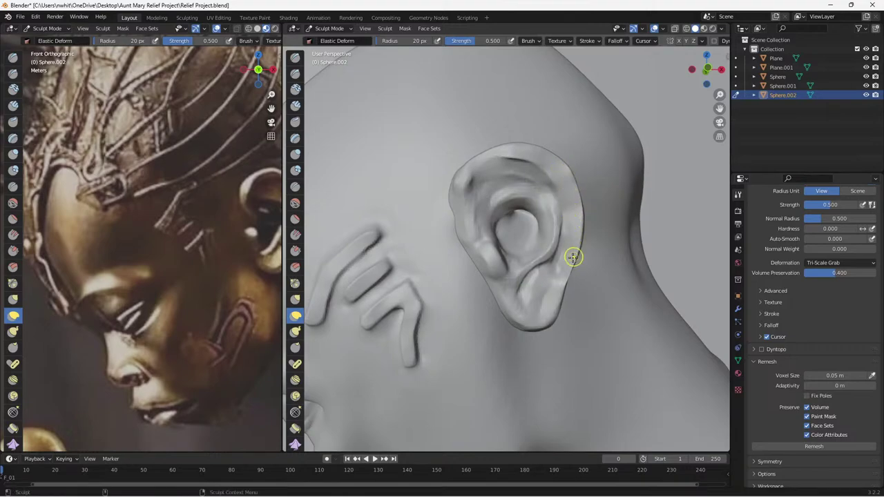
key("bracketright")
key("bracketright")
key("bracketright")
key("bracketright")
key("bracketright")
key("bracketright")
mouse_move(562, 295)
left_mouse_down()
mouse_move(551, 315)
mouse_move(512, 322)
left_mouse_up()
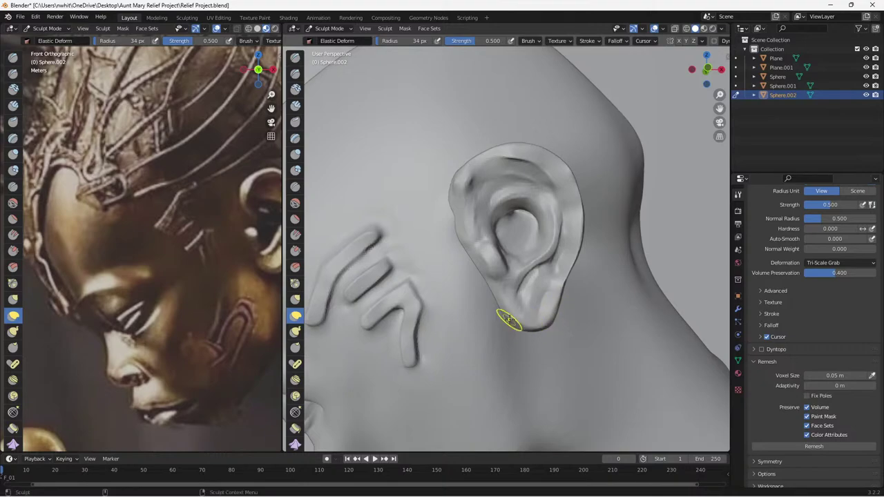
middle_click_drag(566, 278, 570, 256)
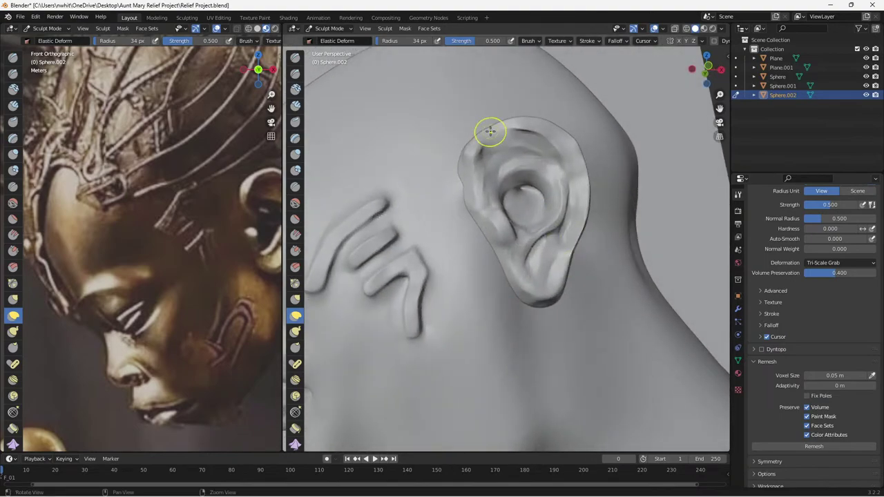
Carve a crease beneath the ear's upper rim with Draw Sharp at 14 px, and build up the rim's edge with the Draw brush.
left_click(295, 73)
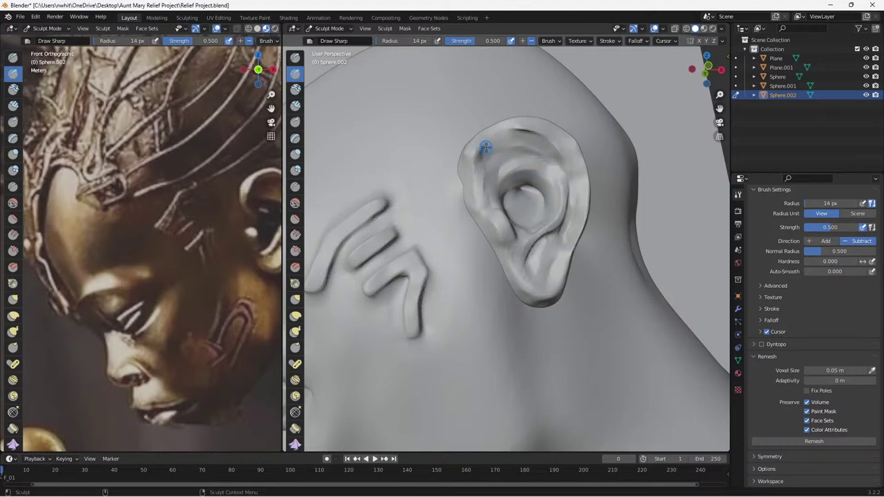
mouse_move(492, 136)
left_mouse_down()
mouse_move(487, 142)
mouse_move(503, 132)
mouse_move(493, 148)
mouse_move(481, 139)
mouse_move(506, 127)
mouse_move(478, 141)
mouse_move(513, 125)
mouse_move(533, 128)
left_mouse_up()
left_click(295, 57)
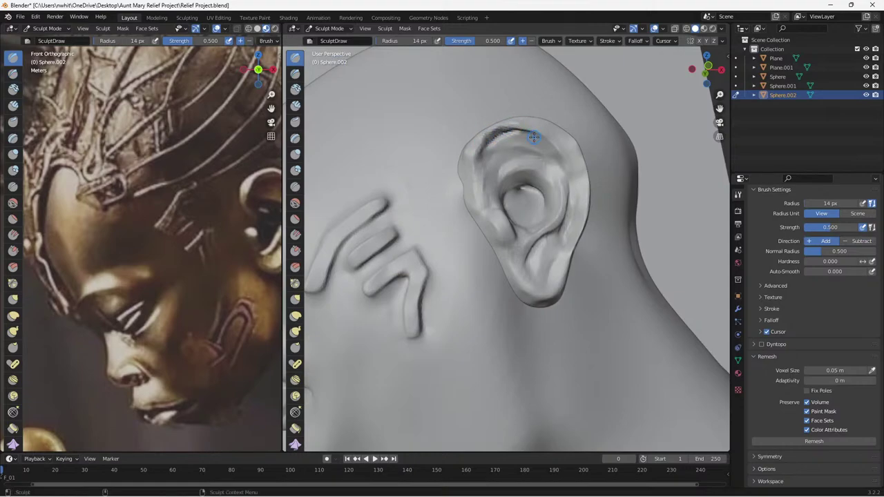
mouse_move(534, 137)
middle_mouse_down()
mouse_move(554, 179)
mouse_move(546, 270)
middle_mouse_up()
mouse_move(546, 270)
left_mouse_down()
mouse_move(558, 290)
mouse_move(541, 298)
mouse_move(566, 288)
left_mouse_up()
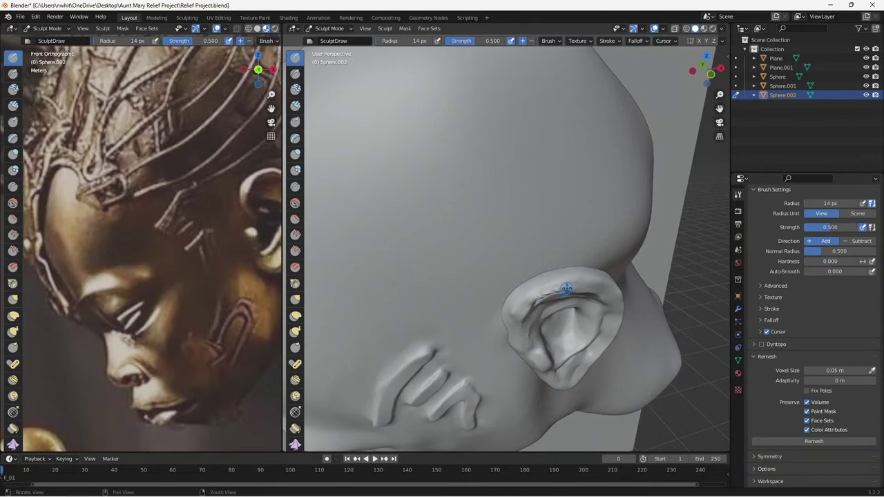
middle_click_drag(566, 288, 547, 233)
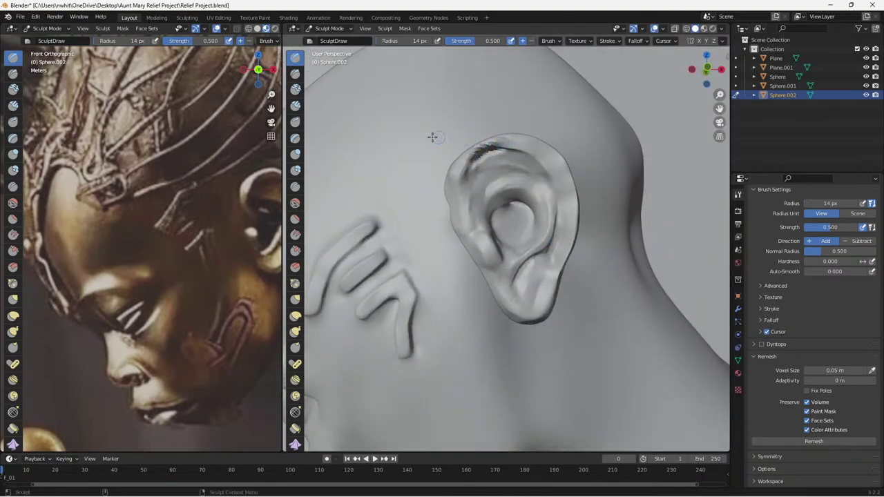
Flatten the jagged crease beneath the ear's upper rim with the 14 px brush.
key("shift+t")
left_click_drag(463, 167, 499, 140)
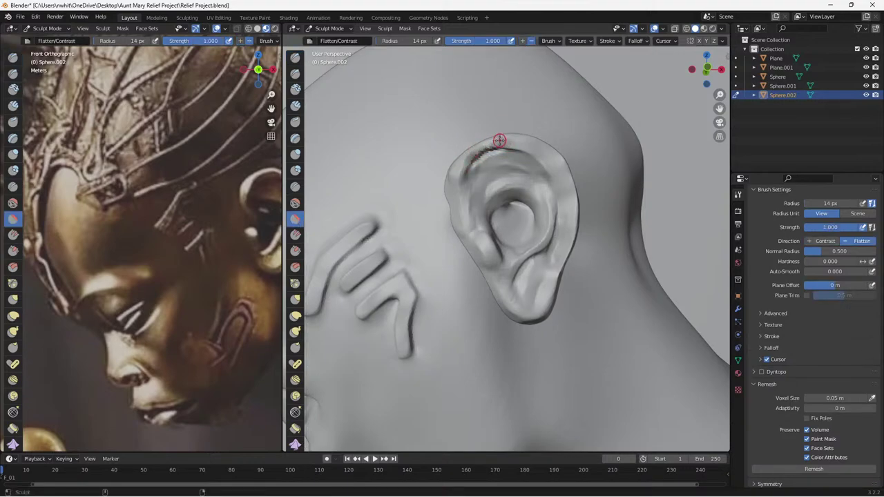
mouse_move(465, 168)
left_mouse_down()
mouse_move(495, 144)
mouse_move(465, 158)
mouse_move(504, 141)
left_mouse_up()
left_click(506, 141)
middle_click_drag(524, 148, 546, 192)
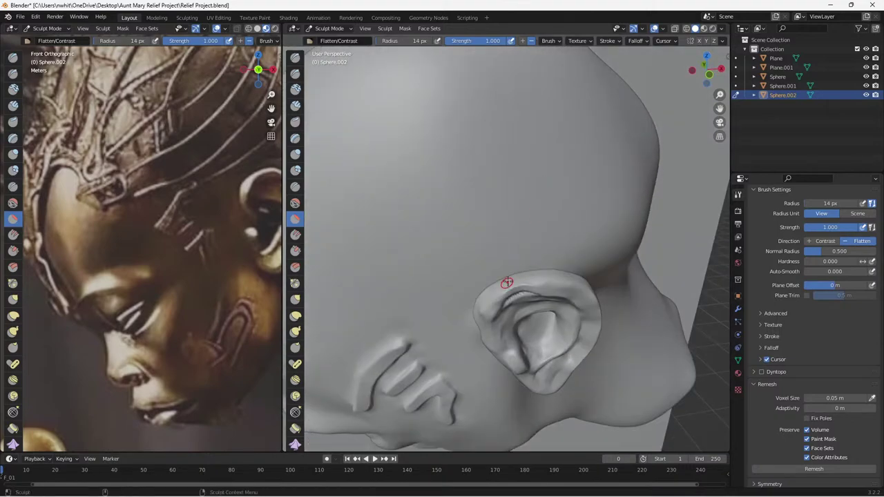
middle_click_drag(506, 282, 508, 247)
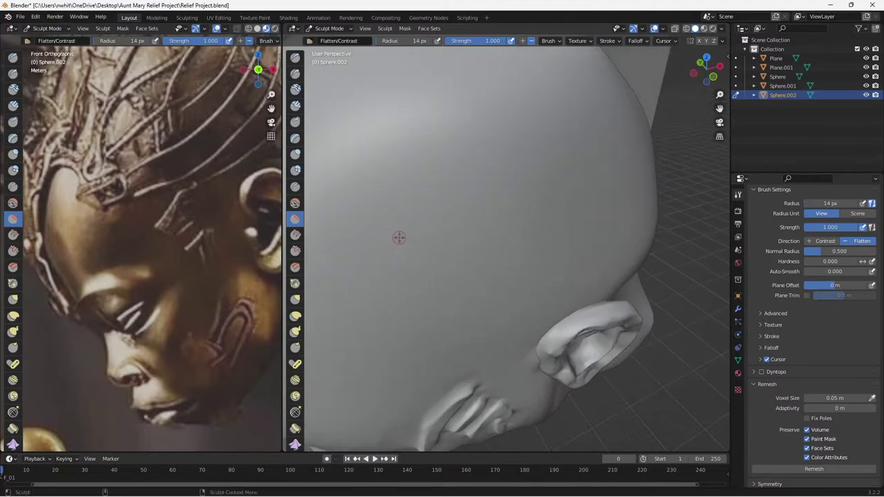
Adjust the inner edge of the ear's upper rim with Grab and with Elastic Deform at a 26 px radius.
left_click(296, 299)
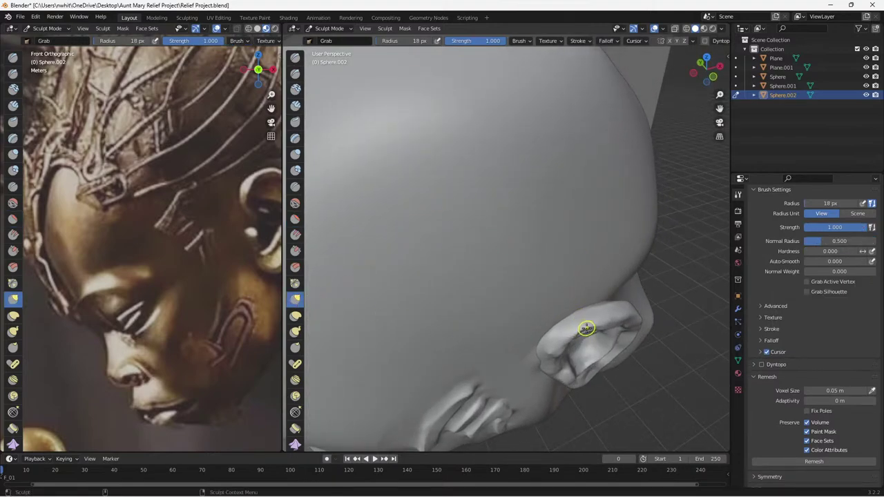
left_click_drag(588, 331, 586, 328)
key("bracketright")
key("bracketright")
left_click(295, 314)
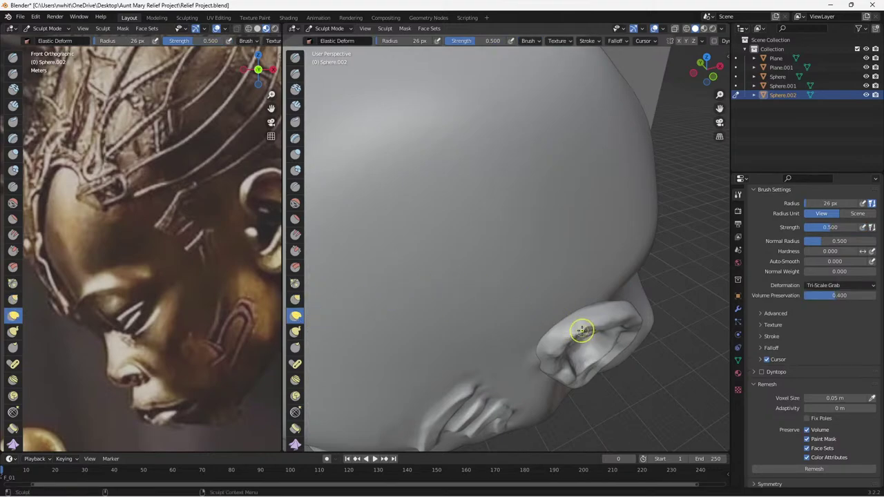
left_click_drag(586, 333, 590, 329)
mouse_move(589, 328)
left_mouse_down()
mouse_move(576, 338)
mouse_move(586, 336)
left_mouse_up()
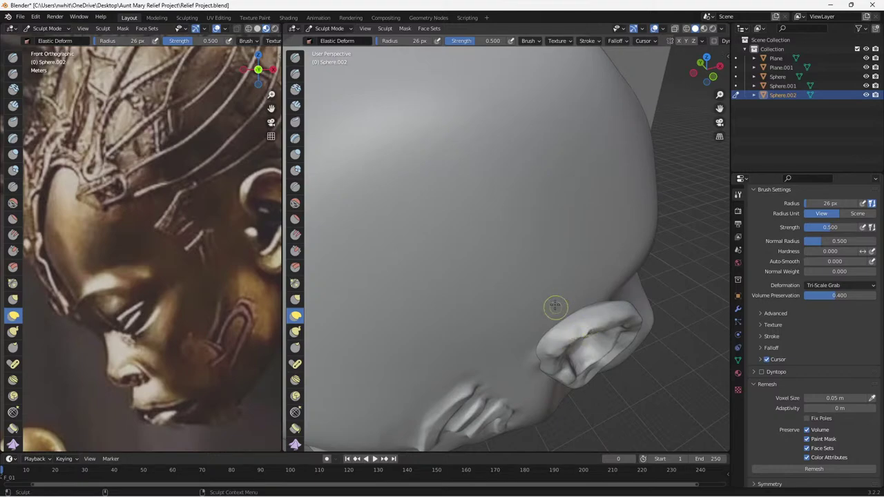
middle_click_drag(559, 310, 485, 154)
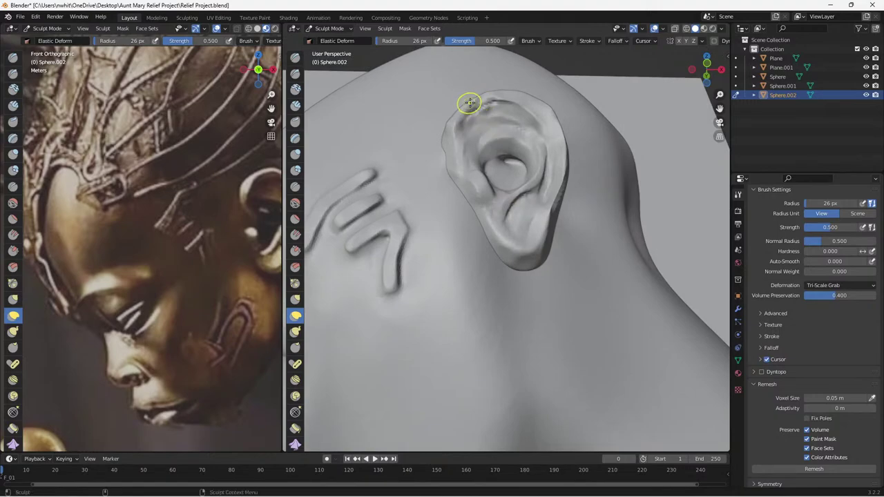
mouse_move(470, 102)
left_mouse_down()
mouse_move(487, 98)
mouse_move(459, 108)
mouse_move(492, 104)
mouse_move(475, 122)
mouse_move(466, 117)
mouse_move(509, 103)
left_mouse_up()
Flatten the front and top of the ear's upper rim with the brush radius at 26 px.
left_click(296, 73)
left_click(295, 218)
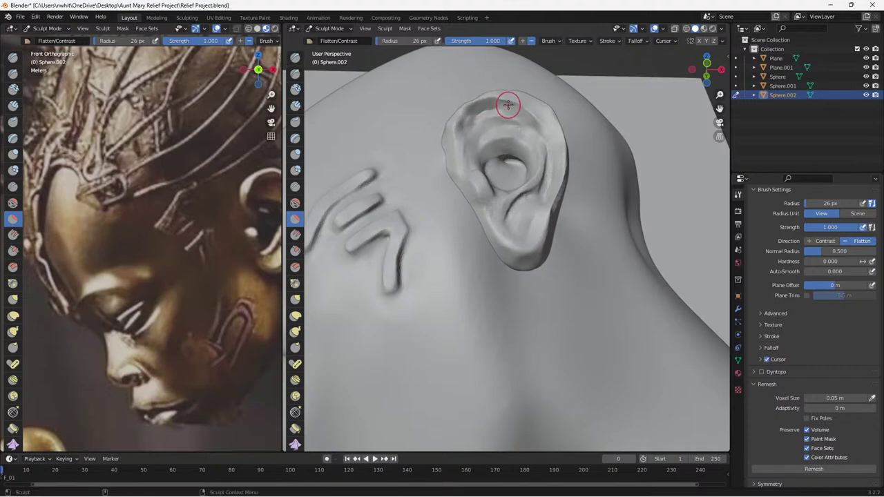
mouse_move(516, 132)
middle_mouse_down()
mouse_move(529, 166)
mouse_move(487, 251)
middle_mouse_up()
mouse_move(488, 250)
left_mouse_down()
mouse_move(483, 260)
mouse_move(516, 242)
mouse_move(484, 255)
mouse_move(508, 241)
mouse_move(501, 247)
left_mouse_up()
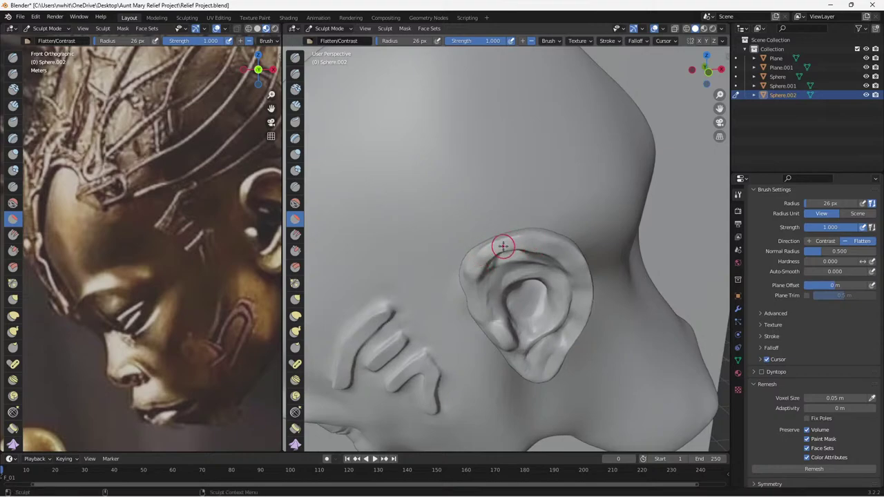
middle_click_drag(504, 239, 537, 193, "shift")
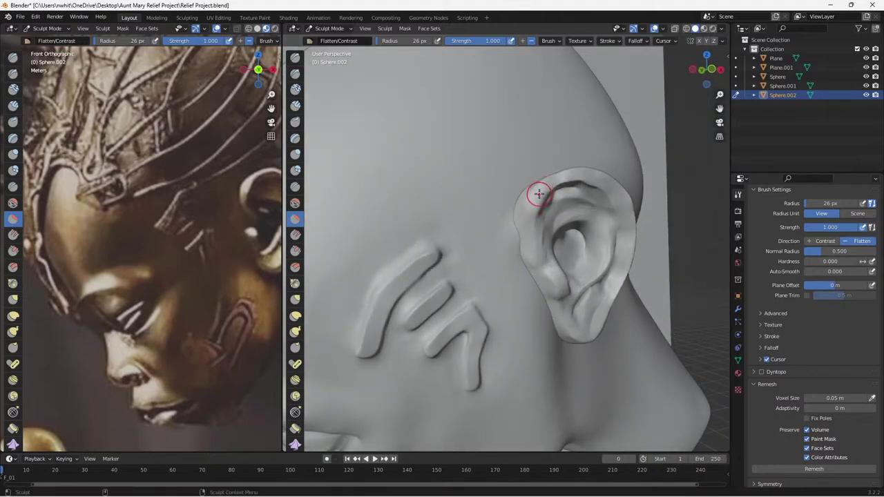
left_click_drag(570, 173, 589, 181)
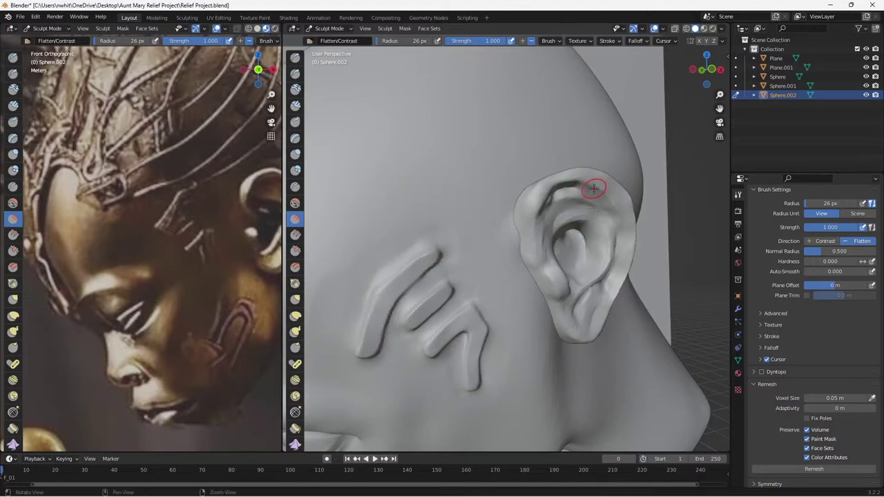
Flatten the inner front edge of the ear's upper rim at 26 px and save the file.
middle_click_drag(598, 188, 559, 158)
left_click_drag(474, 138, 517, 140)
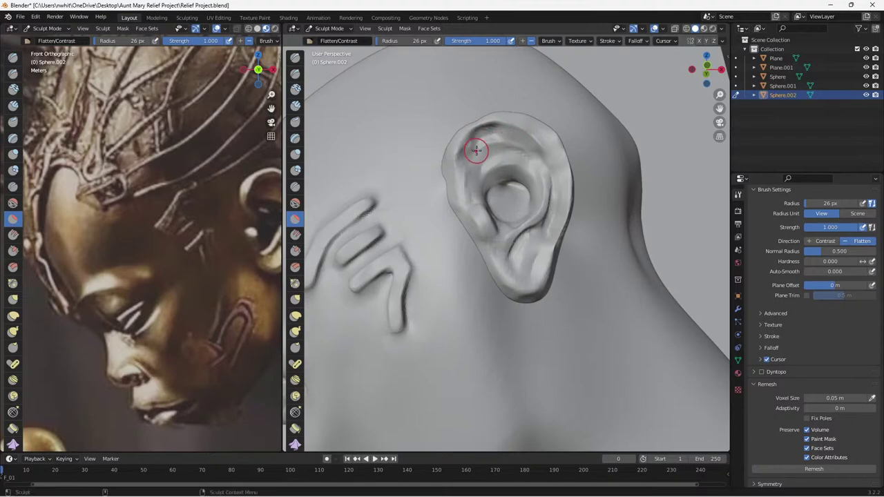
mouse_move(509, 162)
middle_mouse_down()
mouse_move(569, 235)
mouse_move(559, 201)
middle_mouse_up()
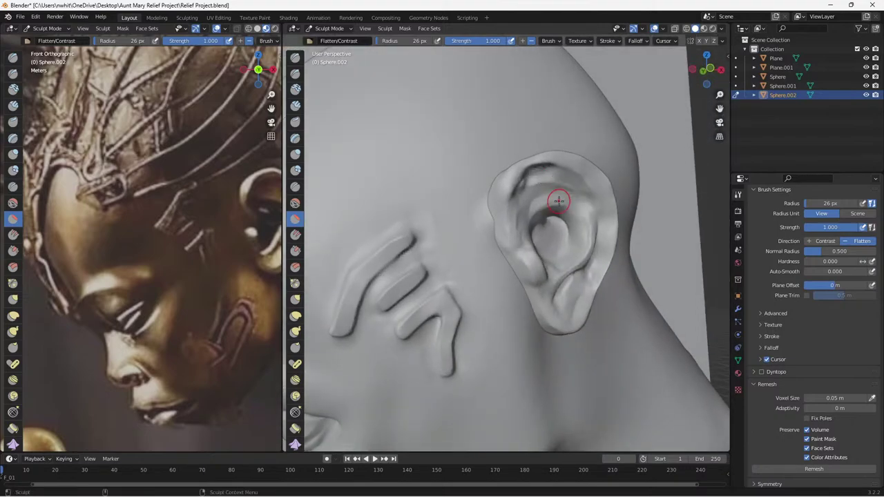
key("ctrl+s")
scroll(560, 201, "down", 4)
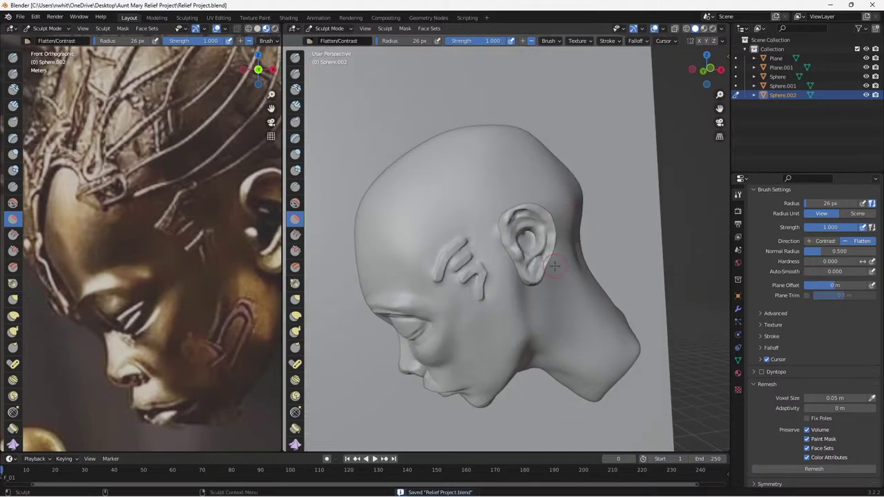
mouse_move(544, 264)
middle_mouse_down()
mouse_move(518, 264)
mouse_move(543, 266)
middle_mouse_up()
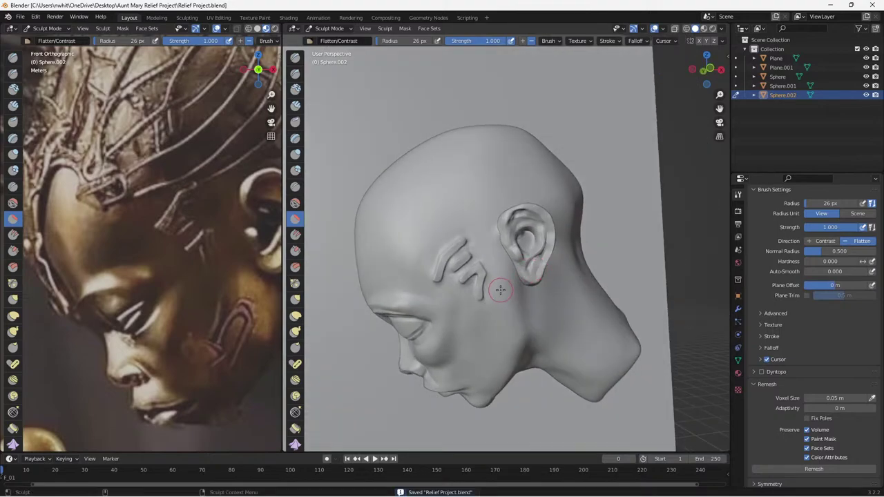
Try to deepen the crease beneath the ear's upper rim with Inflate/Deflate set to Deflate, raising the strength to 1.000, and undo the strokes.
mouse_move(499, 290)
middle_mouse_down()
mouse_move(484, 276)
mouse_move(517, 228)
mouse_move(529, 237)
mouse_move(500, 225)
middle_mouse_up()
scroll(516, 227, "up", 5)
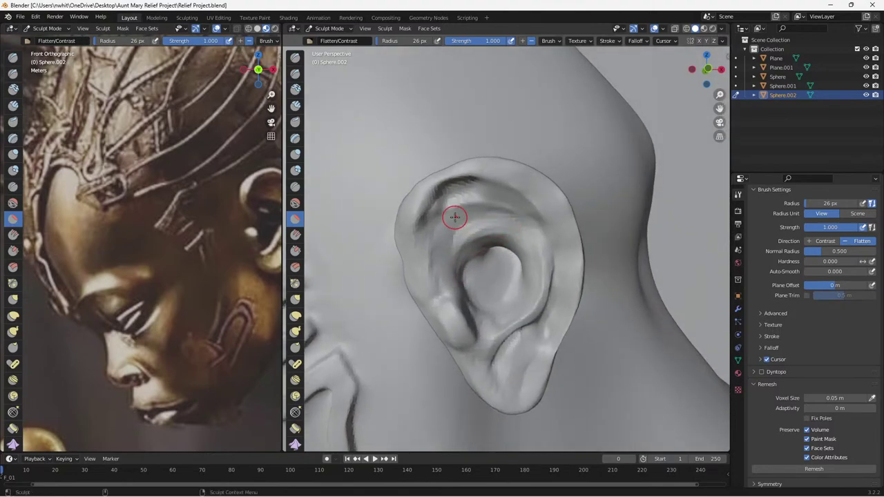
left_click(295, 154)
mouse_move(419, 198)
left_mouse_down()
mouse_move(429, 184)
mouse_move(457, 177)
left_mouse_up()
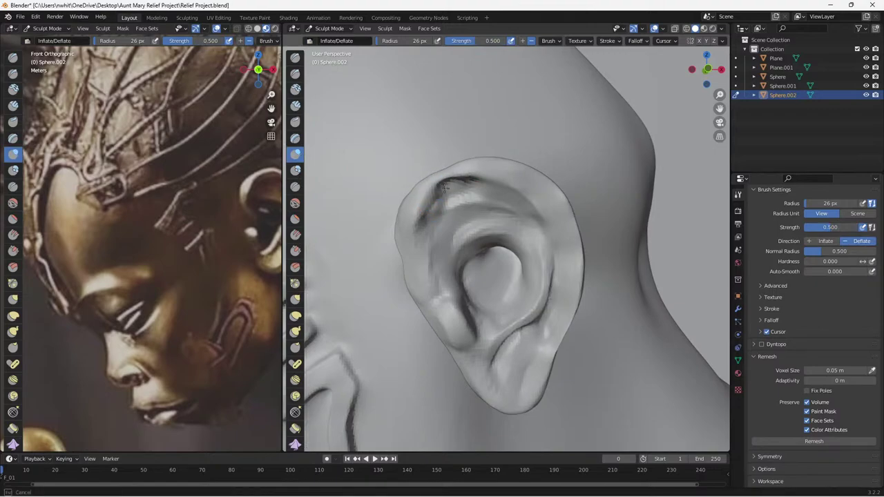
left_click_drag(480, 40, 515, 40)
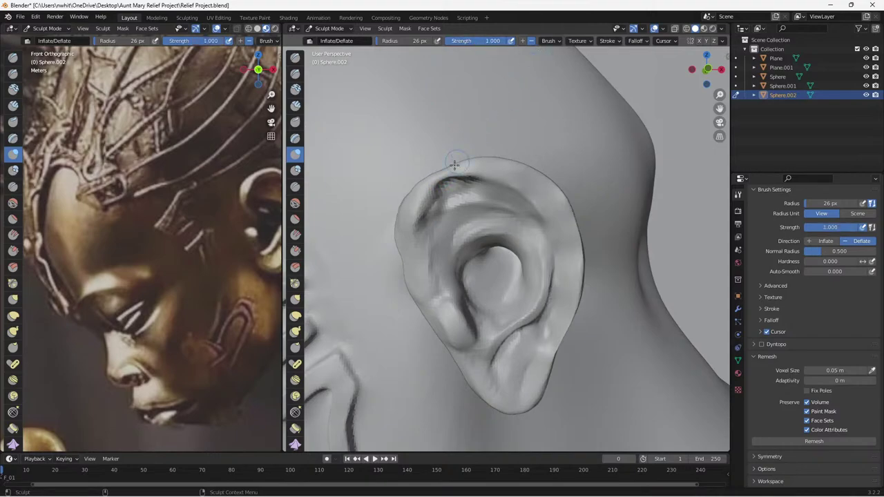
left_click_drag(442, 173, 449, 183)
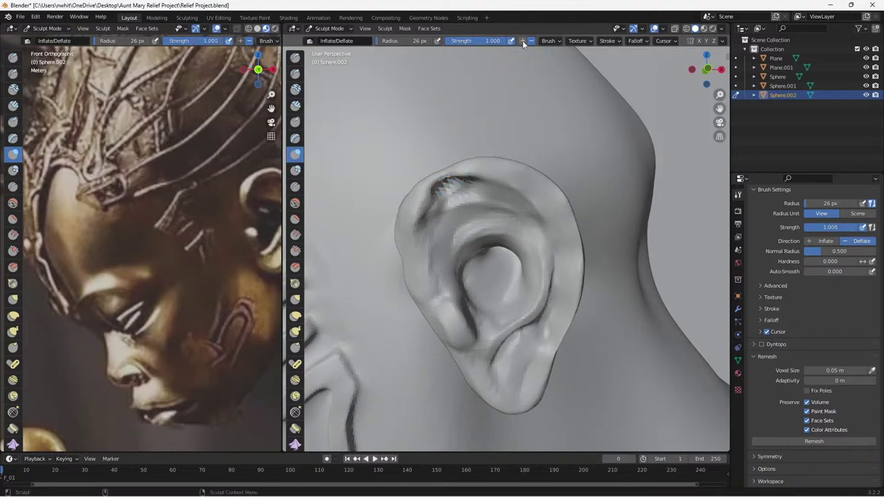
key("ctrl+z")
key("ctrl+z")
key("ctrl+z")
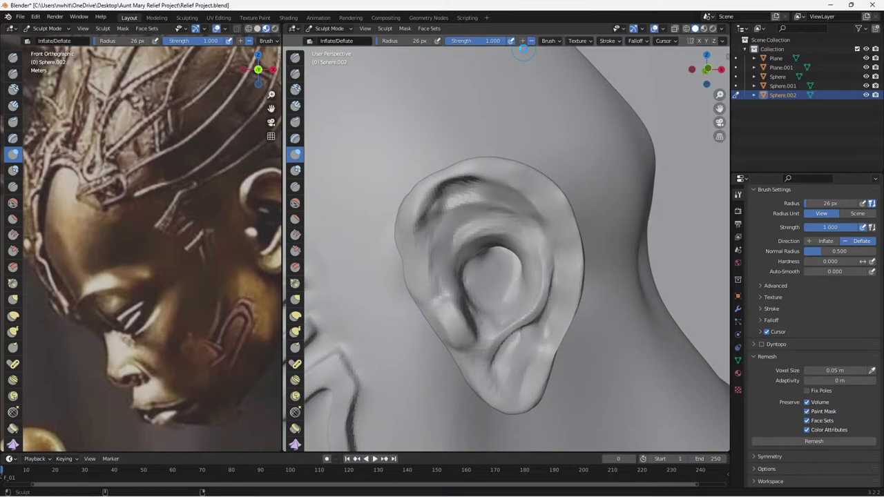
Save the file and swell the front edge of the ear's upper rim with Inflate/Deflate set to Inflate at strength 1.000.
key("ctrl+s")
left_click(523, 40)
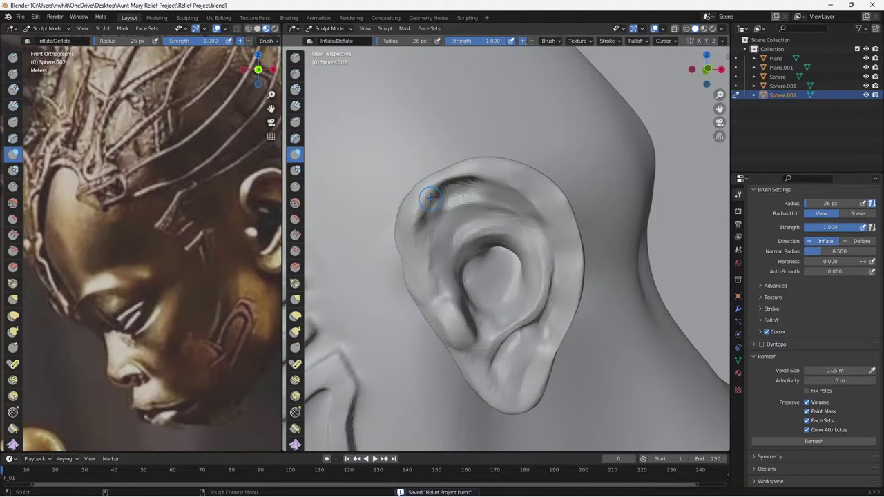
mouse_move(431, 198)
left_mouse_down()
mouse_move(466, 175)
mouse_move(437, 194)
mouse_move(459, 172)
left_mouse_up()
middle_click_drag(459, 171, 528, 253)
mouse_move(617, 374)
left_mouse_down()
mouse_move(605, 371)
mouse_move(601, 386)
mouse_move(648, 351)
mouse_move(605, 371)
left_mouse_up()
middle_click_drag(591, 310, 566, 251)
left_click_drag(406, 88, 436, 94)
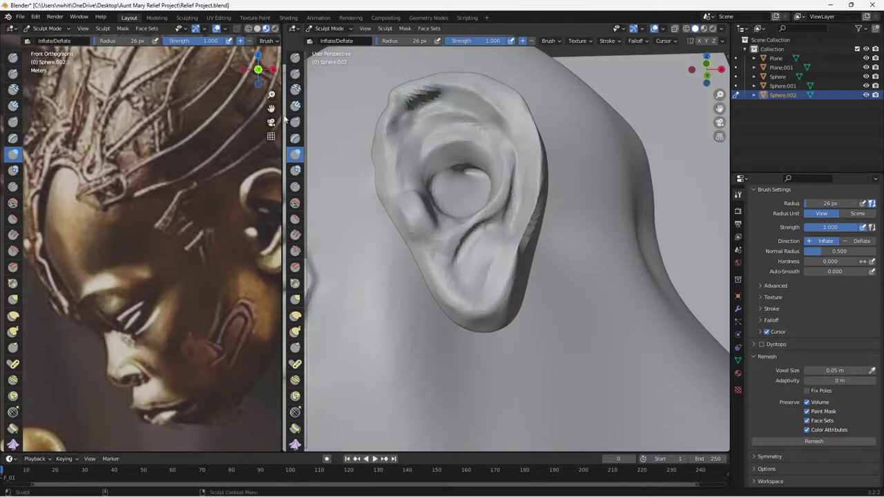
Flatten the jagged front part of the ear's upper rim and its crease with Flatten/Contrast at 26 px.
left_click(295, 218)
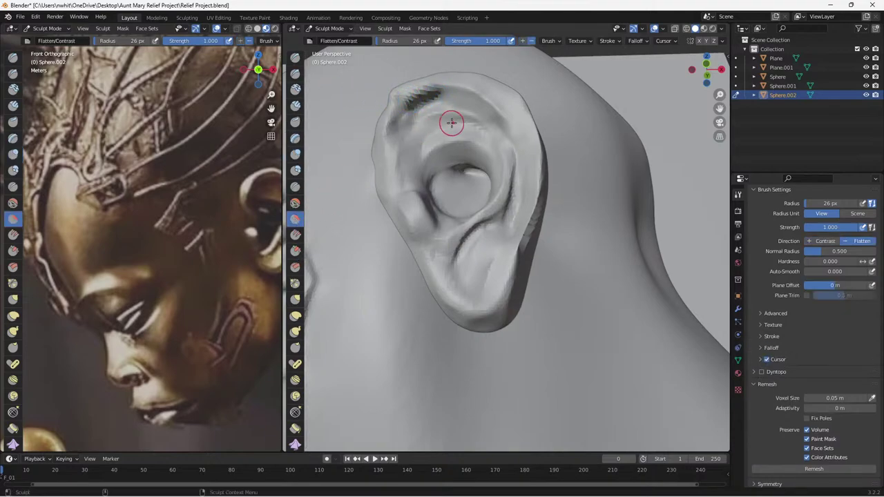
middle_click_drag(449, 123, 422, 176)
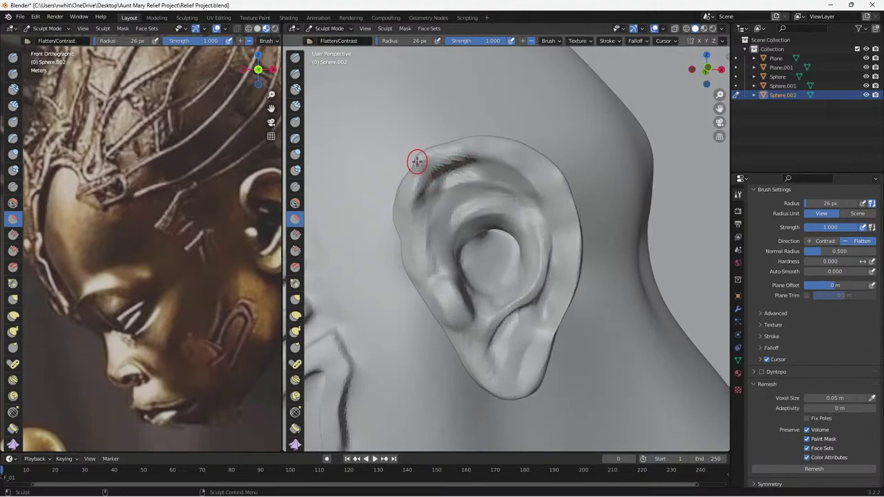
left_click_drag(417, 164, 425, 154)
mouse_move(425, 154)
left_mouse_down()
mouse_move(416, 161)
mouse_move(438, 146)
mouse_move(416, 172)
mouse_move(471, 146)
mouse_move(454, 152)
mouse_move(434, 182)
mouse_move(465, 161)
left_mouse_up()
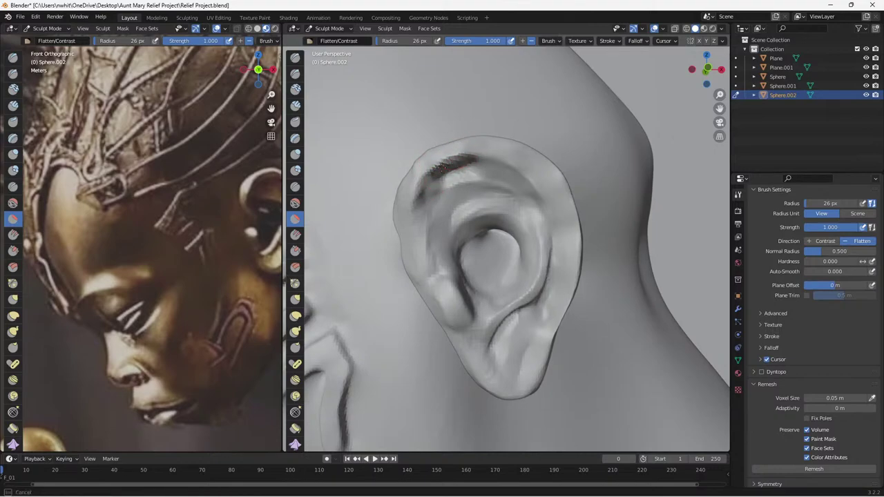
middle_click_drag(454, 174, 440, 118)
mouse_move(440, 118)
left_mouse_down()
mouse_move(464, 103)
mouse_move(438, 116)
mouse_move(466, 105)
mouse_move(444, 121)
mouse_move(482, 111)
mouse_move(423, 117)
mouse_move(455, 94)
mouse_move(479, 98)
left_mouse_up()
mouse_move(479, 99)
middle_mouse_down()
mouse_move(493, 138)
mouse_move(544, 183)
middle_mouse_up()
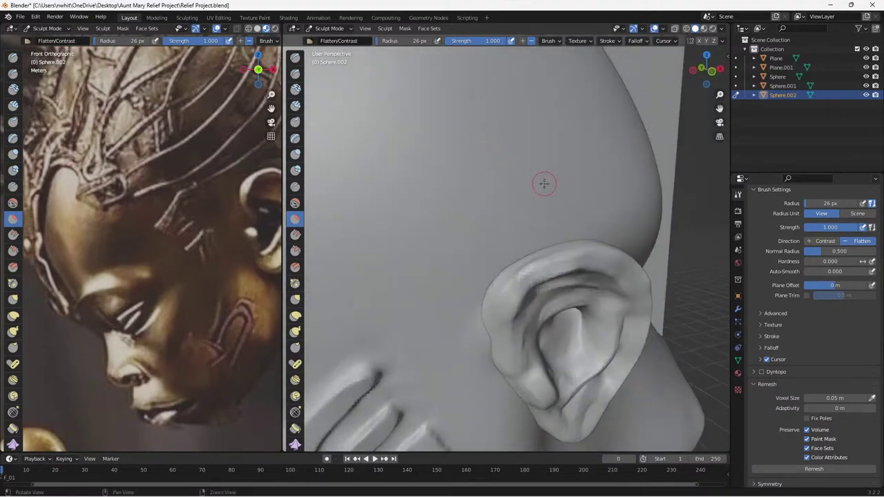
Flatten the front-facing surface of the ear's upper rim and the rim's front inner corner.
left_click_drag(544, 183, 603, 308, "alt")
left_click_drag(638, 352, 627, 364)
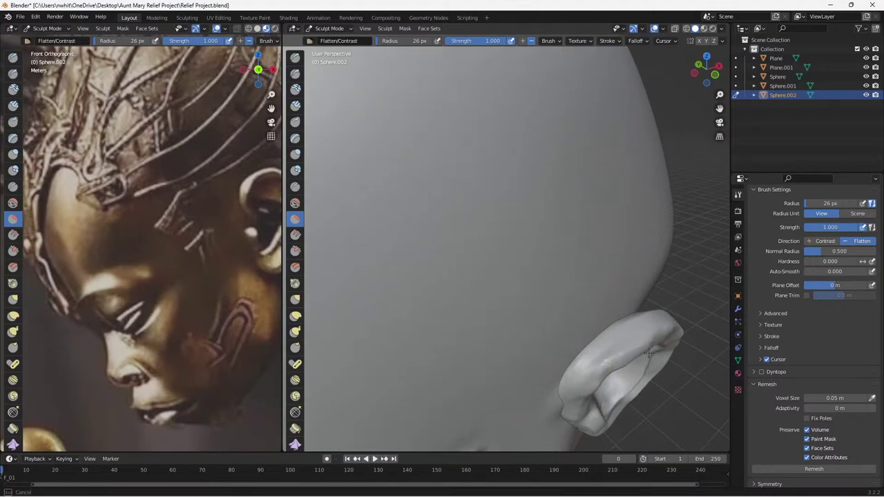
mouse_move(623, 364)
left_mouse_down()
mouse_move(615, 373)
mouse_move(628, 359)
left_mouse_up()
left_click_drag(626, 362, 653, 347)
mouse_move(598, 361)
left_mouse_down()
mouse_move(656, 323)
mouse_move(574, 393)
left_mouse_up()
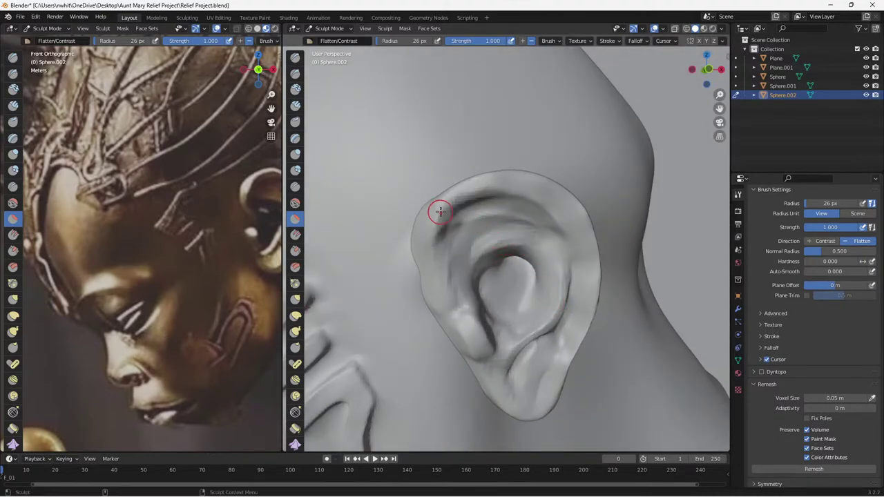
mouse_move(439, 214)
left_mouse_down()
mouse_move(492, 187)
mouse_move(441, 217)
left_mouse_up()
mouse_move(481, 186)
left_mouse_down()
mouse_move(435, 213)
mouse_move(473, 188)
mouse_move(438, 213)
mouse_move(450, 266)
left_mouse_up()
Save the file and remesh the ear with a voxel size of 0.05 m.
scroll(456, 273, "down", 8)
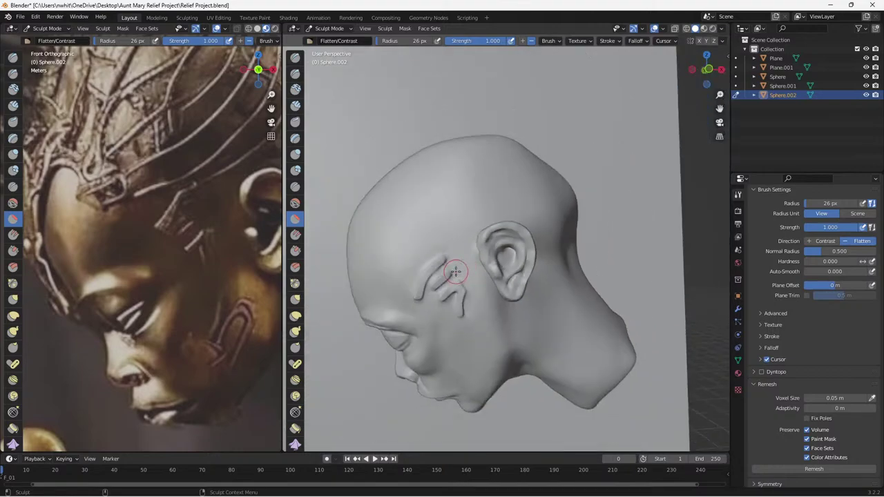
middle_click_drag(558, 316, 611, 302)
key("ctrl+s")
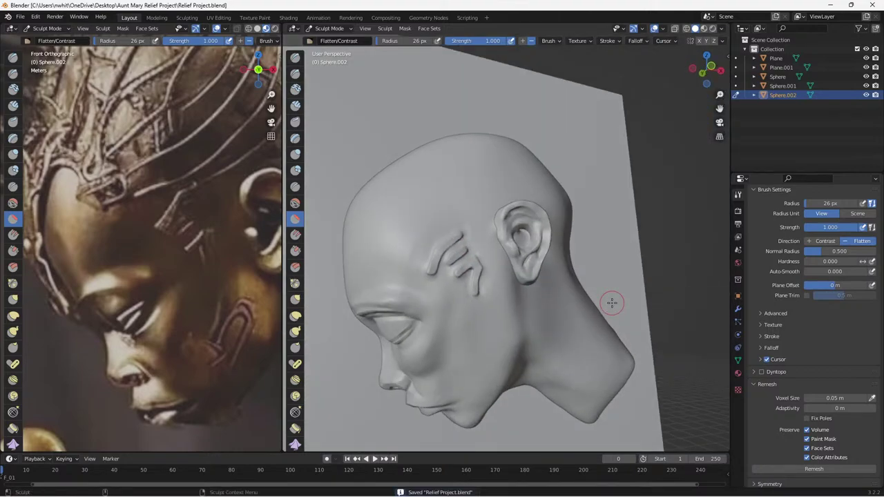
left_click(799, 470)
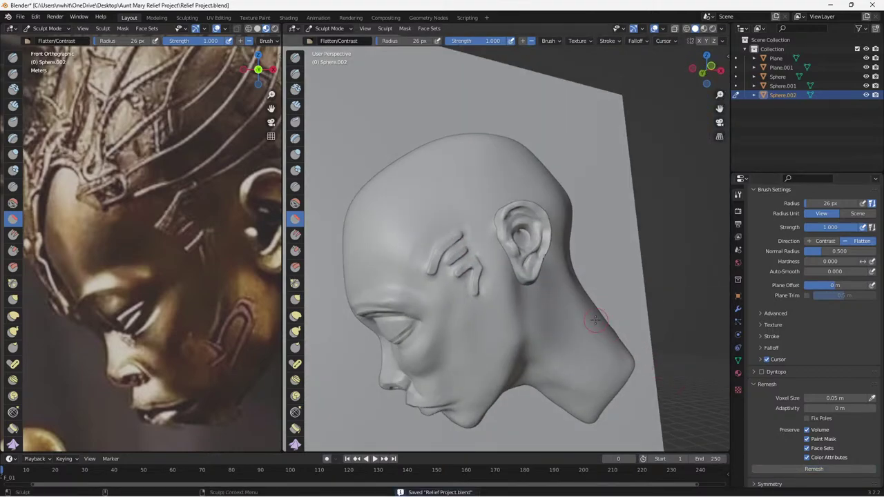
Flatten the earlobe, the inner upper rim and the ridge along the ear's rear rim, and save the file.
scroll(601, 321, "up", 6)
middle_click_drag(612, 331, 572, 332)
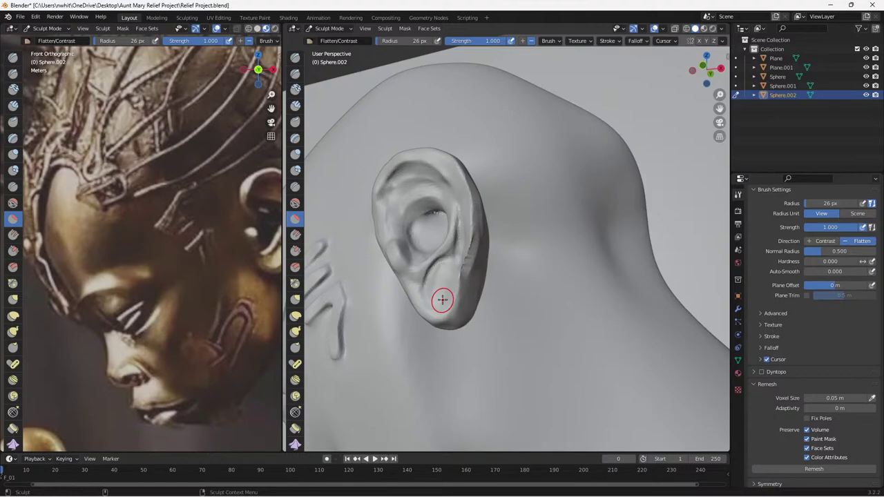
mouse_move(443, 300)
left_mouse_down()
mouse_move(467, 247)
mouse_move(461, 279)
mouse_move(470, 239)
mouse_move(458, 294)
mouse_move(438, 306)
mouse_move(451, 292)
mouse_move(430, 283)
mouse_move(446, 253)
mouse_move(417, 237)
left_mouse_up()
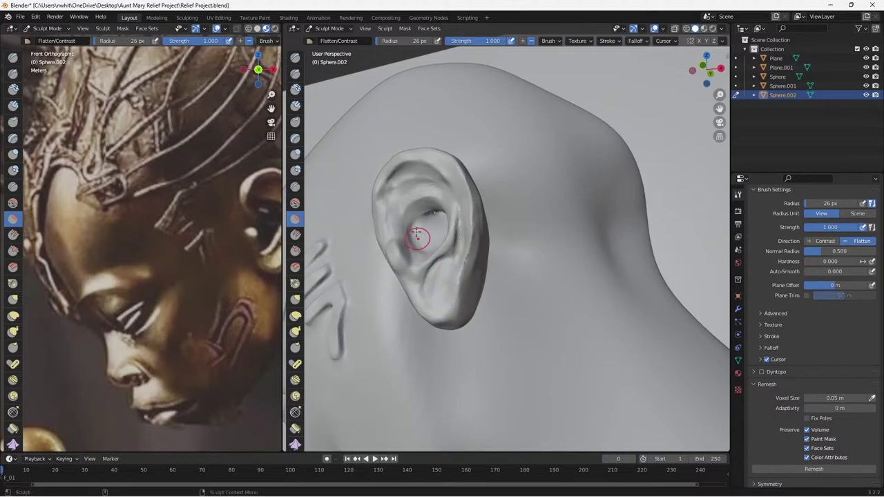
left_click_drag(389, 175, 419, 165)
left_click_drag(461, 192, 468, 231)
left_click_drag(466, 267, 464, 259)
left_click_drag(465, 259, 466, 246)
mouse_move(466, 245)
left_mouse_down()
mouse_move(462, 267)
mouse_move(469, 229)
mouse_move(453, 177)
mouse_move(460, 170)
left_mouse_up()
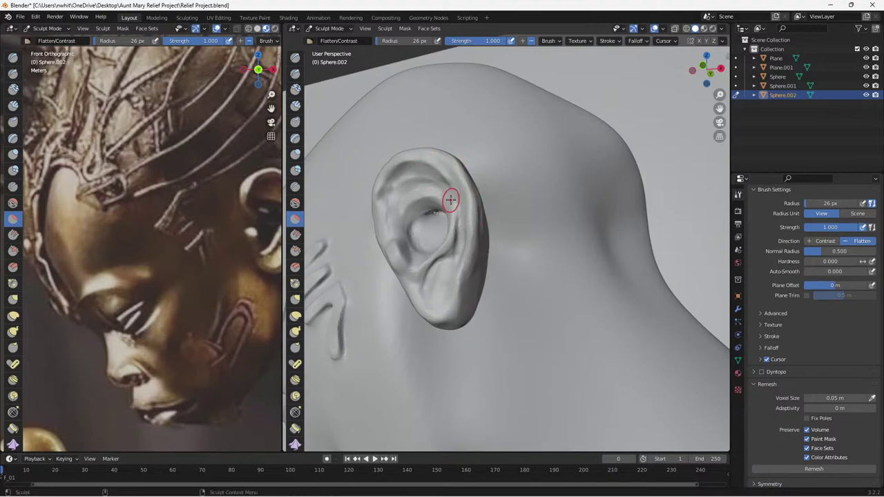
key("ctrl+s")
middle_click_drag(450, 200, 576, 286)
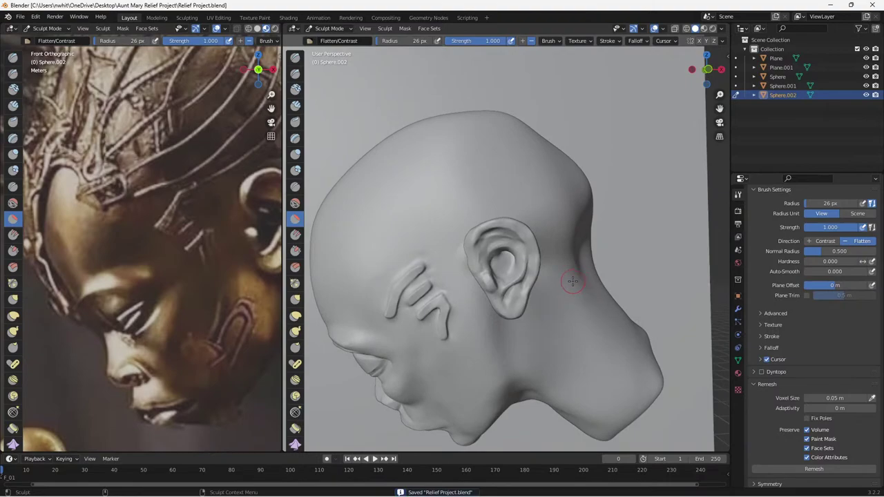
mouse_move(471, 486)
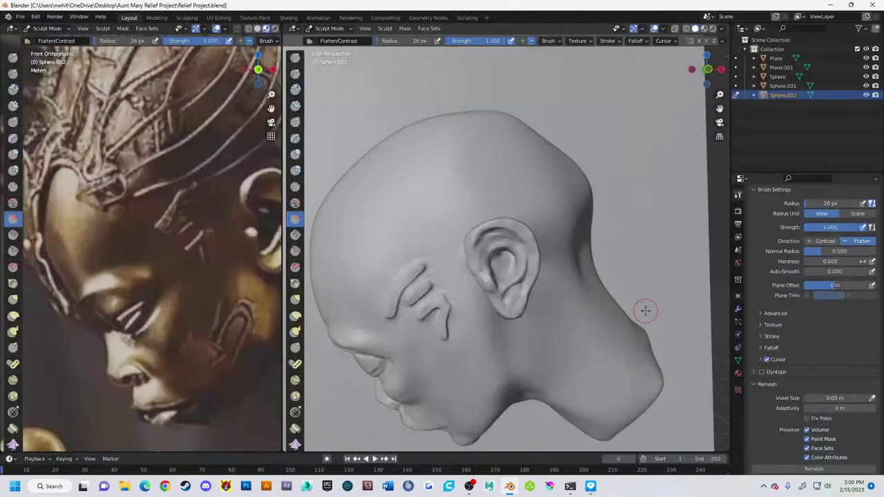
key("ctrl+s")
Return the ear to Object Mode, deselect it and save the file.
scroll(608, 324, "down", 3)
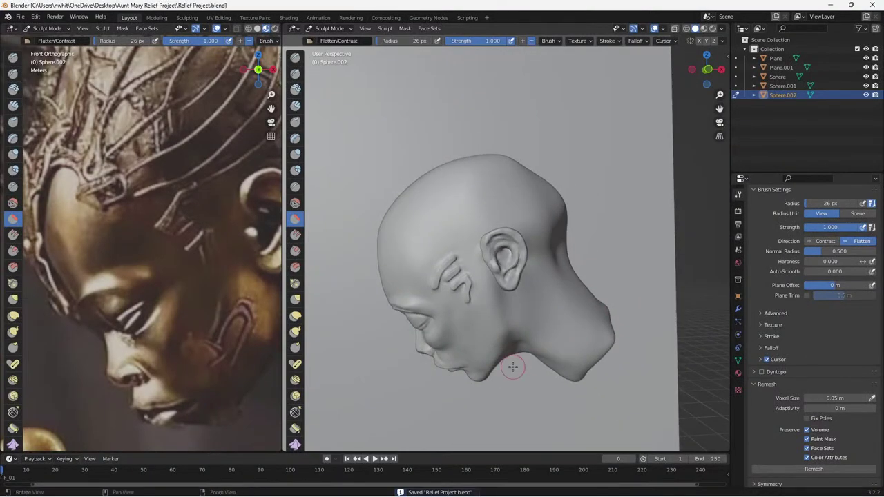
middle_click_drag(513, 366, 536, 354)
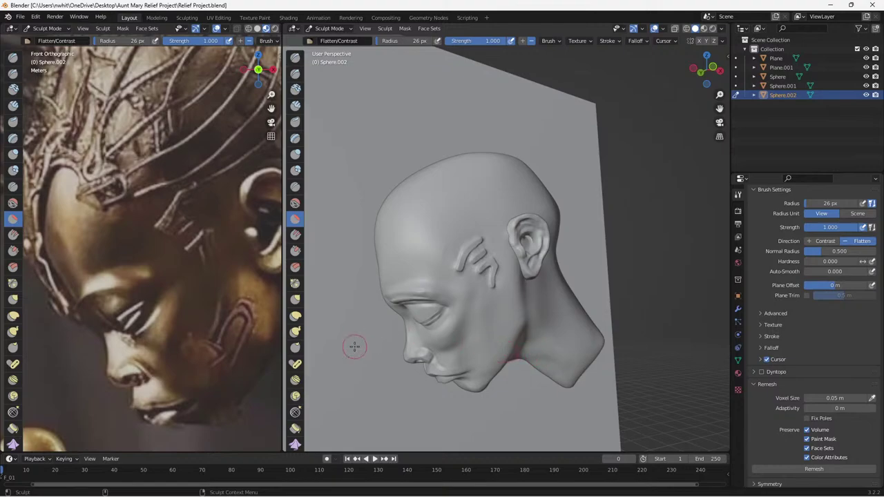
scroll(214, 283, "down", 4)
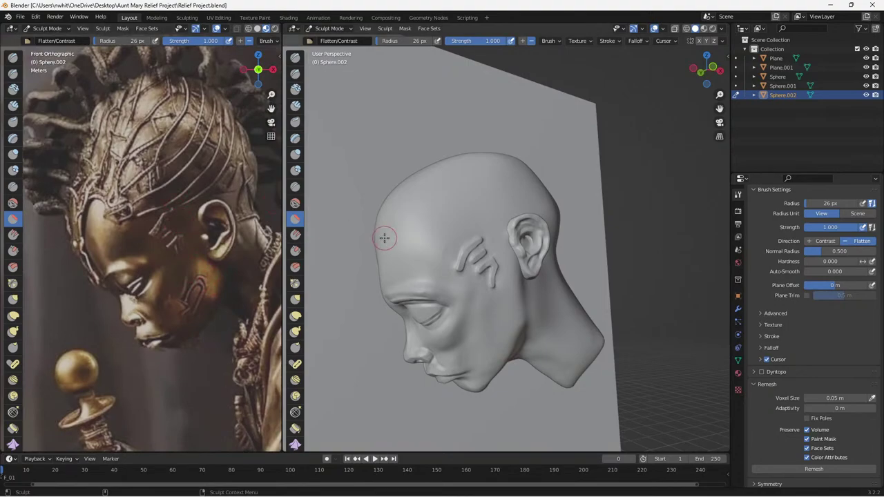
middle_click_drag(385, 239, 394, 251)
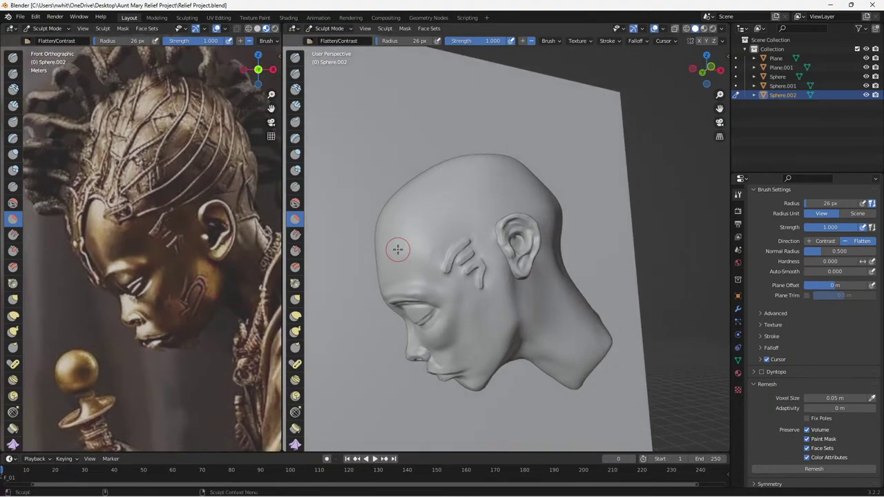
left_click(329, 28)
left_click(332, 43)
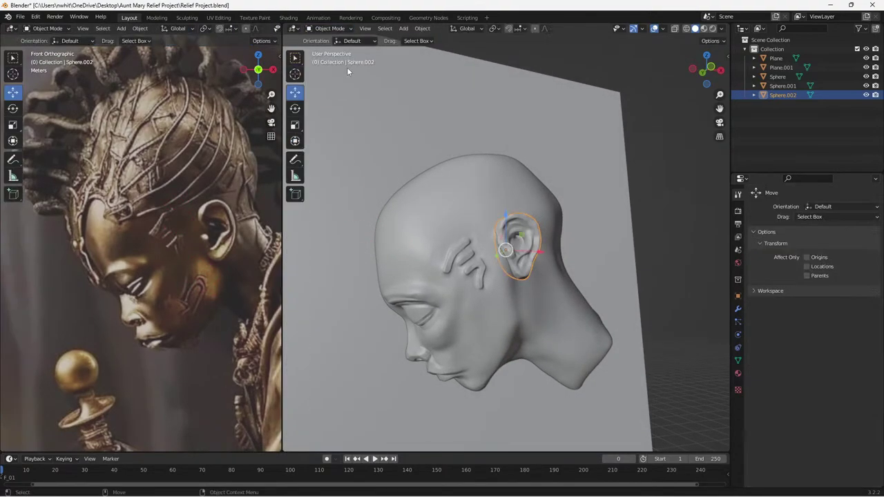
left_click(645, 191)
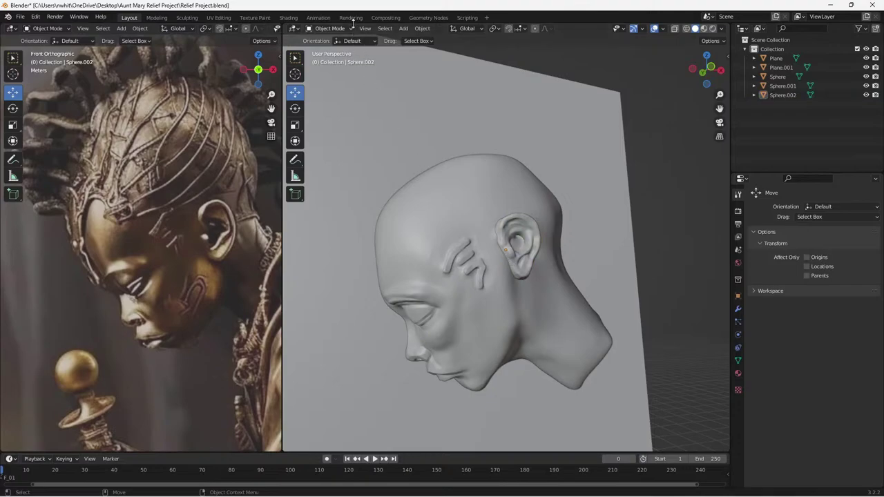
key("ctrl+s")
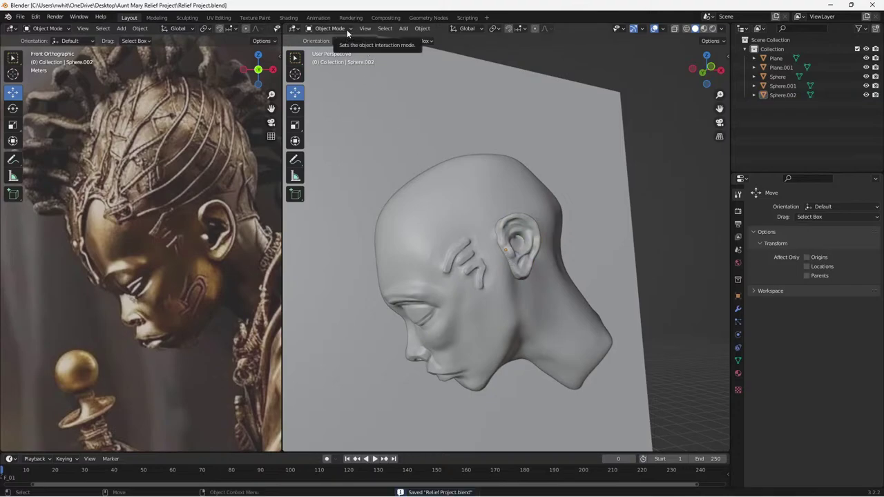
left_click(403, 28)
mouse_move(434, 50)
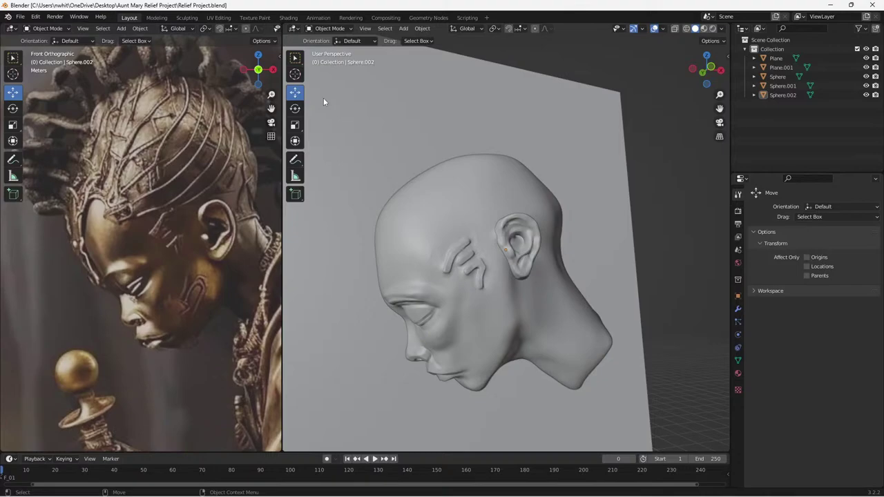
Put the head into Sculpt Mode and set up the Mask brush with a 10 px radius and a strength of 1.000.
left_click(464, 192)
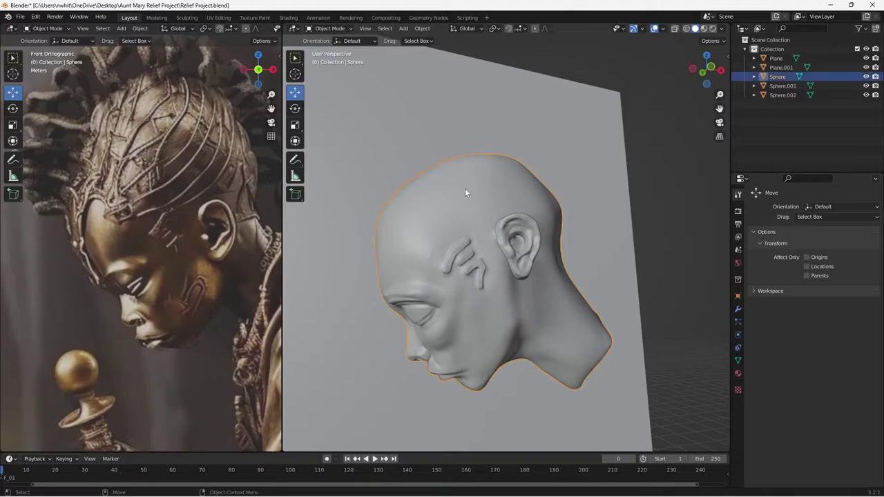
left_click(350, 31)
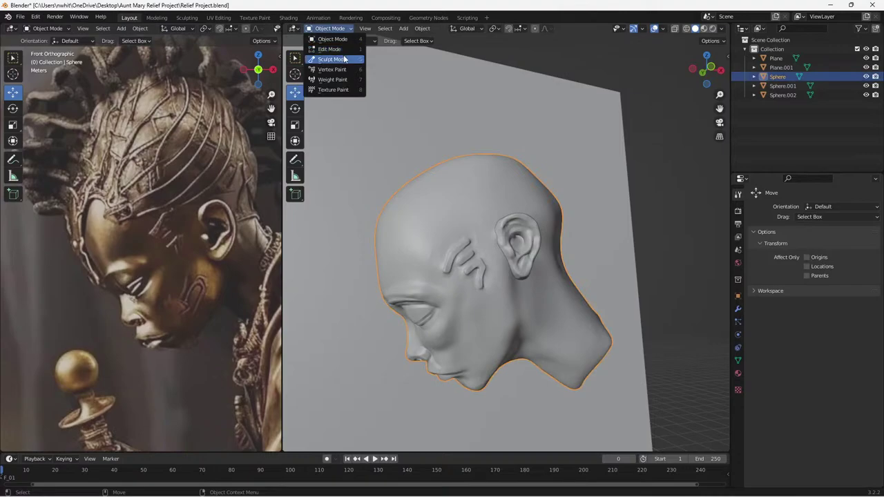
left_click(333, 59)
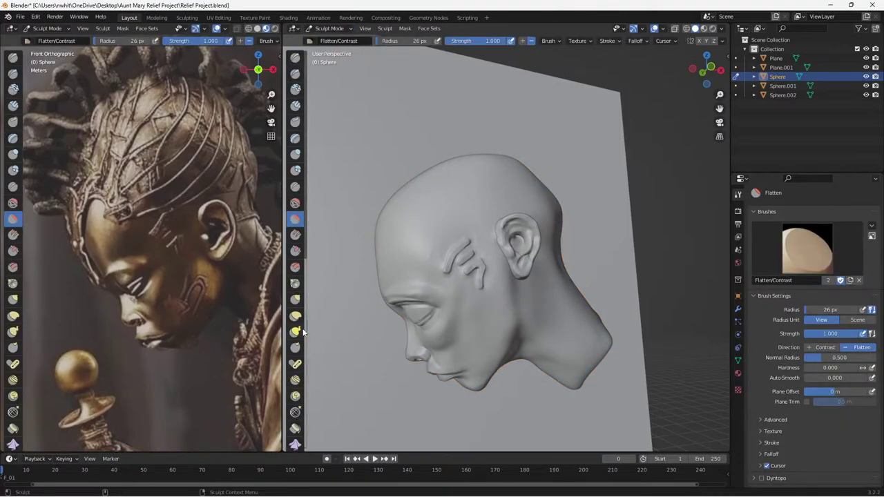
scroll(297, 338, "down", 5)
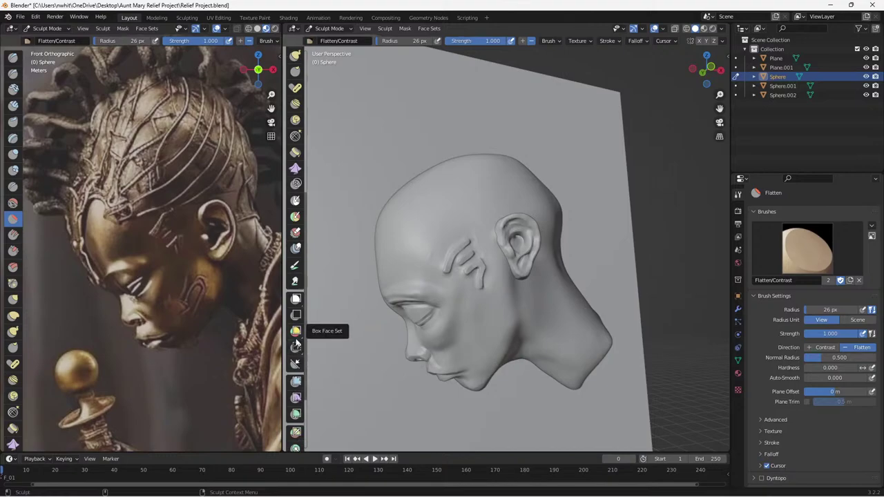
scroll(297, 366, "down", 4)
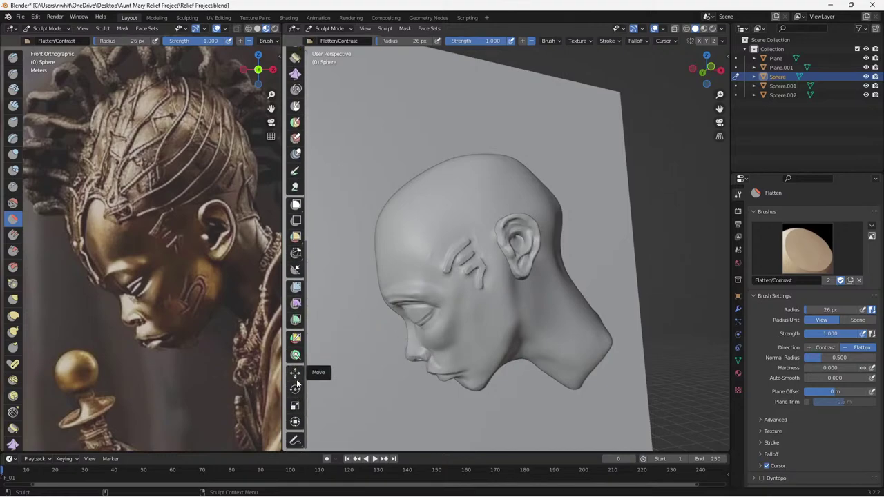
scroll(296, 380, "up", 2)
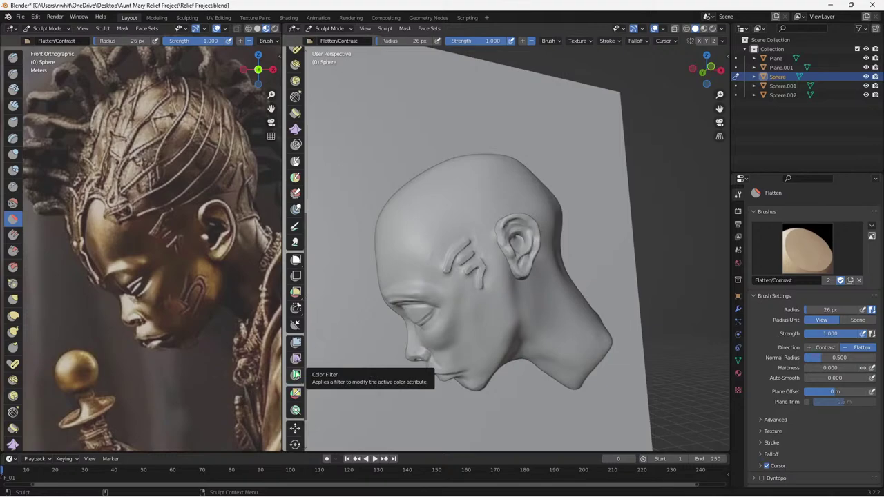
scroll(297, 342, "up", 2)
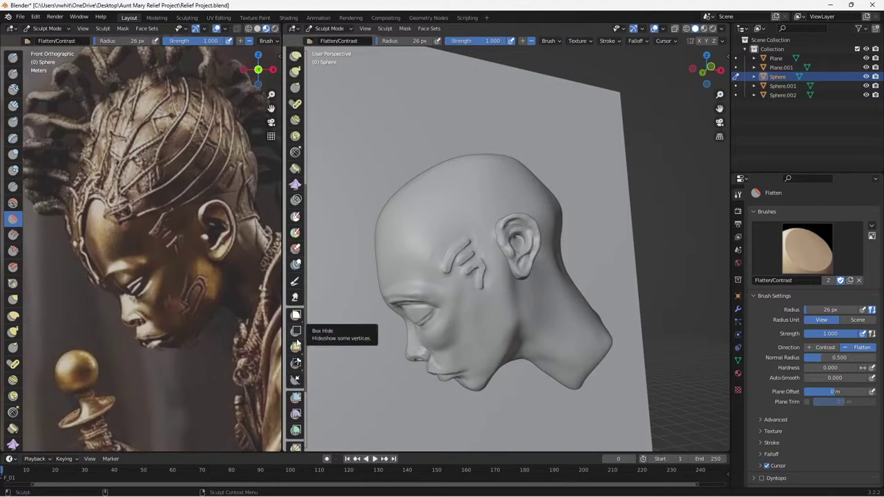
left_click(295, 216)
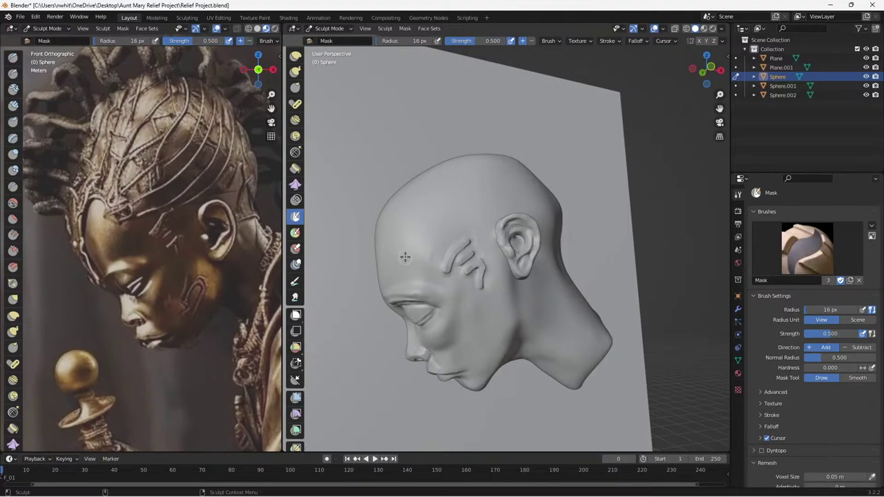
mouse_move(406, 257)
middle_mouse_down()
mouse_move(405, 268)
mouse_move(403, 258)
mouse_move(430, 276)
middle_mouse_up()
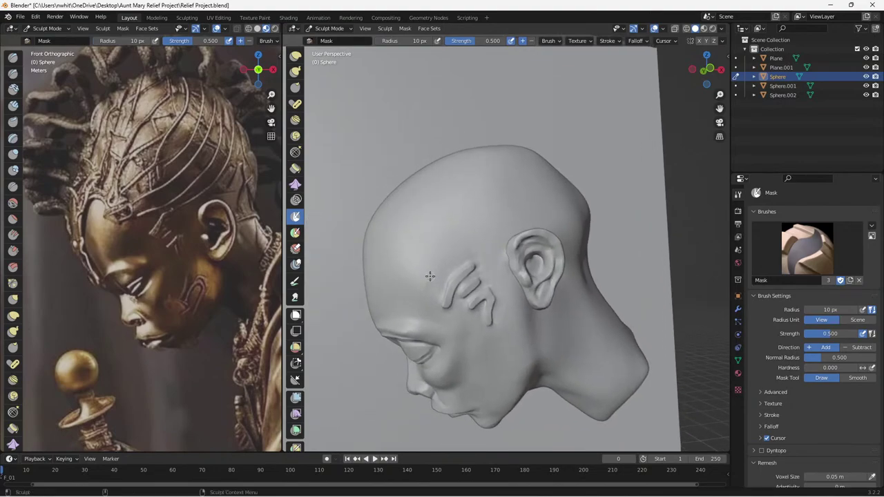
left_click_drag(492, 41, 539, 47)
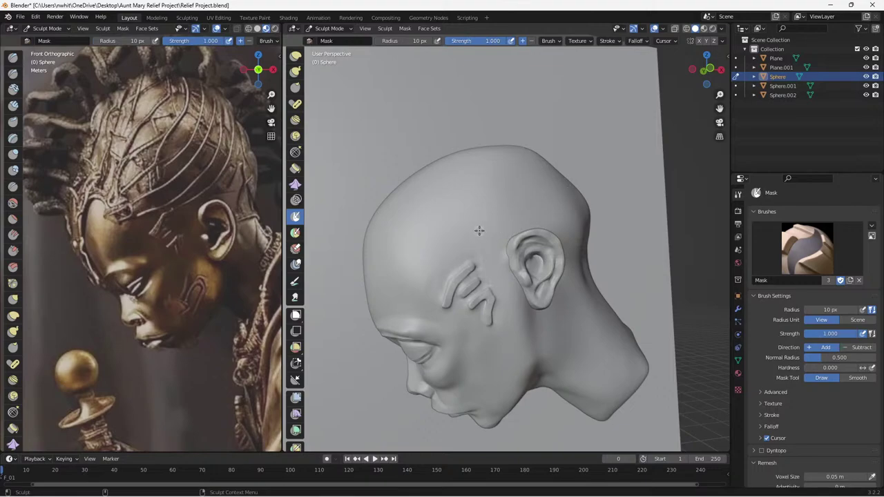
Mask a thin hairline outline from the brow up around the forehead, across the temple and over the ear, plus a short line above the temple.
left_click_drag(486, 234, 488, 232)
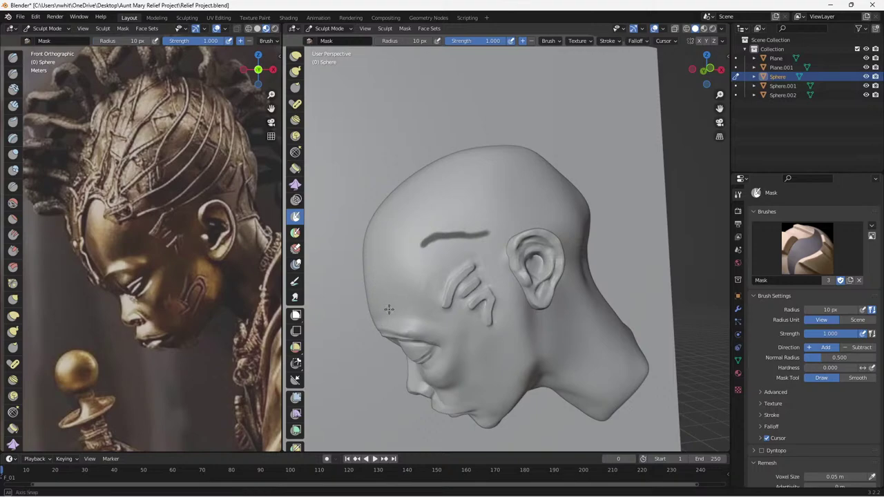
mouse_move(406, 309)
middle_mouse_down()
mouse_move(396, 298)
mouse_move(414, 302)
middle_mouse_up()
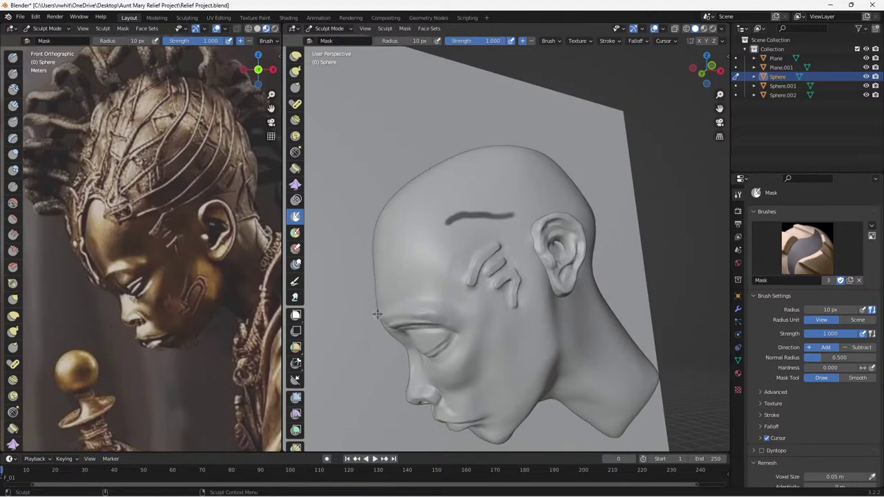
left_click_drag(378, 314, 379, 275)
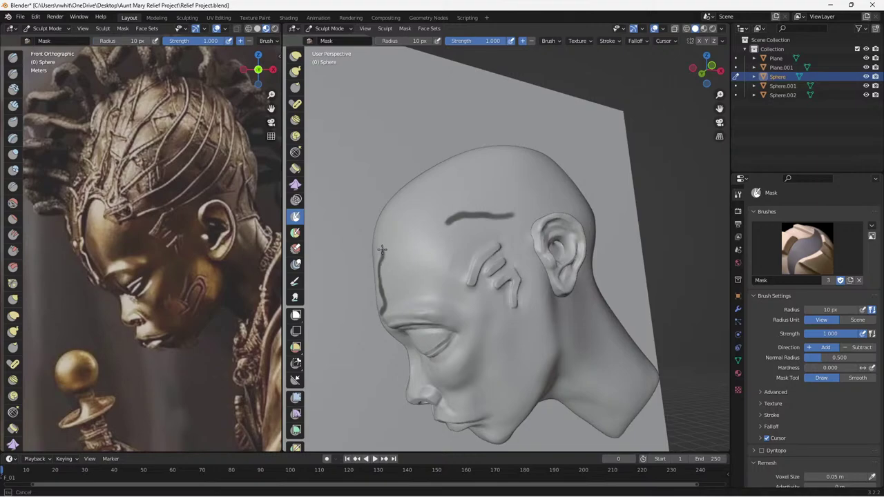
left_click_drag(382, 250, 383, 245)
mouse_move(385, 237)
left_mouse_down()
mouse_move(412, 210)
mouse_move(434, 218)
mouse_move(429, 235)
mouse_move(437, 247)
mouse_move(424, 240)
mouse_move(425, 247)
mouse_move(509, 239)
left_mouse_up()
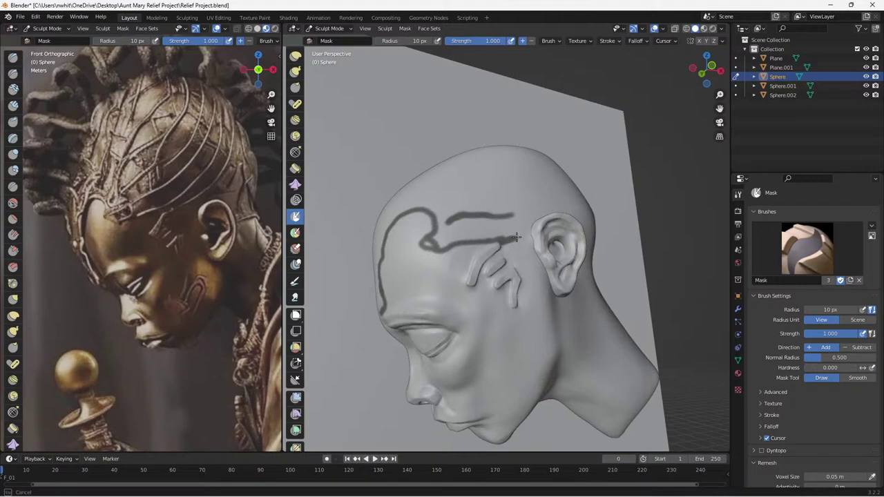
left_click_drag(511, 237, 553, 207)
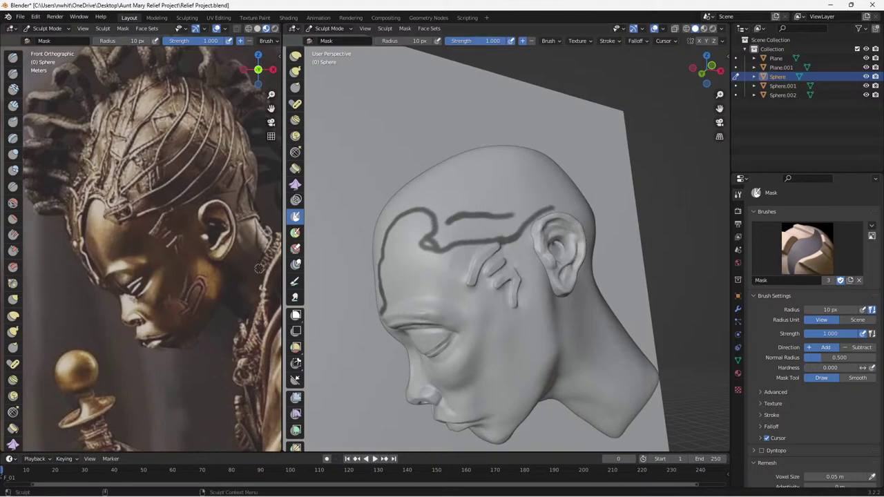
Continue the masked hairline behind the ear, up to a point and down to the back edge of the neck.
middle_click_drag(529, 247, 492, 268)
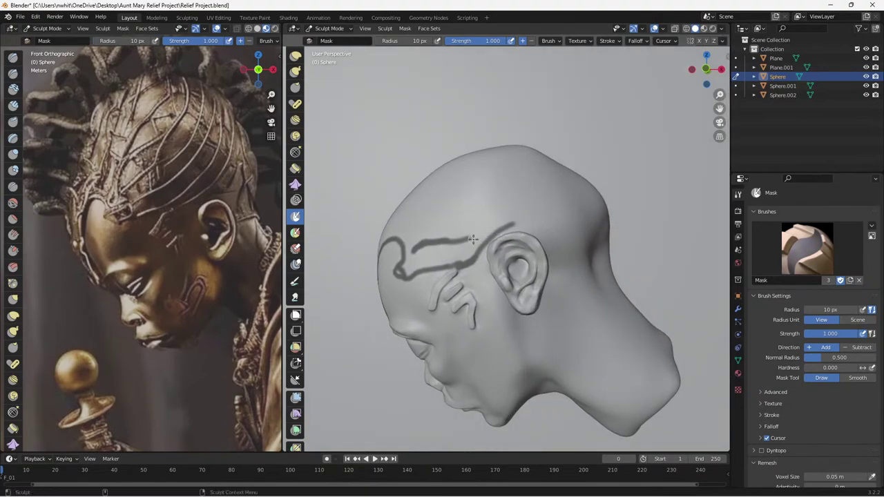
mouse_move(477, 248)
left_mouse_down()
mouse_move(511, 222)
mouse_move(501, 229)
mouse_move(542, 225)
left_mouse_up()
left_click_drag(533, 227, 571, 216)
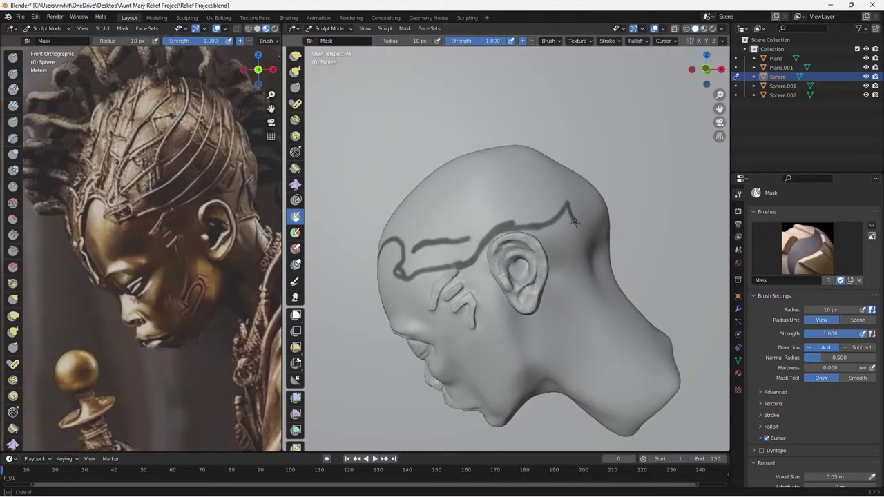
mouse_move(574, 231)
left_mouse_down()
mouse_move(551, 290)
mouse_move(622, 290)
mouse_move(552, 291)
mouse_move(595, 275)
left_mouse_up()
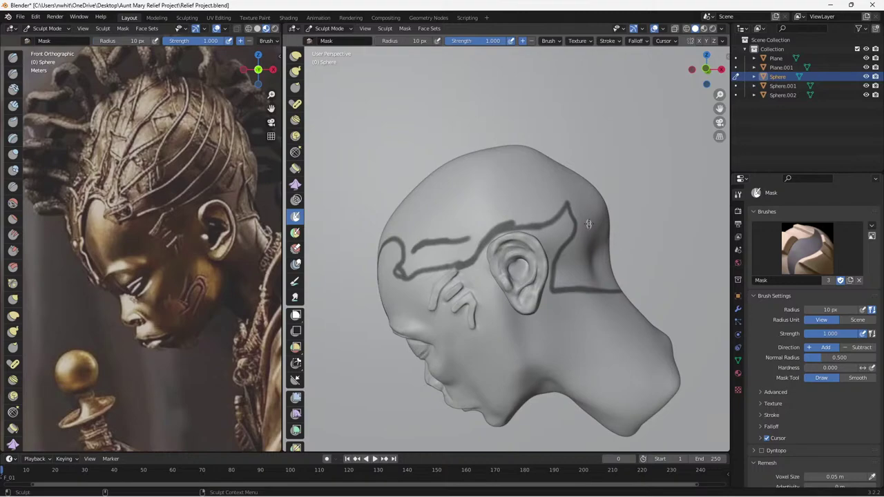
Extend the mask in a solid strip down the back edge of the neck.
scroll(580, 216, "down", 2)
mouse_move(575, 214)
middle_mouse_down()
mouse_move(592, 207)
mouse_move(585, 212)
middle_mouse_up()
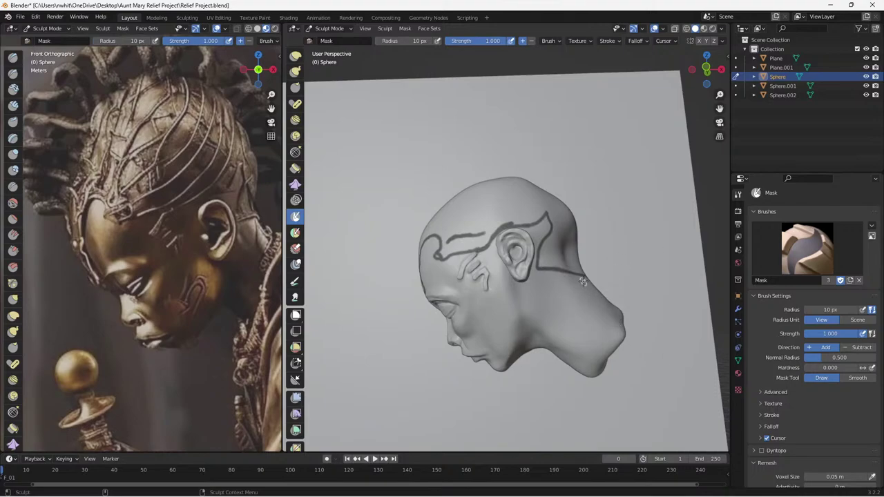
left_click_drag(578, 275, 579, 275)
mouse_move(584, 286)
left_mouse_down()
mouse_move(594, 314)
mouse_move(606, 310)
mouse_move(594, 291)
mouse_move(604, 312)
mouse_move(600, 306)
left_mouse_up()
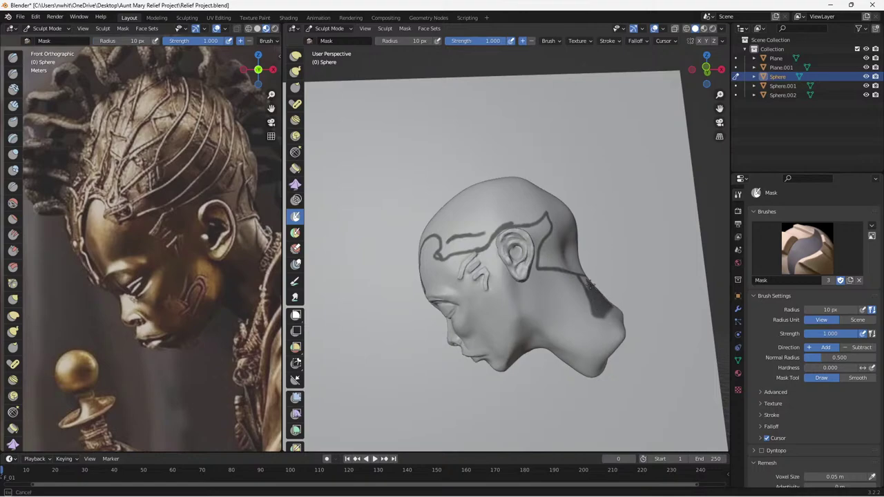
mouse_move(581, 277)
left_mouse_down()
mouse_move(575, 260)
mouse_move(539, 260)
mouse_move(576, 264)
mouse_move(572, 240)
mouse_move(568, 257)
mouse_move(577, 243)
left_mouse_up()
Fill the outlined area behind the ear with mask, using brush radii of 37 px and 26 px.
key("bracketright")
key("bracketright")
key("bracketright")
key("bracketright")
key("bracketright")
key("bracketright")
key("bracketright")
key("bracketright")
key("bracketright")
key("bracketright")
key("bracketright")
key("bracketright")
key("bracketright")
key("bracketright")
key("bracketright")
key("bracketright")
mouse_move(558, 256)
left_mouse_down()
mouse_move(561, 249)
mouse_move(577, 261)
left_mouse_up()
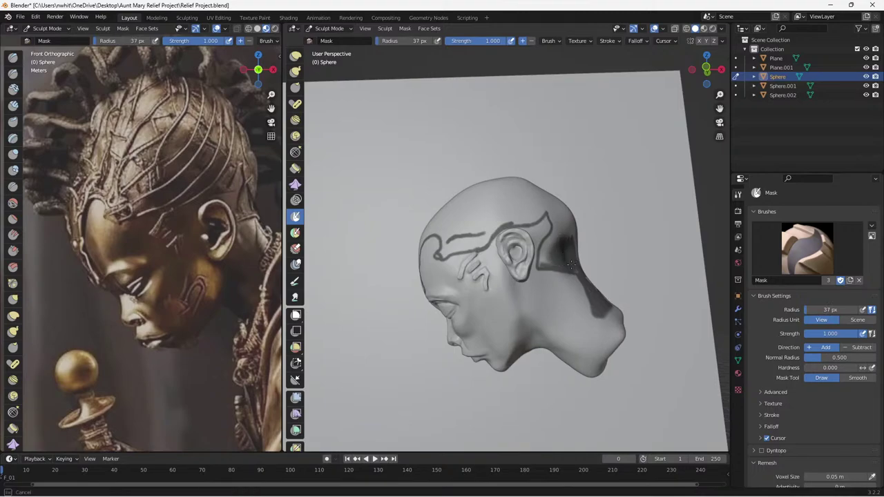
key("f")
left_click(572, 266)
mouse_move(552, 260)
left_mouse_down()
mouse_move(546, 256)
mouse_move(555, 244)
left_mouse_up()
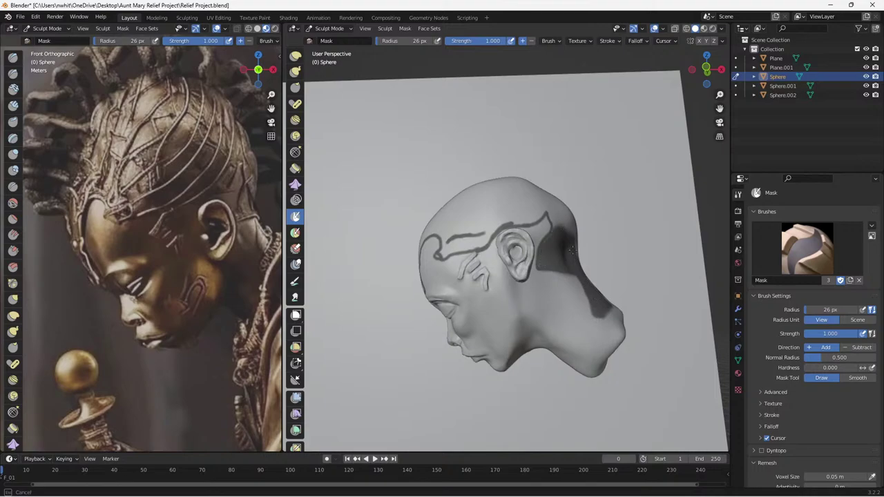
Fill the side of the scalp above the hairline with mask, and fill the hairline curl near the temple at a 12 px radius.
mouse_move(560, 256)
left_mouse_down()
mouse_move(570, 228)
mouse_move(554, 207)
mouse_move(573, 223)
mouse_move(550, 204)
mouse_move(548, 221)
mouse_move(533, 187)
mouse_move(518, 219)
mouse_move(528, 207)
mouse_move(514, 200)
mouse_move(448, 219)
mouse_move(528, 181)
mouse_move(521, 178)
mouse_move(473, 188)
mouse_move(424, 233)
mouse_move(468, 245)
mouse_move(501, 215)
mouse_move(453, 229)
mouse_move(547, 207)
left_mouse_up()
key("f")
left_click(517, 217)
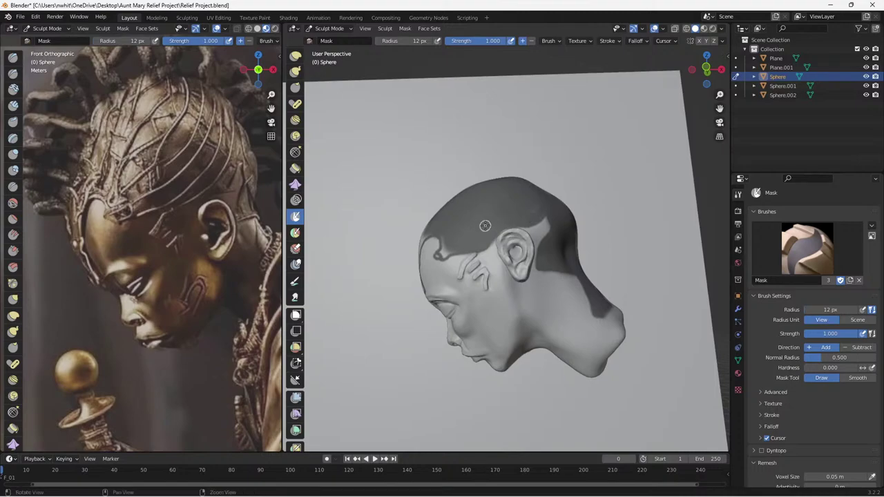
middle_click_drag(483, 223, 469, 236)
mouse_move(469, 236)
left_mouse_down()
mouse_move(458, 242)
mouse_move(476, 235)
mouse_move(452, 243)
mouse_move(455, 223)
left_mouse_up()
left_click_drag(455, 224, 457, 241)
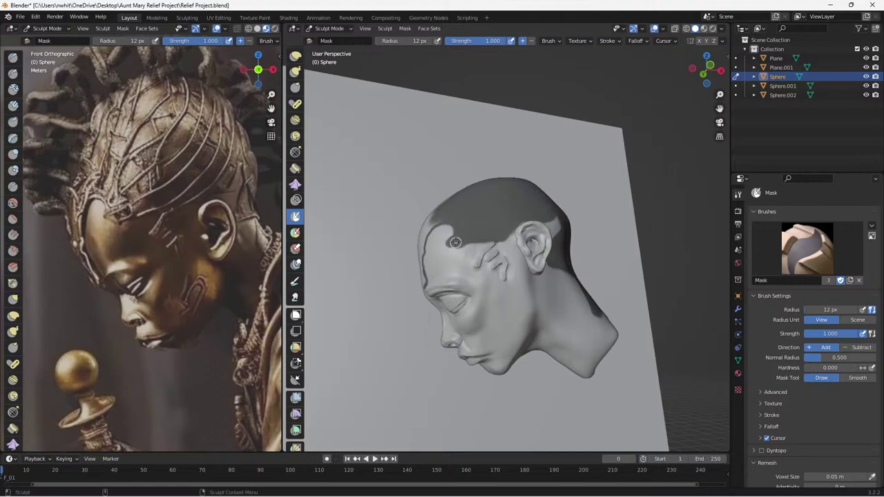
Mask the front of the scalp from the hairline outline over the forehead, using brush radii of 12 px and 17 px.
middle_click_drag(468, 230, 467, 216)
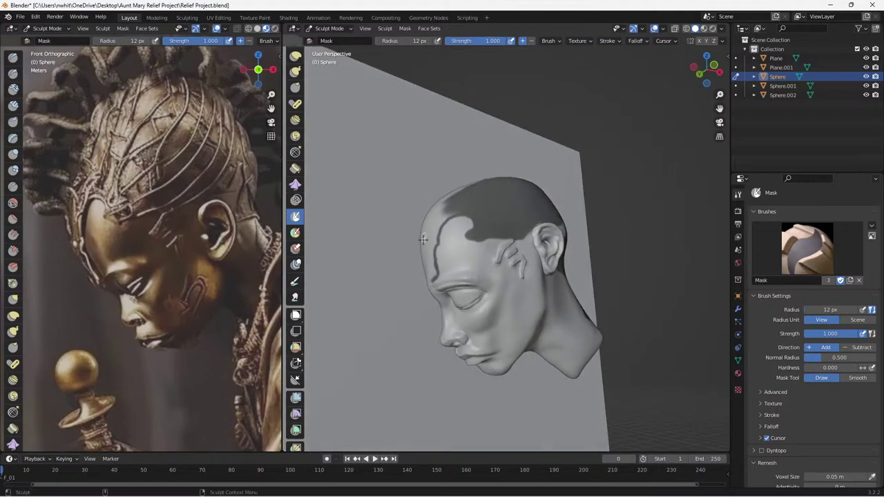
mouse_move(431, 278)
left_mouse_down()
mouse_move(426, 283)
mouse_move(423, 250)
mouse_move(426, 273)
mouse_move(434, 232)
mouse_move(447, 216)
mouse_move(425, 252)
mouse_move(433, 225)
mouse_move(424, 228)
mouse_move(449, 197)
mouse_move(477, 187)
left_mouse_up()
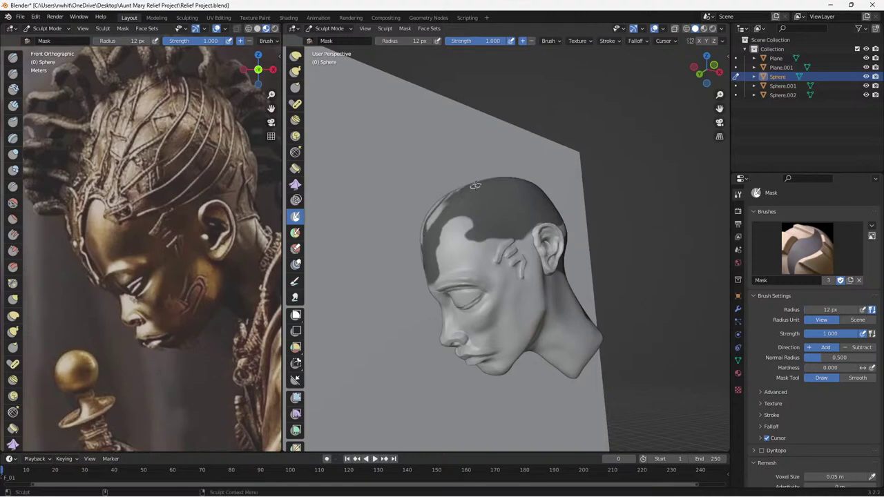
middle_click_drag(476, 187, 466, 216)
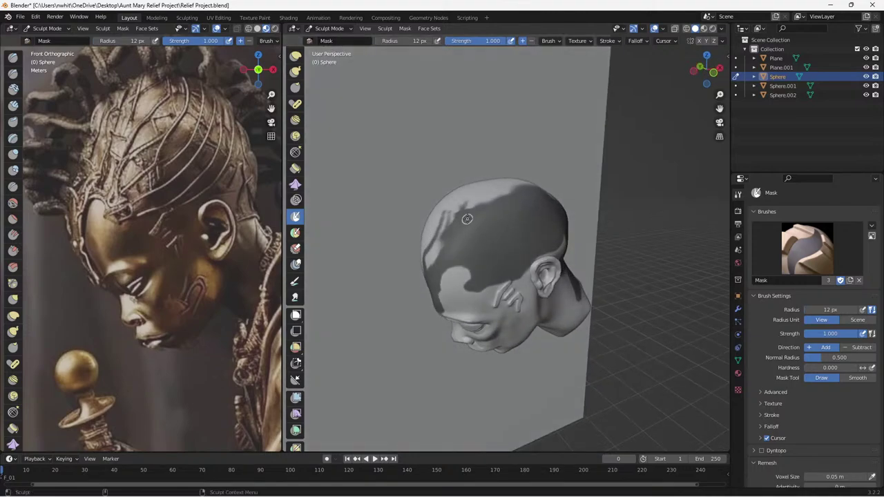
key("f")
left_click(433, 250)
mouse_move(432, 253)
left_mouse_down()
mouse_move(430, 266)
mouse_move(436, 228)
mouse_move(426, 250)
mouse_move(479, 237)
mouse_move(465, 223)
left_mouse_up()
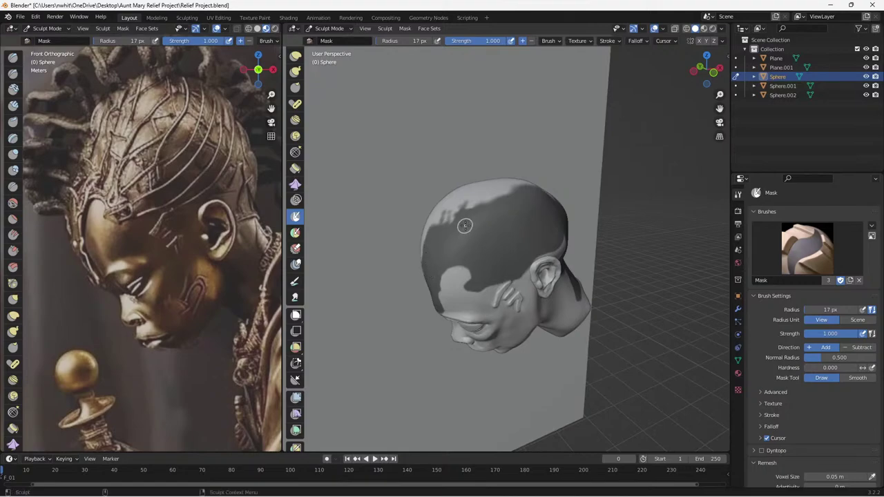
Mask the crown and the upper front of the head with a 61 px brush radius.
middle_click_drag(465, 223, 456, 240)
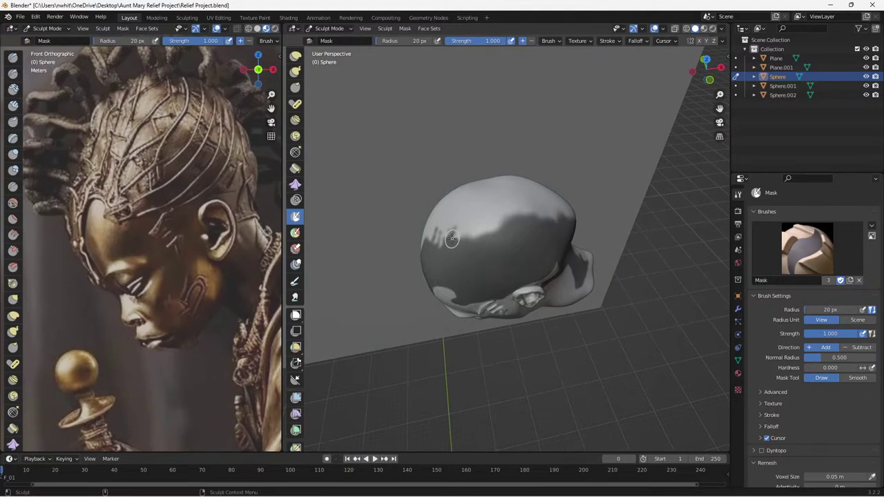
key("f")
mouse_move(435, 238)
left_mouse_down()
mouse_move(507, 200)
mouse_move(528, 211)
mouse_move(561, 206)
mouse_move(508, 188)
mouse_move(442, 207)
mouse_move(532, 183)
mouse_move(521, 179)
mouse_move(492, 204)
left_mouse_up()
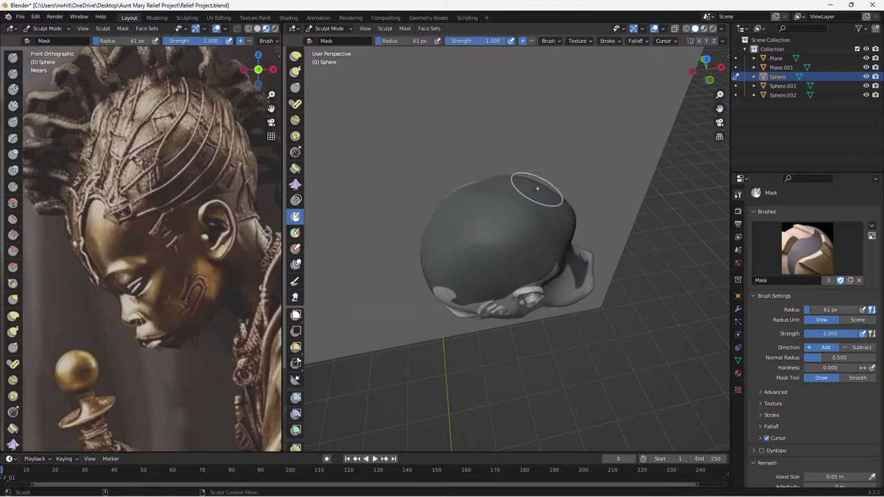
middle_click_drag(529, 187, 503, 198)
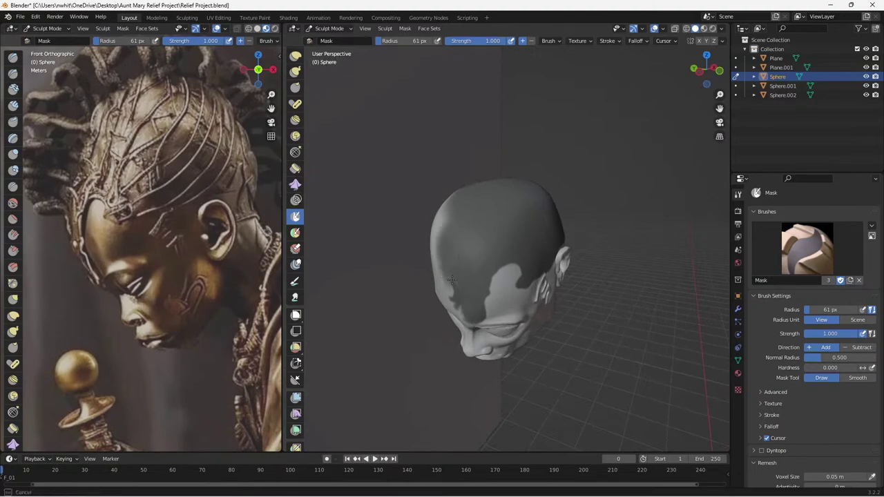
right_click(447, 216)
right_click(448, 226)
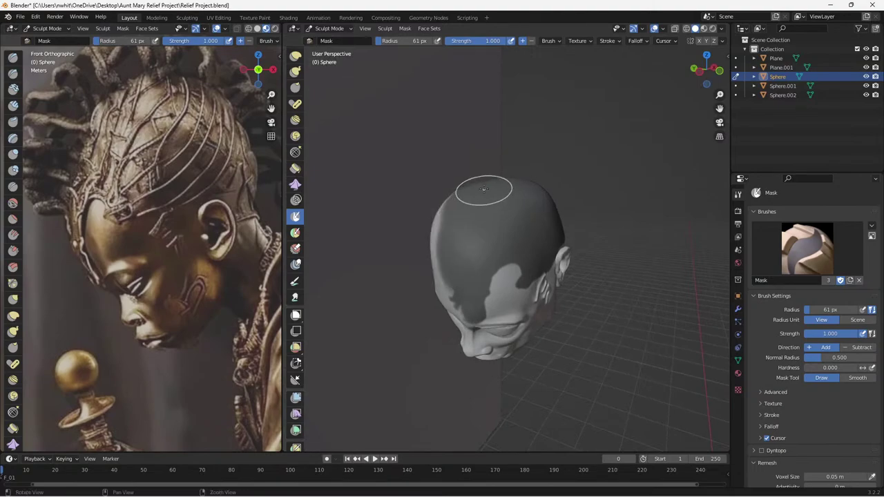
middle_click_drag(463, 207, 484, 258)
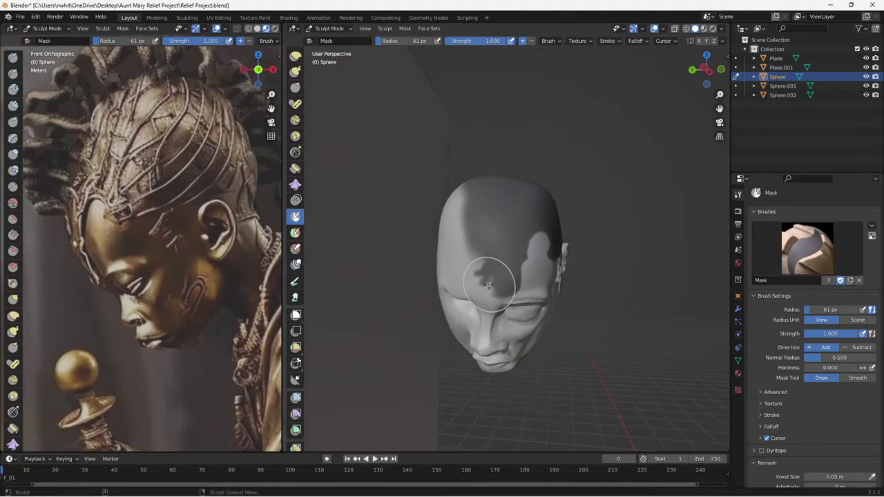
Mask the center of the forehead down toward the brow and outline the hairline on its far side, reducing the brush radius to 12 px.
left_click_drag(490, 285, 490, 280)
key("bracketleft")
key("bracketleft")
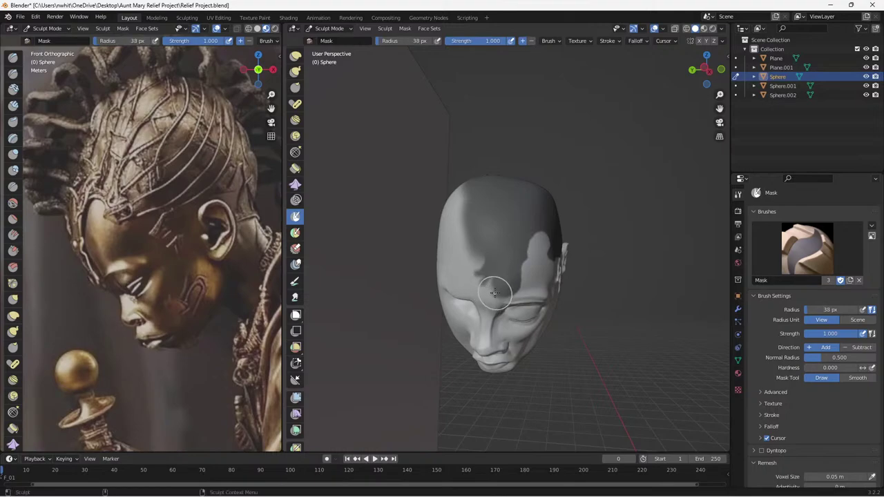
key("f")
key("bracketleft")
key("bracketleft")
key("bracketleft")
key("bracketleft")
key("bracketleft")
key("bracketleft")
key("bracketleft")
key("bracketleft")
left_click_drag(498, 291, 486, 294)
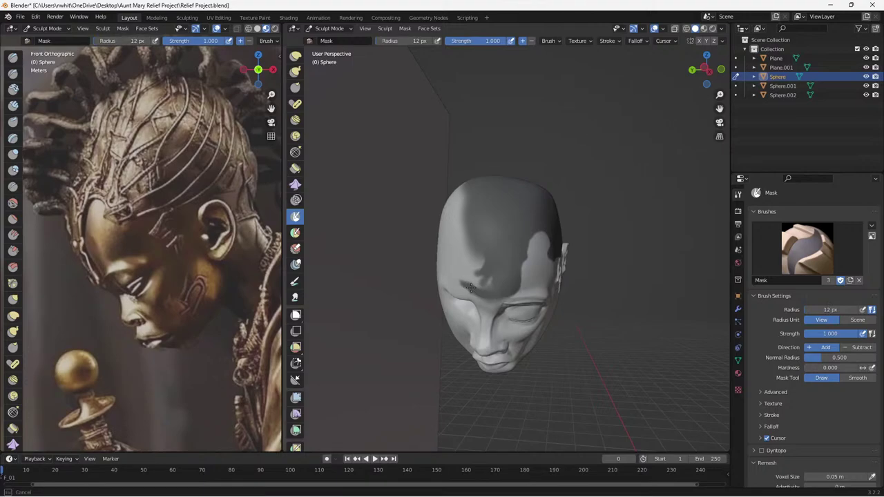
mouse_move(471, 287)
left_mouse_down()
mouse_move(449, 266)
mouse_move(486, 290)
left_mouse_up()
mouse_move(483, 259)
left_mouse_down()
mouse_move(468, 264)
mouse_move(474, 270)
left_mouse_up()
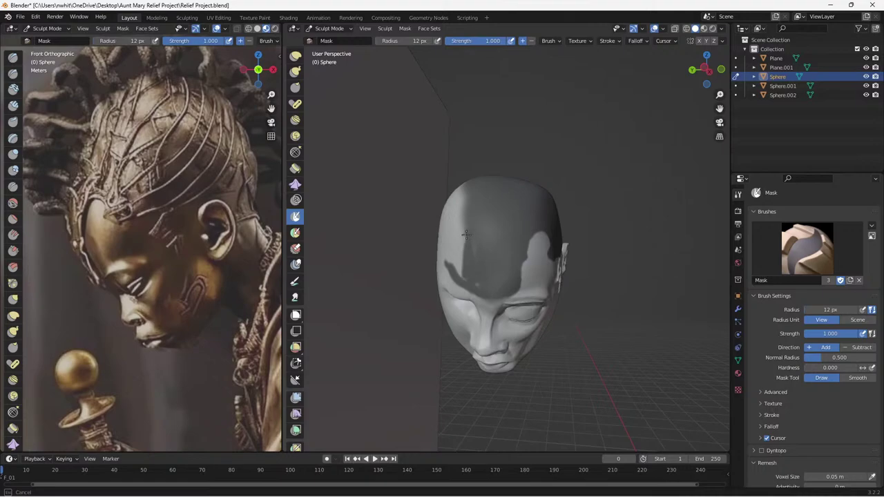
mouse_move(467, 235)
left_mouse_down()
mouse_move(456, 263)
mouse_move(447, 220)
mouse_move(454, 197)
mouse_move(453, 252)
mouse_move(477, 237)
left_mouse_up()
Fill the remaining gaps on the far side of the forehead with mask at a 16 px brush radius.
key("bracketright")
key("bracketright")
key("bracketright")
key("bracketright")
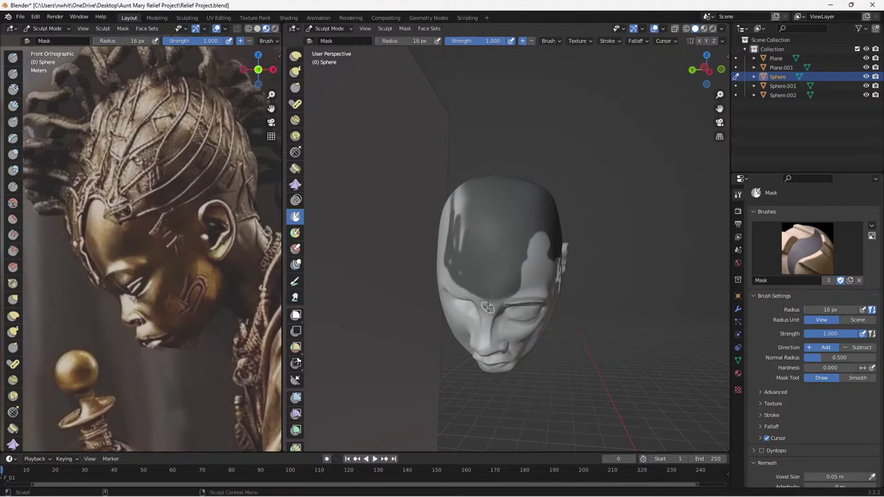
mouse_move(462, 275)
left_mouse_down()
mouse_move(461, 210)
mouse_move(449, 250)
left_mouse_up()
middle_click_drag(469, 238, 474, 261)
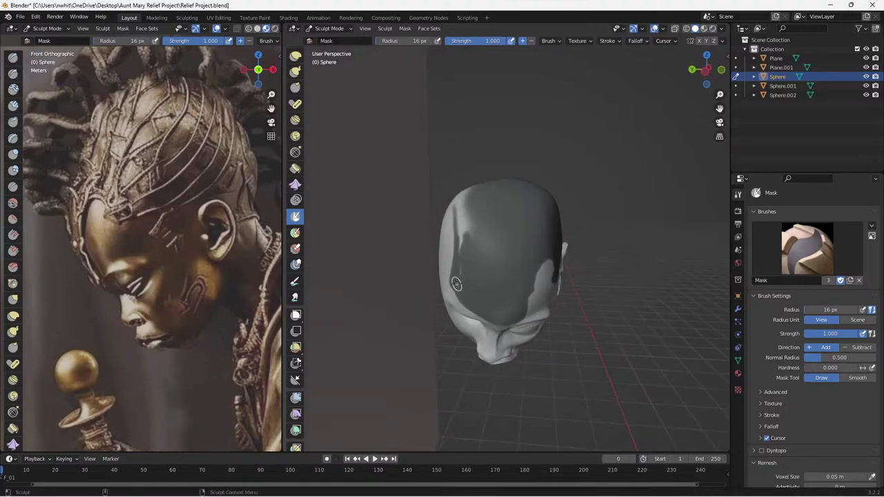
mouse_move(457, 282)
left_mouse_down()
mouse_move(462, 229)
mouse_move(473, 237)
mouse_move(464, 244)
mouse_move(477, 216)
left_mouse_up()
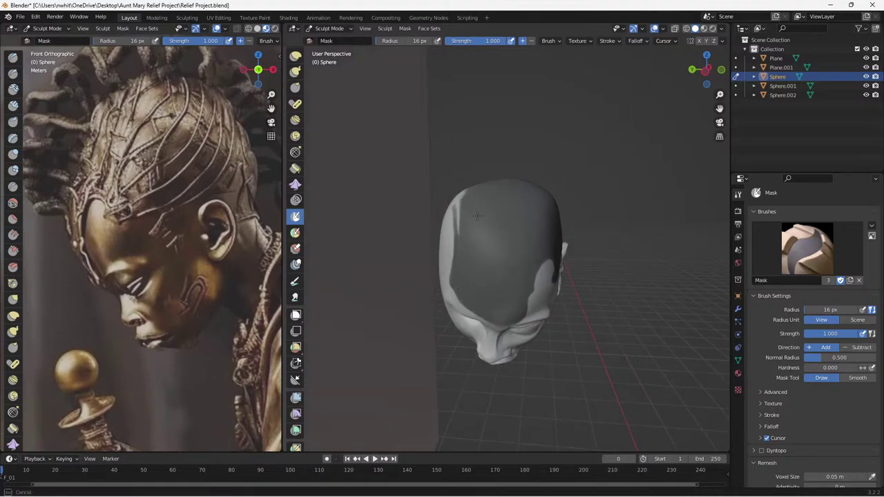
left_click_drag(490, 263, 479, 224)
Extend the mask over the far side of the crown at a 16 px brush radius.
middle_click_drag(479, 225, 488, 286)
mouse_move(487, 286)
left_mouse_down()
mouse_move(475, 309)
mouse_move(464, 220)
left_mouse_up()
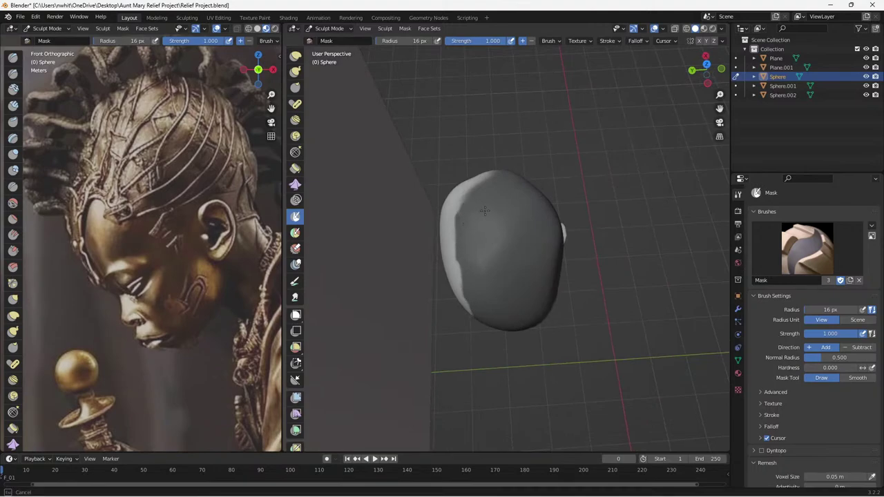
mouse_move(487, 219)
middle_mouse_down()
mouse_move(468, 292)
mouse_move(523, 272)
mouse_move(519, 256)
middle_mouse_up()
mouse_move(448, 228)
left_mouse_down()
mouse_move(512, 188)
mouse_move(501, 209)
left_mouse_up()
Mask the back of the head and the nape of the neck, and even out the mask's far edge.
middle_click_drag(548, 237, 507, 317)
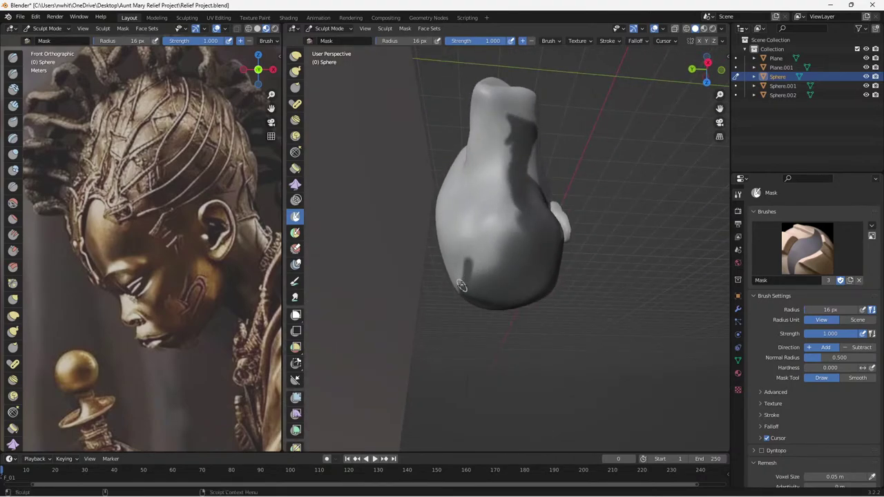
mouse_move(463, 286)
left_mouse_down()
mouse_move(492, 121)
mouse_move(507, 130)
mouse_move(494, 225)
mouse_move(514, 228)
mouse_move(516, 200)
mouse_move(504, 238)
mouse_move(488, 188)
mouse_move(501, 240)
mouse_move(506, 227)
mouse_move(473, 282)
mouse_move(487, 257)
left_mouse_up()
right_click(504, 124)
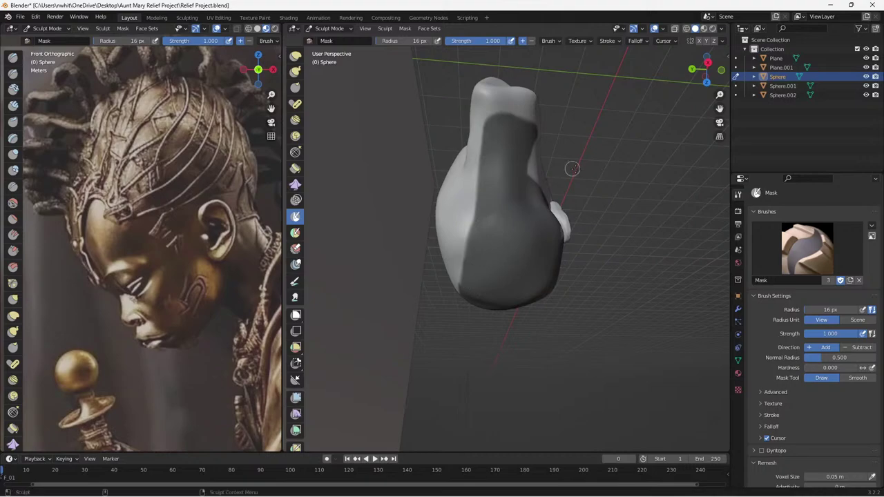
mouse_move(501, 231)
middle_mouse_down()
mouse_move(480, 218)
mouse_move(518, 197)
middle_mouse_up()
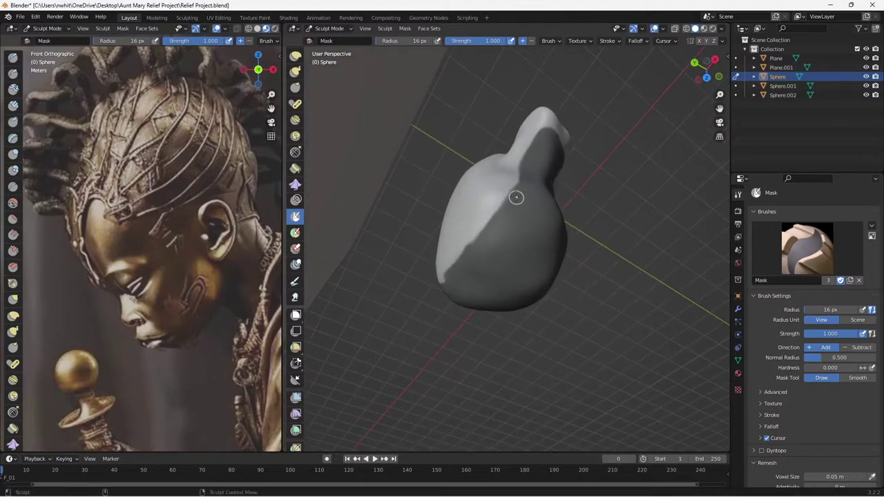
mouse_move(518, 178)
left_mouse_down()
mouse_move(449, 268)
mouse_move(445, 287)
left_mouse_up()
mouse_move(445, 287)
middle_mouse_down()
mouse_move(592, 302)
mouse_move(534, 266)
mouse_move(582, 233)
mouse_move(531, 210)
mouse_move(611, 130)
mouse_move(554, 178)
mouse_move(558, 138)
mouse_move(507, 215)
middle_mouse_up()
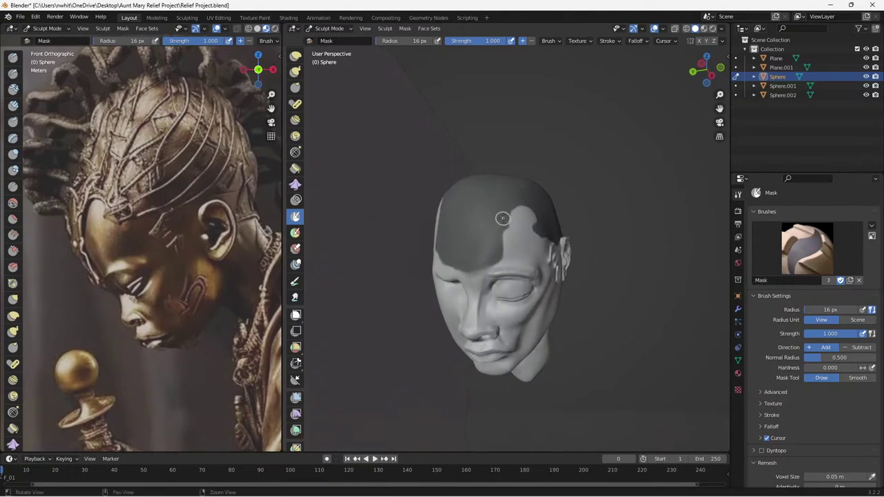
Subtract mask along the forehead hairline on both sides to shape it into a central point.
mouse_move(460, 227)
left_mouse_down()
mouse_move(500, 245)
mouse_move(460, 122)
left_mouse_up()
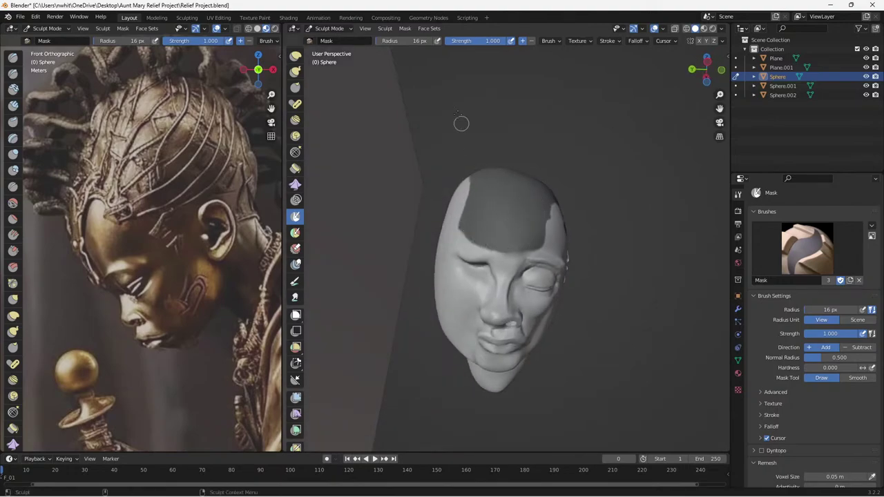
left_click(531, 41)
mouse_move(506, 257)
left_mouse_down()
mouse_move(500, 260)
mouse_move(519, 259)
mouse_move(493, 257)
mouse_move(449, 219)
left_mouse_up()
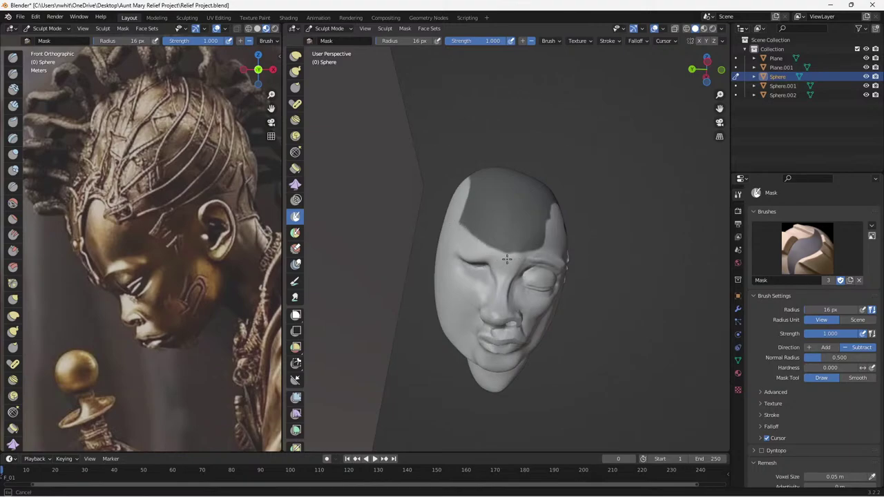
mouse_move(518, 255)
left_mouse_down()
mouse_move(533, 248)
mouse_move(476, 239)
mouse_move(455, 219)
mouse_move(527, 285)
mouse_move(459, 225)
mouse_move(490, 249)
mouse_move(545, 240)
left_mouse_up()
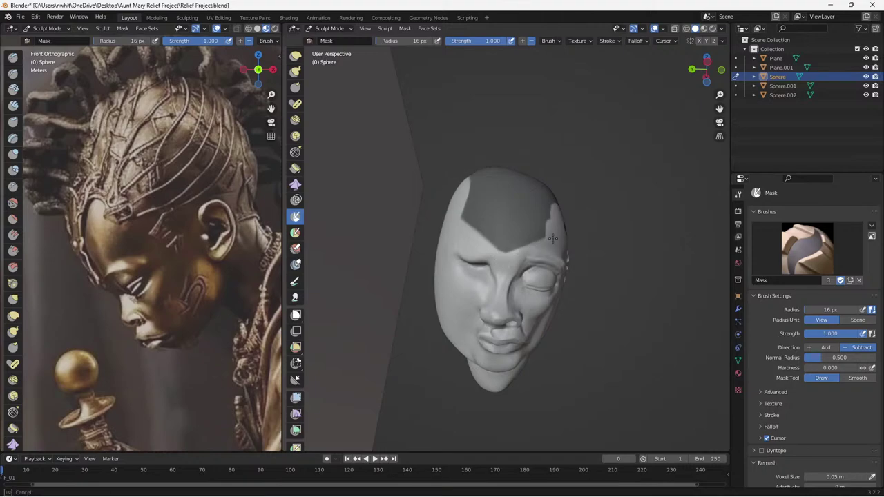
Switch the brush back to adding mask and touch up the pointed hairline at the center of the forehead.
mouse_move(562, 238)
middle_mouse_down()
mouse_move(479, 256)
mouse_move(486, 242)
mouse_move(525, 256)
middle_mouse_up()
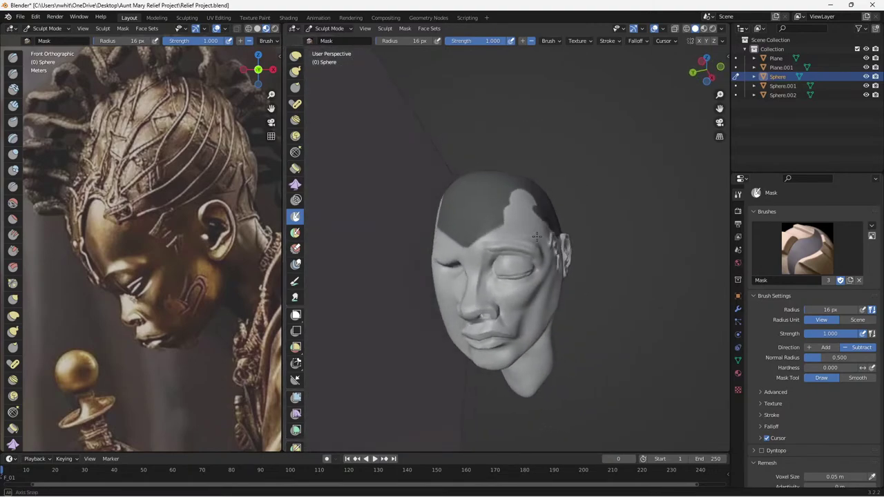
left_click(523, 41)
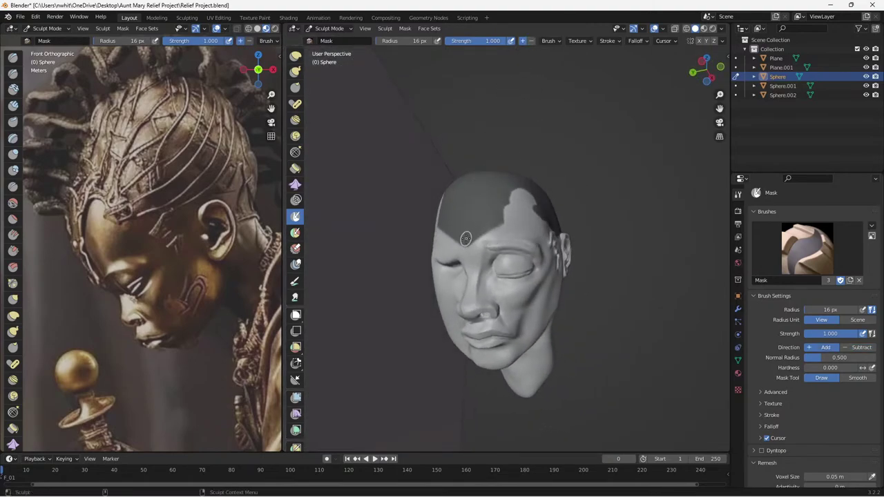
mouse_move(471, 238)
left_mouse_down()
mouse_move(470, 246)
mouse_move(460, 238)
mouse_move(464, 247)
left_mouse_up()
left_click_drag(470, 255, 510, 249)
mouse_move(510, 249)
middle_mouse_down()
mouse_move(470, 266)
mouse_move(502, 253)
mouse_move(480, 253)
mouse_move(445, 276)
mouse_move(536, 207)
middle_mouse_up()
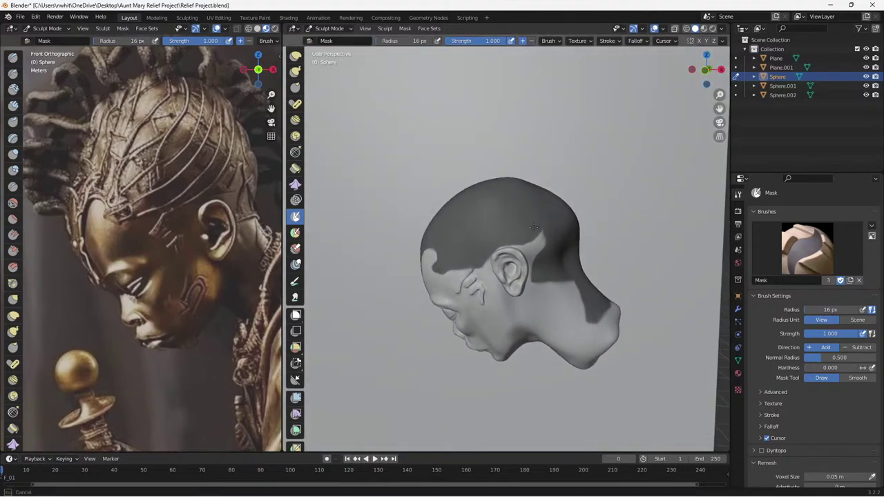
middle_click_drag(489, 239, 476, 237)
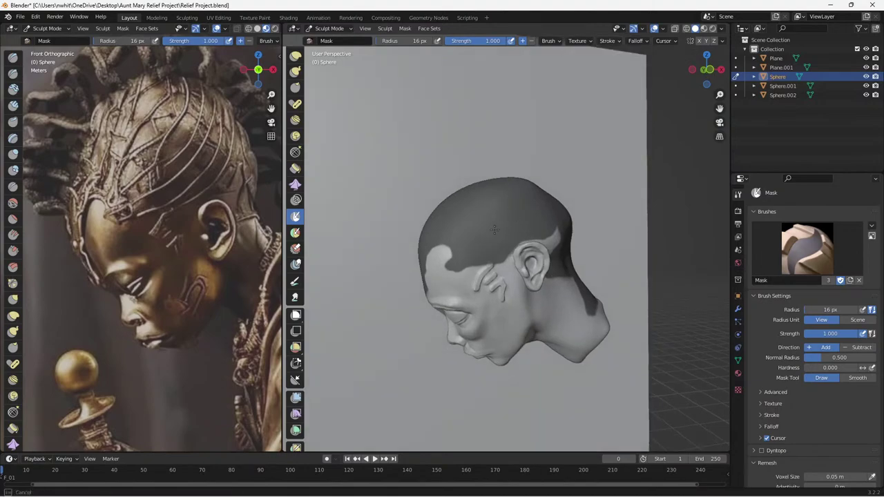
Subtract mask to clean up the side hairline above the temple and round the forehead curl, and save the file.
left_click(530, 41)
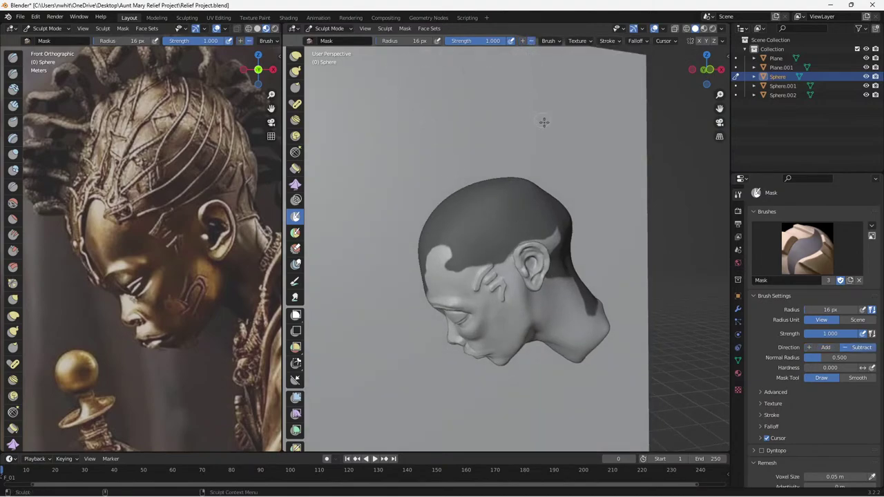
mouse_move(471, 270)
left_mouse_down("ctrl")
mouse_move(457, 277)
mouse_move(502, 262)
mouse_move(457, 275)
left_mouse_up("ctrl")
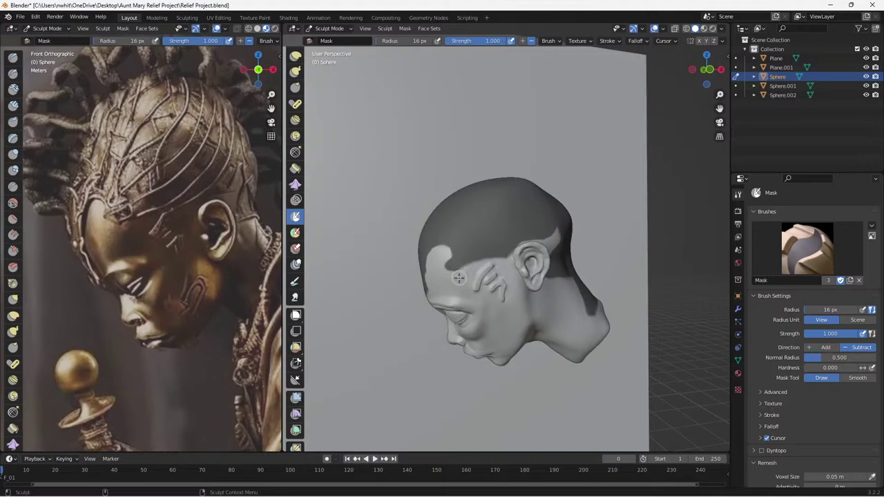
left_click_drag(453, 278, 455, 280)
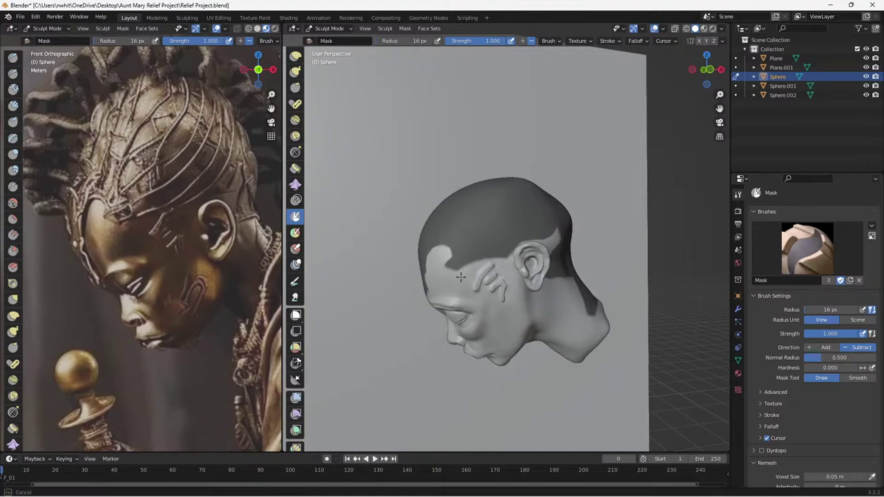
mouse_move(454, 265)
left_mouse_down("ctrl")
mouse_move(455, 250)
mouse_move(444, 243)
mouse_move(440, 258)
left_mouse_up("ctrl")
left_click_drag(430, 259, 447, 253, "ctrl")
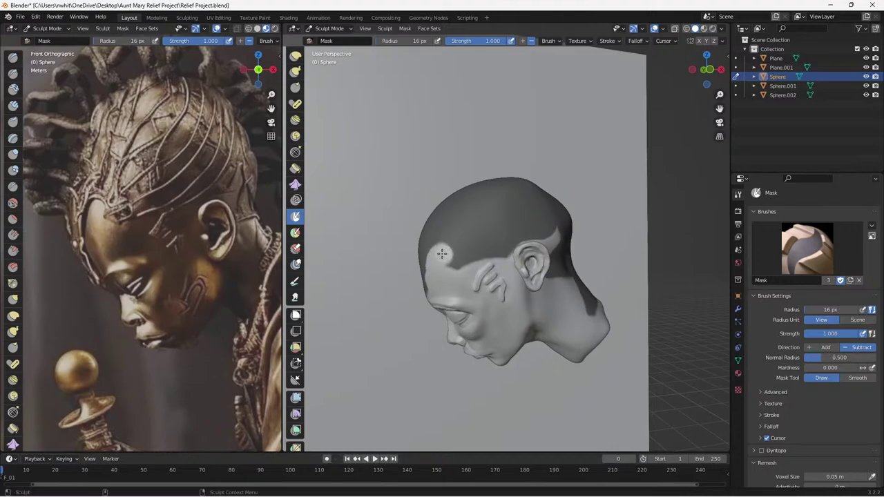
mouse_move(453, 250)
middle_mouse_down()
mouse_move(428, 241)
mouse_move(462, 238)
mouse_move(445, 235)
middle_mouse_up()
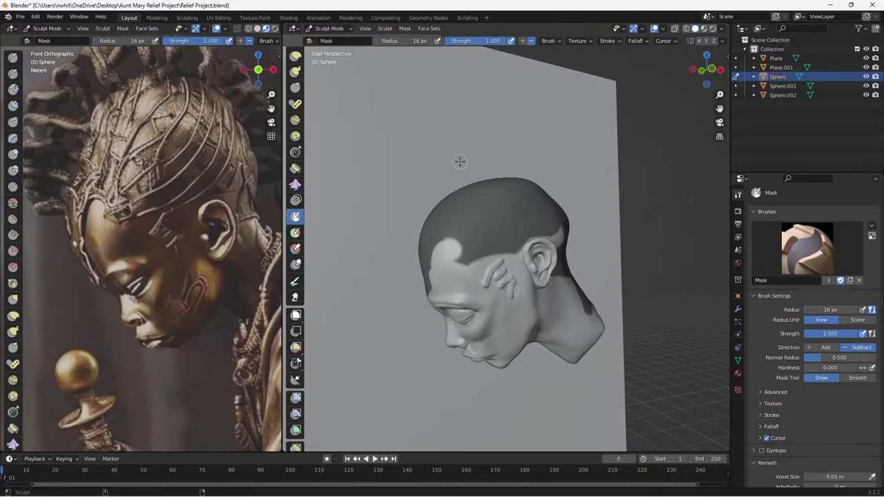
key("ctrl+s")
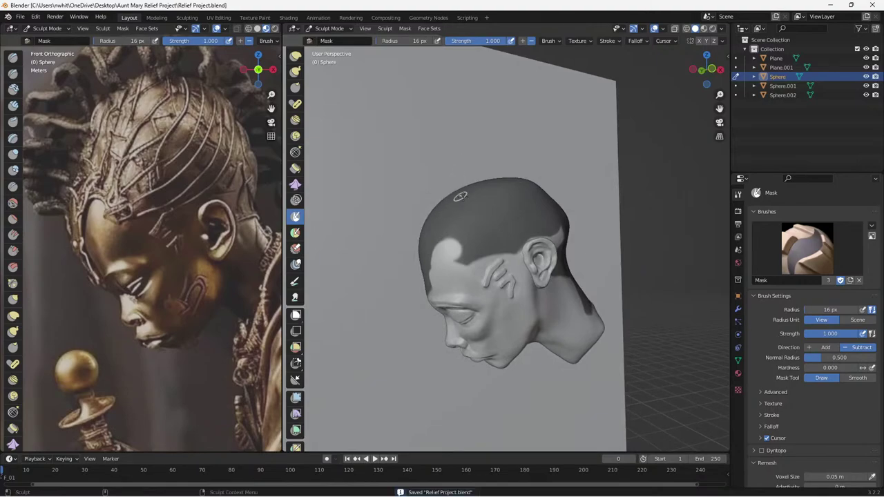
Trim the mask edge along the side of the neck and behind the ear, and save the file.
mouse_move(459, 197)
middle_mouse_down()
mouse_move(427, 212)
mouse_move(456, 207)
mouse_move(424, 212)
middle_mouse_up()
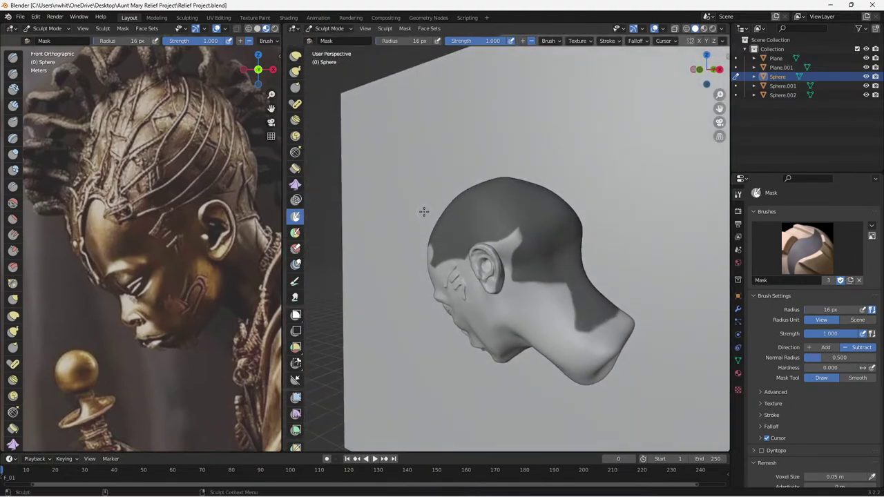
left_click_drag(562, 288, 571, 334)
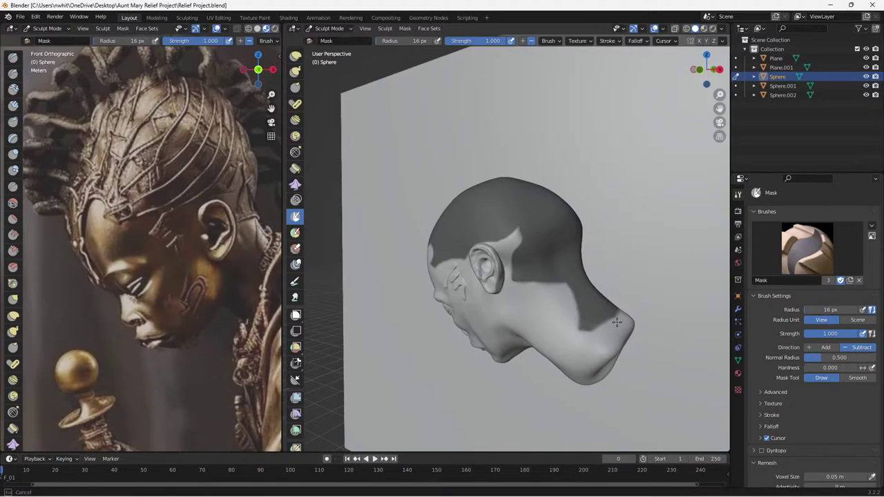
left_click_drag(602, 332, 588, 346)
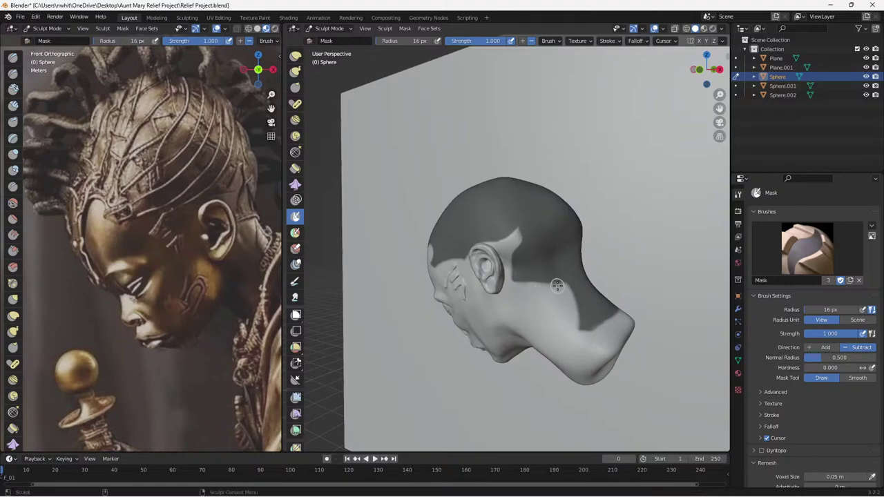
left_click_drag(560, 286, 543, 285)
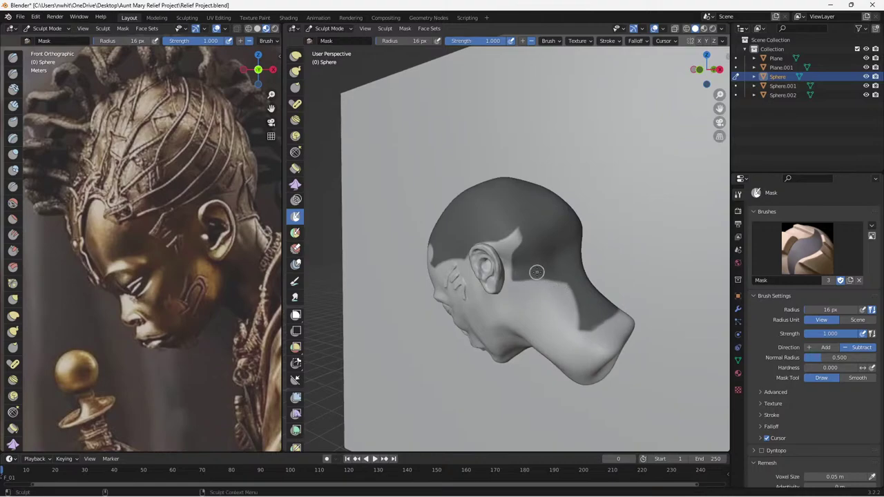
middle_click_drag(536, 271, 557, 272)
key("ctrl+s")
Refine the mask edge between the temple and the ear by subtracting and re-adding mask at a 16 px radius.
scroll(552, 259, "up", 3)
scroll(544, 259, "down", 2)
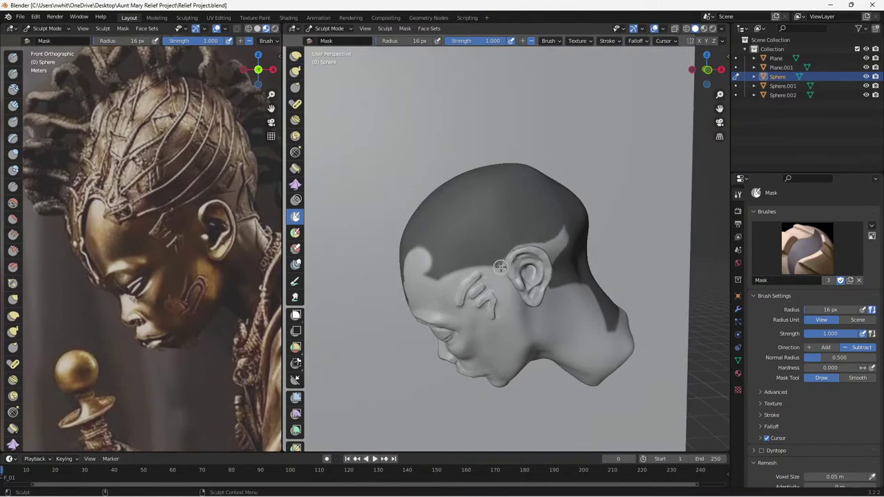
mouse_move(500, 270)
left_mouse_down()
mouse_move(530, 245)
mouse_move(501, 268)
left_mouse_up()
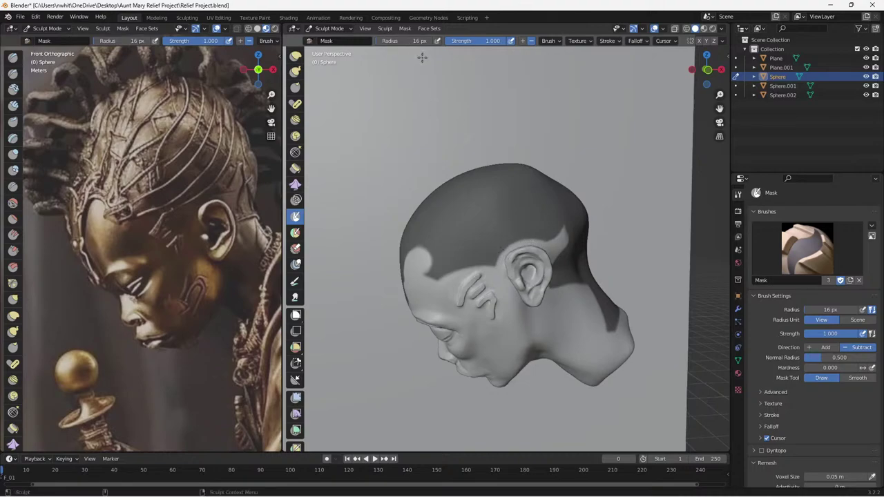
left_click(523, 41)
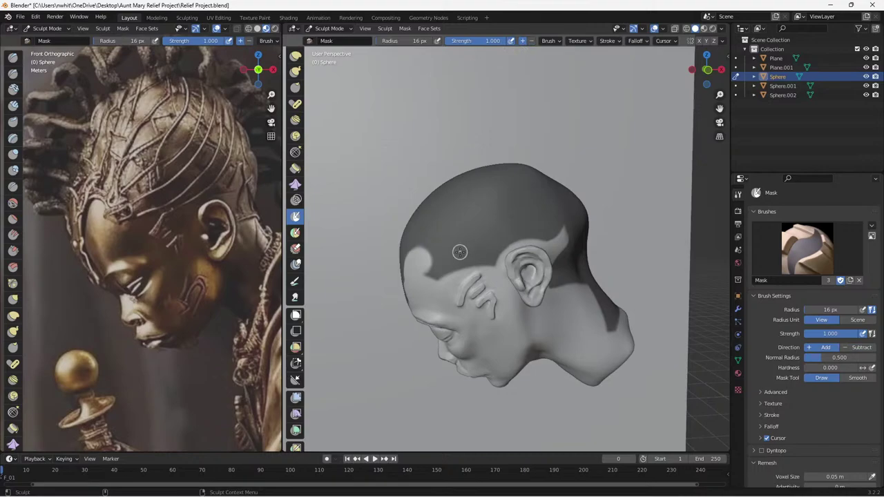
mouse_move(487, 263)
left_mouse_down()
mouse_move(490, 250)
mouse_move(499, 270)
left_mouse_up()
Subtract mask along the hairline above the raised temple marks, refining the edge with a 4 px brush radius, and save the file.
left_click(531, 41)
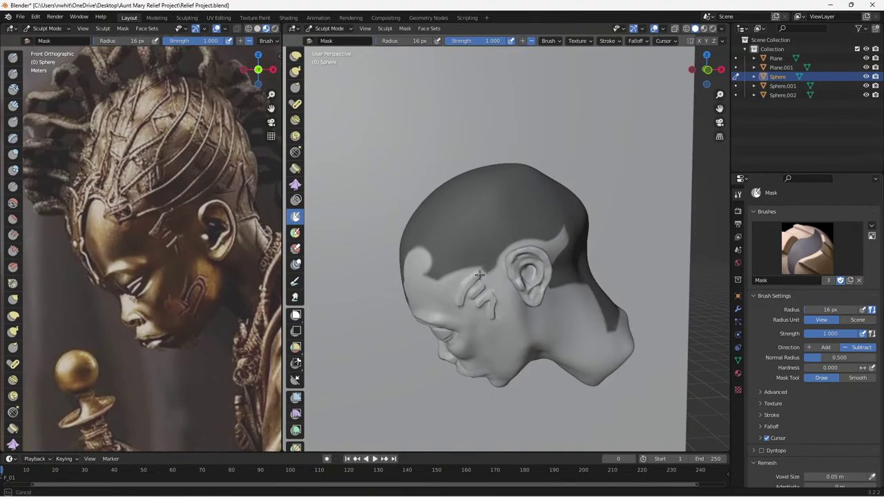
left_click_drag(484, 277, 477, 270)
key("bracketleft")
mouse_move(475, 276)
left_mouse_down()
mouse_move(482, 269)
mouse_move(435, 283)
left_mouse_up()
left_click_drag(464, 280, 452, 306)
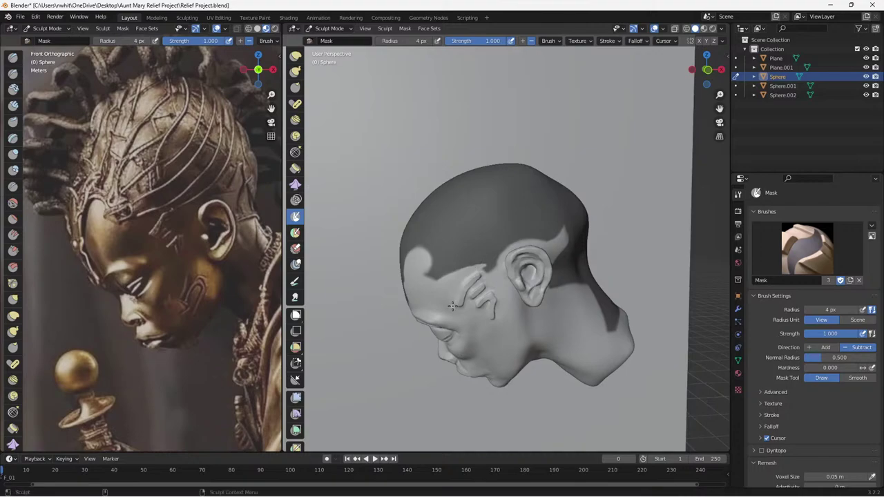
key("ctrl+s")
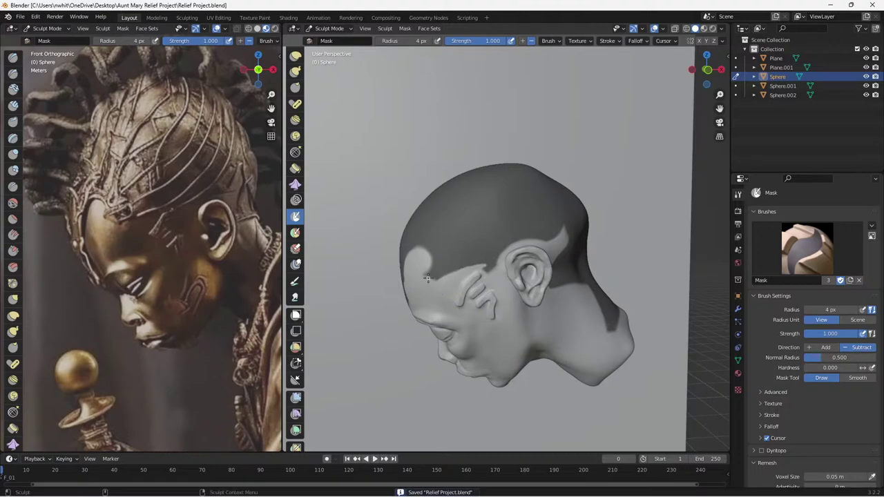
scroll(429, 289, "up", 1)
middle_click_drag(440, 307, 422, 290)
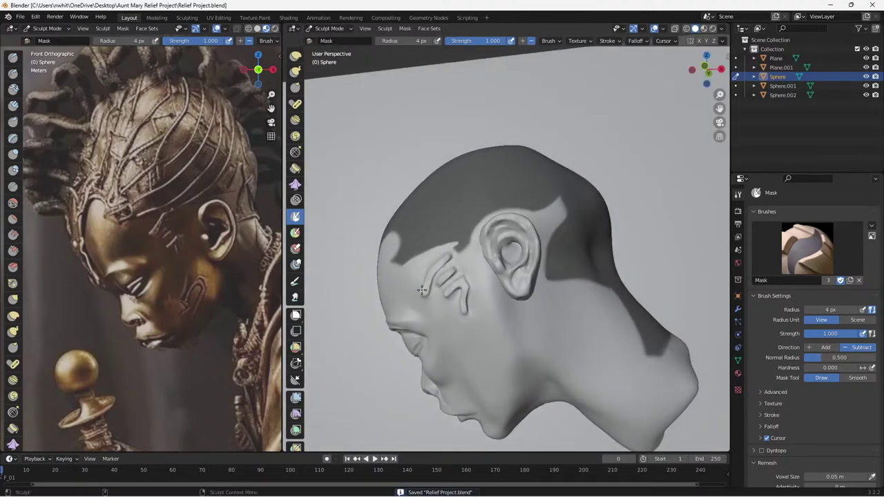
Add mask at the forehead curl to fill in its inner edge, using a 4 px brush radius.
scroll(447, 329, "down", 1)
mouse_move(447, 329)
middle_mouse_down()
mouse_move(494, 340)
mouse_move(482, 343)
middle_mouse_up()
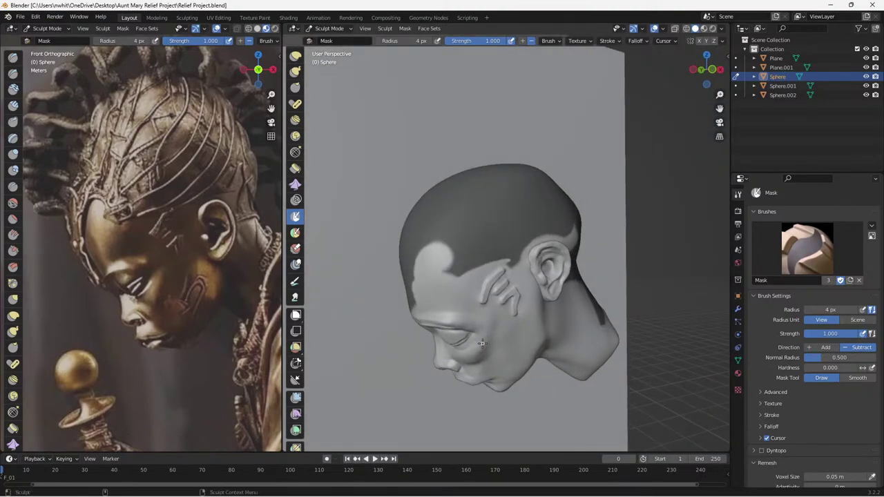
left_click(522, 41)
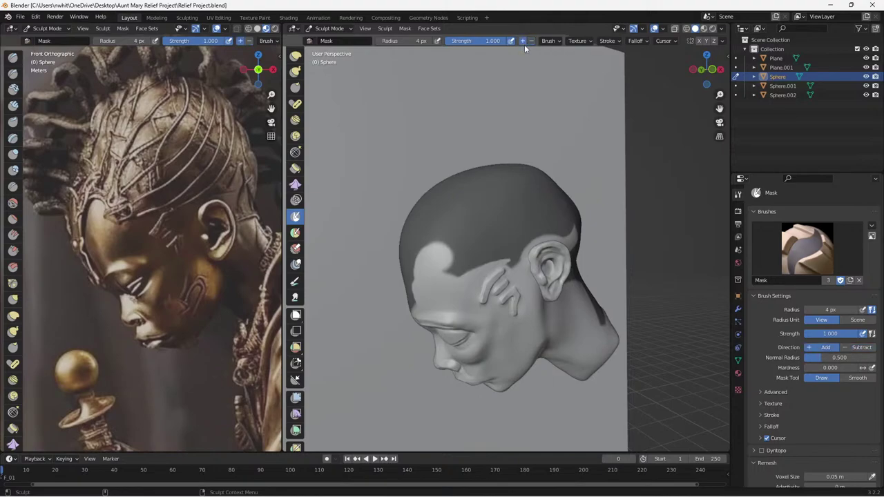
left_click_drag(455, 276, 454, 273)
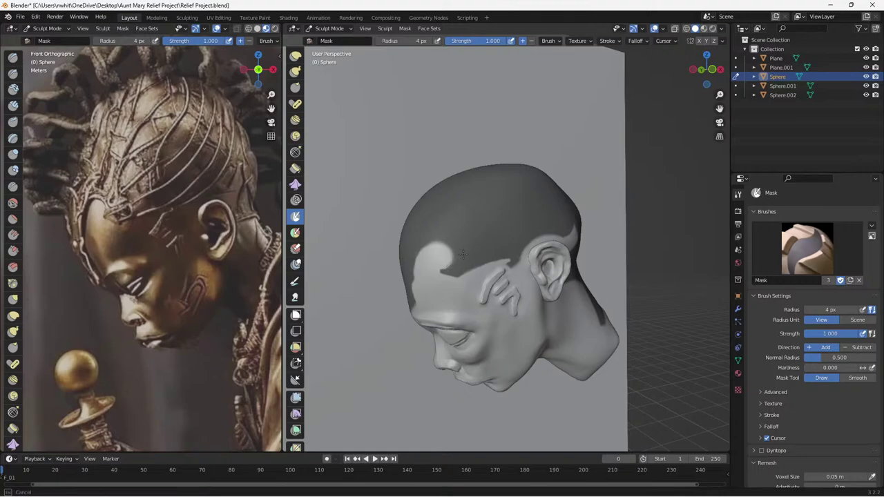
left_click_drag(463, 254, 465, 259)
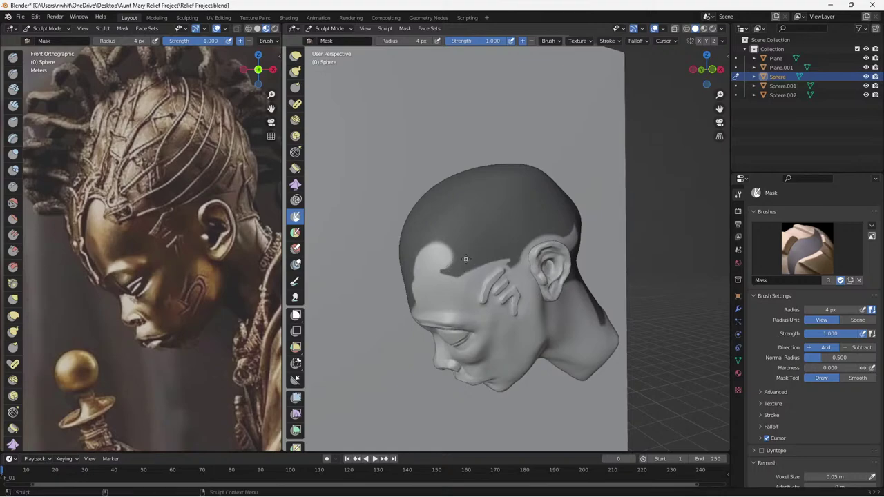
Subtract mask to round the forehead curl and clean the hairline from the temple marks to the ear, and save the file.
left_click(530, 41)
left_click_drag(436, 272, 437, 271)
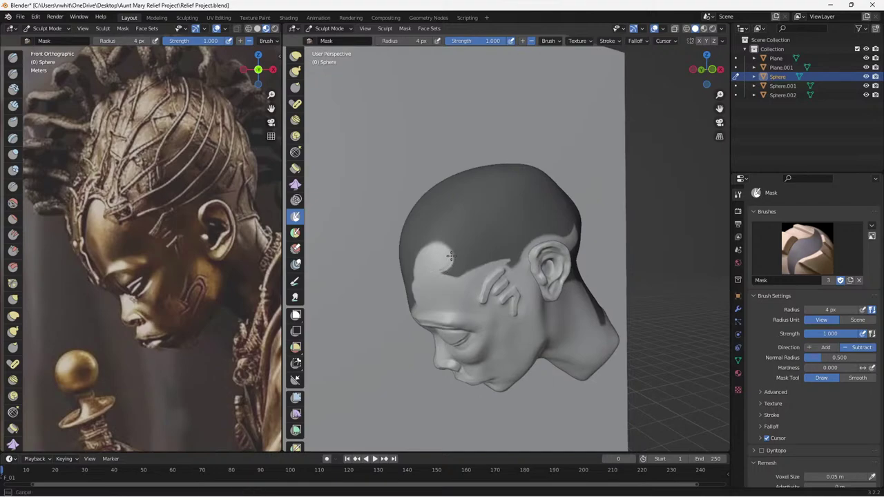
mouse_move(444, 267)
left_mouse_down()
mouse_move(441, 254)
mouse_move(435, 265)
left_mouse_up()
left_click_drag(481, 299, 524, 259)
mouse_move(549, 235)
left_mouse_down()
mouse_move(558, 243)
mouse_move(553, 256)
left_mouse_up()
key("ctrl+s")
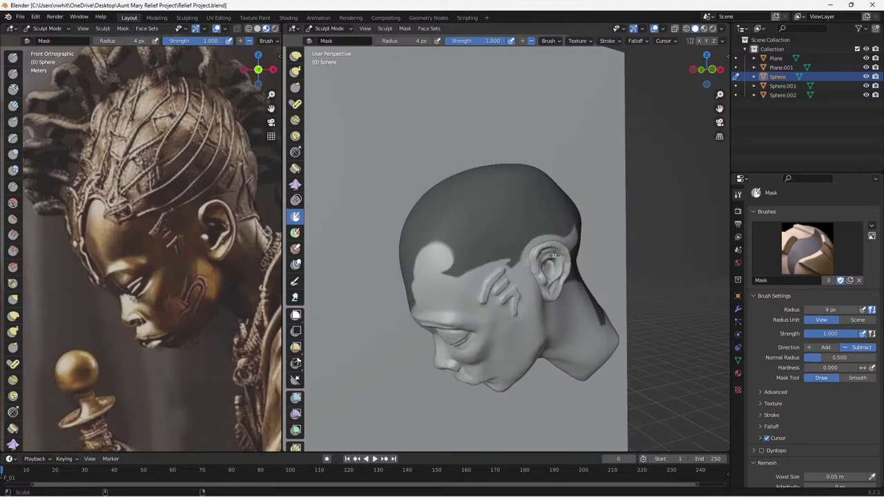
Enlarge the brush radius to 14 px, subtract mask along the edge behind the ear and above the neck, and save the file.
middle_click_drag(548, 241, 453, 243)
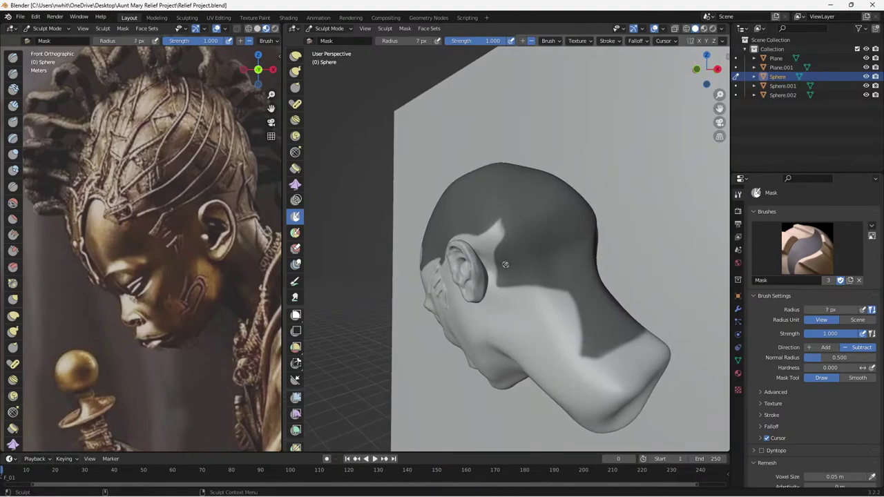
key("bracketright")
key("bracketright")
key("bracketright")
key("bracketright")
key("bracketright")
key("bracketright")
key("bracketright")
key("bracketright")
key("bracketright")
key("bracketright")
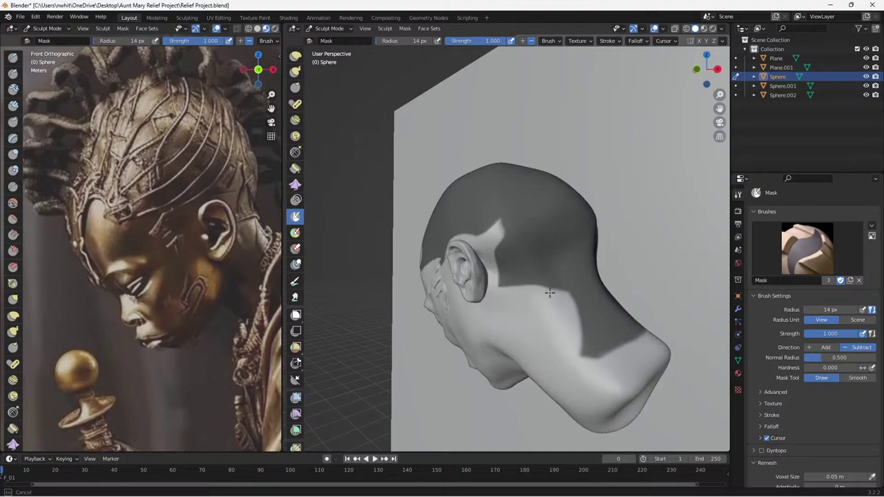
middle_click_drag(546, 321, 535, 312)
key("ctrl+s")
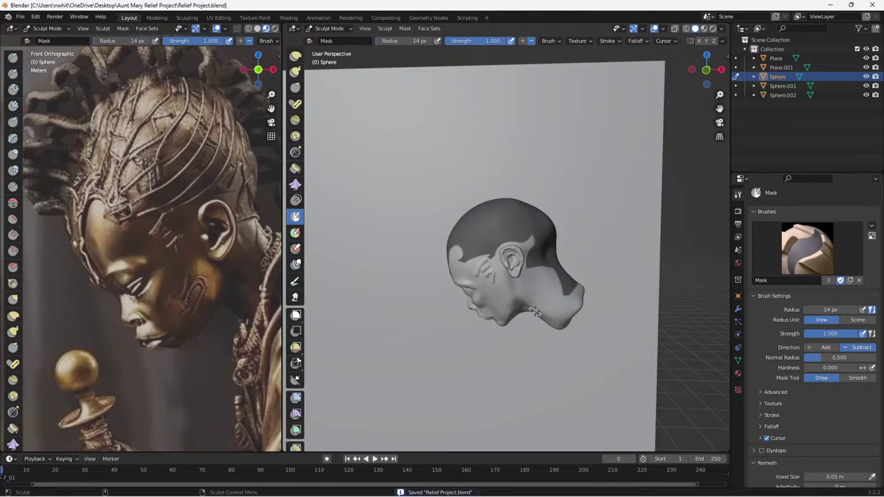
Subtract stray mask around the raised temple marks in front of the ear.
scroll(529, 302, "up", 4)
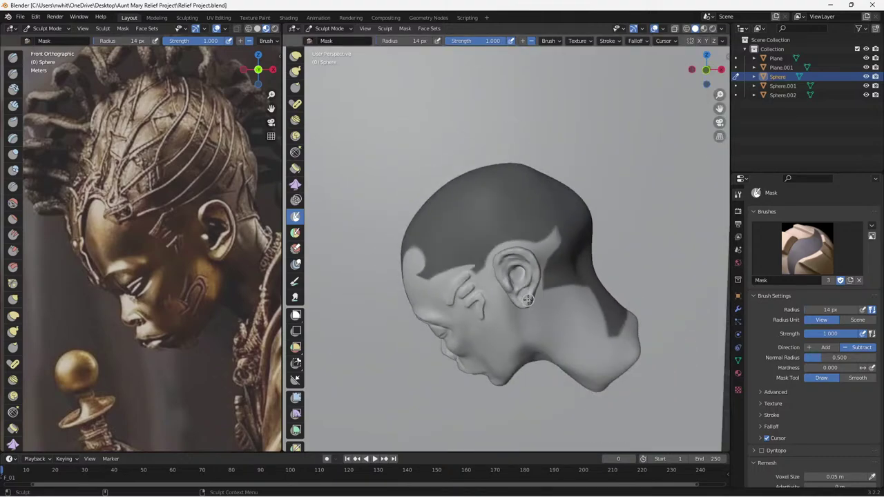
middle_click_drag(532, 302, 539, 305)
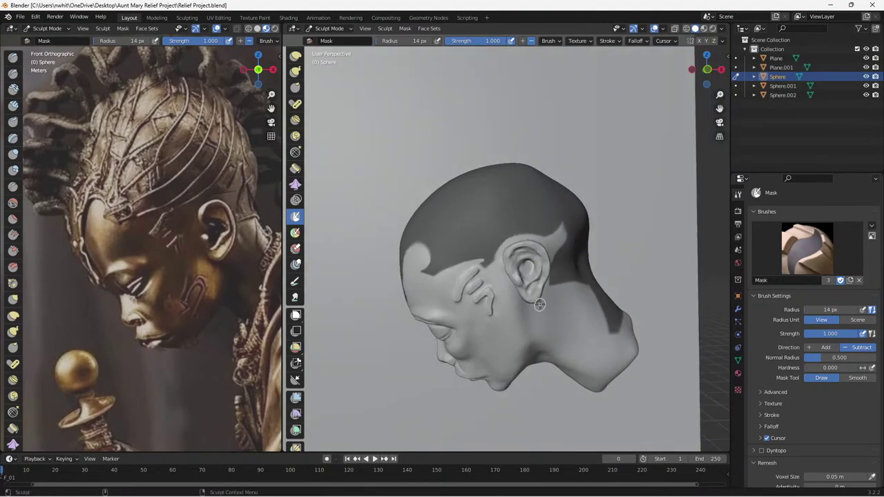
mouse_move(485, 274)
left_mouse_down()
mouse_move(498, 263)
mouse_move(483, 272)
mouse_move(487, 285)
left_mouse_up()
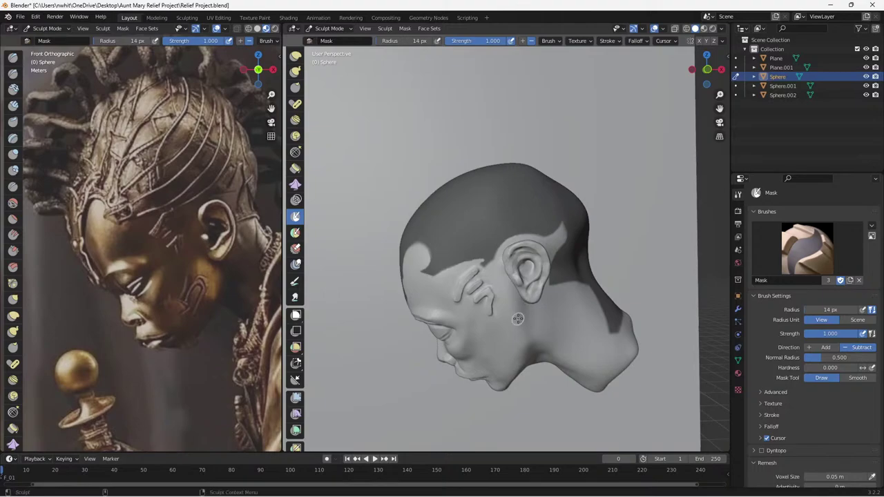
Subtract mask along the front hairline above the brow and around the forehead curl to smooth its edge, and save the file.
middle_click_drag(517, 319, 579, 297)
scroll(506, 281, "up", 3)
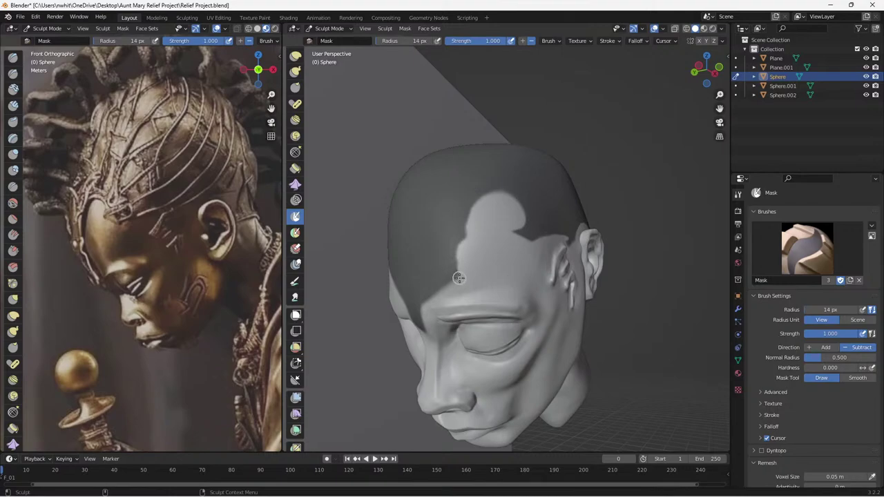
left_click_drag(463, 282, 463, 282)
mouse_move(467, 276)
left_mouse_down()
mouse_move(432, 302)
mouse_move(473, 292)
left_mouse_up()
mouse_move(473, 239)
left_mouse_down()
mouse_move(474, 209)
mouse_move(496, 193)
mouse_move(510, 196)
left_mouse_up()
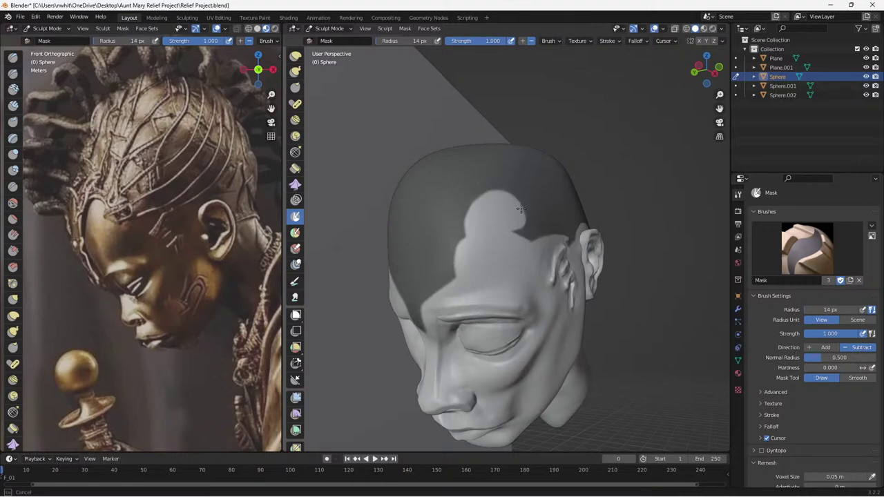
mouse_move(516, 224)
left_mouse_down()
mouse_move(497, 225)
mouse_move(495, 241)
left_mouse_up()
right_click_drag(495, 241, 517, 260, "alt")
middle_click_drag(616, 301, 537, 320)
key("ctrl+s")
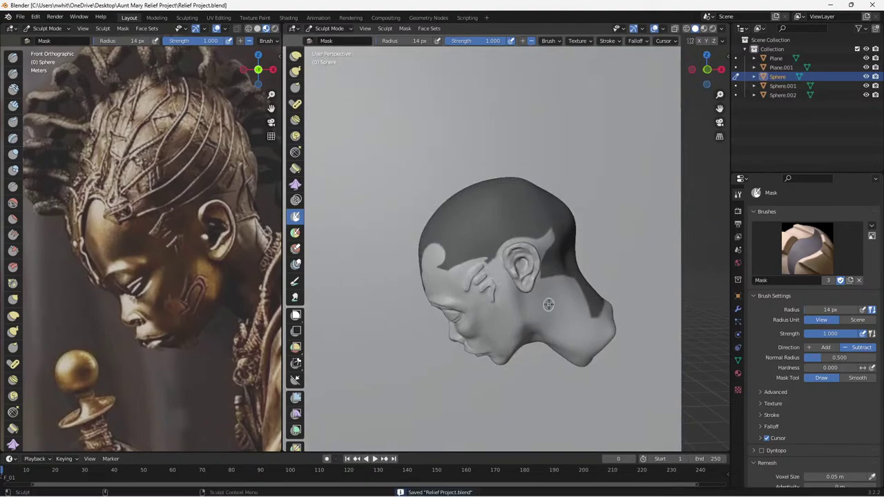
Subtract mask along the lower hairline edge between the ear and the nape, and save the file.
middle_click_drag(592, 293, 560, 293)
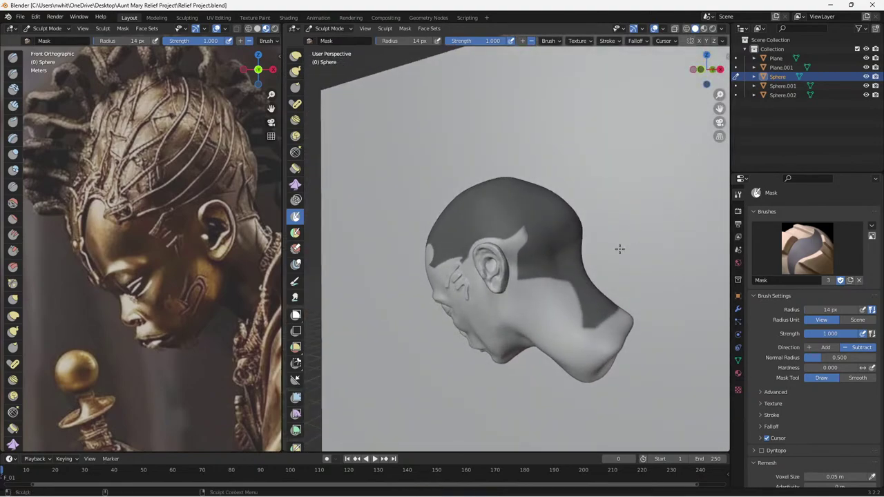
mouse_move(520, 284)
left_mouse_down()
mouse_move(559, 286)
mouse_move(517, 286)
mouse_move(547, 281)
mouse_move(575, 301)
mouse_move(578, 321)
mouse_move(608, 326)
mouse_move(619, 314)
mouse_move(591, 339)
mouse_move(560, 297)
left_mouse_up()
middle_click_drag(560, 296, 545, 306)
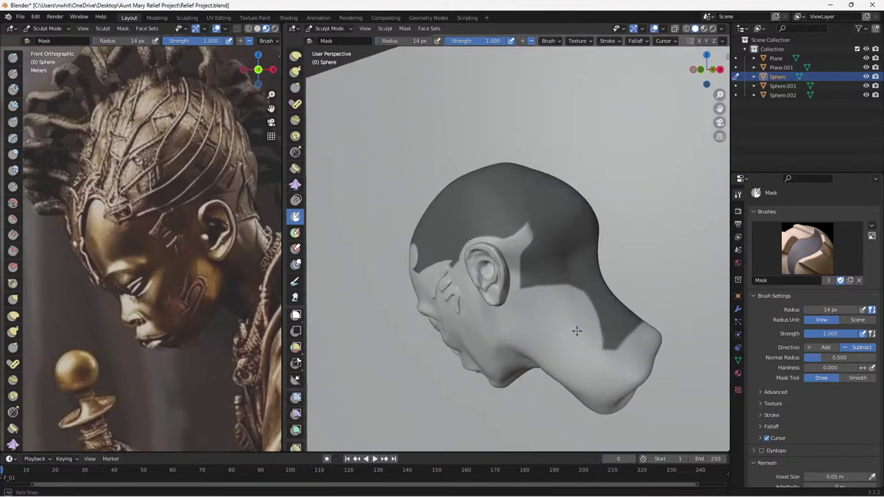
middle_click_drag(574, 332, 616, 310)
scroll(590, 325, "down", 2)
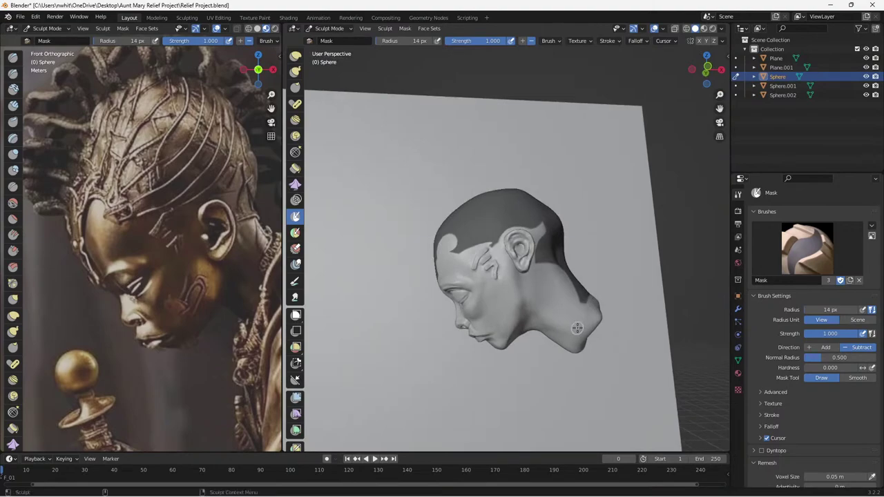
key("ctrl+s")
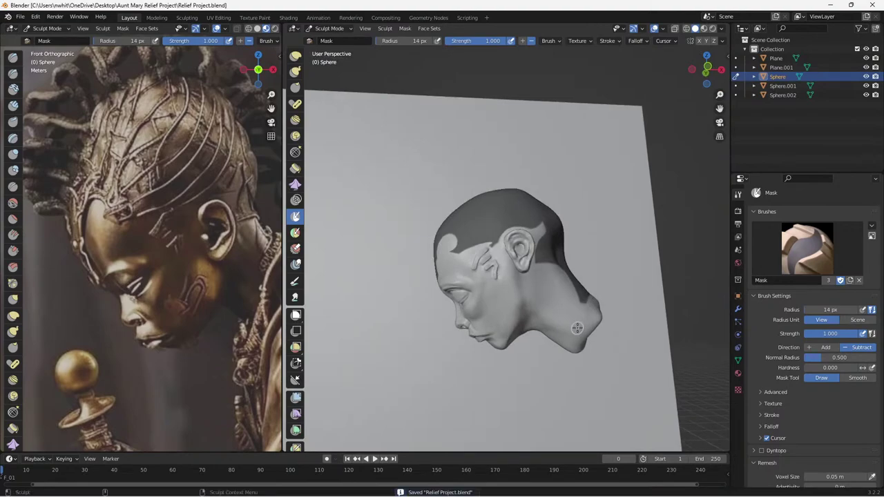
Set the mask brush to Add, check the scalp mask from all sides against the full reference figure, and save the file.
mouse_move(566, 312)
middle_mouse_down()
mouse_move(569, 330)
mouse_move(570, 316)
mouse_move(571, 324)
mouse_move(639, 299)
mouse_move(533, 311)
mouse_move(494, 328)
mouse_move(539, 323)
mouse_move(532, 319)
mouse_move(548, 312)
mouse_move(543, 326)
mouse_move(566, 318)
mouse_move(482, 319)
mouse_move(513, 339)
mouse_move(566, 320)
mouse_move(527, 357)
middle_mouse_up()
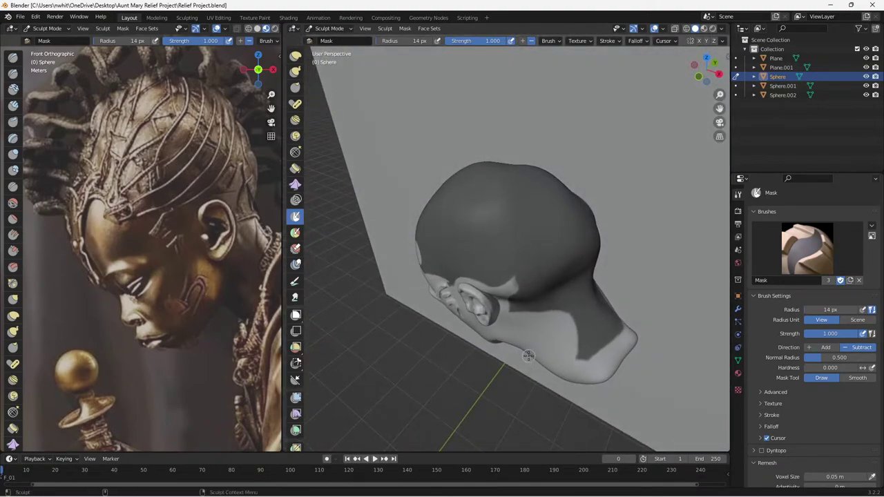
left_click(522, 40)
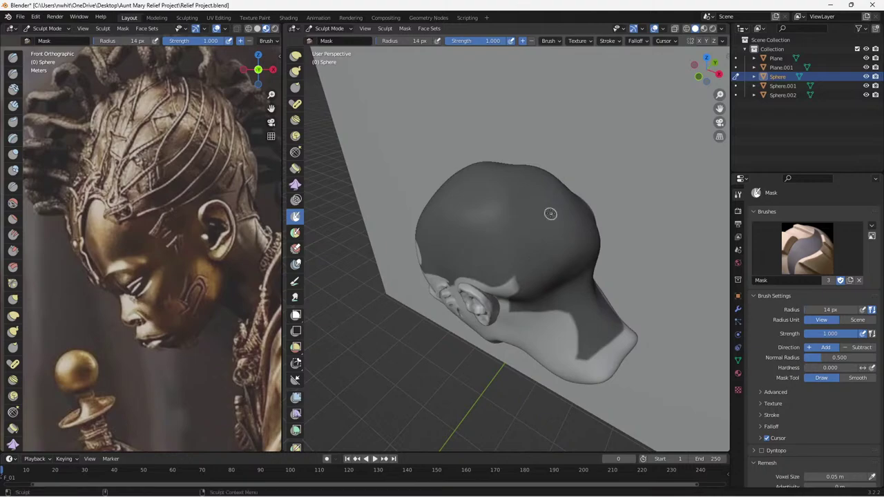
middle_click_drag(548, 241, 634, 224)
key("ctrl+s")
scroll(577, 204, "down", 2)
scroll(584, 269, "up", 2)
mouse_move(560, 255)
middle_mouse_down()
mouse_move(493, 293)
mouse_move(534, 290)
middle_mouse_up()
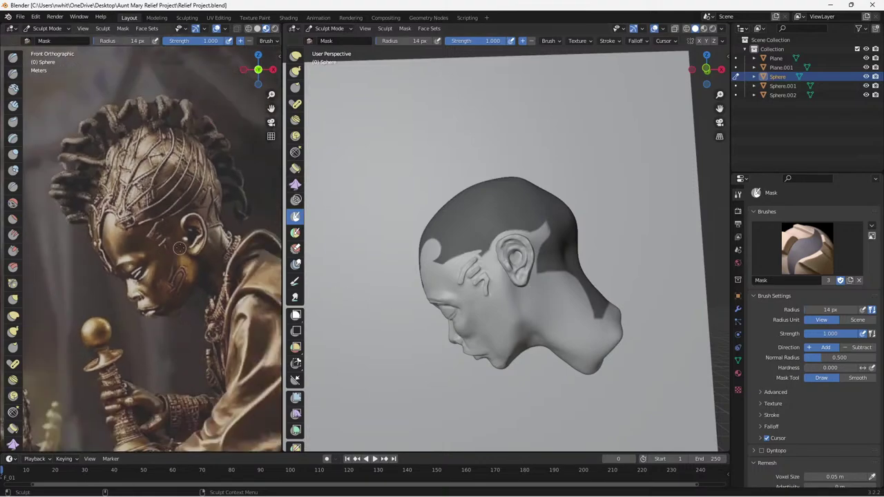
middle_click_drag(460, 301, 479, 296)
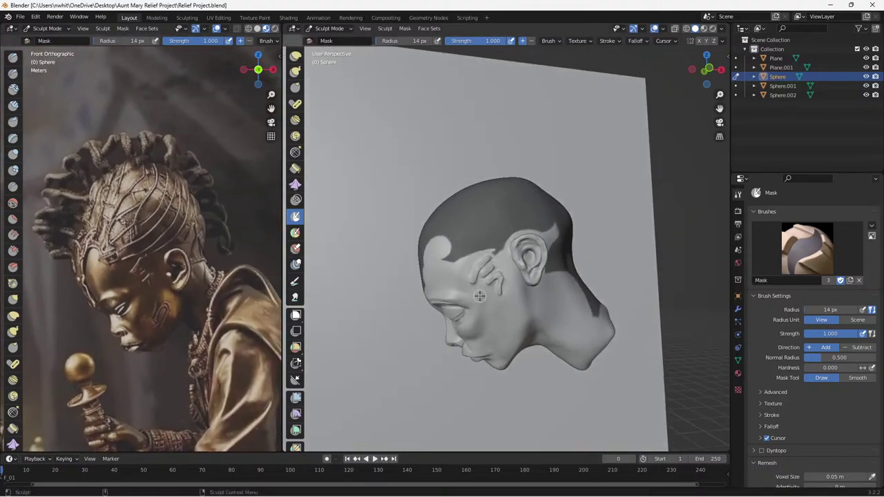
key("ctrl+s")
mouse_move(479, 295)
middle_mouse_down()
mouse_move(636, 296)
mouse_move(580, 257)
mouse_move(484, 275)
middle_mouse_up()
key("ctrl+s")
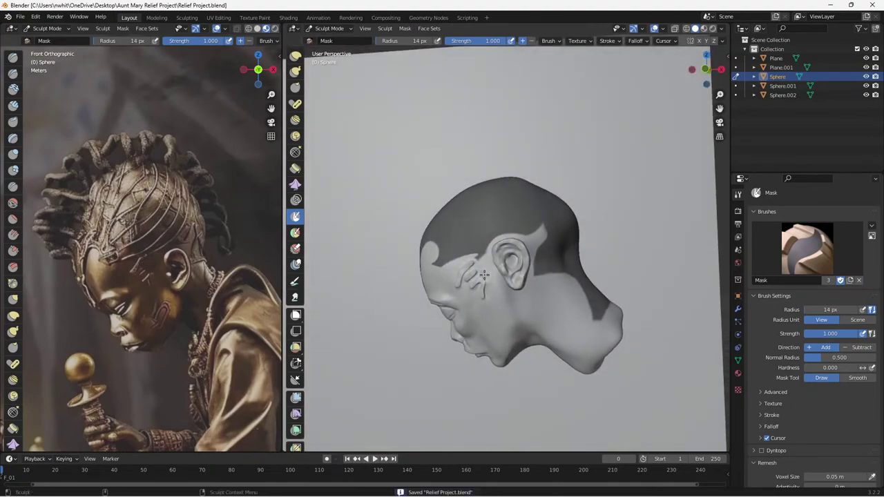
Sharpen the scalp mask twice with the Sharpen Mask filter.
left_click(406, 29)
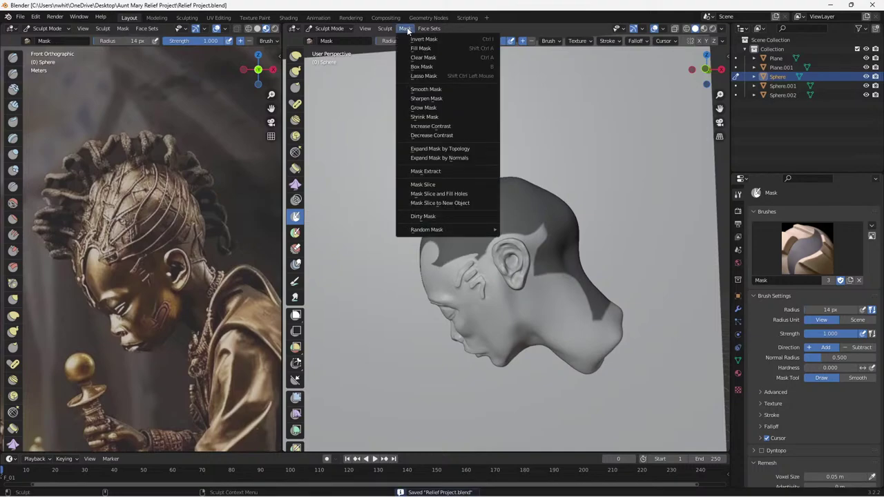
left_click(427, 98)
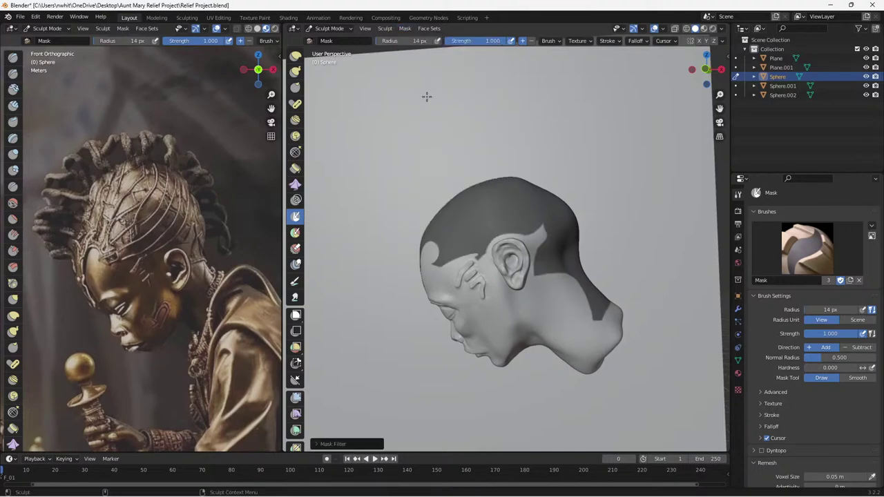
left_click(406, 28)
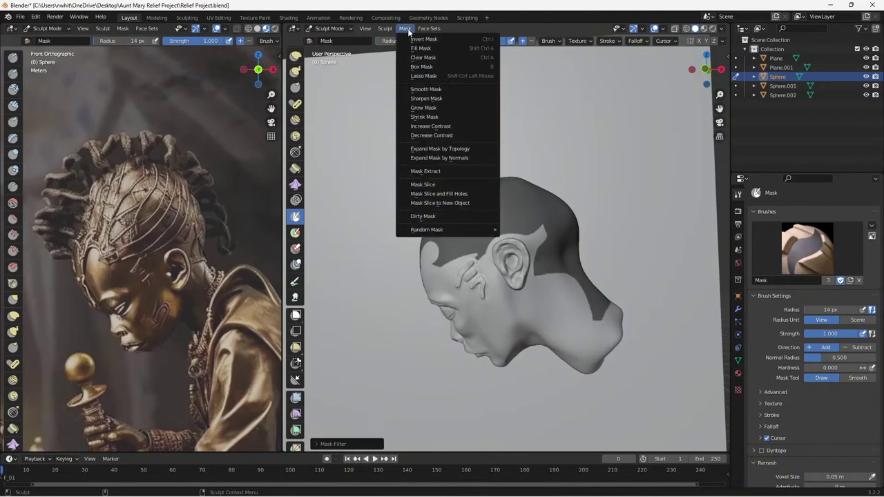
left_click(426, 98)
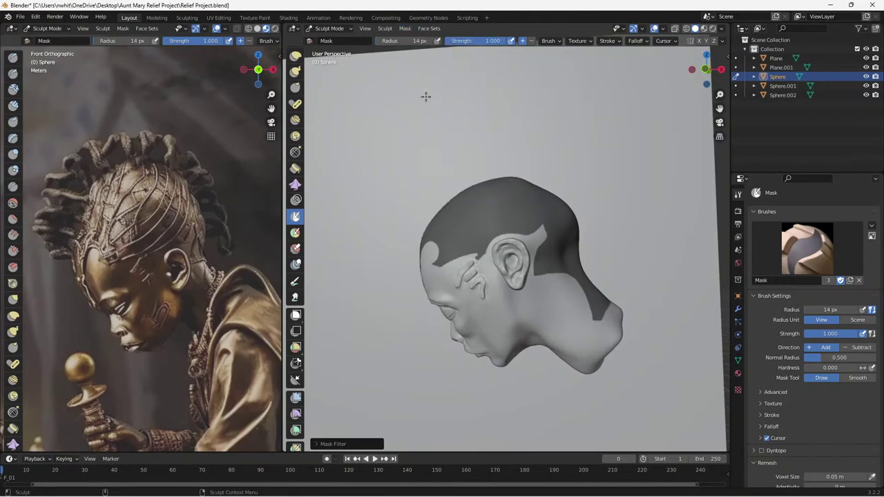
Extract the scalp mask as a solid mesh with threshold 0.500, a boundary loop, 4 smooth iterations and Project to Sculpt enabled.
left_click(406, 28)
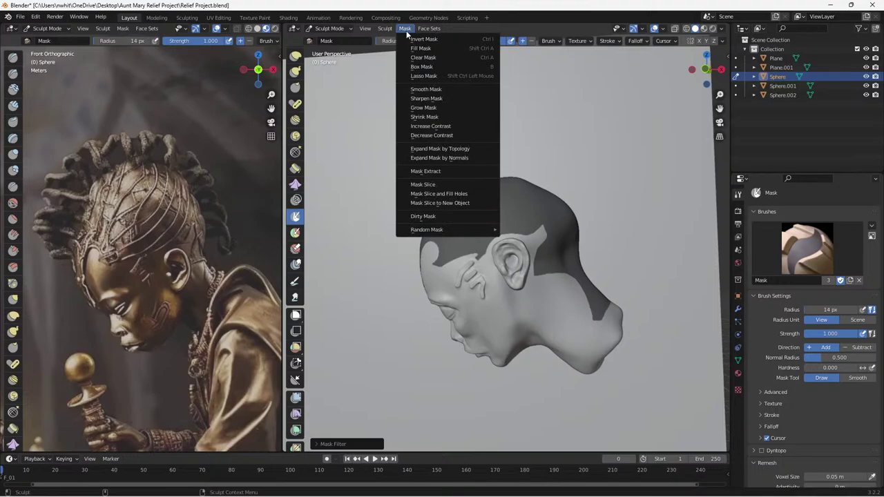
left_click(442, 172)
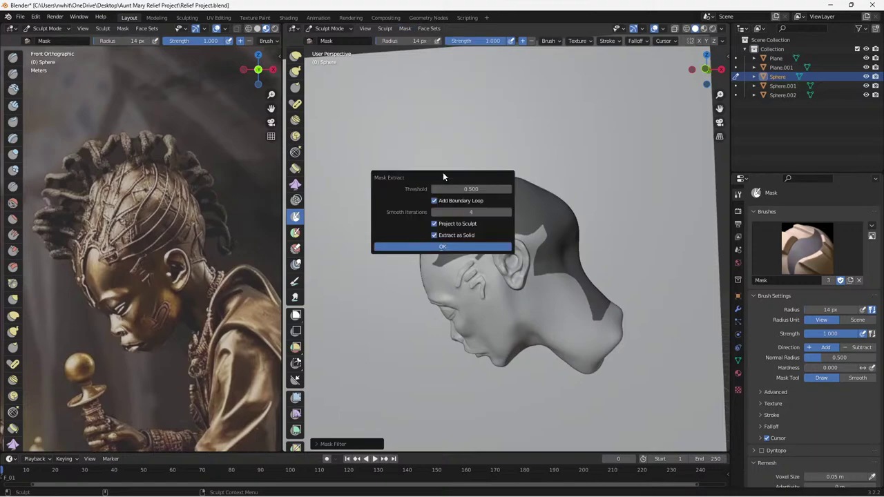
left_click(429, 249)
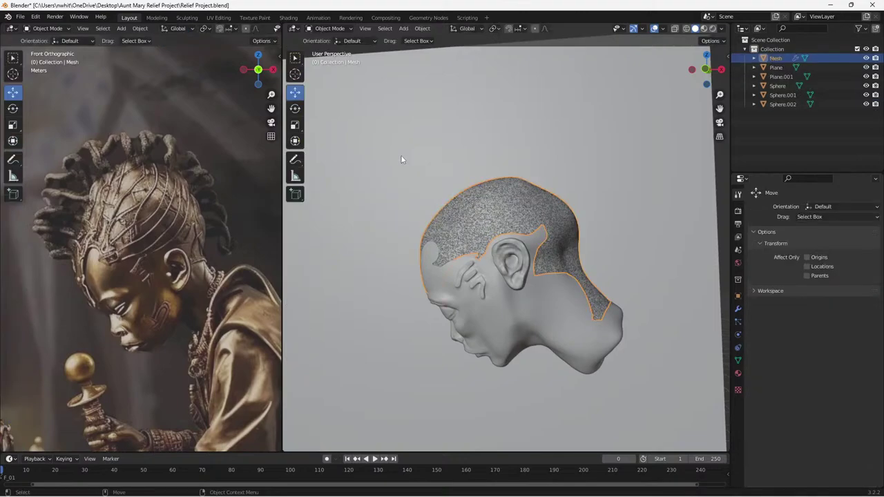
Select the extracted scalp mesh on the head and inspect it from the side and front.
mouse_move(373, 200)
middle_mouse_down()
mouse_move(470, 200)
mouse_move(357, 203)
middle_mouse_up()
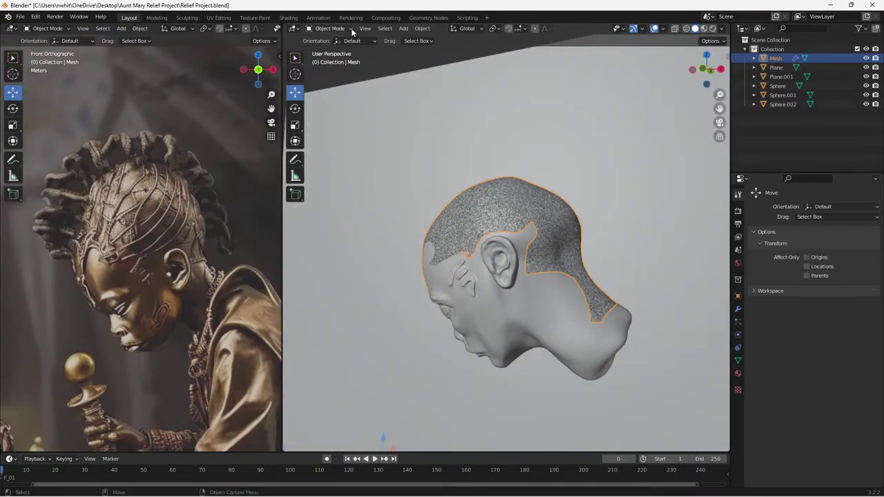
left_click(431, 114)
left_click(498, 212)
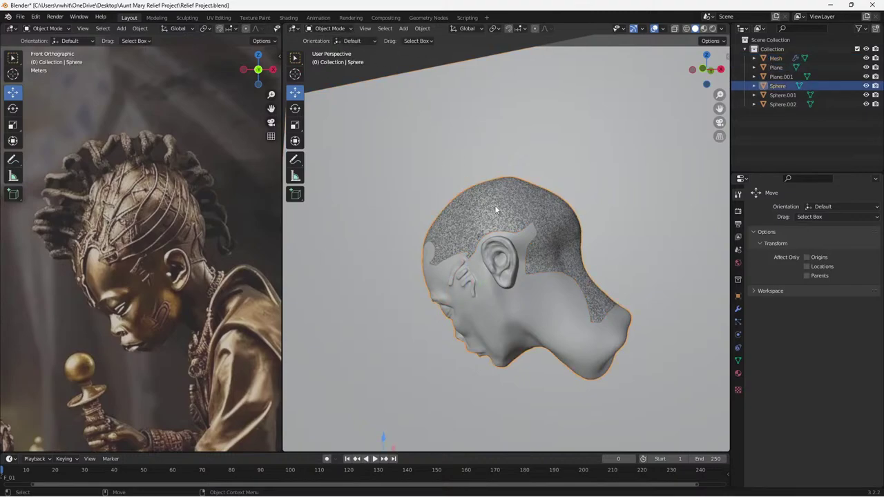
left_click(495, 209)
left_click(467, 233)
left_click(458, 237)
left_click(457, 237)
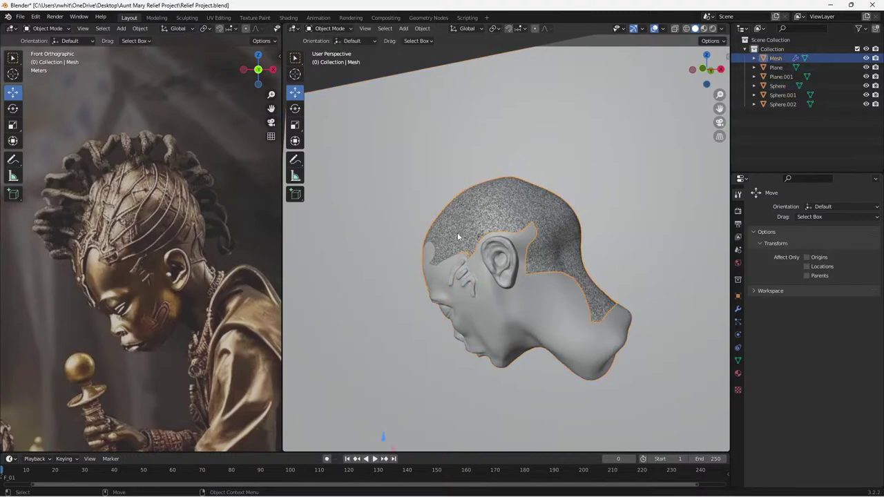
middle_click_drag(457, 232, 491, 247)
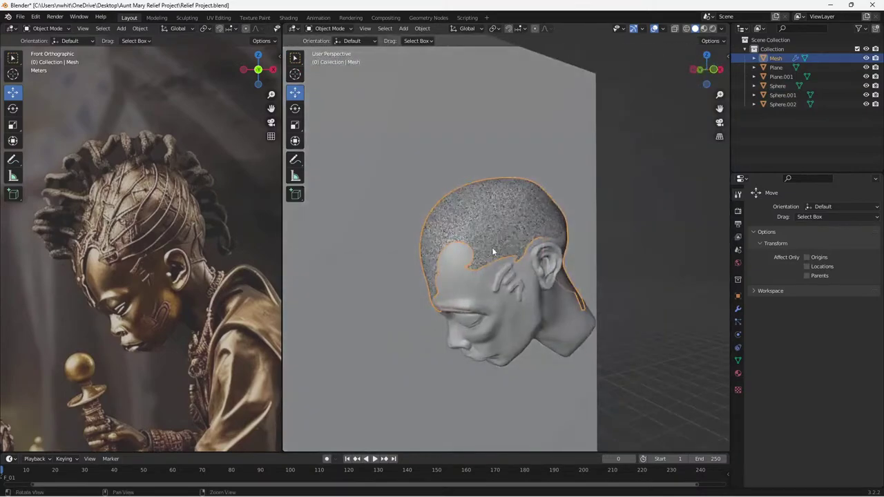
Try to lift the extracted scalp mesh straight up off the head along the Z axis.
scroll(504, 254, "down", 5)
left_click_drag(591, 238, 594, 168)
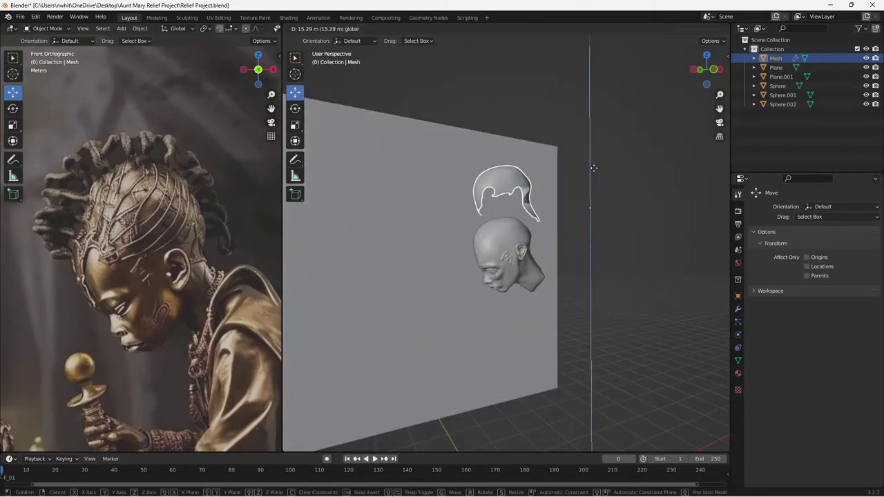
right_click(594, 168)
scroll(526, 209, "up", 8)
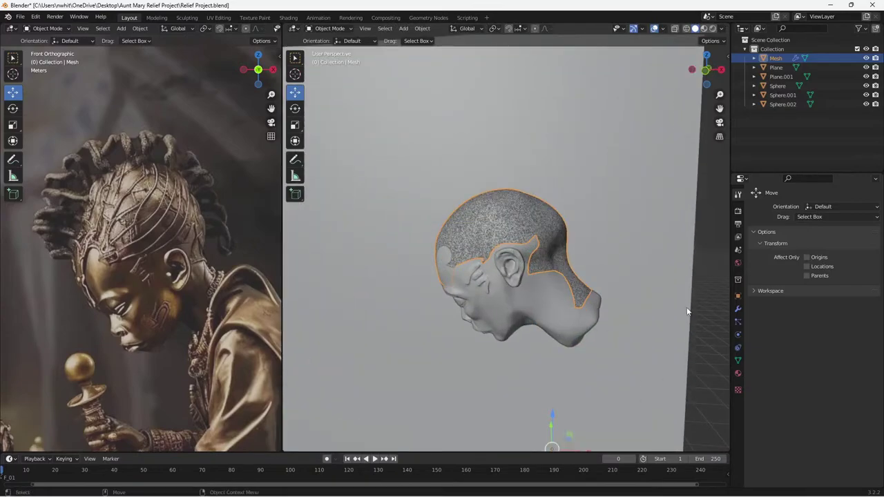
Show the model in wireframe shading and compare the mesh density of the head and the extracted scalp, leaving the scalp selected.
left_click(686, 28)
scroll(493, 284, "up", 3)
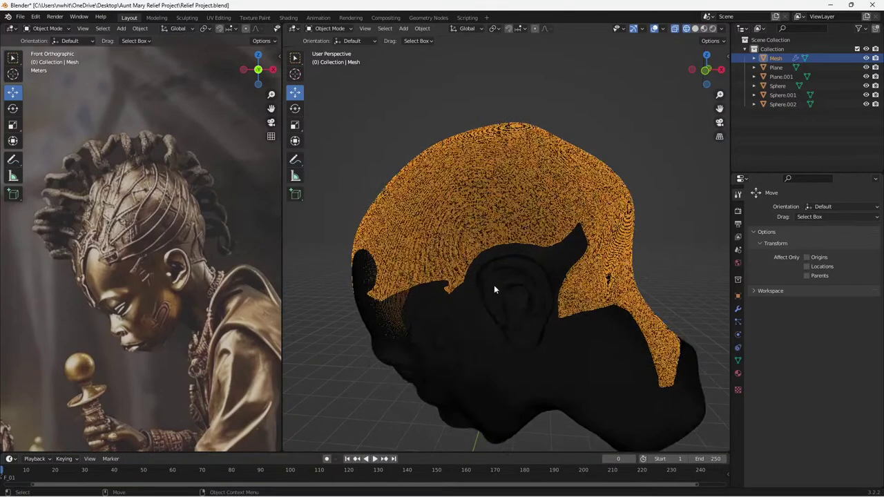
mouse_move(494, 284)
middle_mouse_down()
mouse_move(571, 290)
mouse_move(657, 268)
middle_mouse_up()
left_click(543, 208)
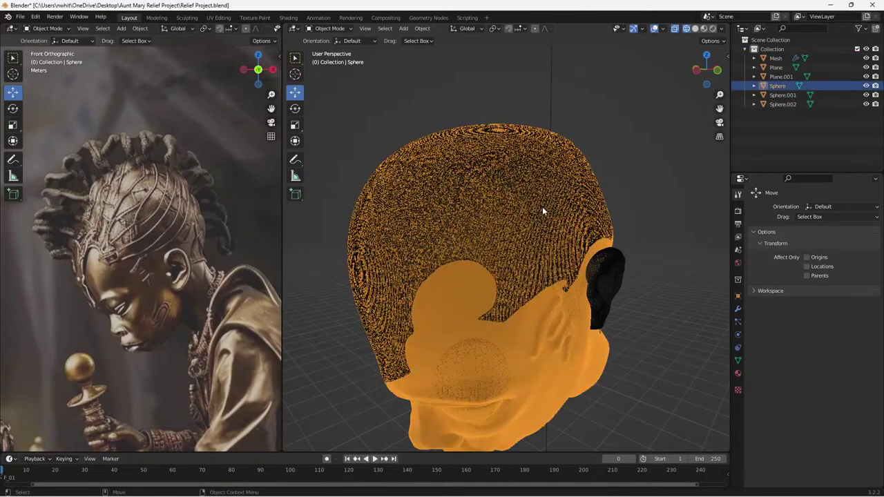
left_click(543, 207)
middle_click_drag(543, 207, 562, 262)
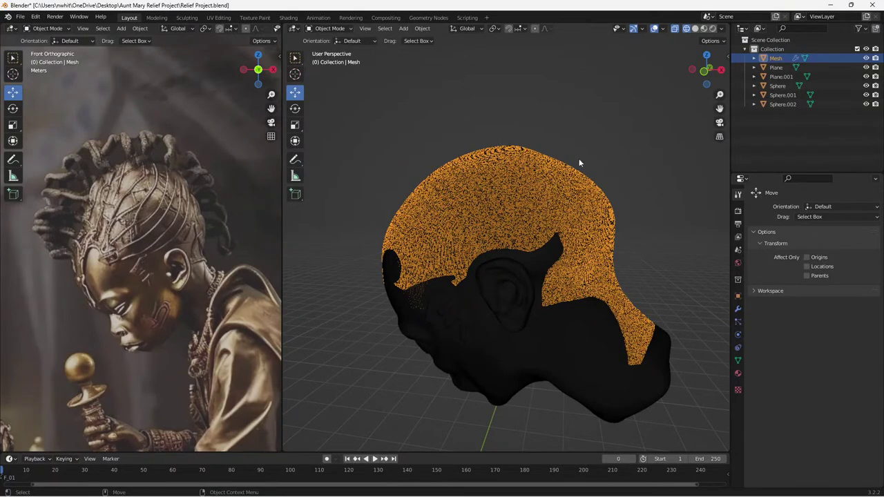
Put the extracted scalp mesh into Sculpt Mode and save the file.
left_click(343, 29)
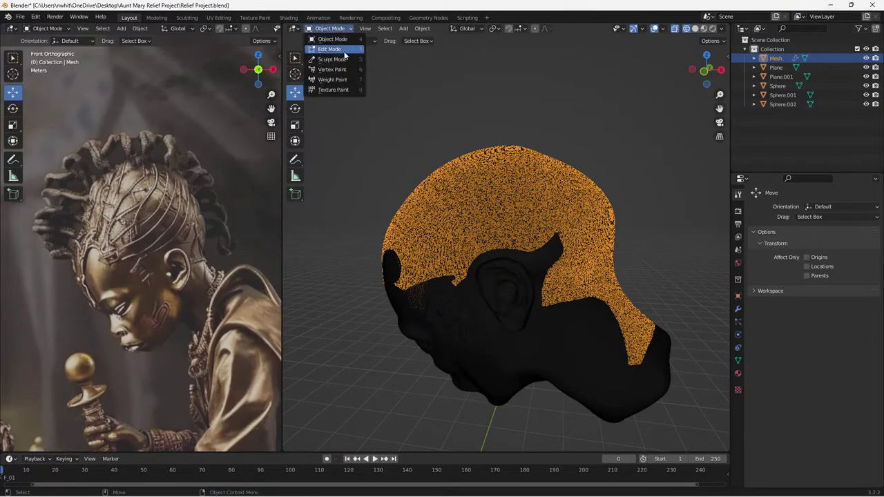
left_click(339, 58)
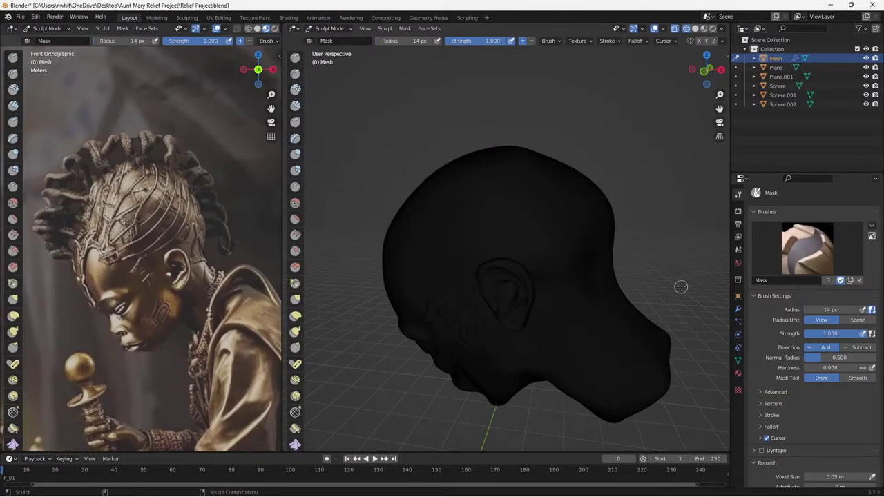
key("ctrl+s")
Set the remesh voxel size to 0.09 m and remesh the scalp mesh.
scroll(811, 411, "down", 2)
scroll(815, 422, "down", 2)
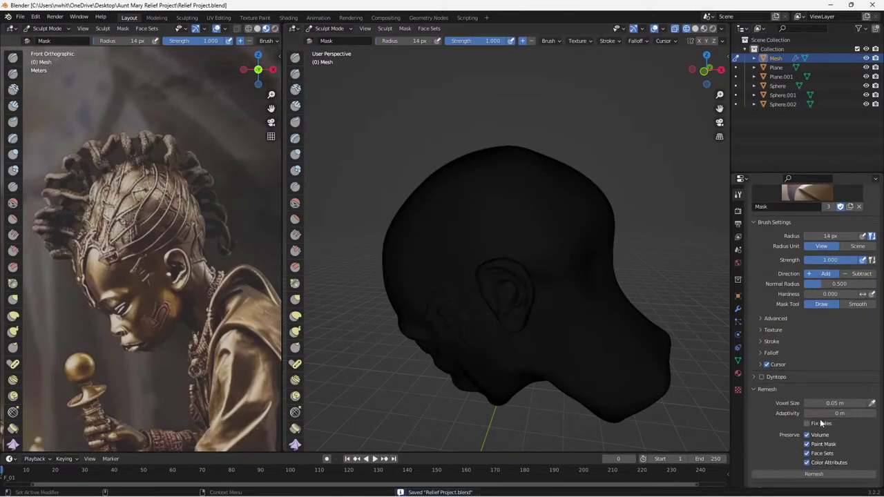
left_click(822, 403)
type("0.0")
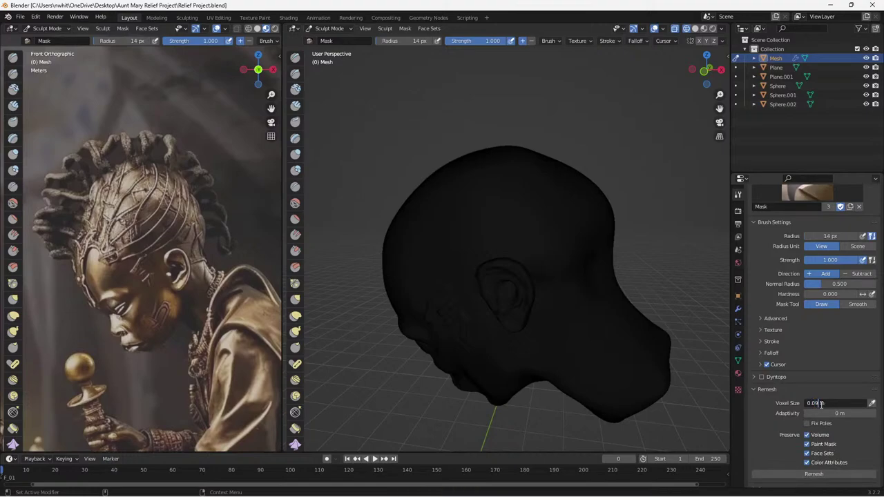
type("9")
key("Return")
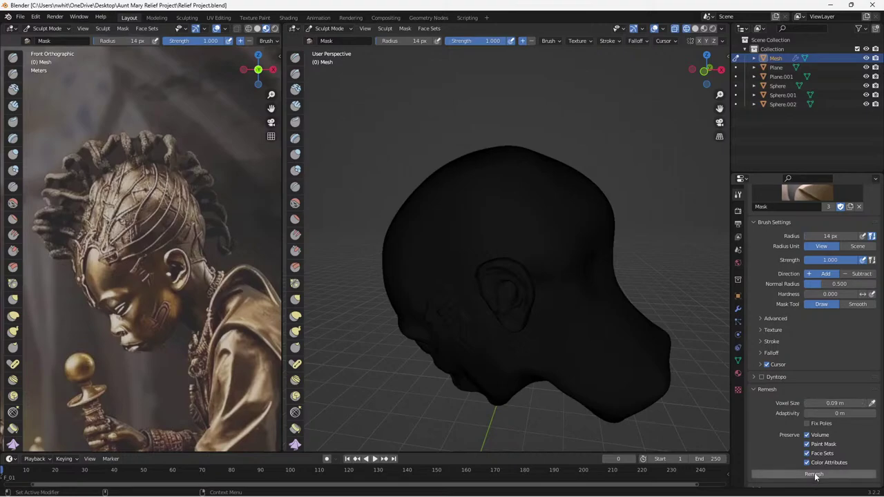
left_click(815, 474)
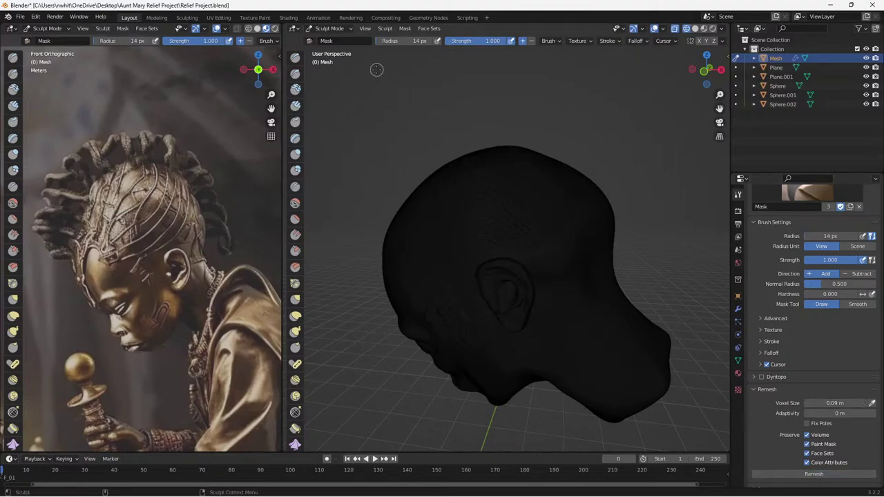
Return to Object Mode with solid shading and inspect how the remeshed scalp fits the head from the side and front.
left_click(346, 31)
left_click(344, 40)
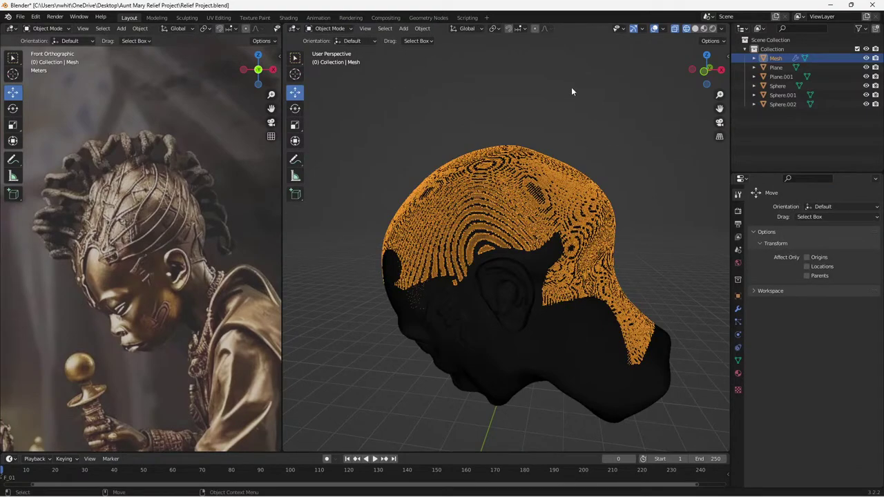
left_click(697, 29)
mouse_move(666, 55)
middle_mouse_down()
mouse_move(611, 126)
mouse_move(666, 122)
mouse_move(651, 143)
middle_mouse_up()
scroll(520, 282, "up", 5)
middle_click_drag(521, 282, 631, 214)
scroll(631, 214, "down", 8)
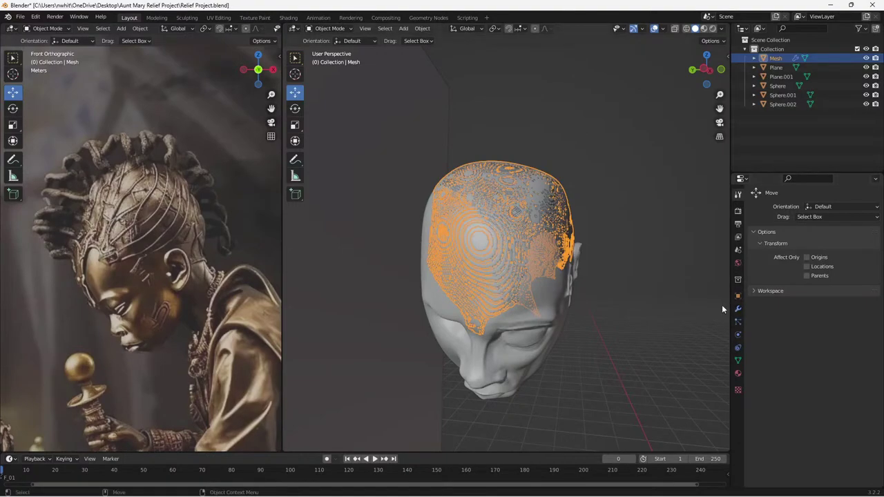
Undo the scalp remesh and check the scalp surface over the forehead.
key("ctrl+Tab")
key("ctrl+i")
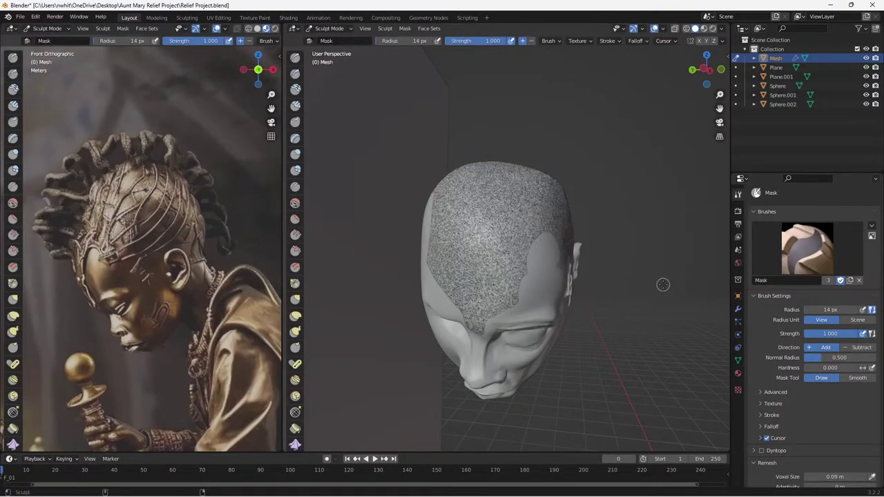
scroll(624, 316, "up", 6)
scroll(628, 312, "down", 3)
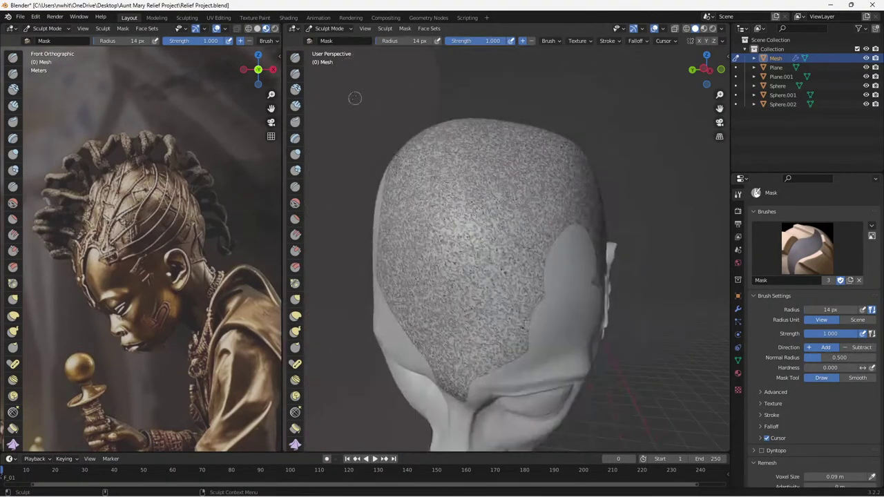
Switch to Object Mode and move the scalp mesh straight up along Z, above the head.
left_click(330, 28)
left_click(331, 42)
scroll(517, 237, "down", 4)
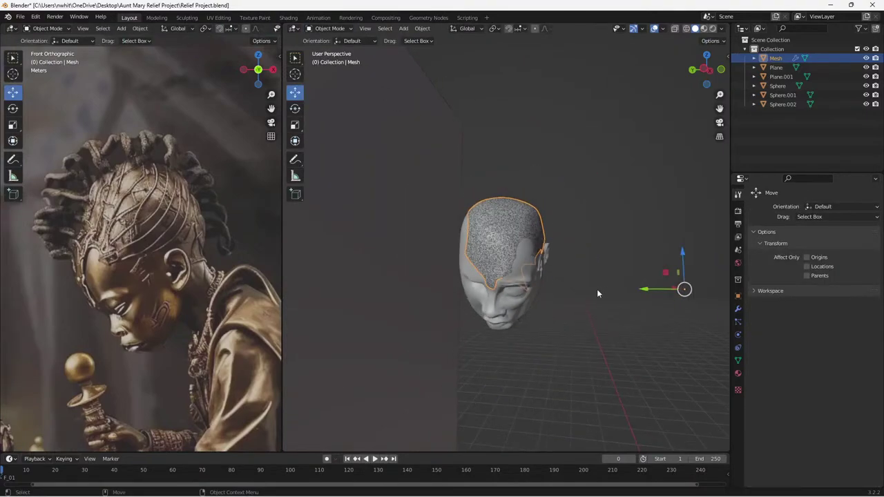
left_click_drag(682, 255, 680, 197)
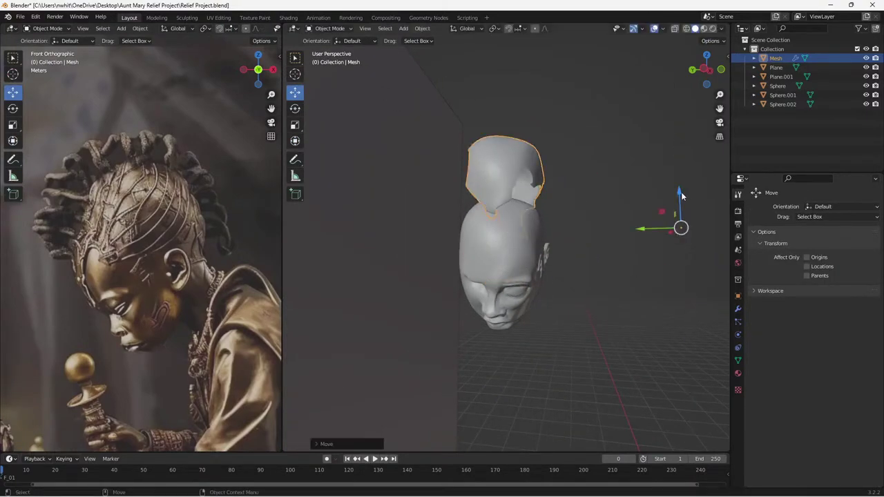
Try remeshing the raised scalp mesh in Sculpt Mode at a 0.09 m voxel size, inspect its edges, and undo the remesh.
left_click(329, 28)
left_click(335, 59)
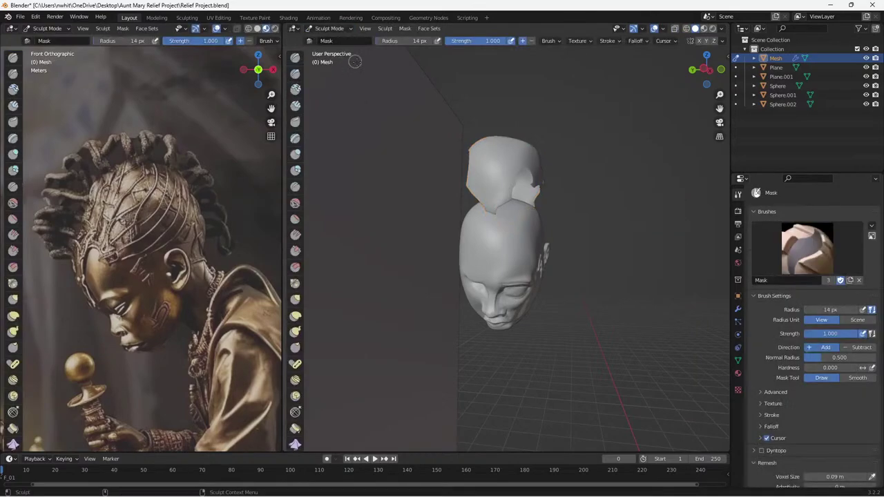
scroll(817, 278, "down", 3)
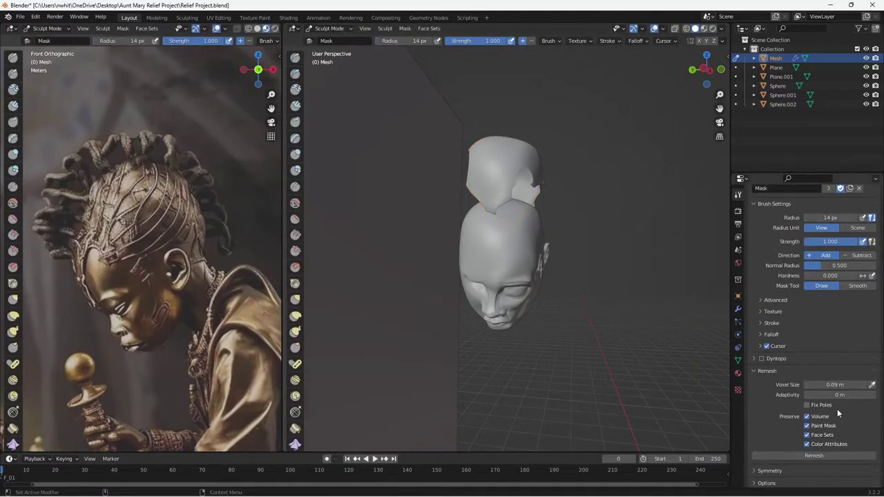
left_click(836, 454)
scroll(588, 225, "up", 5)
mouse_move(622, 184)
middle_mouse_down()
mouse_move(617, 294)
mouse_move(468, 318)
mouse_move(428, 304)
mouse_move(509, 290)
mouse_move(604, 317)
middle_mouse_up()
key("ctrl+z")
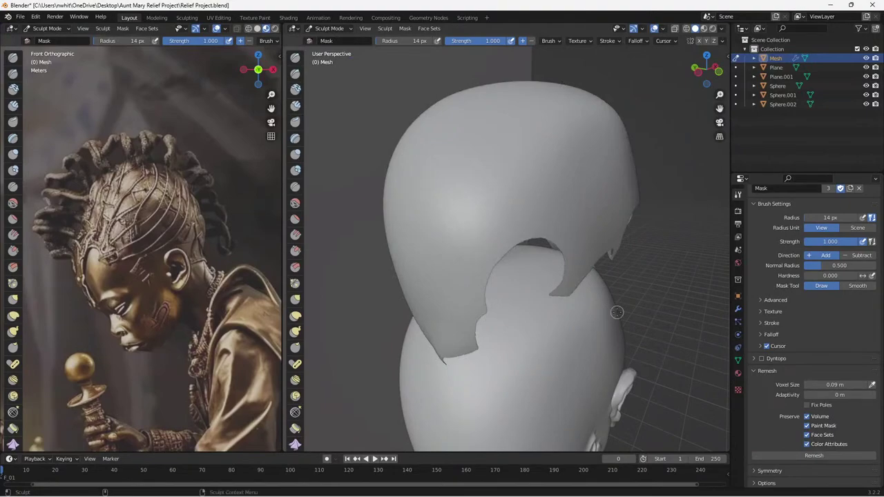
Save the file and open the modifier settings of the scalp mesh.
key("ctrl+s")
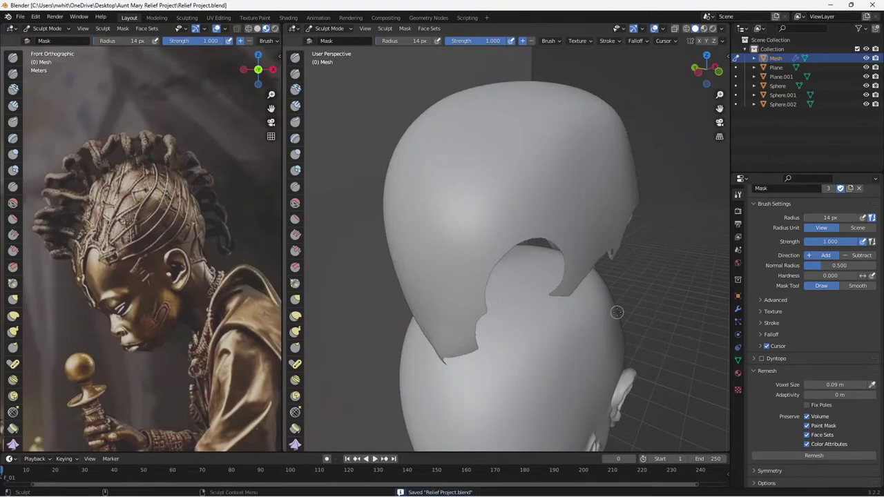
left_click(737, 308)
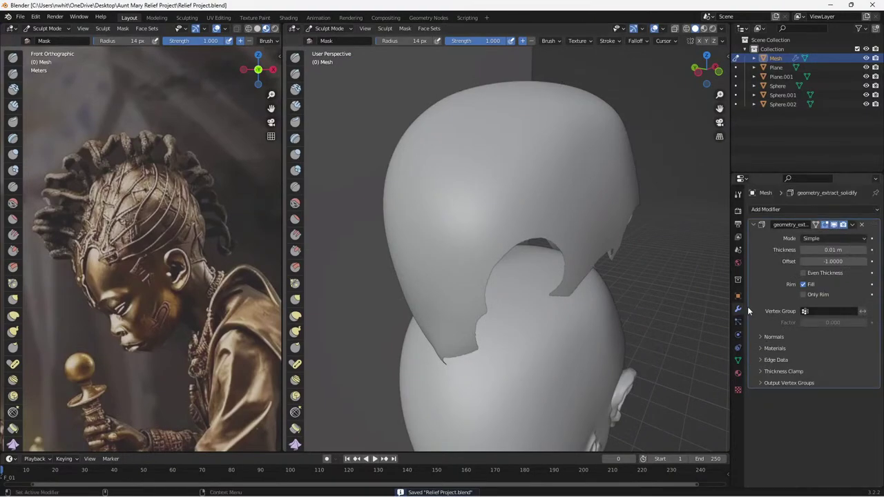
Add a second Solidify modifier to the extracted scalp piece with a thickness of 0.16 m.
left_click(780, 207)
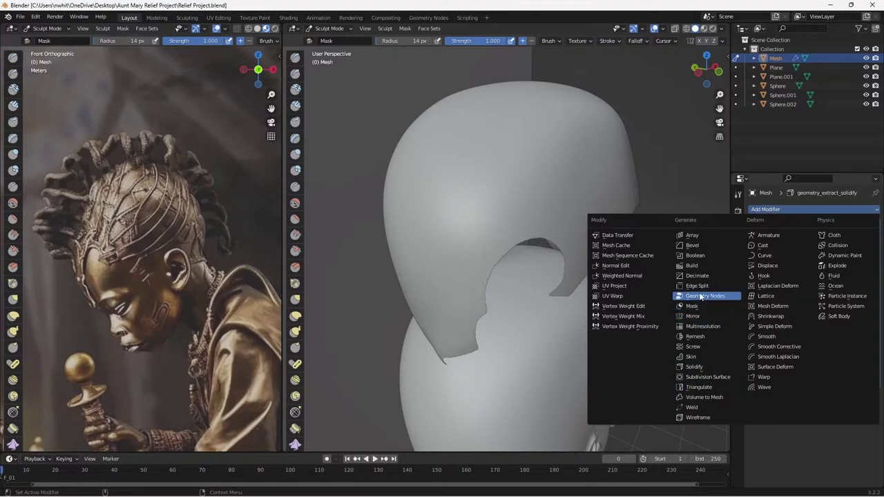
left_click(690, 367)
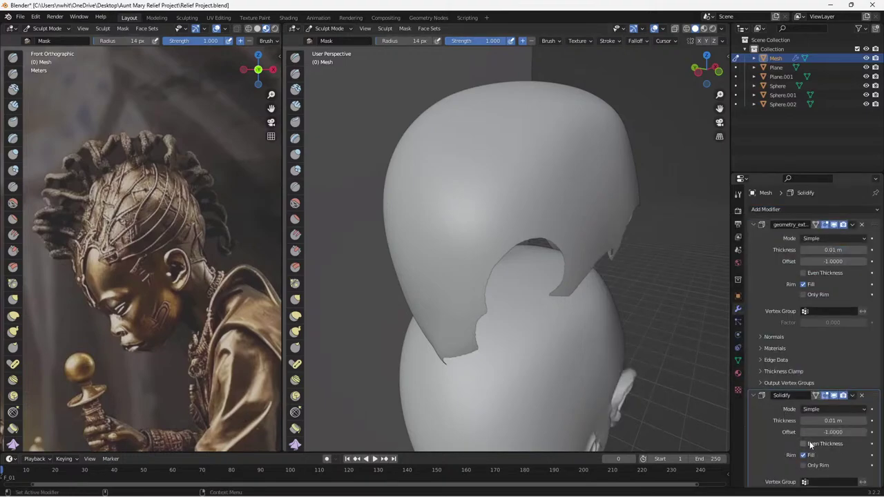
mouse_move(833, 420)
left_mouse_down()
mouse_move(866, 420)
mouse_move(821, 420)
left_mouse_up()
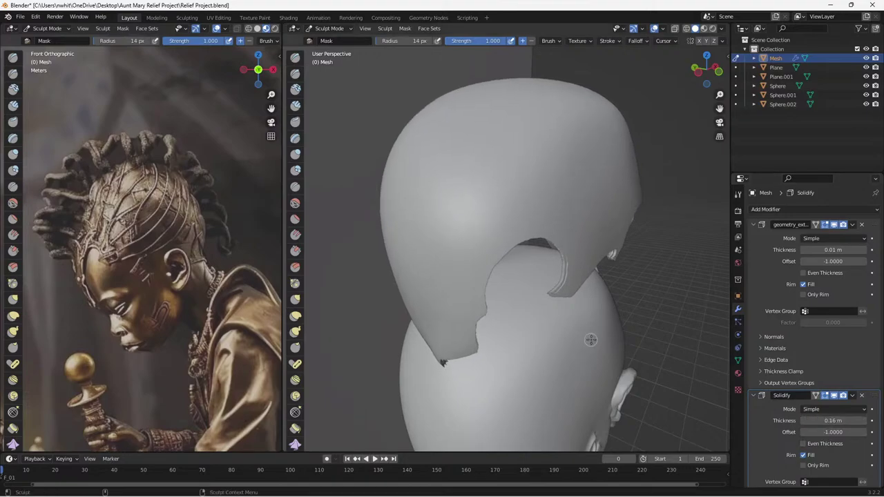
scroll(592, 341, "up", 1)
middle_click_drag(611, 355, 574, 339)
Try the Complex mode on the new Solidify modifier, inspect the shell, and return to Simple mode.
left_click(818, 410)
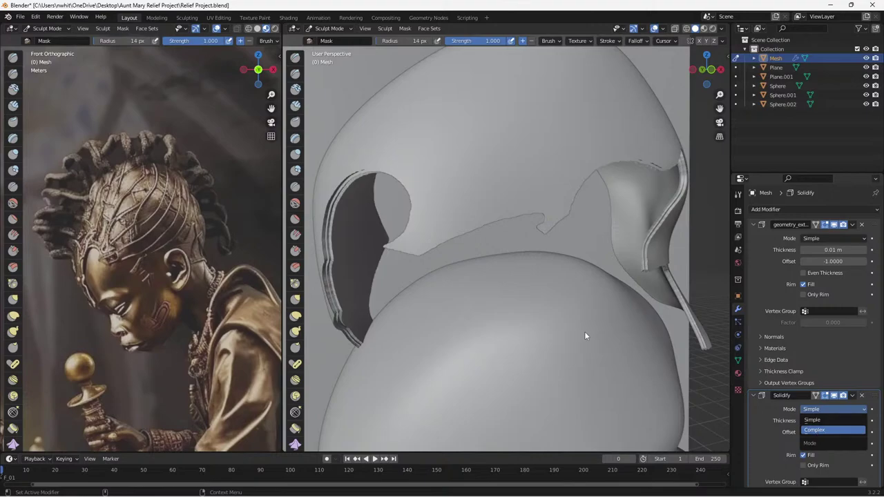
key("Return")
middle_click_drag(570, 333, 639, 296)
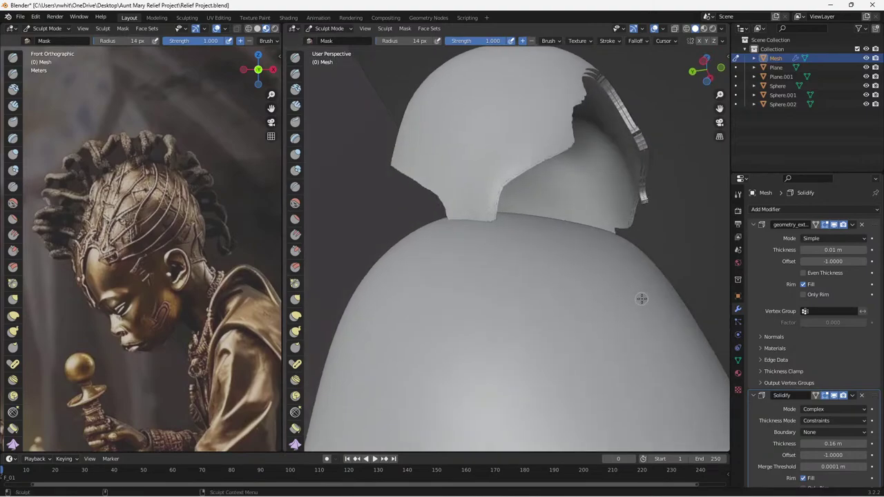
left_click(823, 409)
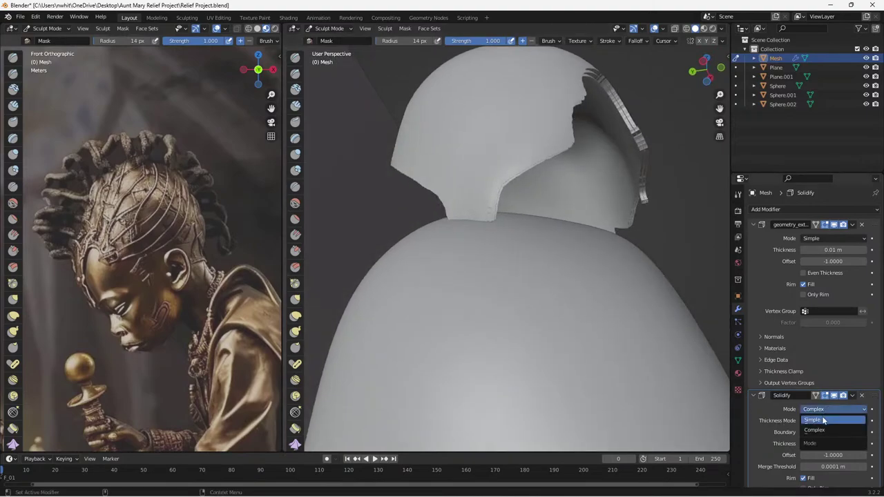
left_click(822, 420)
Enable Even Thickness on the new Solidify modifier and test the shell's rim with Fill turned off.
scroll(768, 440, "down", 2)
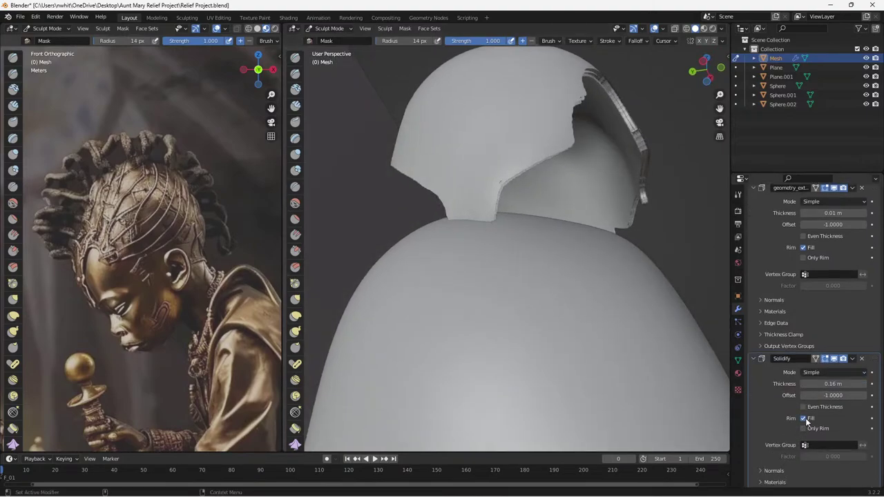
left_click(803, 418)
left_click(803, 407)
middle_click_drag(621, 359, 675, 312)
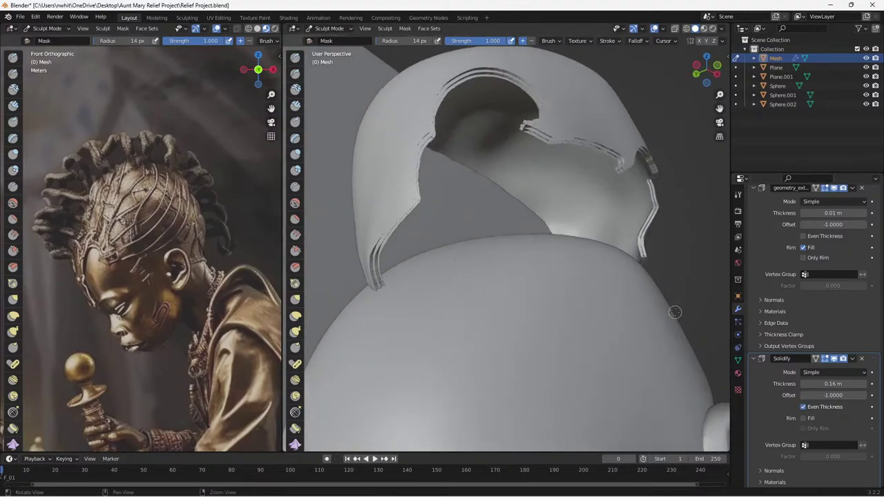
scroll(763, 423, "down", 2)
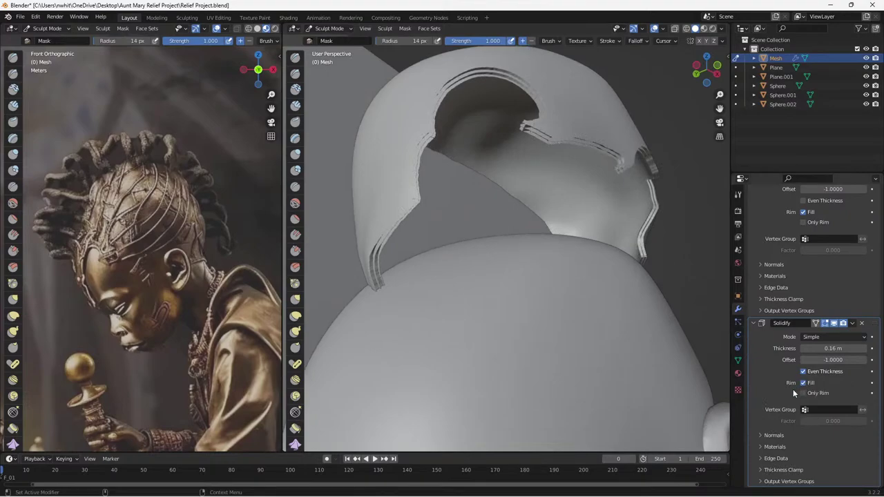
Try Only Rim on the new Solidify modifier, testing a thickness of 0.23 m.
left_click(802, 393)
middle_click_drag(631, 292, 667, 287)
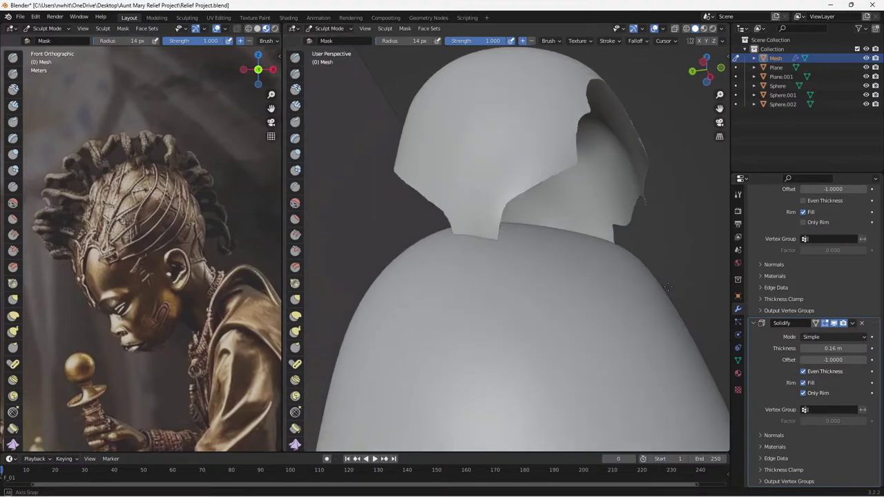
left_click(803, 382)
left_click(804, 383)
left_click(804, 371)
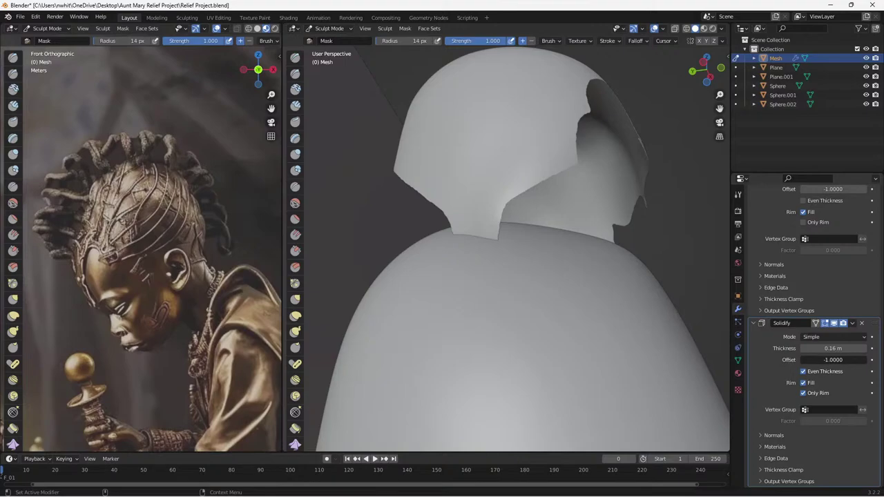
left_click(832, 360)
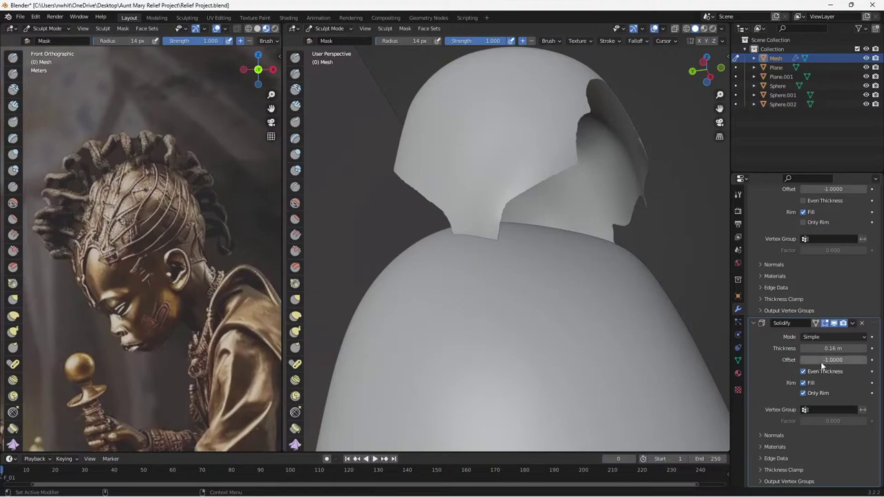
key("Return")
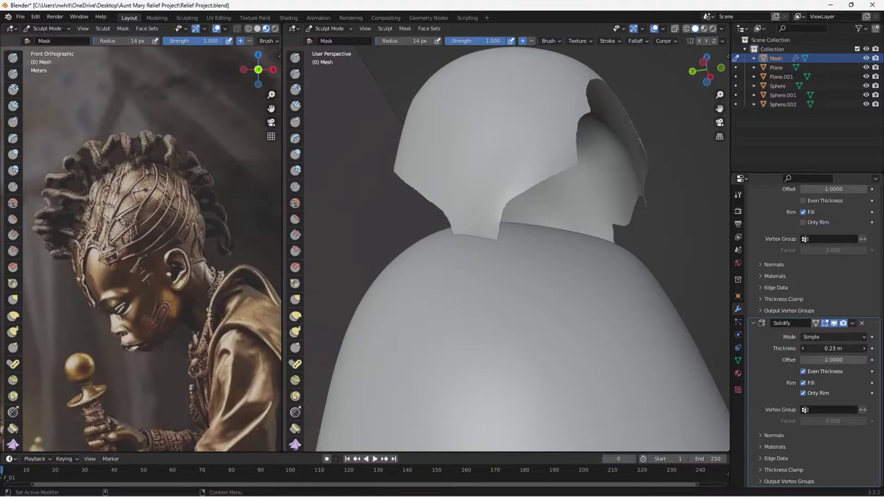
left_click_drag(823, 351, 812, 351)
left_click(803, 393)
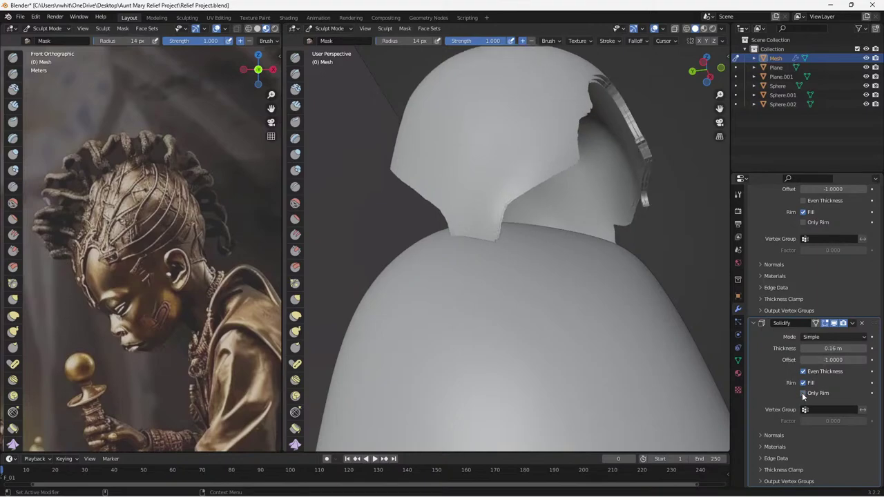
Save the project and apply the second Solidify modifier to the scalp piece.
mouse_move(665, 291)
middle_mouse_down()
mouse_move(617, 314)
mouse_move(611, 328)
mouse_move(665, 326)
mouse_move(665, 270)
mouse_move(612, 270)
mouse_move(596, 288)
mouse_move(511, 315)
mouse_move(557, 341)
mouse_move(598, 335)
mouse_move(622, 317)
mouse_move(714, 304)
middle_mouse_up()
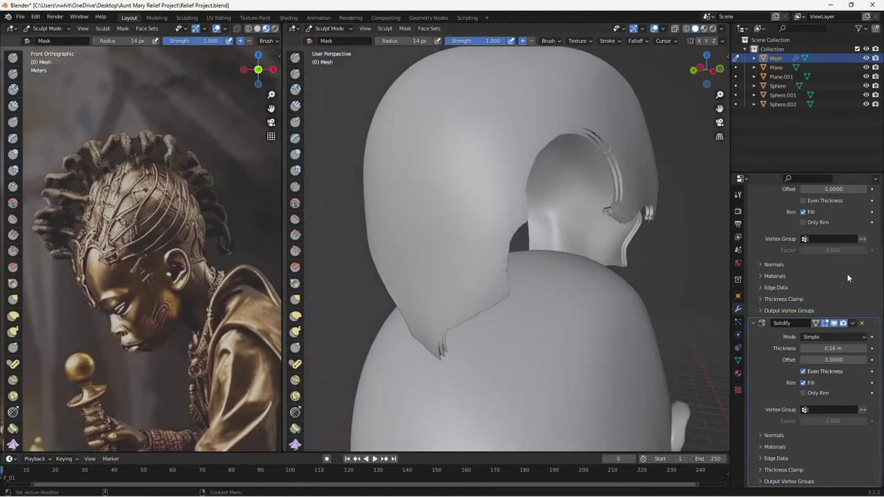
key("ctrl+s")
left_click(852, 323)
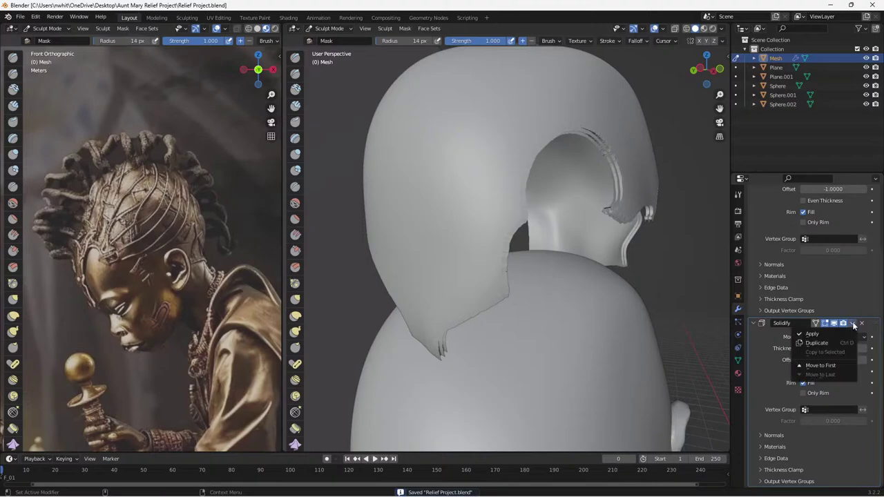
left_click(822, 334)
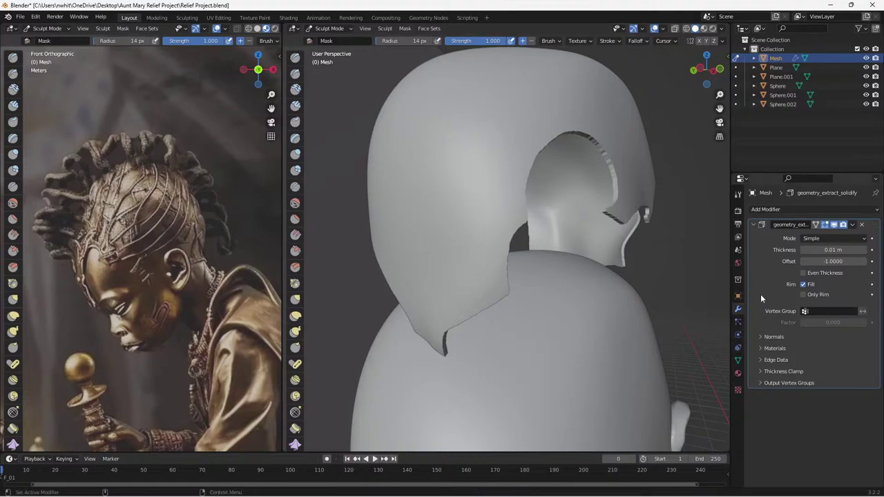
Remesh the thickened scalp piece with a 0.09 m voxel size and inspect its edges from several sides.
left_click(738, 210)
left_click(738, 196)
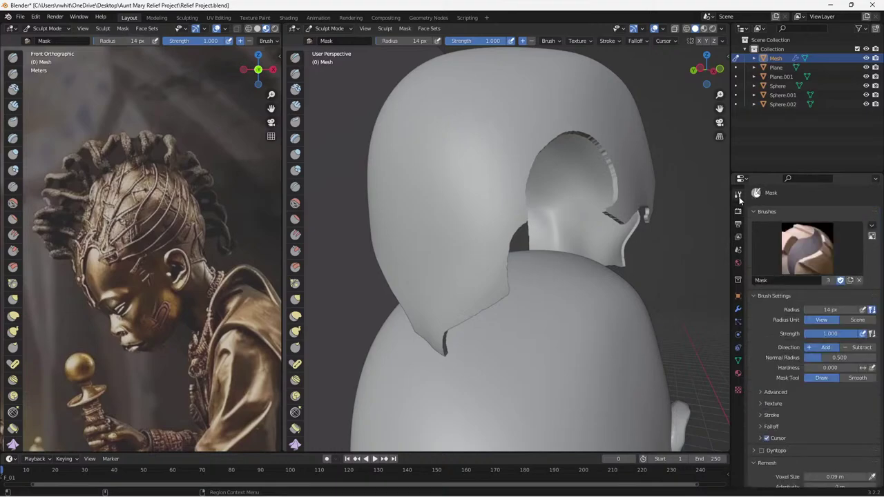
scroll(836, 402, "down", 3)
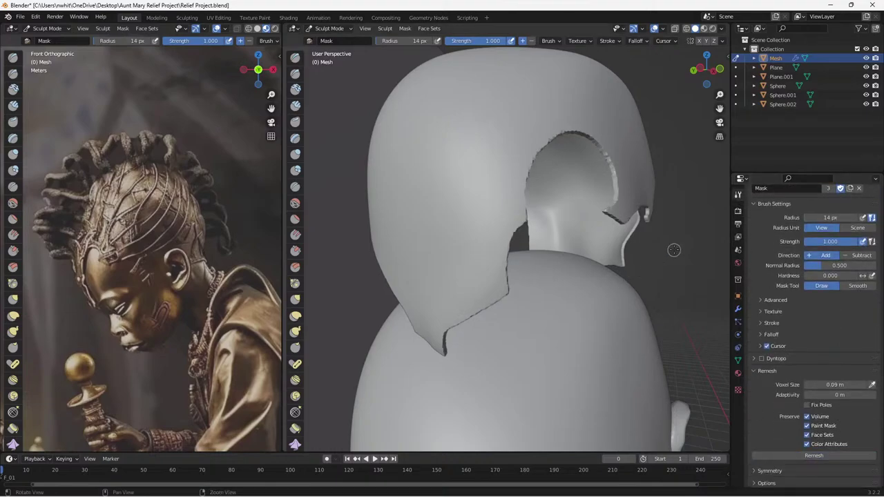
middle_click_drag(673, 250, 620, 265)
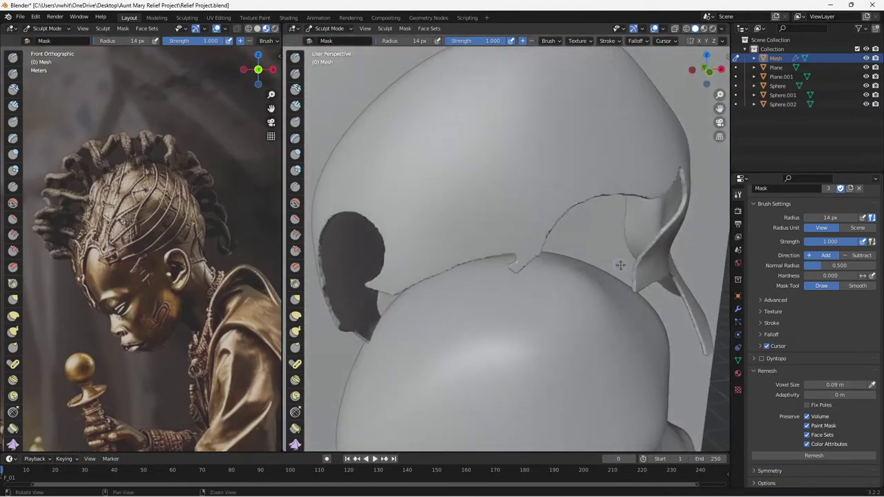
scroll(611, 297, "down", 4)
middle_click_drag(610, 316, 648, 303)
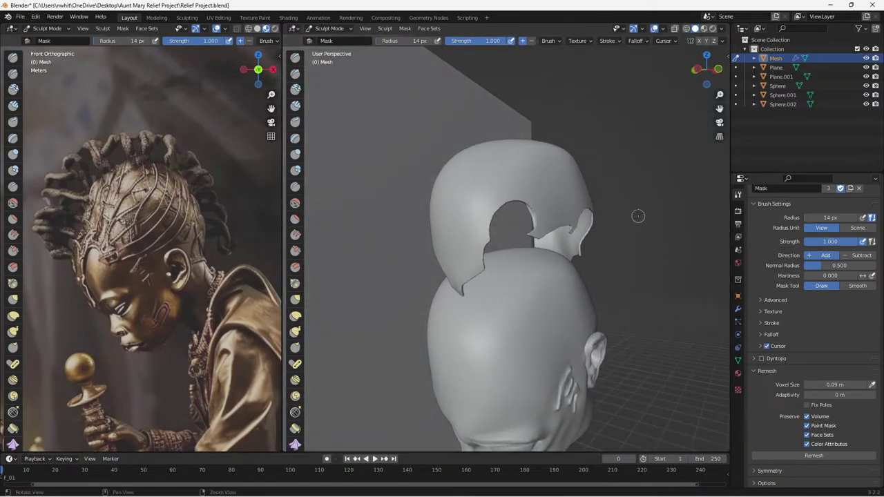
left_click(686, 29)
left_click(694, 28)
middle_click_drag(626, 184, 563, 192)
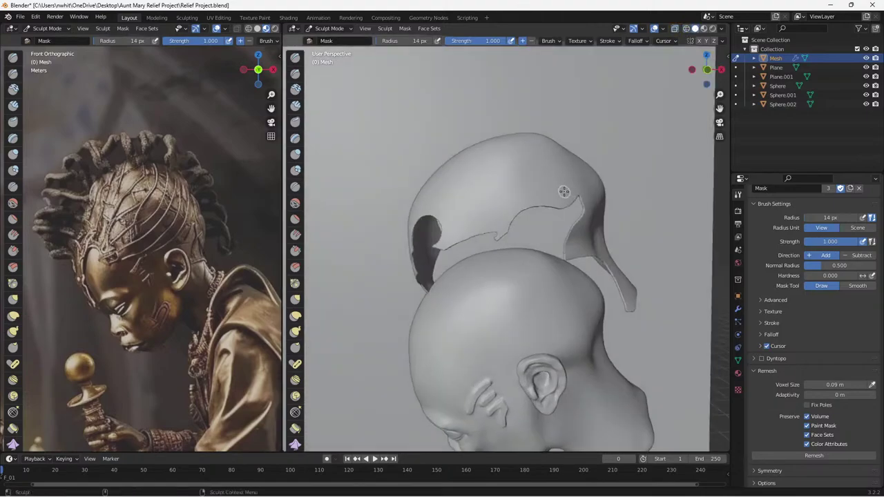
Switch to Object Mode and move the scalp piece straight down onto the head so it lines up with the skull.
left_click(329, 28)
left_click(332, 38)
scroll(499, 212, "down", 3)
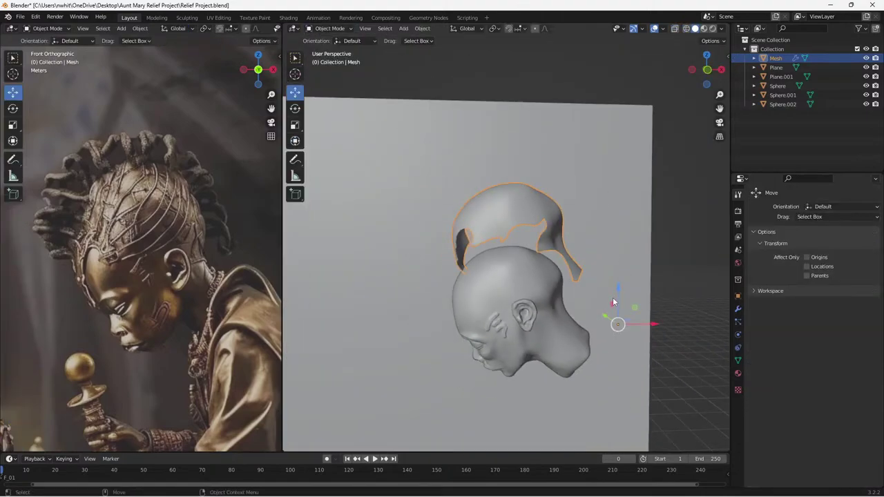
left_click_drag(613, 302, 599, 428)
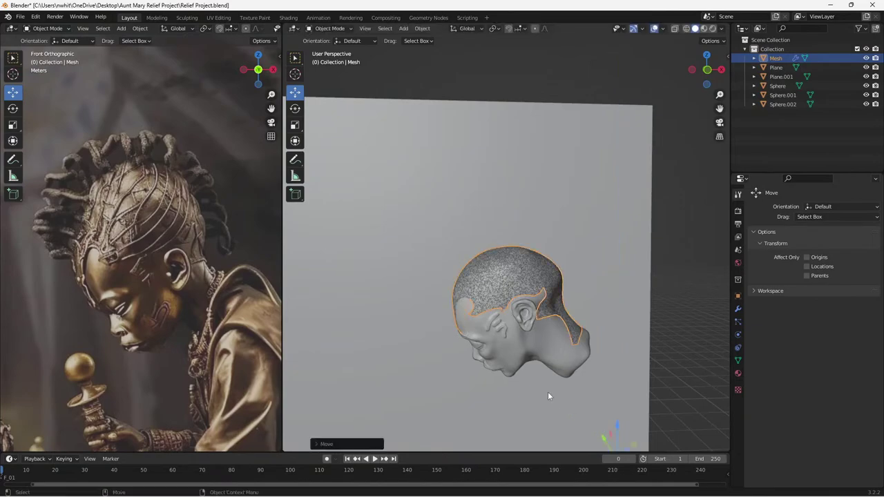
scroll(487, 322, "up", 4)
scroll(509, 318, "down", 2)
middle_click_drag(509, 318, 492, 231, "shift")
middle_click_drag(491, 231, 357, 70)
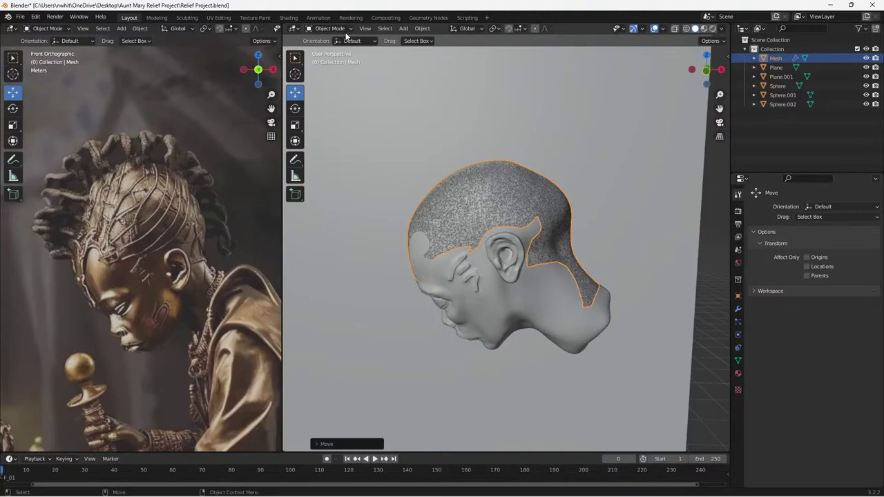
Put the scalp piece into Sculpt Mode, check its fit on the head, and save the project.
left_click(347, 30)
left_click(345, 60)
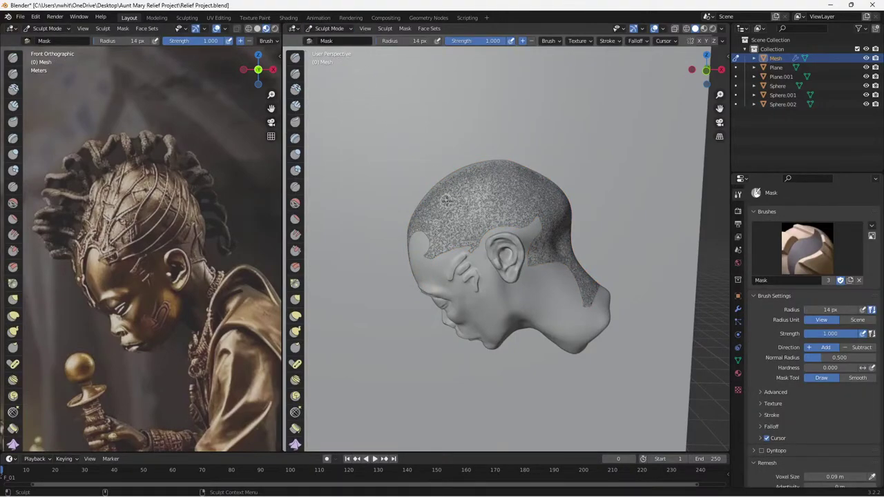
mouse_move(447, 200)
middle_mouse_down()
mouse_move(560, 170)
mouse_move(473, 209)
middle_mouse_up()
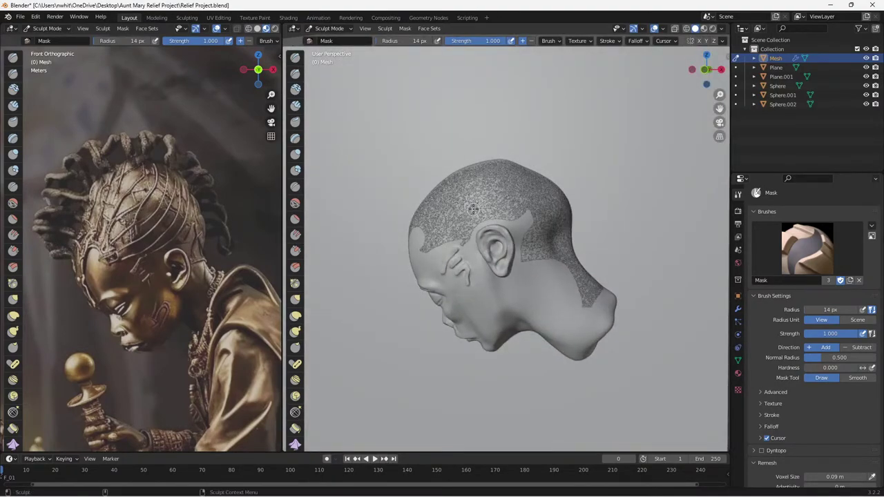
key("ctrl+s")
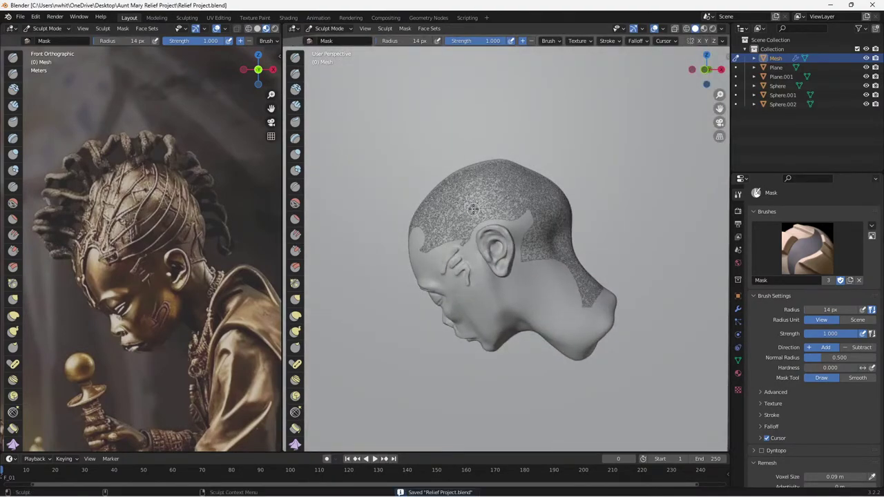
Return to Object Mode and set the scalp piece's origin to its geometry.
left_click(330, 28)
left_click(333, 38)
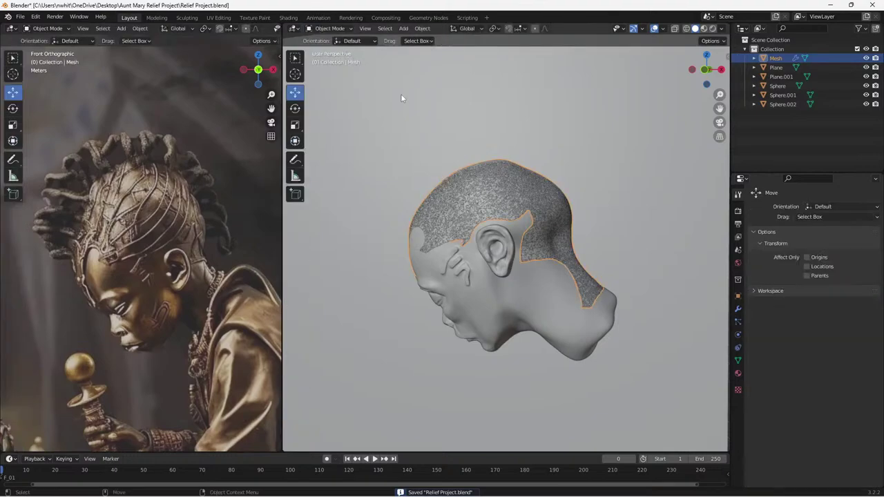
left_click(422, 28)
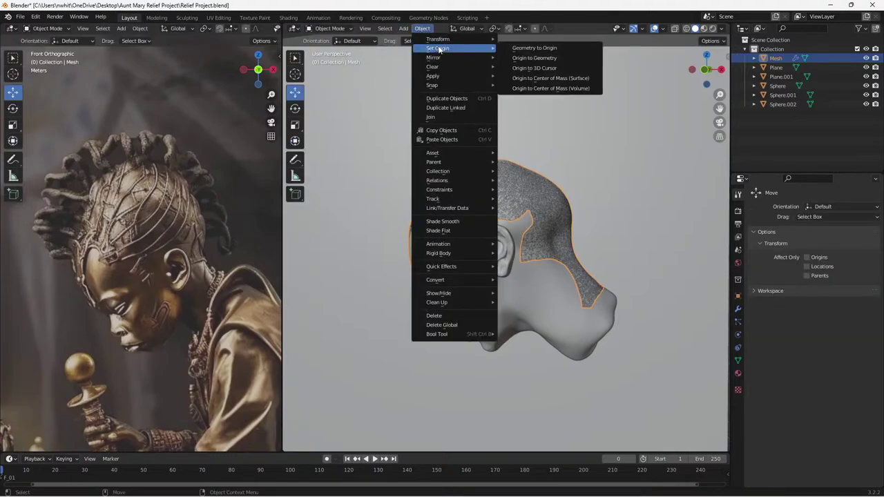
mouse_move(453, 39)
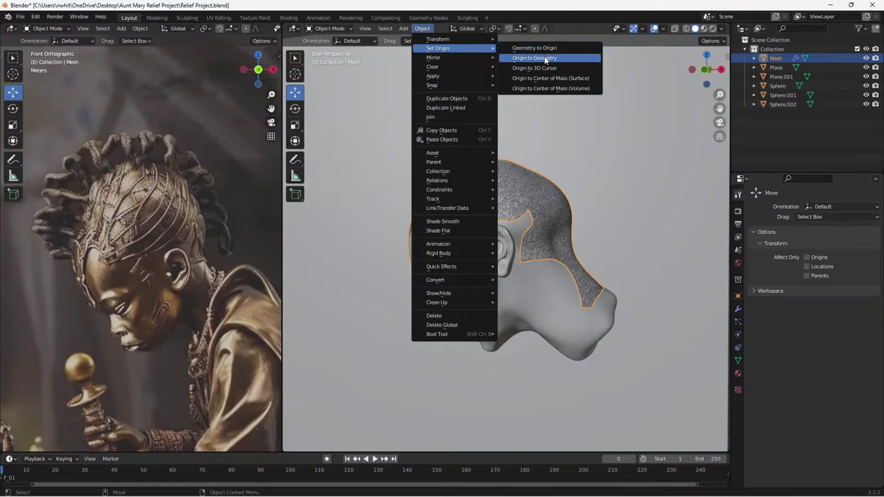
left_click(536, 58)
Select the head and set its origin to its geometry.
left_click(501, 295)
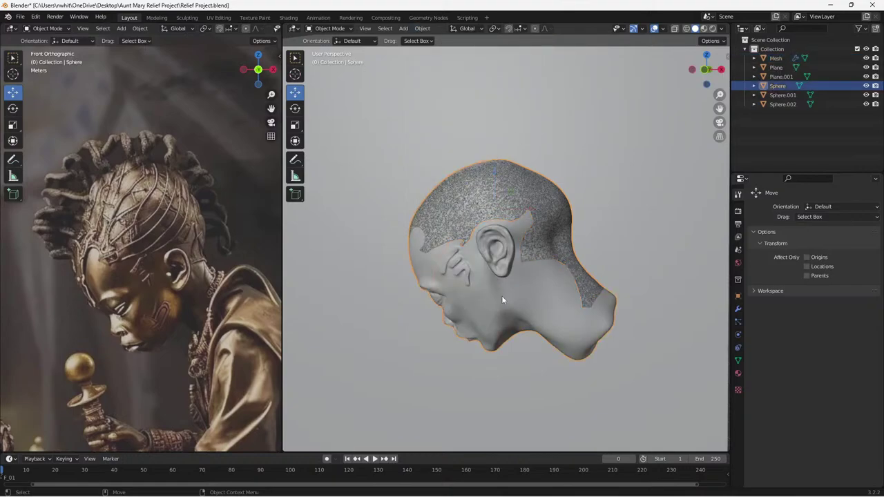
left_click(422, 29)
mouse_move(440, 49)
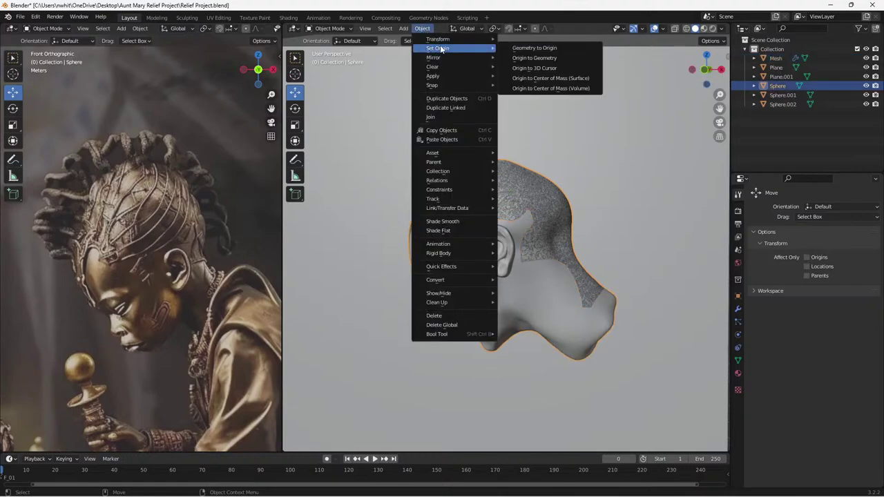
left_click(558, 58)
Save the project and make the scalp piece the active object.
left_click(496, 236)
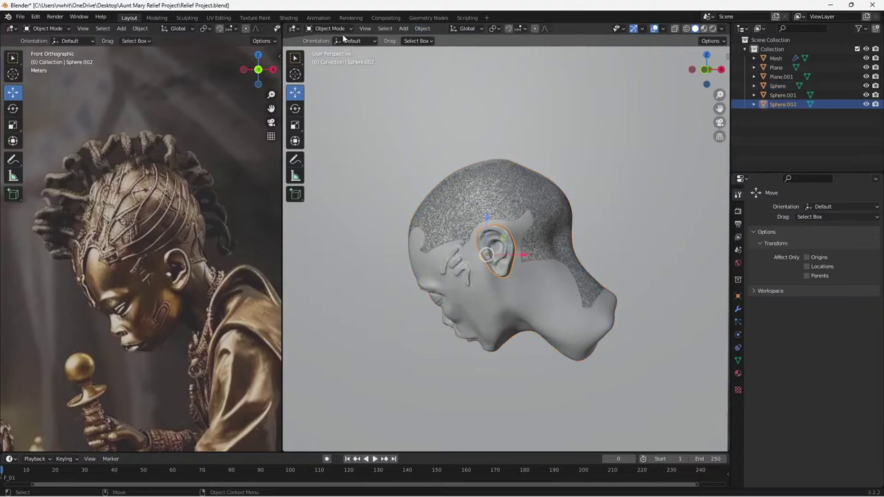
key("ctrl+s")
scroll(486, 225, "up", 1)
left_click(467, 175)
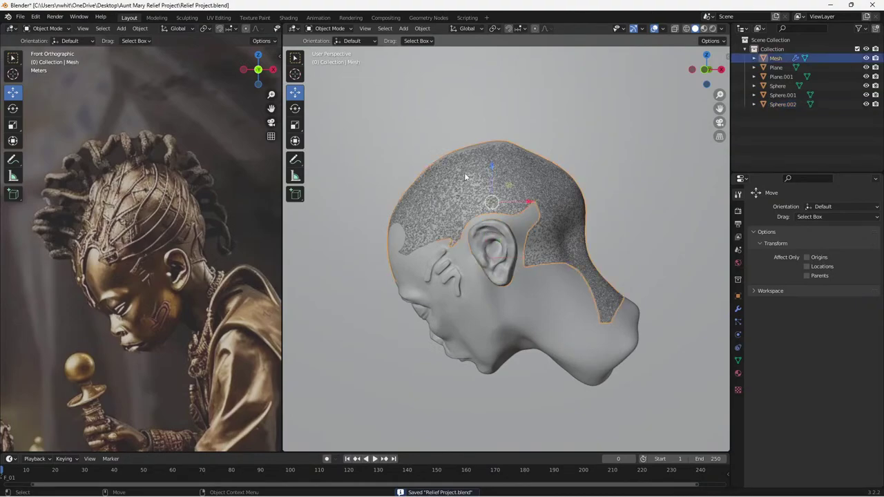
Put the scalp piece into Sculpt Mode and inspect how it sits on the head.
left_click(342, 29)
left_click(332, 60)
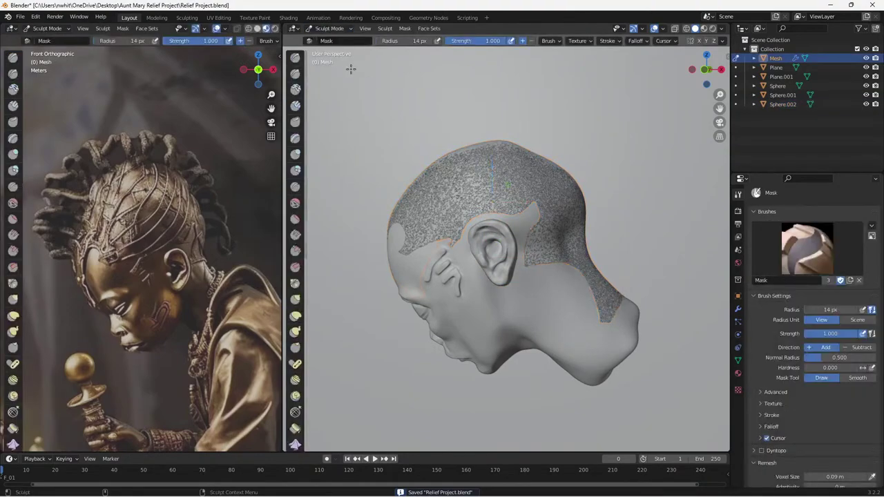
middle_click_drag(352, 69, 430, 131)
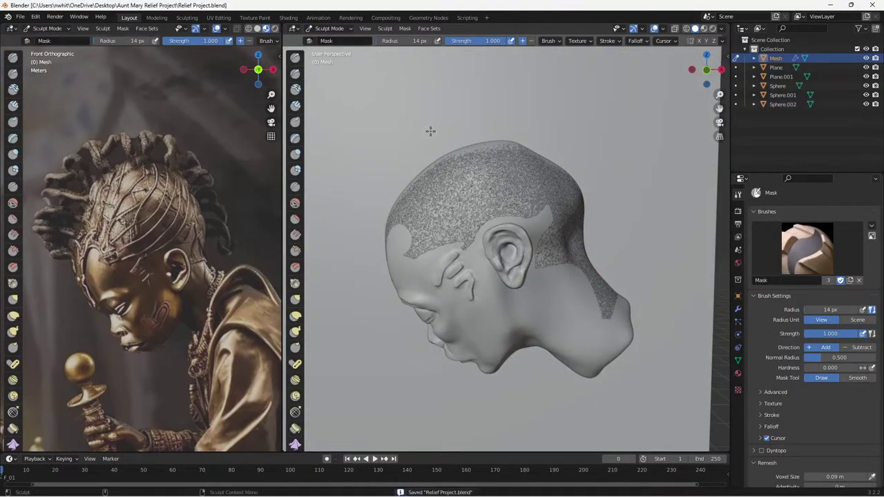
scroll(424, 128, "down", 2)
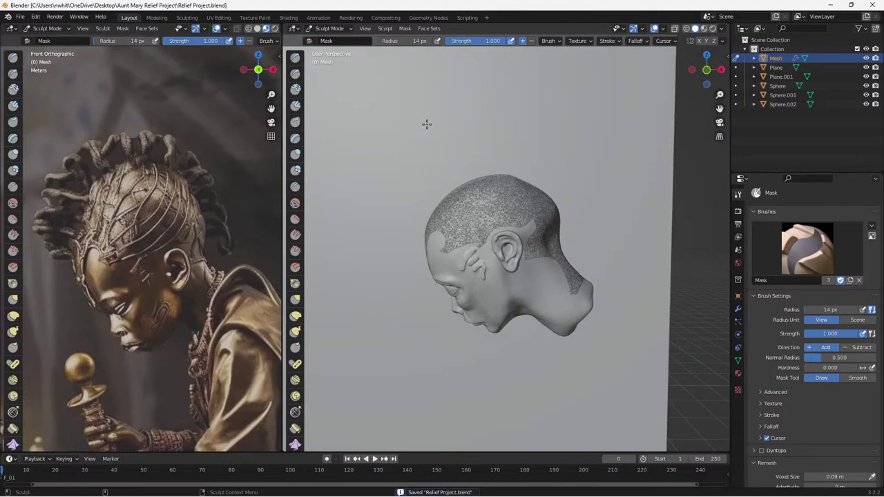
mouse_move(427, 124)
middle_mouse_down()
mouse_move(458, 136)
mouse_move(507, 134)
mouse_move(454, 136)
mouse_move(479, 137)
middle_mouse_up()
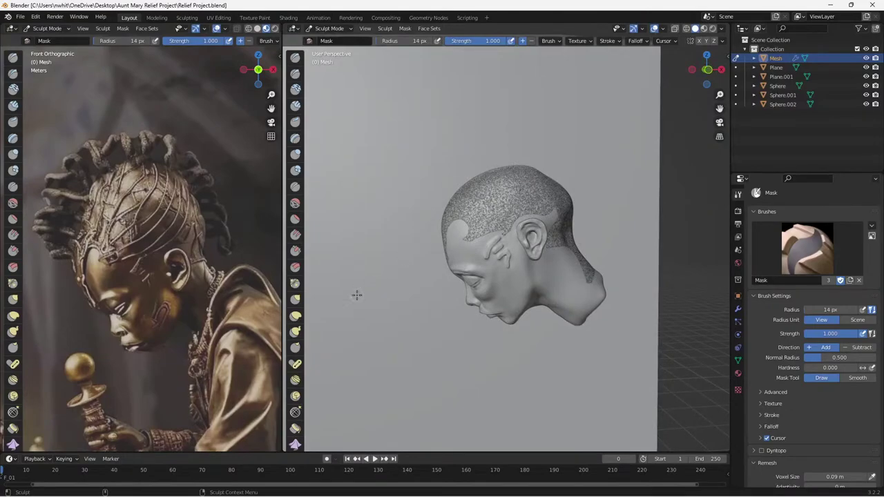
Switch to OBS to check the live stream chat, and return to Blender.
mouse_move(469, 486)
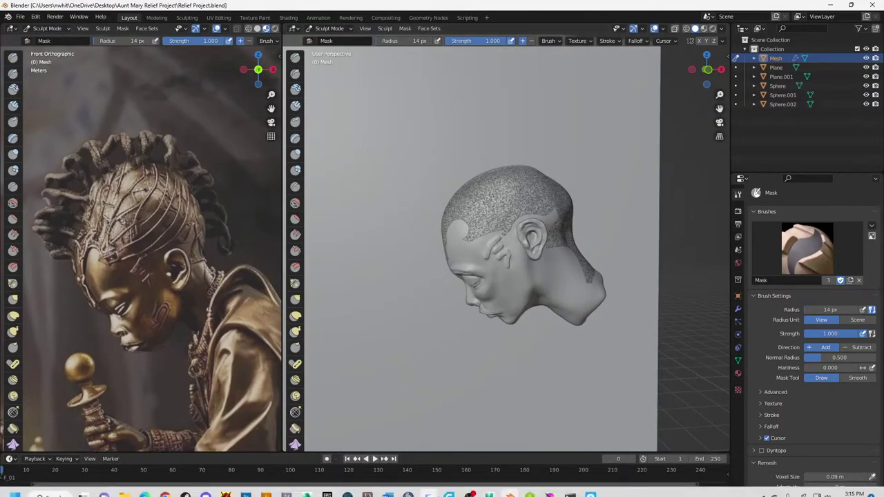
left_click(468, 486)
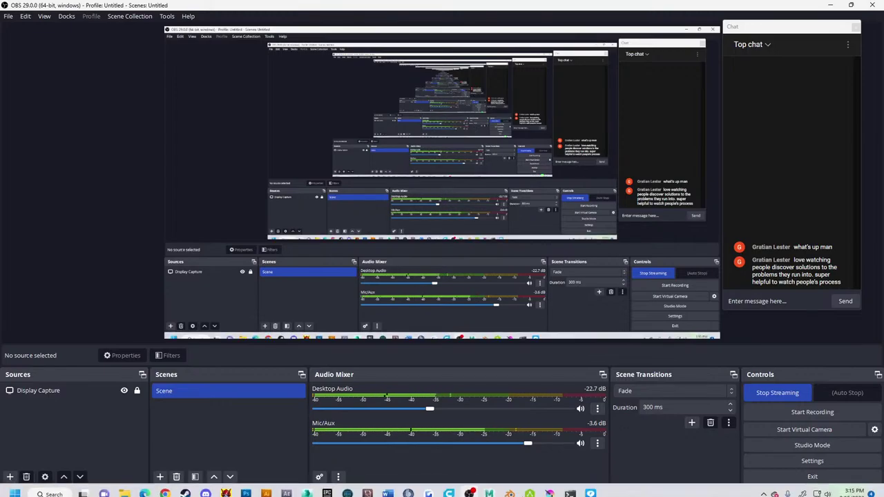
left_click(508, 488)
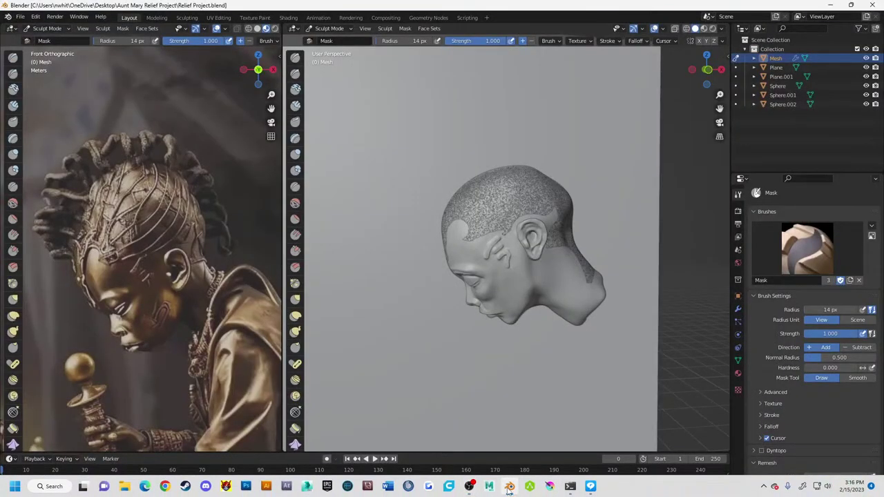
Examine the scalp piece's surface and edges around the forehead, ear and neck, and set the Mask brush radius to 55 px.
scroll(483, 208, "up", 2)
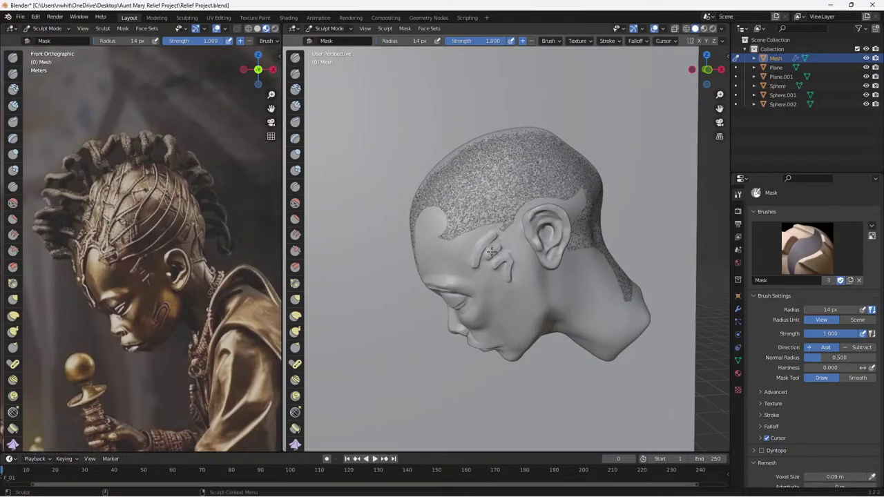
mouse_move(479, 296)
middle_mouse_down()
mouse_move(587, 307)
mouse_move(477, 314)
mouse_move(321, 297)
mouse_move(451, 322)
mouse_move(488, 294)
middle_mouse_up()
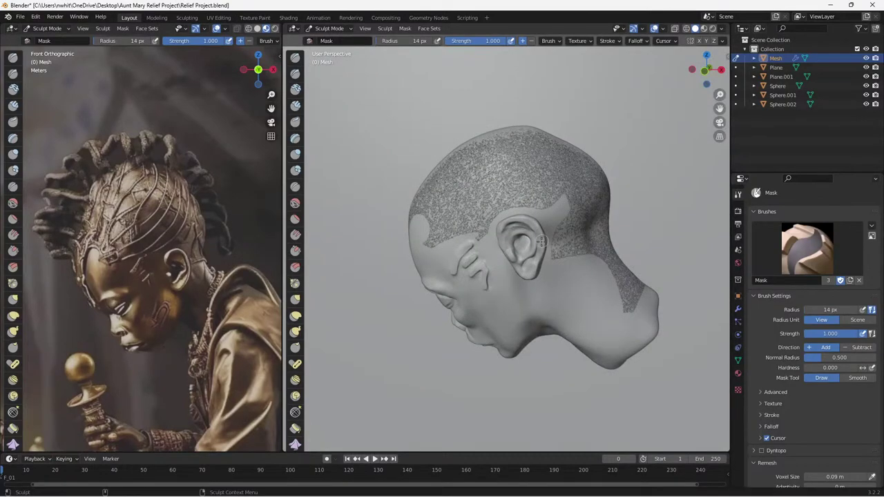
left_click(329, 28)
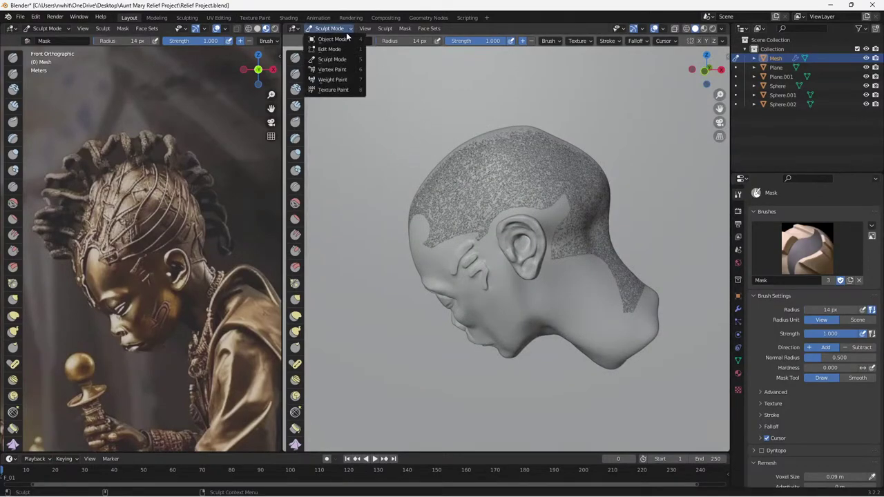
middle_click_drag(586, 183, 647, 181)
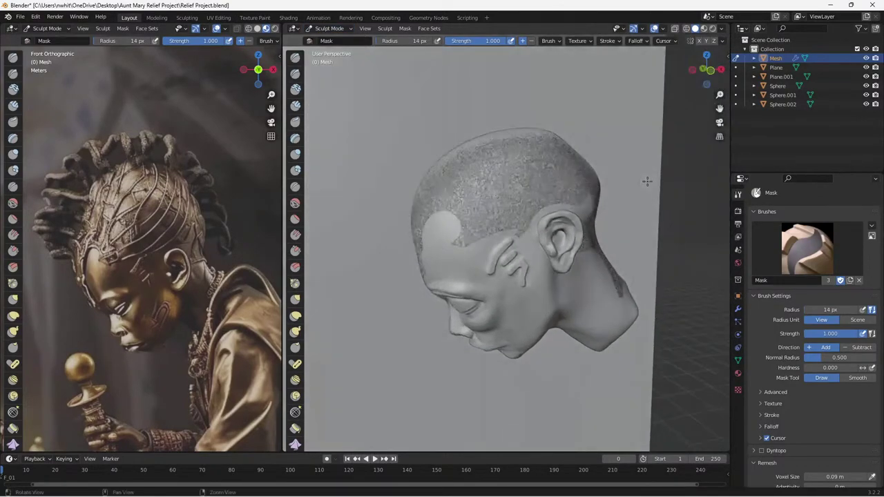
scroll(570, 233, "up", 3)
scroll(569, 234, "up", 1)
mouse_move(566, 234)
middle_mouse_down()
mouse_move(642, 266)
mouse_move(562, 259)
mouse_move(570, 221)
mouse_move(571, 235)
mouse_move(634, 190)
mouse_move(565, 222)
middle_mouse_up()
scroll(563, 259, "down", 3)
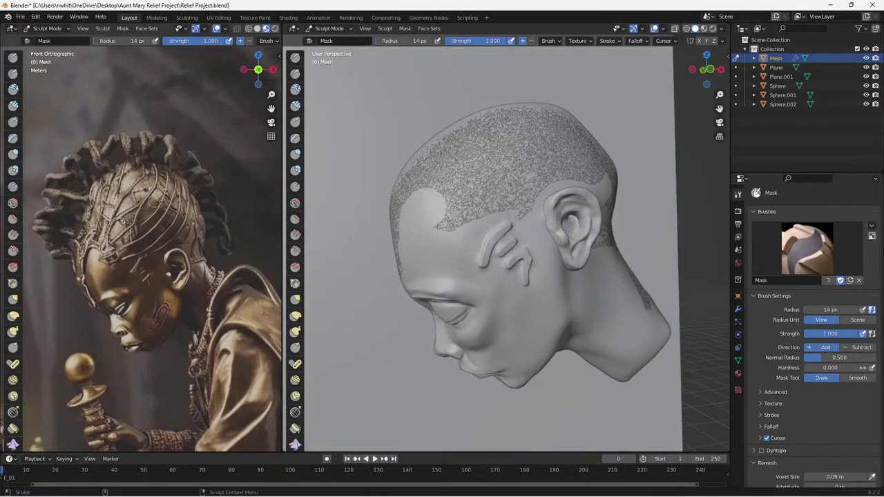
middle_click_drag(428, 225, 438, 228)
mouse_move(671, 239)
middle_mouse_down()
mouse_move(624, 242)
mouse_move(657, 237)
middle_mouse_up()
scroll(607, 274, "down", 1)
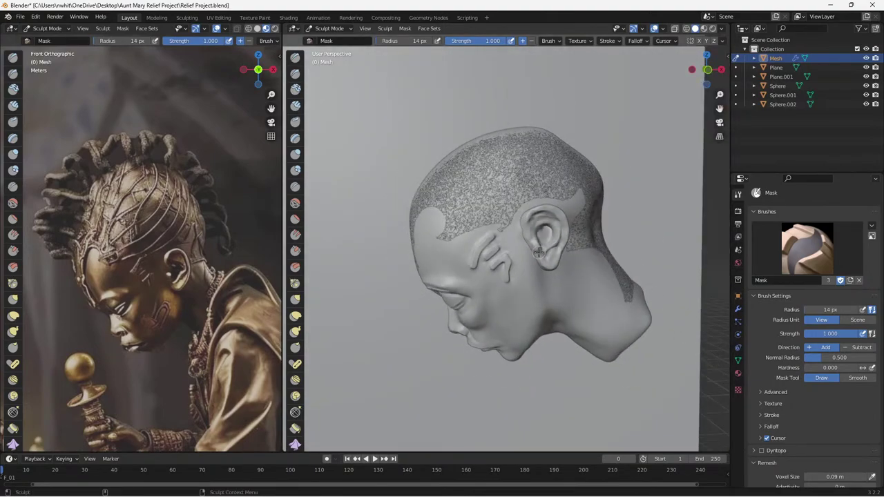
key("f")
Return to Object Mode and apply the scalp piece's geometry_extract_solidify modifier.
left_click(737, 309)
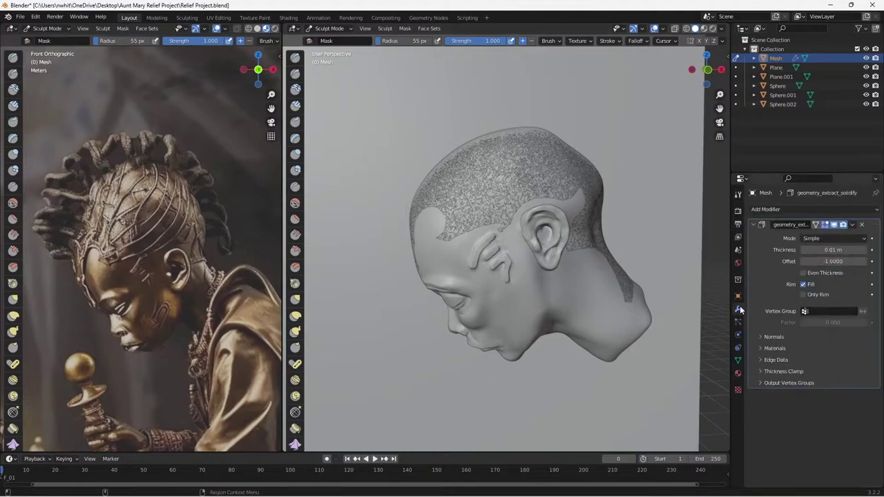
left_click(329, 29)
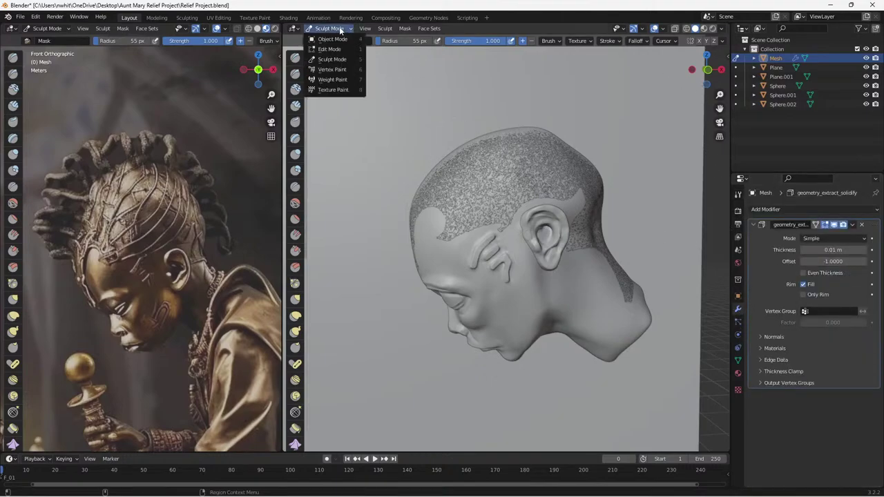
left_click(328, 34)
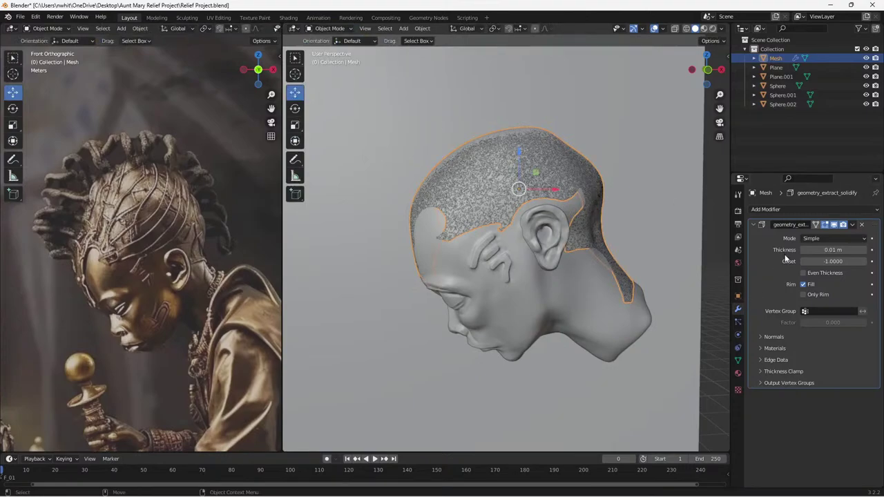
left_click(852, 225)
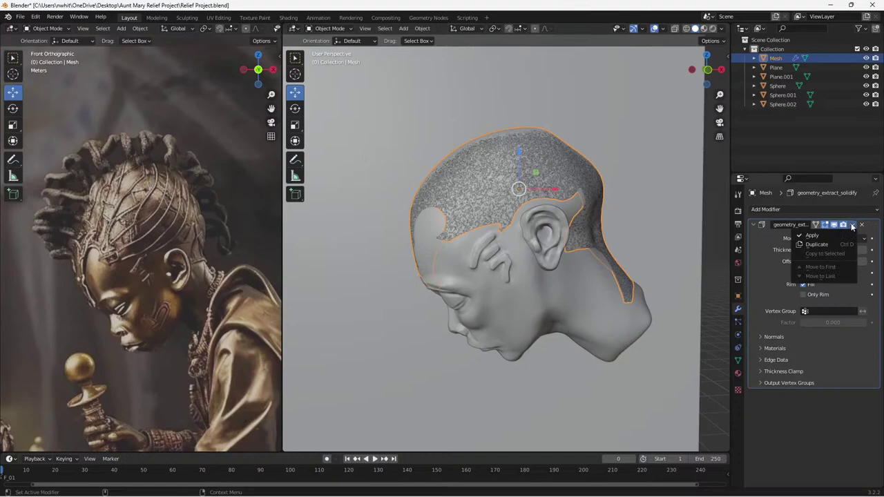
left_click(812, 236)
Add a Solidify modifier to the scalp piece and raise its thickness to 0.13 m.
left_click(786, 209)
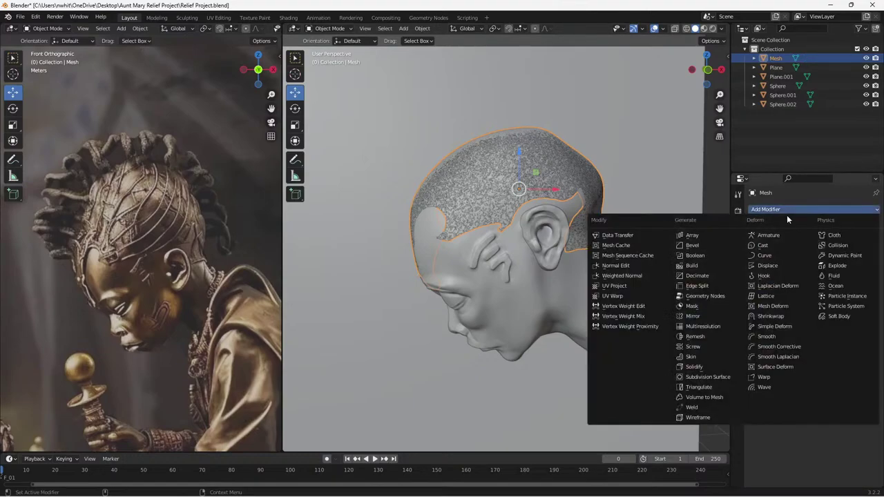
left_click(693, 366)
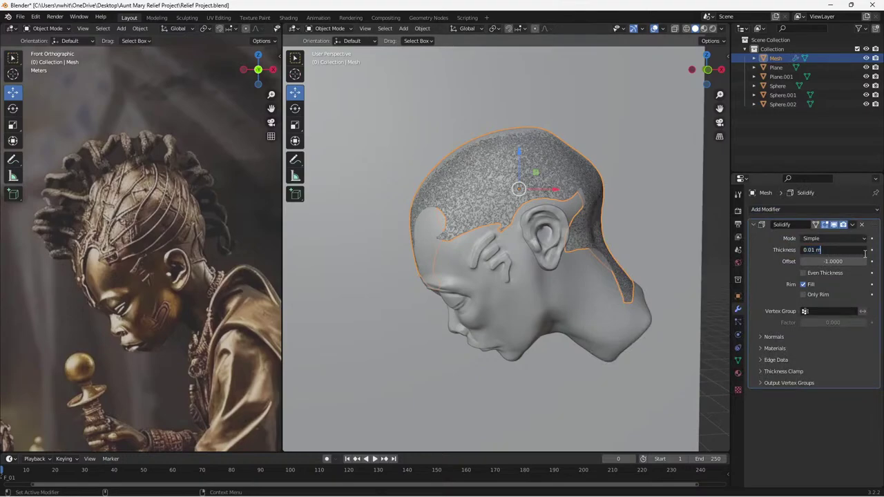
left_click(863, 250)
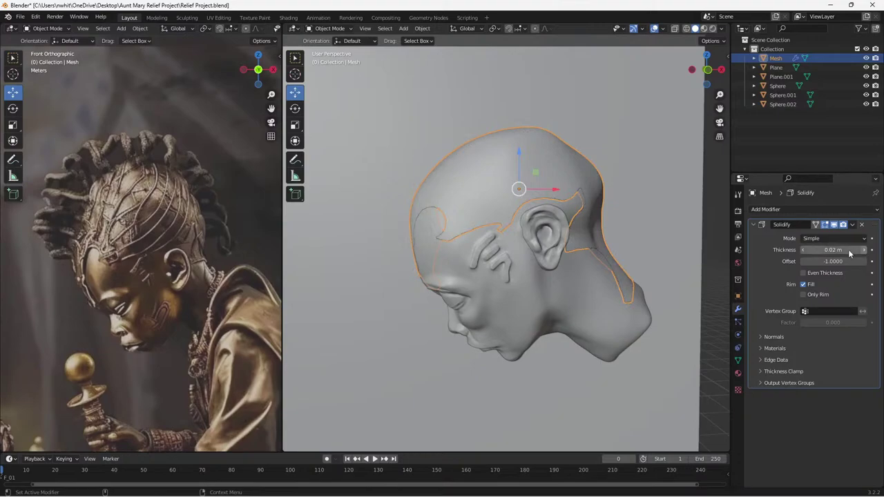
left_click(863, 250)
left_click(864, 250)
left_click(863, 250)
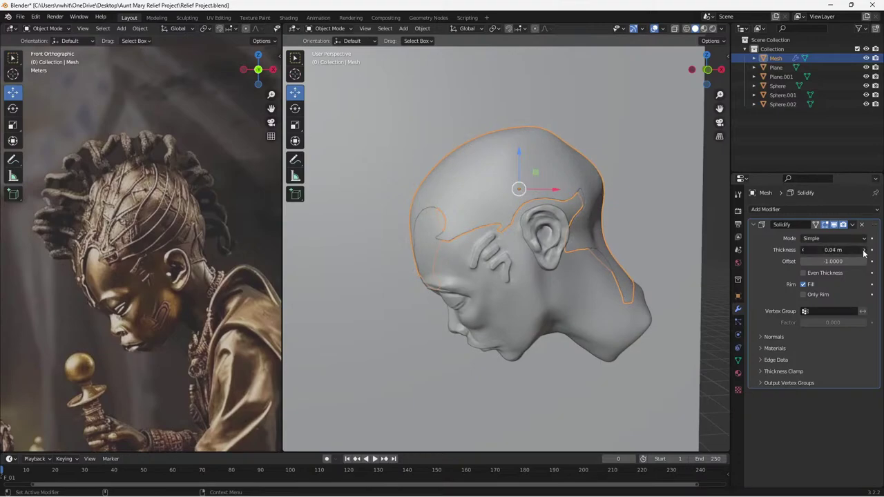
left_click(863, 250)
left_click(863, 250)
left_click(863, 250)
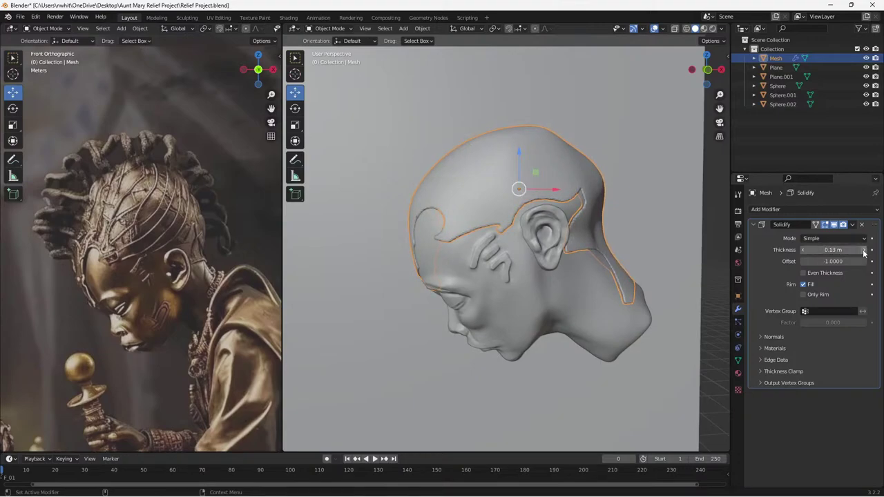
Apply the Solidify modifier on the scalp piece.
left_click(855, 228)
left_click(852, 226)
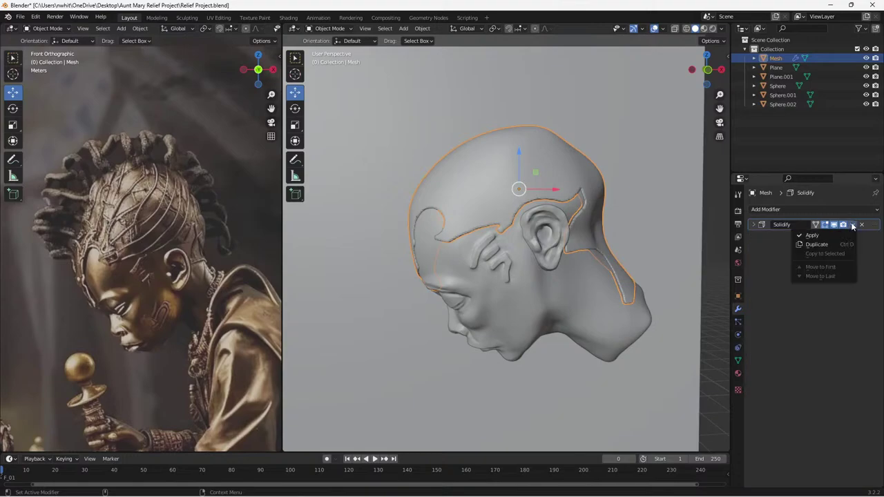
left_click(812, 236)
Make the scalp piece the active object and switch it to Sculpt Mode.
left_click(667, 260)
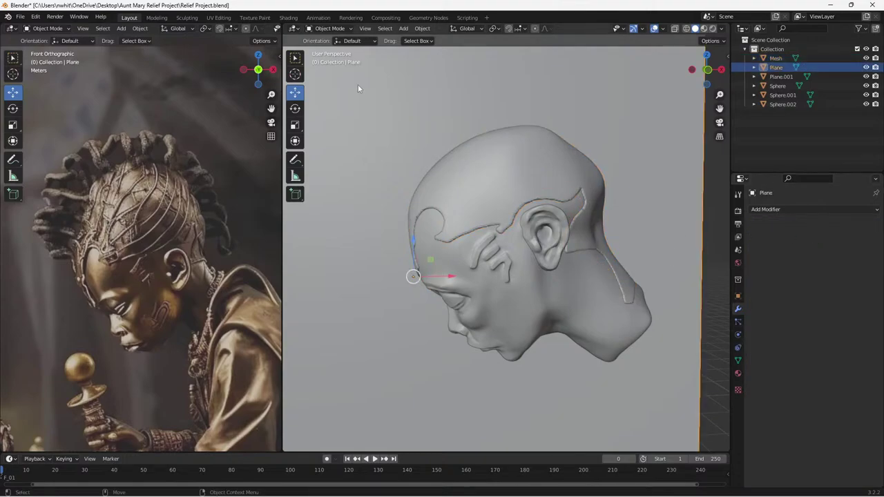
left_click(465, 182)
left_click(340, 28)
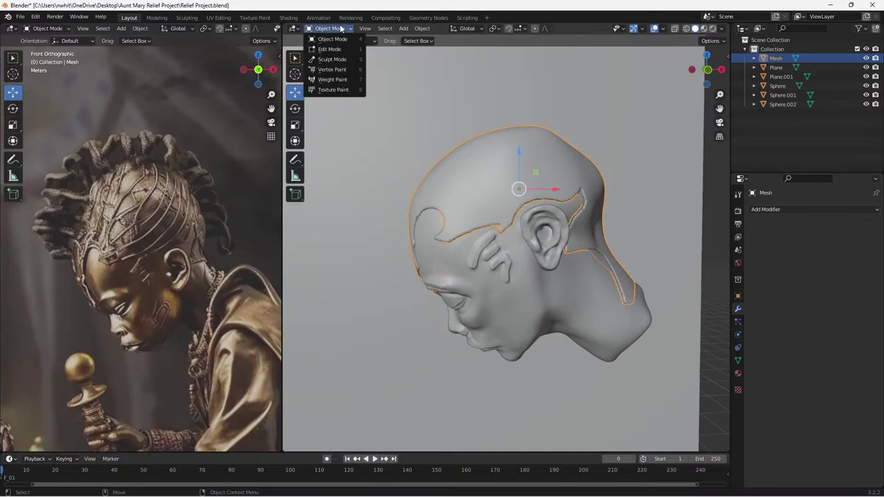
left_click(332, 59)
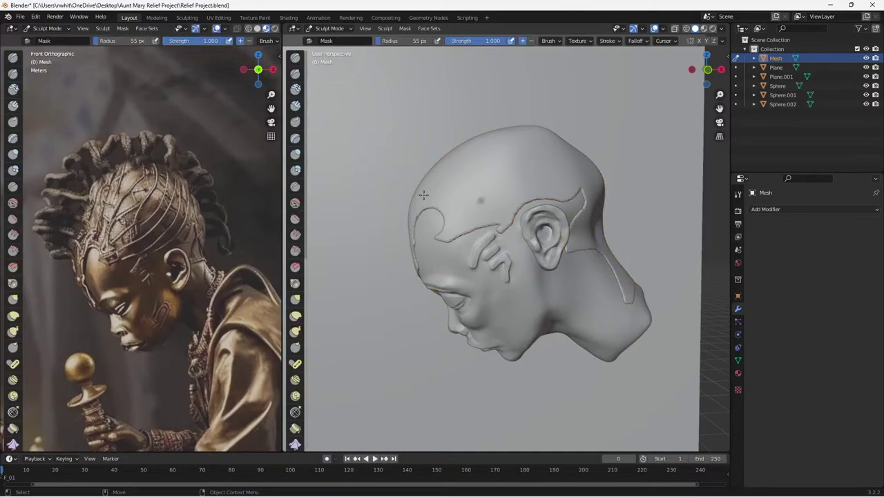
Clear the mask on the scalp piece, check its raised edge against the head, and save the project.
middle_click_drag(424, 196, 467, 176)
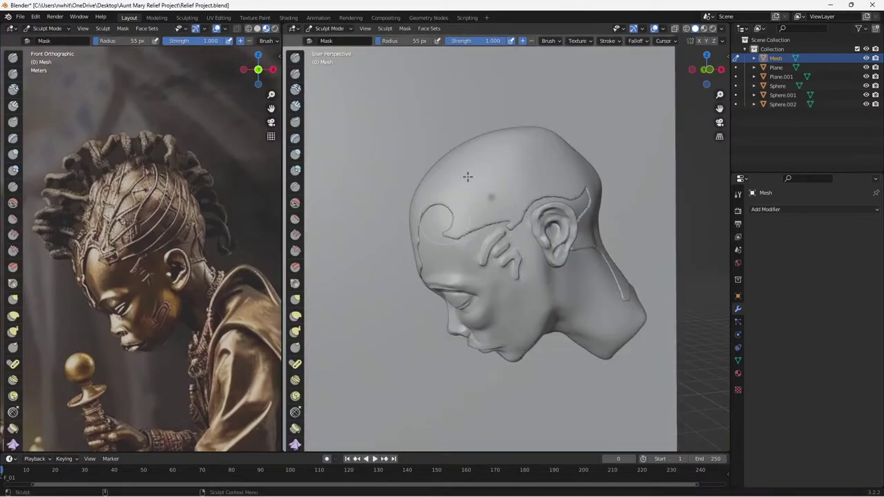
scroll(484, 199, "up", 1)
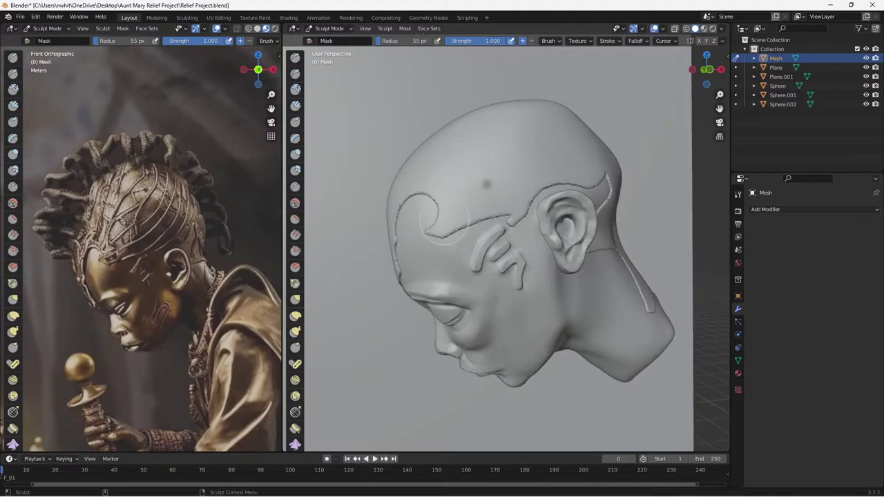
left_click(405, 28)
left_click(422, 58)
scroll(596, 227, "down", 2)
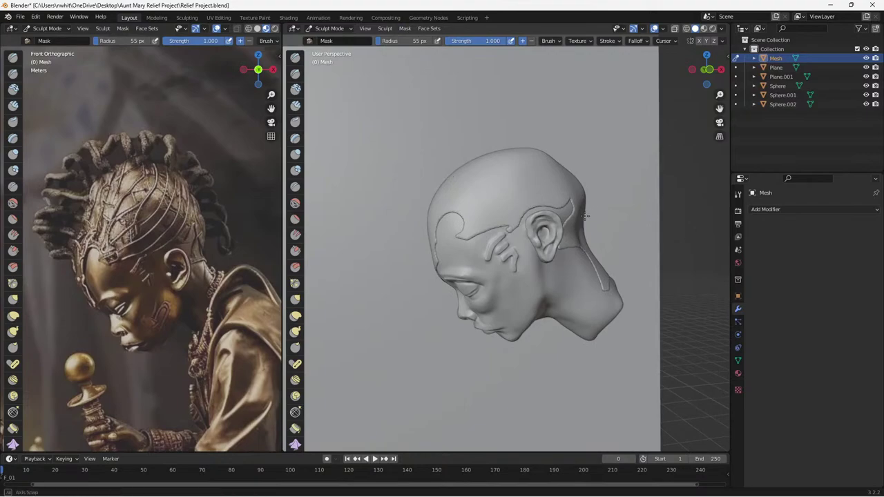
middle_click_drag(680, 217, 583, 216)
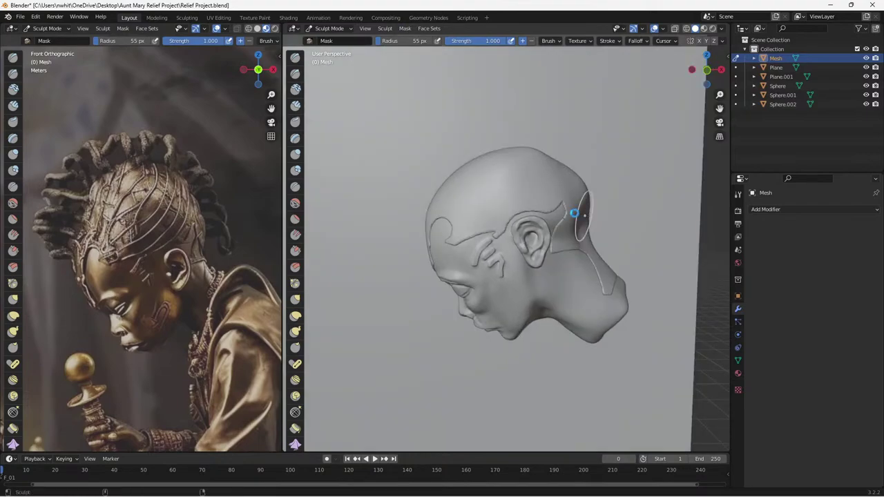
key("ctrl+s")
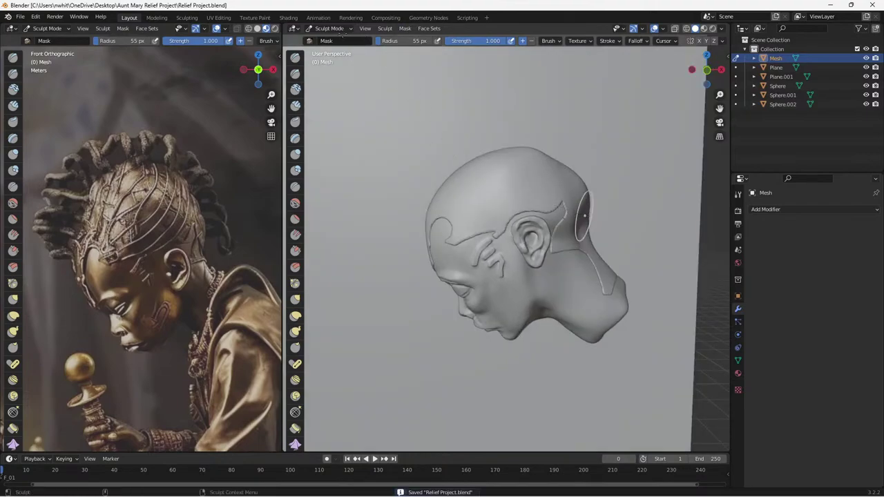
Return to Object Mode and select the head.
left_click(329, 28)
left_click(332, 40)
left_click(534, 280)
scroll(491, 255, "down", 2)
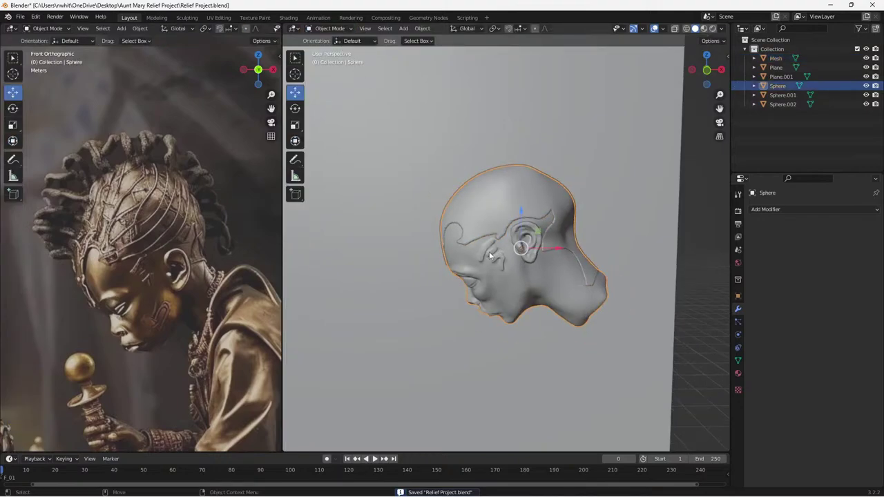
mouse_move(437, 294)
middle_mouse_down("shift")
mouse_move(474, 296)
mouse_move(484, 286)
mouse_move(452, 288)
middle_mouse_up("shift")
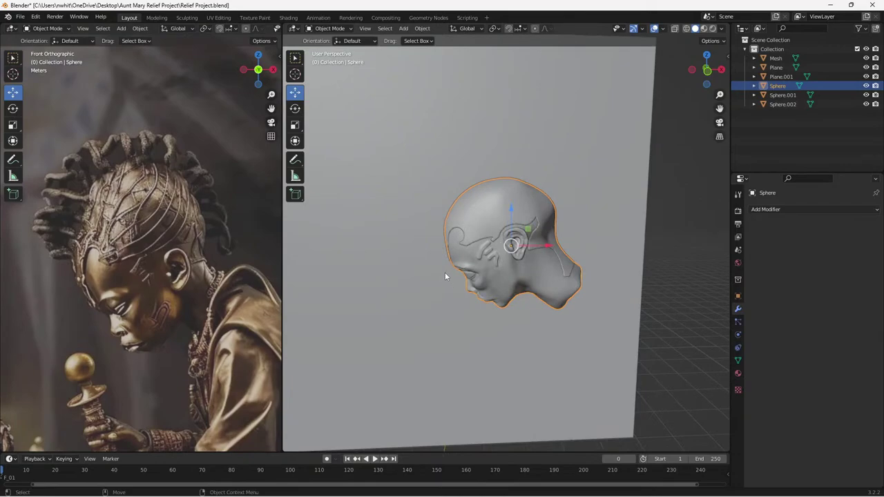
Align the working viewport to the front orthographic view and select the scalp piece.
left_click(706, 72)
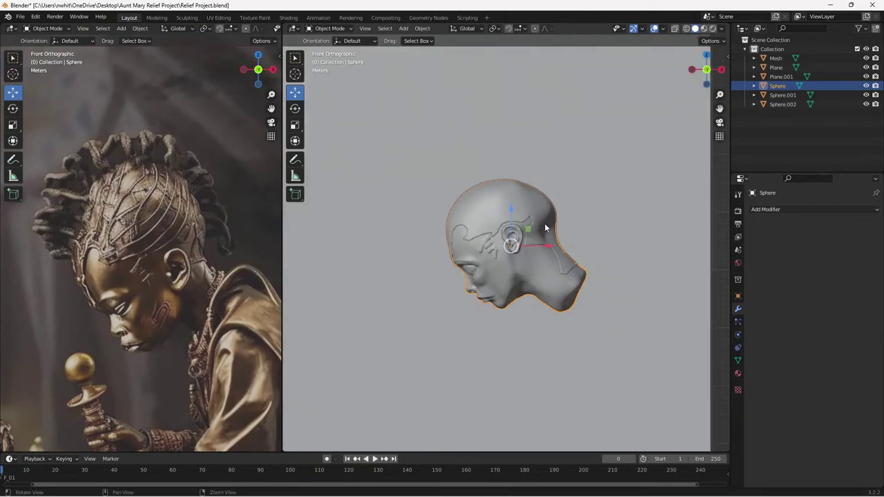
middle_click_drag(544, 223, 569, 223)
left_click(713, 73)
middle_click_drag(577, 192, 592, 219, "shift")
left_click(501, 235)
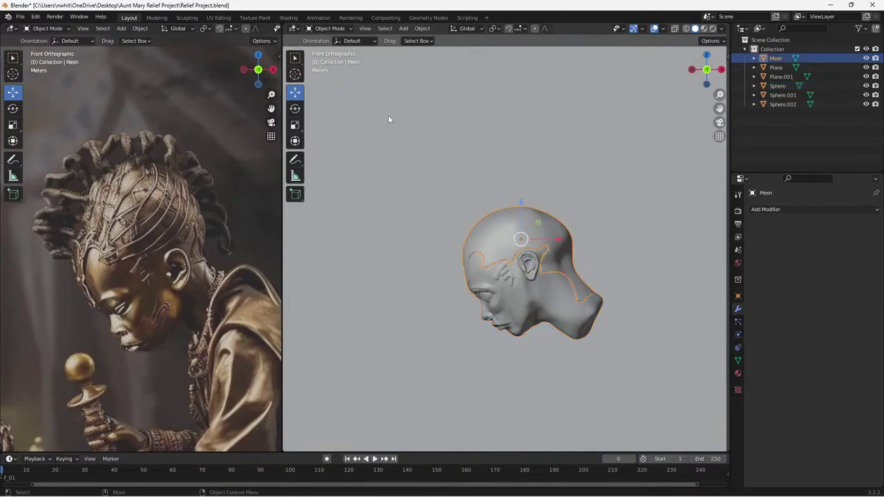
Switch the scalp piece to Sculpt Mode and choose the Draw brush for work on the side of the head.
left_click(350, 29)
left_click(340, 61)
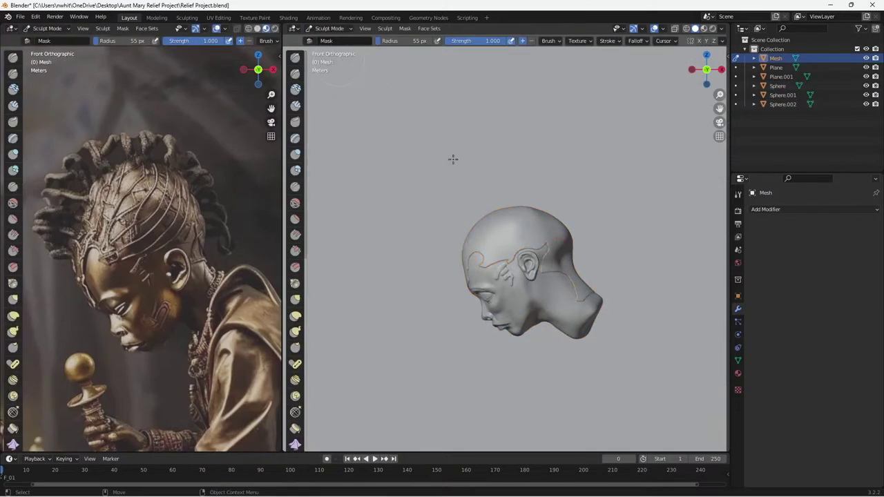
mouse_move(446, 185)
middle_mouse_down()
mouse_move(479, 213)
mouse_move(453, 200)
middle_mouse_up()
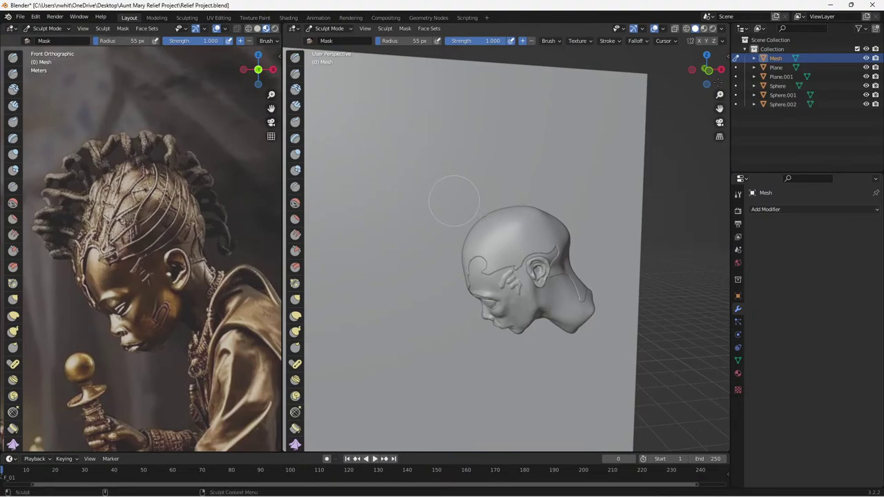
scroll(550, 220, "up", 5)
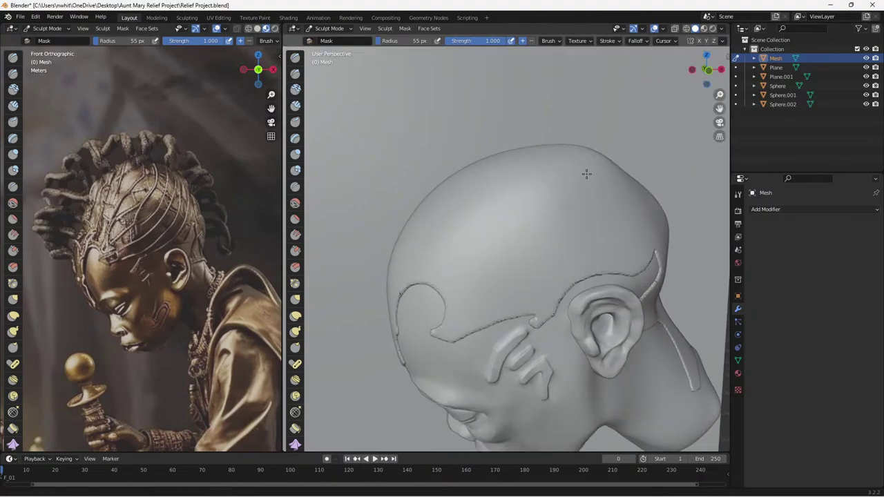
mouse_move(585, 174)
middle_mouse_down()
mouse_move(582, 148)
mouse_move(414, 98)
middle_mouse_up()
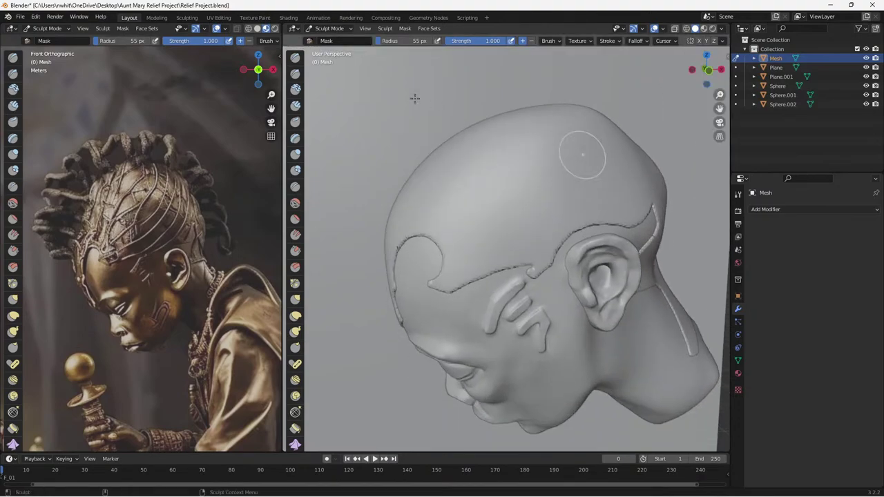
left_click(295, 74)
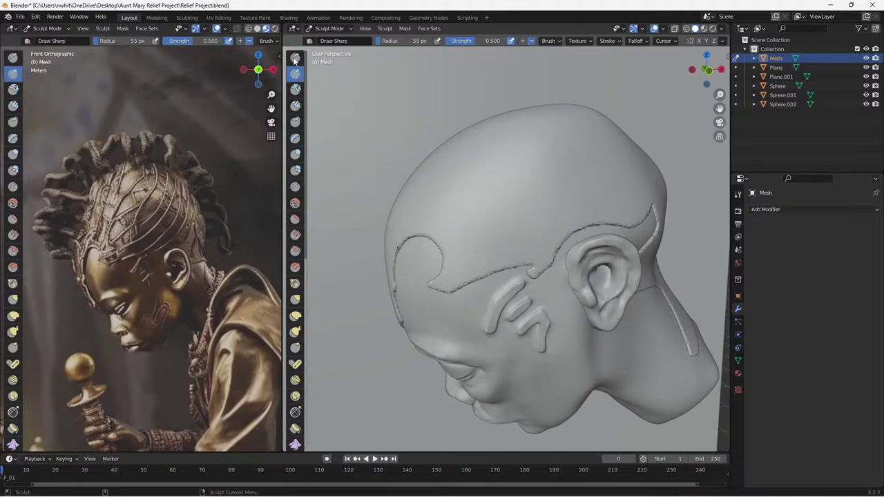
left_click(295, 58)
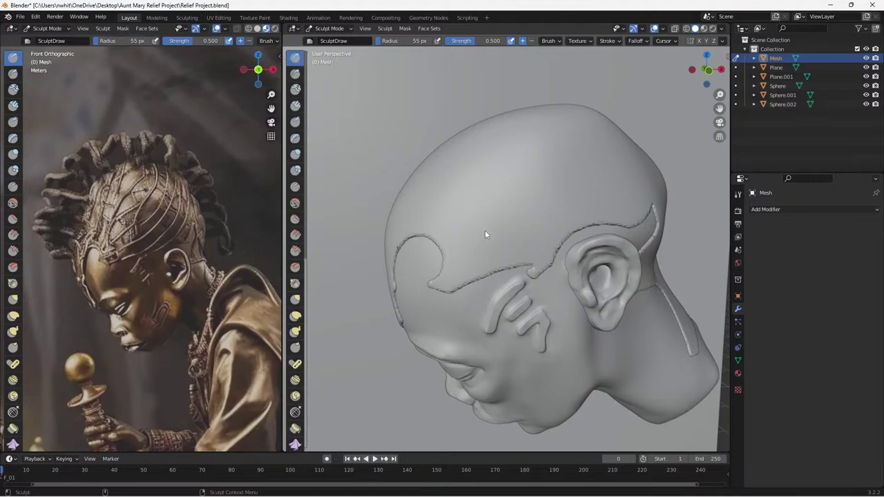
Reduce the Draw brush radius to 12 px and build up a short raised stroke on the hairline's pointed corner at the temple.
left_click_drag(485, 231, 485, 229)
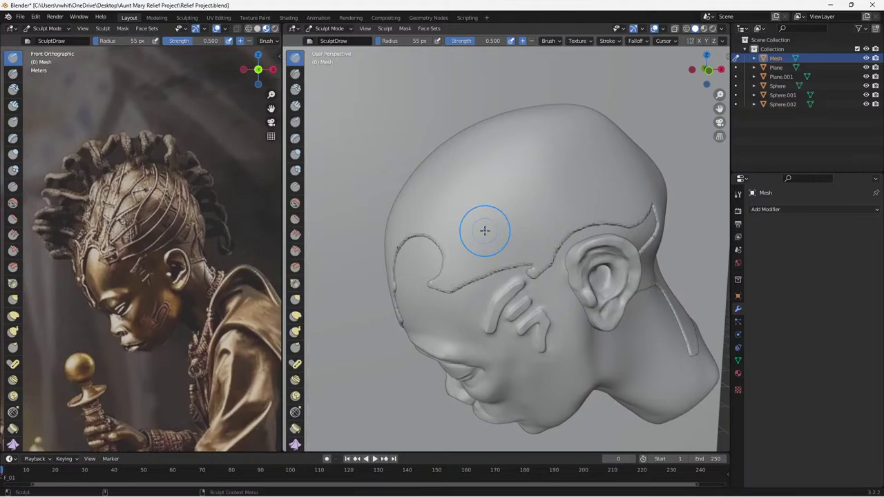
key("bracketleft")
key("bracketleft")
key("bracketleft")
key("bracketleft")
key("bracketleft")
key("bracketleft")
key("bracketleft")
key("bracketleft")
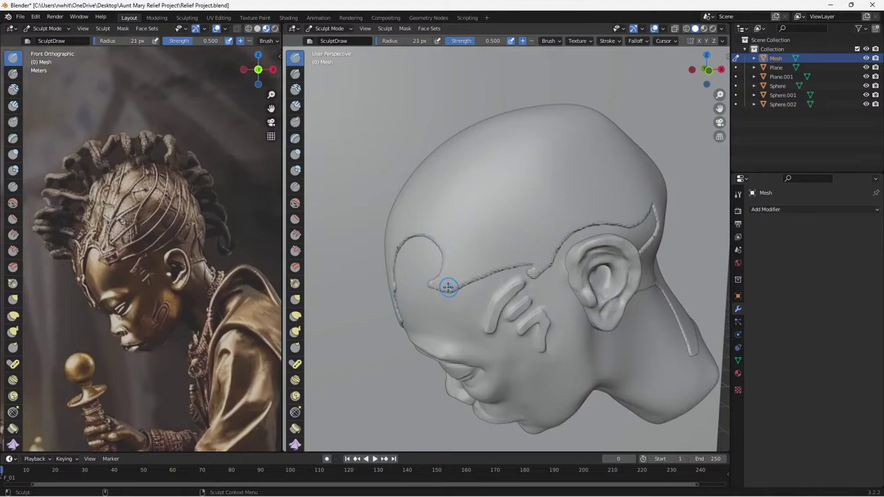
key("bracketleft")
key("bracketleft")
key("bracketleft")
key("bracketleft")
left_click_drag(449, 289, 435, 282)
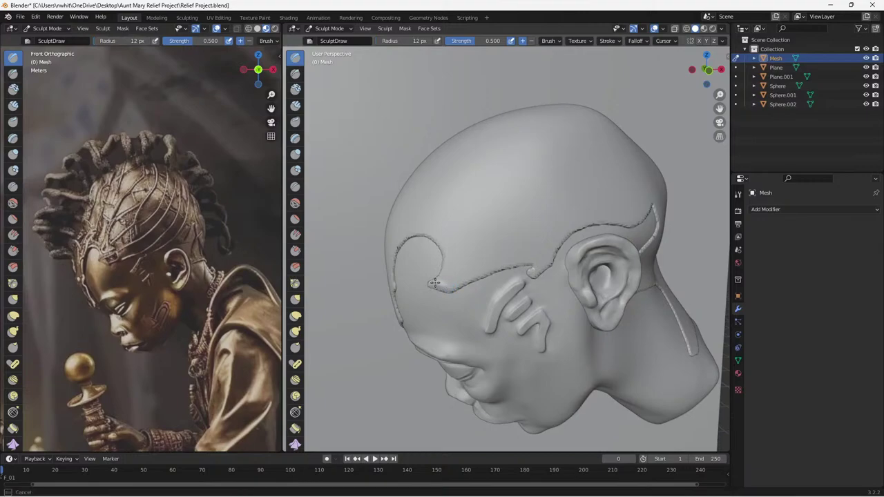
left_click(448, 284)
Remesh the scalp piece with a voxel size of 0.07 m.
left_click(737, 194)
scroll(836, 425, "down", 5)
left_click(833, 404)
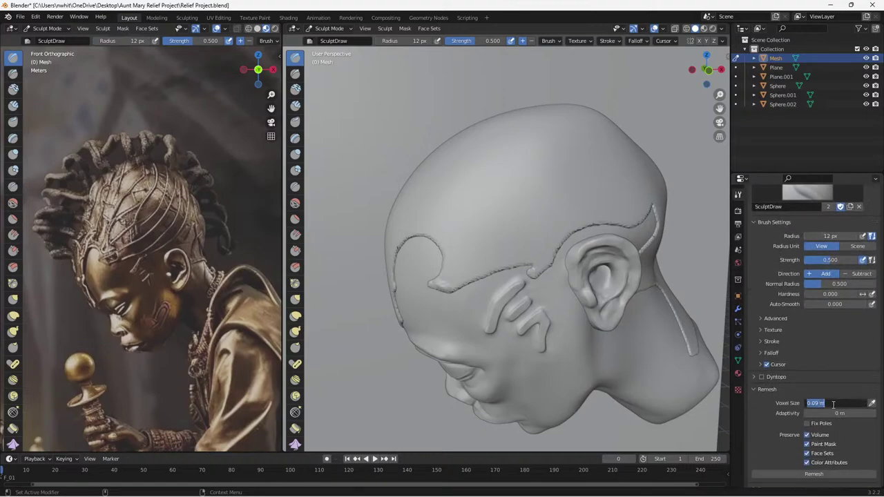
left_click(815, 403)
left_click(798, 475)
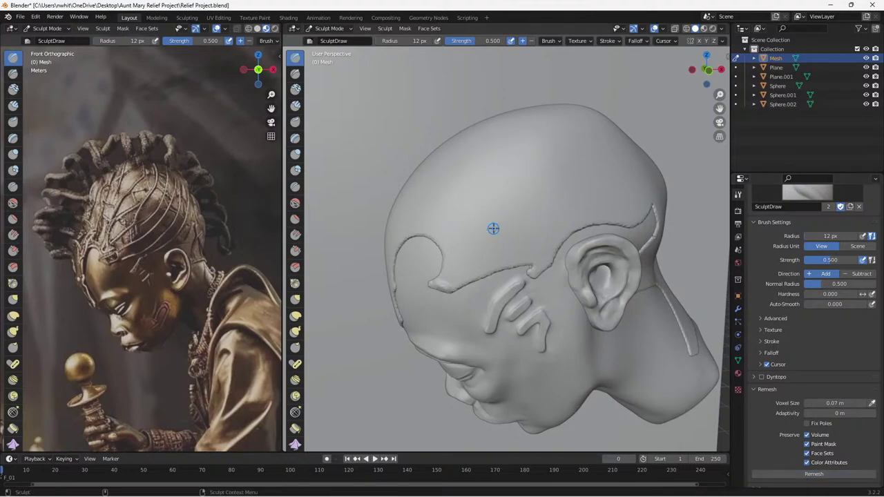
Reduce the Draw brush radius to 8 px and sculpt a pointed raised loop at the hairline corner above the temple.
mouse_move(436, 280)
left_mouse_down()
mouse_move(450, 286)
mouse_move(436, 282)
left_mouse_up()
key("bracketleft")
key("bracketleft")
mouse_move(433, 281)
left_mouse_down()
mouse_move(456, 268)
mouse_move(471, 276)
mouse_move(454, 287)
mouse_move(467, 281)
mouse_move(472, 265)
left_mouse_up()
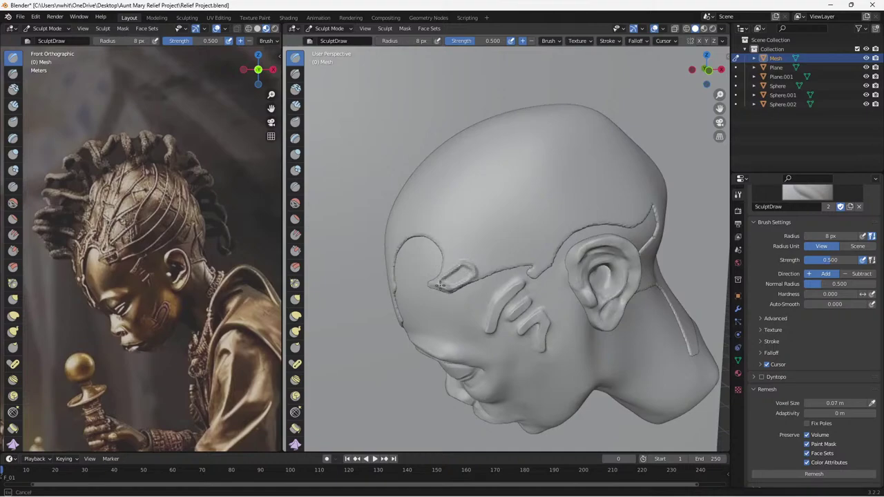
Sculpt a raised strand from the temple loop along the hairline and up over the ear to the back of the head.
mouse_move(462, 262)
left_mouse_down()
mouse_move(472, 277)
mouse_move(525, 261)
left_mouse_up()
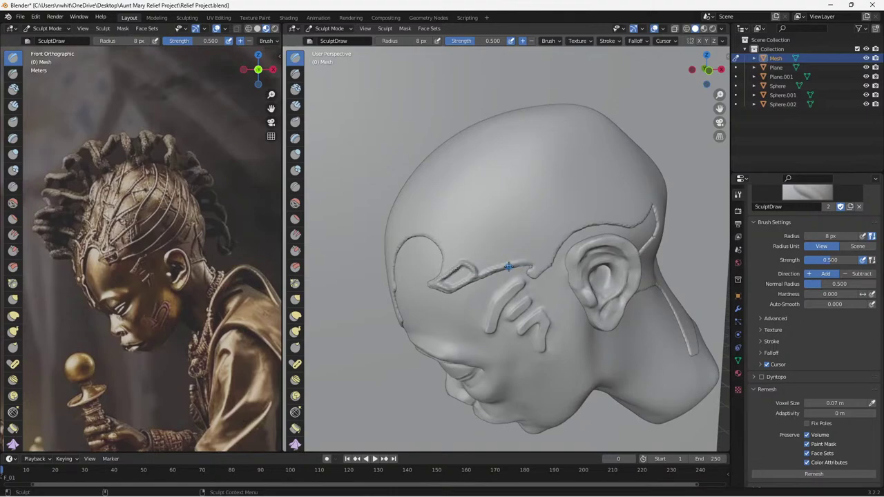
mouse_move(505, 267)
left_mouse_down()
mouse_move(552, 245)
mouse_move(642, 170)
left_mouse_up()
left_click_drag(625, 192, 639, 175)
left_click_drag(634, 184, 642, 171)
left_click_drag(637, 178, 646, 163)
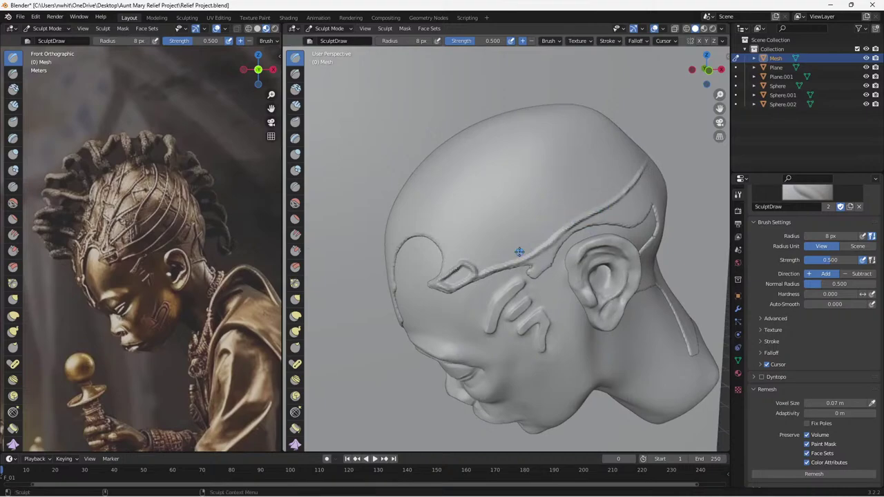
left_click_drag(481, 274, 603, 207)
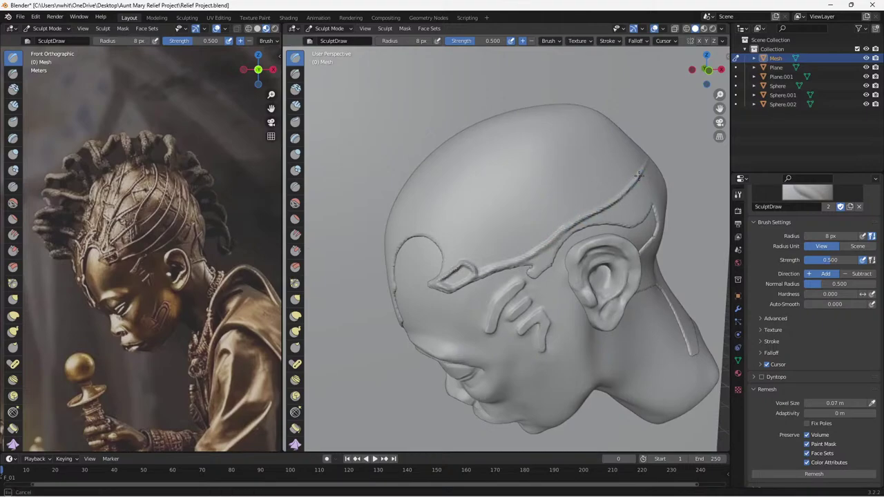
left_click_drag(639, 175, 647, 165)
Sculpt a second raised strand along the hairline above the ear to the back of the head, and touch up the temple loop.
mouse_move(533, 272)
left_mouse_down()
mouse_move(576, 233)
mouse_move(623, 223)
mouse_move(651, 204)
mouse_move(660, 183)
left_mouse_up()
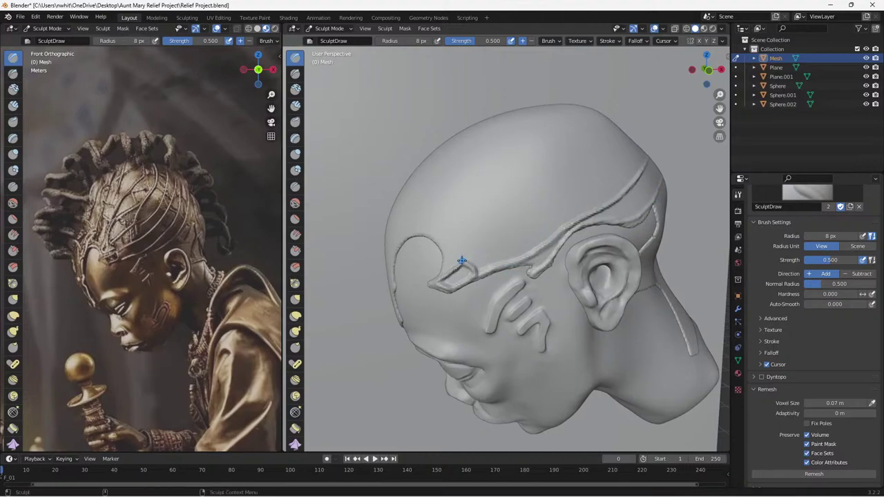
left_click_drag(462, 260, 470, 259)
mouse_move(515, 476)
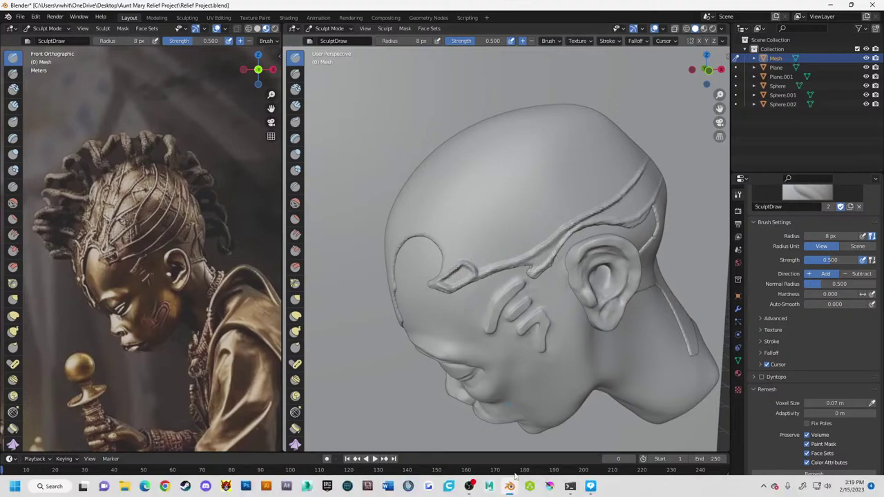
mouse_move(469, 490)
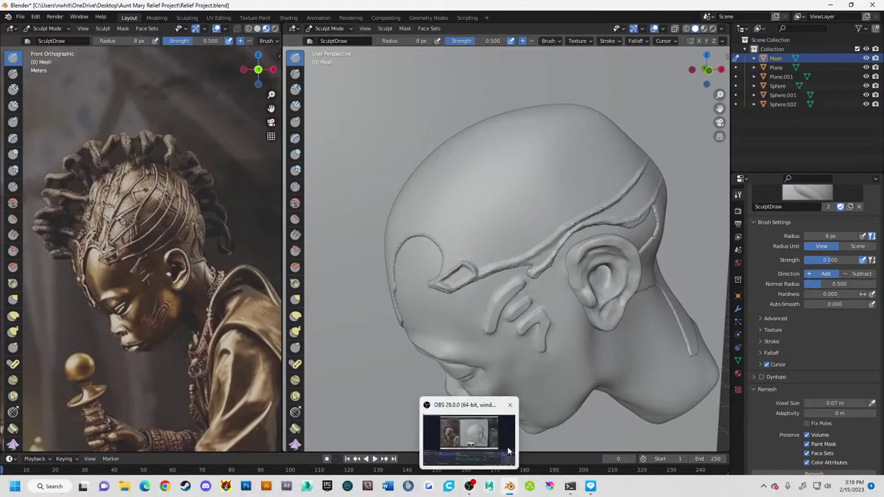
mouse_move(500, 449)
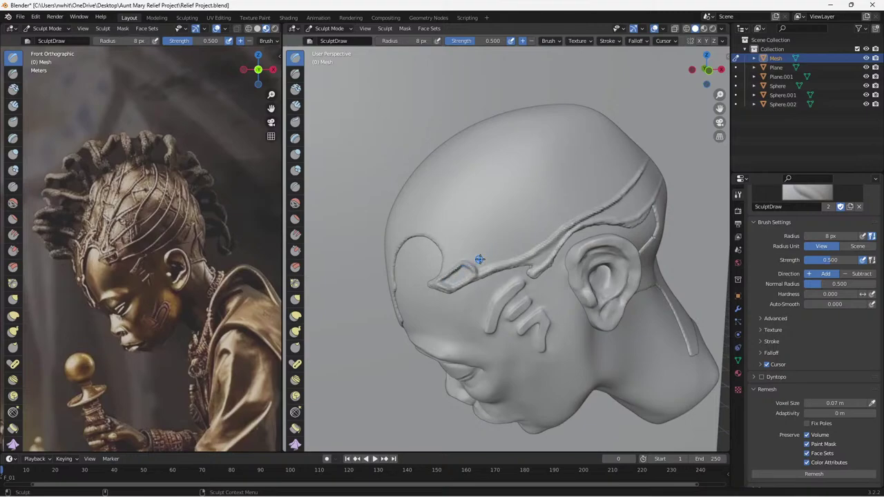
Sculpt a raised strand from the temple loop to the back of the head and another curving from the forehead hairline to the crown.
left_click_drag(460, 264, 493, 246)
mouse_move(480, 250)
left_mouse_down()
mouse_move(554, 215)
mouse_move(547, 208)
mouse_move(634, 138)
left_mouse_up()
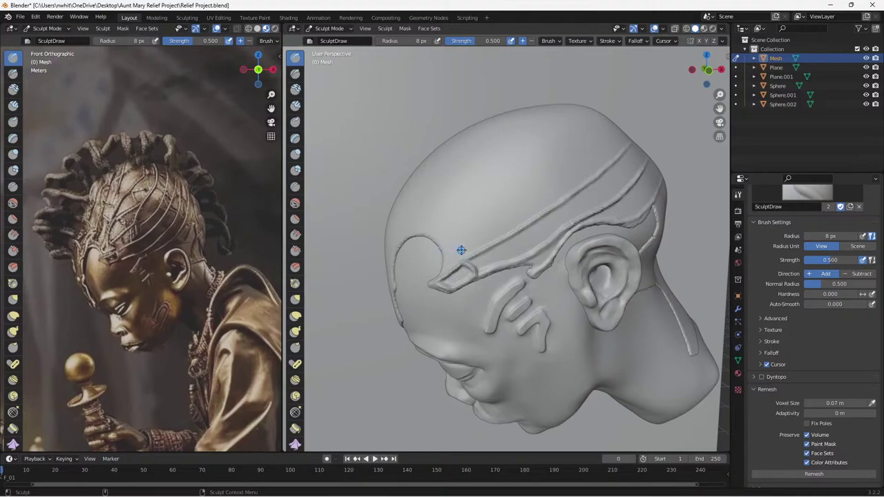
left_click_drag(463, 250, 451, 255)
mouse_move(466, 243)
left_mouse_down()
mouse_move(461, 249)
mouse_move(470, 241)
mouse_move(446, 237)
mouse_move(442, 245)
mouse_move(475, 219)
mouse_move(501, 162)
mouse_move(495, 172)
mouse_move(521, 142)
mouse_move(509, 159)
mouse_move(554, 128)
left_mouse_up()
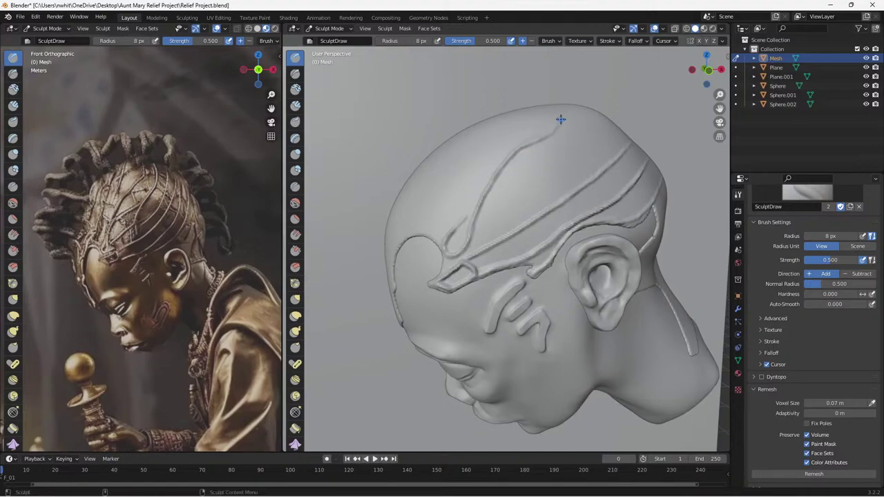
Sculpt a second raised line alongside the crown strand, from the small loop at the forehead hairline up towards the crown.
mouse_move(529, 217)
middle_mouse_down()
mouse_move(545, 194)
mouse_move(538, 235)
middle_mouse_up()
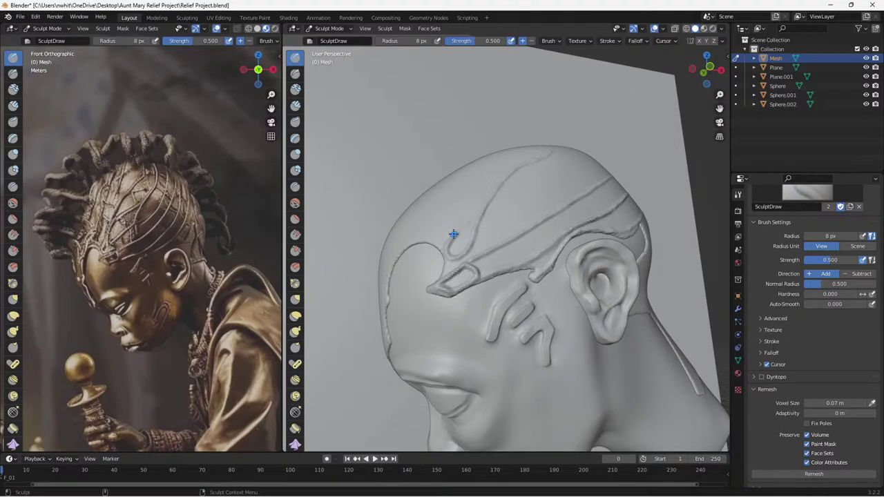
left_click_drag(456, 234, 490, 188)
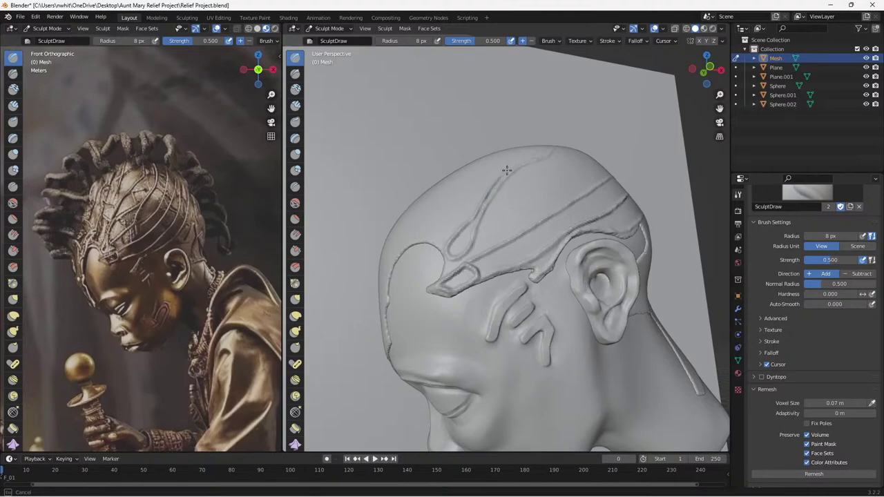
left_click_drag(527, 157, 541, 149)
Sculpt a branching strand from the base of the crown strand, curving between the existing strands to the top of the head.
left_click_drag(474, 237, 524, 213)
left_click_drag(528, 213, 557, 188)
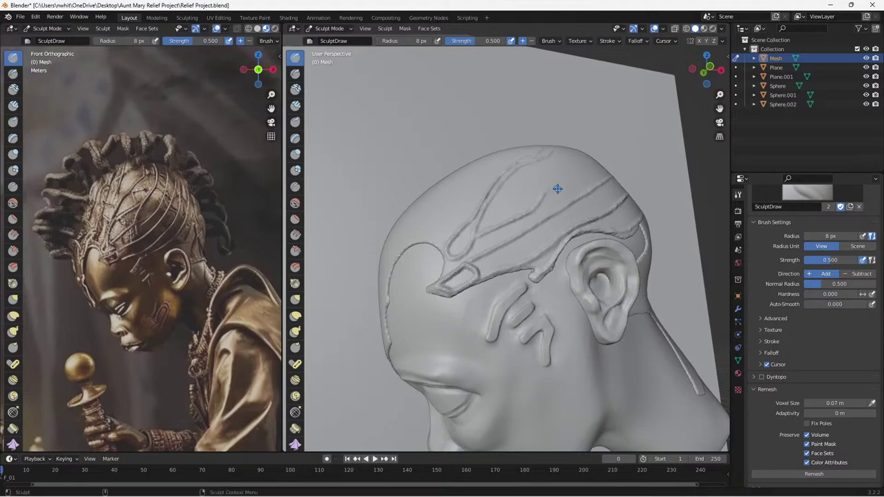
middle_click_drag(563, 192, 553, 217)
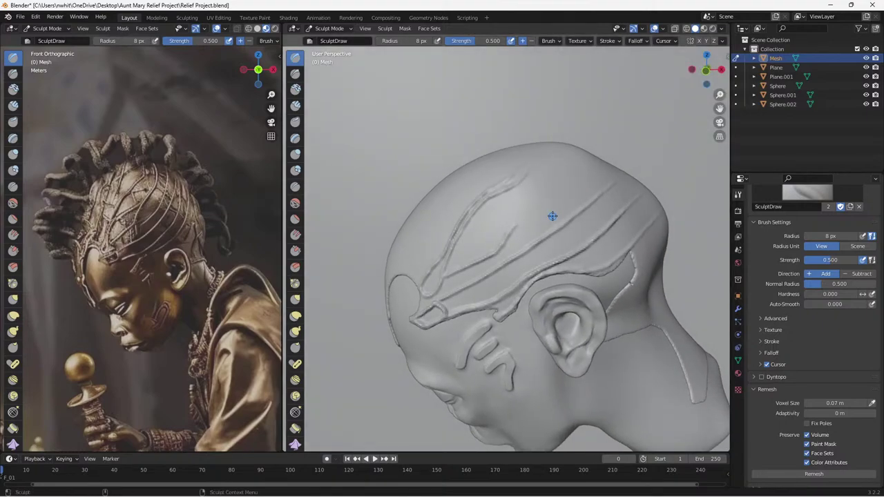
left_click_drag(513, 230, 544, 200)
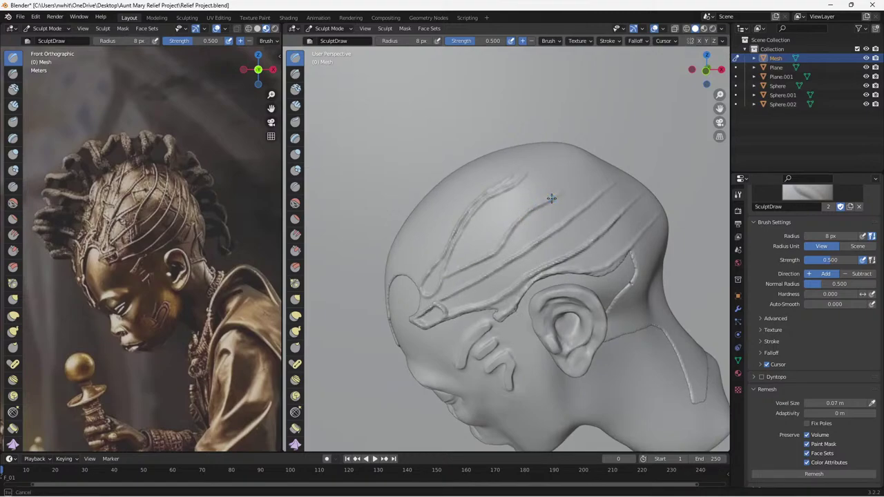
left_click_drag(580, 160, 585, 157)
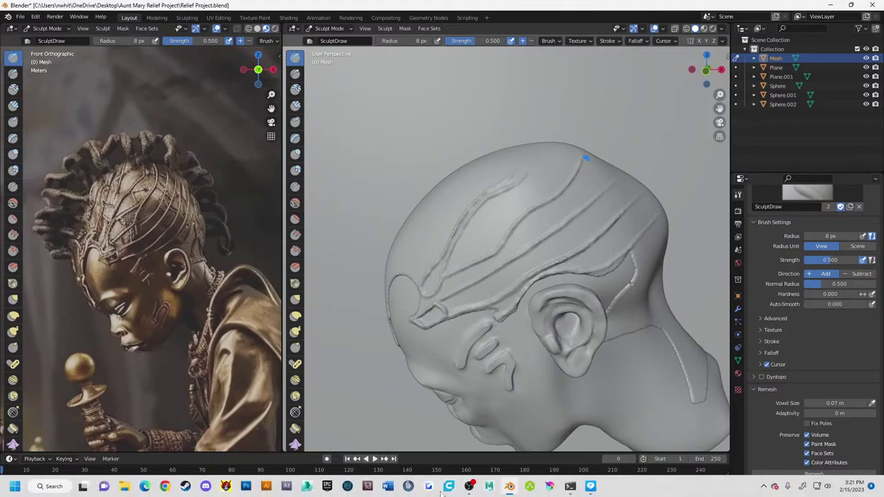
mouse_move(470, 487)
left_click(475, 453)
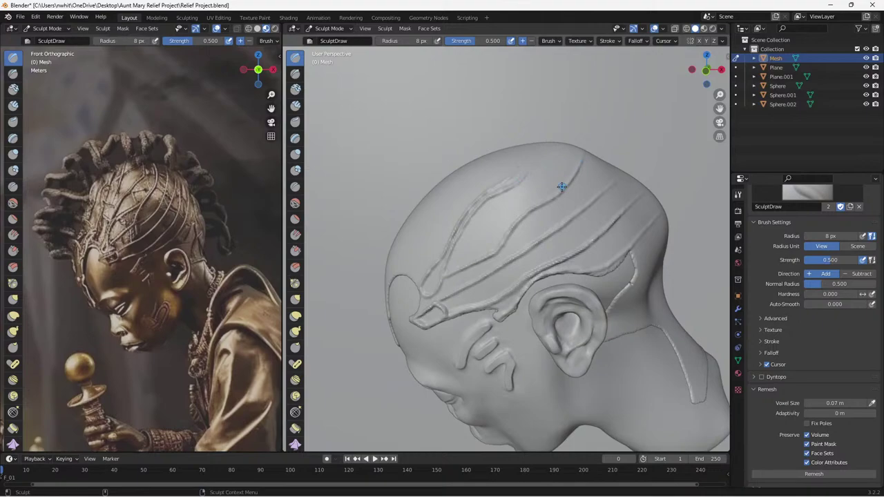
Extend the doubled crown strand towards the top of the head and reinforce the upper ends of the other strands.
mouse_move(560, 187)
middle_mouse_down()
mouse_move(552, 181)
mouse_move(558, 186)
middle_mouse_up()
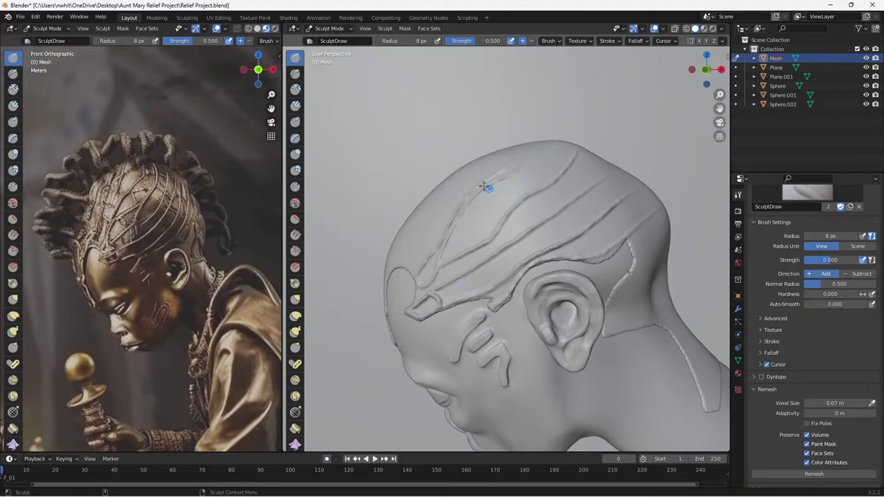
middle_click_drag(469, 191, 493, 196)
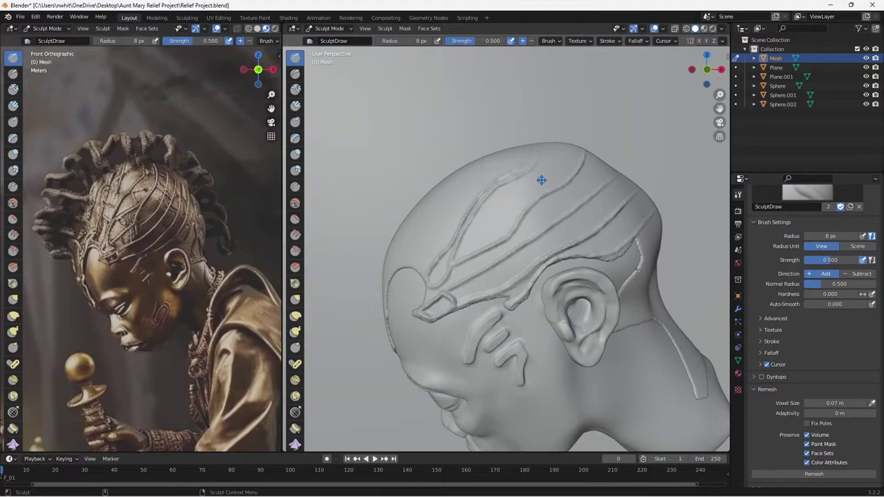
middle_click_drag(542, 190, 524, 235)
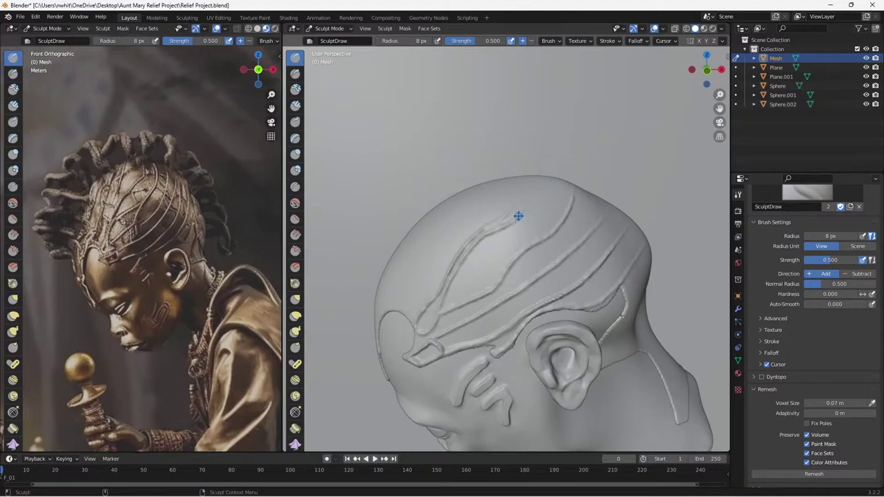
left_click_drag(518, 216, 532, 202)
left_click_drag(521, 214, 541, 190)
left_click_drag(501, 217, 522, 194)
left_click_drag(570, 208, 580, 187)
left_click_drag(592, 229, 607, 212)
left_click_drag(618, 242, 622, 234)
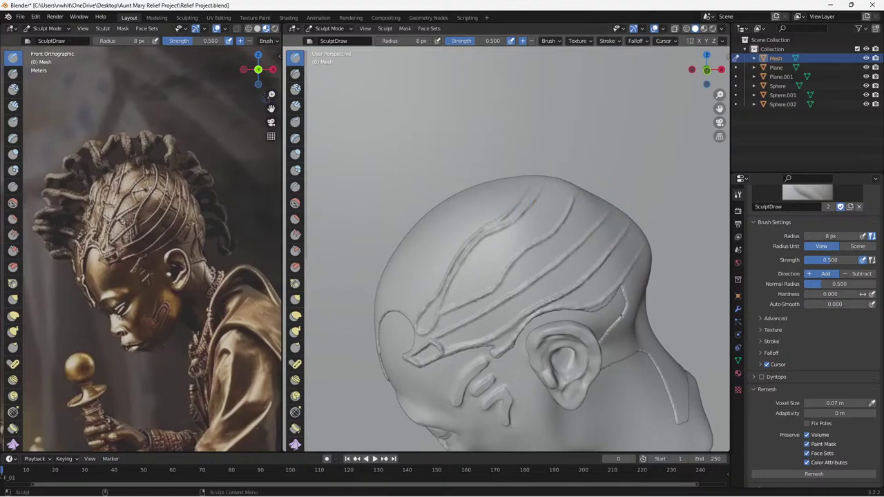
Try to pull the top of the scalp and the strands' upper ends outward with the Elastic Deform brush at 74 px.
scroll(295, 245, "down", 4)
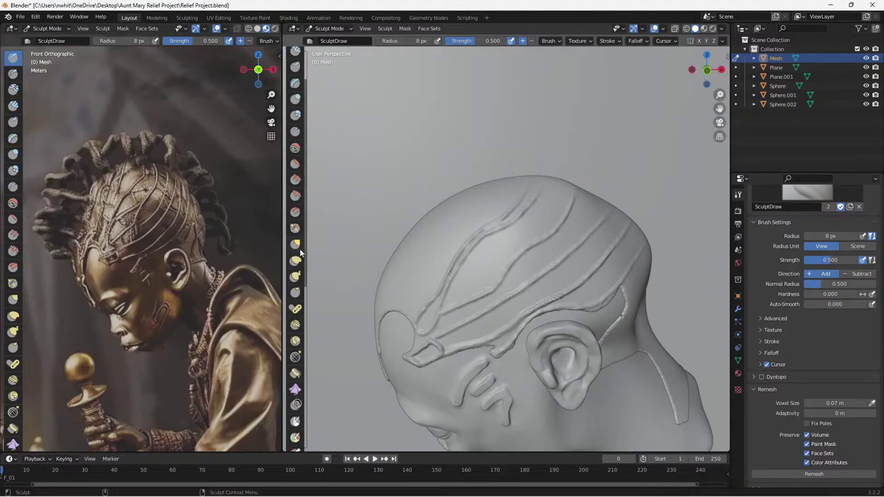
left_click(295, 260)
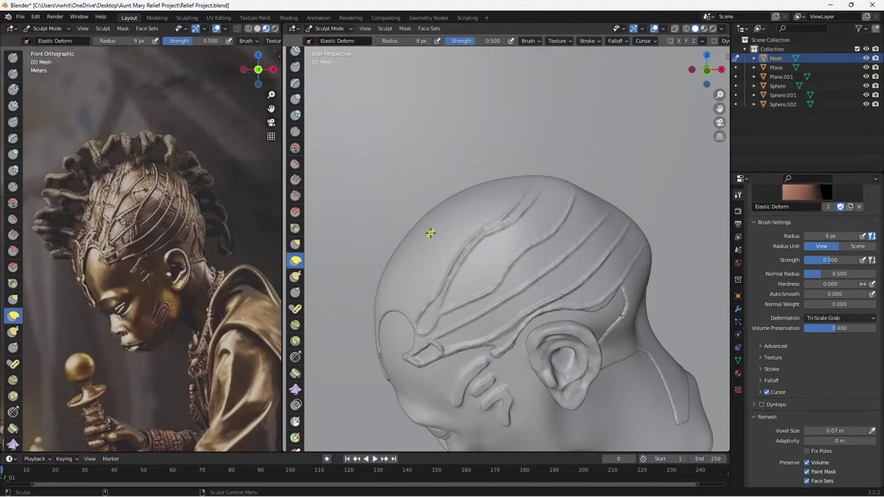
key("f")
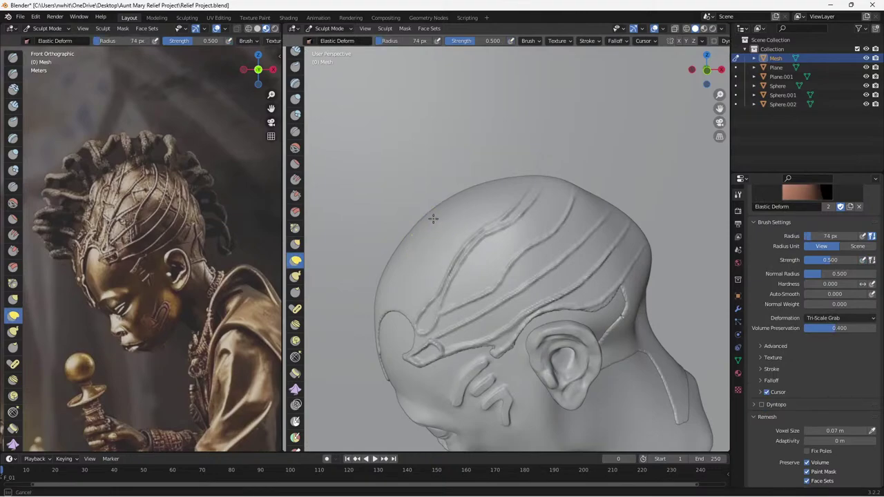
left_click_drag(433, 218, 424, 174)
left_click_drag(510, 200, 529, 173)
left_click_drag(568, 201, 620, 177)
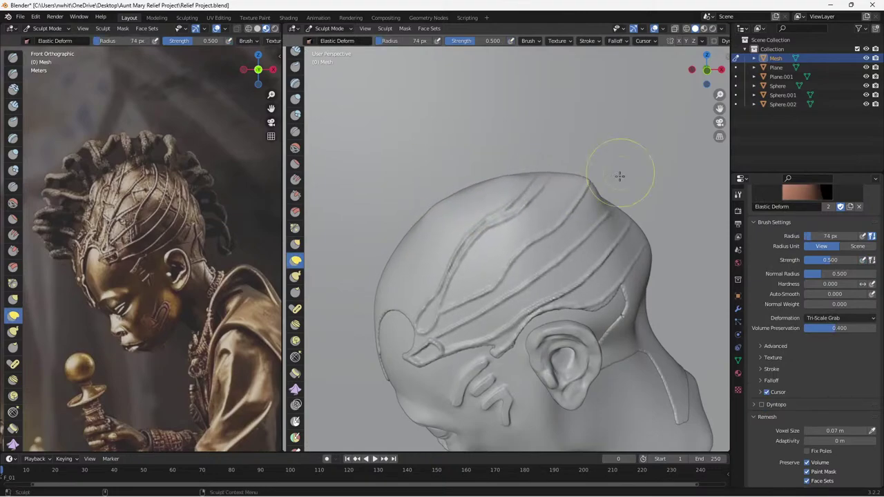
key("ctrl+z")
scroll(300, 111, "up", 3)
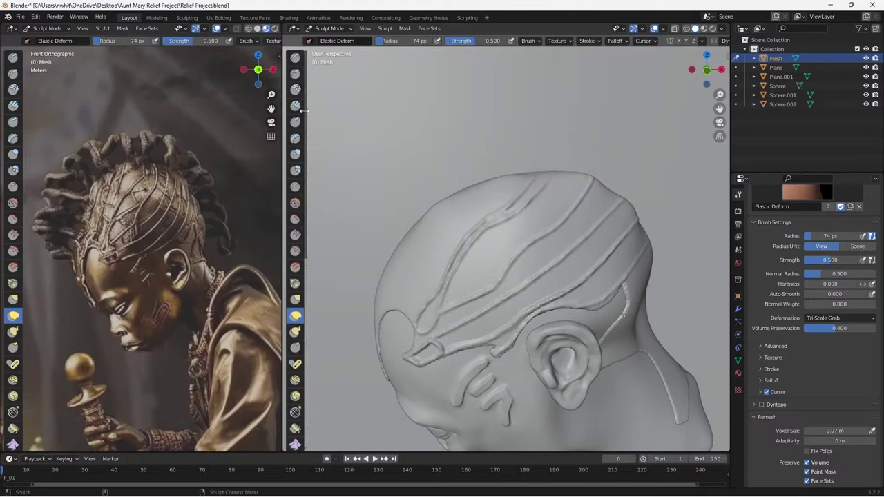
Try the Draw Sharp brush at 23 px across the strands, and undo it together with the preceding elastic deformation.
left_click(296, 73)
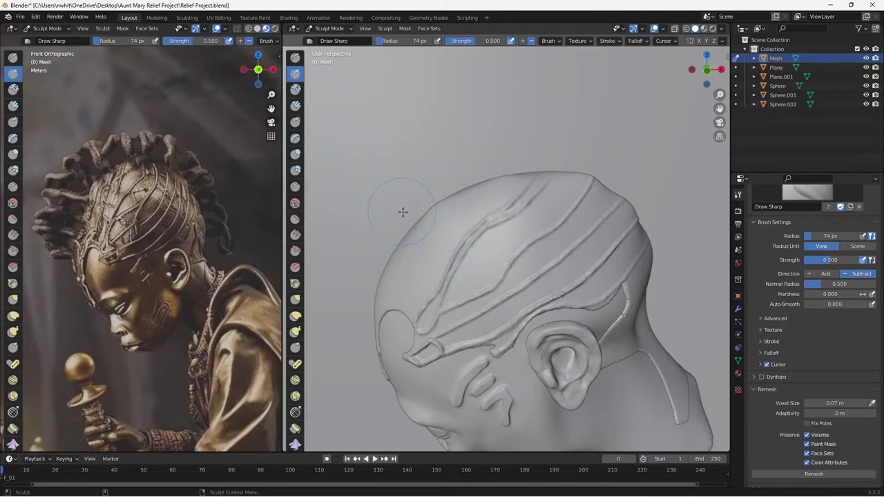
key("f")
key("bracketleft")
key("bracketleft")
key("bracketleft")
key("bracketleft")
key("bracketleft")
key("bracketleft")
key("bracketleft")
key("bracketleft")
mouse_move(431, 226)
left_mouse_down()
mouse_move(433, 250)
mouse_move(413, 251)
mouse_move(453, 223)
mouse_move(574, 284)
mouse_move(560, 232)
left_mouse_up()
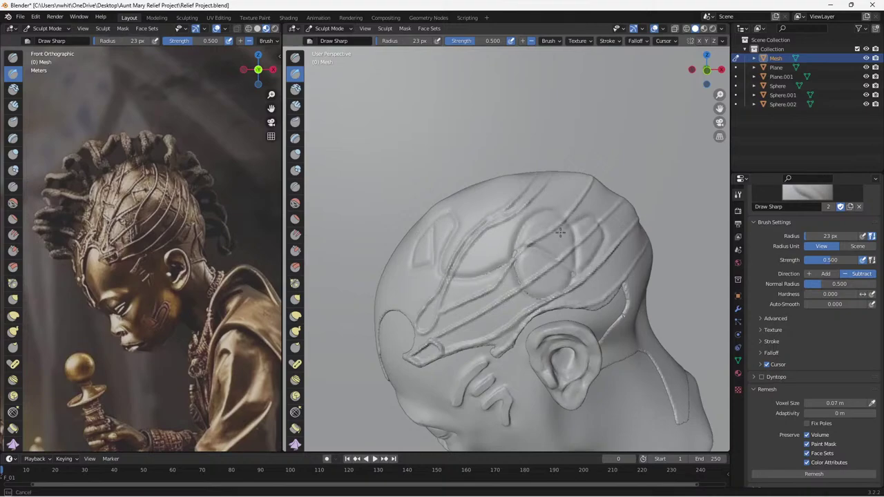
key("ctrl+z")
key("ctrl+z")
key("ctrl+z")
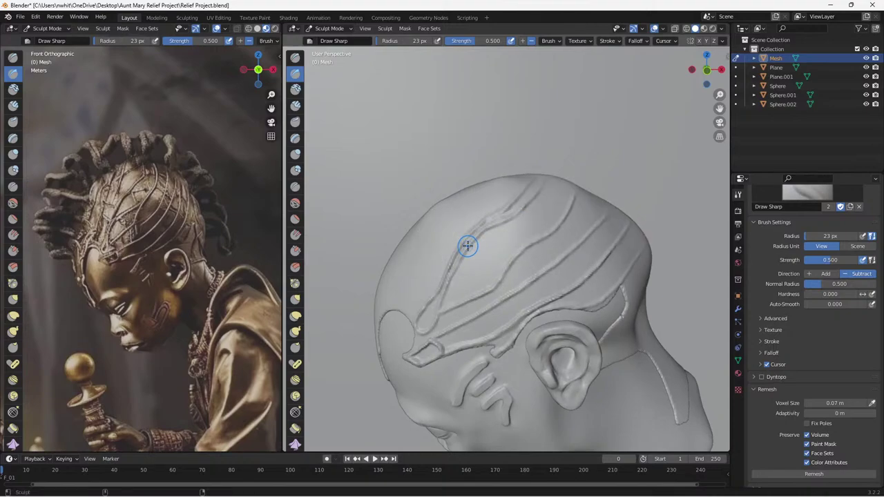
key("ctrl+z")
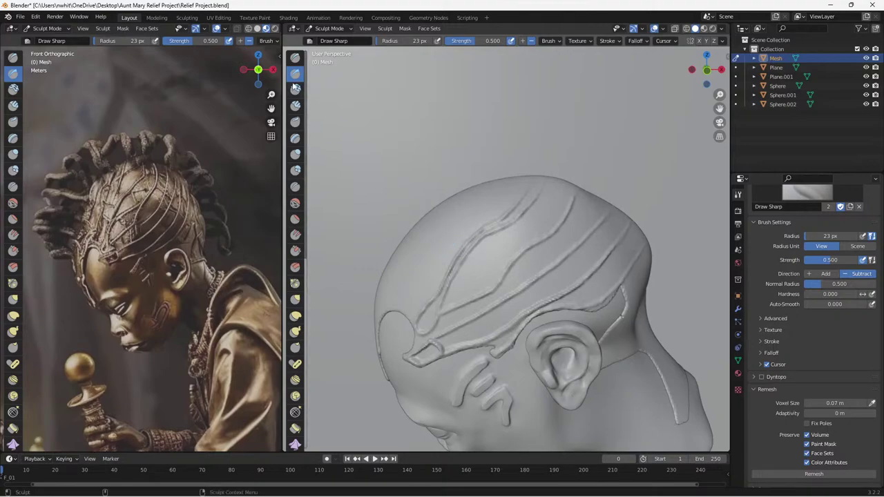
Build up the small loop at the crown strand's base with the SculptDraw brush at an 18 px radius.
left_click(296, 59)
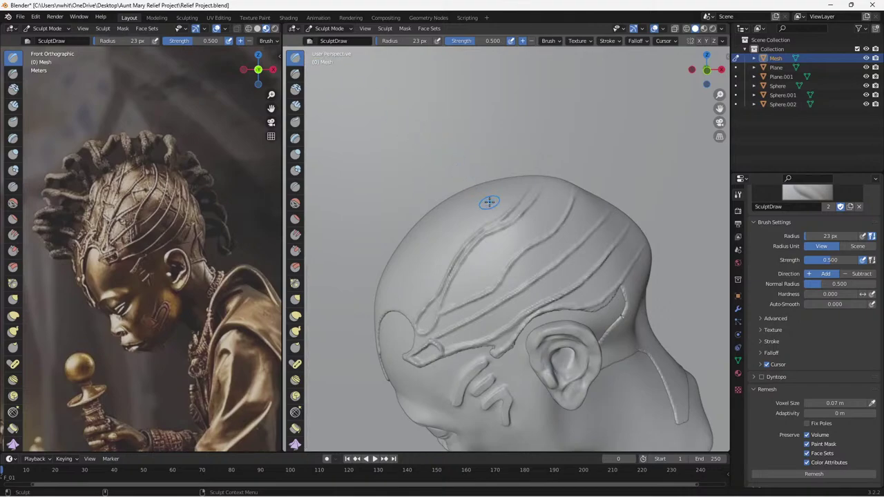
key("bracketleft")
left_click(299, 77)
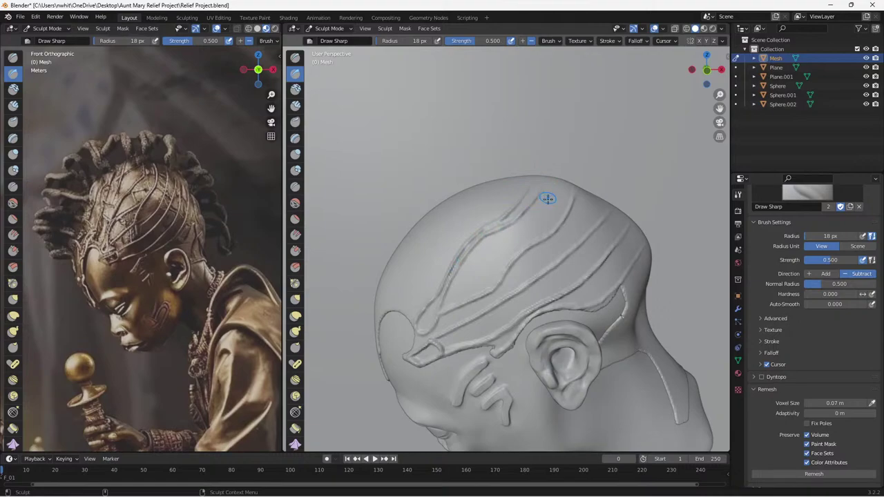
left_click(295, 59)
left_click(296, 74)
left_click(296, 59)
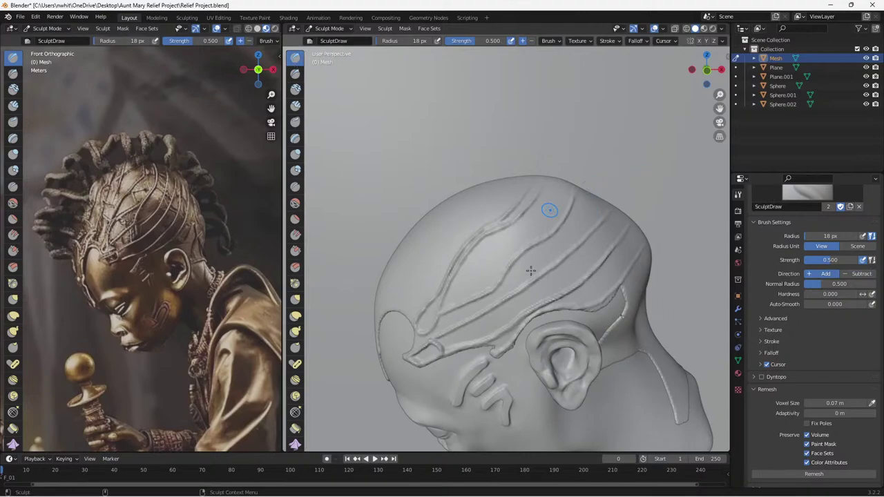
middle_click_drag(531, 271, 562, 217, "shift")
middle_click_drag(531, 256, 534, 252)
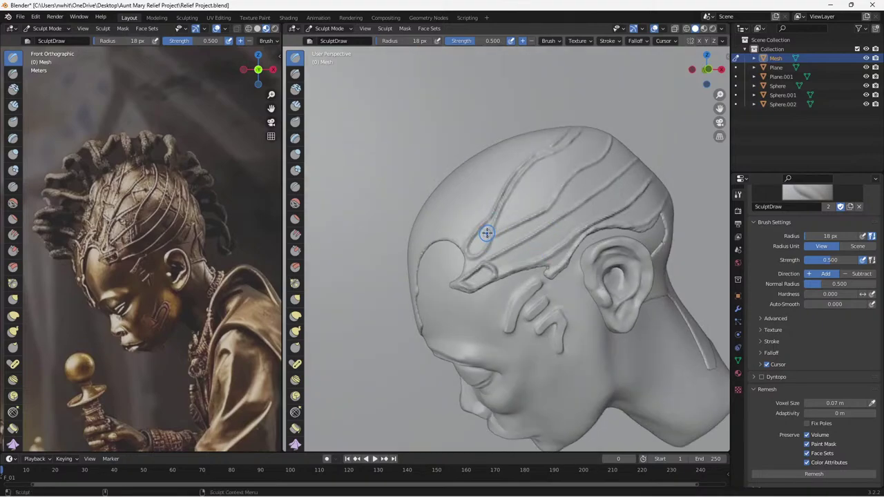
left_click_drag(485, 234, 477, 242)
left_click_drag(477, 242, 496, 213)
Reduce the brush radius to 8 px and sculpt a short strand linking the crown strand to the neighbouring branching strand.
key("bracketleft")
key("bracketleft")
key("bracketleft")
key("bracketleft")
key("bracketleft")
left_click_drag(510, 193, 507, 198)
middle_click_drag(557, 187, 524, 211)
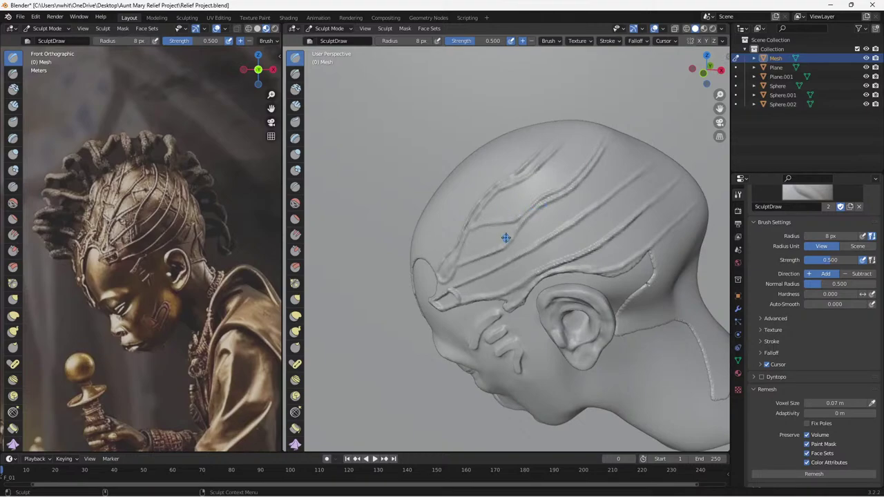
middle_click_drag(530, 208, 549, 200)
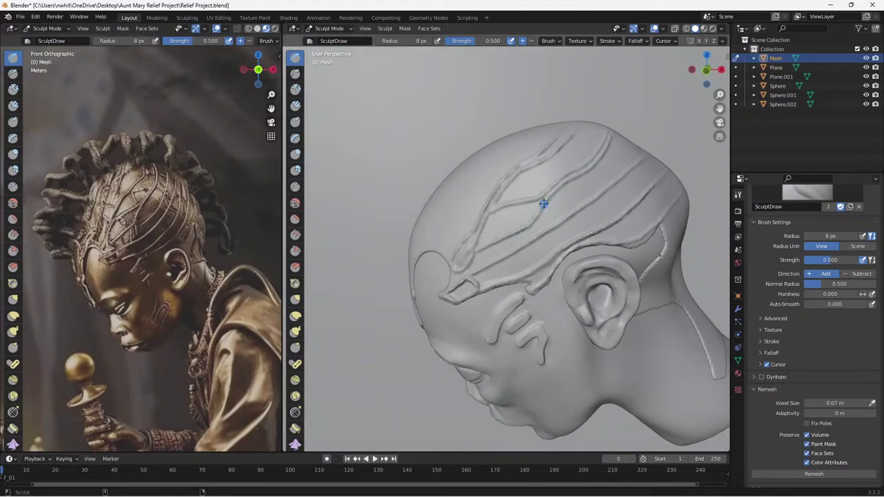
Check the stream chat in OBS, and save Relief Project.blend back in Blender.
mouse_move(519, 484)
left_click(468, 486)
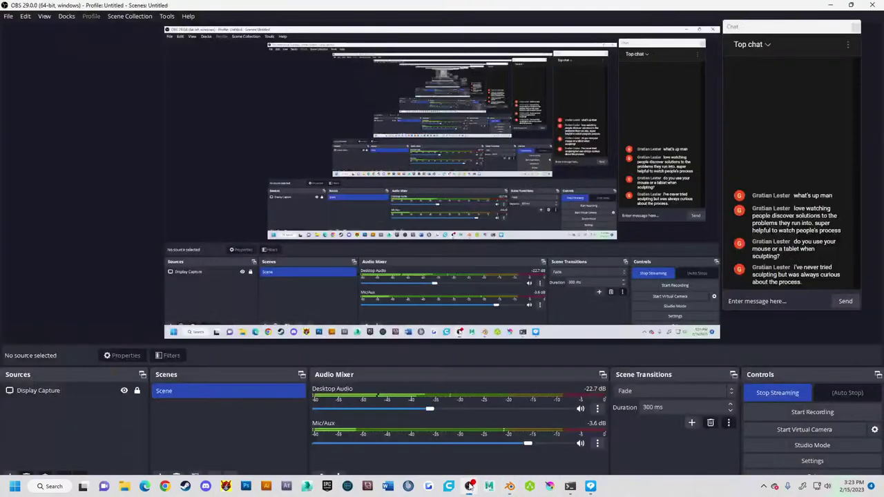
left_click(468, 486)
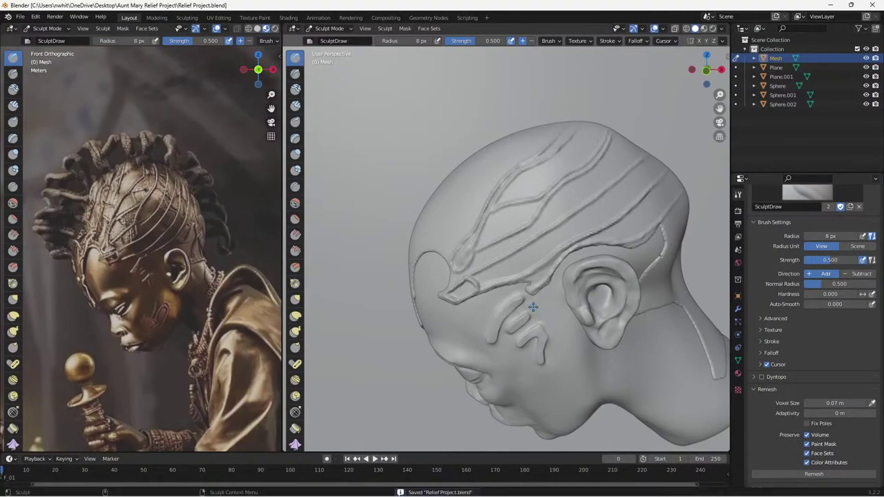
Sculpt a raised rim from the hairline corner beside the temple loop over the forehead arch.
middle_click_drag(486, 256, 513, 297)
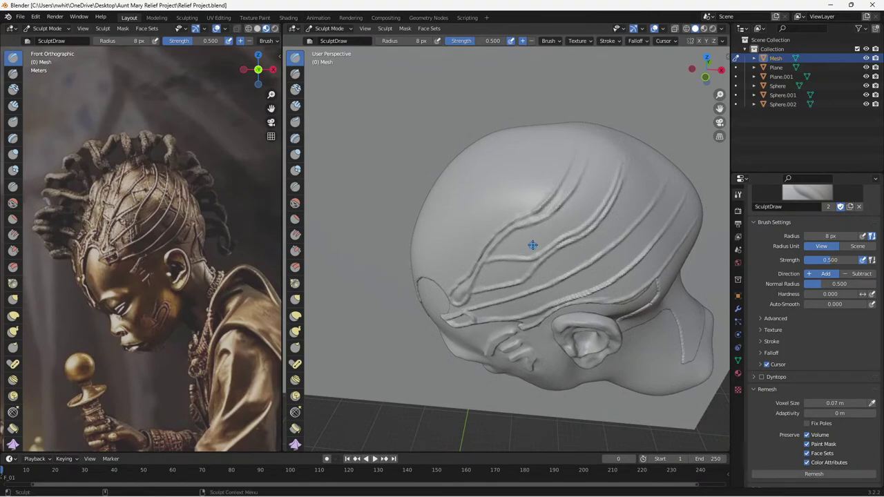
mouse_move(533, 245)
middle_mouse_down()
mouse_move(591, 169)
mouse_move(549, 207)
mouse_move(568, 194)
mouse_move(557, 193)
middle_mouse_up()
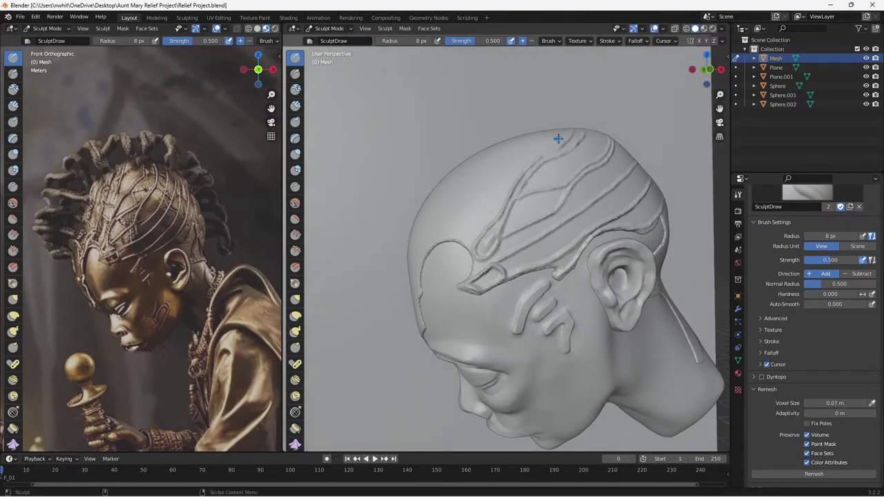
mouse_move(475, 235)
middle_mouse_down()
mouse_move(500, 221)
mouse_move(482, 253)
middle_mouse_up()
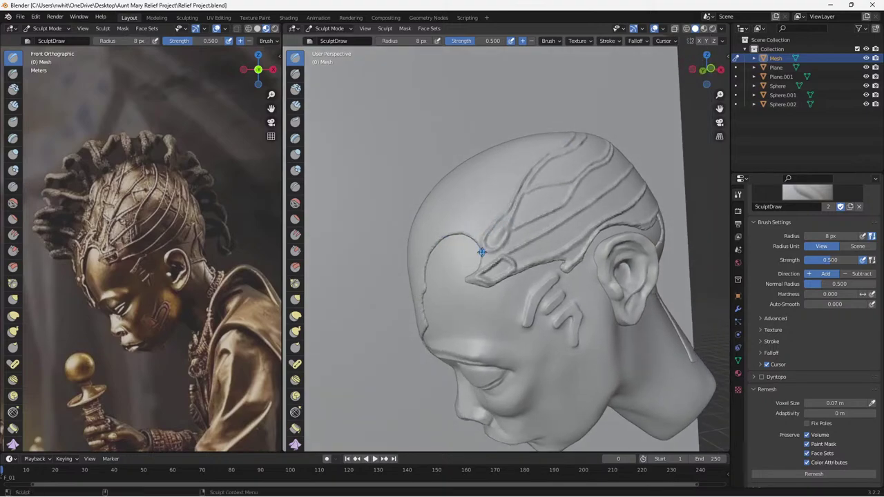
left_click_drag(483, 260, 483, 263)
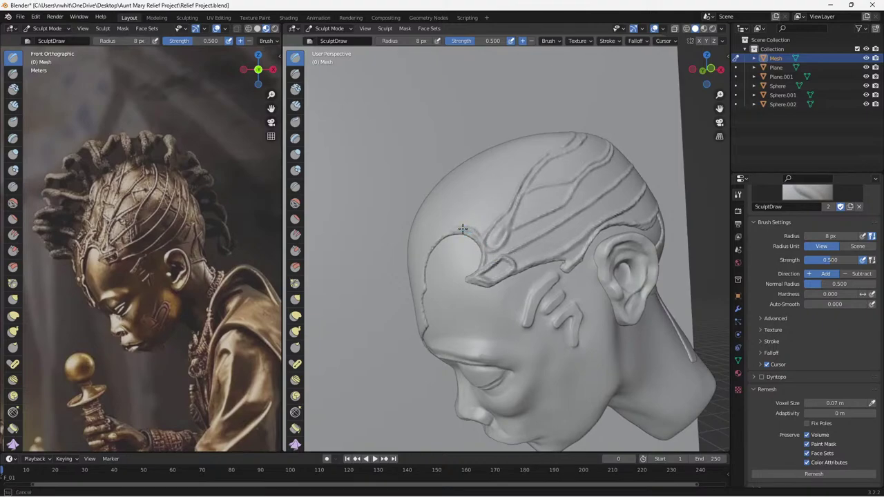
left_click_drag(443, 237, 439, 239)
left_click_drag(446, 232, 426, 249)
Extend the raised hairline rim from the forehead arch down the front edge towards the brow.
middle_click_drag(451, 241, 440, 231)
left_click_drag(433, 236, 430, 260)
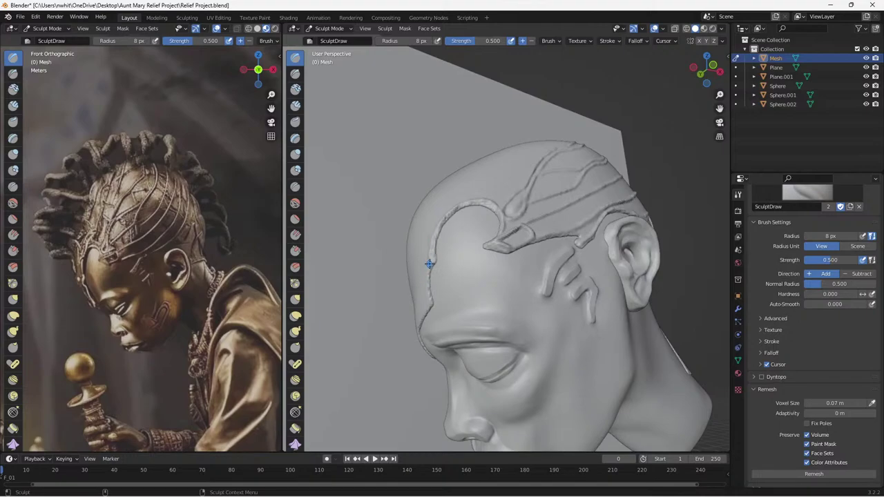
mouse_move(428, 265)
left_mouse_down()
mouse_move(427, 308)
mouse_move(457, 301)
left_mouse_up()
mouse_move(469, 282)
middle_mouse_down()
mouse_move(492, 282)
mouse_move(491, 292)
mouse_move(453, 297)
middle_mouse_up()
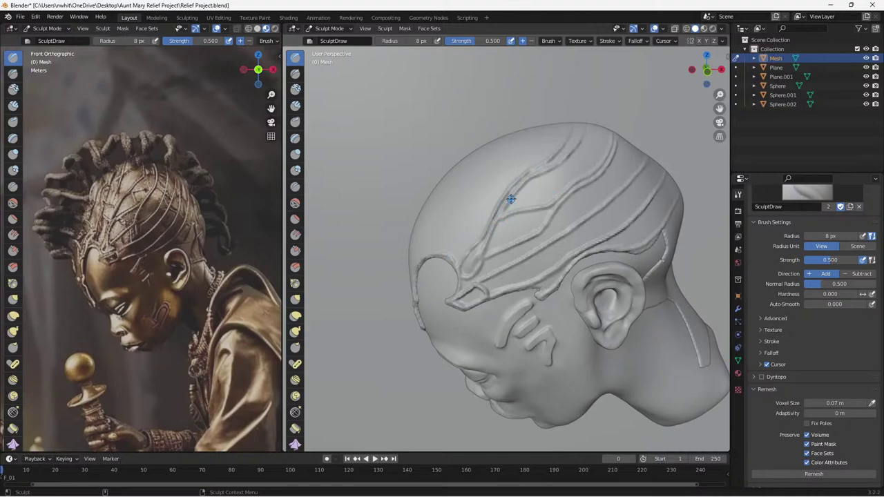
Sculpt a short connecting strand between the branching strand and the long strand below it, and save the project.
mouse_move(542, 222)
middle_mouse_down()
mouse_move(537, 198)
mouse_move(540, 205)
middle_mouse_up()
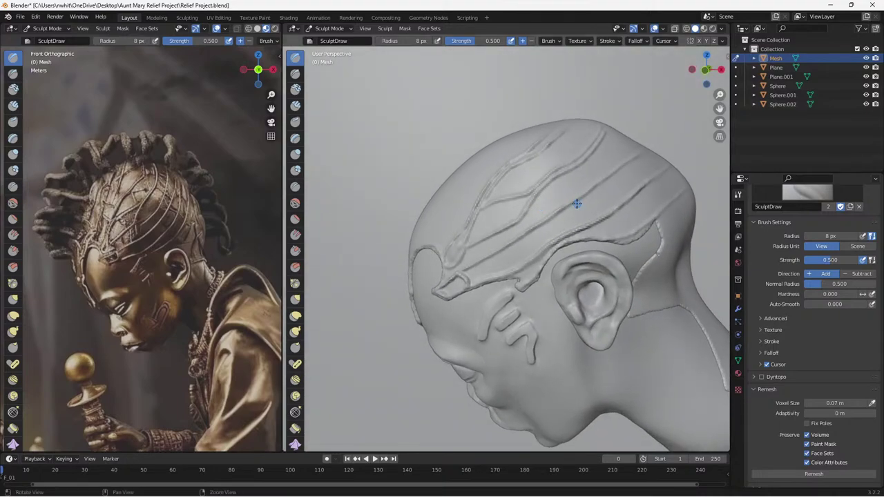
middle_click_drag(577, 204, 574, 196)
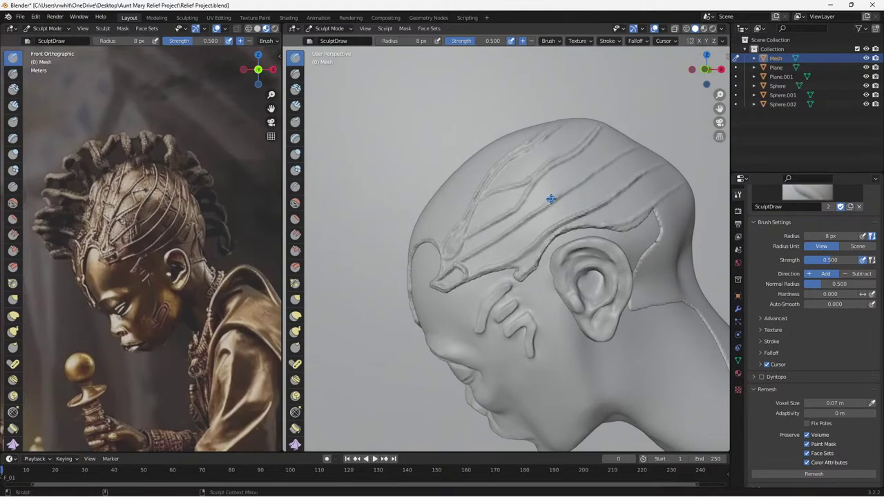
left_click_drag(550, 199, 550, 196)
left_click_drag(553, 170, 555, 171)
middle_click_drag(603, 174, 624, 158)
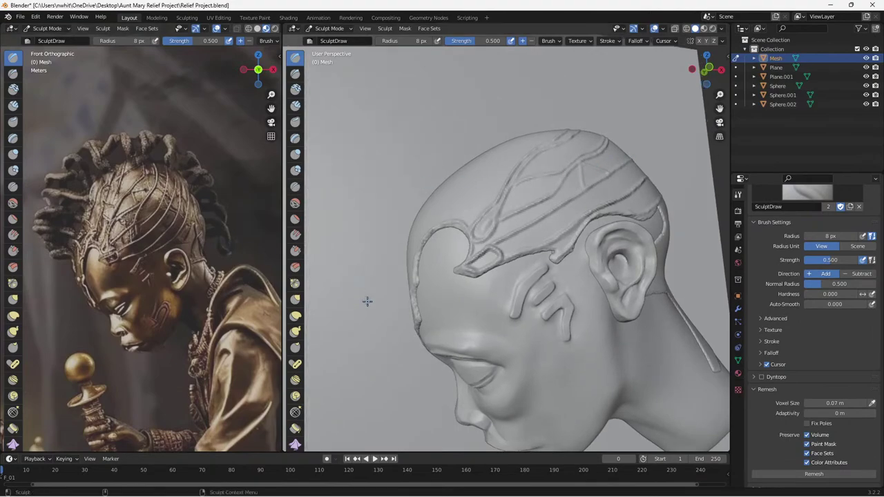
scroll(386, 319, "down", 3)
middle_click_drag(429, 335, 430, 343)
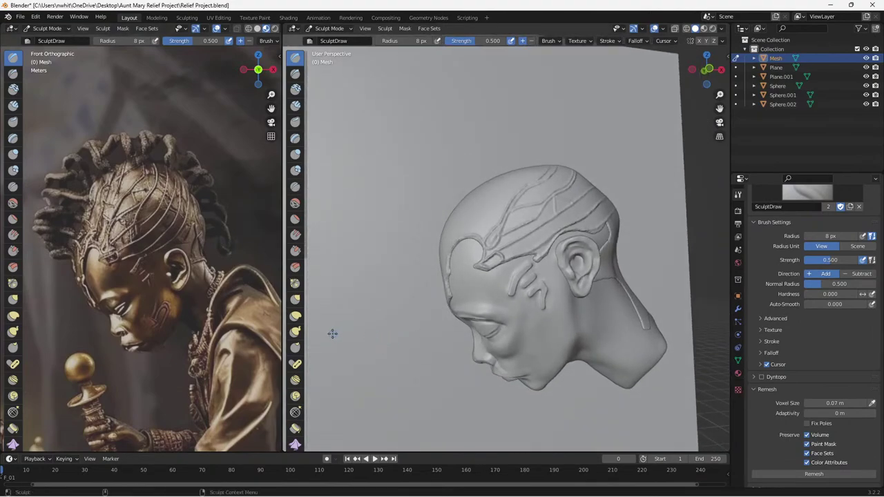
mouse_move(486, 270)
middle_mouse_down()
mouse_move(477, 270)
mouse_move(490, 268)
middle_mouse_up()
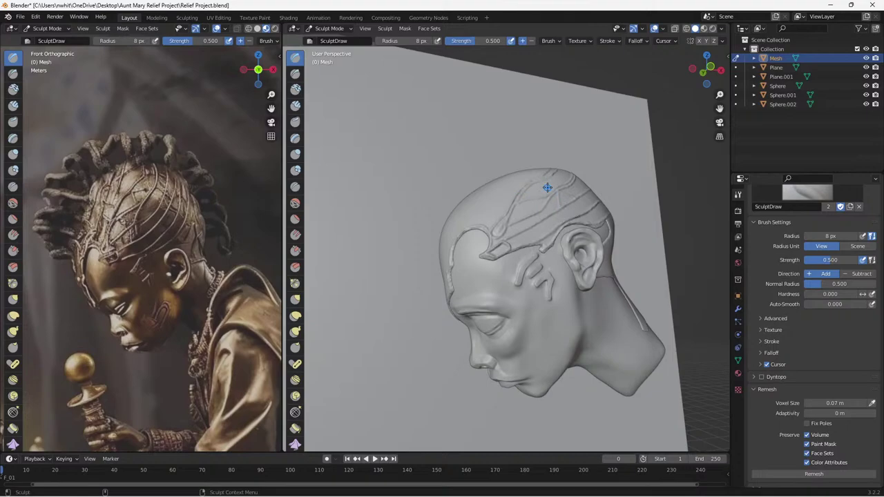
middle_click_drag(546, 187, 426, 182)
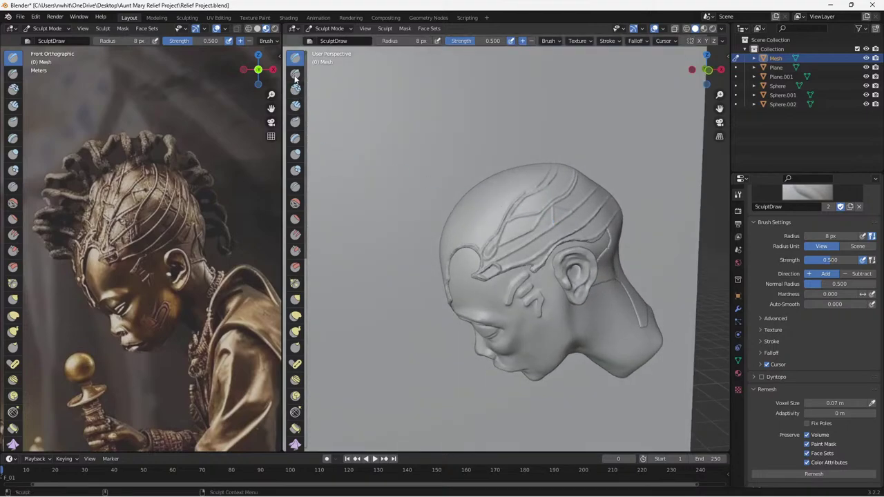
Sculpt crossing strands between the crown strand and the branching strand near the top of the head.
scroll(557, 209, "up", 2)
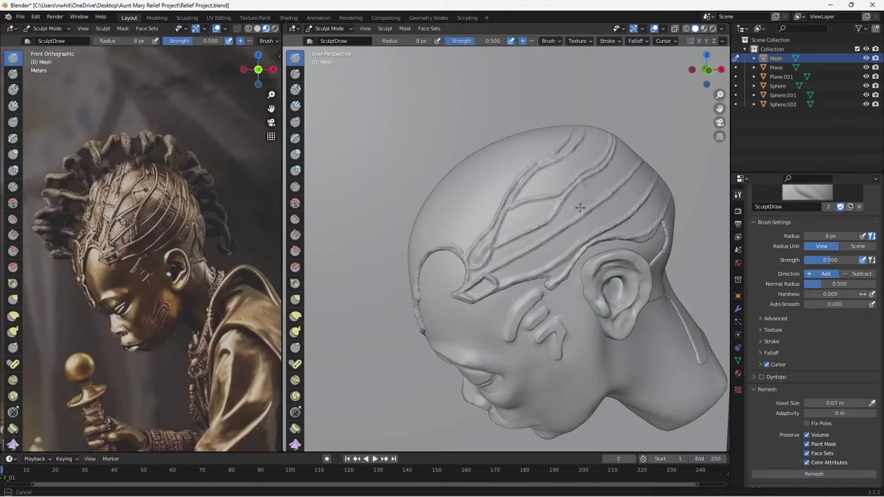
middle_click_drag(596, 194, 560, 248, "shift")
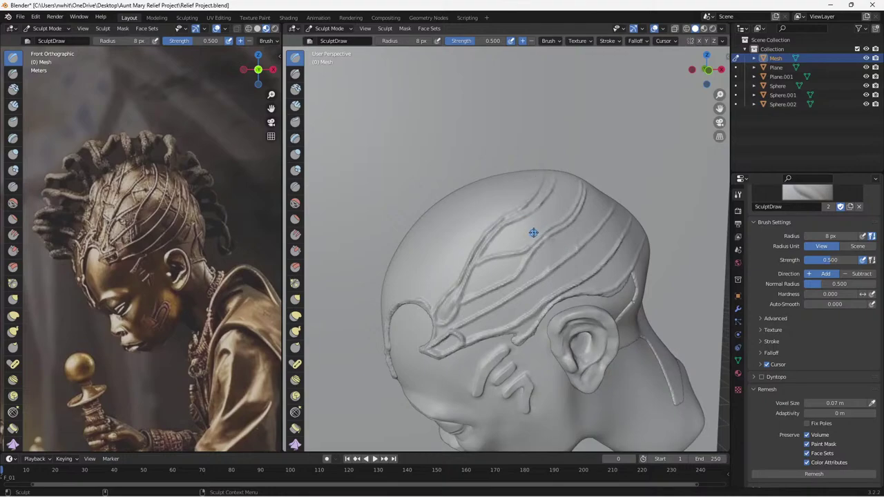
mouse_move(535, 237)
left_mouse_down()
mouse_move(531, 212)
mouse_move(547, 215)
mouse_move(539, 221)
left_mouse_up()
left_click_drag(538, 177, 544, 174)
Sculpt a short strand splitting off the front of the crown strand above the forehead hairline.
left_click_drag(466, 233, 463, 245)
left_click_drag(457, 276, 474, 261)
middle_click_drag(425, 308, 428, 285)
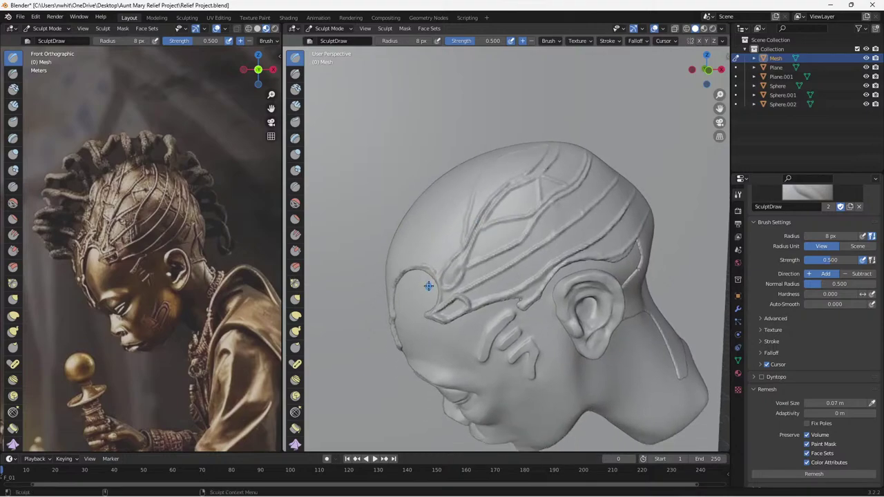
Check the stream chat in OBS and return to the head sculpt in Blender.
mouse_move(443, 489)
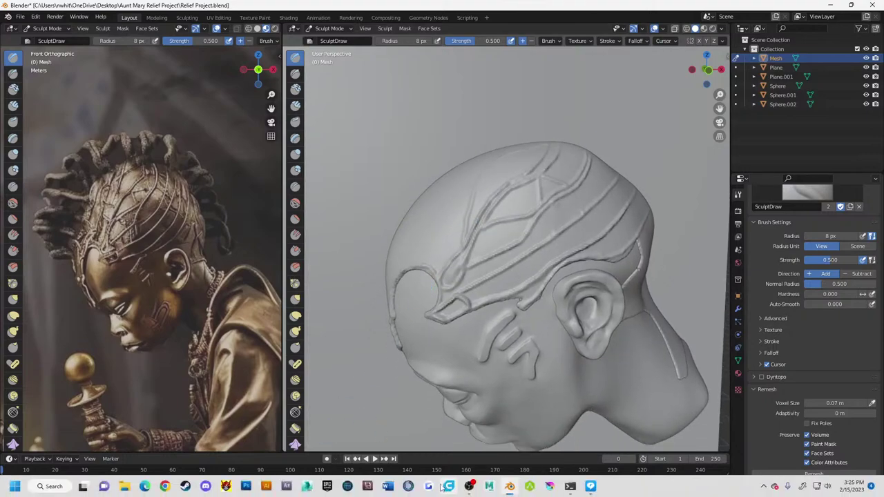
left_click(483, 449)
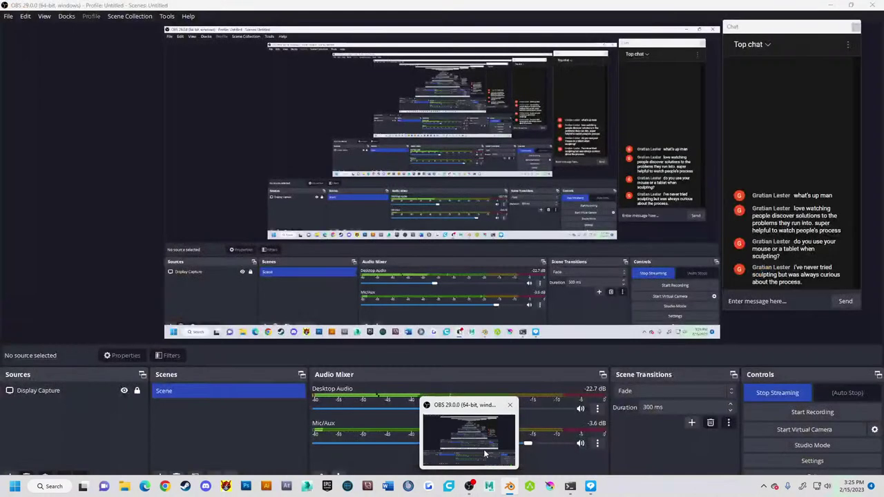
left_click(484, 453)
mouse_move(383, 203)
middle_mouse_down()
mouse_move(430, 213)
mouse_move(453, 199)
mouse_move(436, 226)
middle_mouse_up()
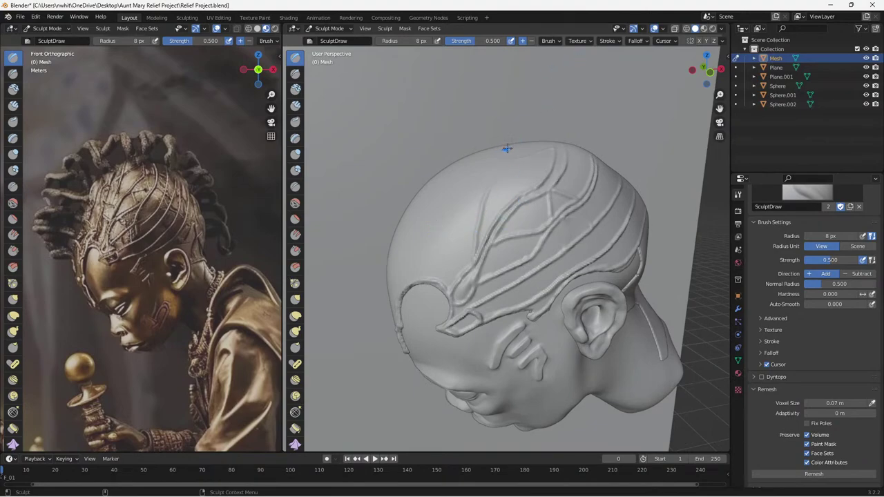
Sculpt a strand rising from the top of the forehead hairline rim toward the crown, in front of the crown strand.
mouse_move(457, 220)
middle_mouse_down()
mouse_move(464, 203)
mouse_move(440, 224)
middle_mouse_up()
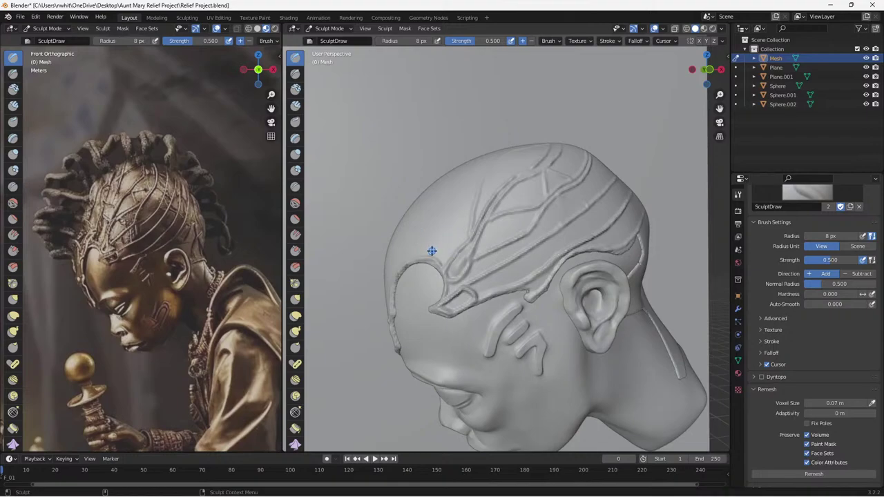
left_click_drag(431, 251, 430, 256)
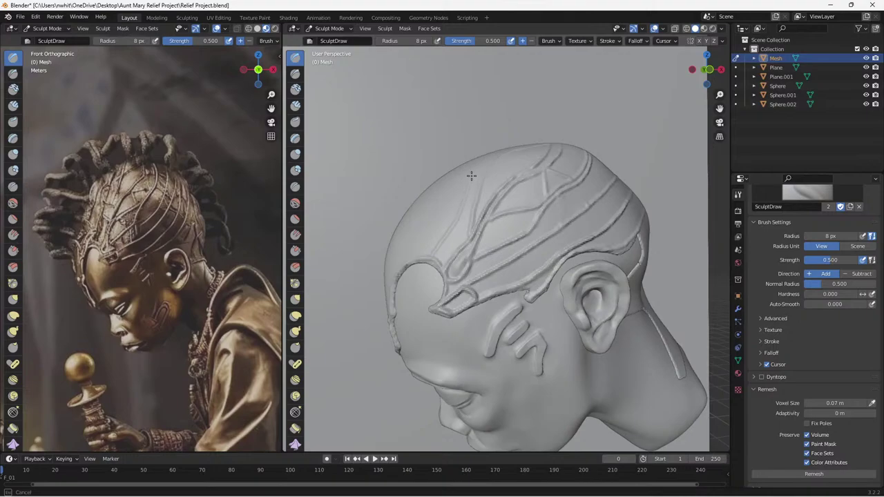
left_click_drag(484, 154, 472, 195)
mouse_move(449, 183)
middle_mouse_down()
mouse_move(463, 233)
mouse_move(464, 179)
mouse_move(449, 197)
mouse_move(460, 181)
mouse_move(445, 190)
mouse_move(449, 178)
mouse_move(457, 183)
middle_mouse_up()
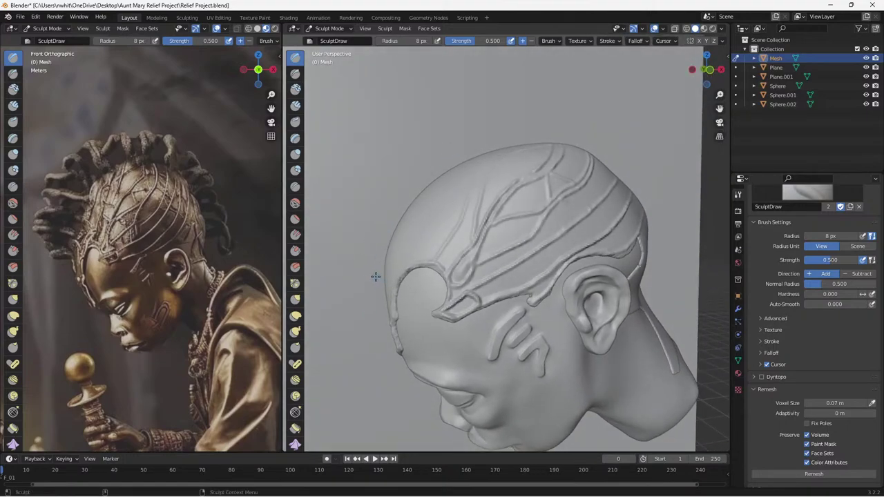
Sculpt a long strand parallel to the forehead hairline rim, from the front crown strand down toward the brow tip.
mouse_move(375, 277)
middle_mouse_down()
mouse_move(386, 263)
mouse_move(395, 302)
mouse_move(401, 276)
mouse_move(403, 331)
middle_mouse_up()
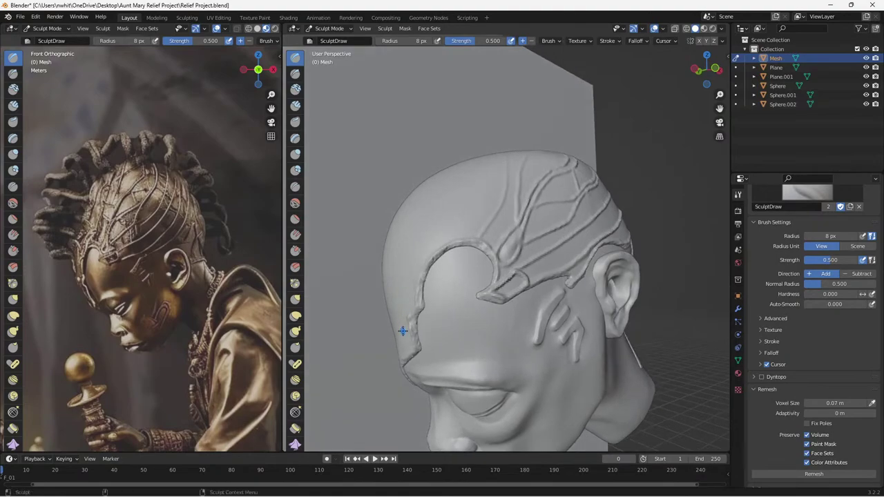
left_click_drag(414, 348, 412, 336)
left_click_drag(417, 298, 409, 271)
middle_click_drag(397, 304, 420, 276)
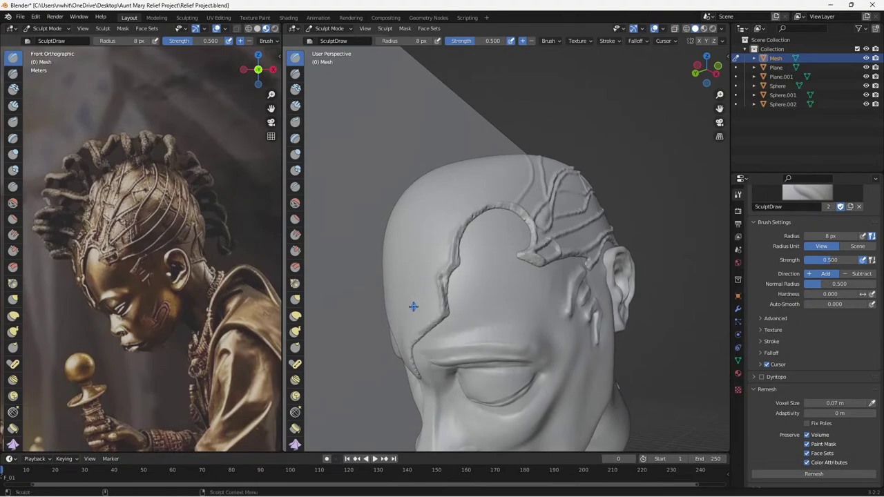
mouse_move(446, 249)
middle_mouse_down()
mouse_move(478, 265)
mouse_move(505, 225)
middle_mouse_up()
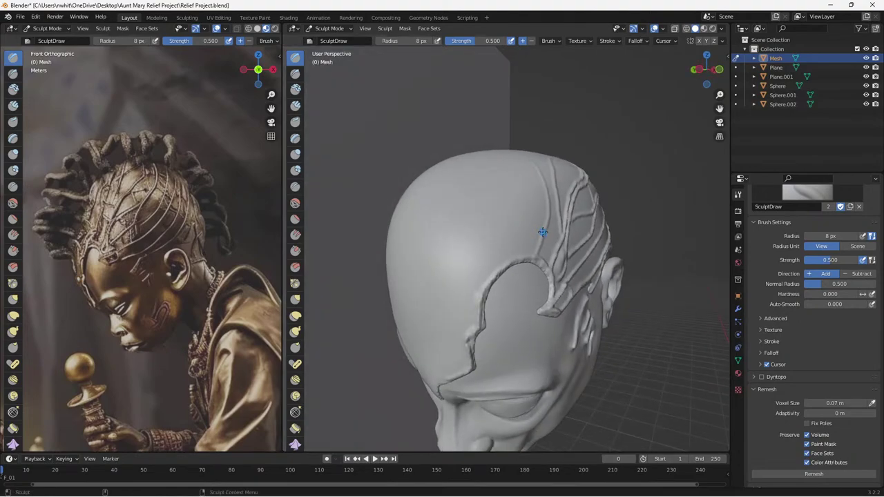
left_click_drag(543, 229, 544, 230)
left_click_drag(485, 248, 457, 306)
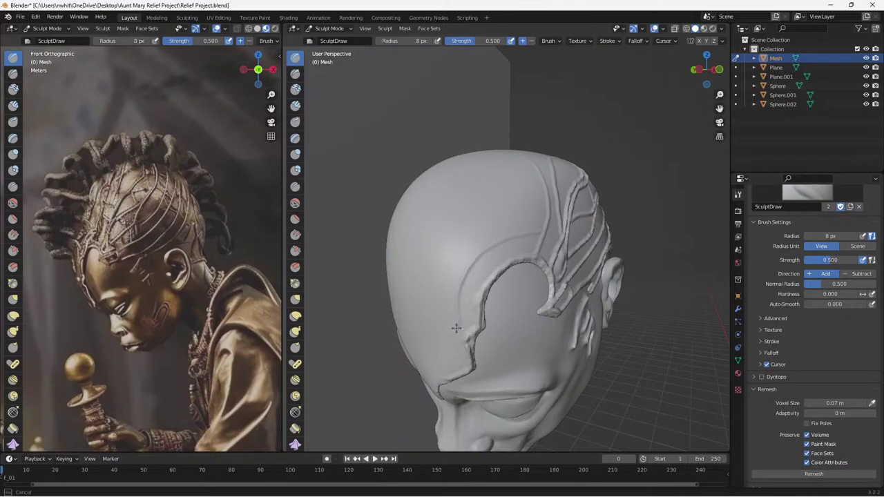
left_click_drag(449, 360, 435, 373)
mouse_move(443, 330)
middle_mouse_down()
mouse_move(465, 282)
mouse_move(464, 297)
middle_mouse_up()
mouse_move(464, 297)
left_mouse_down()
mouse_move(452, 315)
mouse_move(456, 335)
left_mouse_up()
Sculpt a strand inside the brow tip of the scalp piece and join it to the strand following the hairline rim.
mouse_move(509, 277)
middle_mouse_down()
mouse_move(451, 296)
mouse_move(510, 305)
mouse_move(466, 335)
mouse_move(457, 371)
mouse_move(481, 346)
mouse_move(493, 297)
middle_mouse_up()
left_click_drag(491, 309, 492, 310)
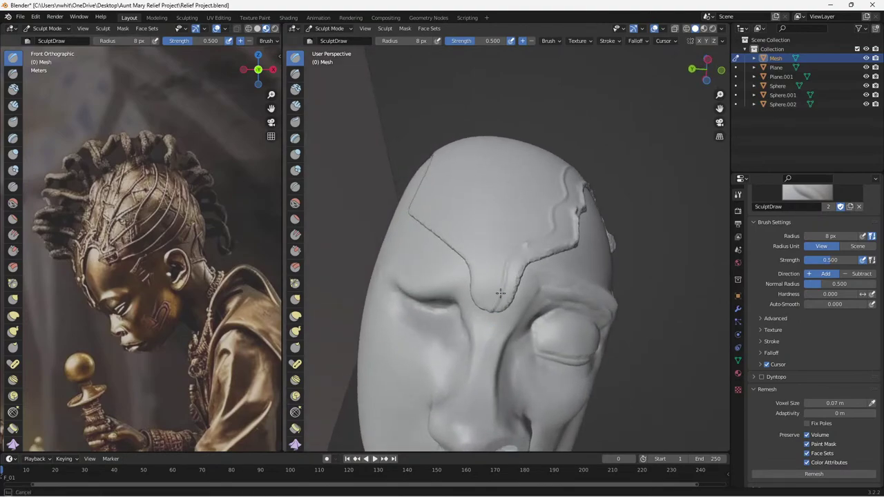
left_click_drag(505, 277, 526, 241)
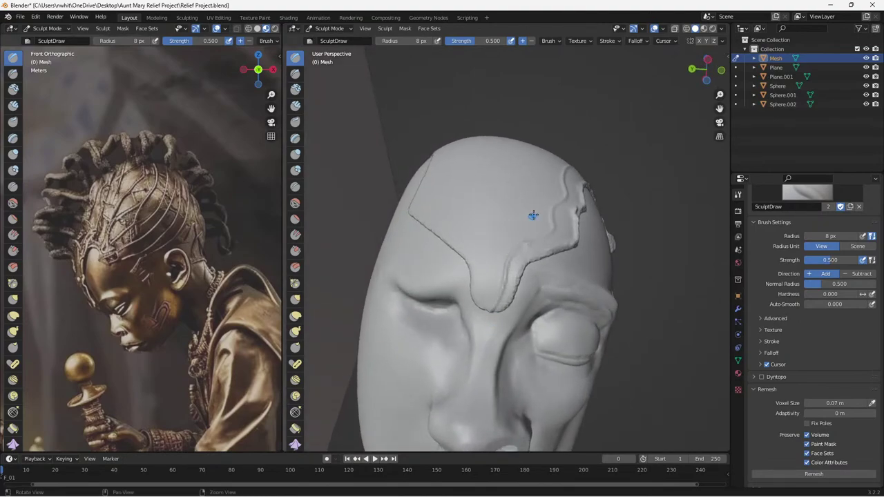
middle_click_drag(533, 215, 513, 237)
mouse_move(457, 336)
left_mouse_down()
mouse_move(479, 322)
mouse_move(495, 260)
left_mouse_up()
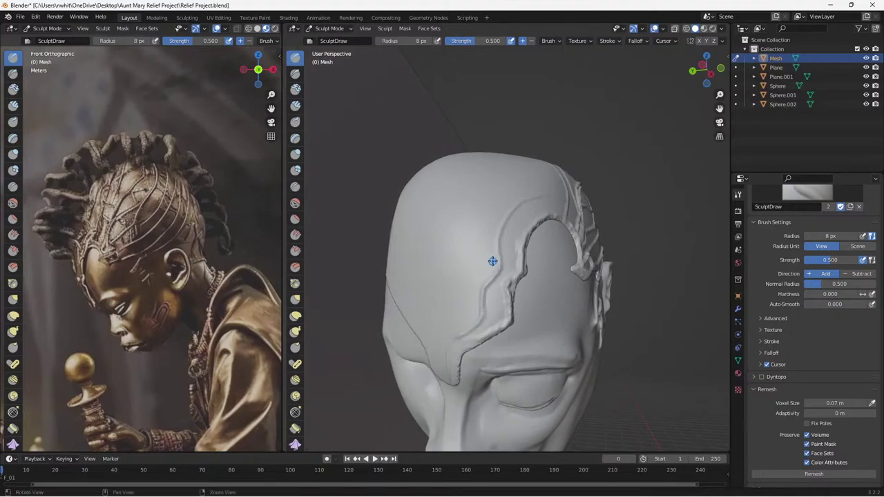
Sculpt a round medallion of two concentric rings on the middle of the forehead above the brow tip.
mouse_move(495, 259)
middle_mouse_down()
mouse_move(507, 256)
mouse_move(462, 263)
mouse_move(479, 256)
mouse_move(448, 290)
middle_mouse_up()
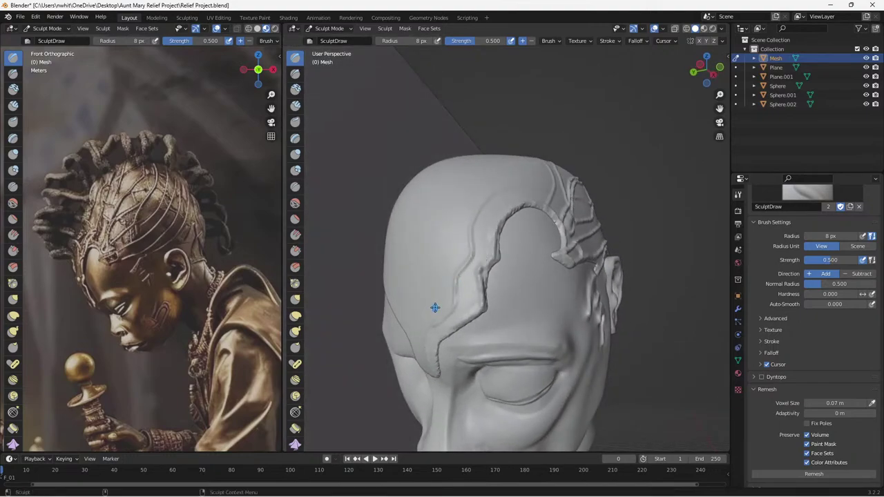
left_click_drag(430, 287, 435, 267)
mouse_move(400, 273)
middle_mouse_down()
mouse_move(467, 260)
mouse_move(487, 266)
middle_mouse_up()
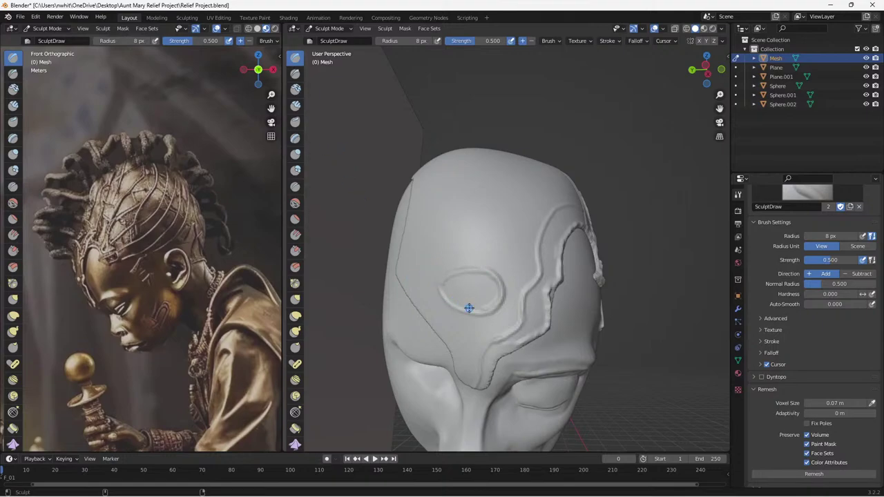
left_click_drag(469, 308, 473, 296, "shift")
mouse_move(466, 264)
left_mouse_down("shift")
mouse_move(450, 306)
mouse_move(437, 287)
mouse_move(460, 312)
mouse_move(456, 287)
mouse_move(470, 268)
mouse_move(494, 270)
mouse_move(455, 283)
mouse_move(462, 308)
mouse_move(491, 290)
mouse_move(483, 279)
mouse_move(476, 305)
mouse_move(469, 294)
mouse_move(480, 281)
mouse_move(493, 295)
mouse_move(482, 308)
mouse_move(470, 300)
mouse_move(506, 308)
left_mouse_up("shift")
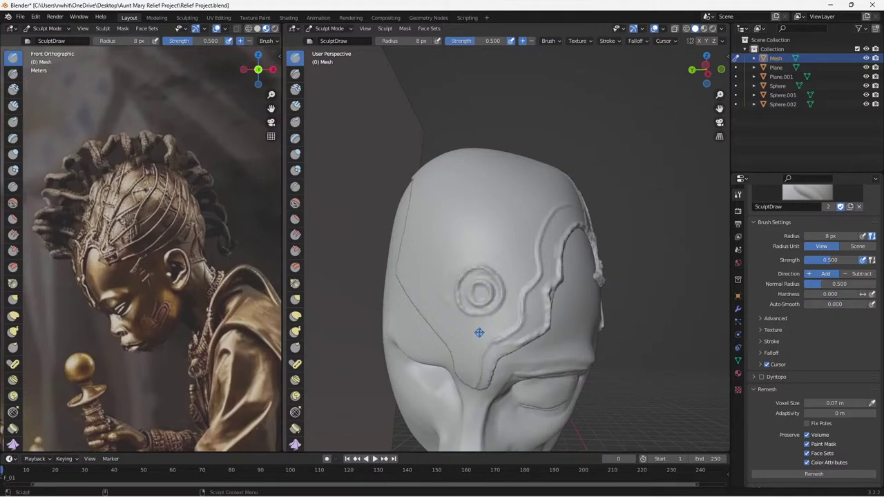
middle_click_drag(480, 319, 482, 290)
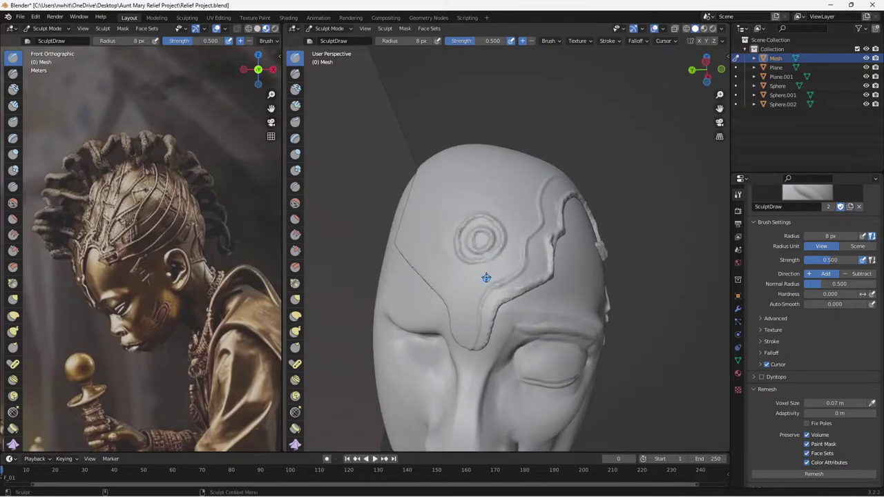
Sculpt connecting strands from the lower edge of the forehead medallion down to the brow tip and the neighbouring rim strand.
mouse_move(491, 261)
left_mouse_down()
mouse_move(498, 274)
mouse_move(494, 266)
mouse_move(475, 272)
mouse_move(469, 341)
left_mouse_up()
mouse_move(505, 259)
middle_mouse_down()
mouse_move(478, 305)
mouse_move(491, 310)
middle_mouse_up()
left_click_drag(488, 312, 488, 312)
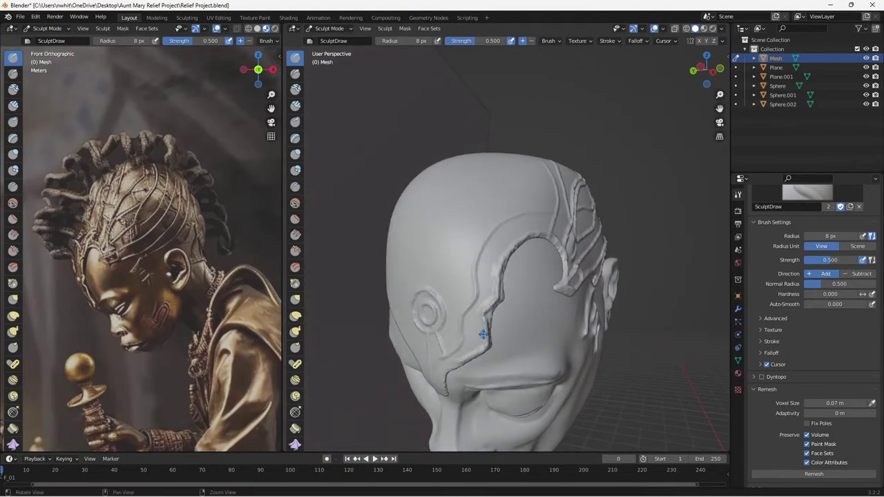
middle_click_drag(489, 345, 491, 295)
mouse_move(491, 271)
left_mouse_down()
mouse_move(490, 257)
mouse_move(484, 300)
mouse_move(450, 318)
left_mouse_up()
middle_click_drag(470, 302, 485, 270)
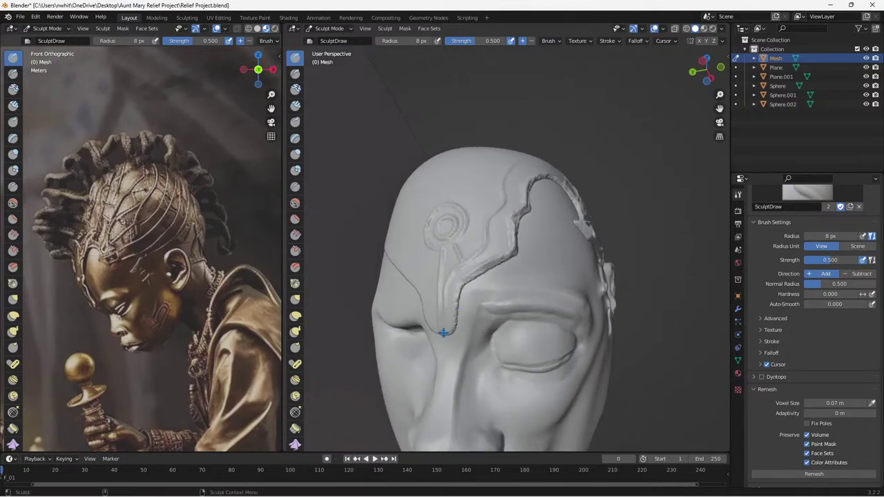
mouse_move(443, 333)
left_mouse_down()
mouse_move(458, 286)
mouse_move(528, 232)
left_mouse_up()
Sculpt a tall leaf-shaped loop rising from the top of the forehead medallion onto the scalp.
middle_click_drag(529, 232, 499, 267)
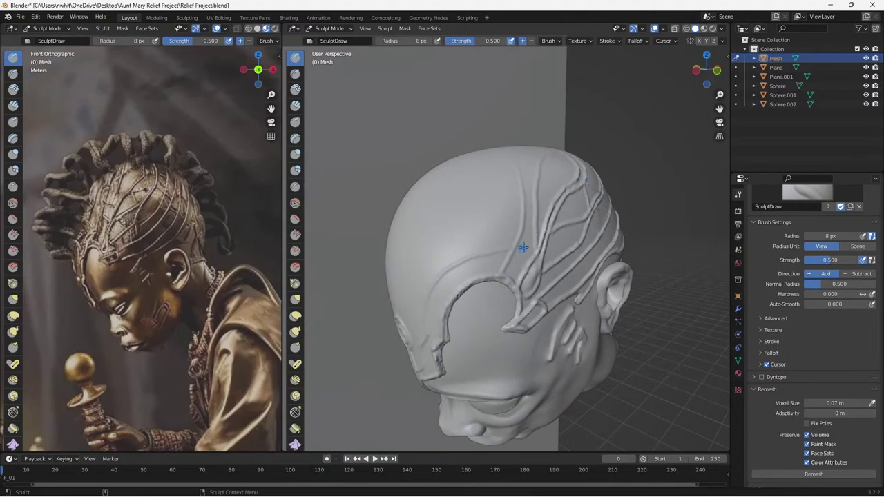
mouse_move(498, 261)
middle_mouse_down()
mouse_move(504, 268)
mouse_move(537, 255)
mouse_move(509, 249)
mouse_move(533, 249)
mouse_move(504, 258)
mouse_move(503, 275)
mouse_move(513, 276)
mouse_move(511, 245)
middle_mouse_up()
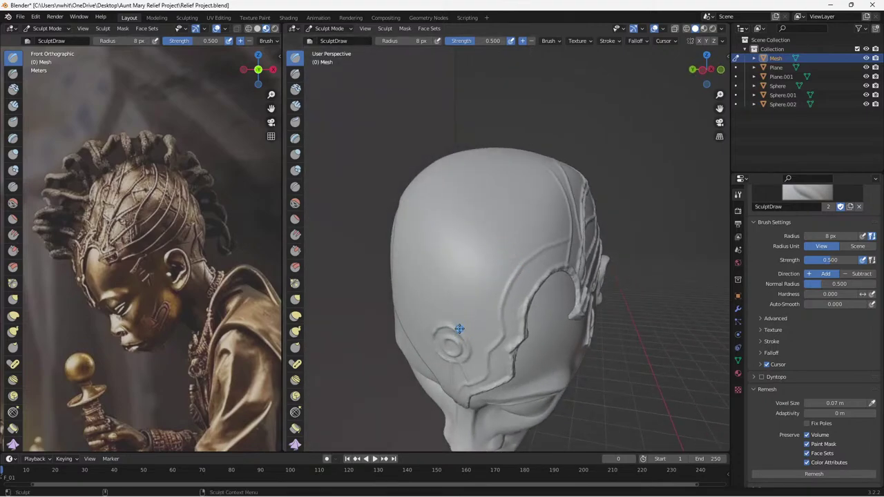
left_click_drag(464, 337, 474, 327)
mouse_move(485, 279)
left_mouse_down()
mouse_move(490, 261)
mouse_move(463, 206)
left_mouse_up()
left_click_drag(444, 321, 446, 323)
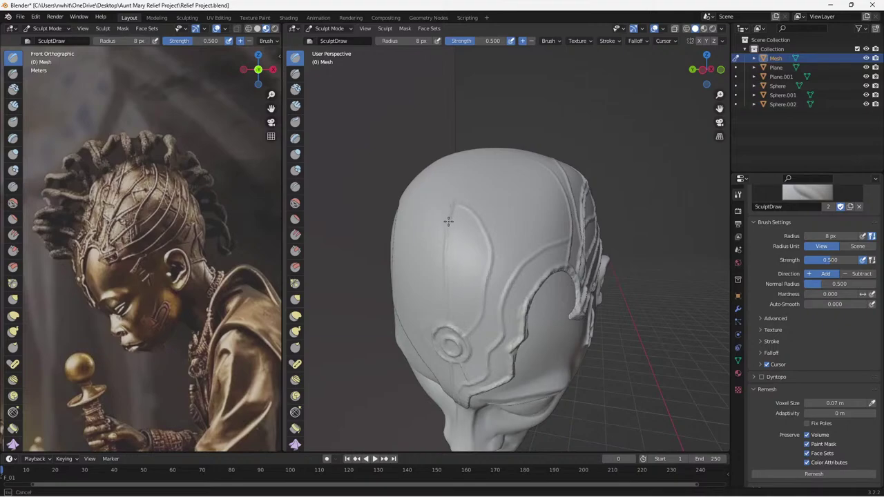
left_click_drag(444, 257, 448, 319)
mouse_move(515, 228)
middle_mouse_down()
mouse_move(462, 237)
mouse_move(509, 244)
mouse_move(511, 231)
mouse_move(476, 227)
middle_mouse_up()
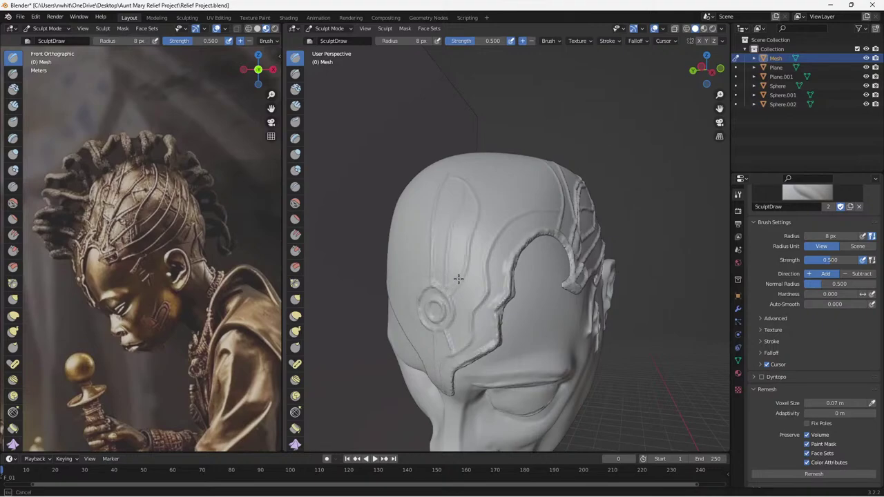
Sculpt curved strands branching from the side of the leaf-shaped loop across the upper front of the scalp.
mouse_move(458, 278)
middle_mouse_down()
mouse_move(513, 299)
mouse_move(519, 268)
middle_mouse_up()
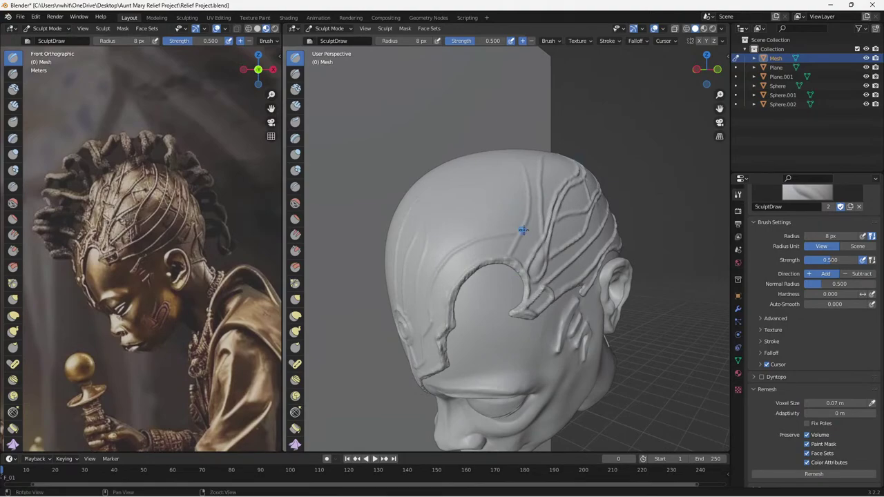
middle_click_drag(524, 230, 523, 256)
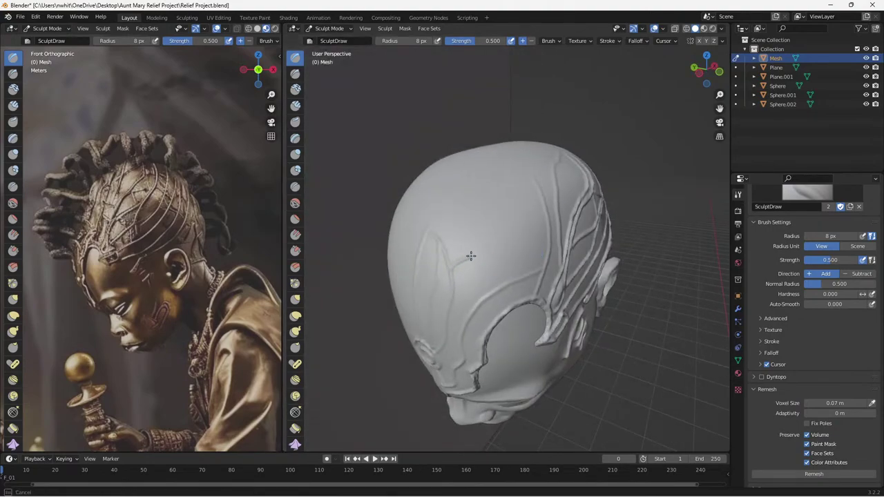
mouse_move(489, 249)
left_mouse_down()
mouse_move(507, 220)
mouse_move(505, 201)
left_mouse_up()
mouse_move(460, 261)
left_mouse_down()
mouse_move(511, 279)
mouse_move(502, 266)
mouse_move(528, 242)
mouse_move(526, 215)
left_mouse_up()
left_click_drag(515, 167, 516, 169)
mouse_move(525, 234)
middle_mouse_down()
mouse_move(508, 256)
mouse_move(515, 251)
middle_mouse_up()
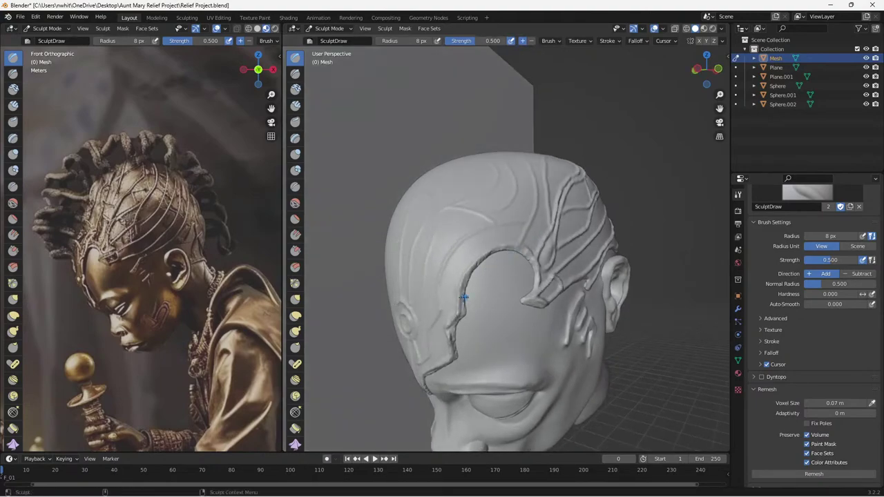
Reinforce the strand running parallel to the forehead hairline rim with further strokes, and save the project.
left_click_drag(441, 300, 440, 301)
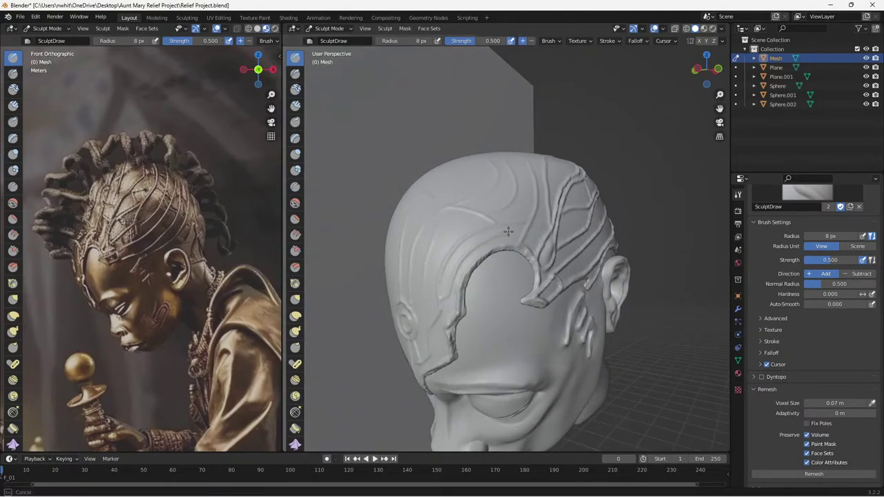
left_click_drag(520, 232, 521, 232)
mouse_move(520, 233)
middle_mouse_down()
mouse_move(546, 286)
mouse_move(511, 252)
mouse_move(579, 219)
middle_mouse_up()
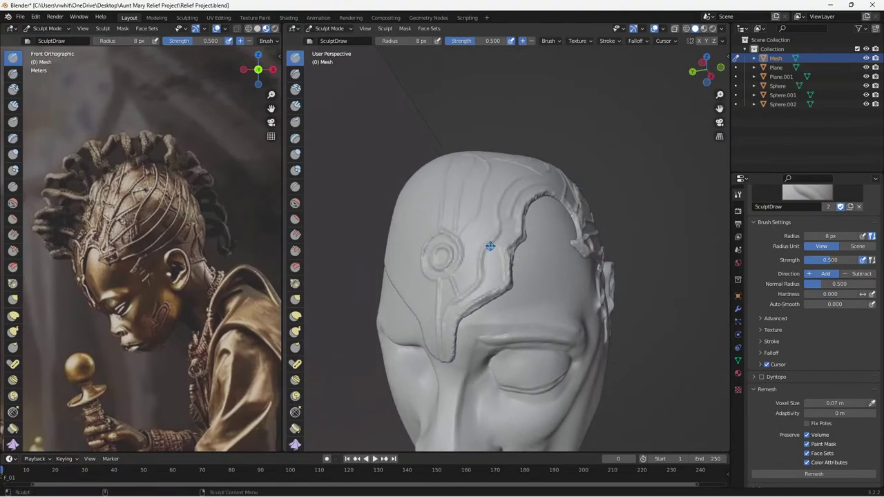
left_click_drag(489, 246, 491, 248)
mouse_move(497, 249)
middle_mouse_down()
mouse_move(471, 261)
mouse_move(486, 259)
middle_mouse_up()
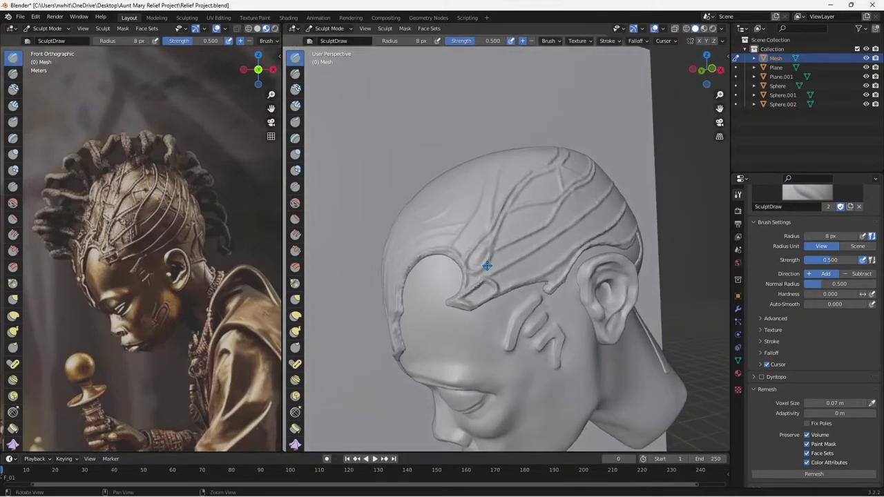
key("ctrl+s")
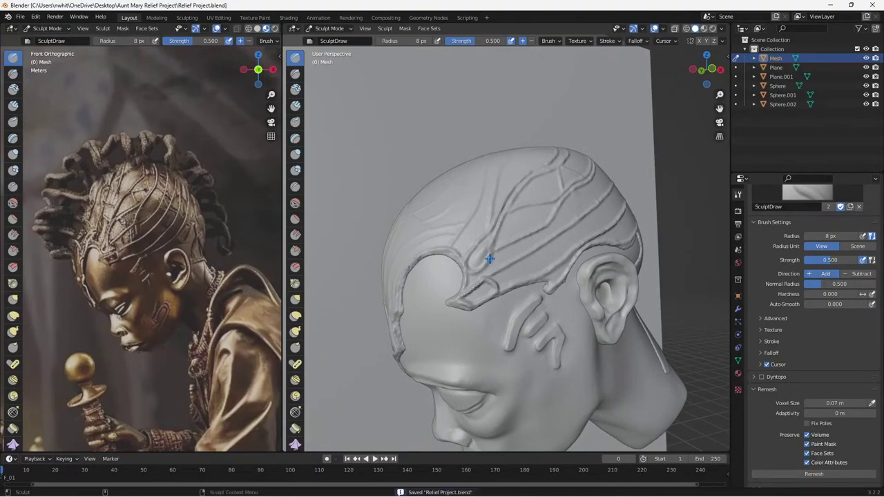
Examine the sculpted head from the front and side against the full reference image, saving the project during the review.
scroll(489, 258, "down", 3)
mouse_move(480, 256)
middle_mouse_down()
mouse_move(548, 318)
mouse_move(592, 323)
mouse_move(553, 330)
mouse_move(516, 324)
mouse_move(514, 277)
middle_mouse_up()
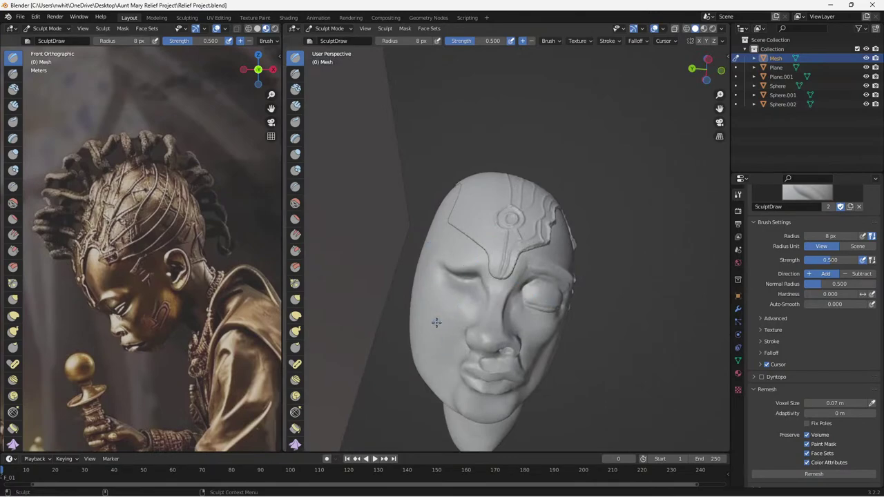
middle_click_drag(438, 319, 449, 257)
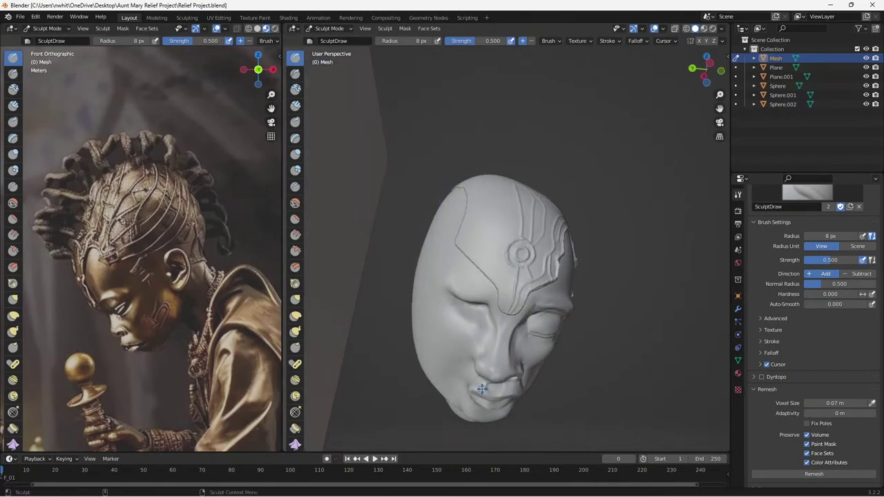
middle_click_drag(488, 186, 493, 275)
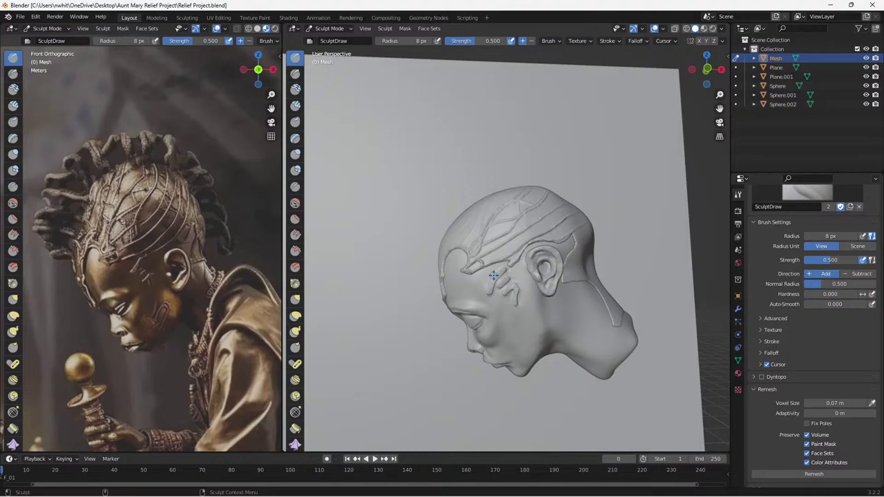
middle_click_drag(494, 276, 374, 302)
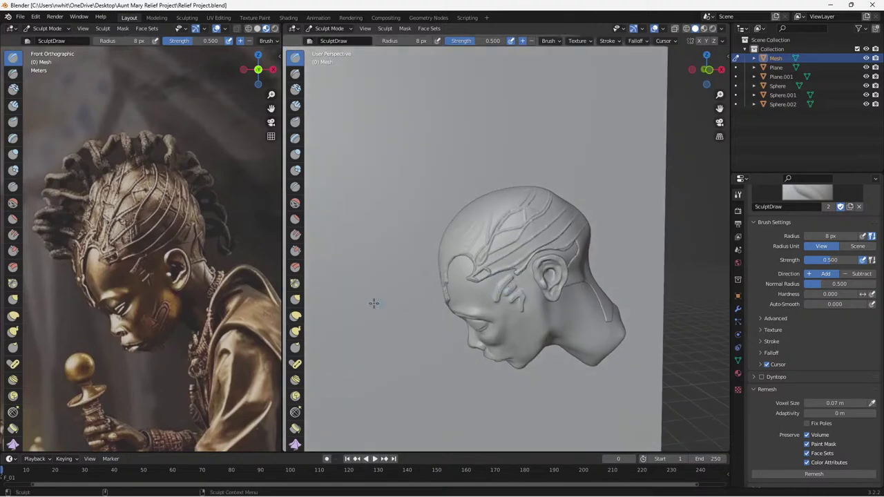
scroll(190, 327, "down", 5)
middle_click_drag(190, 326, 260, 325, "alt")
scroll(115, 218, "down", 1)
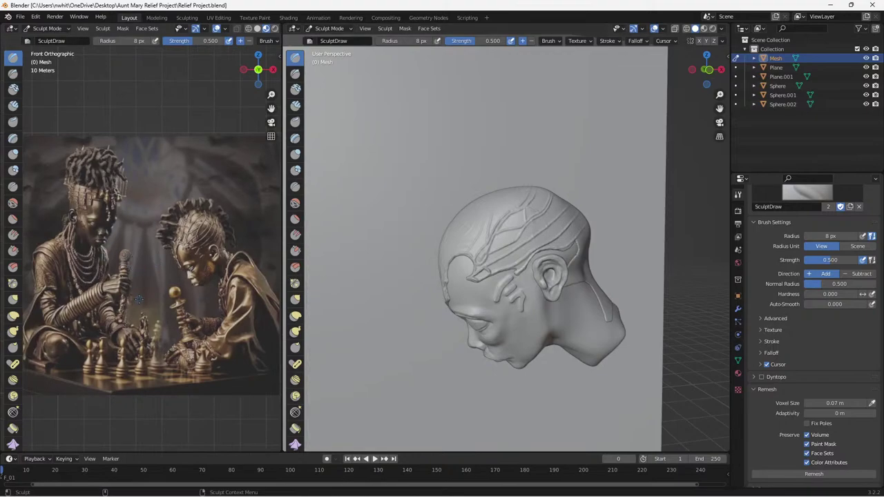
middle_click_drag(485, 317, 502, 320)
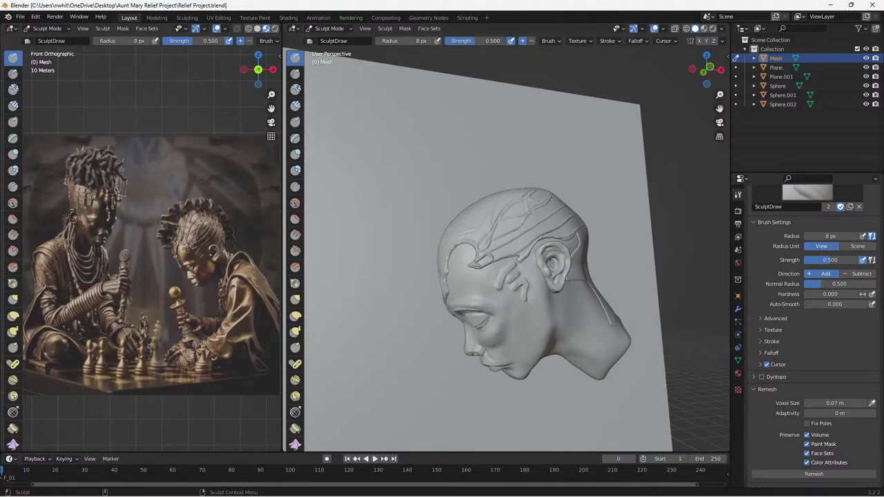
middle_click_drag(435, 314, 542, 327)
key("ctrl+s")
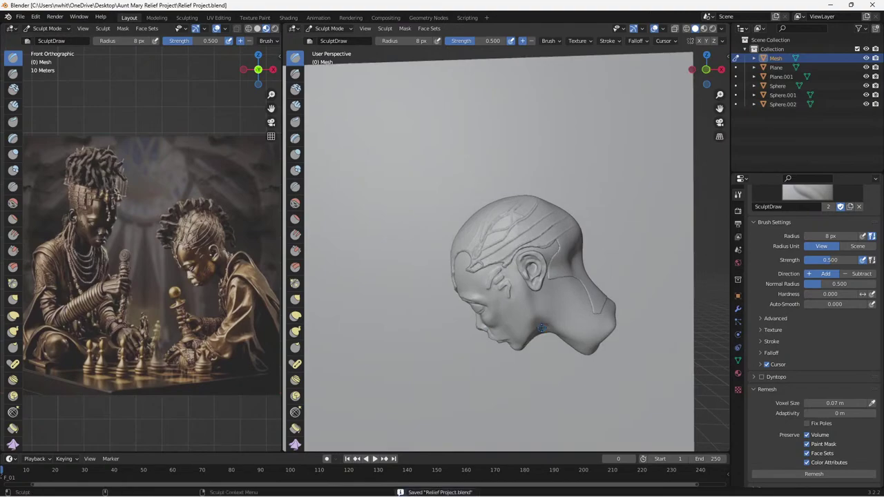
scroll(525, 325, "up", 3)
middle_click_drag(517, 324, 480, 271)
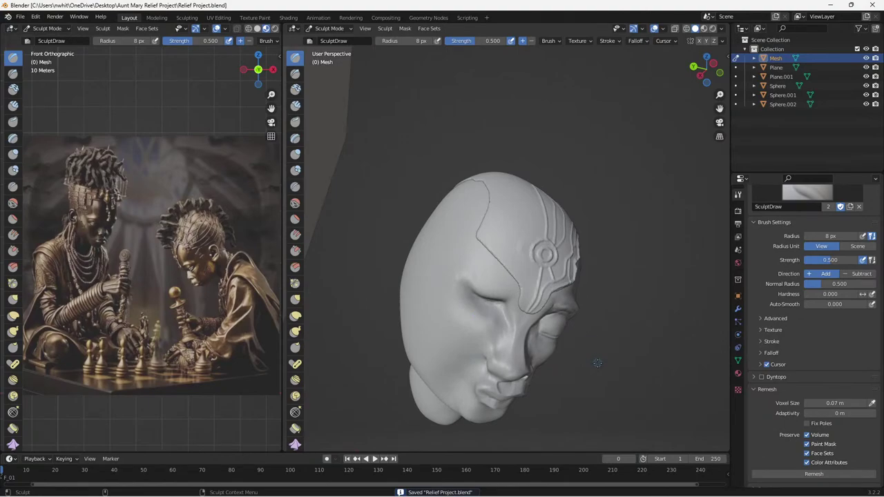
Sculpt thin raised strands across the bare upper scalp, linking toward the existing hair strands as in the reference image.
middle_click_drag(597, 362, 527, 345)
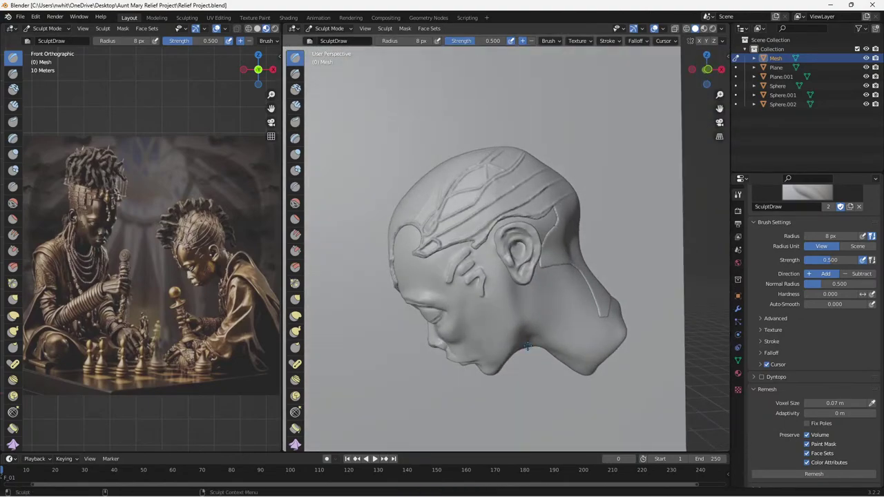
middle_click_drag(477, 283, 428, 300)
scroll(125, 276, "up", 8)
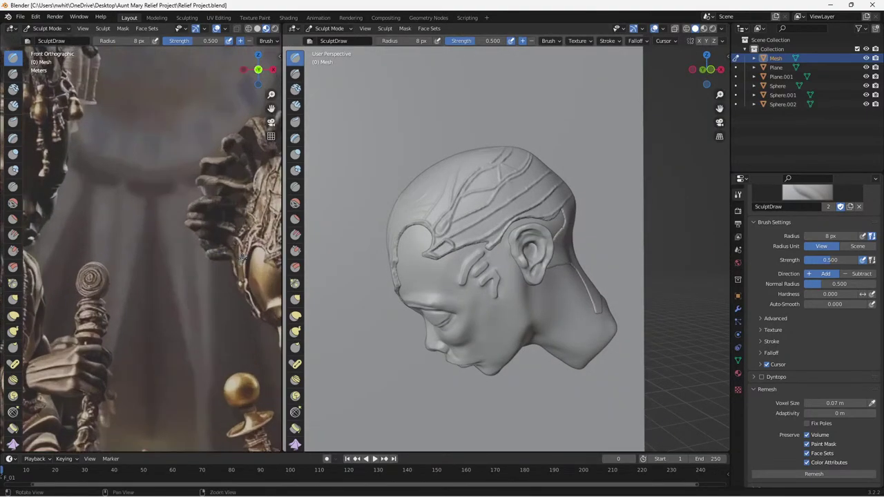
mouse_move(178, 268)
middle_mouse_down("shift")
mouse_move(141, 285)
mouse_move(180, 280)
middle_mouse_up("shift")
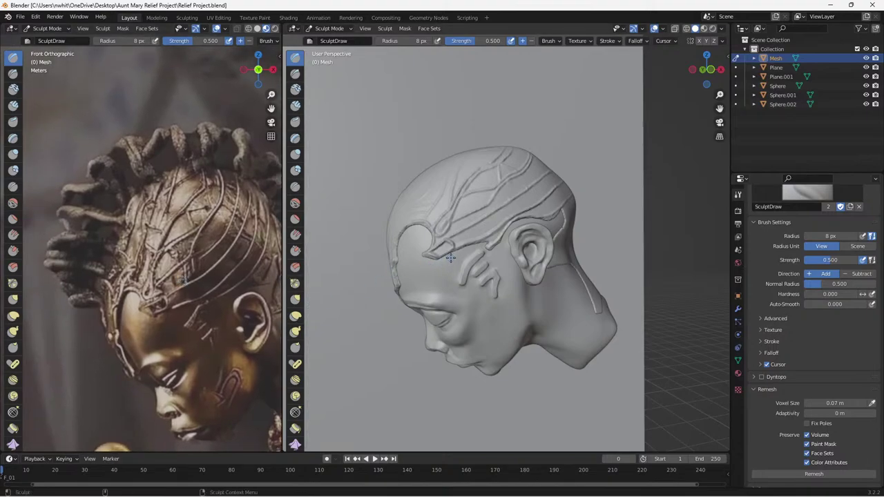
mouse_move(451, 257)
middle_mouse_down()
mouse_move(533, 269)
mouse_move(467, 270)
middle_mouse_up()
scroll(230, 203, "up", 2)
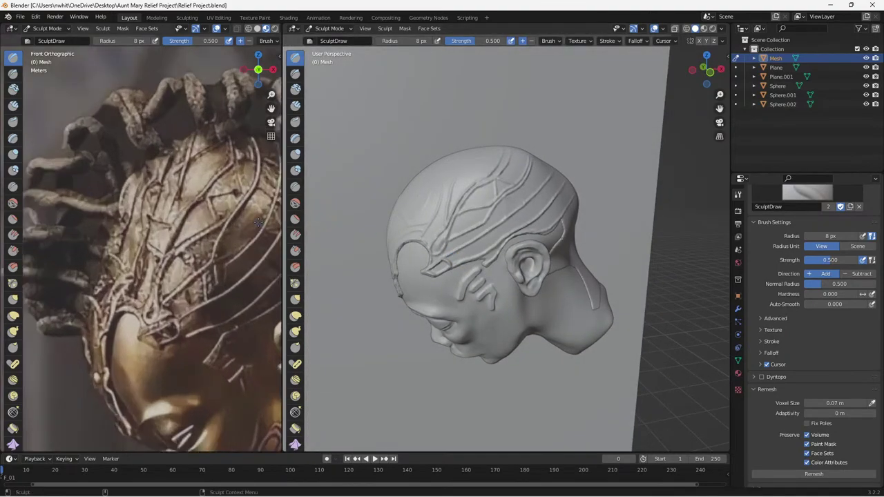
middle_click_drag(230, 203, 225, 237, "shift")
middle_click_drag(441, 236, 446, 241)
scroll(470, 269, "up", 5)
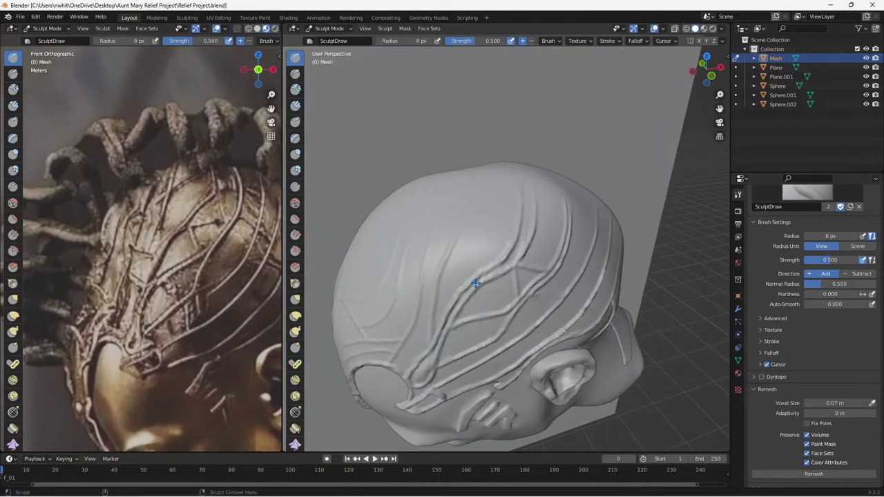
mouse_move(431, 337)
left_mouse_down()
mouse_move(462, 234)
mouse_move(516, 198)
left_mouse_up()
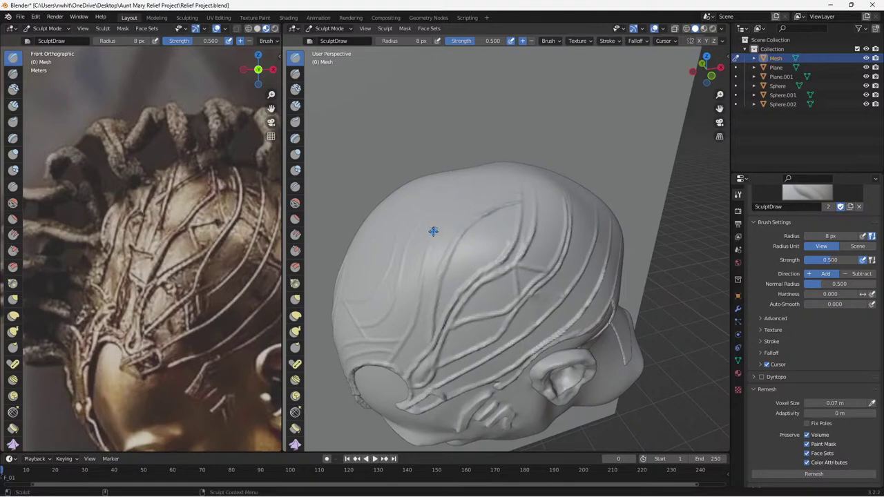
left_click_drag(420, 290, 424, 265)
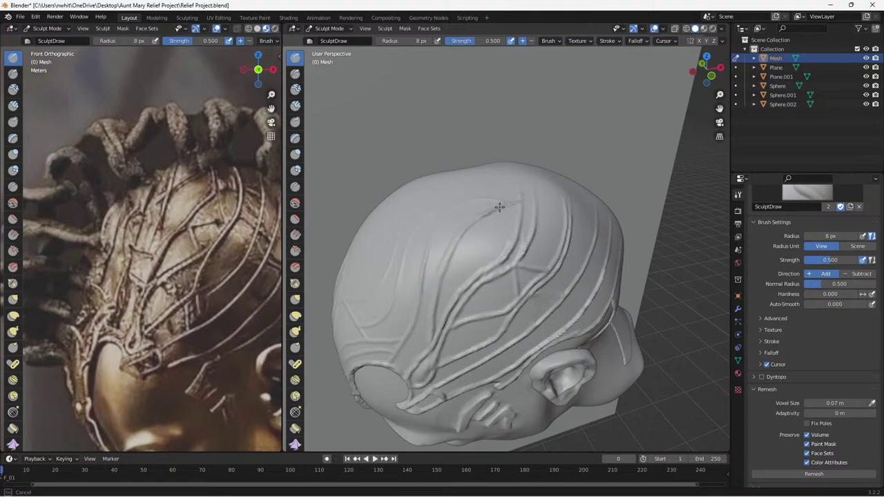
mouse_move(499, 207)
left_mouse_down()
mouse_move(439, 242)
mouse_move(449, 246)
left_mouse_up()
scroll(449, 246, "down", 3)
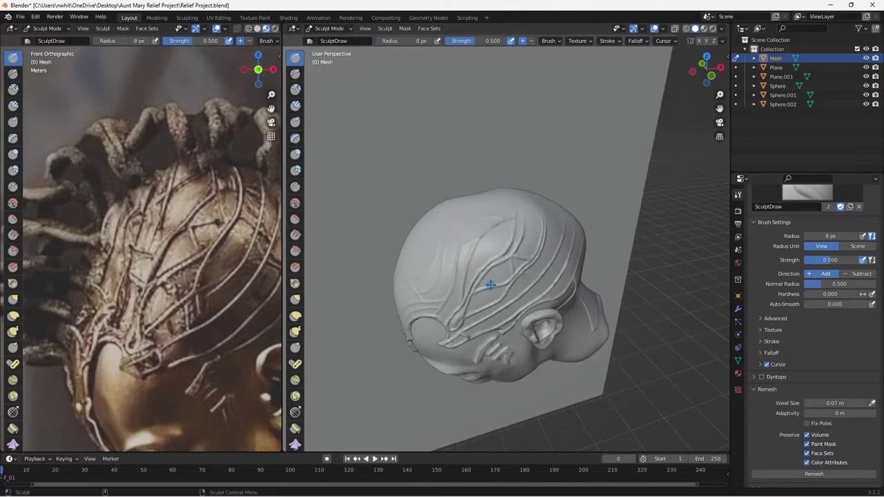
Compare the side of the sculpted head with the mohawk and scalp in the reference image, and save the project.
mouse_move(515, 298)
middle_mouse_down()
mouse_move(520, 257)
mouse_move(463, 219)
mouse_move(453, 229)
mouse_move(467, 326)
mouse_move(519, 299)
mouse_move(489, 281)
middle_mouse_up()
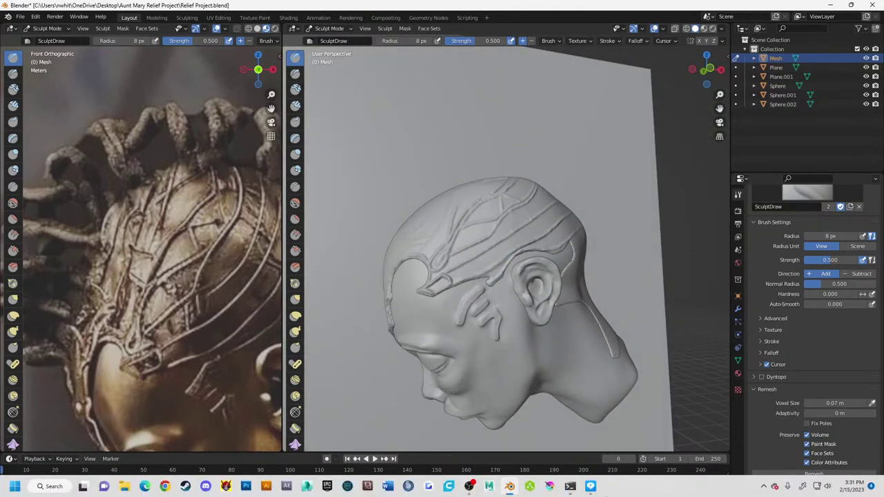
middle_click_drag(522, 293, 543, 305)
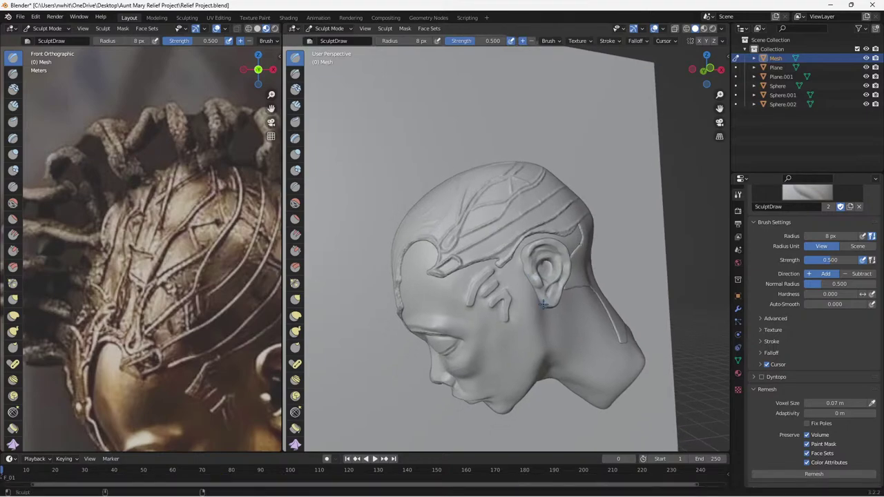
key("ctrl+s")
scroll(219, 292, "down", 3)
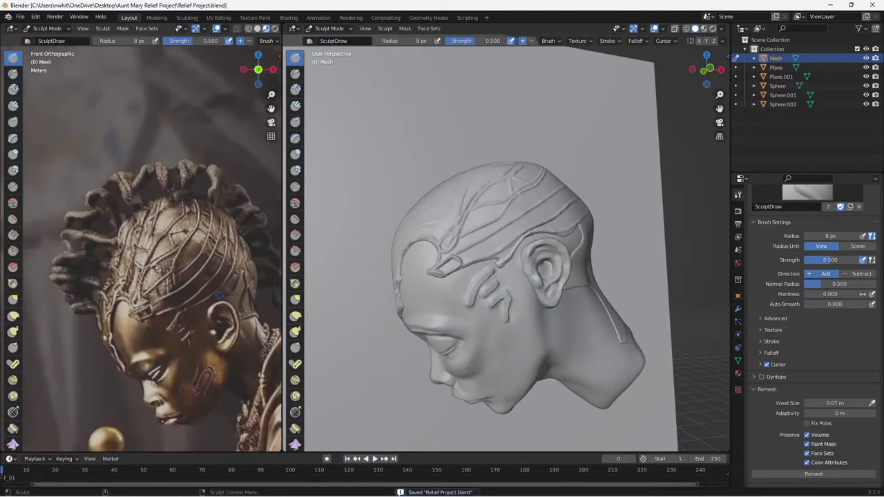
middle_click_drag(212, 291, 166, 279, "shift")
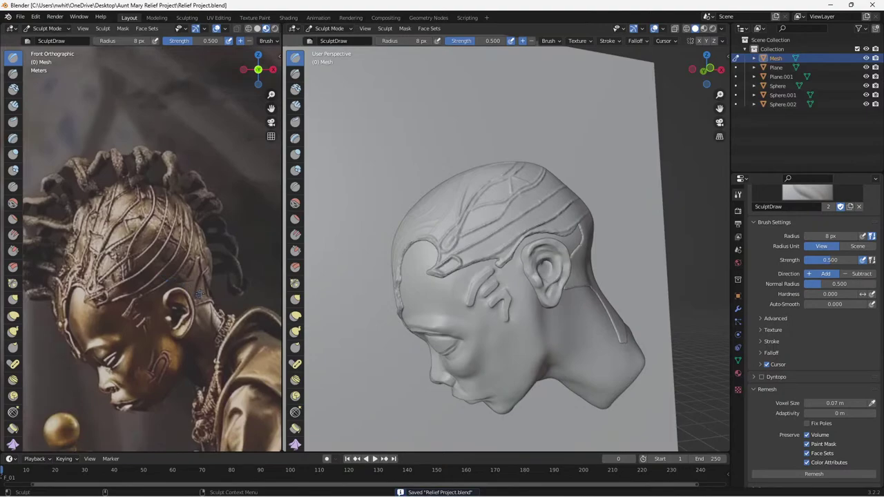
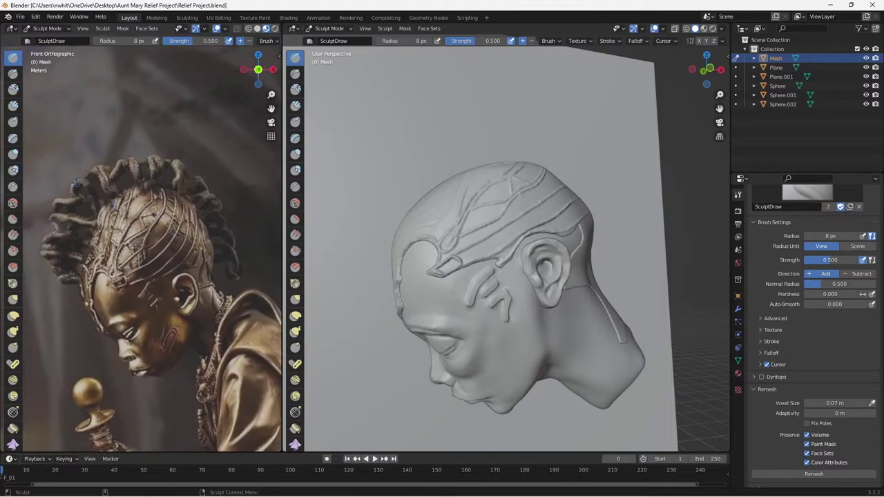
mouse_move(463, 256)
middle_mouse_down()
mouse_move(455, 258)
mouse_move(469, 325)
mouse_move(469, 245)
mouse_move(468, 254)
middle_mouse_up()
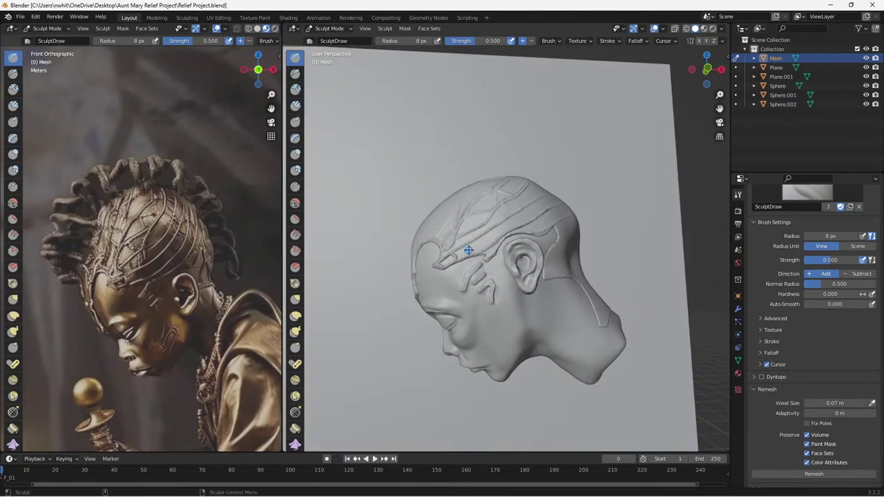
key("ctrl+s")
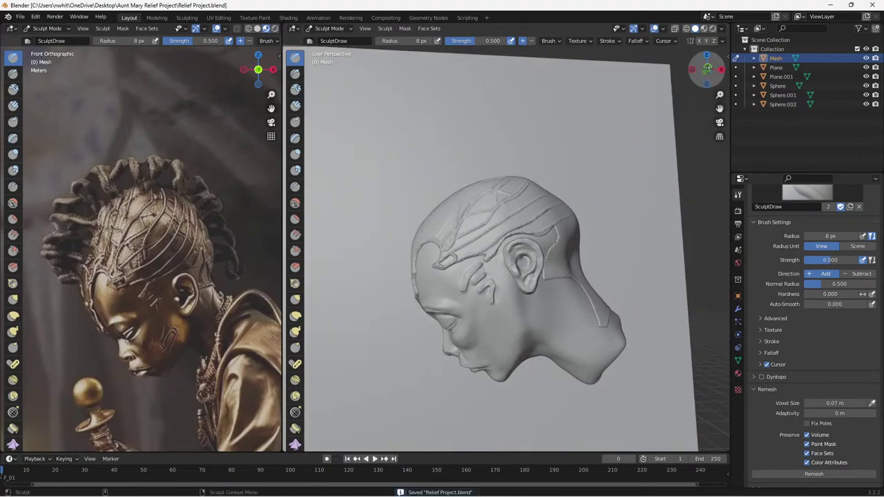
Switch to Object Mode in the front view and add a UV sphere.
left_click(707, 68)
left_click(329, 28)
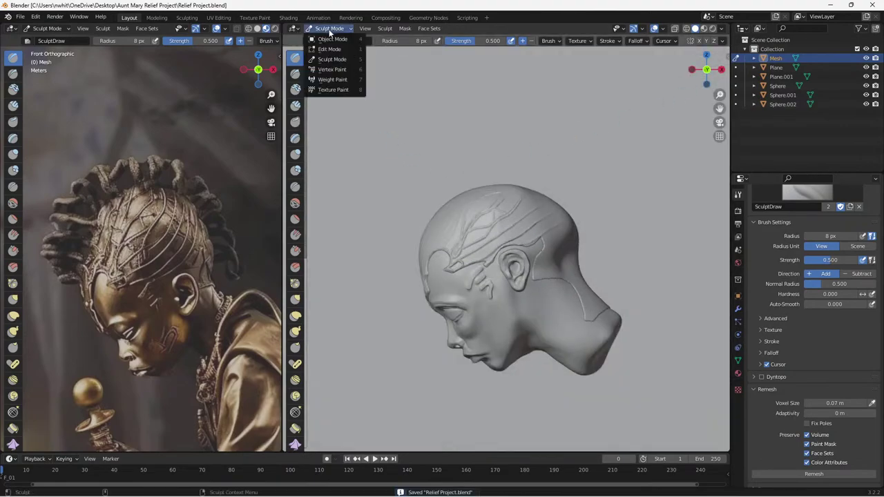
left_click(332, 38)
left_click(403, 28)
mouse_move(425, 39)
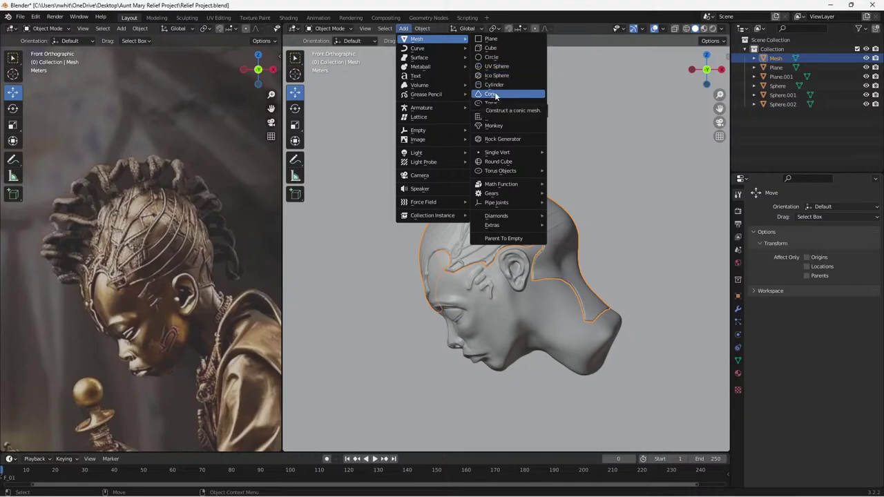
left_click(504, 70)
Move the new sphere from the world origin to the upper part of the head.
scroll(432, 219, "down", 8)
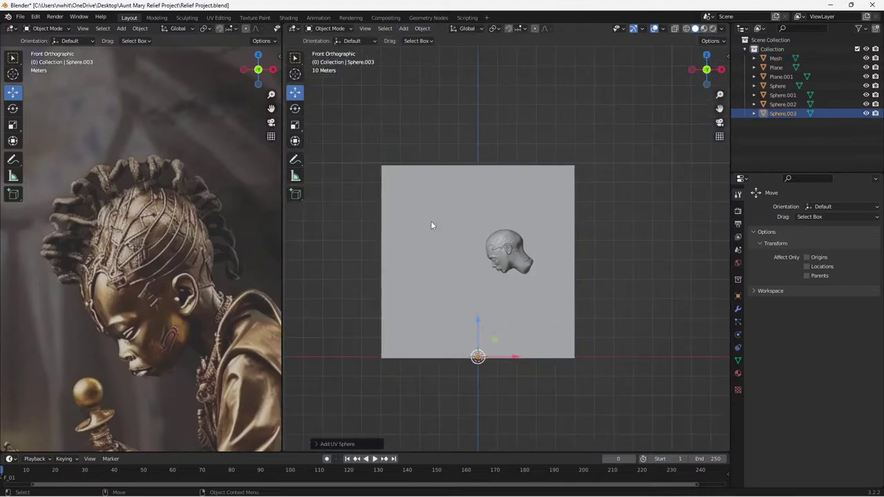
left_click_drag(495, 342, 523, 223)
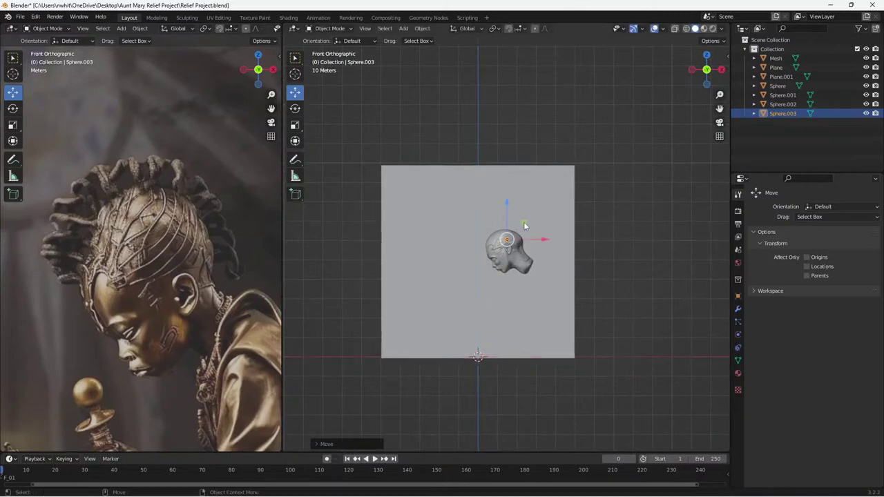
scroll(509, 248, "up", 3)
scroll(511, 256, "up", 3)
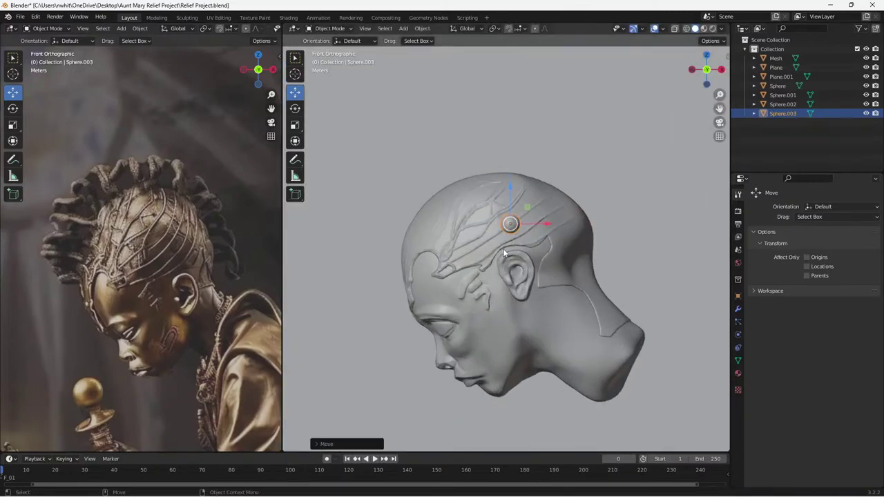
scroll(373, 259, "down", 1)
Switch the sphere to Sculpt Mode and move it onto the crown of the head.
left_click(330, 29)
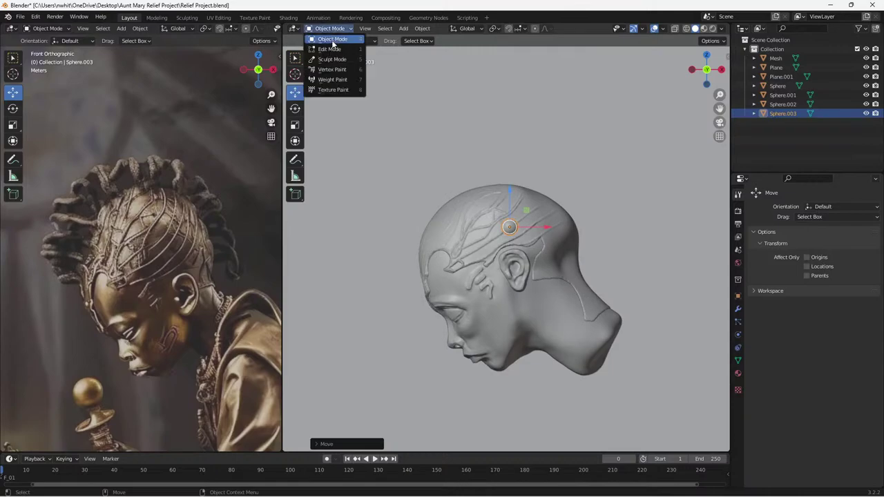
left_click(331, 60)
middle_click_drag(379, 172, 436, 242)
scroll(435, 241, "down", 3)
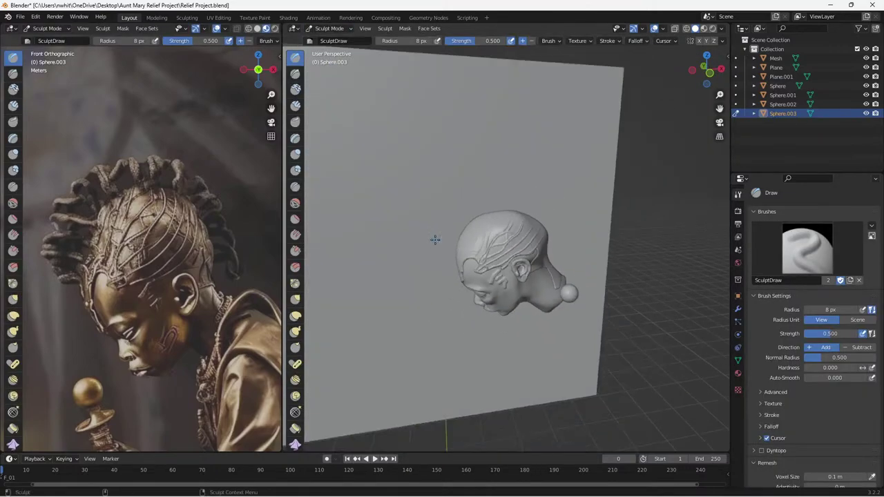
scroll(302, 316, "down", 12)
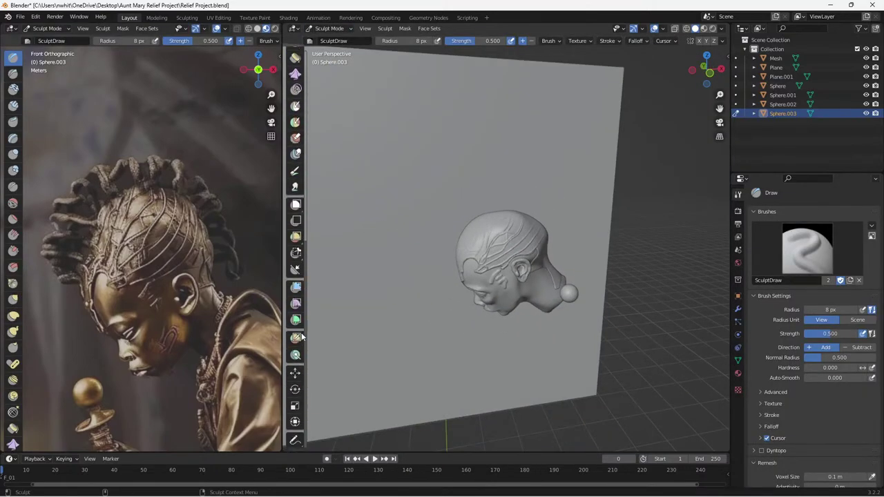
left_click(295, 373)
left_click_drag(558, 283, 506, 188)
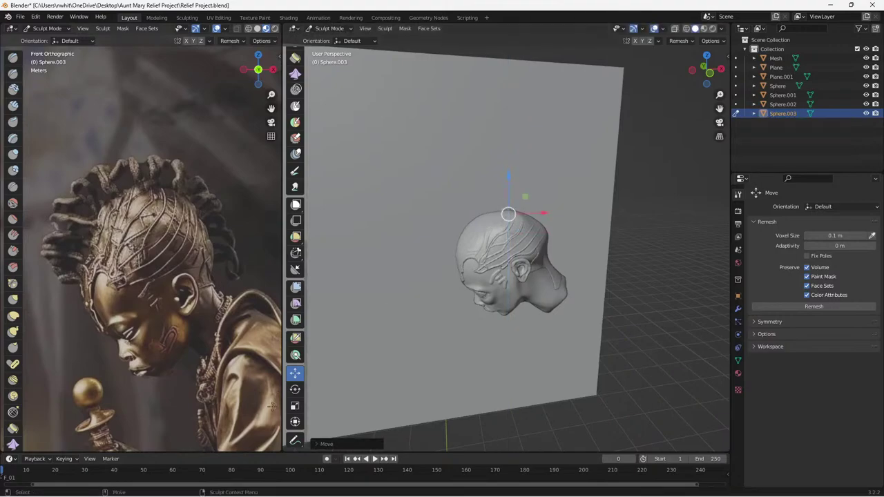
Scale the sphere up uniformly to about the size of the head and flatten it along the Y axis.
left_click(295, 406)
mouse_move(509, 249)
left_mouse_down()
mouse_move(475, 404)
mouse_move(462, 428)
mouse_move(474, 418)
mouse_move(458, 430)
mouse_move(456, 423)
left_mouse_up()
middle_click_drag(444, 387, 493, 261)
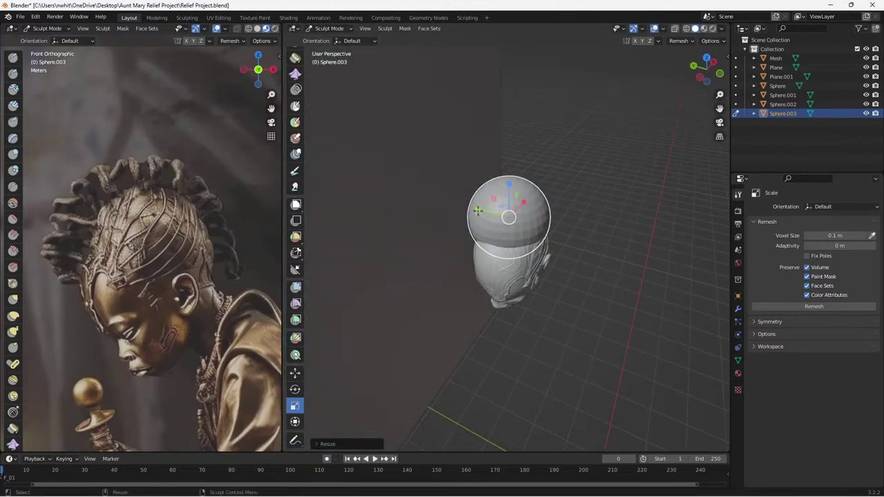
key("s")
key("y")
left_click_drag(501, 218, 502, 218)
left_click_drag(532, 362, 452, 331, "alt")
Widen the flattened sphere along the X axis and stretch it slightly along the Z axis.
scroll(468, 293, "up", 2)
middle_click_drag(468, 292, 445, 340, "alt")
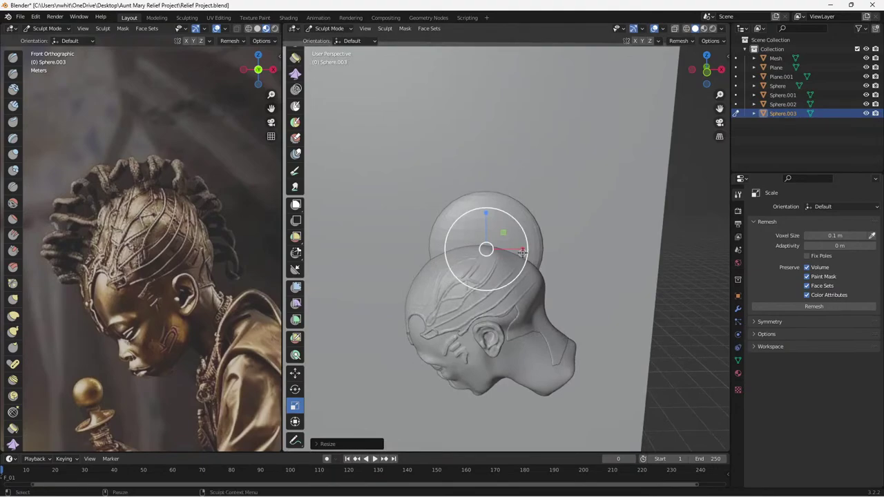
left_click_drag(523, 249, 530, 249)
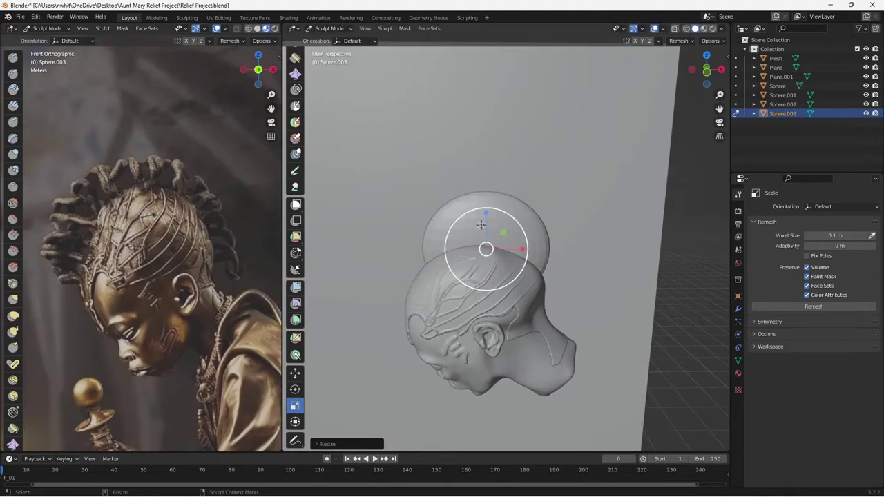
left_click_drag(484, 213, 484, 211)
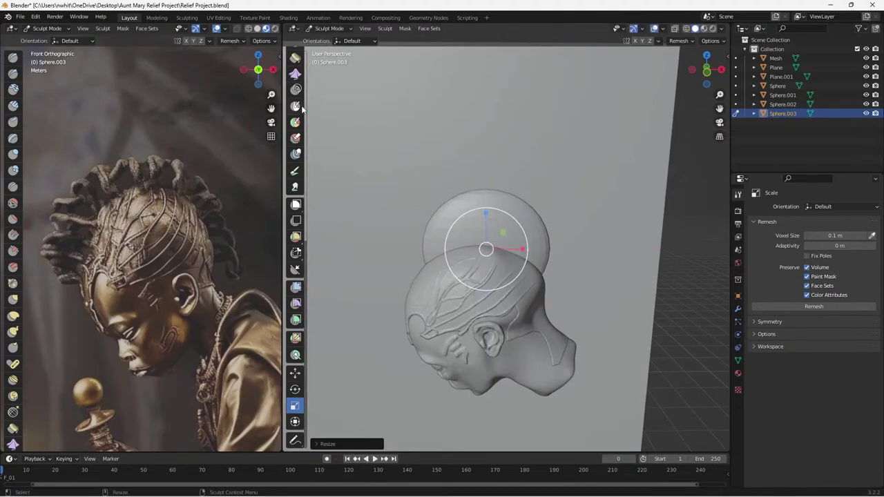
scroll(295, 221, "up", 6)
scroll(311, 231, "down", 3)
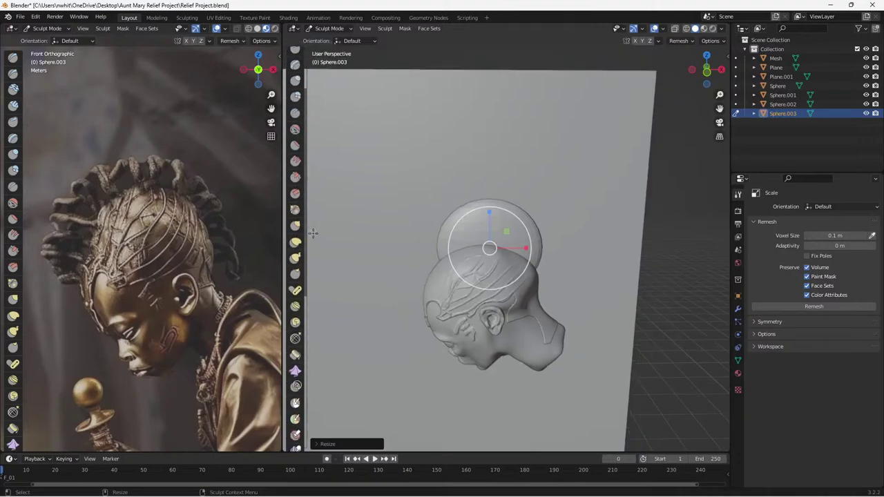
scroll(296, 252, "down", 5)
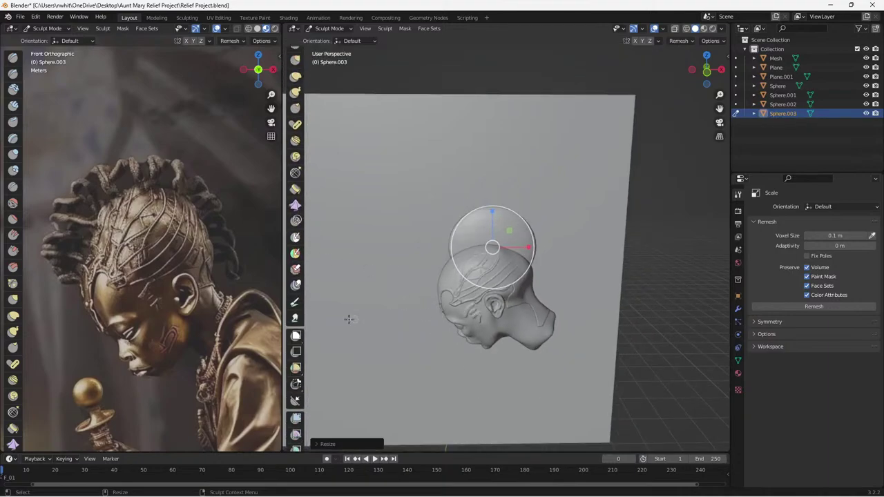
scroll(295, 310, "down", 5)
scroll(434, 308, "up", 2)
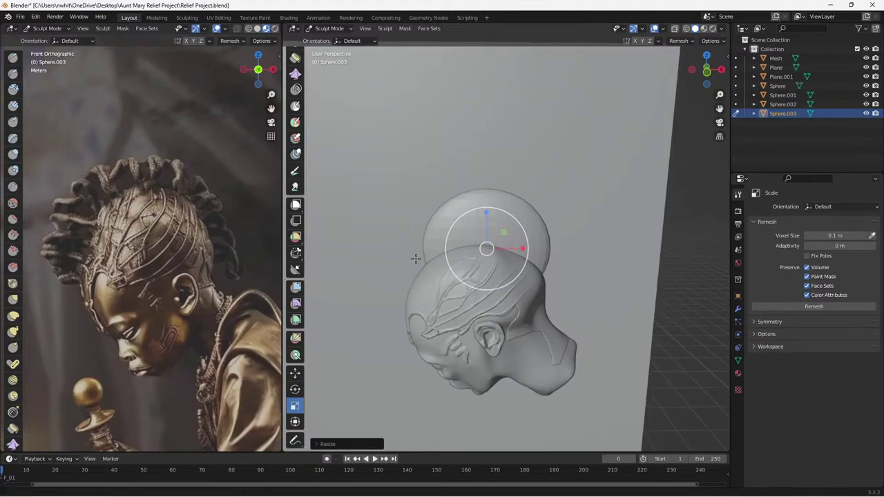
scroll(406, 238, "up", 3)
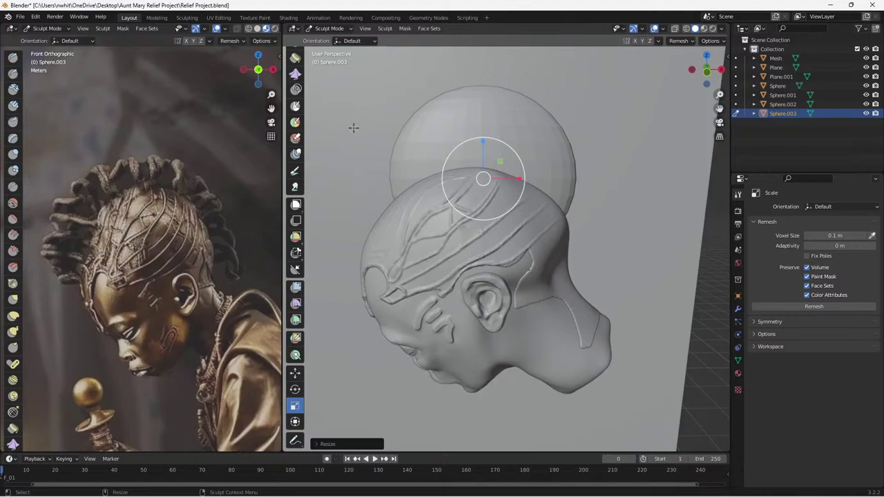
Switch the flattened sphere from Sculpt Mode back to Object Mode.
left_click(336, 28)
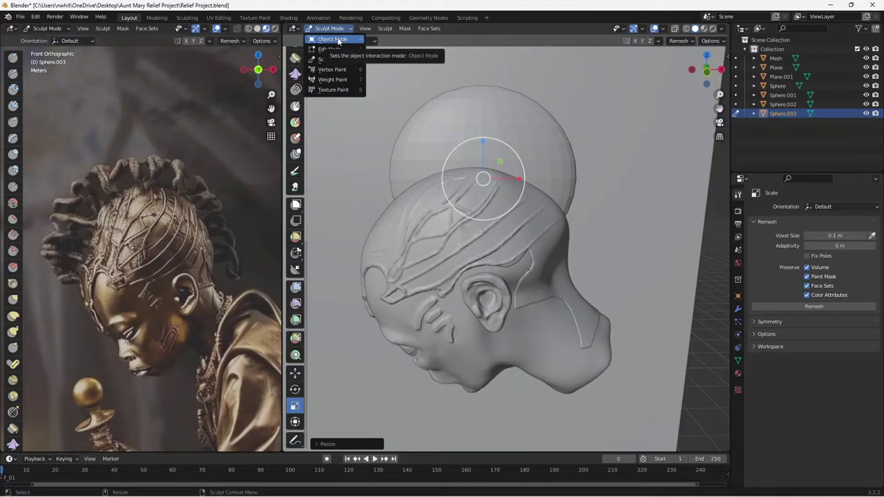
left_click(337, 32)
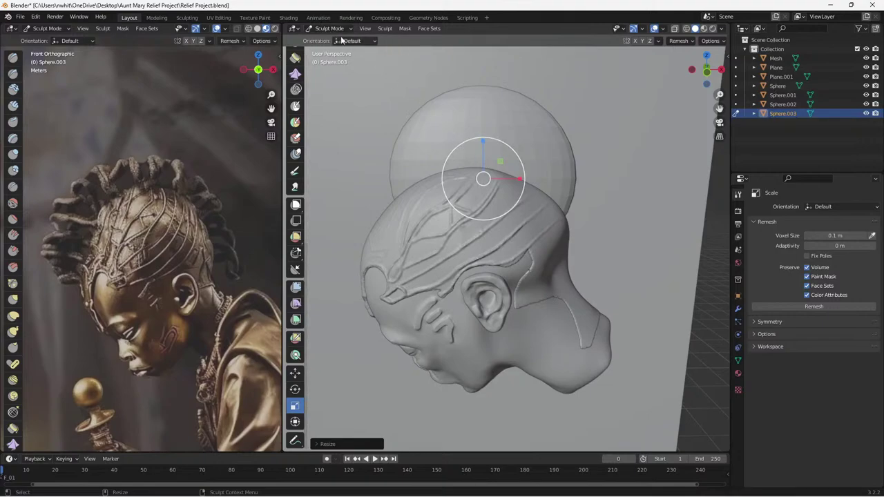
left_click(337, 30)
left_click(337, 40)
scroll(413, 175, "down", 6)
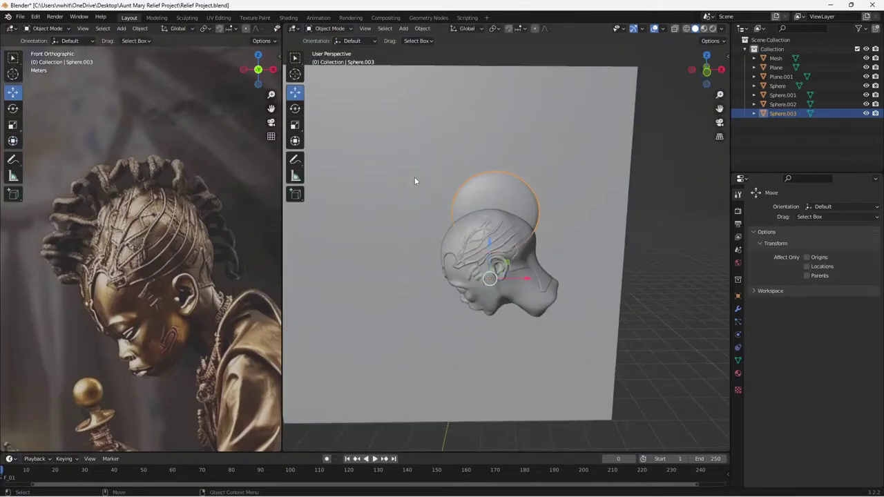
left_click(339, 31)
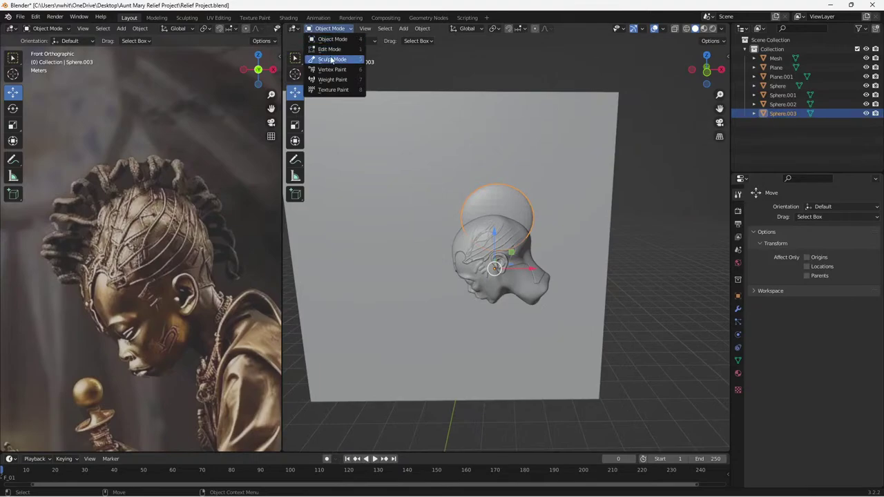
left_click(333, 58)
scroll(441, 210, "up", 3)
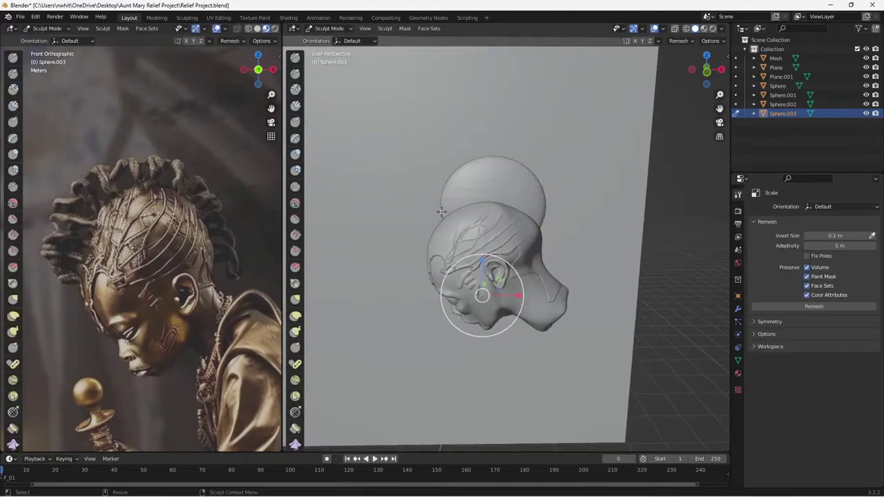
left_click(336, 32)
left_click(327, 40)
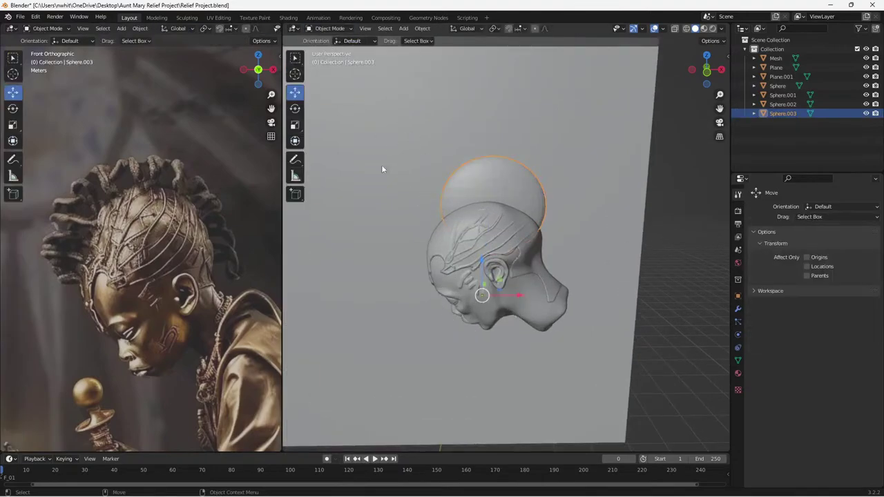
Clear the current selection and add a new UV sphere mesh to the scene.
scroll(418, 248, "down", 2)
middle_click_drag(419, 249, 444, 292)
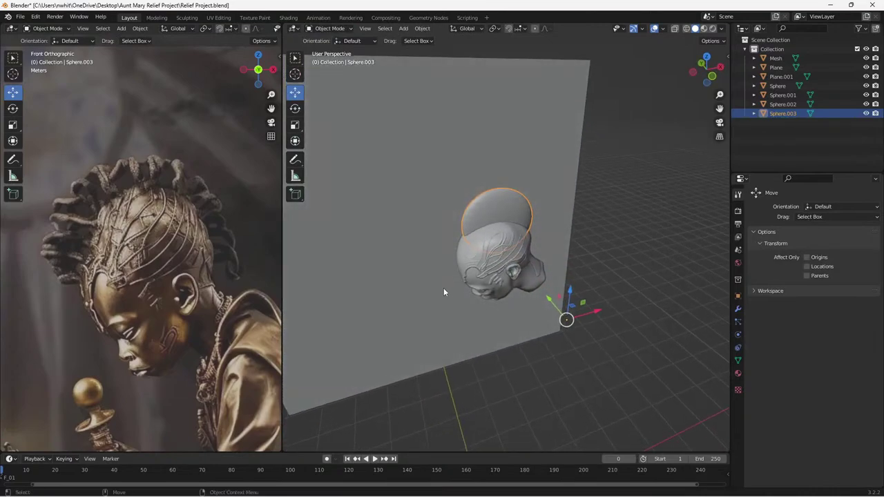
left_click(329, 28)
left_click(474, 60)
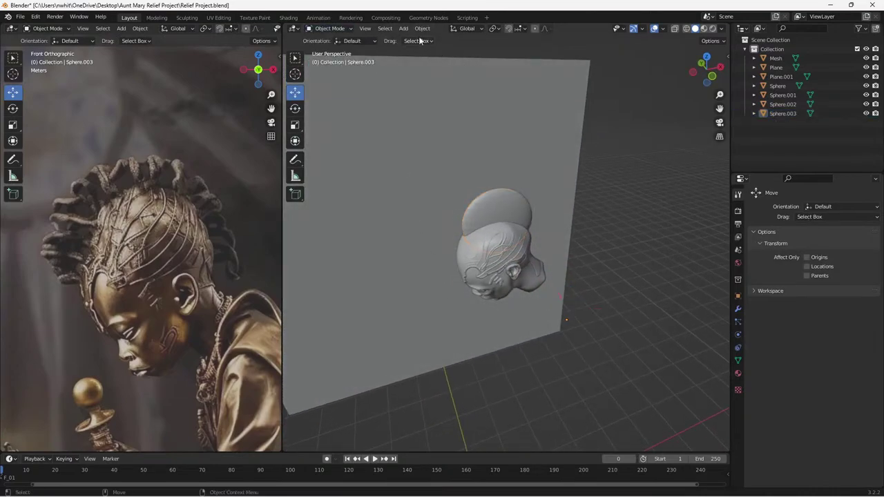
left_click(403, 29)
mouse_move(414, 40)
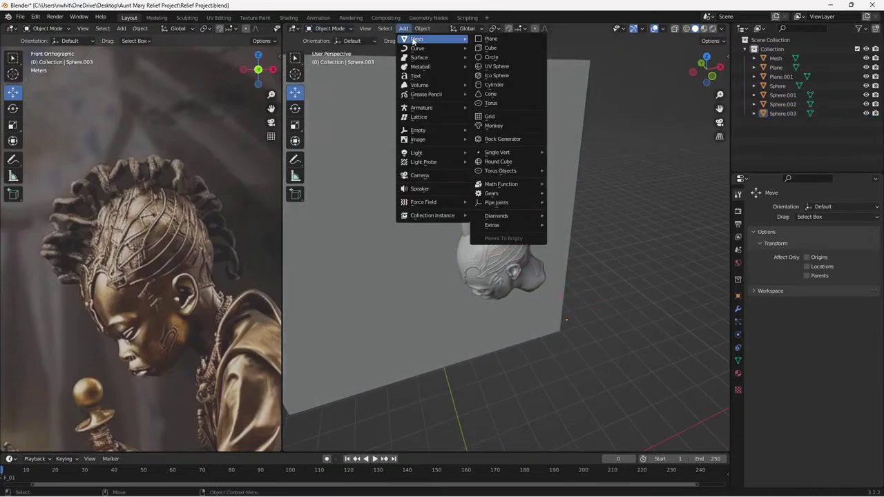
left_click(496, 67)
Raise the new sphere and move it forward along the Y axis, placing it in front of the backing plane beside the head's forehead.
middle_click_drag(499, 263, 507, 301)
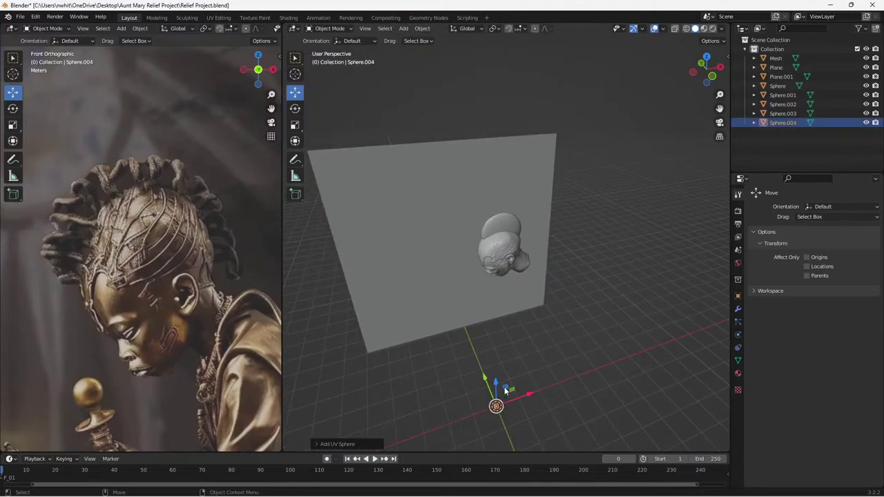
left_click_drag(505, 387, 490, 280)
scroll(487, 304, "up", 5)
mouse_move(368, 202)
middle_mouse_down()
mouse_move(473, 251)
mouse_move(390, 318)
middle_mouse_up()
key("g")
key("y")
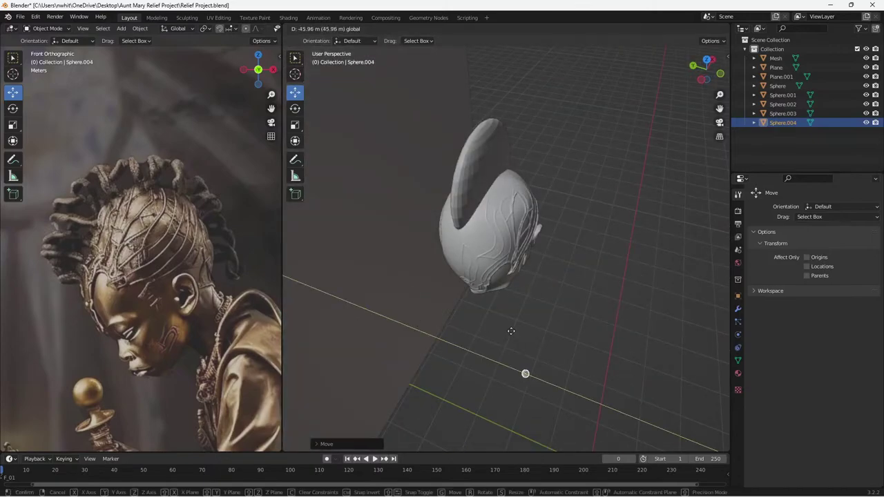
left_click(511, 331)
middle_click_drag(512, 333, 527, 414)
scroll(521, 411, "down", 1)
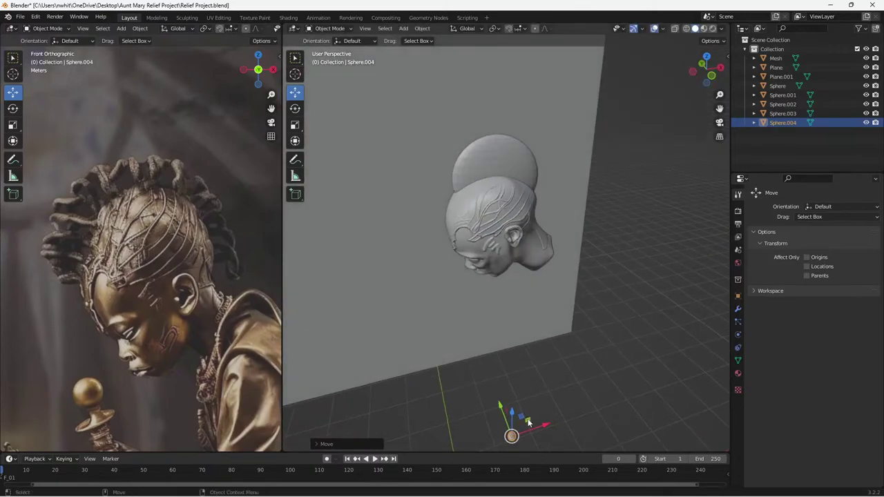
left_click_drag(528, 423, 408, 183)
Scale the new sphere up uniformly to about the size of the head and flatten it along the Y axis.
left_click(295, 124)
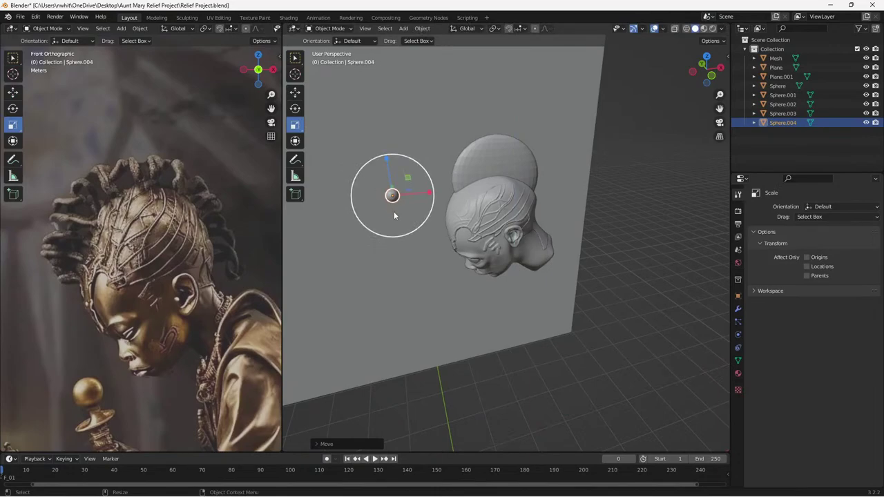
key("s")
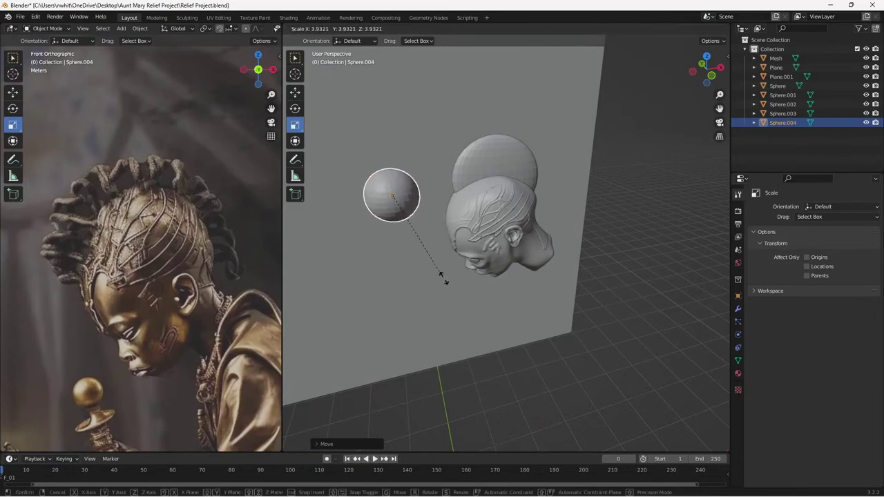
left_click(502, 351)
middle_click_drag(407, 293, 471, 318)
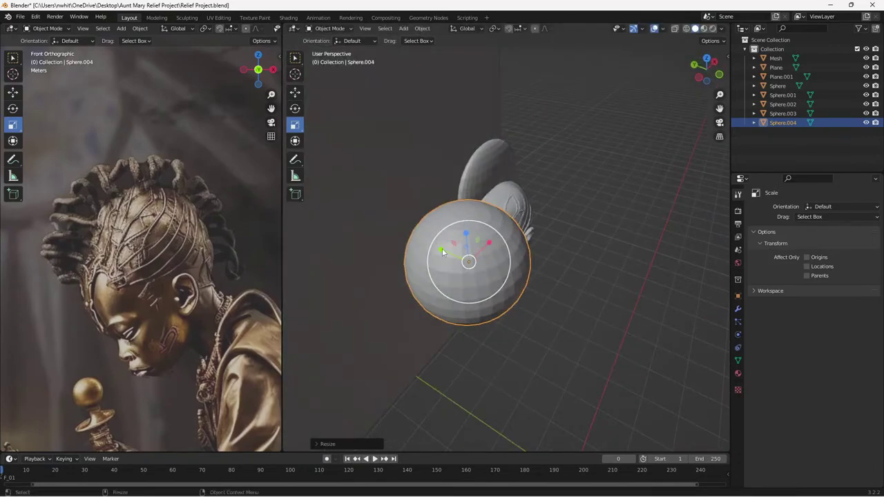
middle_click_drag(442, 248, 404, 242)
Select the sphere beside the head and squash it slightly along the Z axis into a horizontal oval.
left_click(378, 131)
left_click(419, 189)
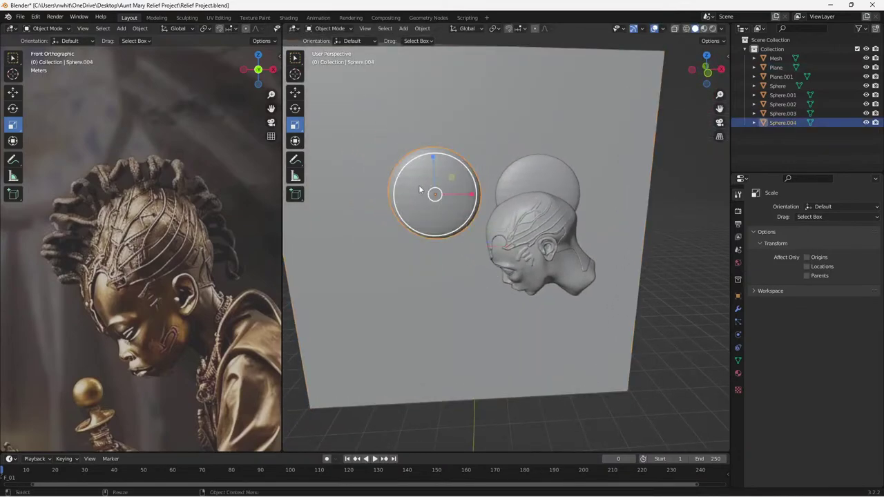
left_click_drag(432, 158, 434, 164)
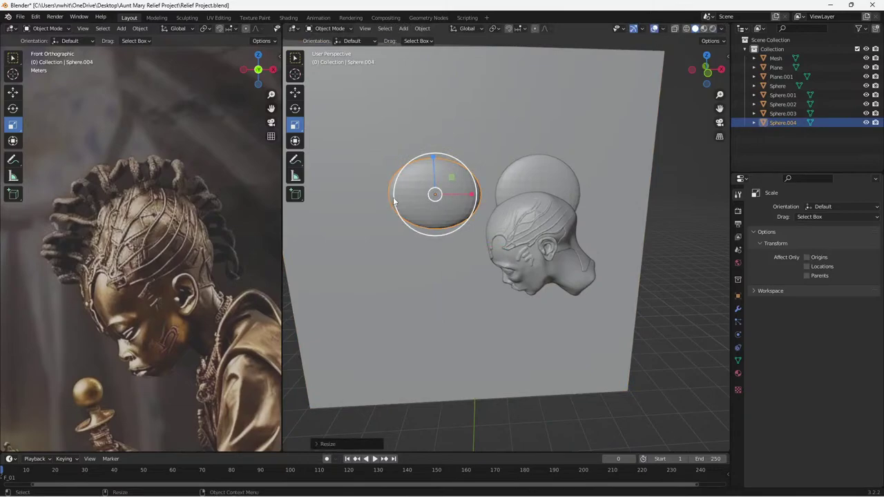
Switch the oval sphere to Sculpt Mode and choose the Draw brush.
left_click(329, 29)
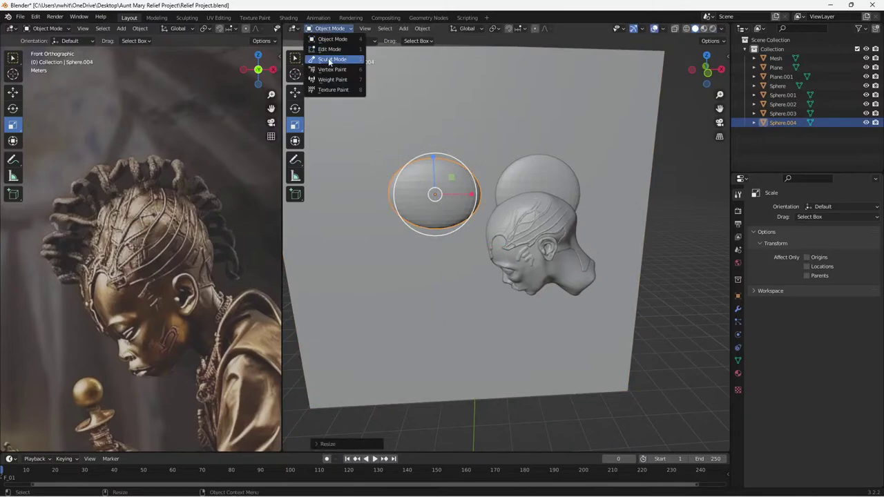
left_click(330, 56)
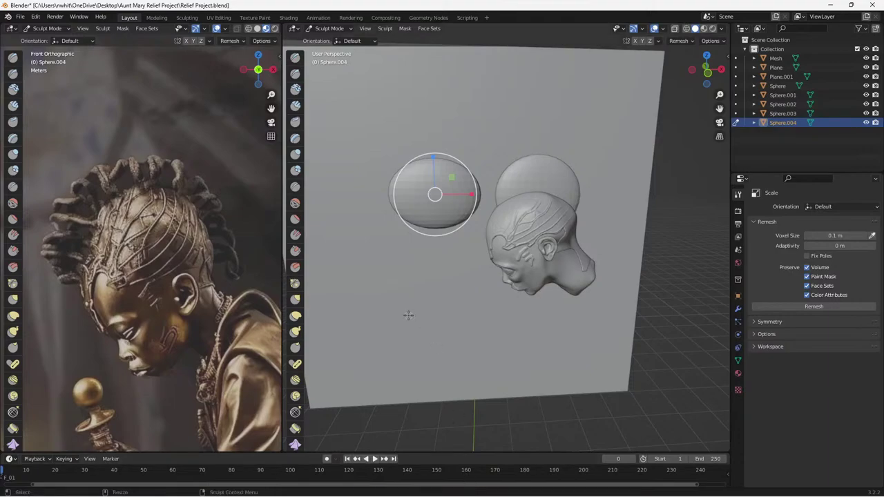
scroll(295, 333, "down", 3)
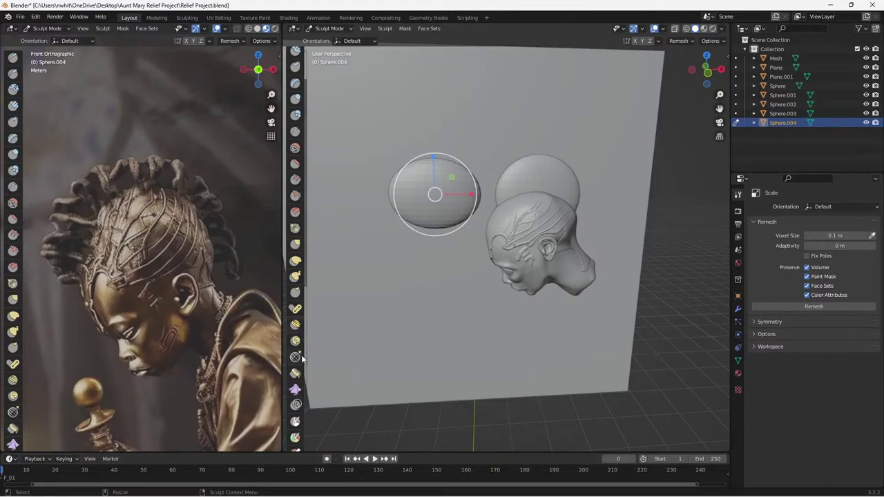
scroll(302, 357, "up", 3)
left_click(294, 57)
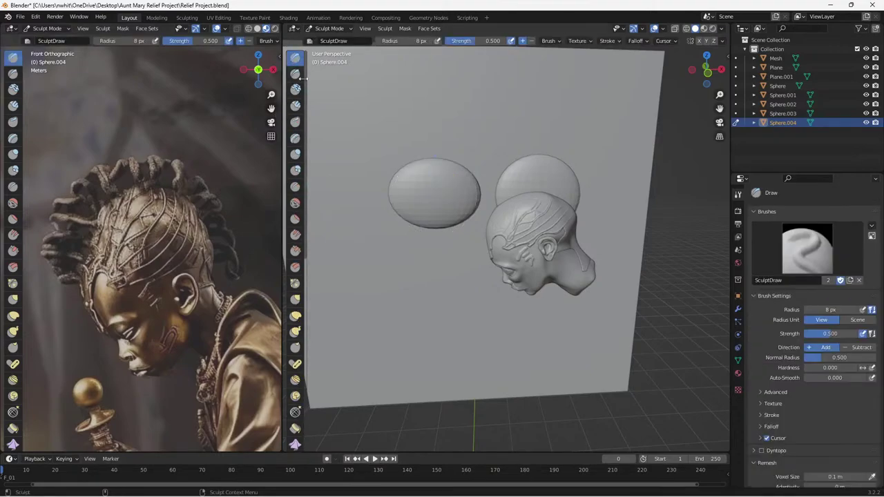
Examine the oval sphere's faceted surface and thickness up close from several angles.
scroll(422, 187, "up", 10)
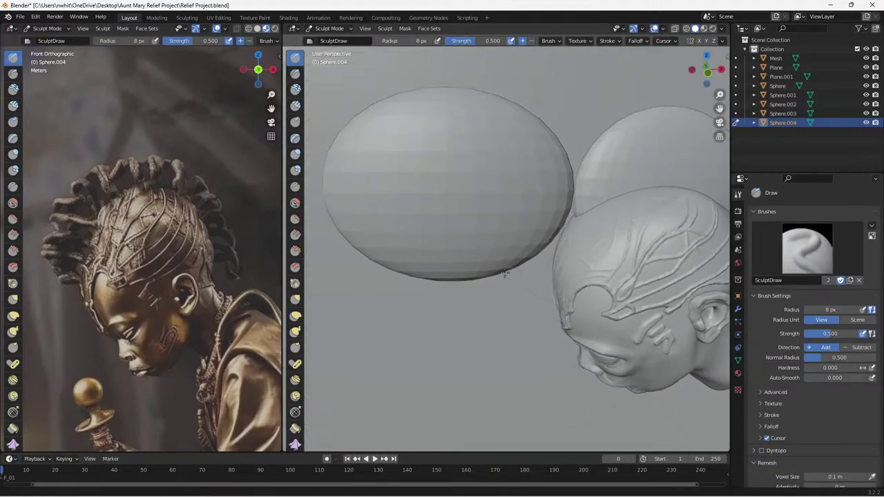
scroll(494, 245, "down", 5)
middle_click_drag(472, 243, 509, 278)
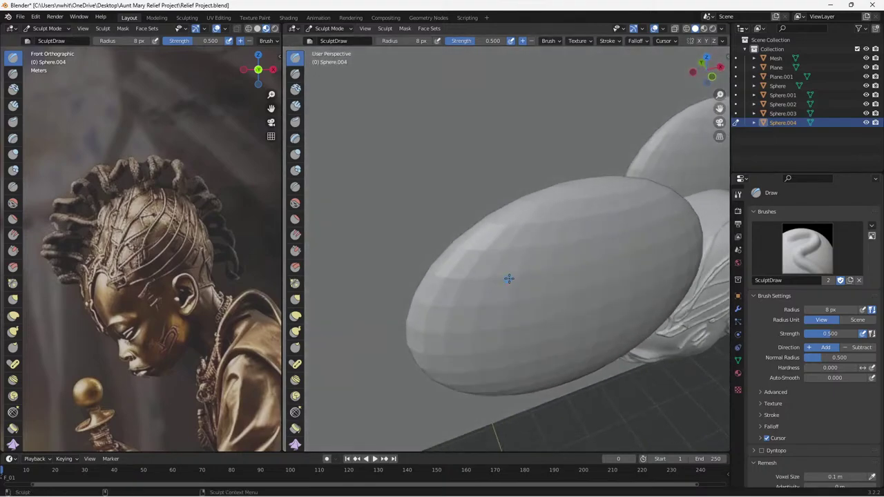
scroll(564, 245, "up", 4)
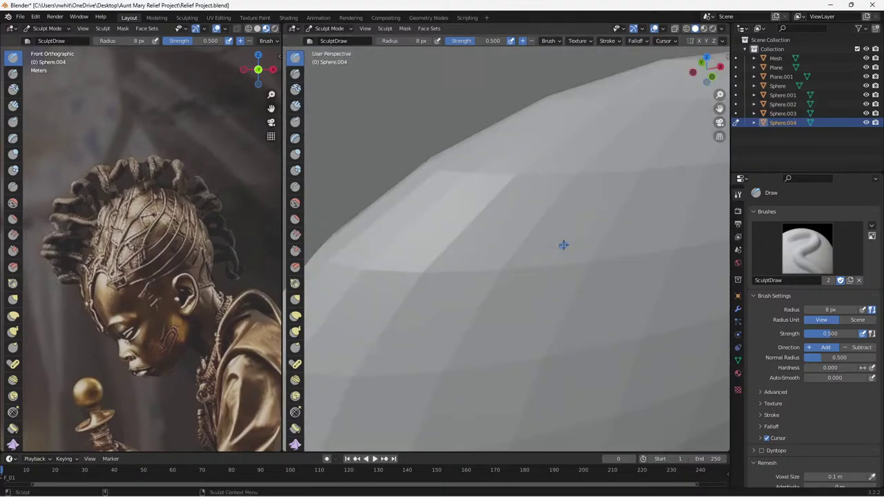
scroll(539, 243, "down", 5)
middle_click_drag(541, 247, 508, 216)
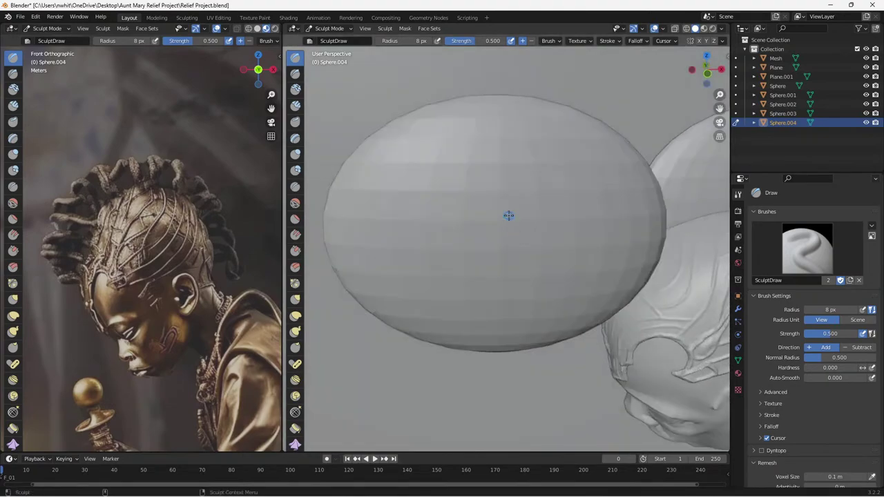
scroll(577, 237, "down", 4)
middle_click_drag(550, 252, 375, 143)
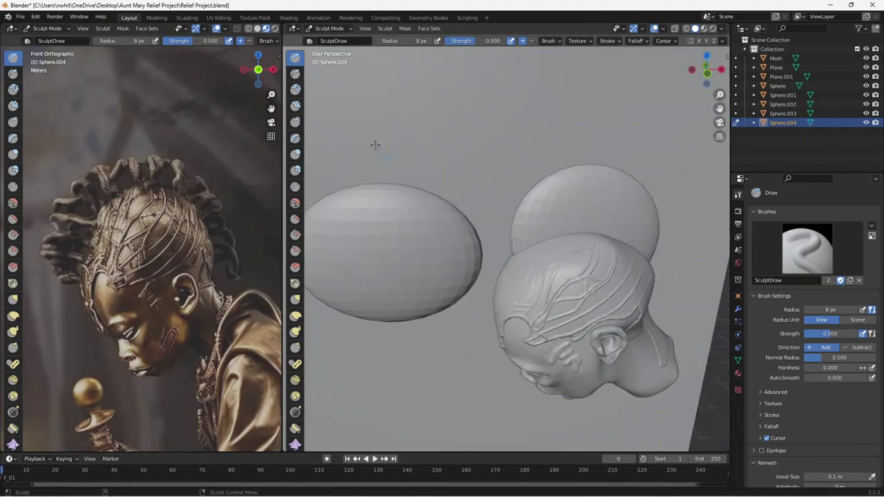
Select the flattened sphere on the crown in Object Mode and switch it to Sculpt Mode.
left_click(330, 28)
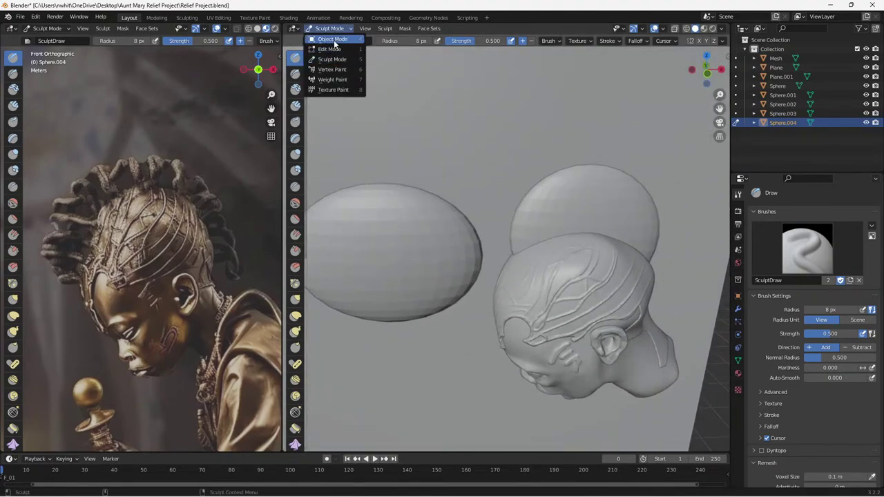
left_click(333, 39)
left_click(558, 192)
left_click(337, 28)
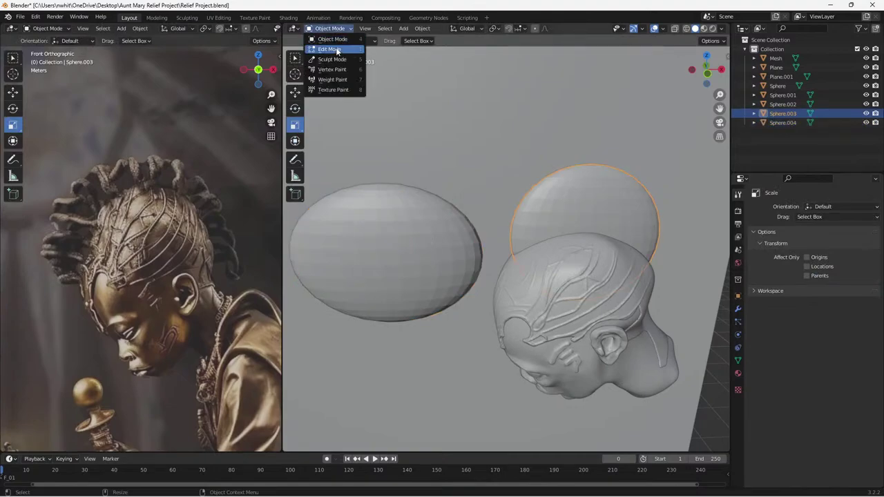
left_click(340, 59)
middle_click_drag(487, 209, 408, 227, "shift")
scroll(453, 230, "up", 6)
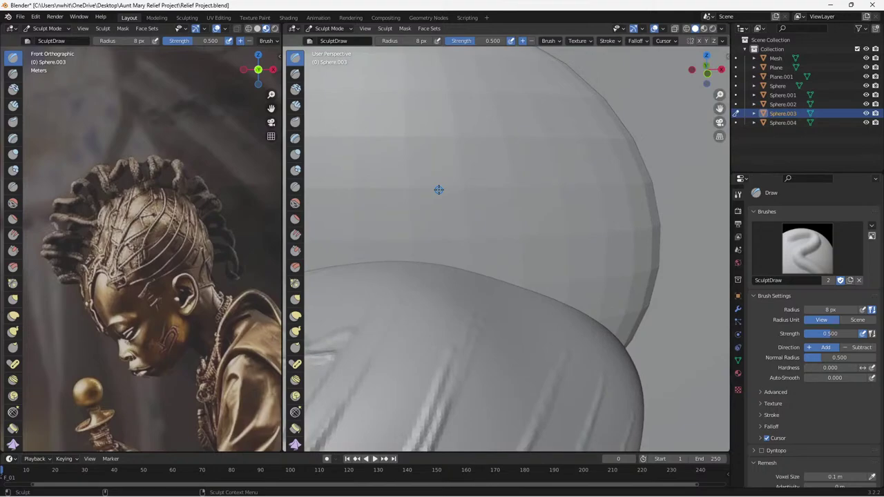
Enlarge the Draw brush radius to 137 px.
key("bracketright")
key("bracketright")
key("bracketright")
key("bracketright")
key("bracketright")
key("bracketright")
key("bracketright")
key("bracketright")
key("bracketright")
key("bracketright")
key("bracketright")
key("bracketright")
key("bracketright")
key("bracketright")
key("bracketright")
key("bracketright")
key("bracketright")
key("bracketright")
key("bracketright")
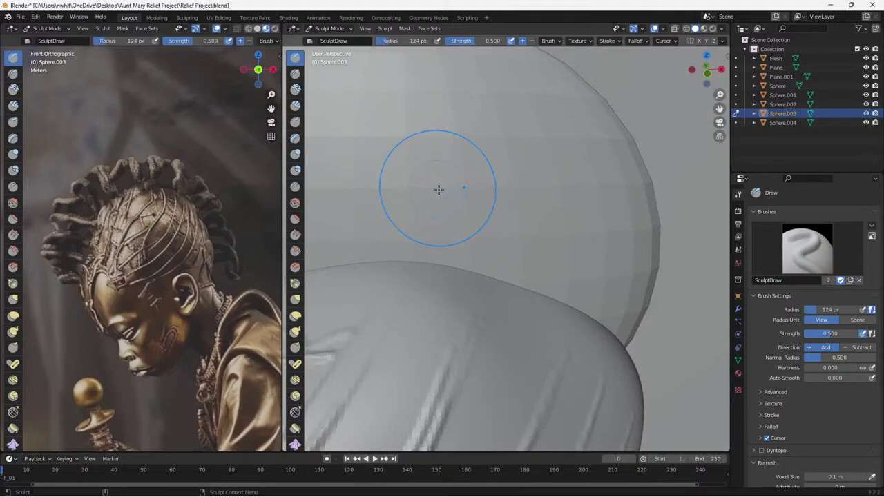
scroll(439, 191, "down", 1)
scroll(439, 191, "down", 2)
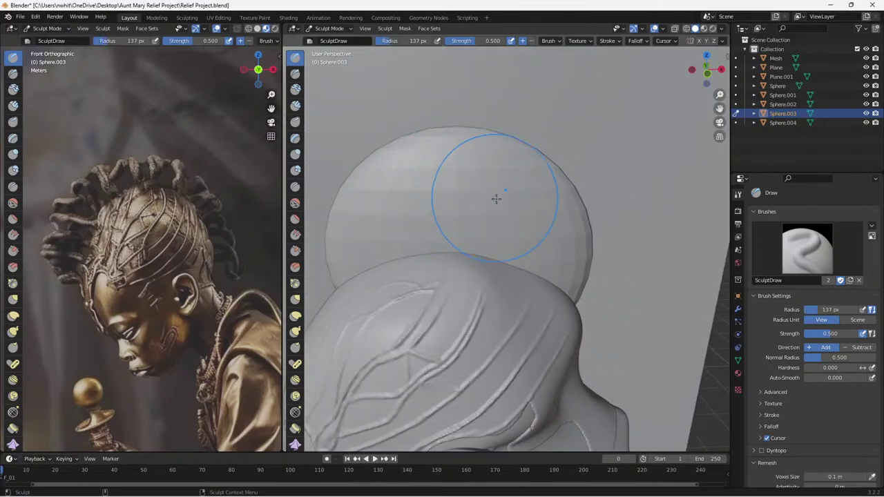
scroll(490, 199, "down", 2)
middle_click_drag(476, 218, 527, 210, "shift")
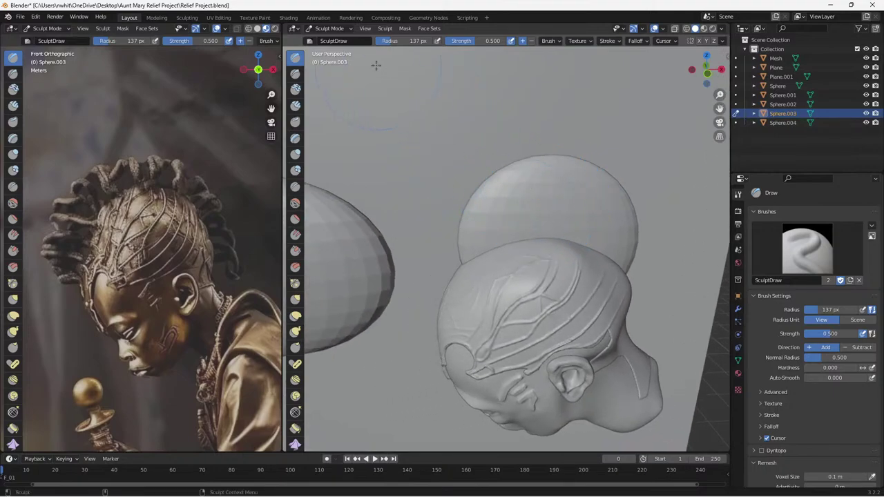
Try to switch sculpting from the crown sphere to the oval sphere beside the head.
left_click(332, 29)
left_click(332, 39)
scroll(377, 227, "down", 2)
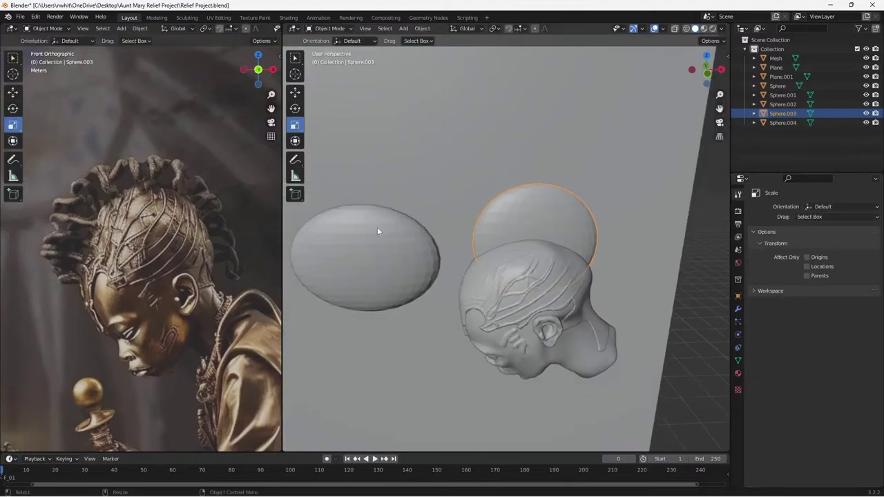
left_click(377, 231)
left_click(329, 29)
left_click(331, 60)
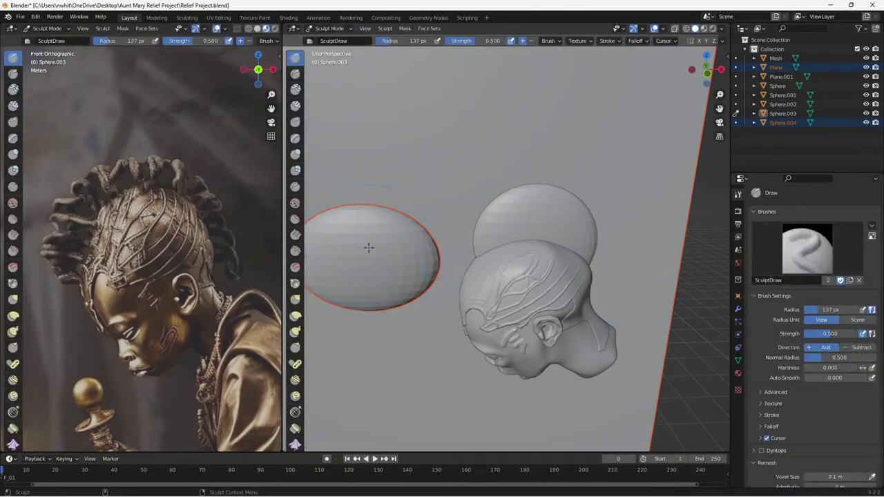
mouse_move(442, 242)
middle_mouse_down()
mouse_move(475, 243)
mouse_move(483, 262)
mouse_move(507, 274)
middle_mouse_up()
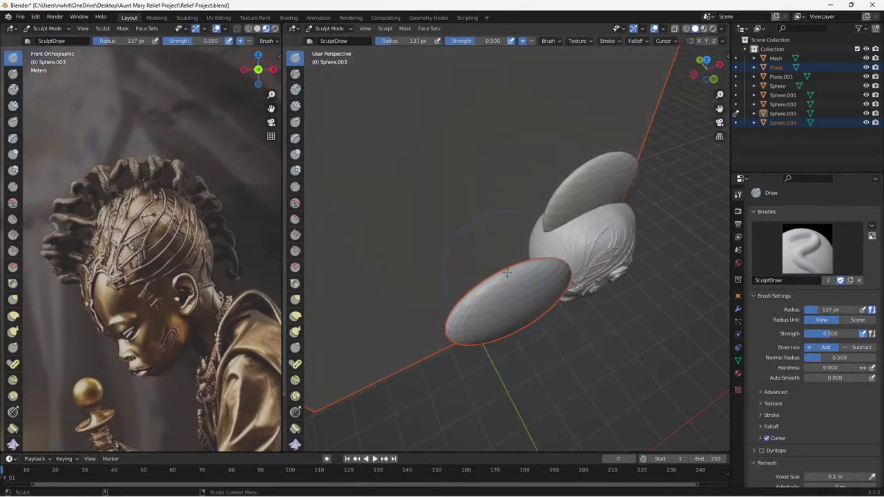
Select only the oval sphere beside the head in Object Mode and switch it to Sculpt Mode.
left_click(329, 28)
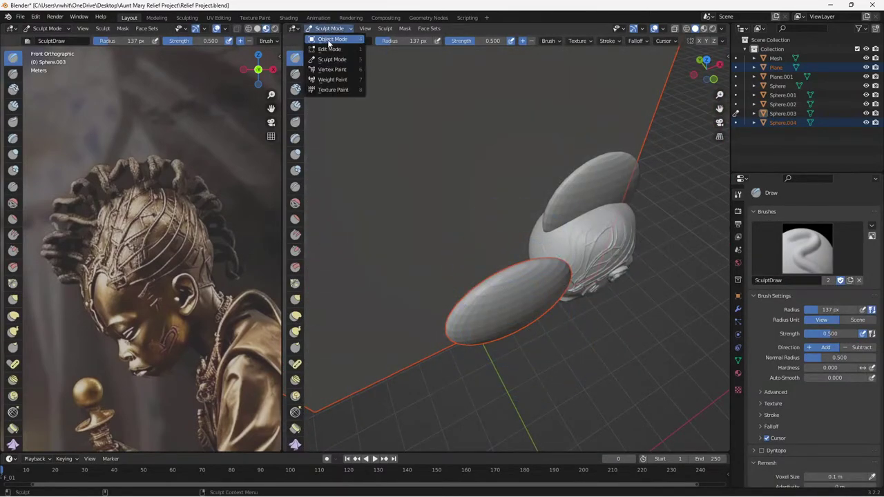
left_click(332, 39)
left_click(523, 345)
left_click(512, 322)
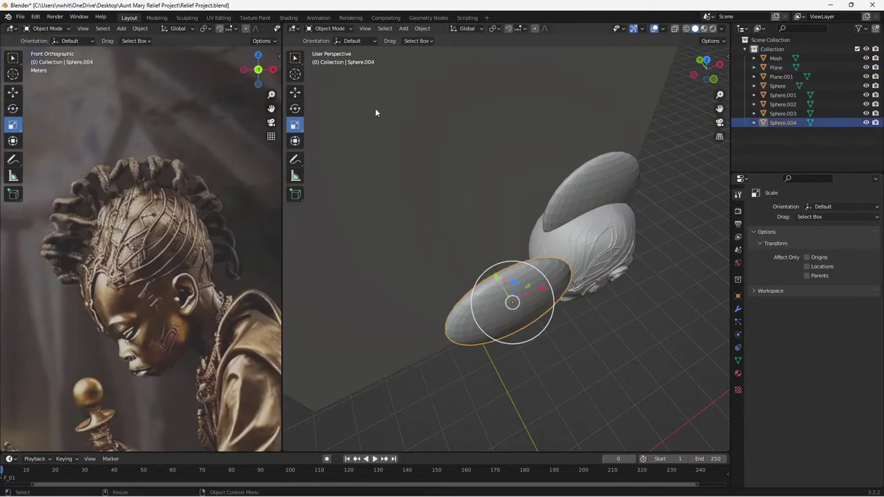
left_click(330, 28)
left_click(335, 61)
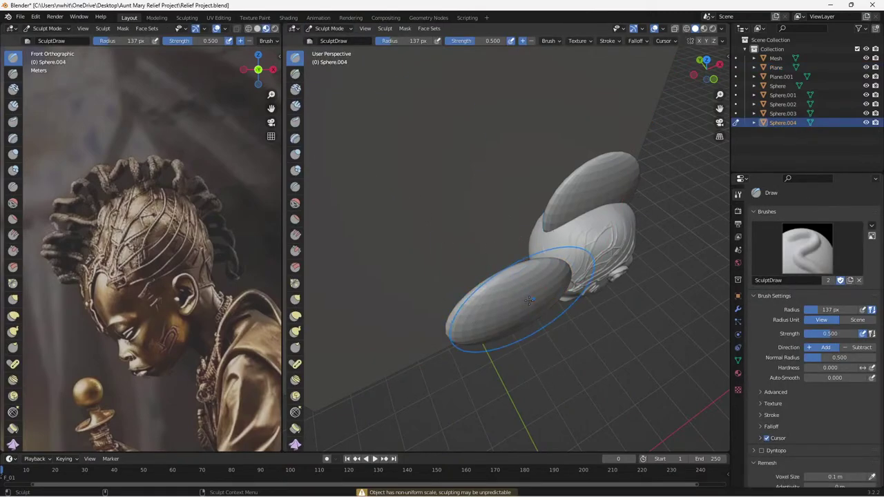
Leave Sculpt Mode and delete the oval sphere beside the head.
middle_click_drag(517, 307, 505, 246)
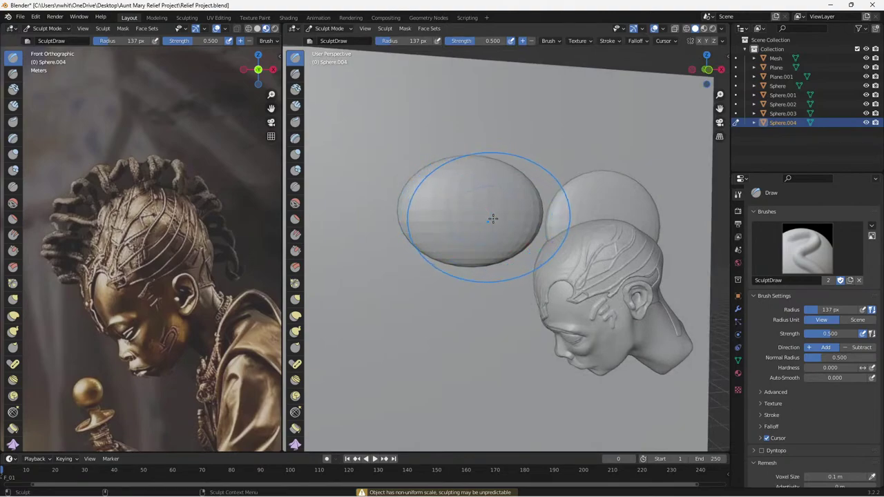
left_click_drag(474, 191, 466, 205)
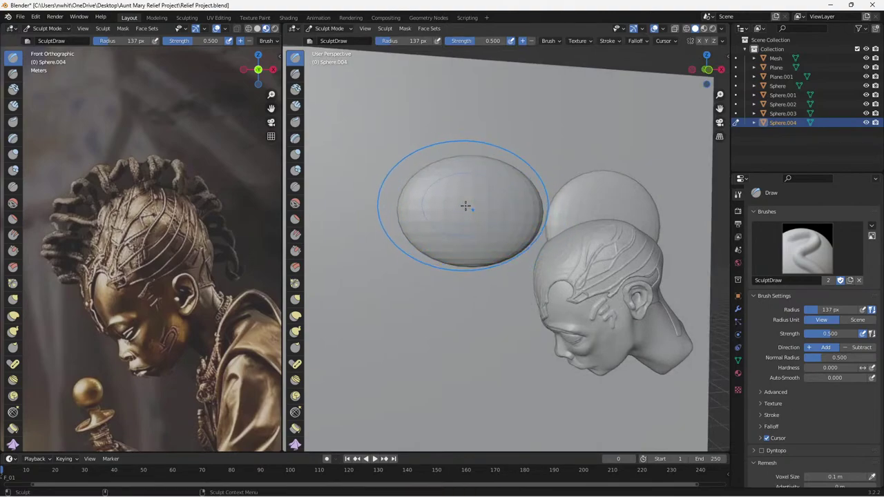
left_click(330, 28)
left_click(339, 40)
middle_click_drag(483, 296, 455, 280)
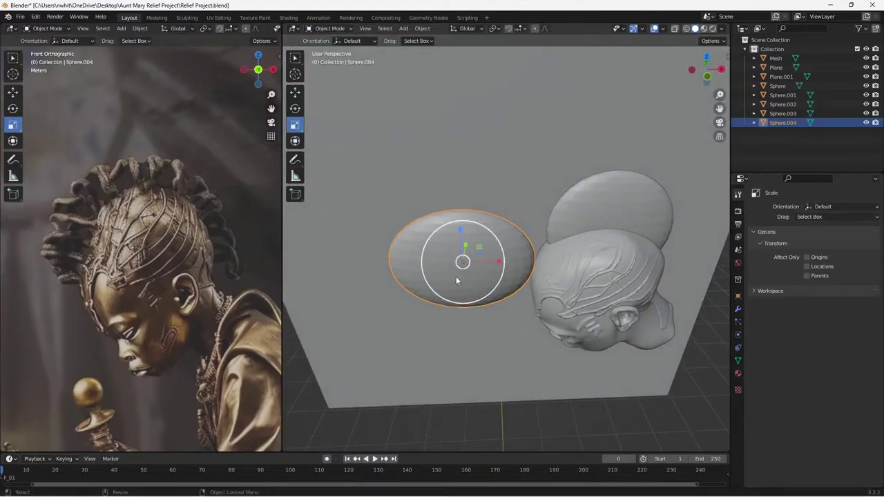
key("Delete")
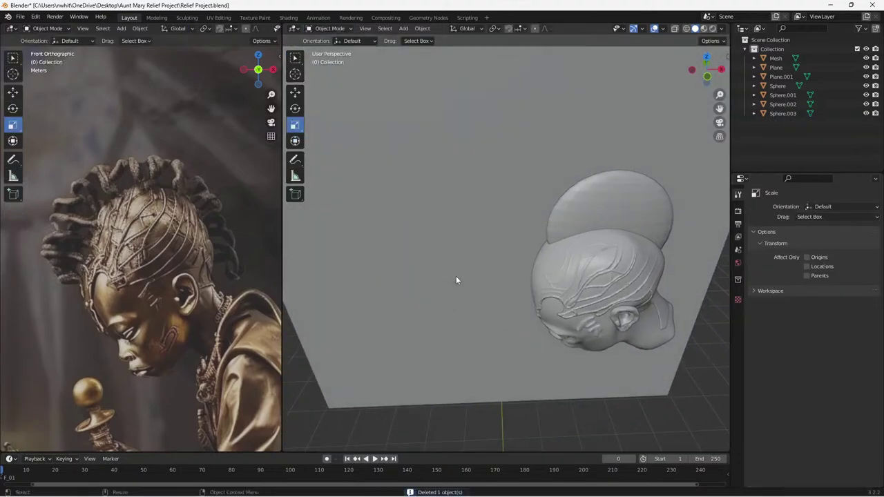
Select the flattened sphere on the crown and switch it to Sculpt Mode.
left_click(599, 204)
left_click(339, 28)
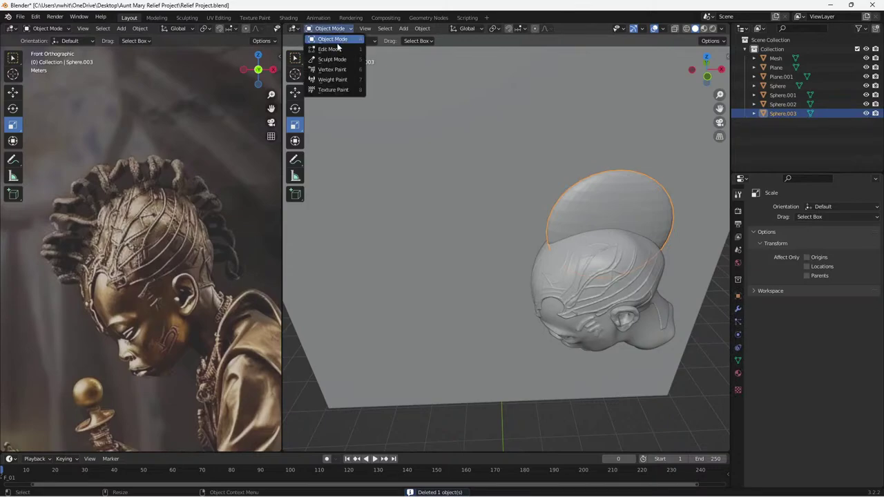
left_click(328, 59)
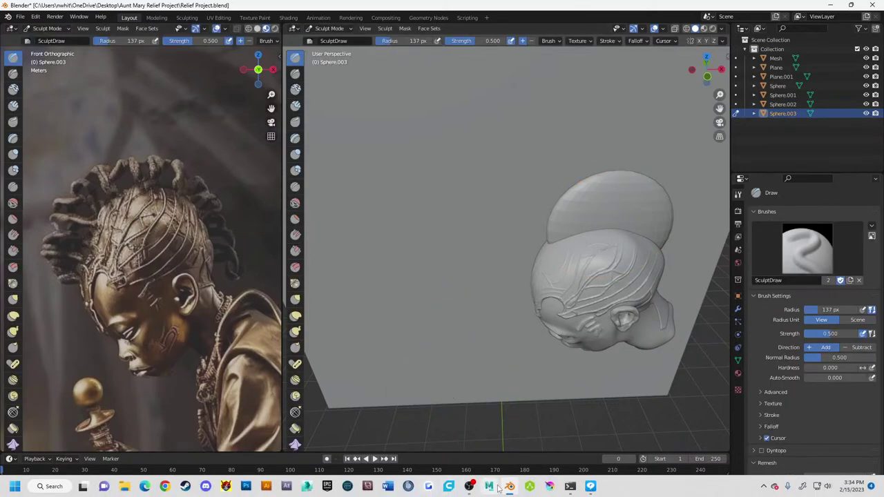
Move the crown sphere down in the front view with the Move tool so it sits lower behind the head.
middle_click_drag(517, 335, 437, 284)
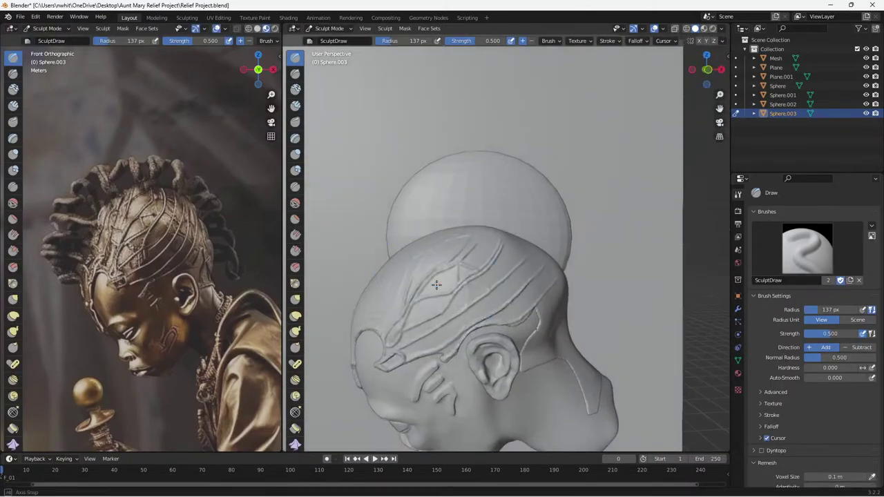
scroll(397, 232, "down", 3)
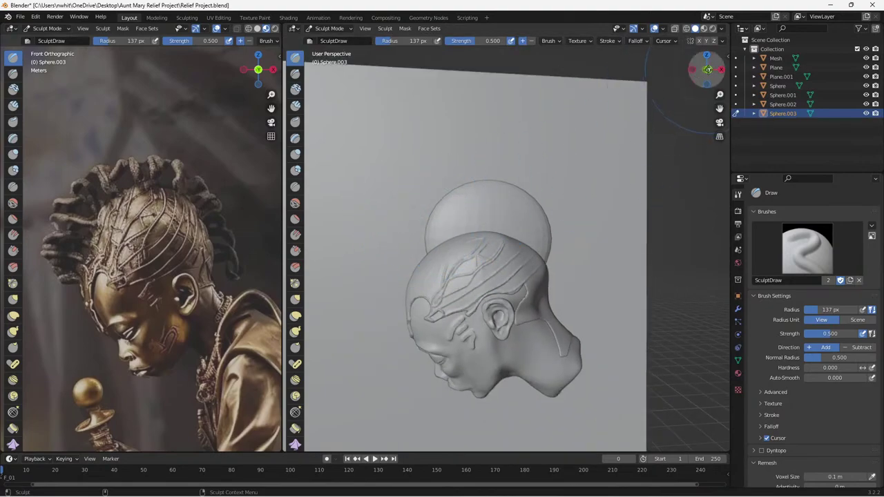
left_click(706, 70)
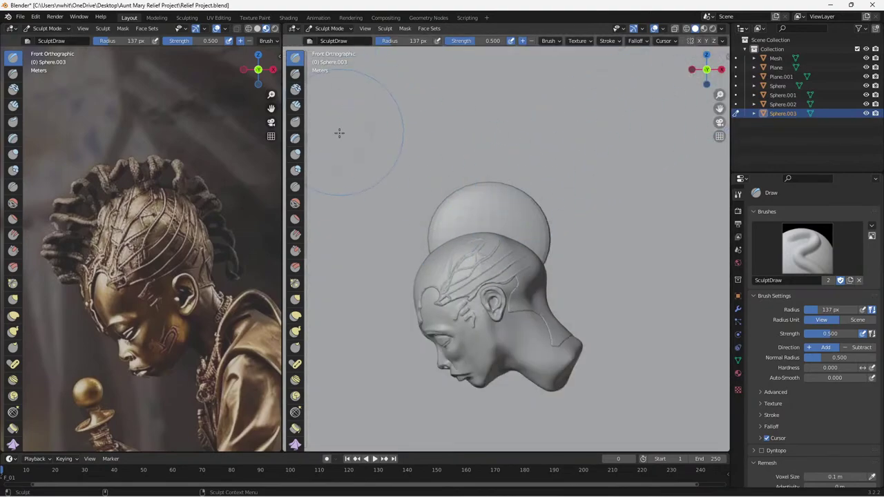
left_click(329, 29)
left_click(328, 29)
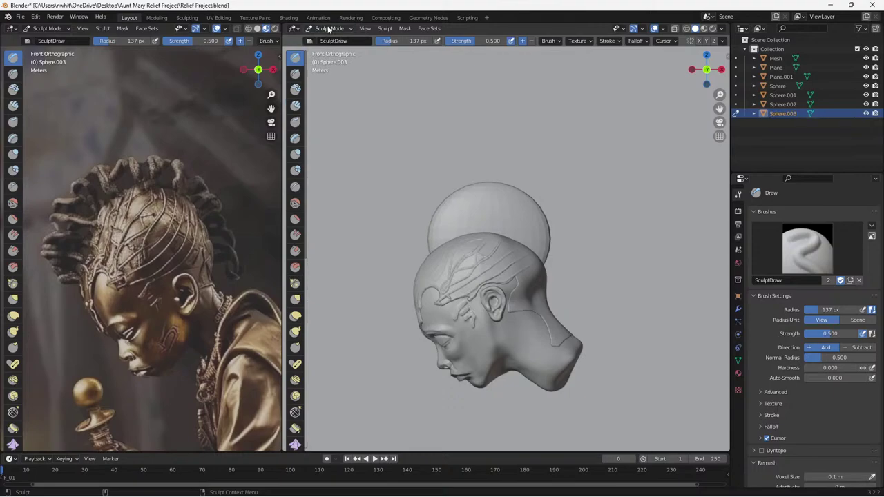
scroll(291, 172, "down", 8)
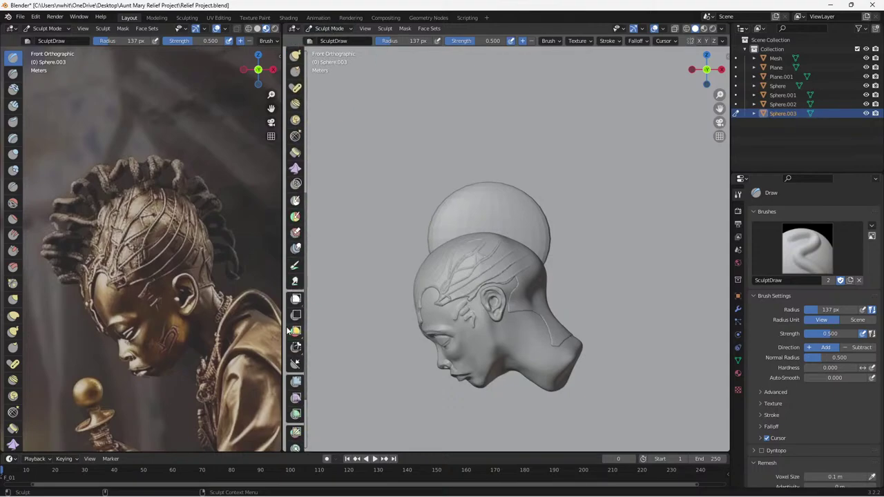
scroll(291, 332, "down", 5)
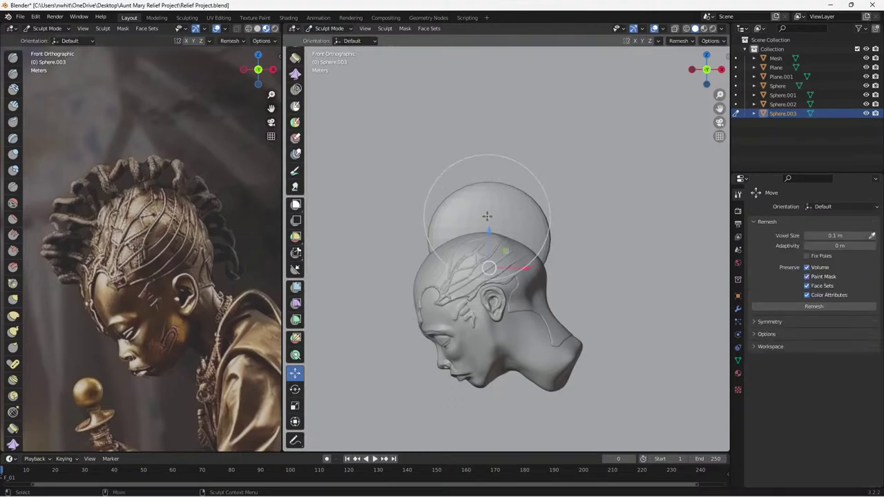
left_click_drag(502, 253, 494, 286)
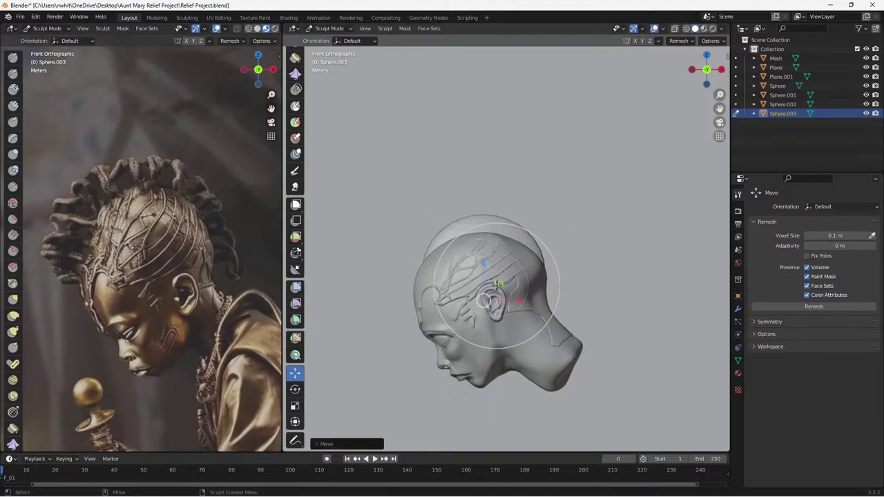
Scale the crown sphere up along X and slightly along Z, and shift it up toward the back of the head.
left_click(295, 406)
left_click_drag(521, 300, 527, 299)
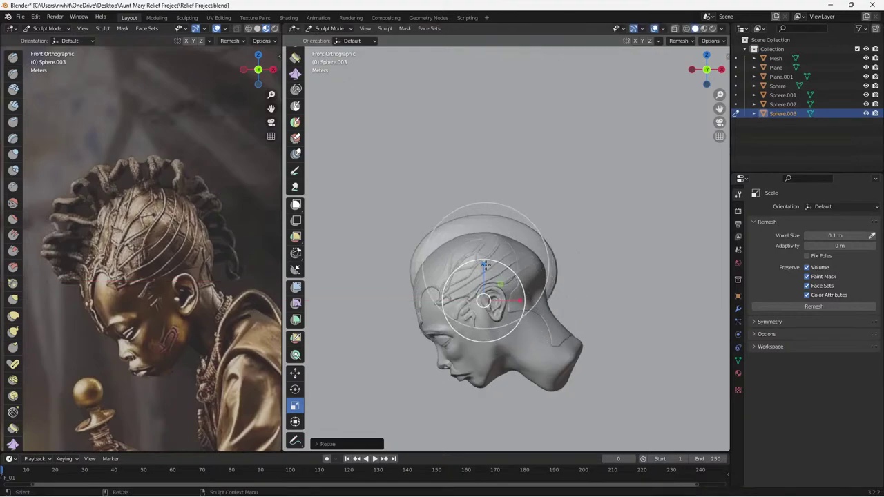
left_click_drag(486, 264, 487, 263)
left_click(484, 266)
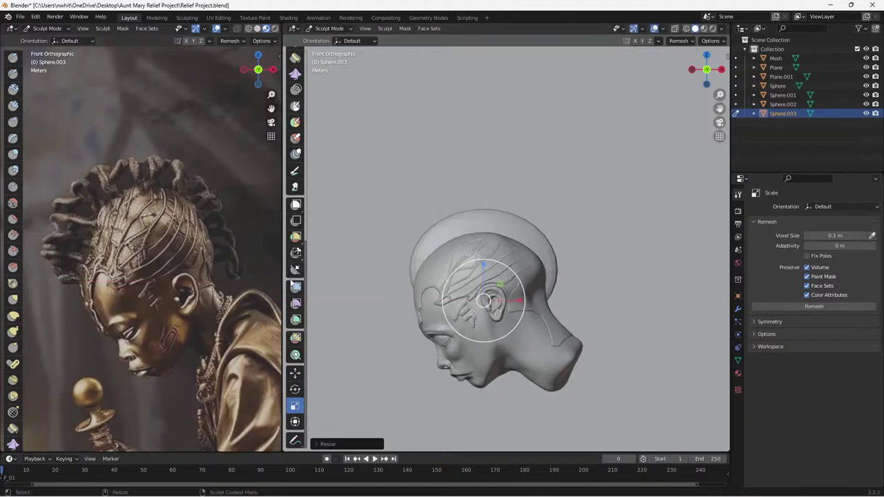
left_click(294, 373)
left_click_drag(483, 300, 508, 269)
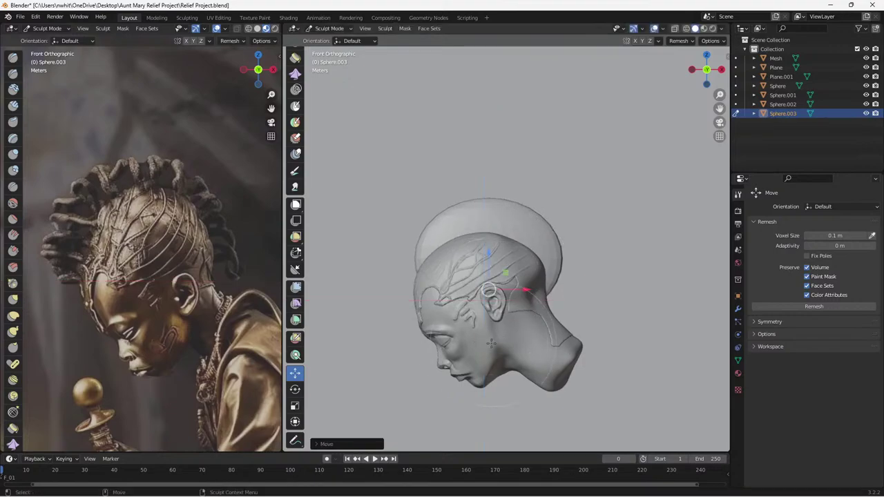
Set the crown sphere's origin to its geometry in Object Mode.
middle_click_drag(399, 312, 448, 288)
middle_click_drag(404, 257, 446, 288)
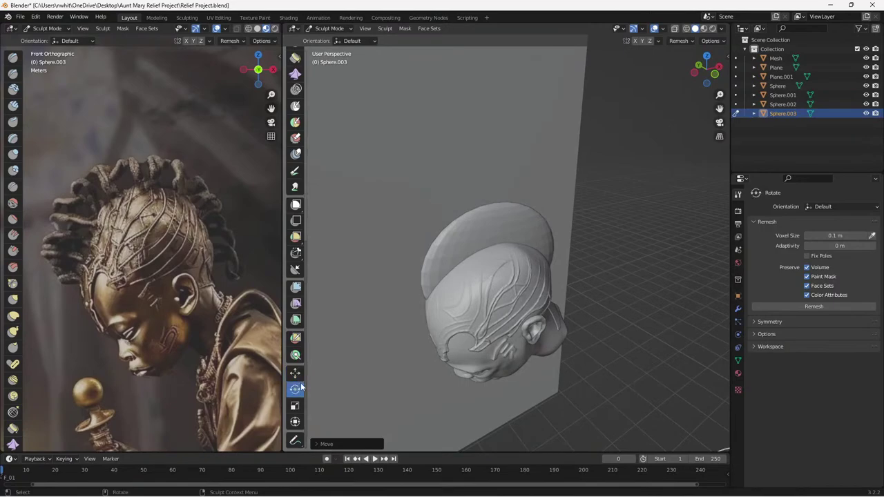
scroll(321, 373, "down", 3)
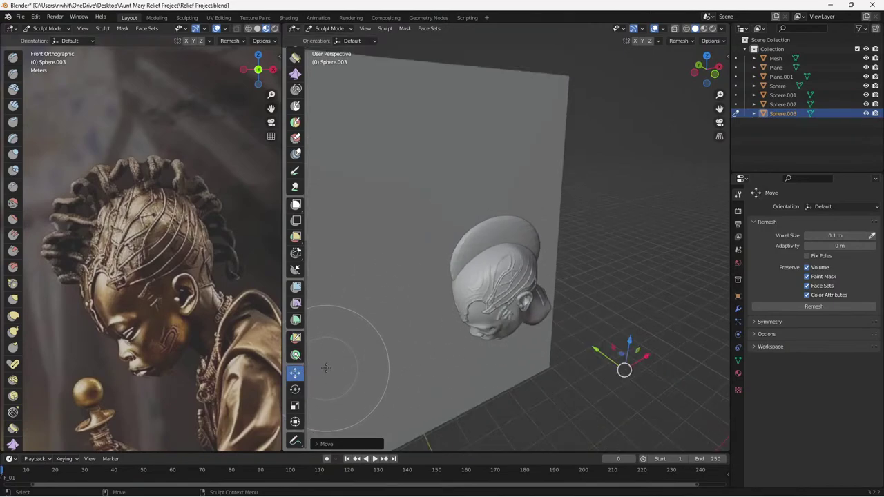
scroll(324, 350, "up", 2)
left_click(328, 28)
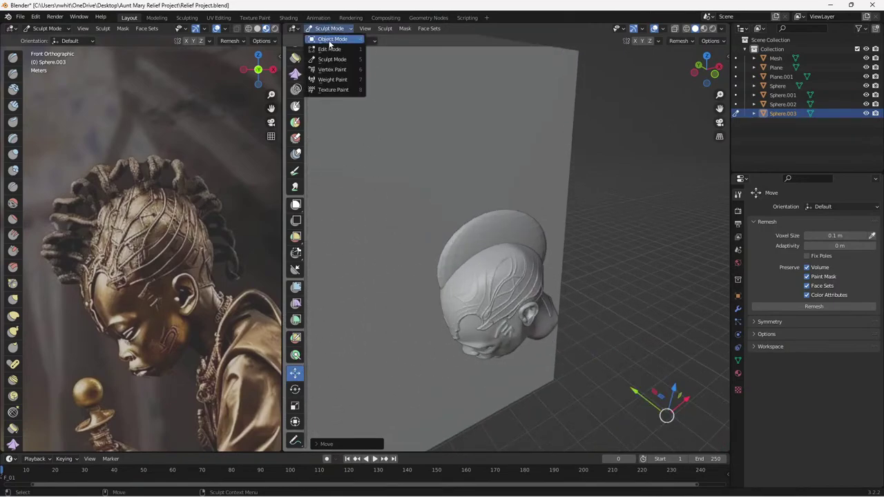
left_click(331, 41)
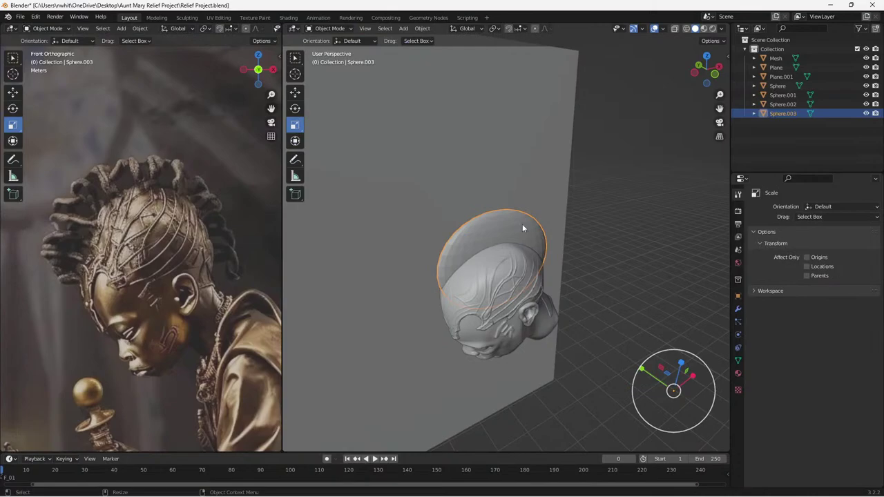
left_click(421, 29)
mouse_move(446, 48)
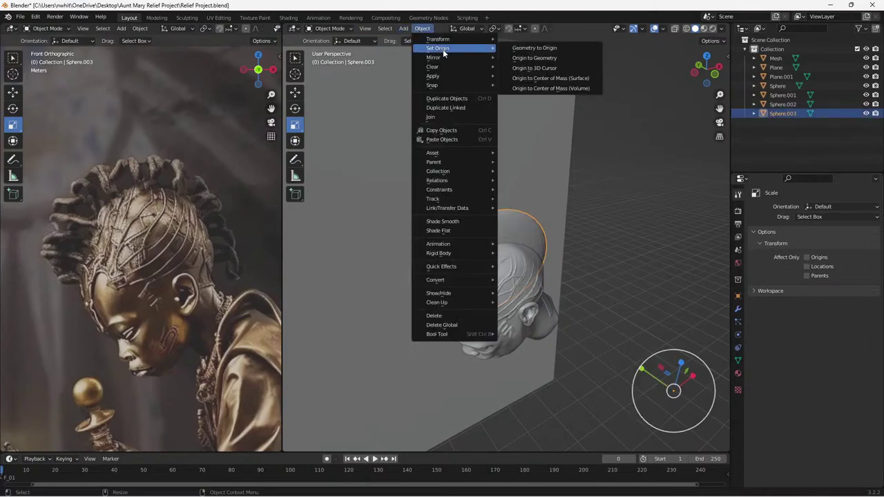
left_click(535, 58)
Return the crown sphere to Sculpt Mode and adjust its depth along Y relative to the head.
left_click(329, 28)
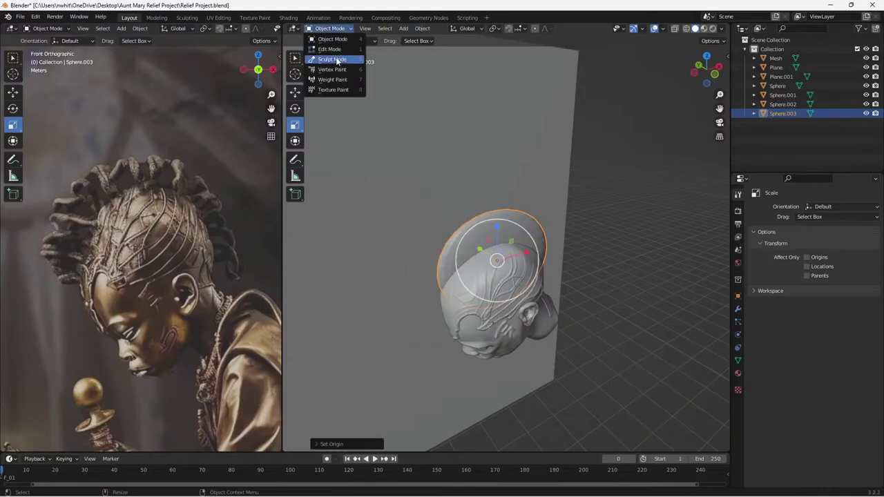
left_click(334, 61)
scroll(454, 281, "up", 2)
mouse_move(476, 256)
left_mouse_down()
mouse_move(490, 262)
mouse_move(472, 246)
mouse_move(488, 254)
left_mouse_up()
middle_click_drag(489, 253, 518, 257)
left_click_drag(518, 256, 498, 253)
mouse_move(474, 266)
middle_mouse_down()
mouse_move(415, 221)
mouse_move(377, 173)
middle_mouse_up()
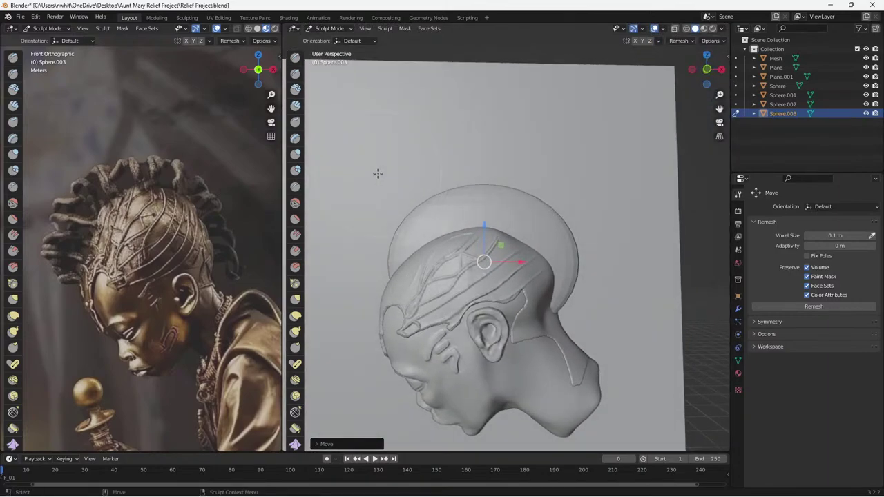
Save the relief project file.
key("ctrl+s")
mouse_move(352, 490)
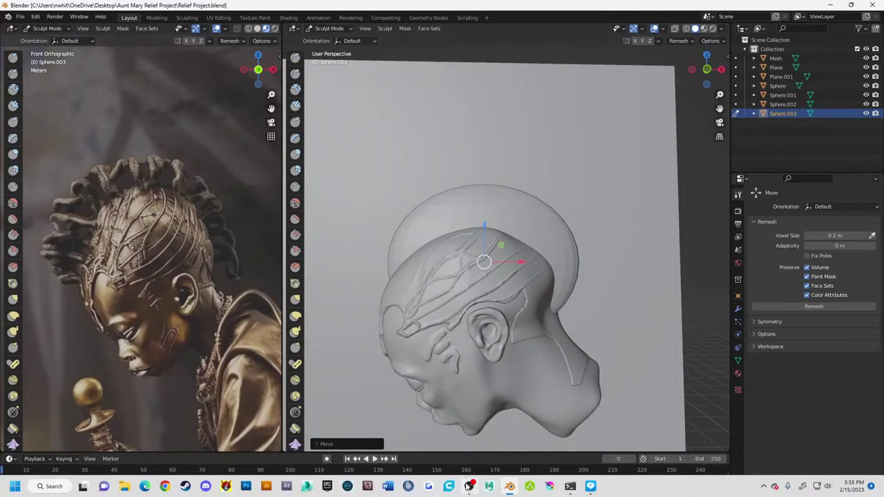
mouse_move(467, 486)
mouse_move(473, 444)
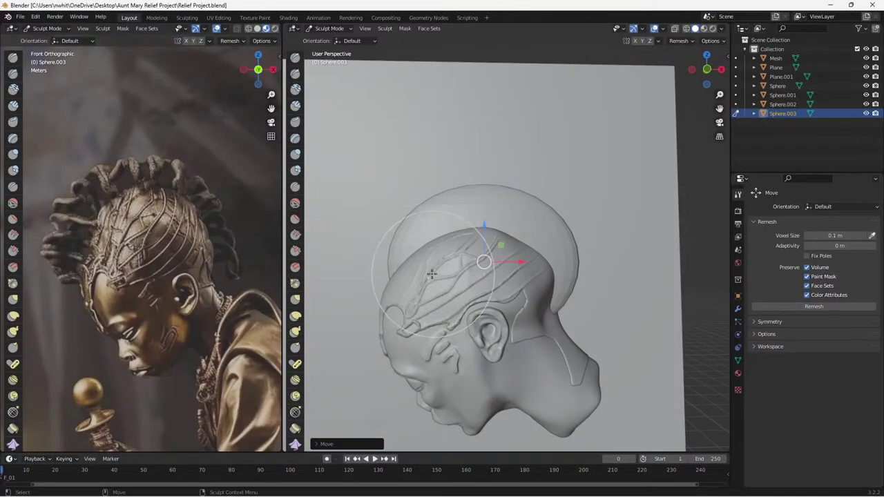
Lower the crown sphere slightly along Z and shrink the sculpting brush radius.
middle_click_drag(442, 272, 490, 258)
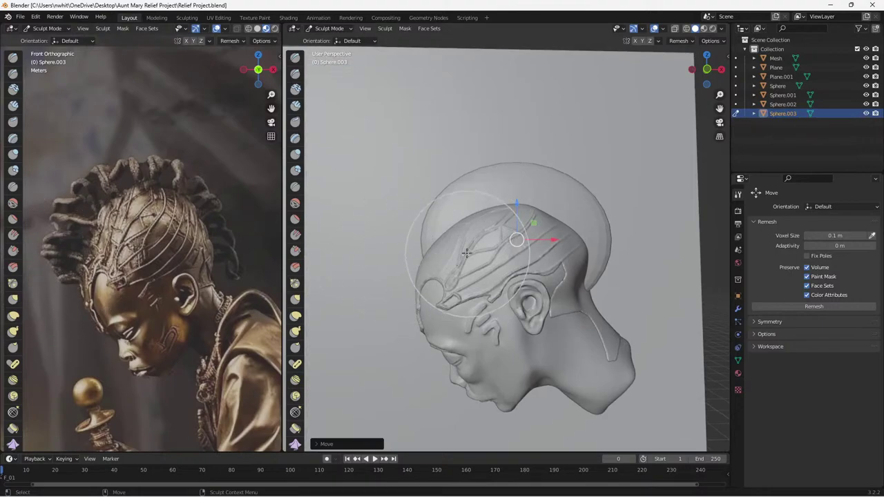
left_click_drag(516, 205, 517, 211)
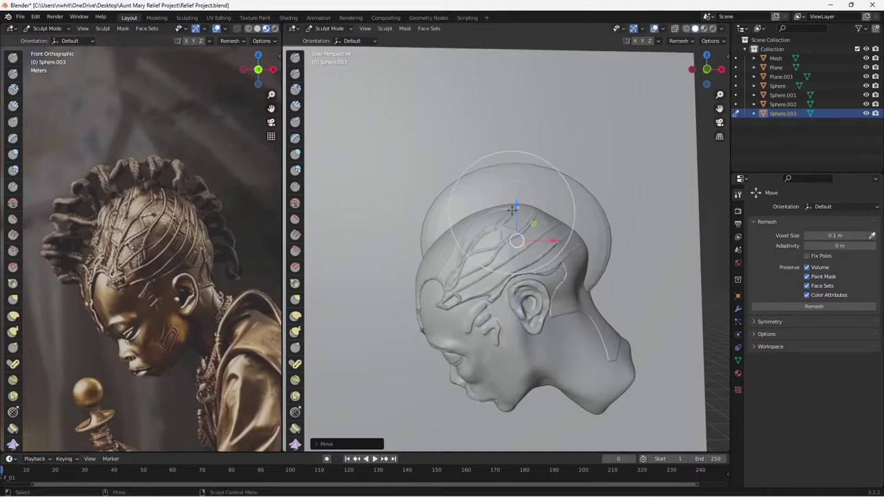
key("bracketleft")
key("bracketleft")
key("bracketleft")
key("bracketleft")
key("bracketleft")
key("bracketleft")
key("bracketleft")
key("bracketleft")
key("bracketleft")
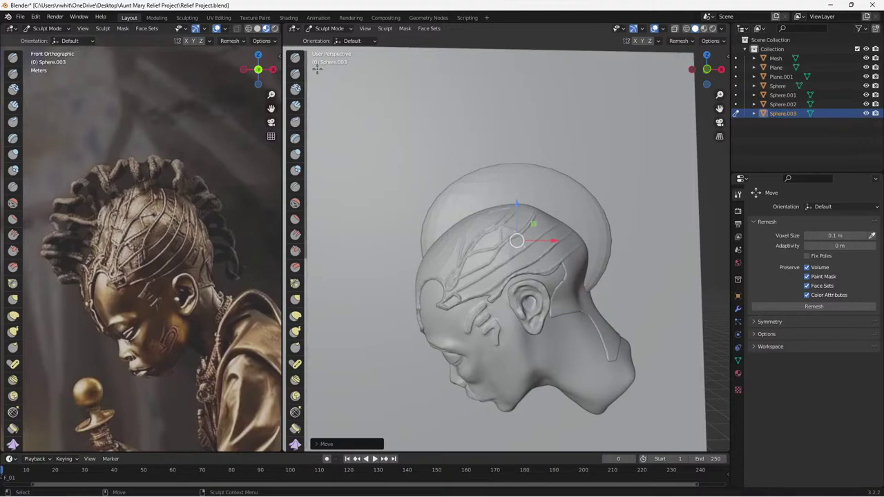
left_click(326, 28)
left_click(332, 37)
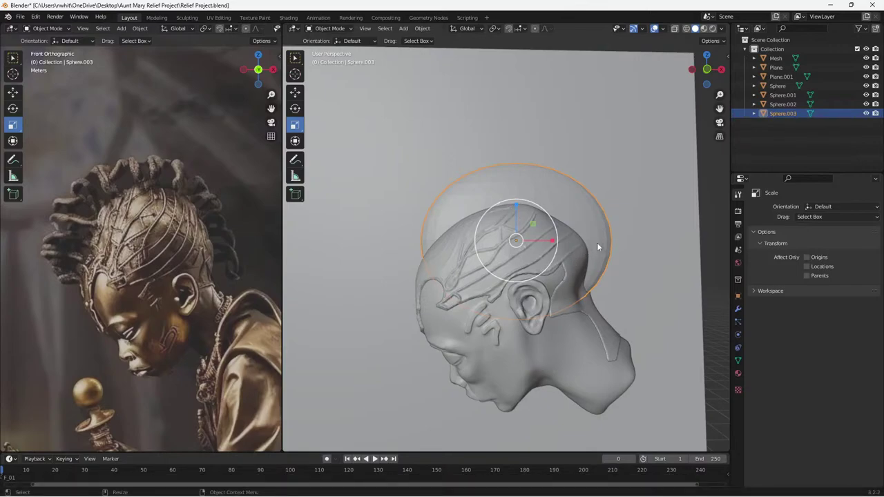
middle_click_drag(612, 242, 713, 319)
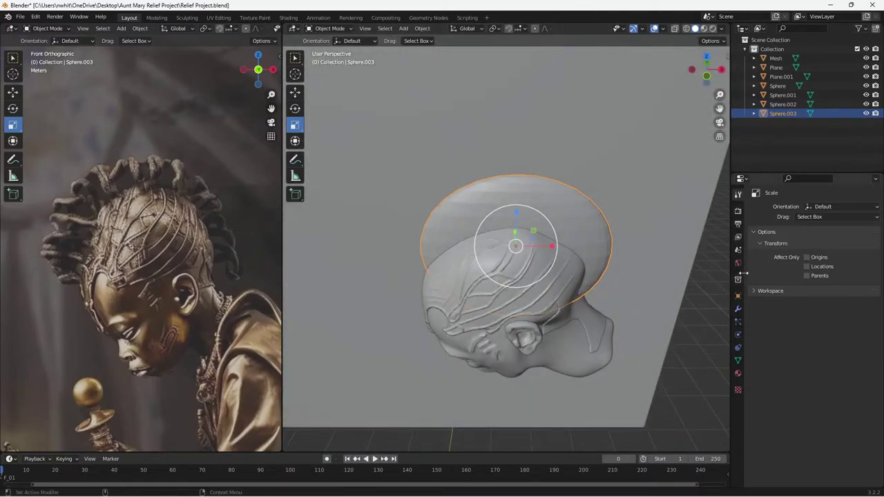
left_click(737, 211)
left_click(739, 196)
left_click(329, 28)
left_click(330, 62)
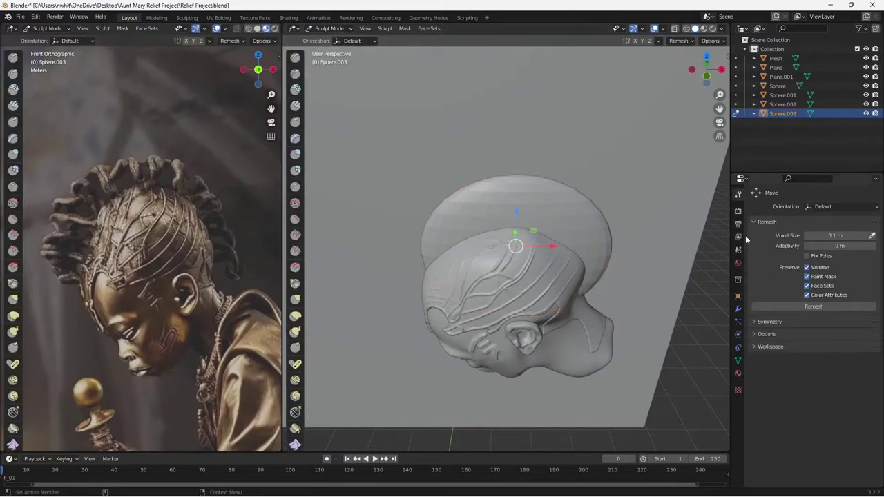
Remesh the crown sphere with a 0.1 m voxel size and show the viewport in wireframe to check its mesh density.
left_click(819, 235)
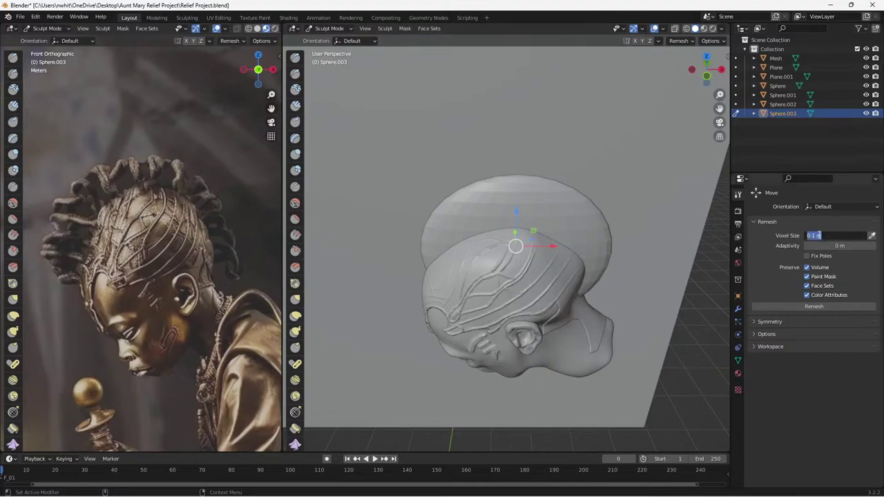
left_click(803, 309)
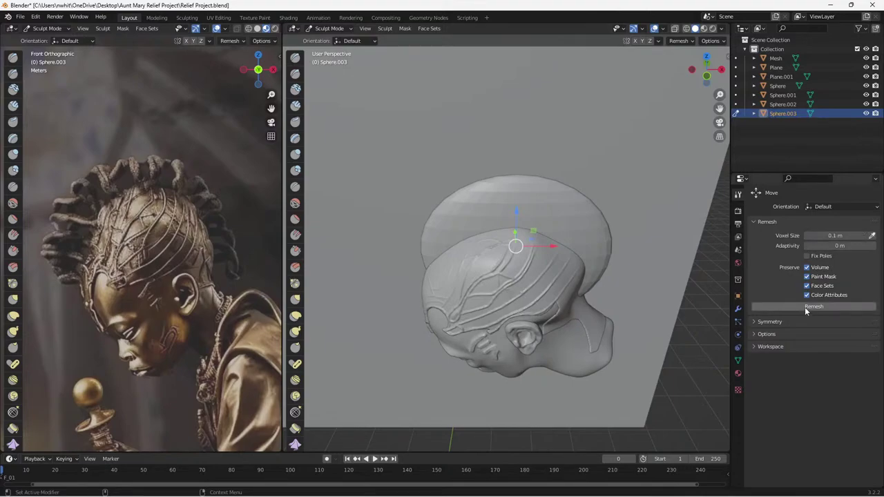
left_click(805, 308)
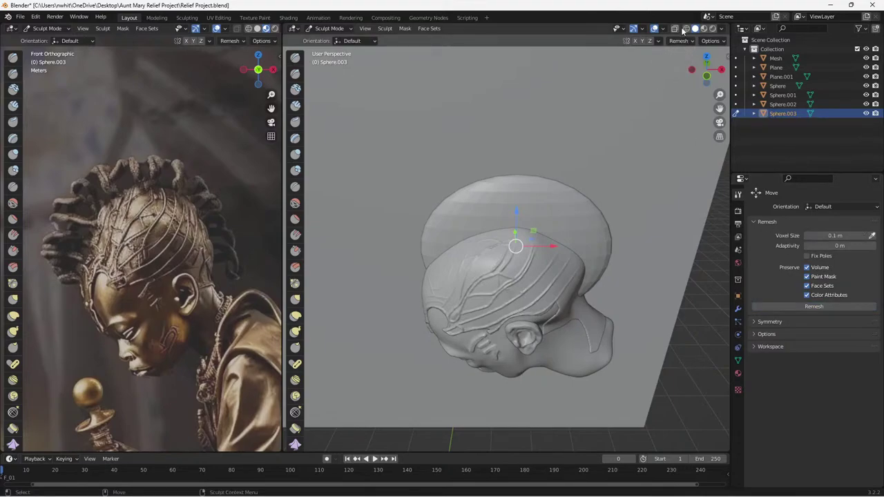
left_click(685, 28)
scroll(591, 146, "up", 5)
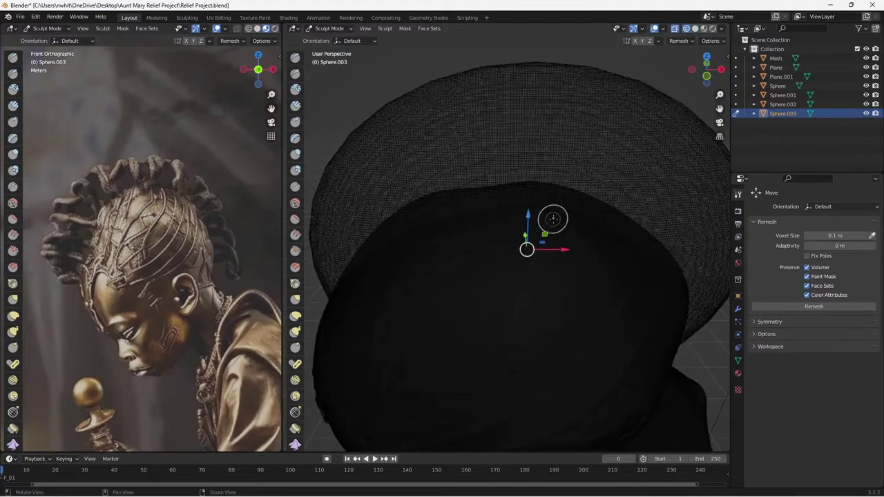
Return the main viewport to solid shading and frame the relief head and crown sphere in profile.
scroll(562, 210, "down", 2)
left_click(695, 29)
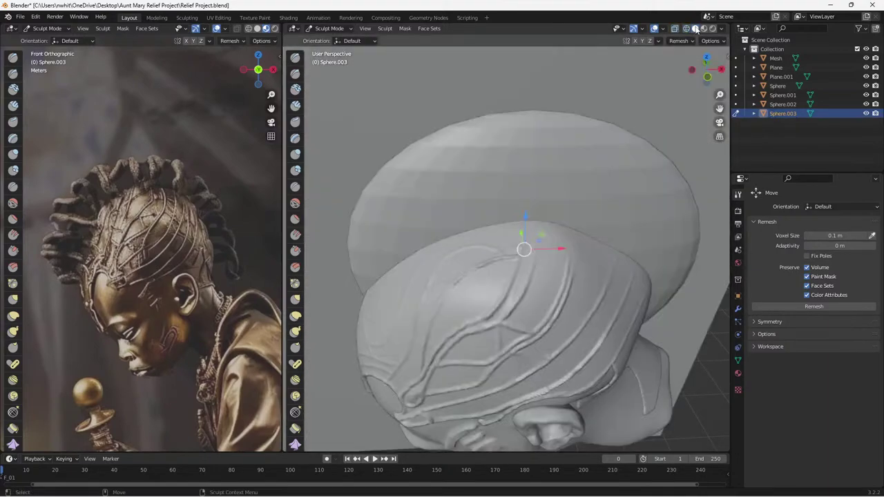
scroll(527, 227, "down", 3)
mouse_move(489, 272)
middle_mouse_down()
mouse_move(623, 196)
mouse_move(310, 334)
middle_mouse_up()
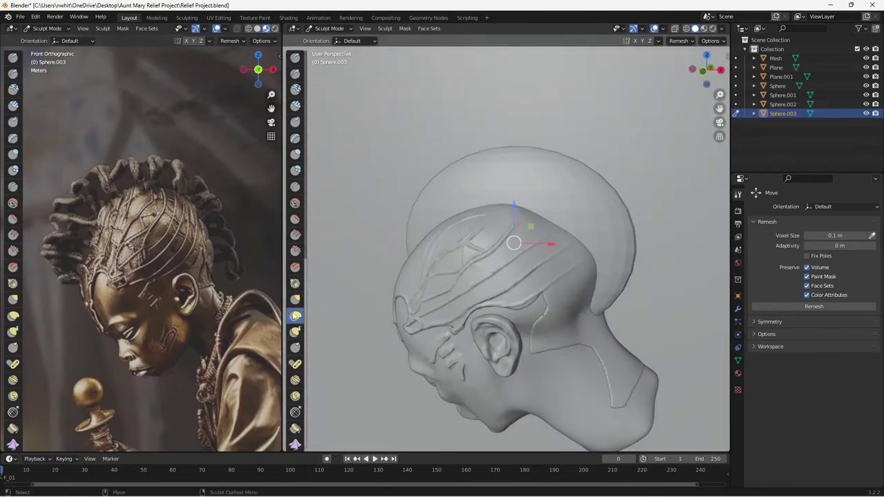
Smooth the crown sphere's faceted surface along its whole visible arc, using the Elastic Deform brush at 125 px.
left_click(295, 315)
key("f")
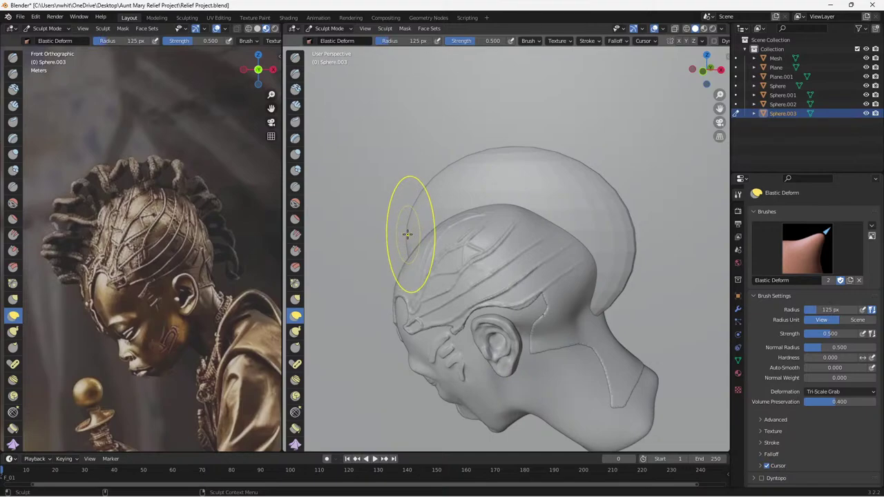
left_click_drag(560, 182, 571, 195)
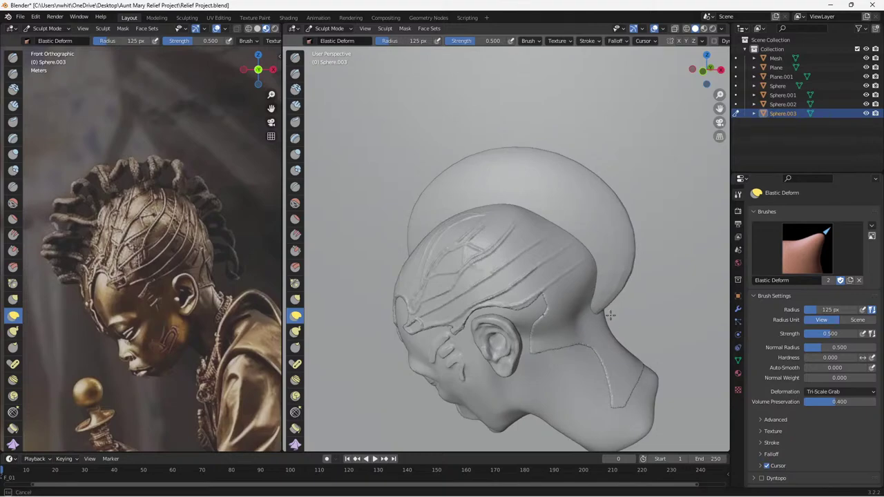
left_click_drag(638, 268, 474, 193)
left_click_drag(438, 255, 443, 256)
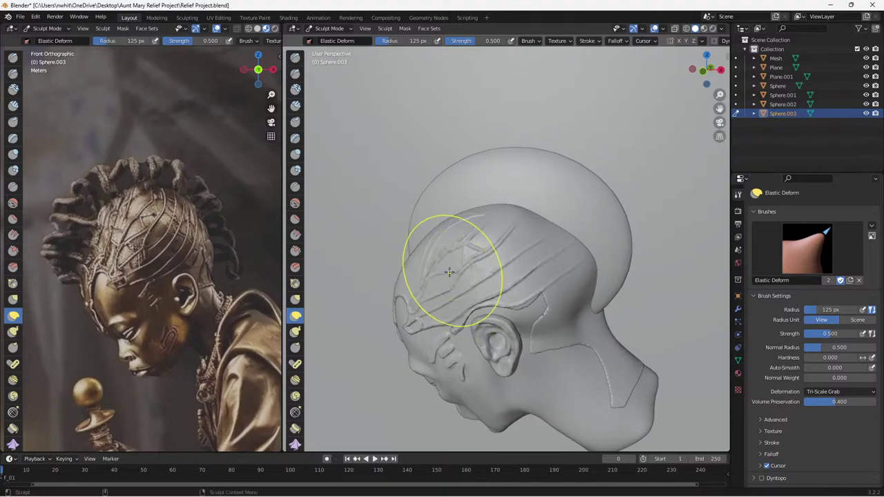
middle_click_drag(444, 247, 424, 197)
mouse_move(424, 197)
left_mouse_down()
mouse_move(432, 210)
mouse_move(407, 251)
left_mouse_up()
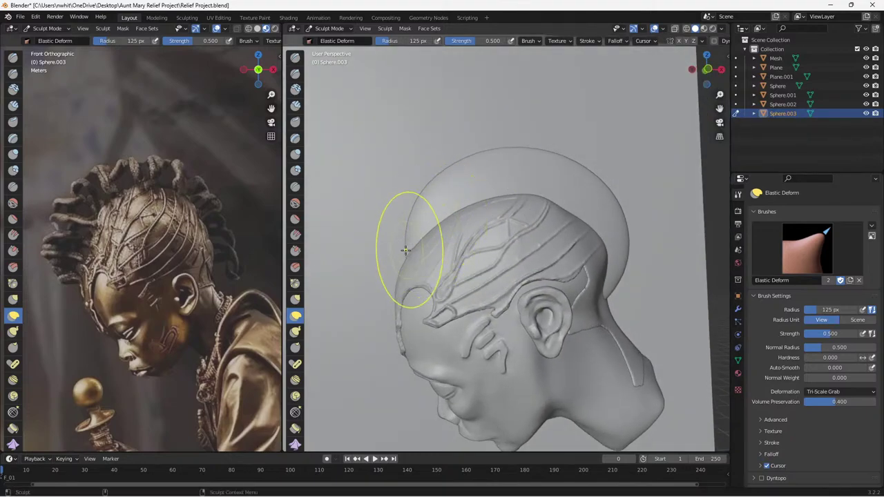
Pull the front edge of the crown sphere forward into a first lobe above the forehead with the Grab brush.
key("bracketleft")
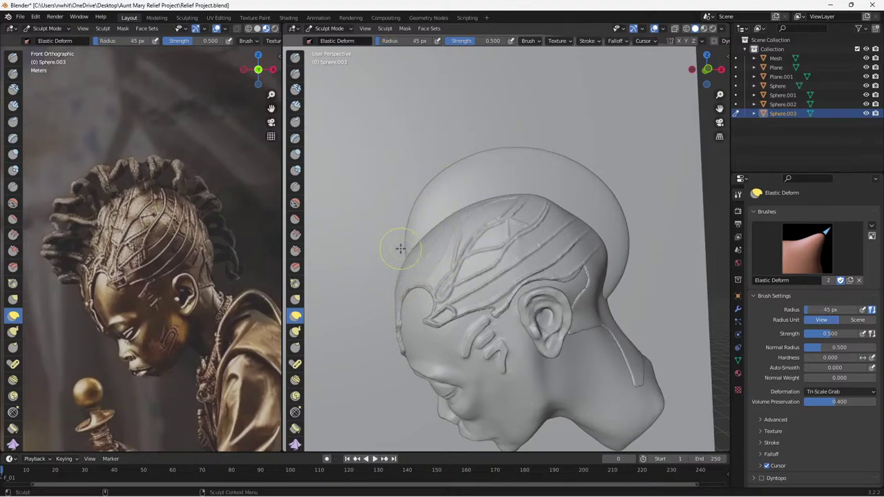
key("bracketright")
key("bracketright")
key("bracketright")
key("bracketright")
left_click(295, 298)
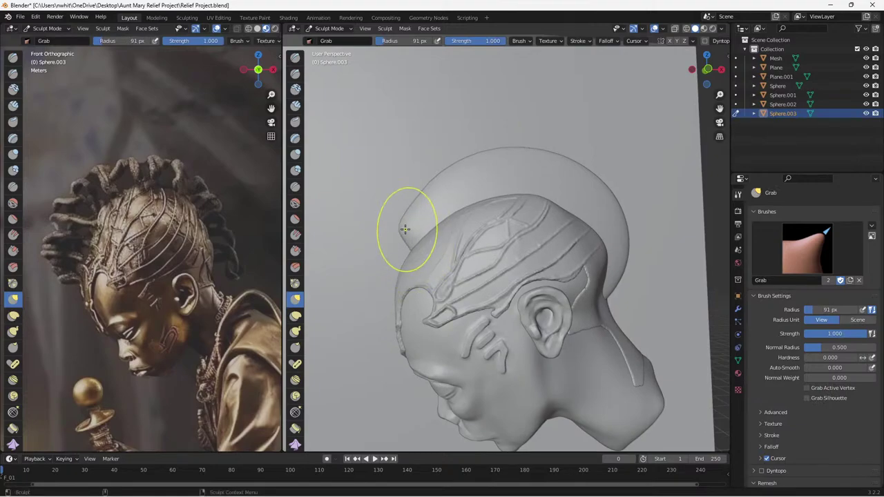
mouse_move(405, 229)
left_mouse_down()
mouse_move(385, 245)
mouse_move(412, 244)
left_mouse_up()
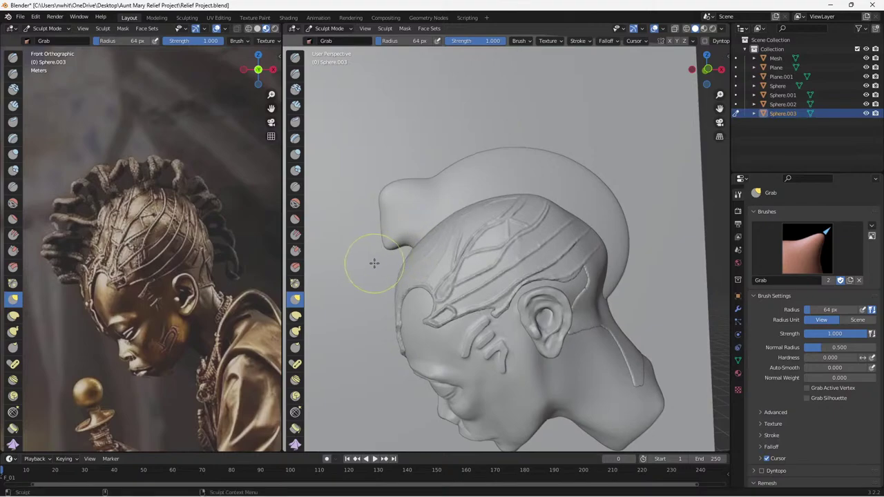
mouse_move(371, 277)
middle_mouse_down()
mouse_move(384, 210)
mouse_move(385, 222)
middle_mouse_up()
left_click_drag(384, 219, 382, 215)
Pull further rounded lobes out of the sphere's upper rim with the Grab brush at 64 px, working from front to top.
left_click_drag(415, 178, 429, 176)
left_click_drag(430, 175, 432, 180)
middle_click_drag(428, 172, 434, 181)
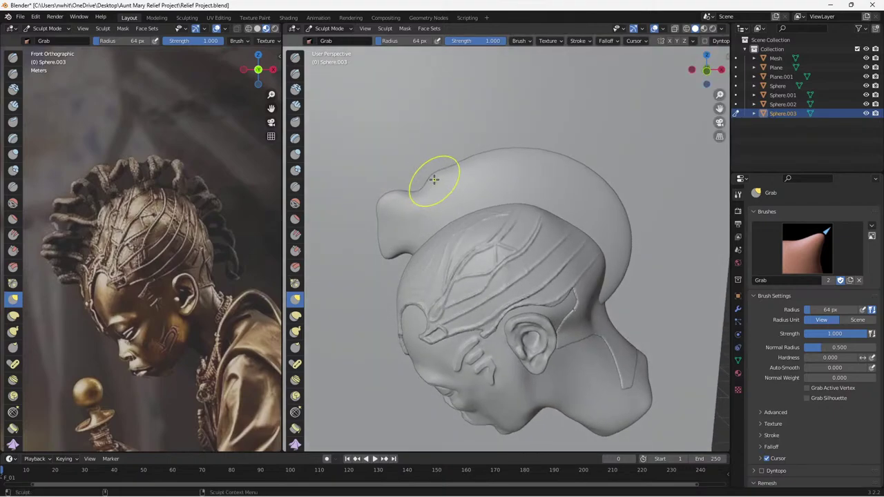
left_click_drag(429, 178, 427, 182)
mouse_move(422, 183)
left_mouse_down()
mouse_move(435, 161)
mouse_move(486, 150)
mouse_move(486, 140)
mouse_move(548, 142)
mouse_move(523, 123)
left_mouse_up()
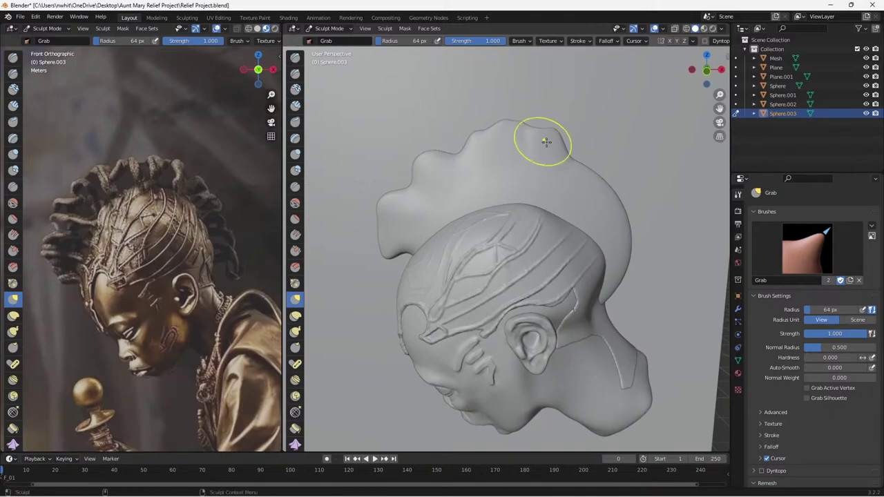
Continue the lobes down the back of the sphere and draw the lowest one out into a point behind the neck.
mouse_move(578, 163)
left_mouse_down()
mouse_move(587, 154)
mouse_move(601, 169)
left_mouse_up()
left_click_drag(600, 168, 621, 207)
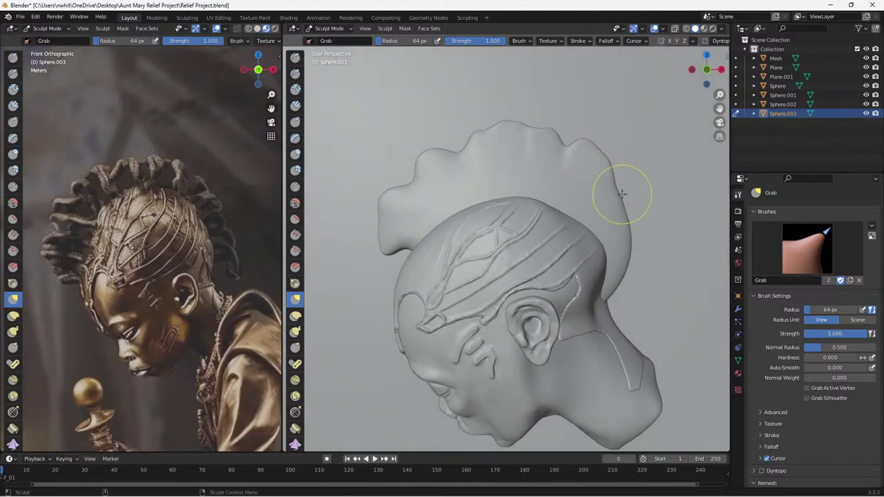
mouse_move(622, 198)
left_mouse_down()
mouse_move(611, 187)
mouse_move(628, 237)
left_mouse_up()
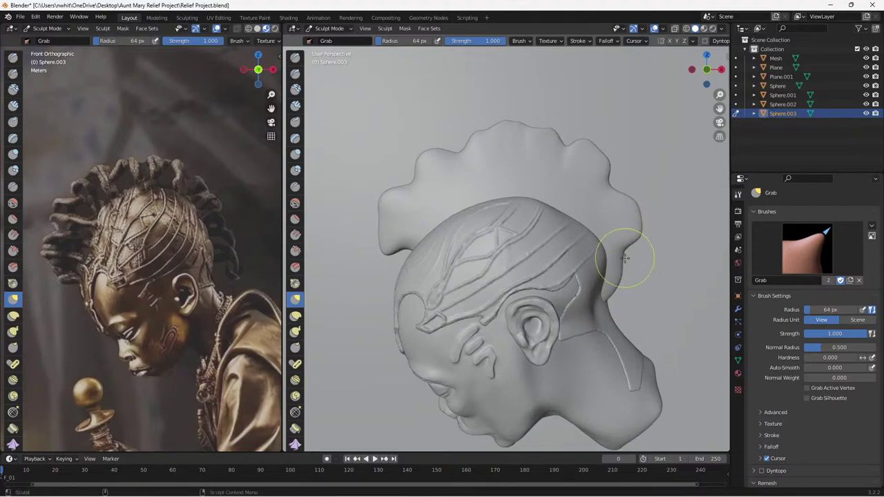
left_click_drag(625, 271, 631, 294)
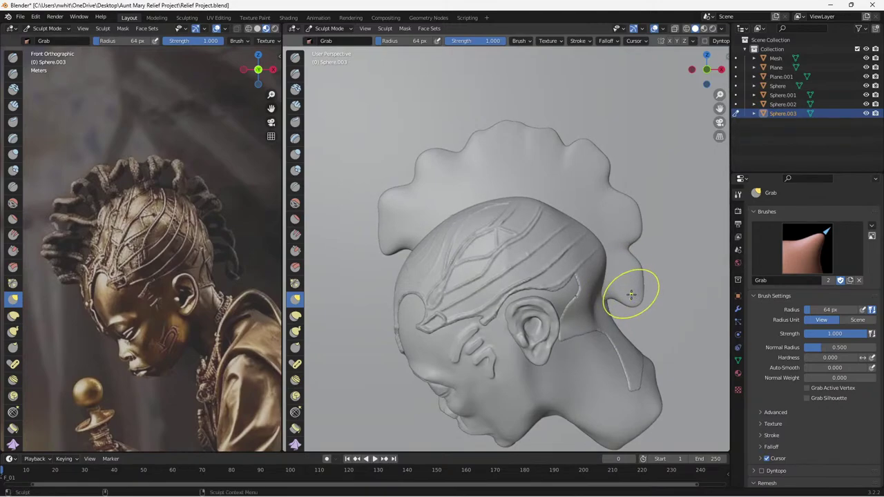
middle_click_drag(632, 294, 624, 282)
left_click_drag(634, 295, 637, 301)
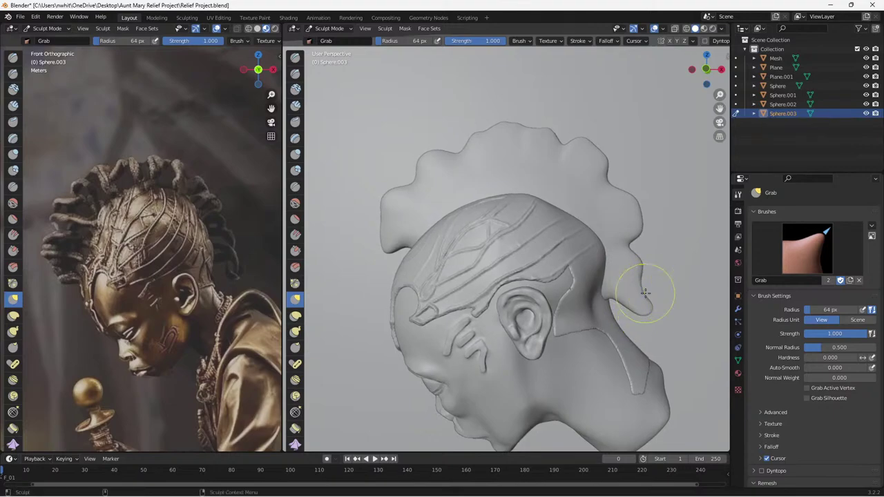
Extend the lowest lock behind the neck into a curved tip and reshape the back and top lobes with Grab.
scroll(785, 358, "down", 3)
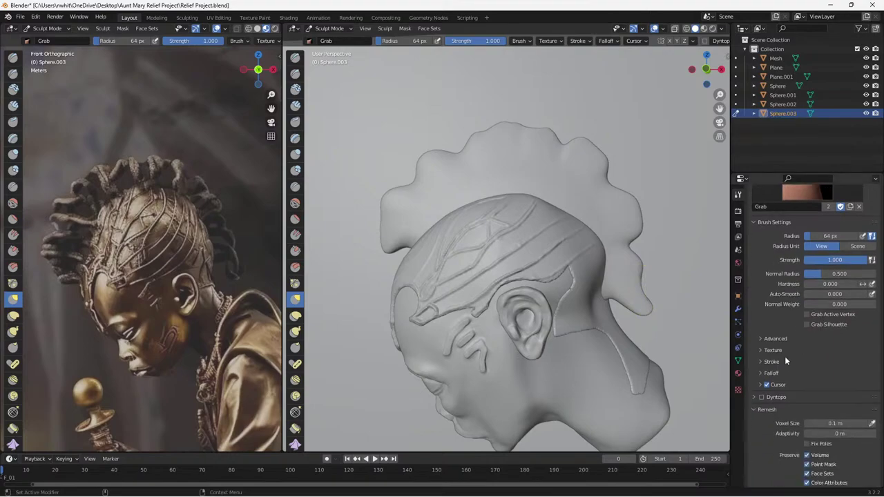
scroll(683, 239, "down", 3)
scroll(585, 259, "up", 2)
scroll(790, 370, "down", 2)
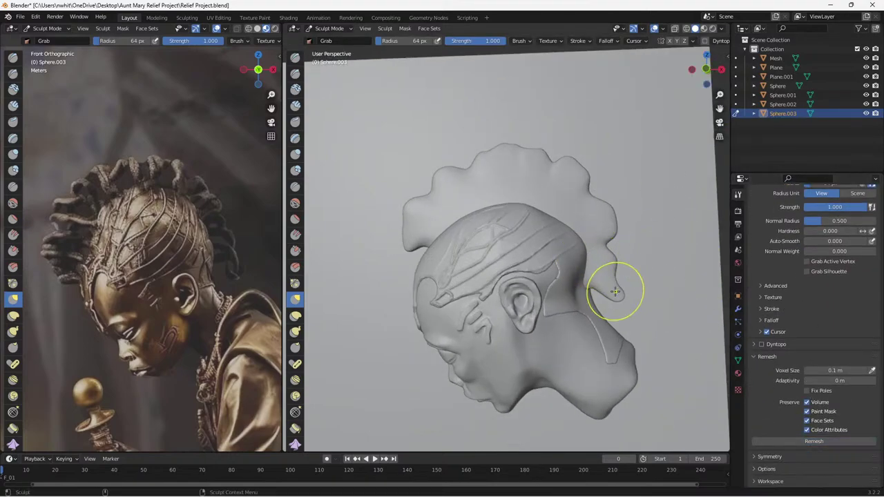
mouse_move(617, 274)
left_mouse_down()
mouse_move(602, 296)
mouse_move(621, 307)
left_mouse_up()
mouse_move(620, 309)
left_mouse_down()
mouse_move(613, 303)
mouse_move(625, 290)
mouse_move(630, 298)
mouse_move(605, 239)
mouse_move(617, 227)
mouse_move(588, 177)
mouse_move(562, 159)
mouse_move(571, 160)
mouse_move(542, 154)
left_mouse_up()
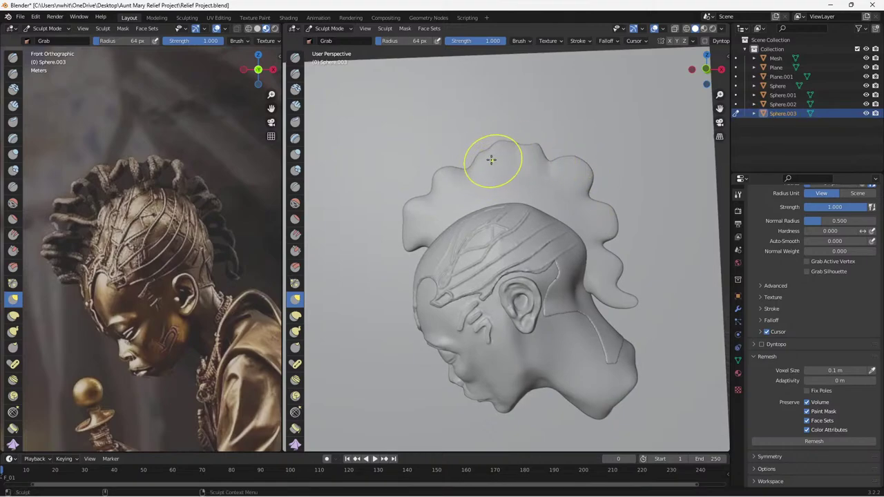
left_click_drag(482, 158, 452, 169)
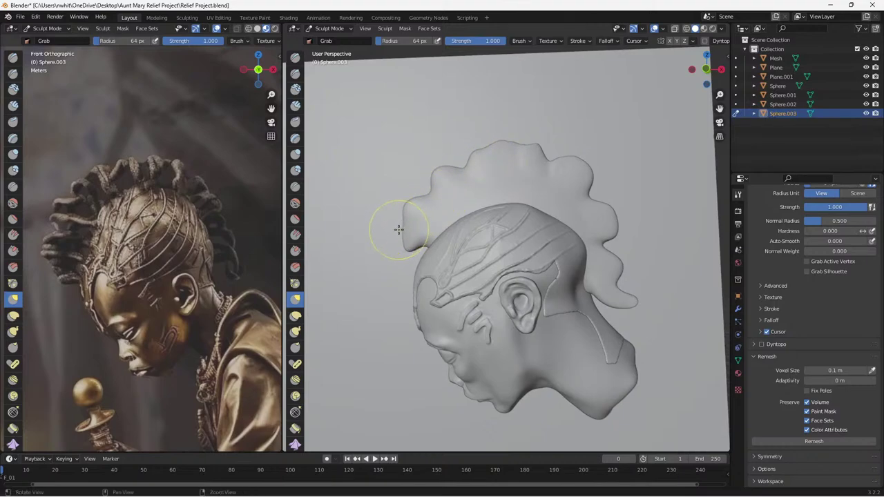
Enlarge the front lobe forward and split the lobes along the front and top rim into narrower scallops.
mouse_move(398, 231)
middle_mouse_down()
mouse_move(406, 229)
mouse_move(392, 229)
middle_mouse_up()
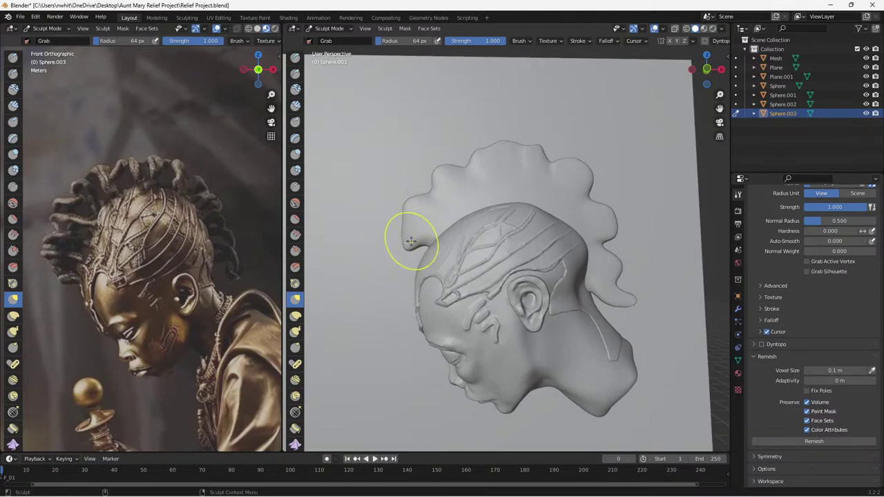
left_click_drag(408, 241, 403, 233)
mouse_move(407, 216)
left_mouse_down()
mouse_move(409, 207)
mouse_move(420, 233)
mouse_move(417, 245)
mouse_move(398, 251)
mouse_move(400, 241)
mouse_move(409, 248)
mouse_move(400, 203)
left_mouse_up()
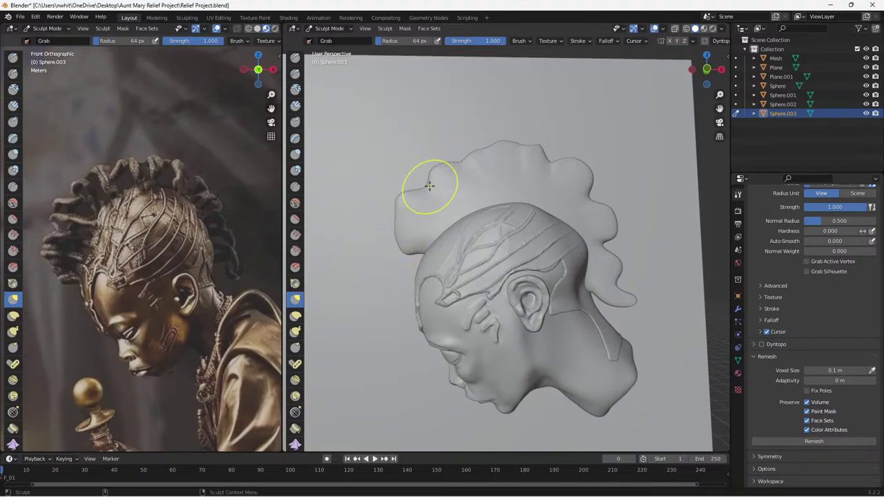
left_click_drag(433, 171, 423, 171)
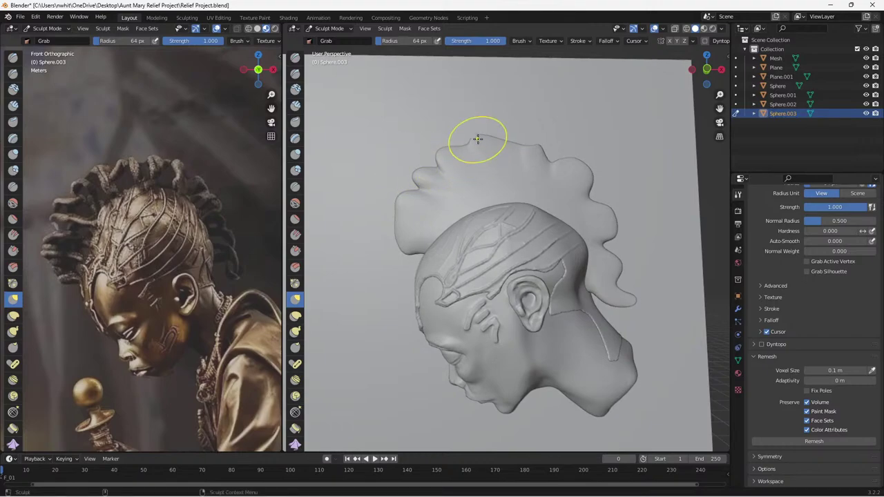
left_click_drag(494, 140, 502, 143)
left_click_drag(501, 145, 542, 145)
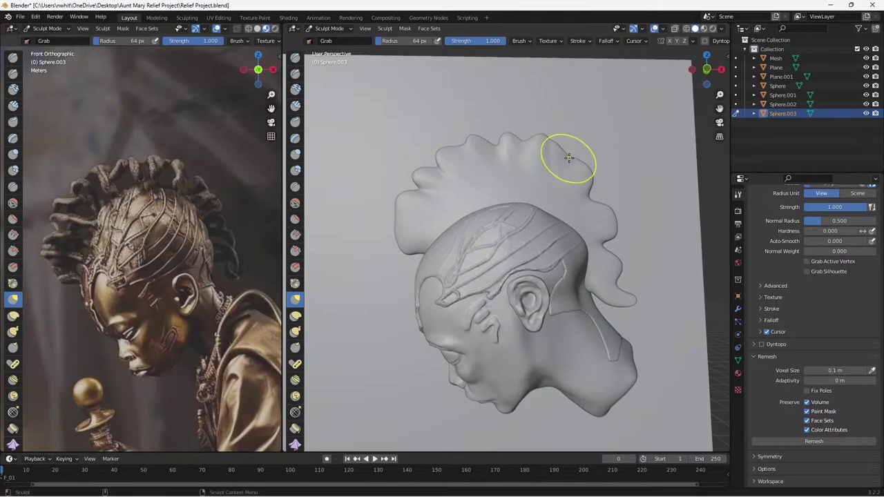
Divide the rear lobes into narrower, more distinct scallops from the crown down to the nape.
left_click_drag(555, 142, 545, 142)
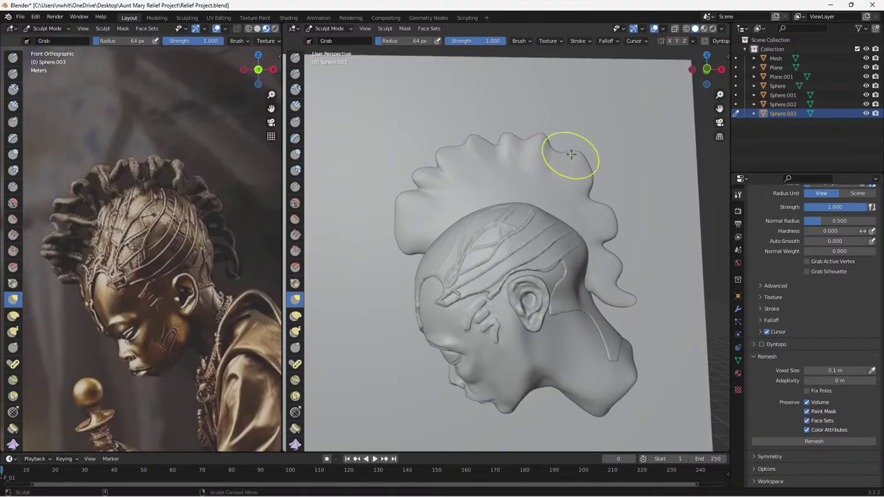
left_click_drag(587, 167, 590, 171)
left_click_drag(583, 169, 580, 160)
mouse_move(593, 198)
left_mouse_down()
mouse_move(614, 209)
mouse_move(614, 257)
mouse_move(610, 224)
left_mouse_up()
mouse_move(610, 223)
left_mouse_down()
mouse_move(609, 200)
mouse_move(617, 272)
mouse_move(617, 264)
mouse_move(634, 297)
left_mouse_up()
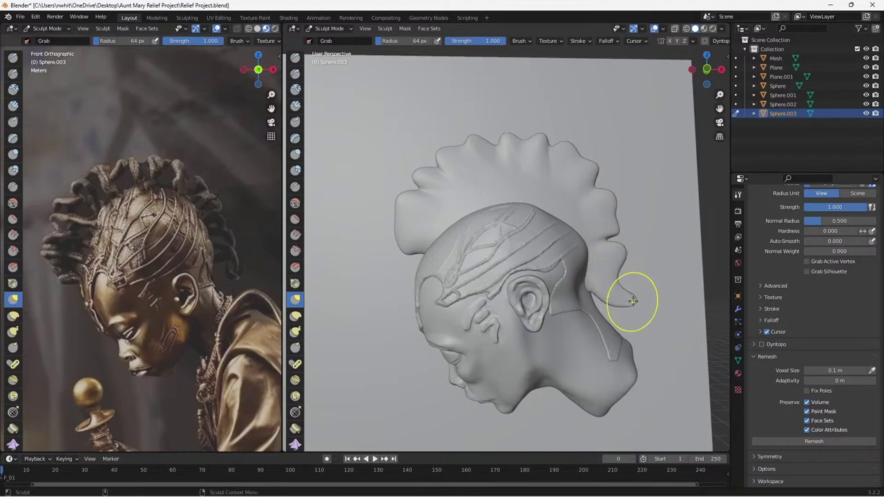
Remesh the mohawk at the 0.1 m voxel size and bend the lowest lock's tip downward with a 36 px Grab brush.
left_click(805, 440)
mouse_move(600, 302)
left_mouse_down()
mouse_move(611, 306)
mouse_move(622, 297)
mouse_move(626, 314)
left_mouse_up()
key("bracketleft")
key("bracketleft")
key("bracketleft")
key("bracketleft")
key("bracketleft")
left_click_drag(626, 315, 611, 295)
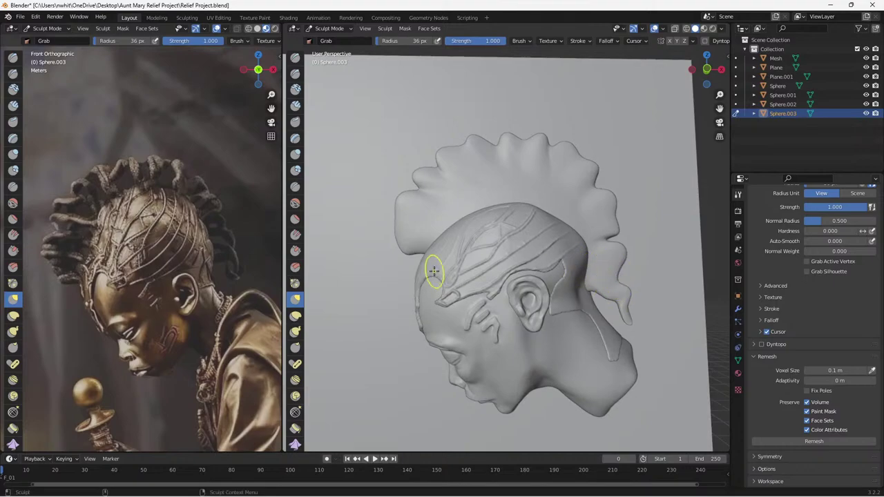
Raise a ridge along the lower edge of the front lock with the Draw brush at a 24 px radius.
middle_click_drag(463, 263, 517, 257)
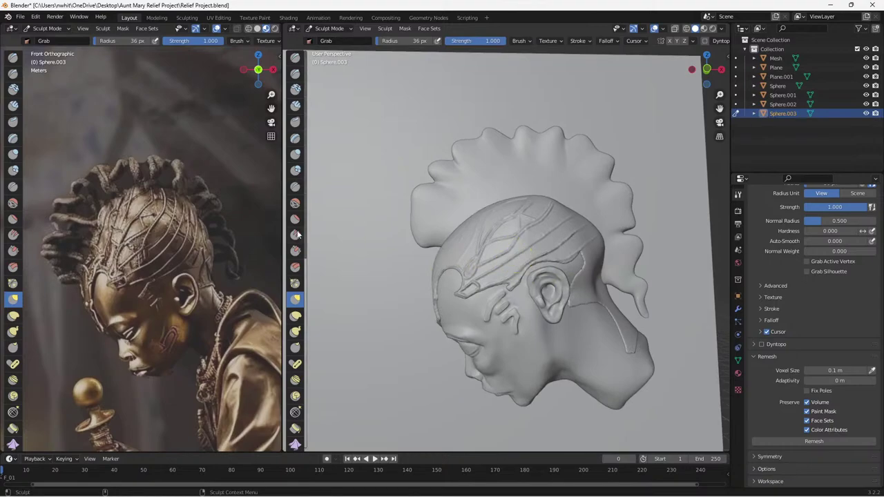
left_click(295, 58)
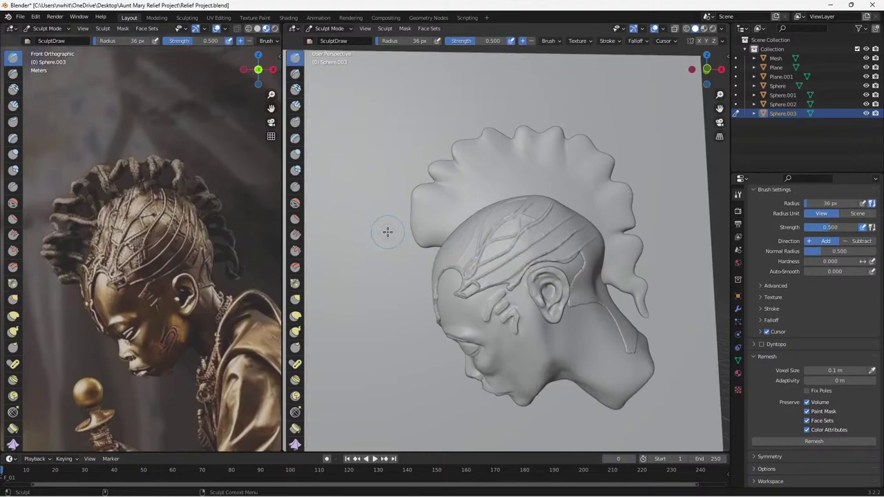
key("bracketright")
key("bracketright")
key("bracketright")
key("bracketleft")
key("bracketleft")
key("bracketleft")
key("f")
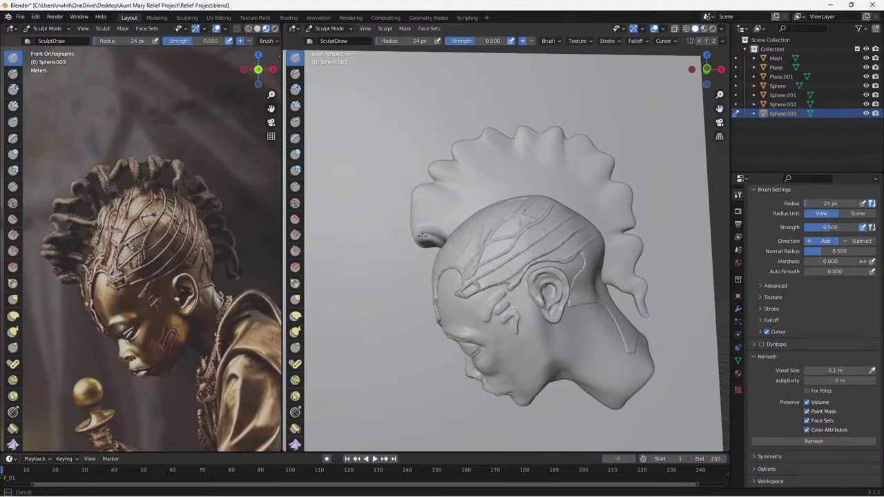
left_click_drag(422, 236, 435, 237)
mouse_move(435, 237)
left_mouse_down()
mouse_move(419, 236)
mouse_move(410, 245)
left_mouse_up()
Build a curved strand ridge across the front lock from the hairline toward its outer edge.
mouse_move(407, 247)
middle_mouse_down()
mouse_move(461, 239)
mouse_move(430, 236)
middle_mouse_up()
key("f")
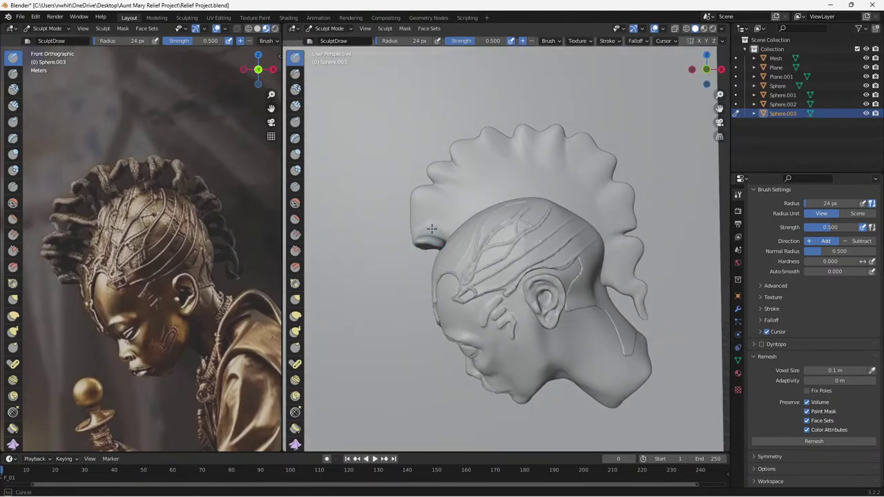
left_click_drag(432, 229, 425, 227)
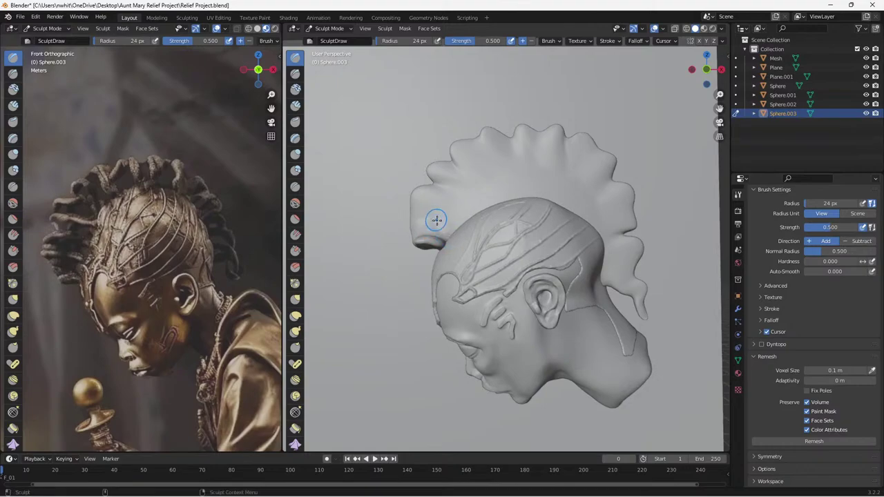
middle_click_drag(446, 232, 433, 217)
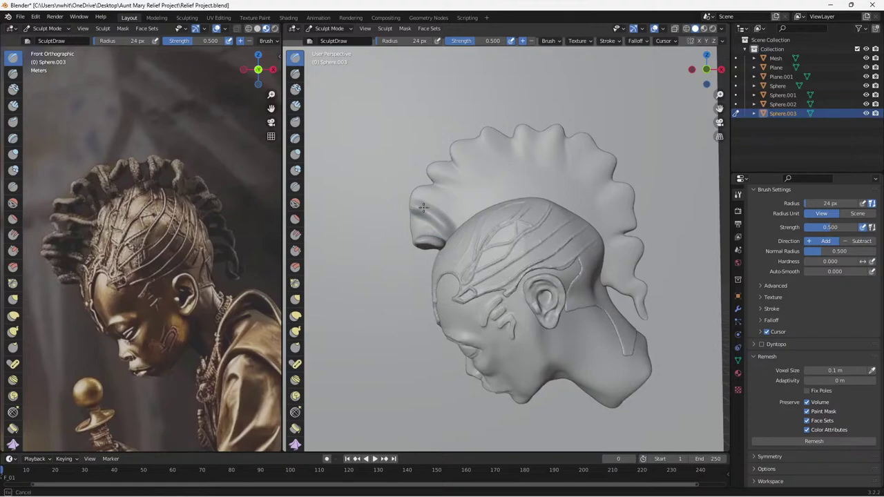
mouse_move(444, 230)
middle_mouse_down()
mouse_move(427, 211)
mouse_move(449, 237)
middle_mouse_up()
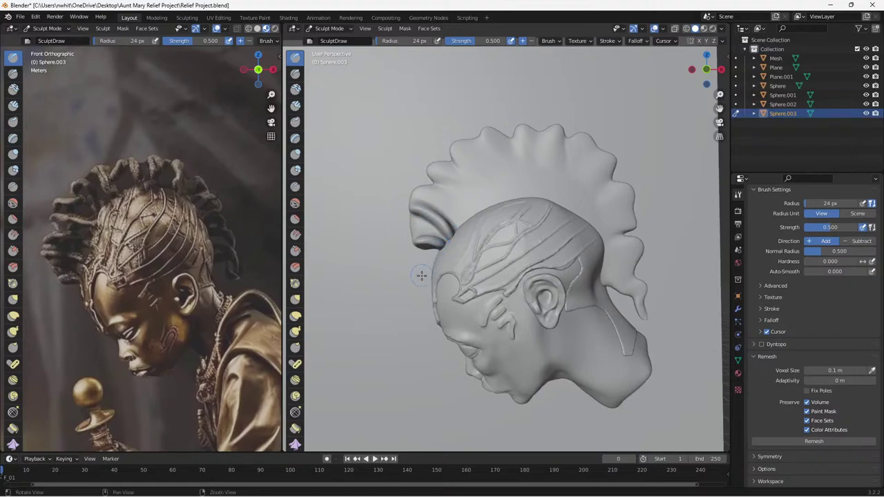
Strengthen the front lock's ridges and add another strand along its upper part.
mouse_move(422, 269)
middle_mouse_down()
mouse_move(481, 262)
mouse_move(449, 215)
middle_mouse_up()
mouse_move(449, 215)
left_mouse_down()
mouse_move(449, 205)
mouse_move(451, 239)
mouse_move(486, 251)
mouse_move(400, 267)
mouse_move(430, 215)
left_mouse_up()
left_click_drag(456, 243, 436, 231)
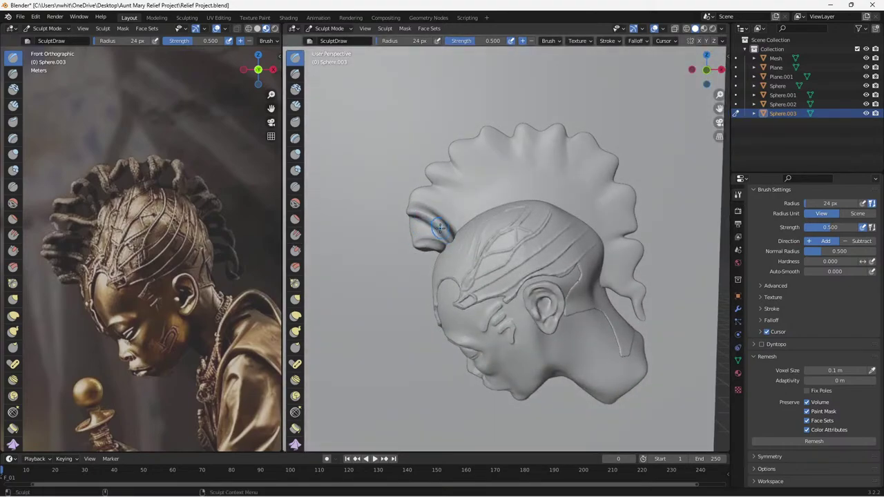
mouse_move(413, 203)
left_mouse_down()
mouse_move(438, 208)
mouse_move(413, 201)
mouse_move(445, 214)
mouse_move(452, 227)
mouse_move(413, 198)
left_mouse_up()
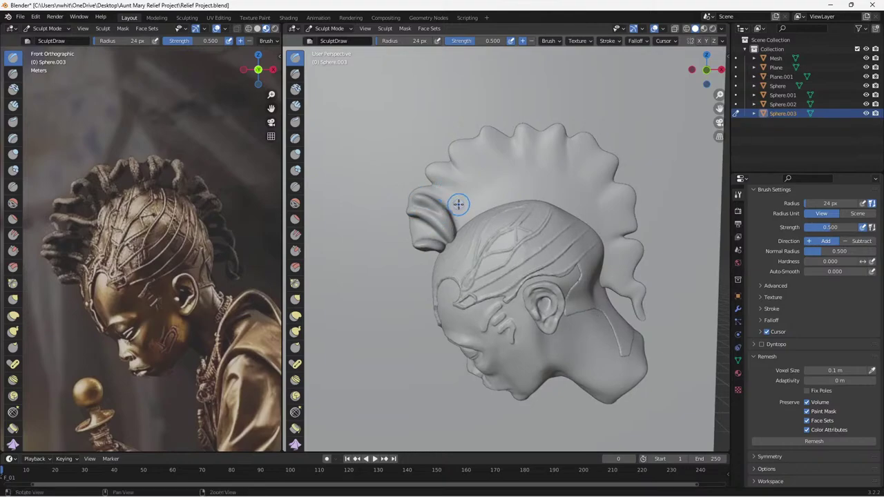
Build up the strand ridges across the outer face and lower edge of the front lock with the 24 px Draw brush.
middle_click_drag(429, 192, 437, 191)
left_click_drag(427, 190, 408, 197)
middle_click_drag(407, 197, 422, 192)
left_click_drag(421, 197, 411, 199)
left_click_drag(428, 212, 415, 213)
mouse_move(428, 245)
left_mouse_down()
mouse_move(418, 245)
mouse_move(427, 243)
left_mouse_up()
Raise curved strand ridges along the front lock's upper edge, running down to the hairline.
middle_click_drag(416, 216, 423, 190)
left_click_drag(421, 189, 424, 189)
left_click_drag(423, 189, 434, 191)
left_click_drag(428, 188, 468, 215)
left_click_drag(457, 205, 413, 193)
mouse_move(471, 225)
left_mouse_down()
mouse_move(432, 215)
mouse_move(474, 219)
left_mouse_up()
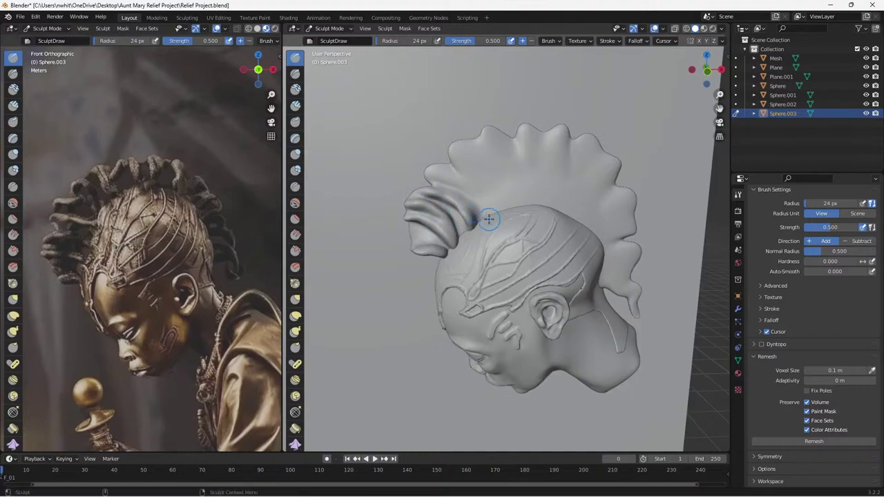
Sculpt flowing strand ridges on the next locks above the forehead, ending in a curled ridge at the upper front lock.
middle_click_drag(489, 219, 483, 199)
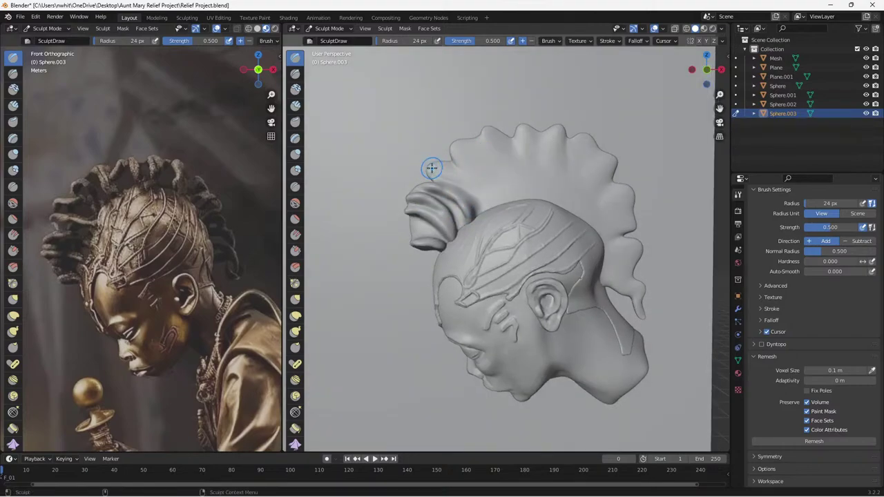
mouse_move(435, 171)
left_mouse_down()
mouse_move(485, 196)
mouse_move(416, 164)
left_mouse_up()
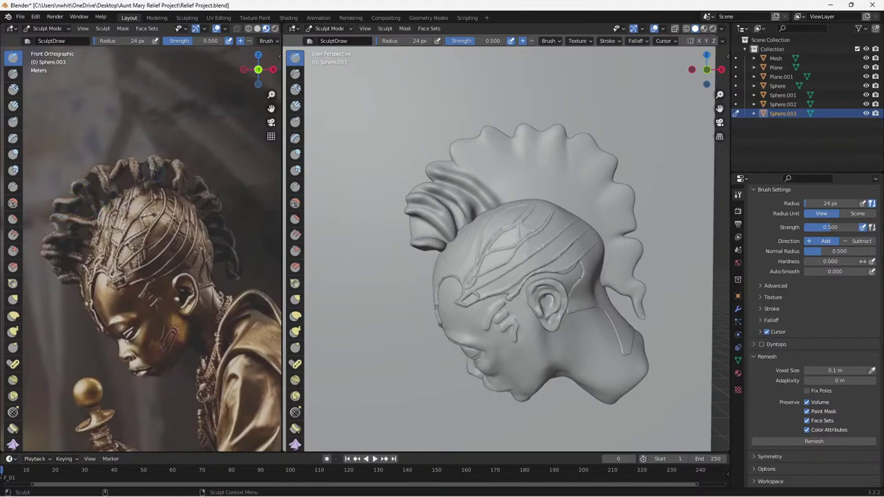
mouse_move(442, 161)
left_mouse_down()
mouse_move(471, 157)
mouse_move(505, 184)
mouse_move(446, 159)
mouse_move(456, 153)
left_mouse_up()
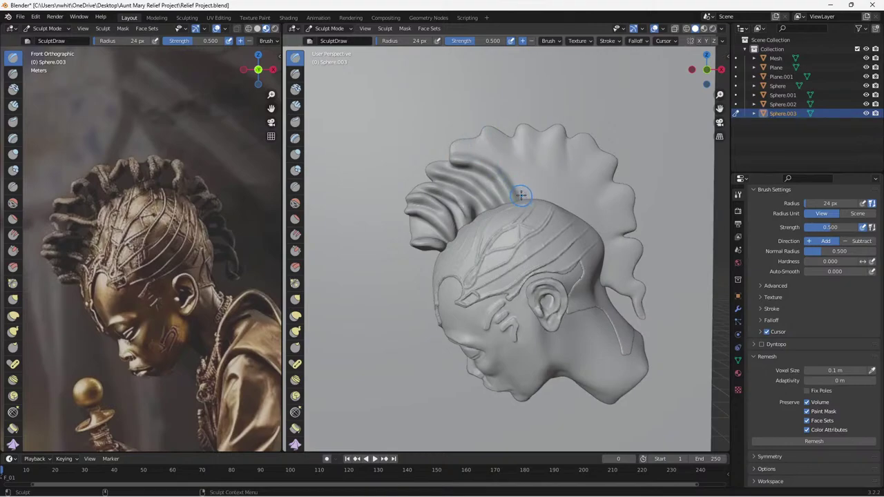
mouse_move(522, 198)
left_mouse_down()
mouse_move(508, 175)
mouse_move(504, 185)
mouse_move(504, 152)
mouse_move(486, 135)
mouse_move(460, 138)
mouse_move(481, 132)
mouse_move(512, 171)
mouse_move(514, 189)
mouse_move(485, 139)
mouse_move(454, 152)
mouse_move(459, 142)
mouse_move(469, 151)
mouse_move(512, 143)
left_mouse_up()
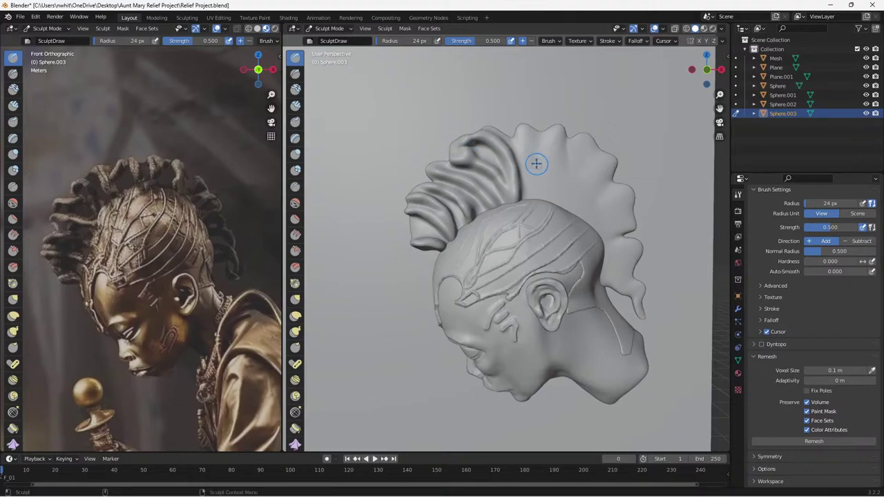
Draw looping strand ridges on the locks at the crown, from the scalloped outer edge down to the scalp.
mouse_move(518, 169)
middle_mouse_down()
mouse_move(490, 176)
mouse_move(518, 178)
mouse_move(524, 151)
middle_mouse_up()
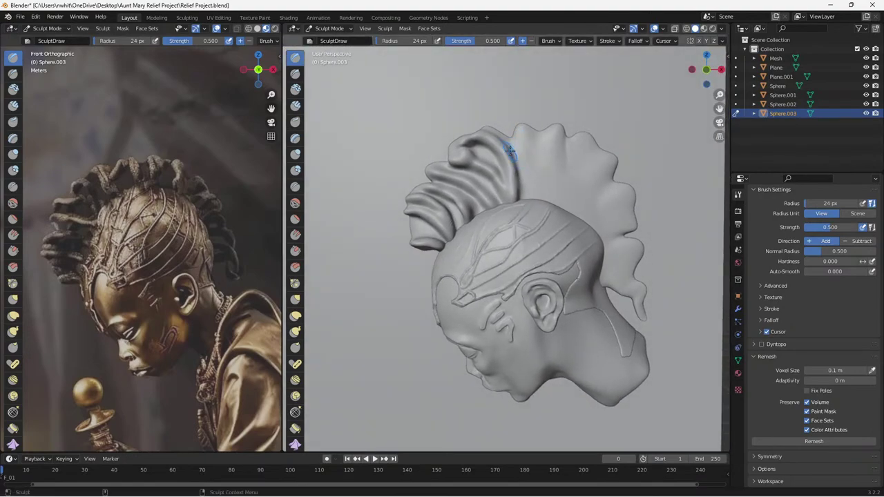
left_click_drag(510, 149, 520, 149)
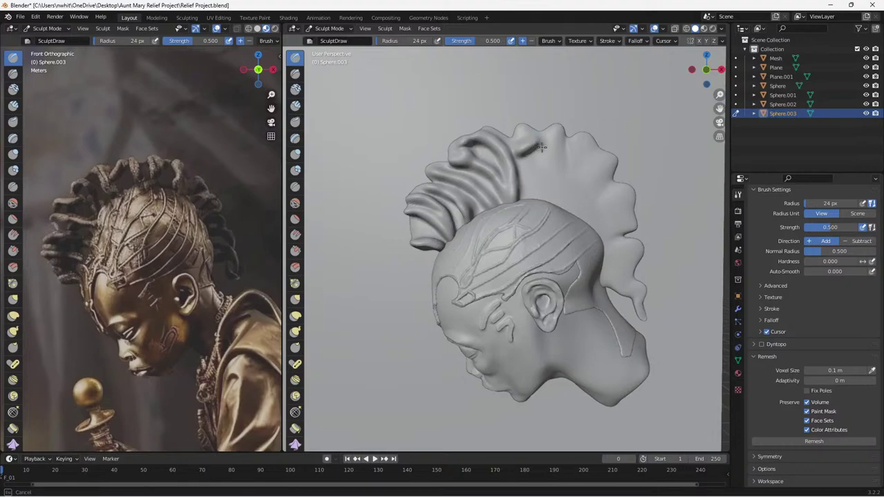
mouse_move(541, 147)
left_mouse_down()
mouse_move(550, 197)
mouse_move(542, 148)
mouse_move(522, 145)
mouse_move(534, 143)
mouse_move(552, 164)
mouse_move(539, 198)
mouse_move(531, 194)
left_mouse_up()
left_click_drag(526, 162, 535, 162)
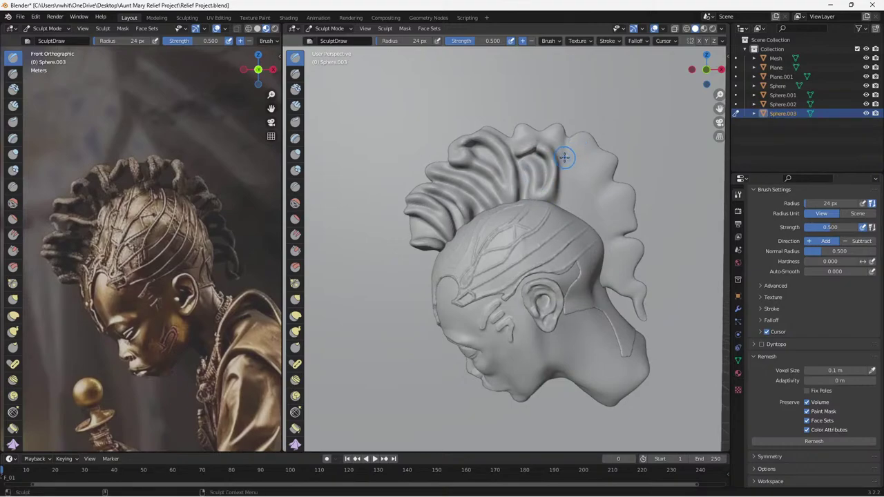
mouse_move(562, 152)
left_mouse_down()
mouse_move(558, 138)
mouse_move(562, 153)
left_mouse_up()
mouse_move(562, 152)
left_mouse_down()
mouse_move(566, 198)
mouse_move(570, 172)
mouse_move(557, 136)
mouse_move(565, 135)
left_mouse_up()
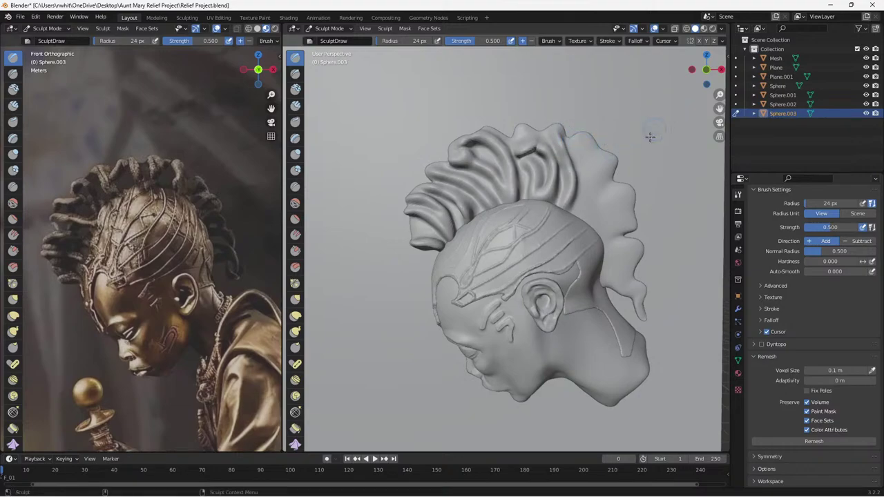
Raise strand ridges on the locks just behind the crown and fill in the crown's outer scallops.
mouse_move(578, 202)
left_mouse_down()
mouse_move(593, 177)
mouse_move(578, 203)
left_mouse_up()
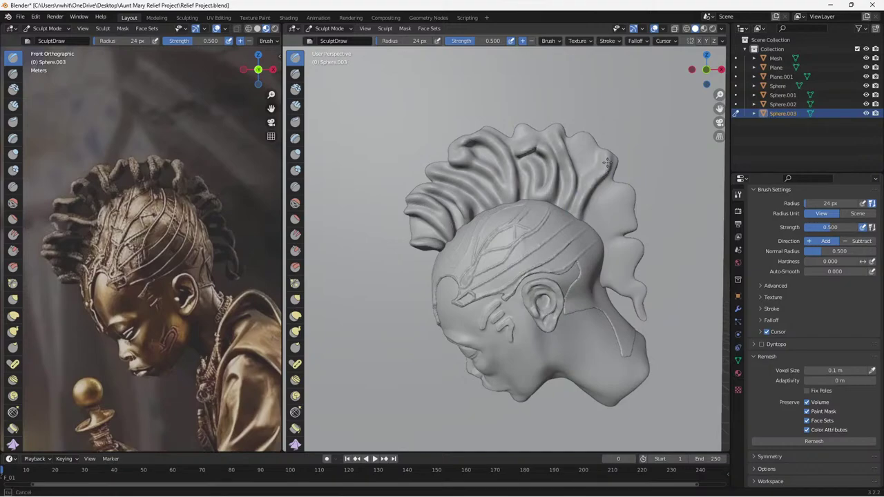
left_click_drag(600, 150, 598, 153)
mouse_move(598, 154)
left_mouse_down()
mouse_move(579, 197)
mouse_move(596, 147)
mouse_move(576, 136)
mouse_move(597, 155)
mouse_move(592, 207)
left_mouse_up()
mouse_move(556, 134)
left_mouse_down()
mouse_move(557, 145)
mouse_move(533, 131)
left_mouse_up()
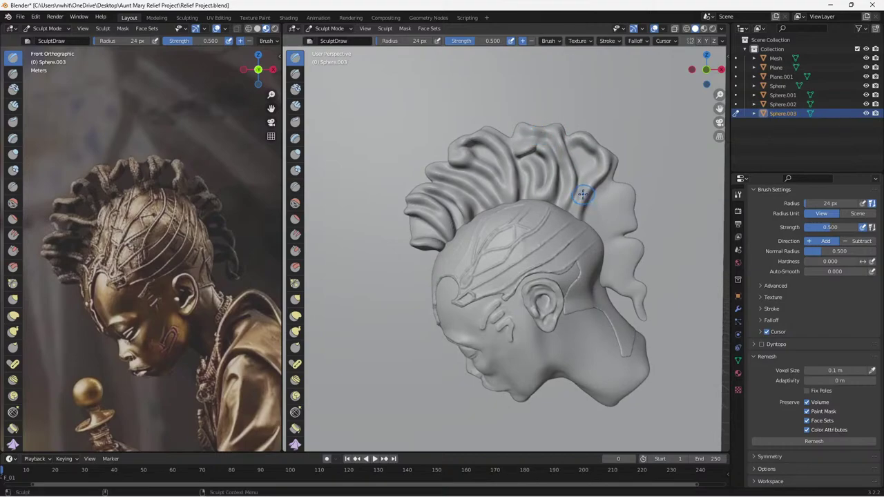
Continue the strand ridges down the back locks to the tip of the lowest lock at the nape.
mouse_move(588, 220)
left_mouse_down()
mouse_move(602, 188)
mouse_move(589, 201)
mouse_move(628, 189)
mouse_move(591, 208)
mouse_move(611, 222)
mouse_move(597, 226)
mouse_move(628, 210)
mouse_move(585, 218)
mouse_move(631, 205)
left_mouse_up()
mouse_move(604, 241)
left_mouse_down()
mouse_move(629, 244)
mouse_move(613, 240)
mouse_move(638, 254)
mouse_move(629, 258)
left_mouse_up()
mouse_move(636, 205)
left_mouse_down()
mouse_move(624, 227)
mouse_move(611, 222)
left_mouse_up()
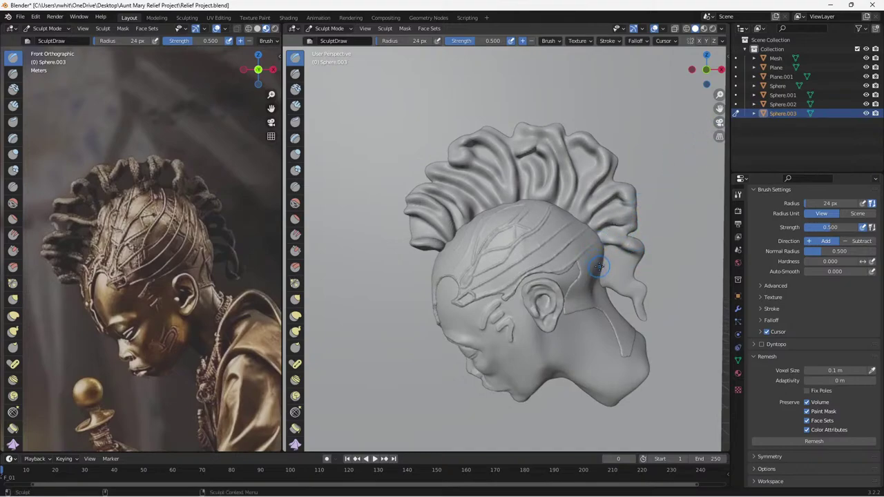
mouse_move(617, 257)
left_mouse_down()
mouse_move(631, 263)
mouse_move(628, 276)
mouse_move(625, 269)
mouse_move(635, 298)
mouse_move(643, 291)
mouse_move(642, 314)
left_mouse_up()
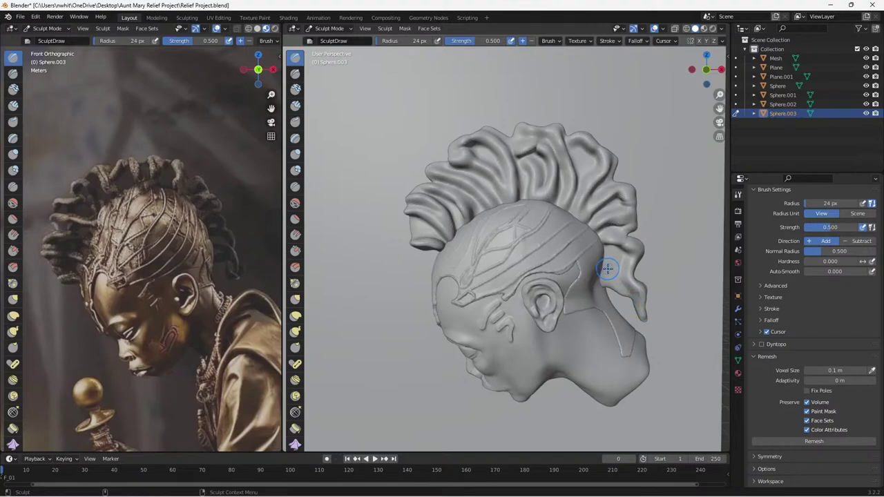
mouse_move(614, 277)
left_mouse_down()
mouse_move(608, 270)
mouse_move(621, 280)
mouse_move(603, 256)
mouse_move(614, 282)
mouse_move(597, 280)
mouse_move(614, 292)
mouse_move(604, 283)
mouse_move(618, 266)
left_mouse_up()
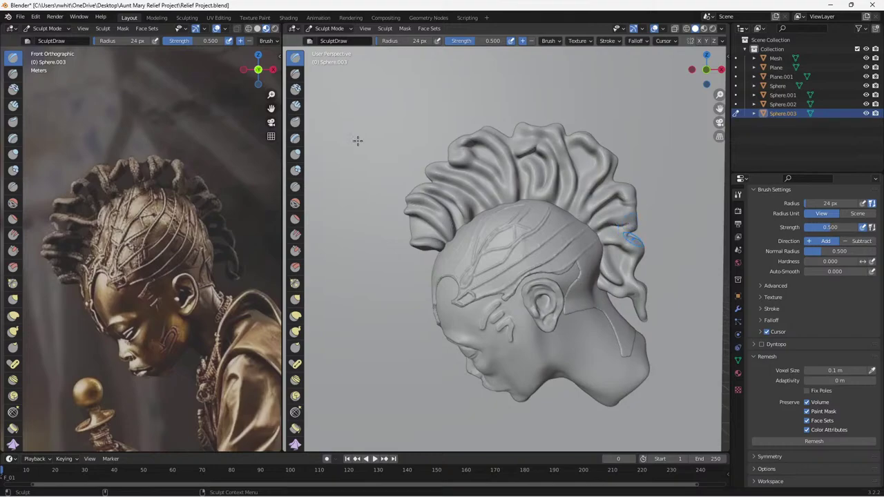
Pull the crown and front lock ends inward with the Elastic Deform brush at a 61 px radius to vary the outline.
left_click(296, 315)
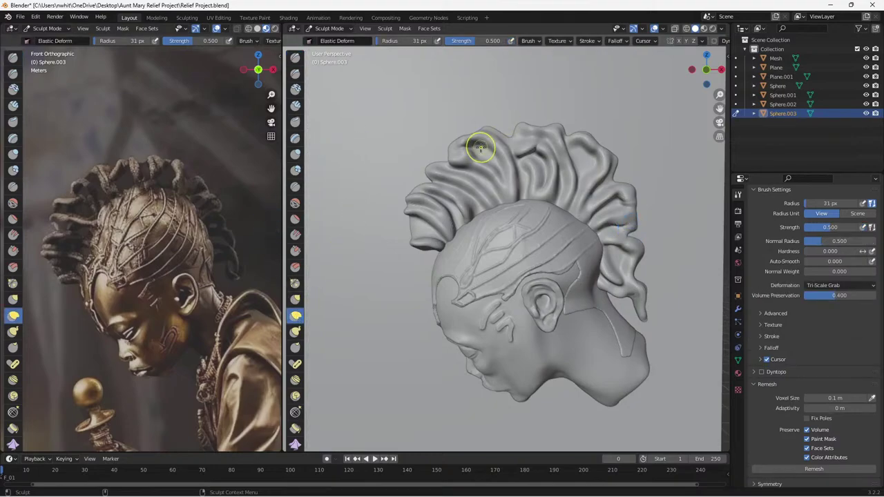
left_click_drag(516, 131, 514, 142)
key("bracketright")
key("bracketright")
mouse_move(530, 130)
left_mouse_down()
mouse_move(524, 134)
mouse_move(580, 148)
mouse_move(592, 138)
mouse_move(627, 198)
left_mouse_up()
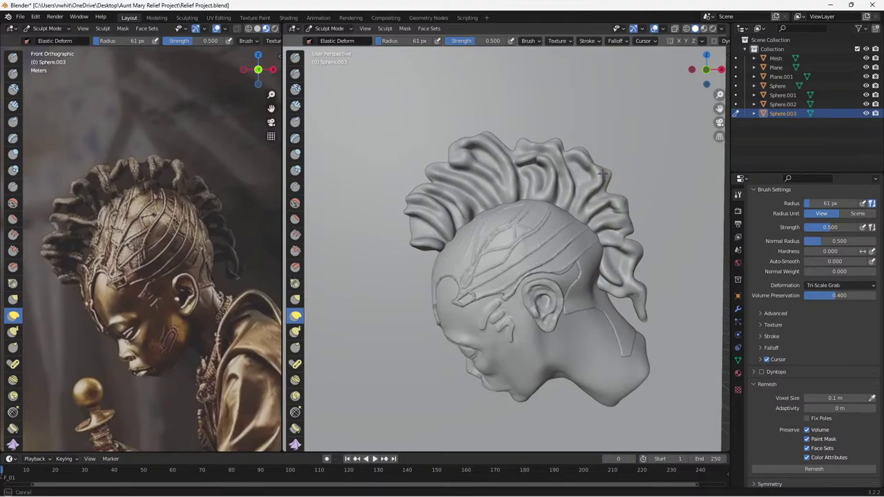
mouse_move(582, 158)
left_mouse_down()
mouse_move(579, 177)
mouse_move(573, 154)
mouse_move(483, 134)
mouse_move(439, 169)
mouse_move(474, 160)
mouse_move(439, 191)
left_mouse_up()
left_click_drag(416, 224, 422, 211)
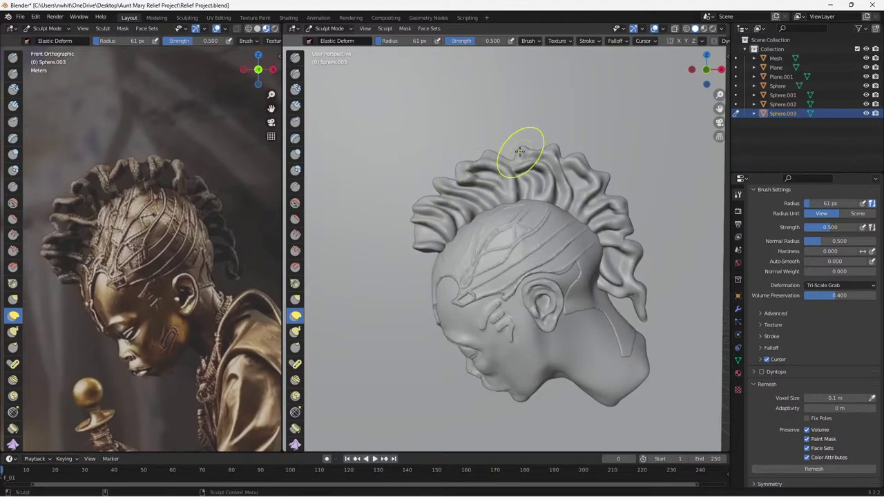
Bend the back locks and stretch the front locks outward with Elastic Deform, and save the project.
mouse_move(595, 170)
left_mouse_down()
mouse_move(615, 198)
mouse_move(625, 299)
mouse_move(637, 286)
left_mouse_up()
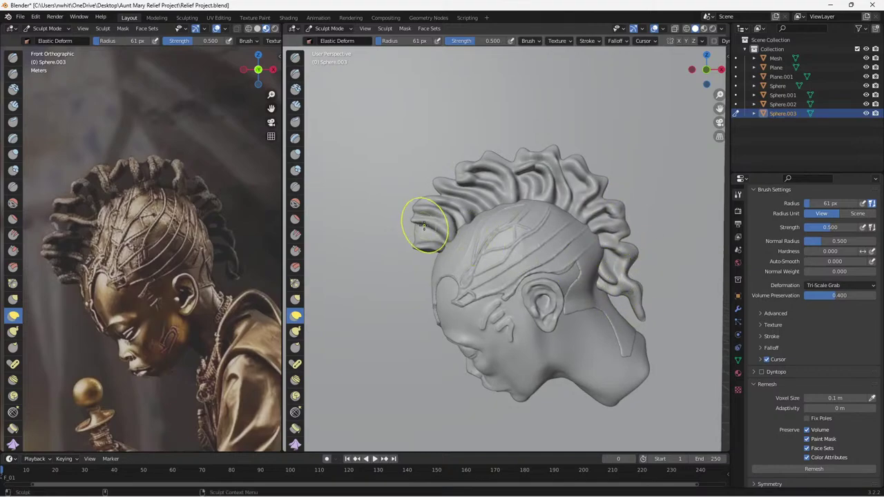
mouse_move(410, 233)
left_mouse_down()
mouse_move(421, 244)
mouse_move(444, 231)
mouse_move(408, 236)
mouse_move(408, 210)
mouse_move(389, 191)
mouse_move(409, 202)
mouse_move(460, 167)
left_mouse_up()
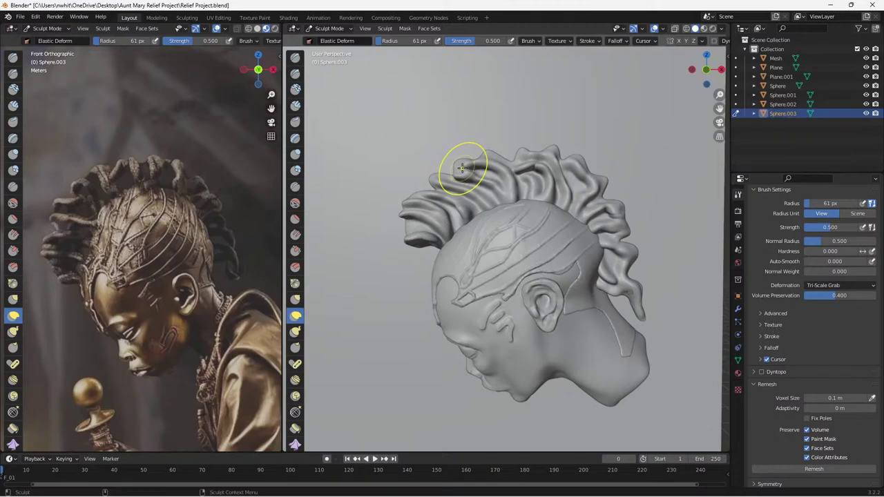
key("ctrl+s")
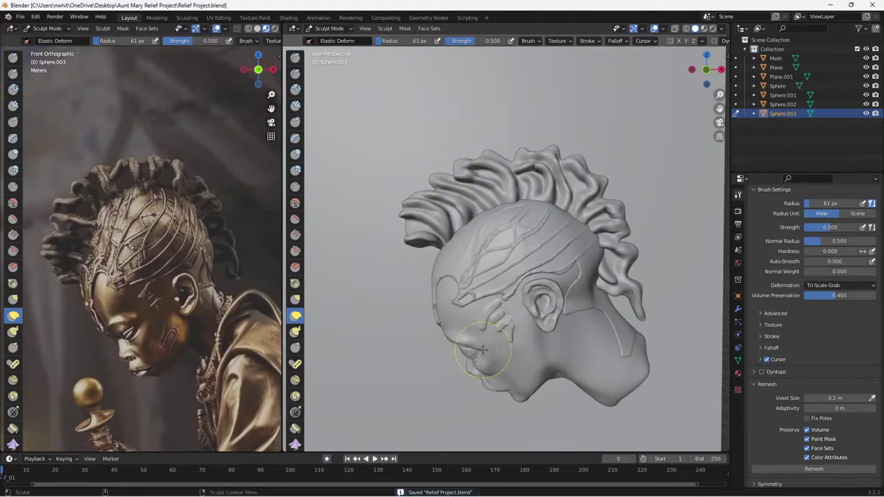
Nudge the lowest front lock and the lower back lock closer to the head with Elastic Deform.
middle_click_drag(492, 364, 473, 290)
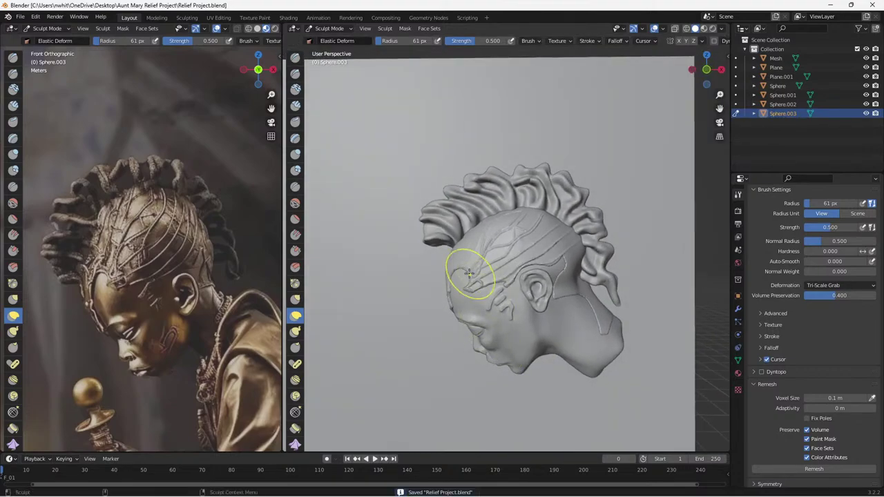
left_click_drag(456, 244, 466, 256)
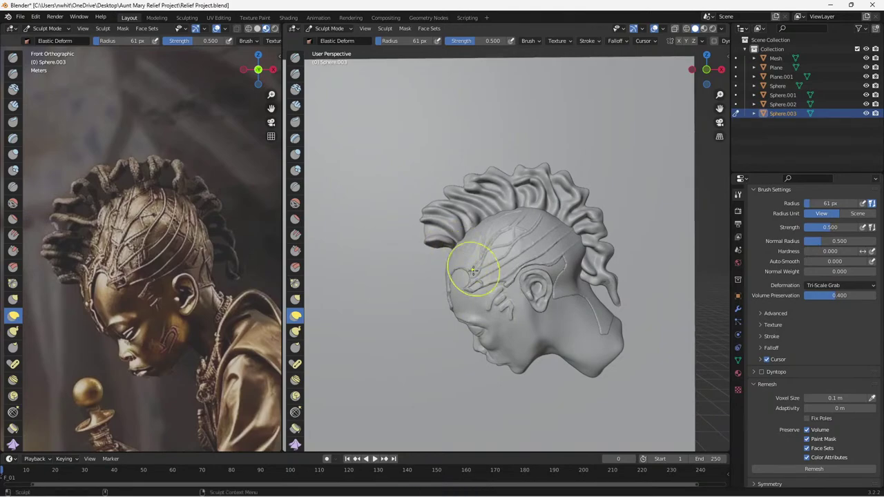
left_click_drag(598, 280, 591, 274)
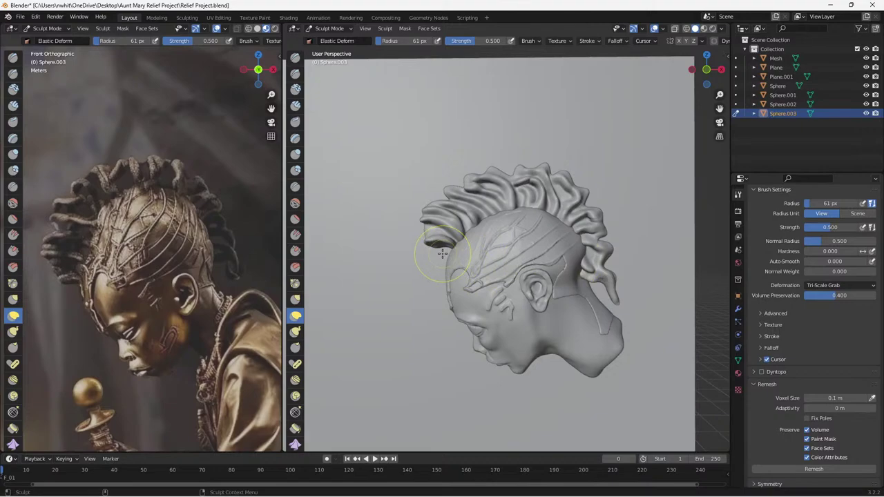
Carve grooves between the strands of the upper front locks with the Draw Sharp brush subtracting at a 21 px radius.
mouse_move(400, 193)
middle_mouse_down()
mouse_move(462, 192)
mouse_move(412, 207)
mouse_move(419, 205)
middle_mouse_up()
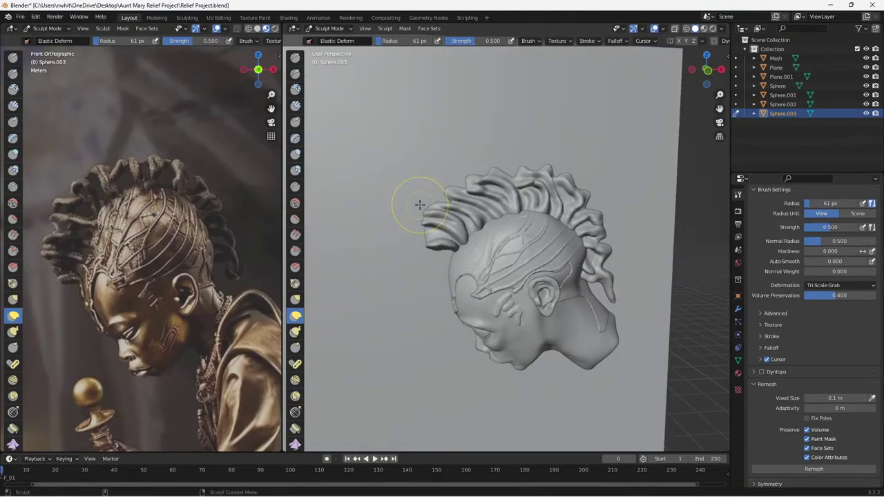
left_click(295, 72)
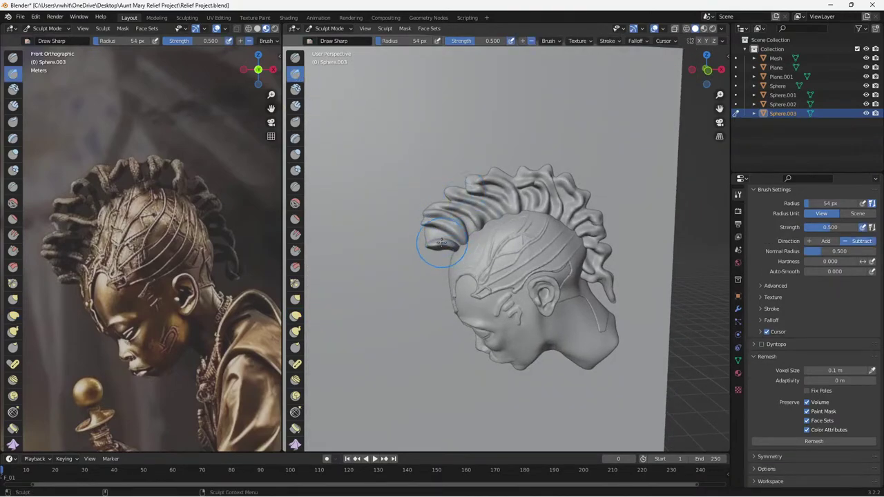
key("bracketleft")
key("bracketleft")
key("bracketleft")
mouse_move(502, 191)
left_mouse_down()
mouse_move(510, 204)
mouse_move(505, 196)
left_mouse_up()
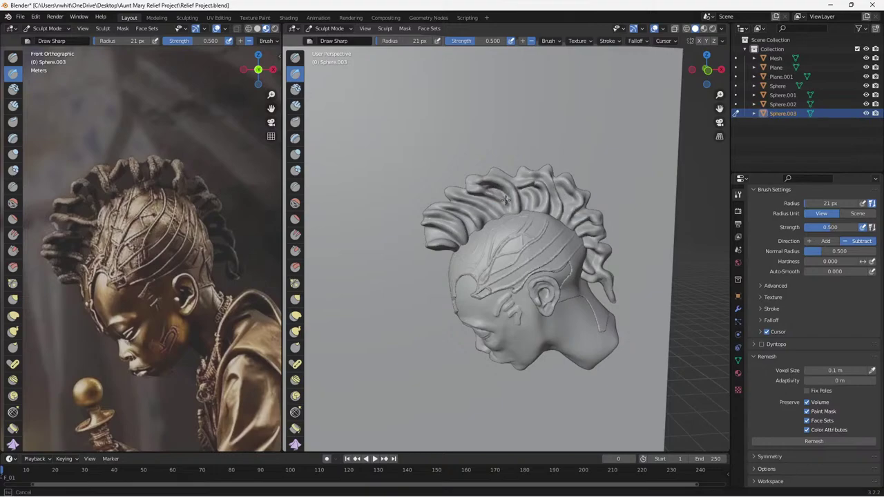
mouse_move(508, 209)
left_mouse_down()
mouse_move(526, 205)
mouse_move(519, 196)
left_mouse_up()
left_click_drag(526, 201, 513, 195)
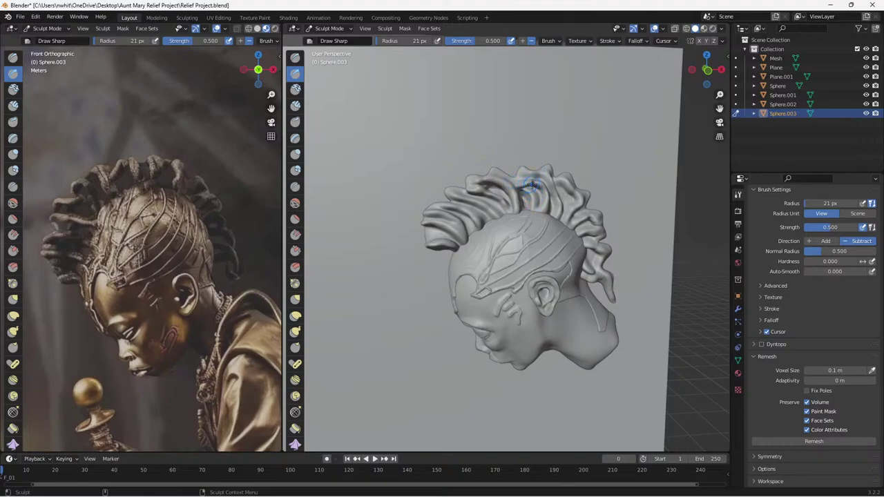
Cut sharp grooves between the crown strands and along the upper back locks.
mouse_move(526, 185)
left_mouse_down()
mouse_move(540, 207)
mouse_move(535, 181)
left_mouse_up()
left_click_drag(509, 164, 488, 169)
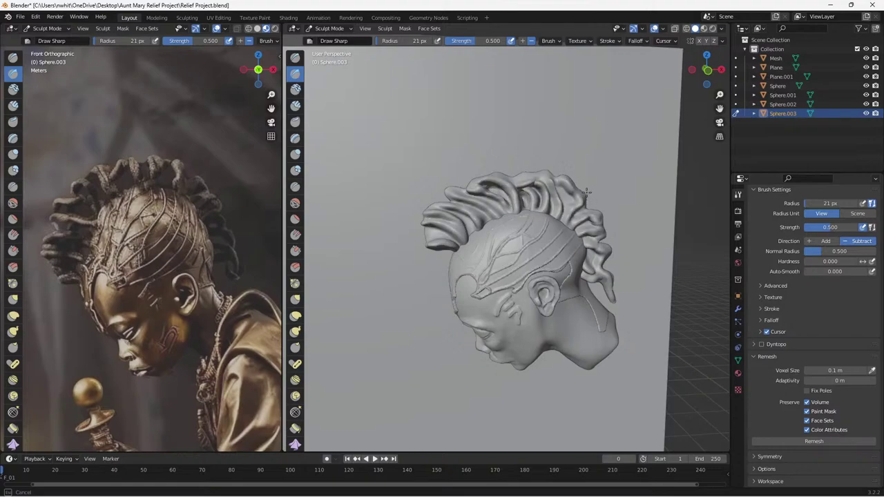
left_click_drag(584, 197, 597, 215)
Carve grooves into the outer end of the lowest front lock and along the lower back lock beside the neck.
middle_click_drag(474, 207, 515, 208)
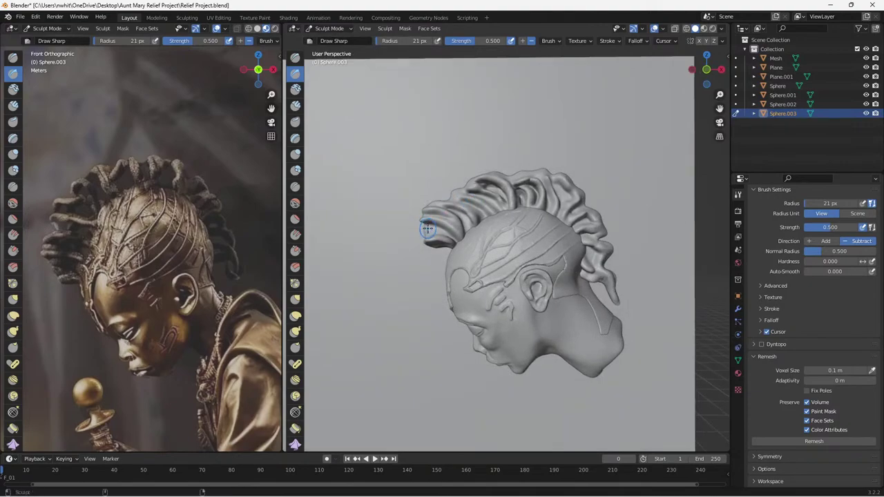
mouse_move(428, 228)
left_mouse_down()
mouse_move(441, 232)
mouse_move(432, 230)
left_mouse_up()
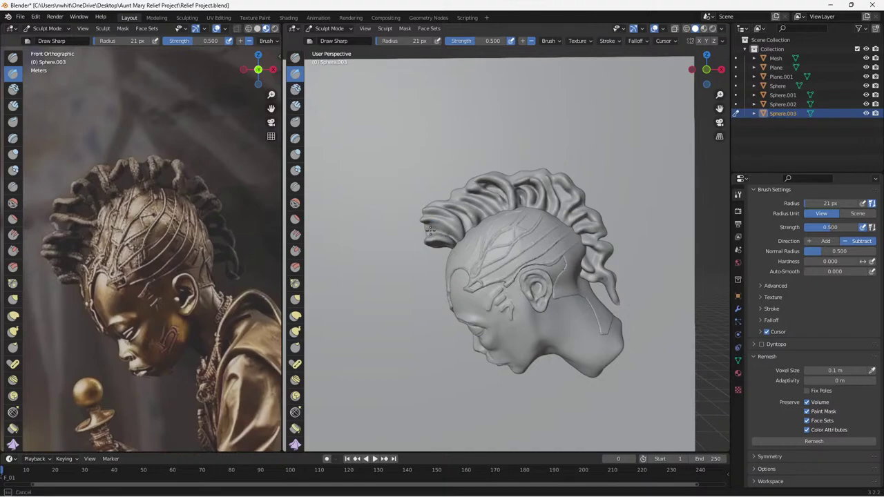
mouse_move(428, 229)
left_mouse_down()
mouse_move(474, 257)
mouse_move(573, 256)
left_mouse_up()
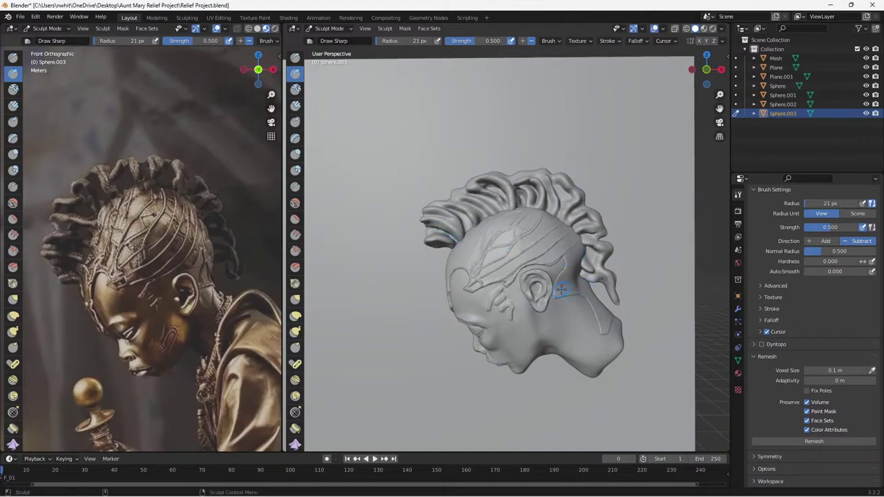
left_click_drag(567, 291, 581, 297)
Deepen the creases between the back locks from the nape up to the crown with Draw Sharp.
mouse_move(605, 299)
middle_mouse_down()
mouse_move(587, 280)
mouse_move(584, 259)
mouse_move(591, 261)
middle_mouse_up()
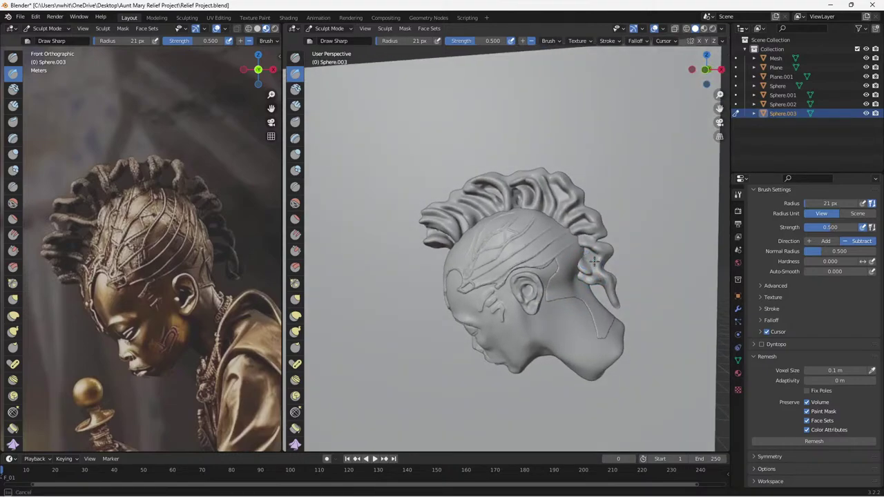
left_click_drag(594, 261, 584, 257)
left_click_drag(590, 239, 587, 239)
mouse_move(587, 239)
left_mouse_down()
mouse_move(595, 241)
mouse_move(570, 214)
mouse_move(579, 208)
mouse_move(553, 209)
mouse_move(555, 187)
mouse_move(560, 194)
mouse_move(551, 186)
mouse_move(568, 217)
left_mouse_up()
mouse_move(568, 216)
middle_mouse_down()
mouse_move(564, 200)
mouse_move(549, 199)
mouse_move(559, 192)
middle_mouse_up()
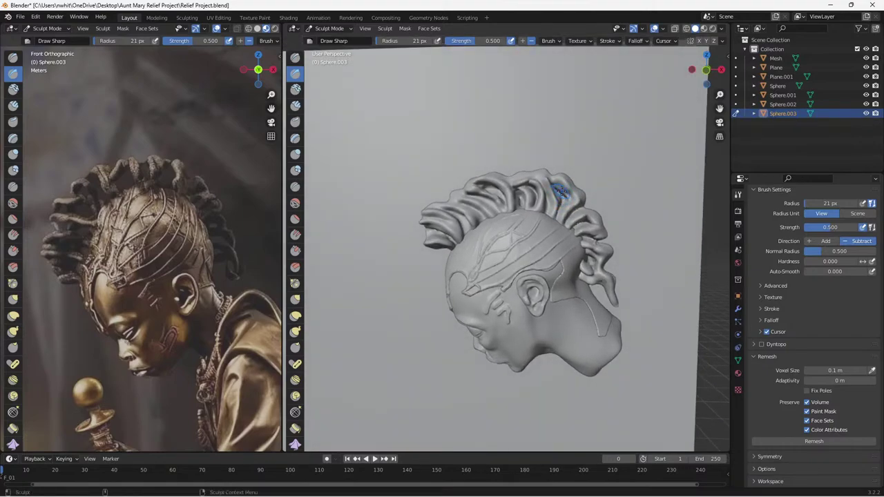
left_click_drag(560, 192, 538, 168)
Remesh the mohawk at the 0.1 m voxel size and recut sharp grooves between the front locks' strands.
left_click(785, 443)
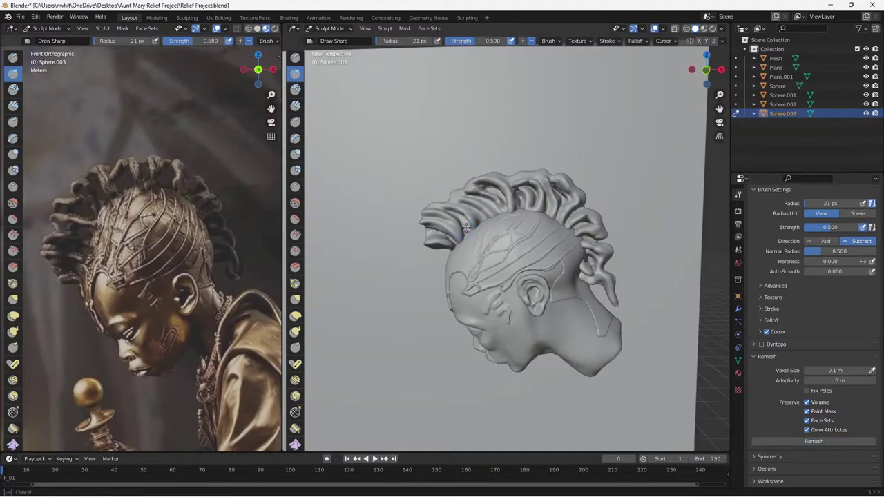
mouse_move(456, 216)
left_mouse_down()
mouse_move(464, 230)
mouse_move(478, 217)
mouse_move(454, 203)
mouse_move(464, 193)
mouse_move(456, 196)
mouse_move(485, 204)
mouse_move(451, 194)
mouse_move(477, 201)
mouse_move(503, 175)
mouse_move(482, 188)
mouse_move(497, 192)
mouse_move(507, 176)
mouse_move(512, 183)
mouse_move(519, 156)
mouse_move(495, 177)
mouse_move(529, 174)
mouse_move(517, 171)
mouse_move(509, 185)
left_mouse_up()
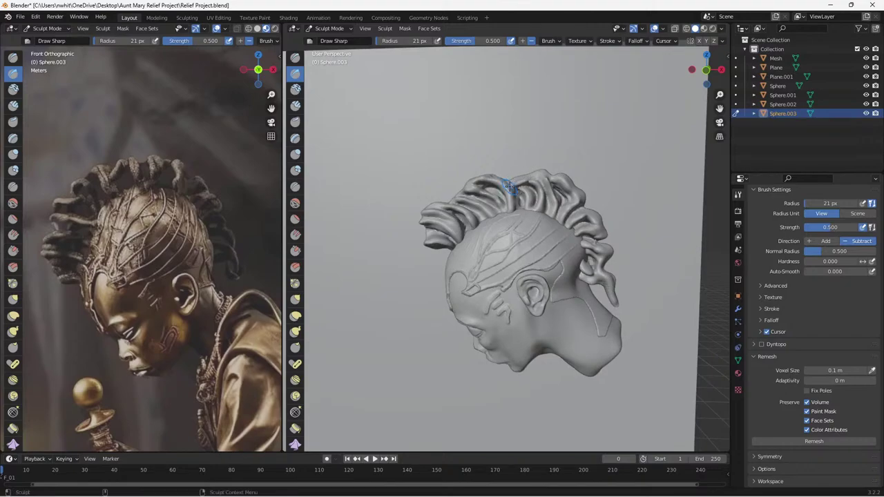
Carve sharp grooves between the crown strands of the mohawk and remesh it at the 0.1 m voxel size.
mouse_move(523, 173)
left_mouse_down()
mouse_move(539, 182)
mouse_move(523, 175)
left_mouse_up()
mouse_move(513, 179)
left_mouse_down()
mouse_move(550, 181)
mouse_move(564, 203)
mouse_move(553, 183)
mouse_move(558, 189)
left_mouse_up()
mouse_move(552, 179)
left_mouse_down()
mouse_move(532, 174)
mouse_move(563, 174)
mouse_move(588, 196)
left_mouse_up()
left_click(781, 442)
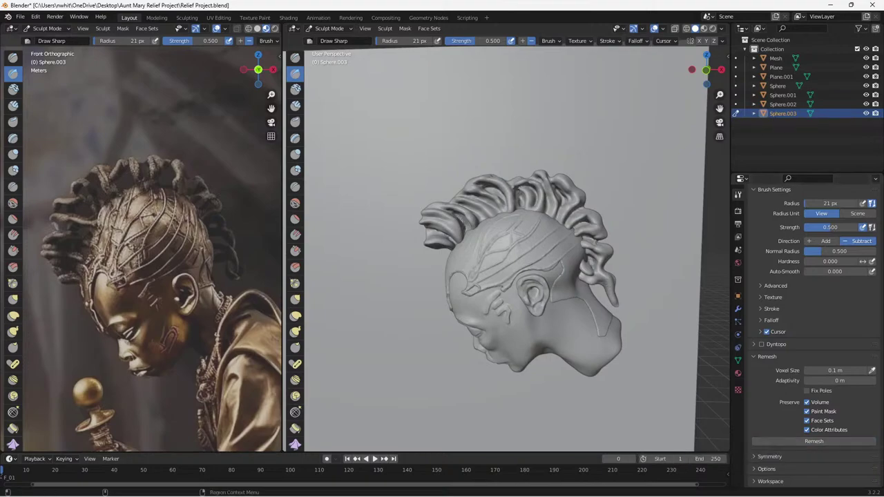
Check the live chat in OBS and return to Blender to inspect the remeshed mohawk and head from several distances.
left_click(469, 486)
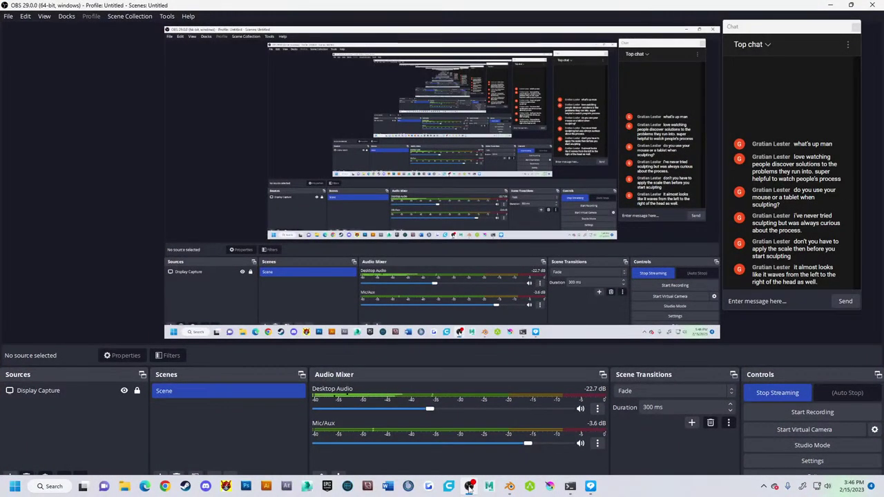
left_click(469, 486)
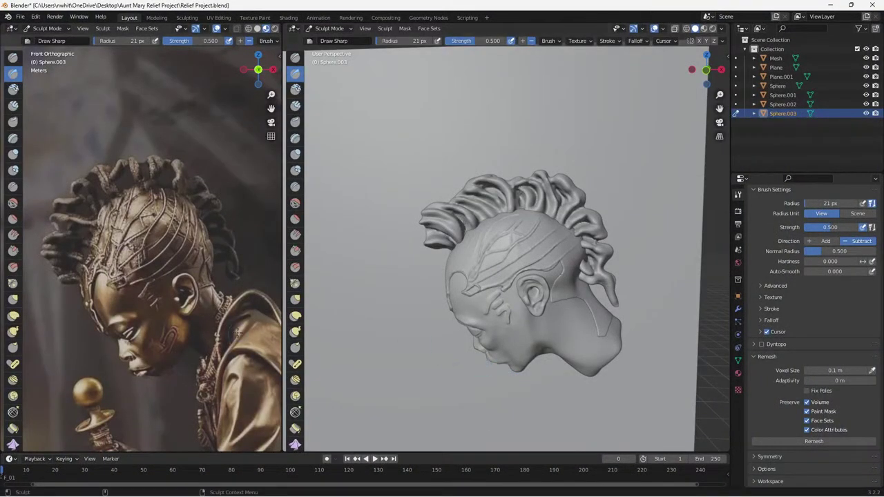
middle_click_drag(360, 290, 441, 280)
scroll(408, 296, "up", 2)
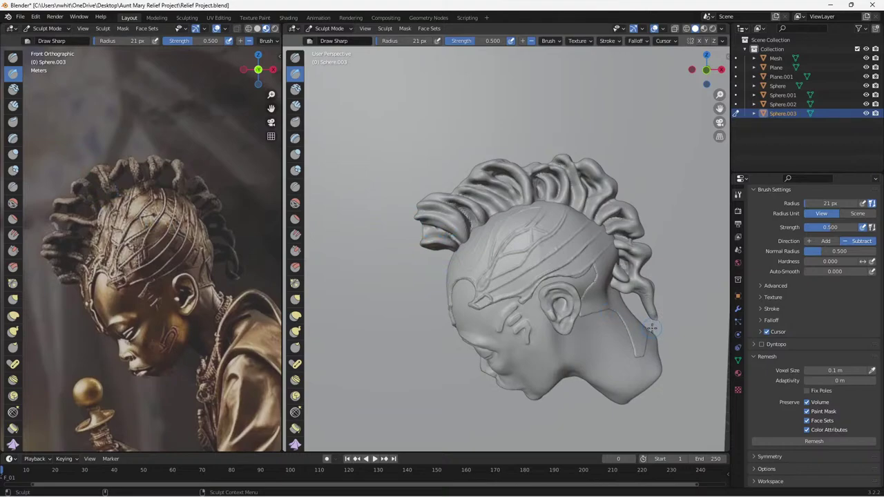
scroll(652, 328, "up", 1)
scroll(497, 255, "down", 2)
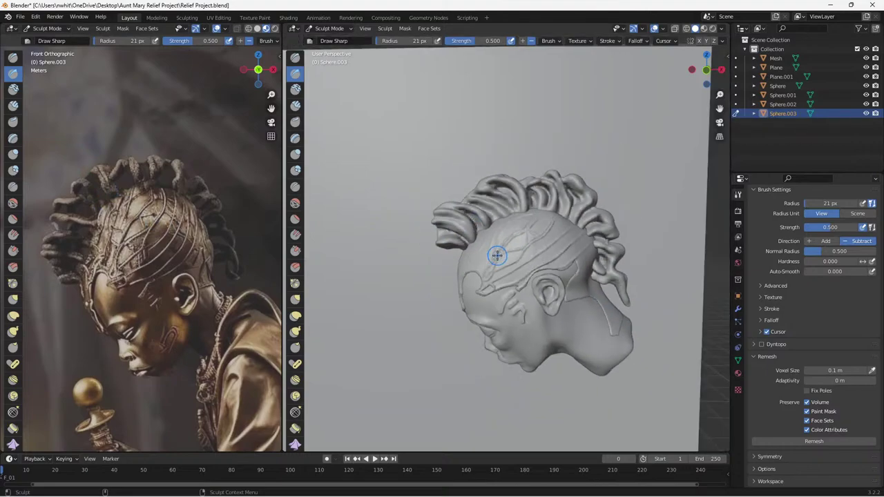
scroll(502, 249, "up", 1)
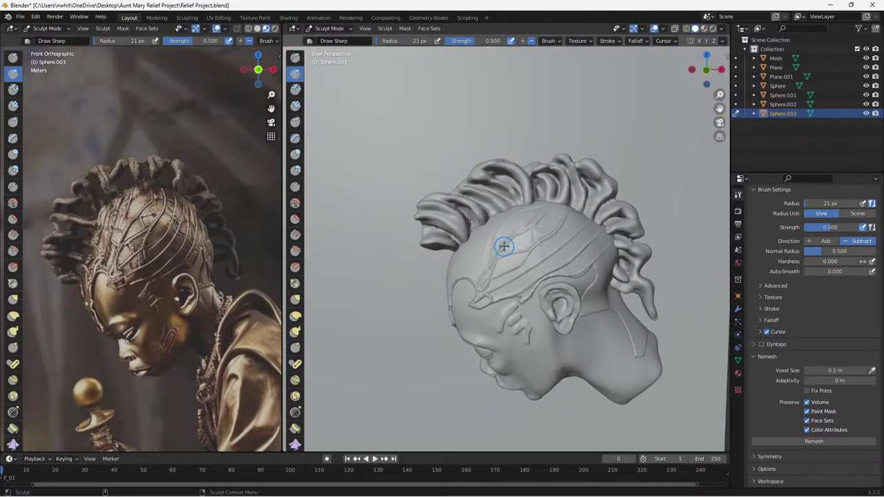
scroll(504, 246, "up", 1)
scroll(504, 246, "down", 1)
left_click_drag(493, 252, 497, 249)
mouse_move(497, 249)
middle_mouse_down()
mouse_move(504, 241)
mouse_move(500, 247)
middle_mouse_up()
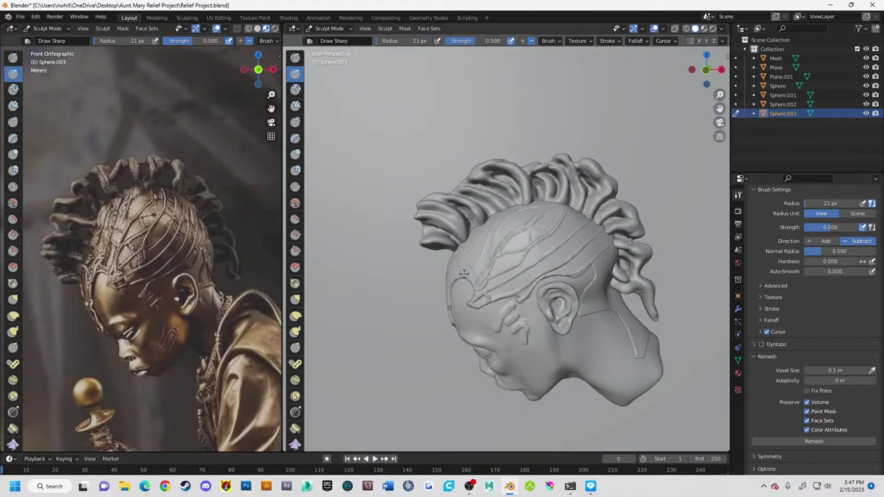
Save the relief project file with the updated mohawk sculpt.
scroll(512, 343, "up", 1)
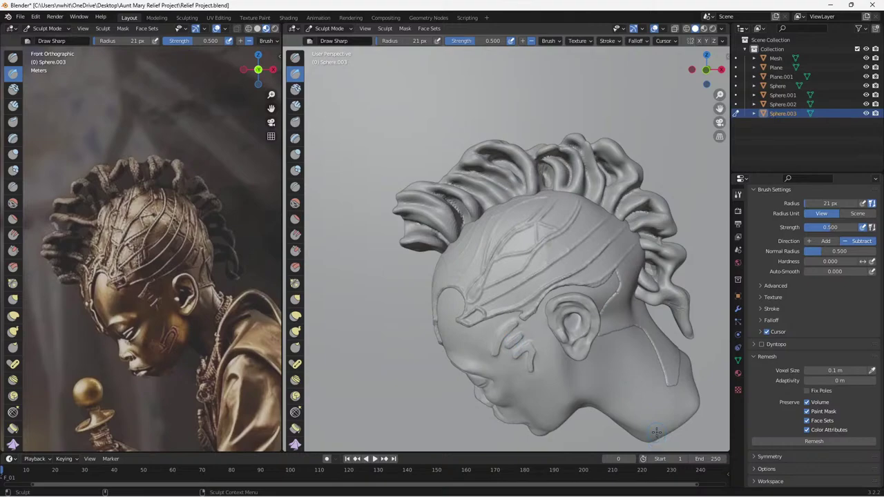
key("ctrl+s")
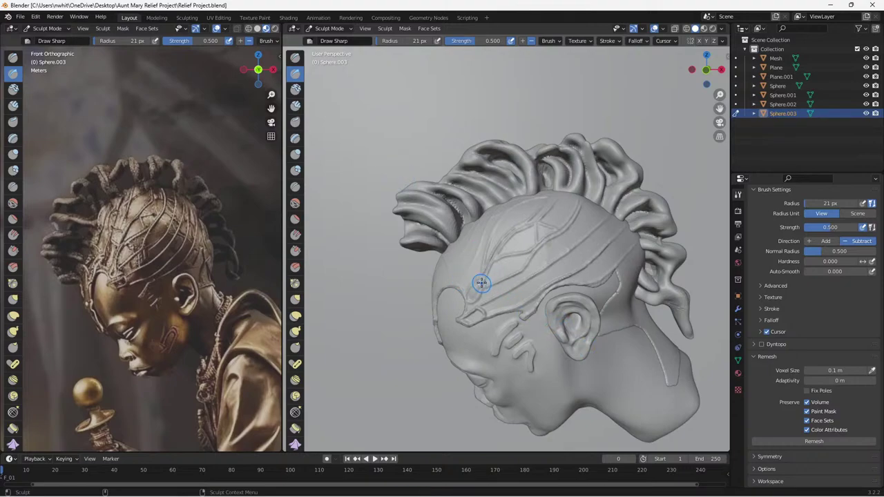
Compare the sculpted head from different angles with the entire chess-scene reference image, and switch to OBS.
middle_click_drag(454, 255, 514, 242)
scroll(172, 298, "down", 3)
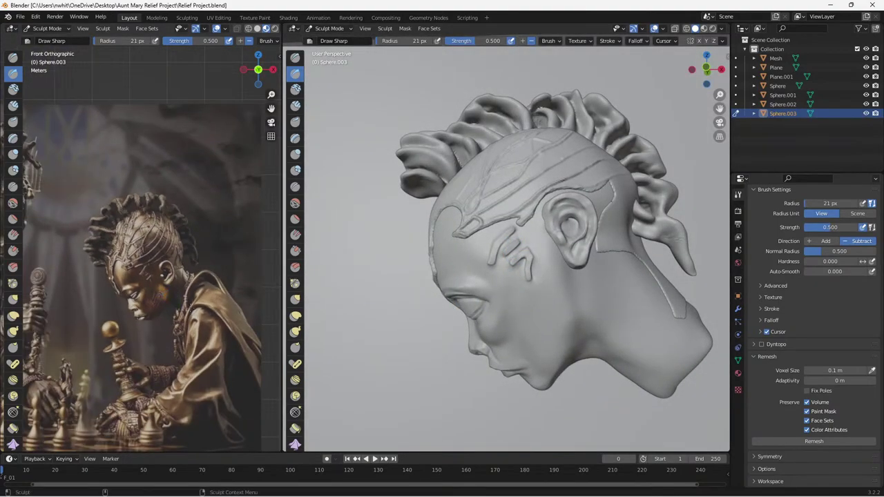
scroll(188, 307, "down", 2)
middle_click_drag(187, 307, 220, 304, "shift")
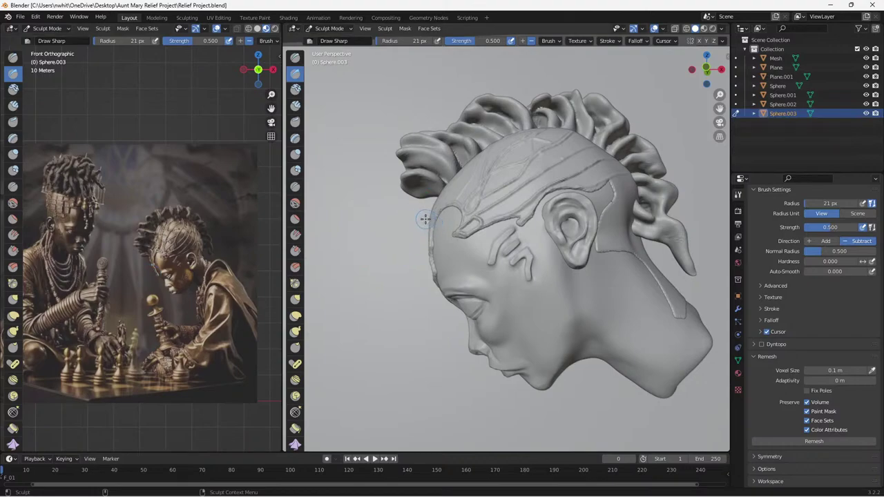
mouse_move(425, 219)
middle_mouse_down()
mouse_move(570, 261)
mouse_move(556, 264)
middle_mouse_up()
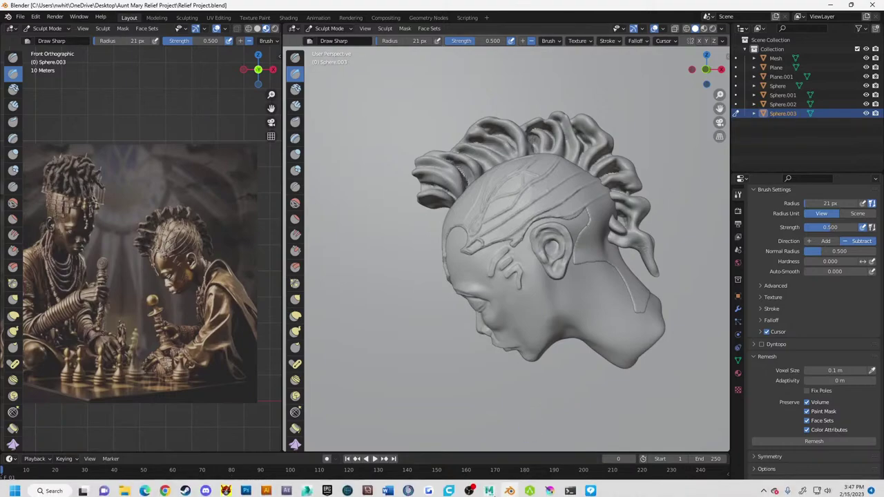
left_click(470, 490)
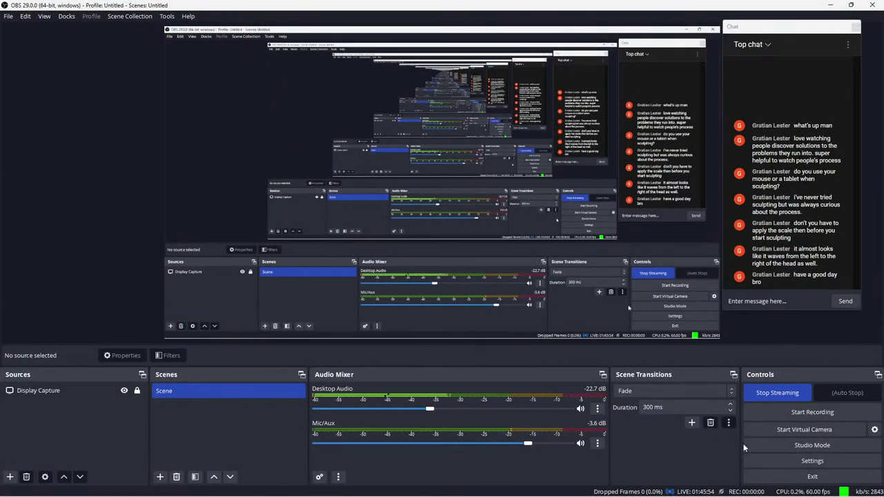